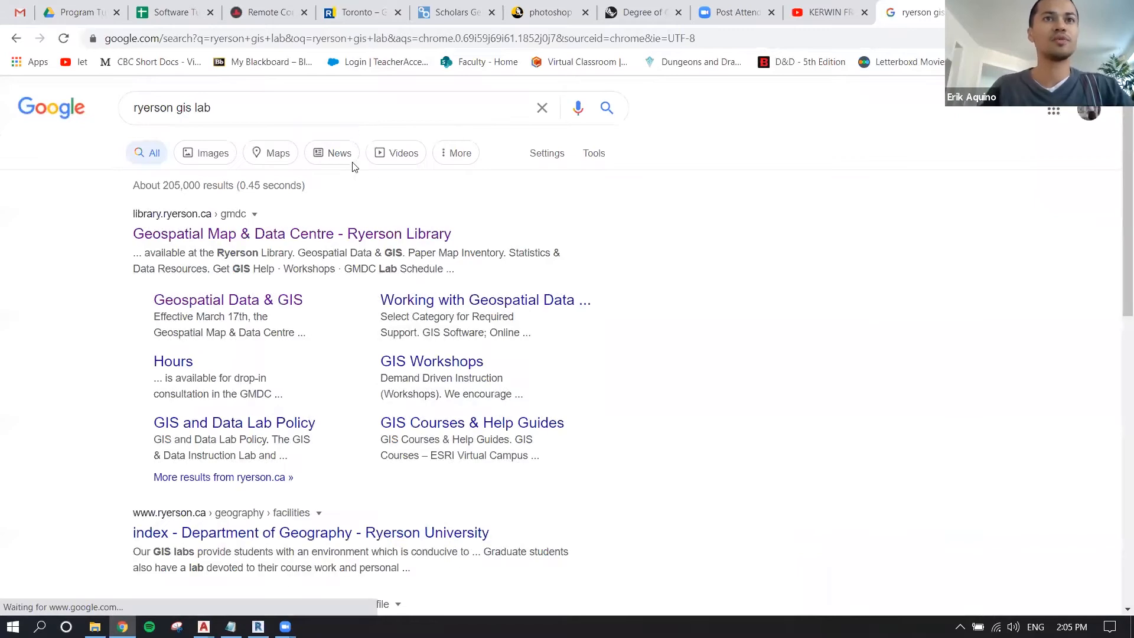
# - Open the Geospatial Map & Data Centre site from the search results and go to its Geospatial Data & GIS section
pyautogui.click(325, 235)
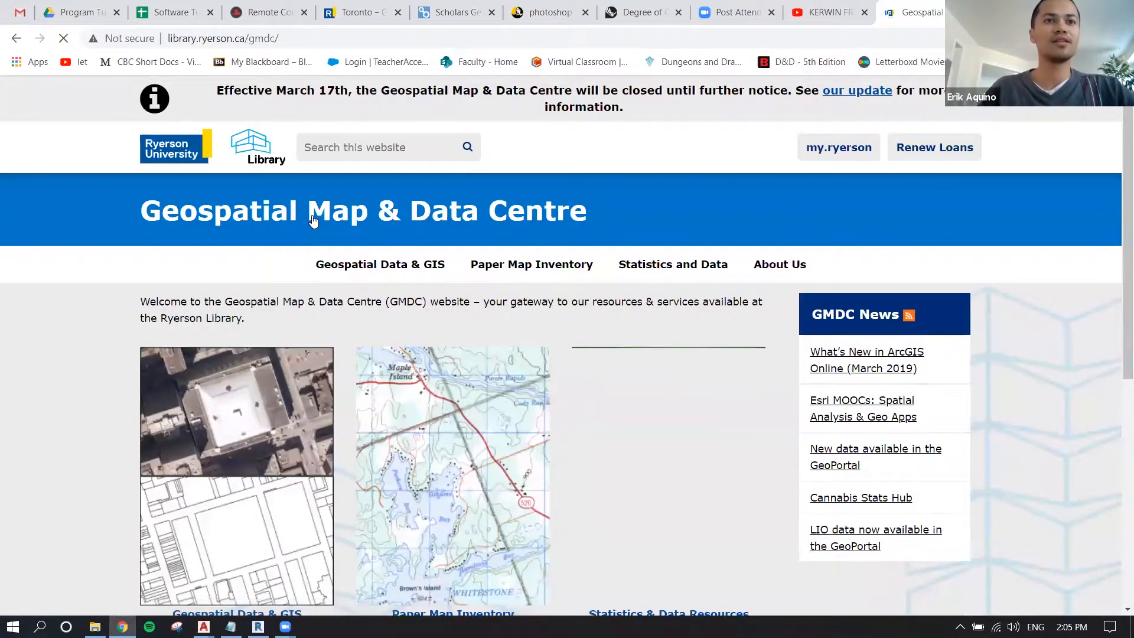
pyautogui.scroll(-2, 315, 220)
pyautogui.scroll(-1, 315, 220)
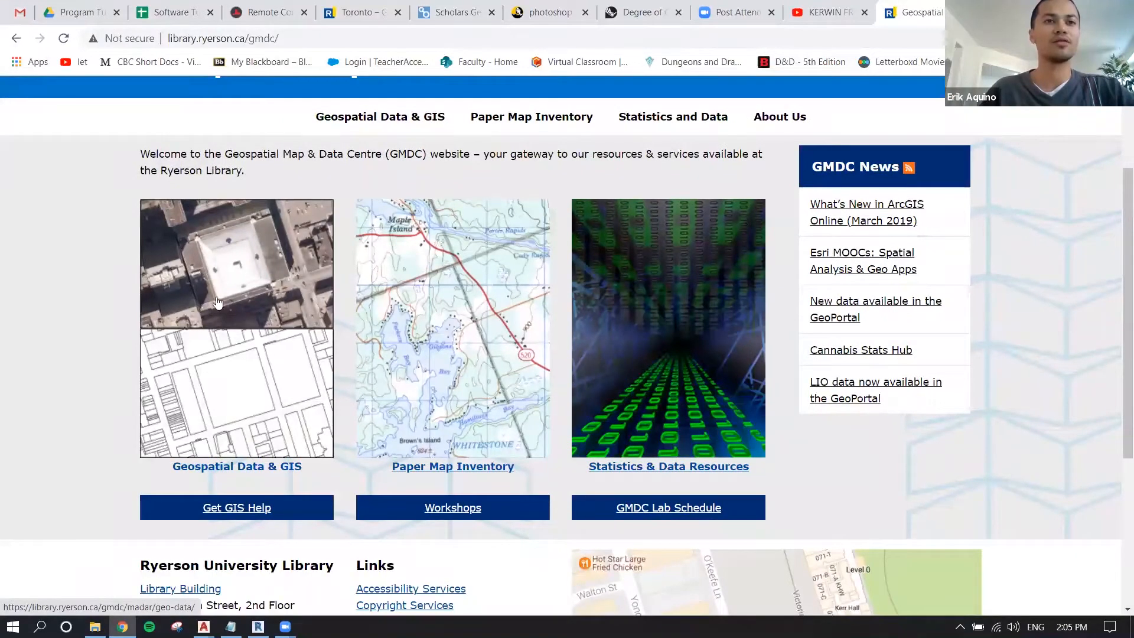
pyautogui.click(248, 375)
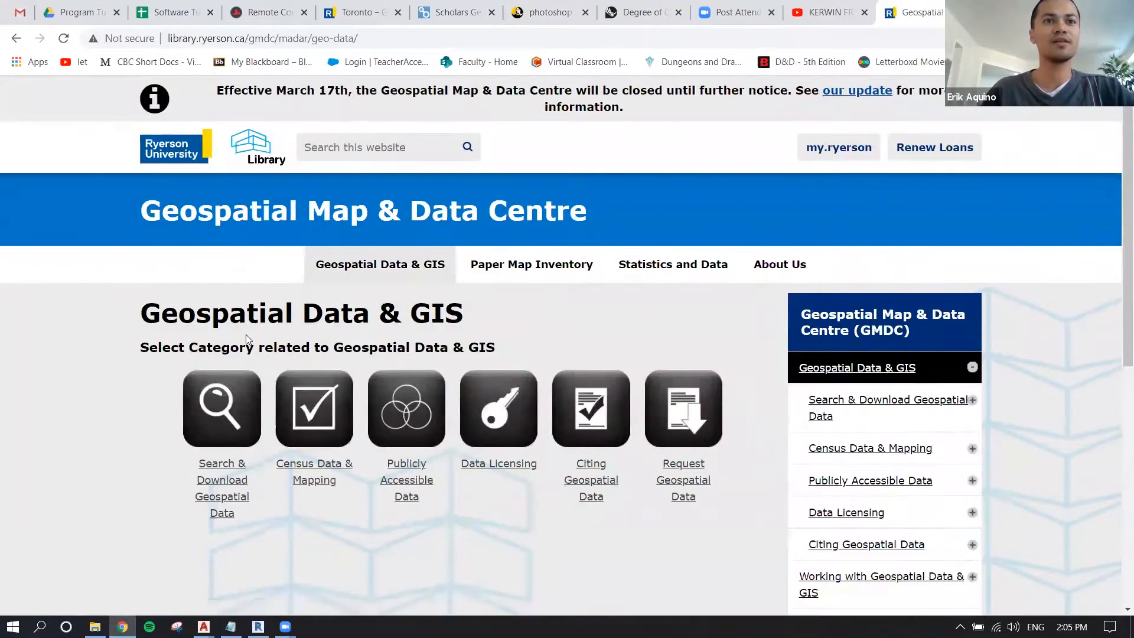
# - Go to Search & Download Geospatial Data and browse the datasets for the Toronto geographic area
pyautogui.scroll(-3, 244, 336)
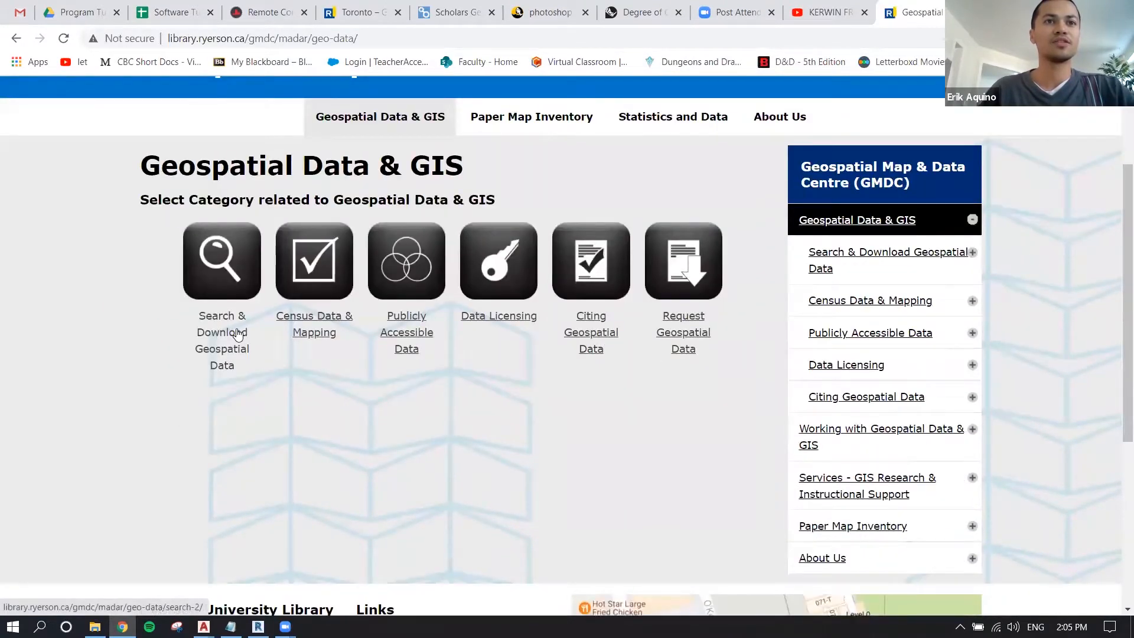
pyautogui.click(238, 335)
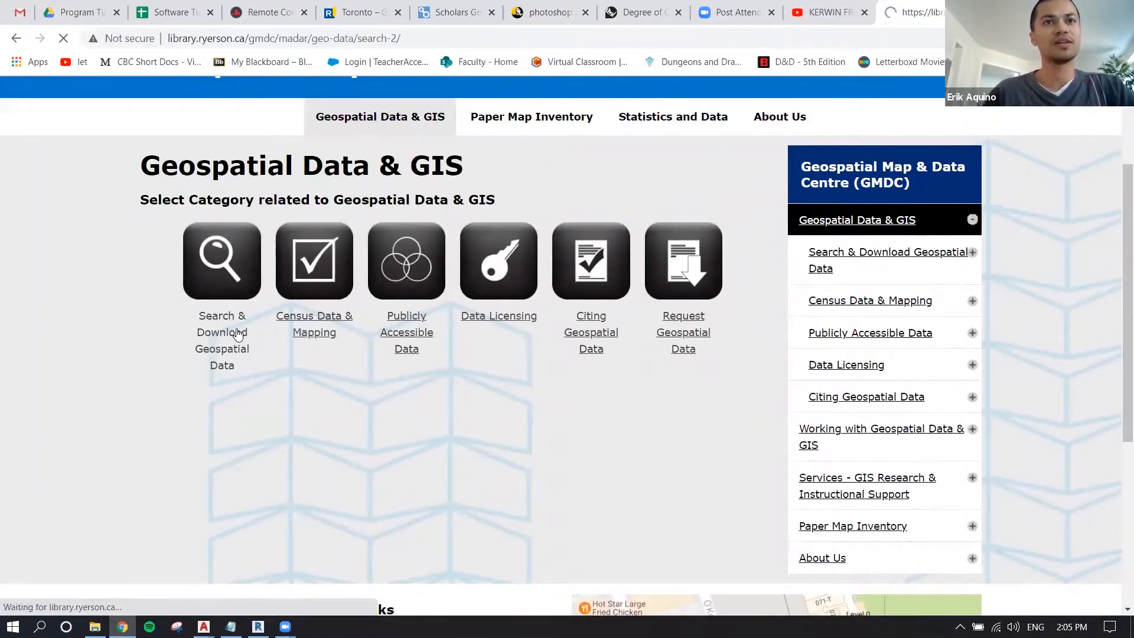
pyautogui.scroll(-3, 244, 319)
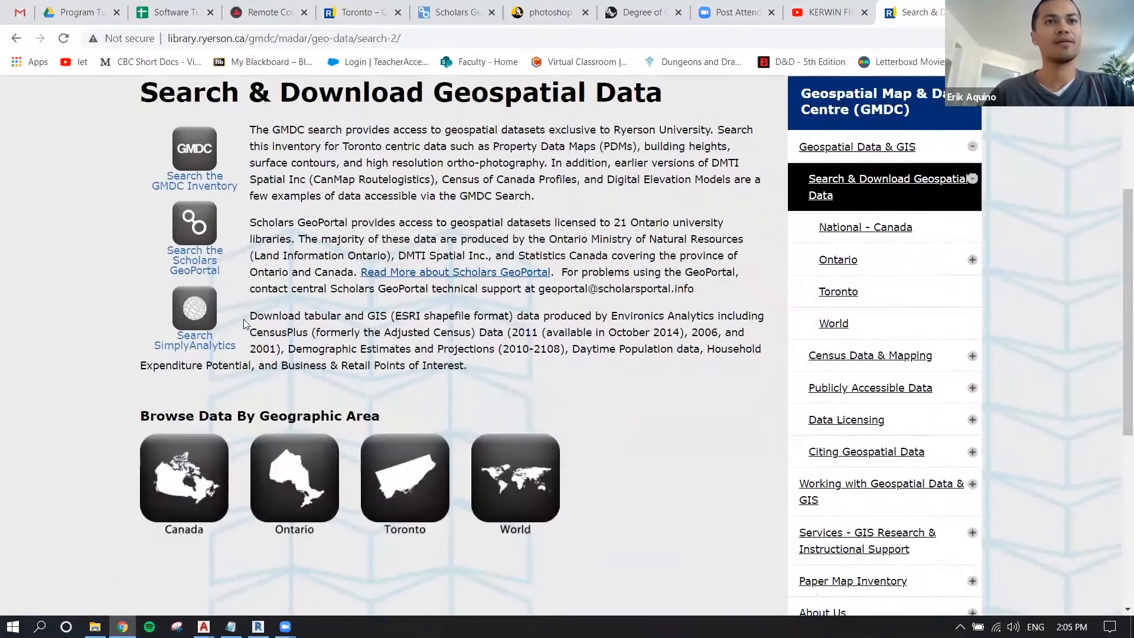
pyautogui.click(409, 473)
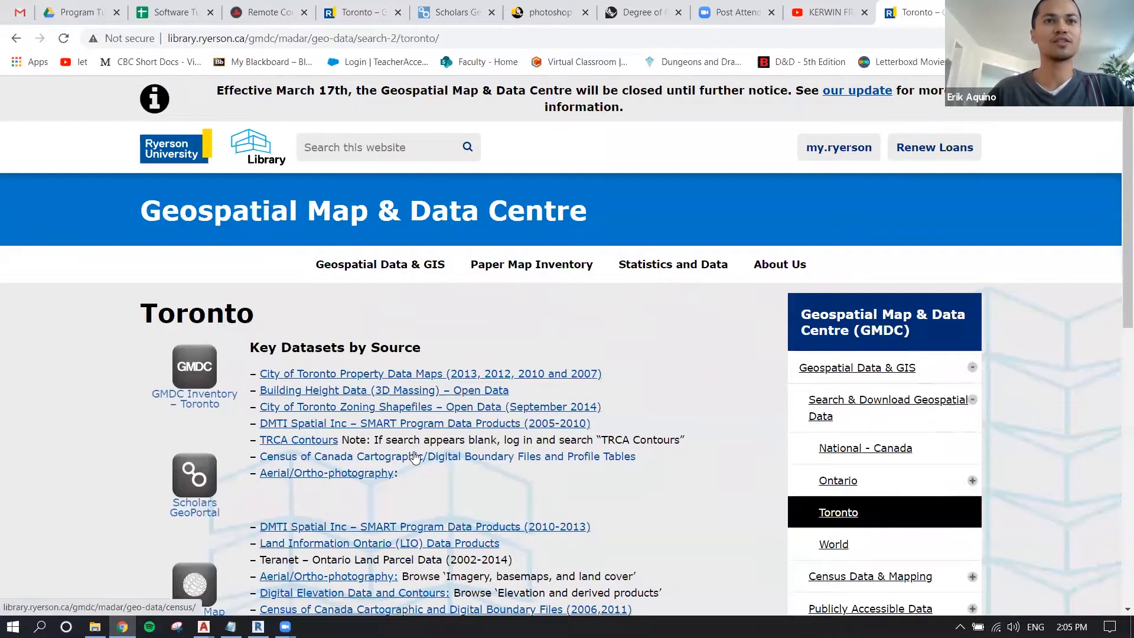
# - Open the City of Toronto Property Data Maps (2013, 2012, 2010 and 2007) index and dismiss its download instructions
pyautogui.scroll(-3, 416, 457)
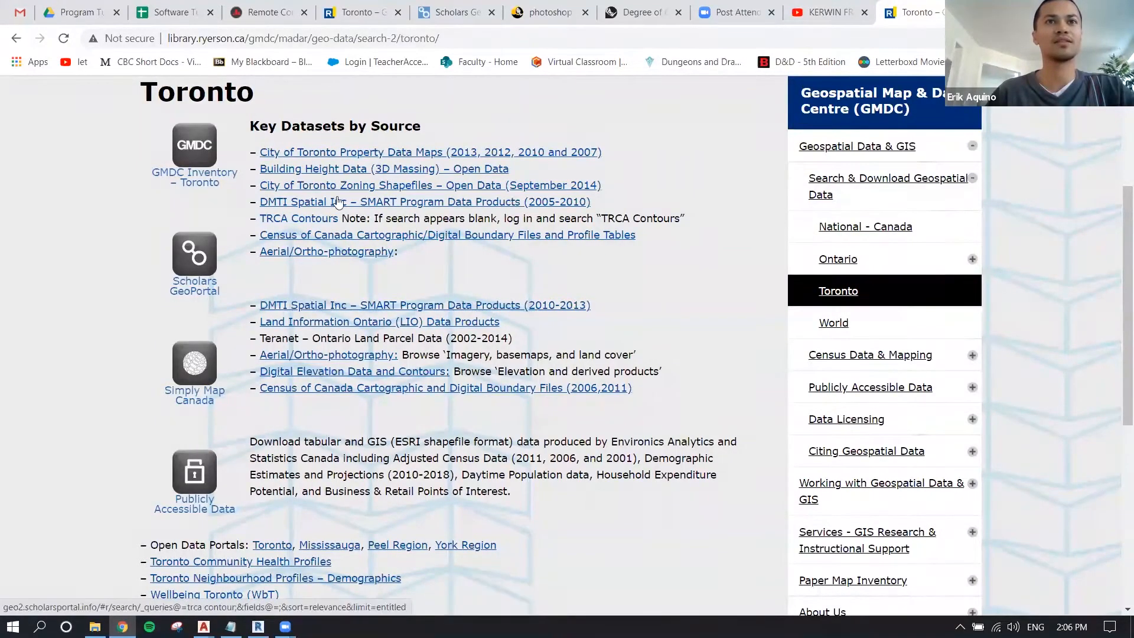
pyautogui.click(369, 155)
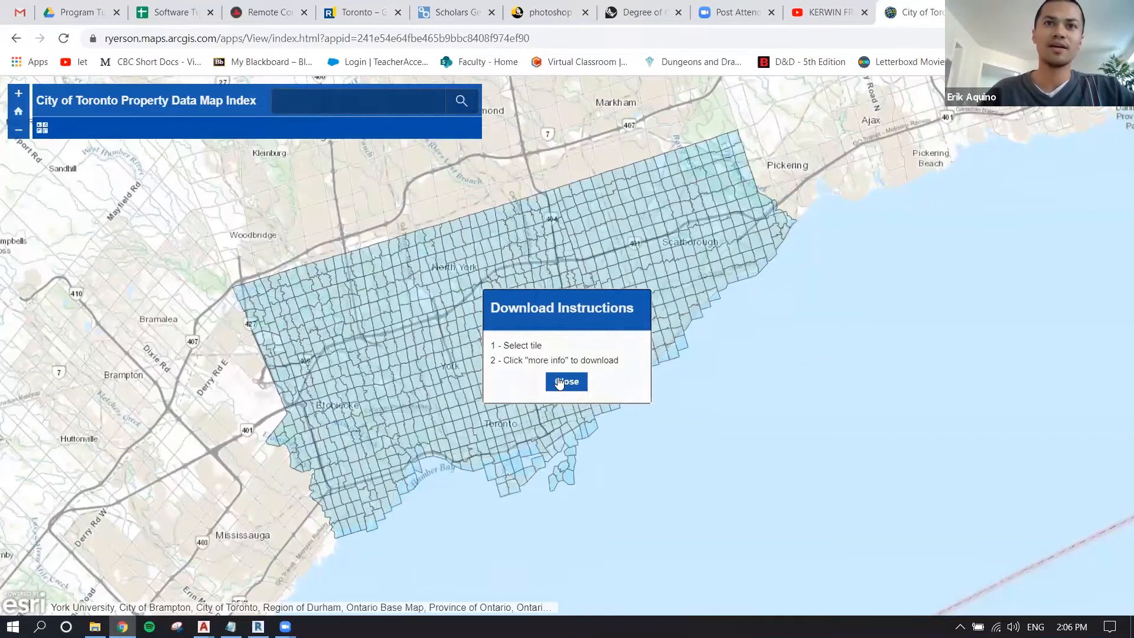
pyautogui.click(559, 383)
# - View the download links for the downtown Toronto map tile just south of Bloor St E, and close its information
pyautogui.scroll(2, 559, 423)
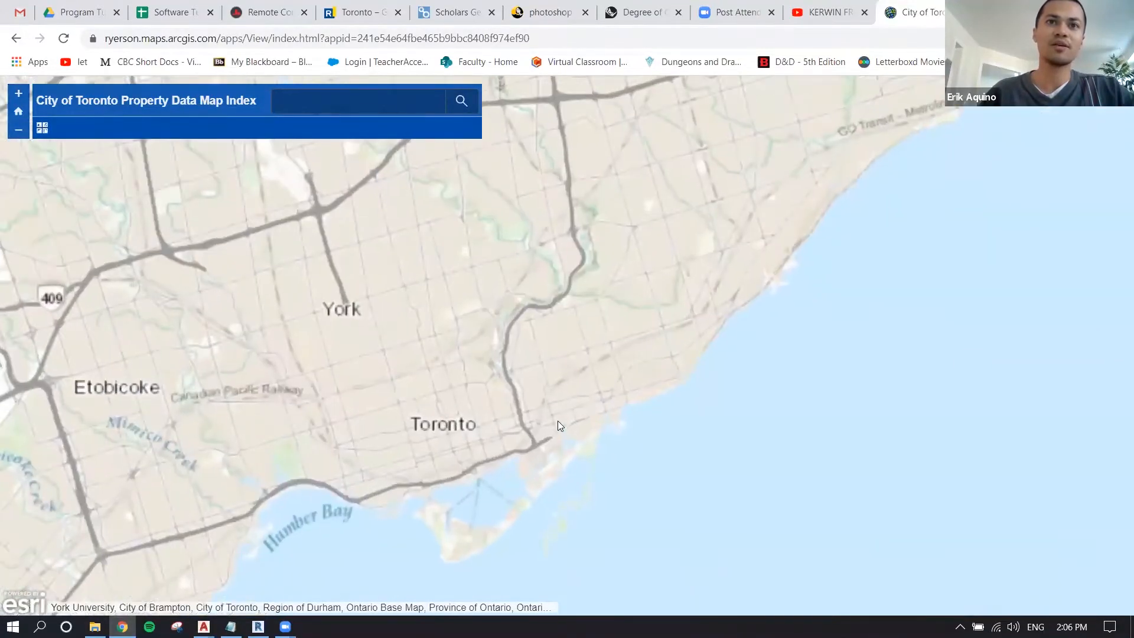
pyautogui.scroll(2, 532, 372)
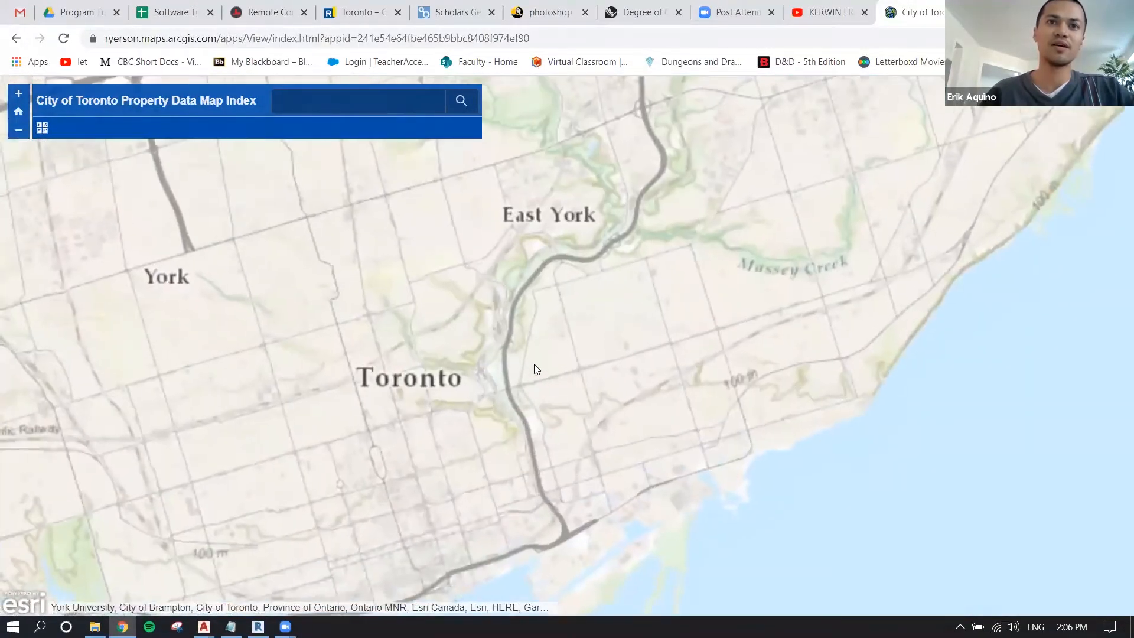
pyautogui.moveTo(571, 357); pyautogui.dragTo(614, 328)
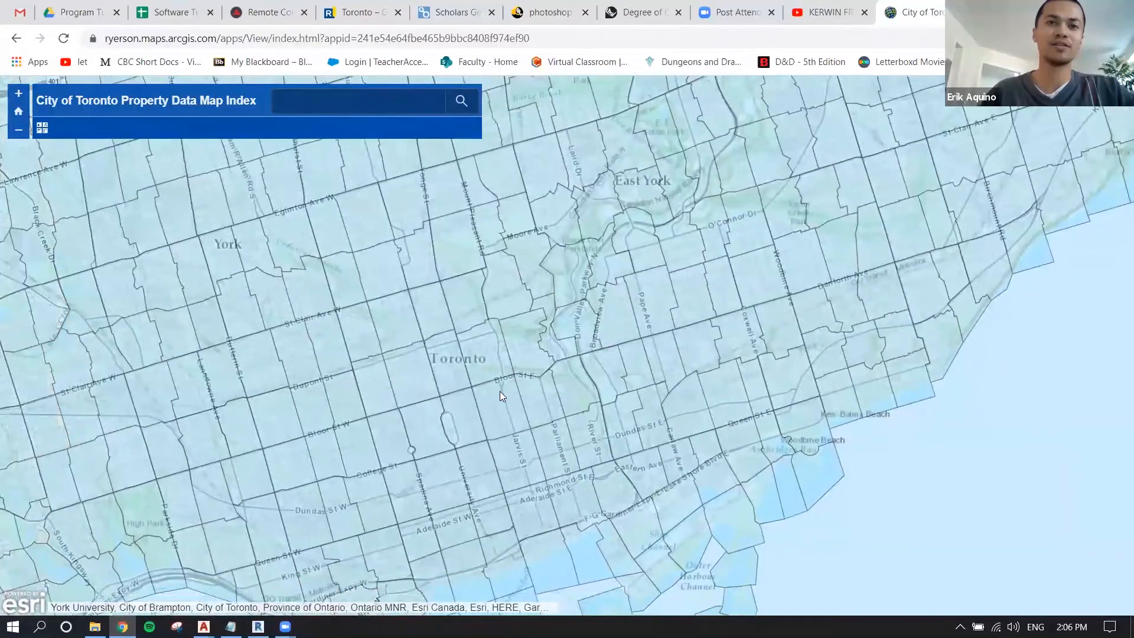
pyautogui.scroll(1, 499, 418)
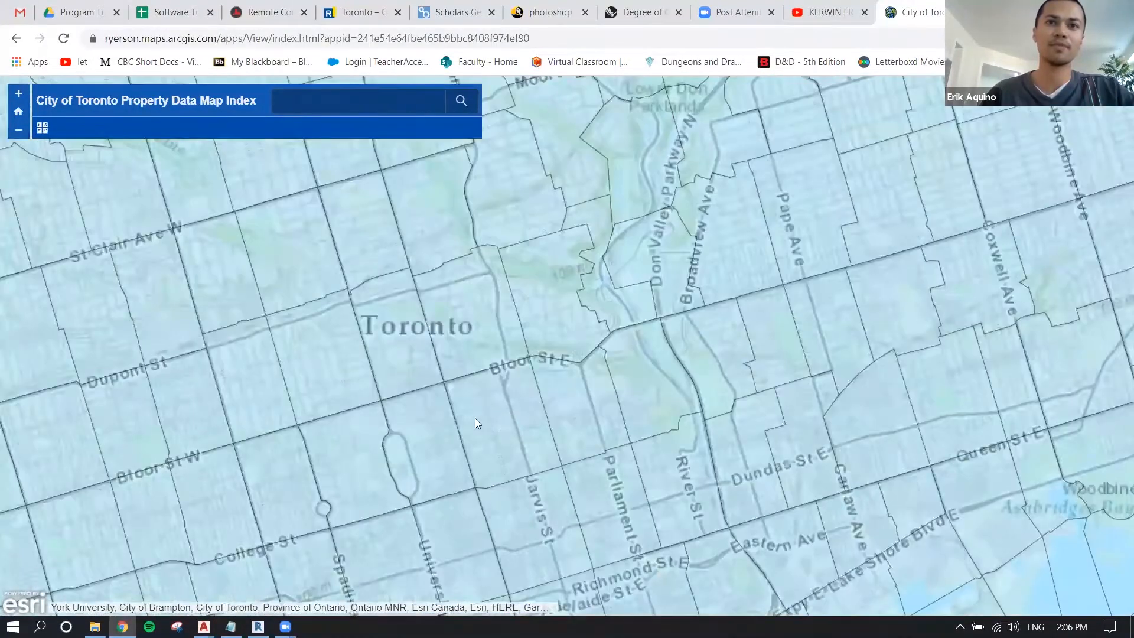
pyautogui.click(484, 417)
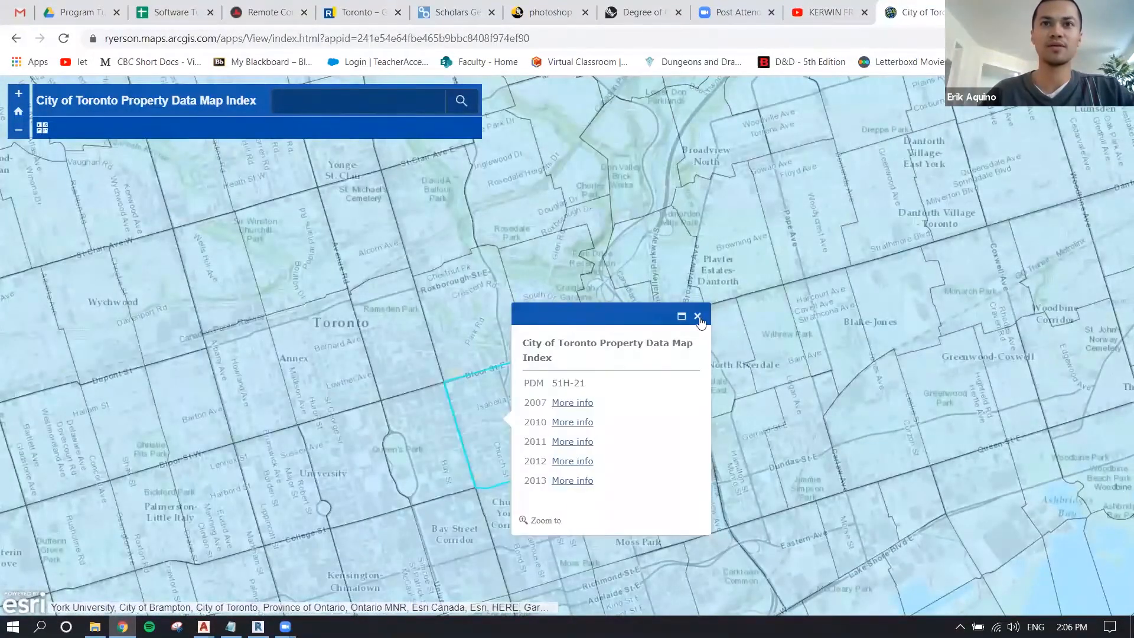
pyautogui.click(698, 317)
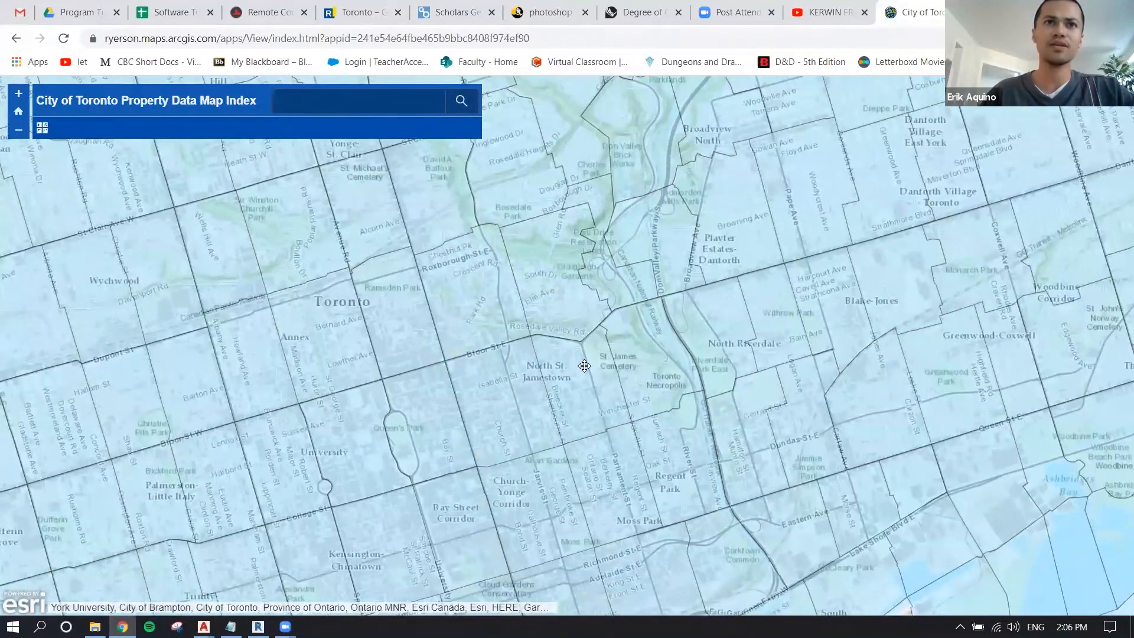
# - View the yearly download links for the tile northwest of Yonge-Eglinton, including 2013, and close its information
pyautogui.moveTo(584, 366); pyautogui.dragTo(590, 333)
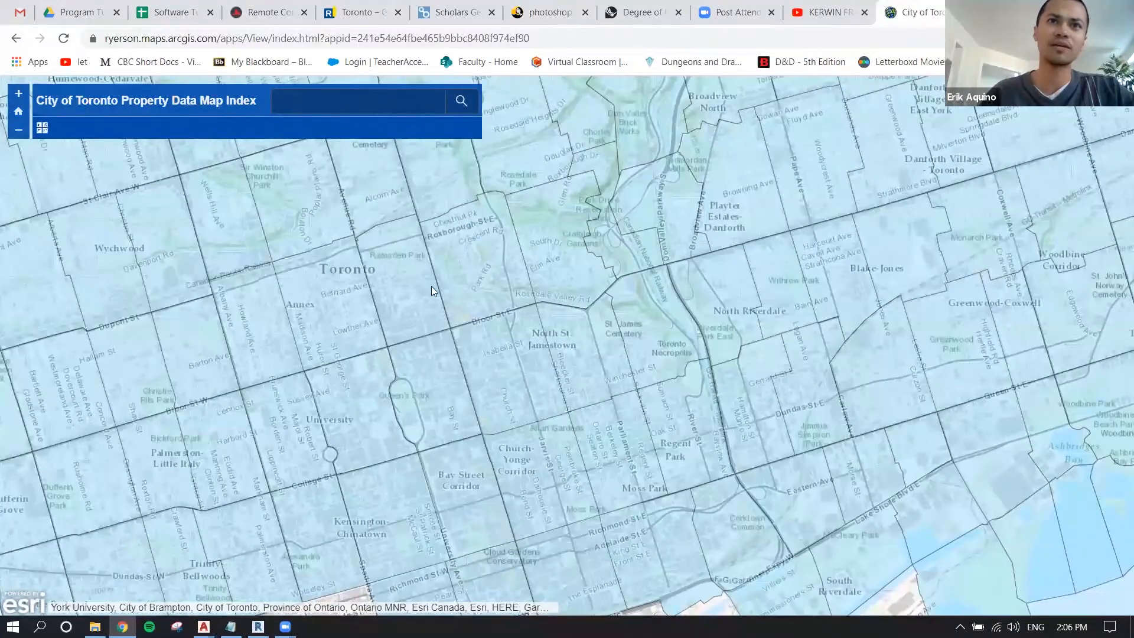
pyautogui.moveTo(355, 303); pyautogui.dragTo(450, 302)
pyautogui.moveTo(459, 237); pyautogui.dragTo(517, 466)
pyautogui.moveTo(493, 340); pyautogui.dragTo(545, 478)
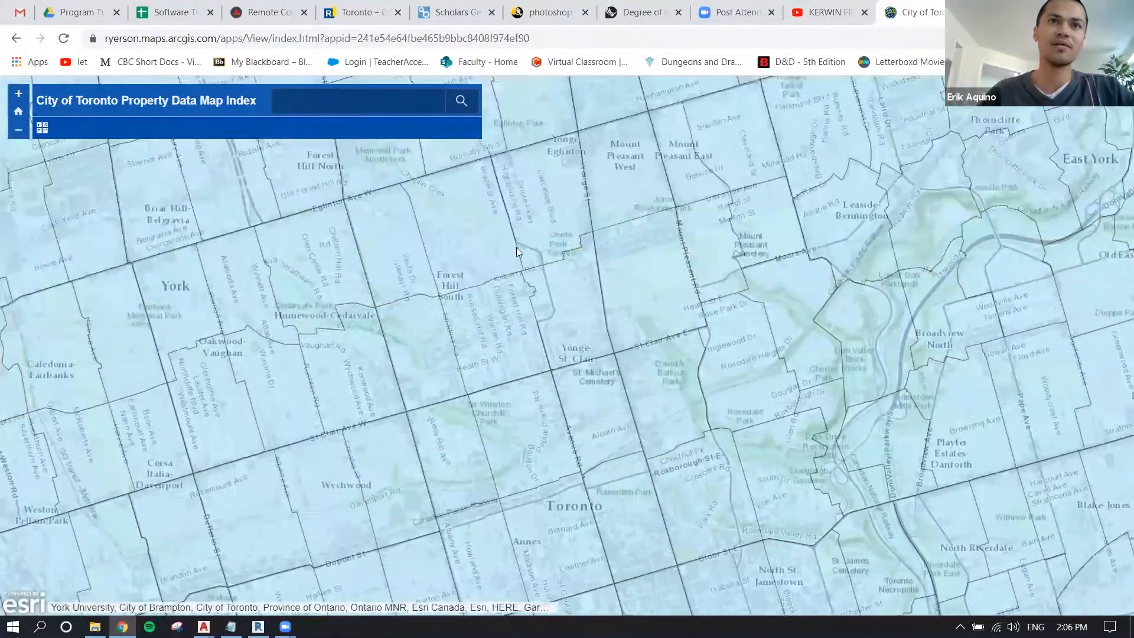
pyautogui.moveTo(345, 294); pyautogui.dragTo(415, 387)
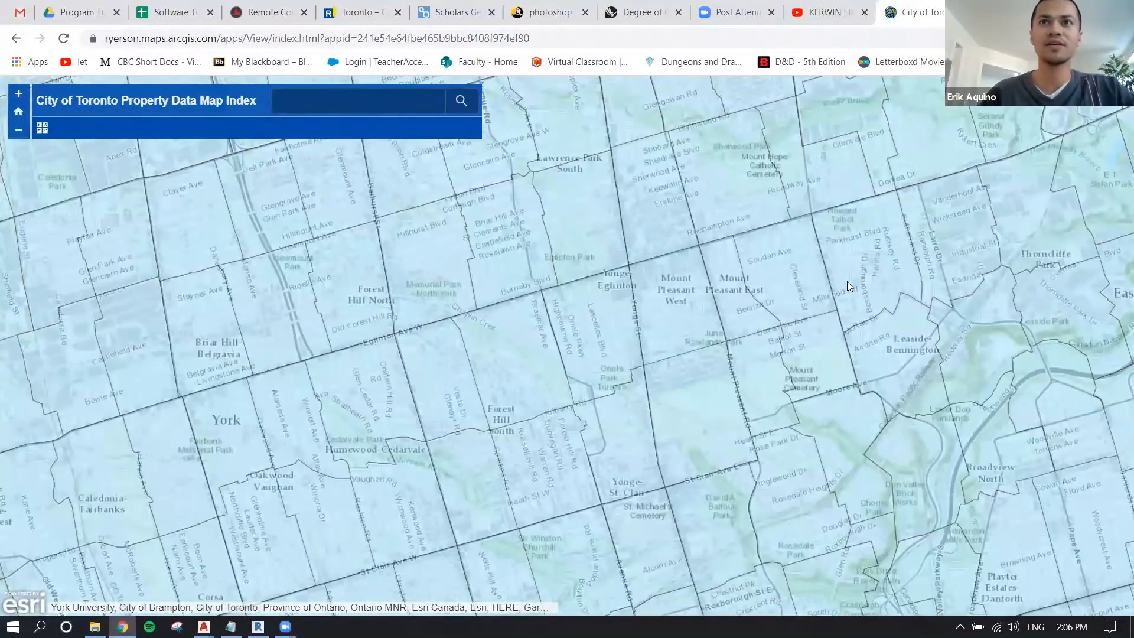
pyautogui.moveTo(724, 305); pyautogui.dragTo(601, 337)
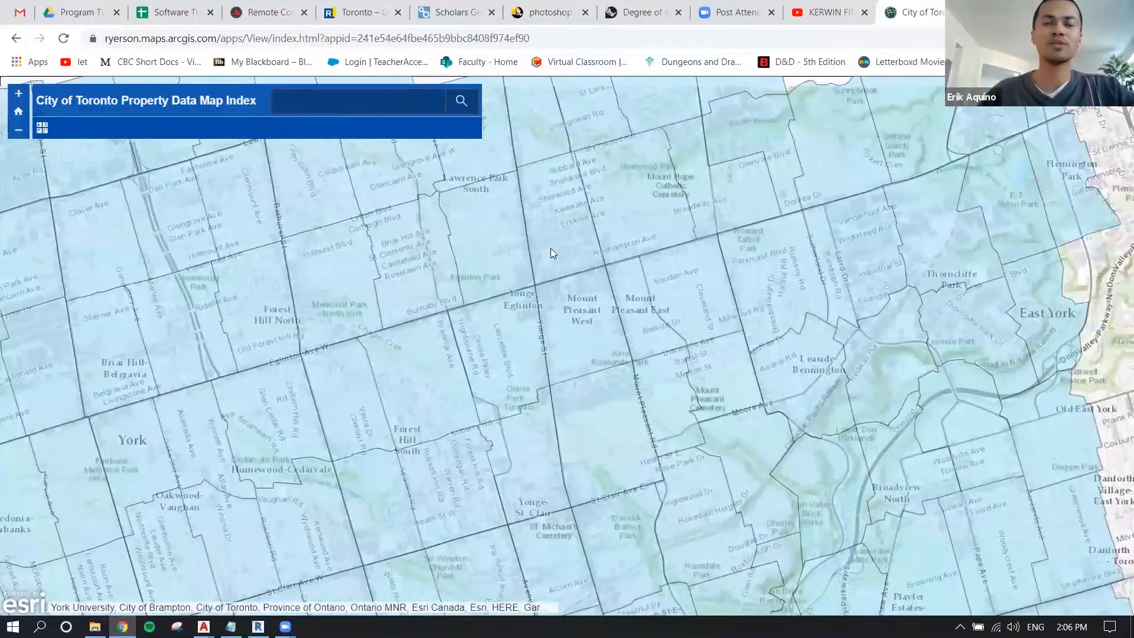
pyautogui.click(552, 249)
pyautogui.click(472, 235)
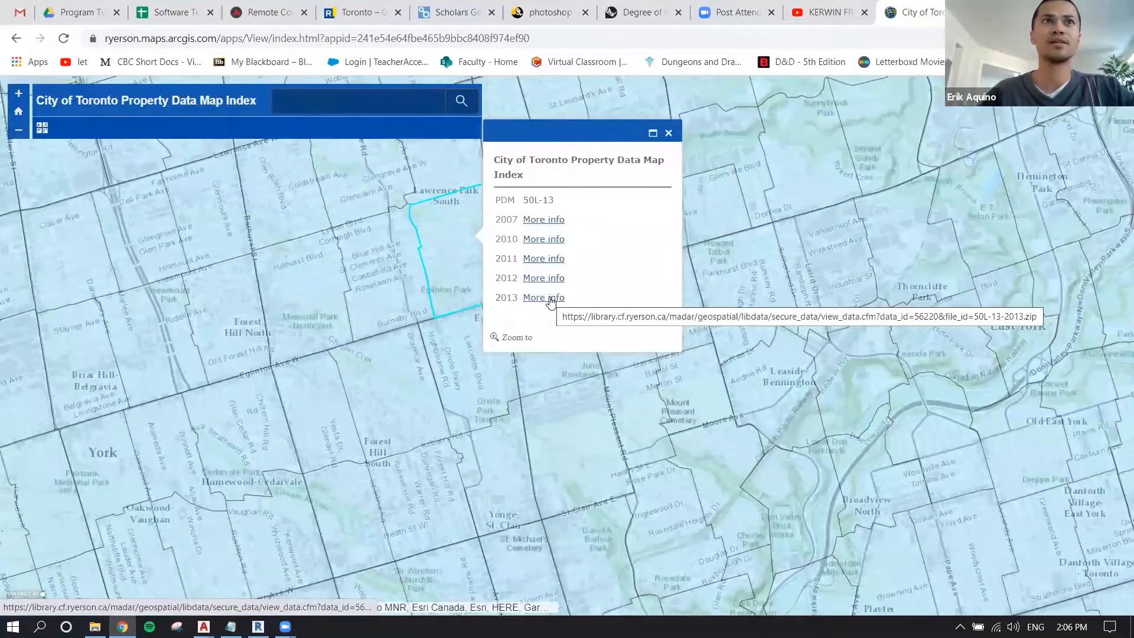
pyautogui.click(663, 136)
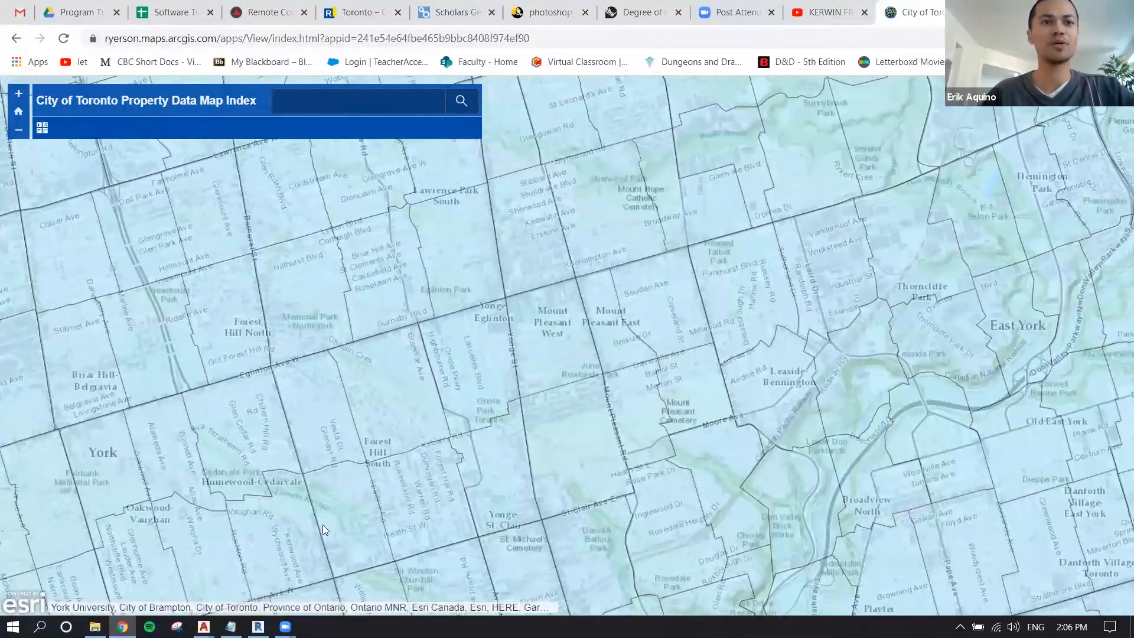
# - Switch to the AutoCAD drawing Property Data_52j-12_Buildings Only.dwg and look over its site plan and layer list
pyautogui.moveTo(204, 626)
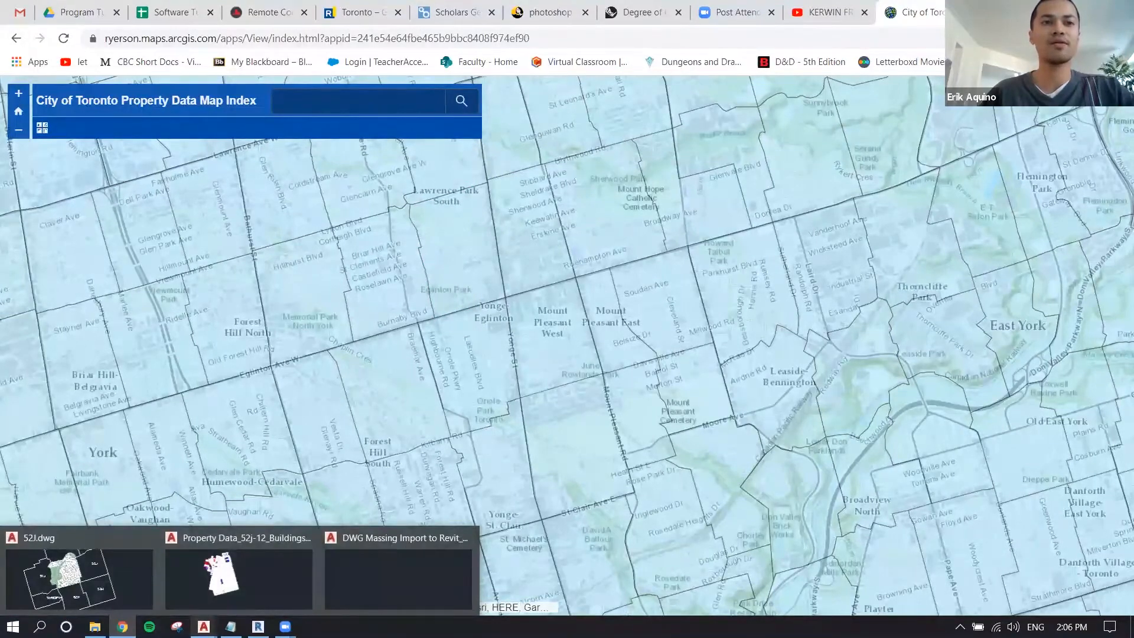
pyautogui.click(256, 571)
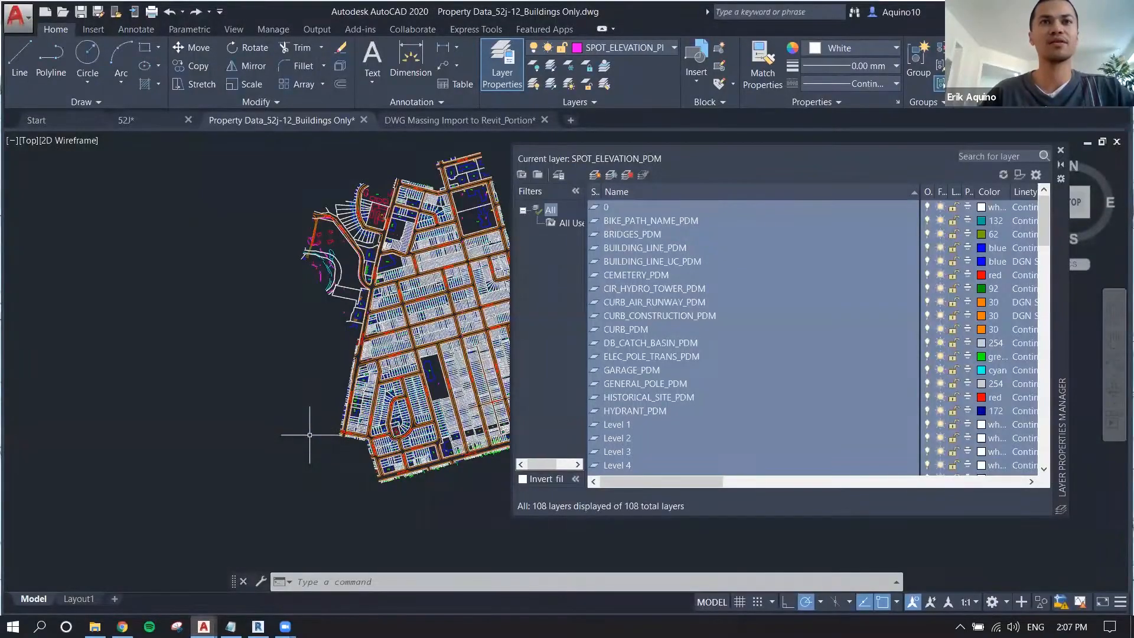
pyautogui.moveTo(319, 310); pyautogui.dragTo(206, 326, button='middle')
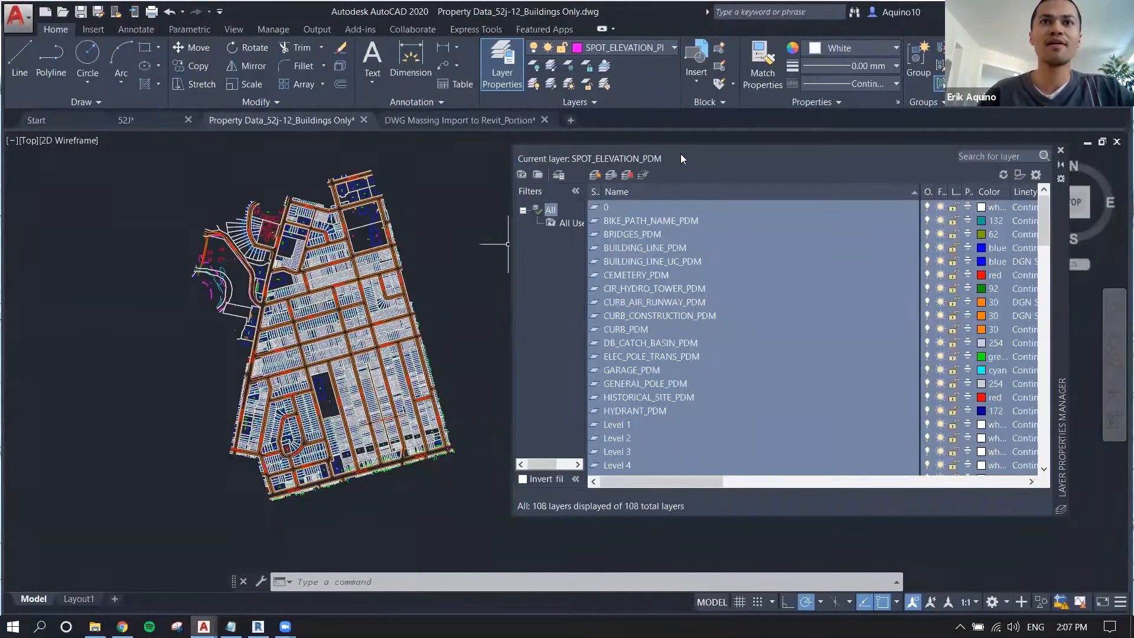
pyautogui.scroll(-5, 658, 224)
pyautogui.scroll(6, 658, 228)
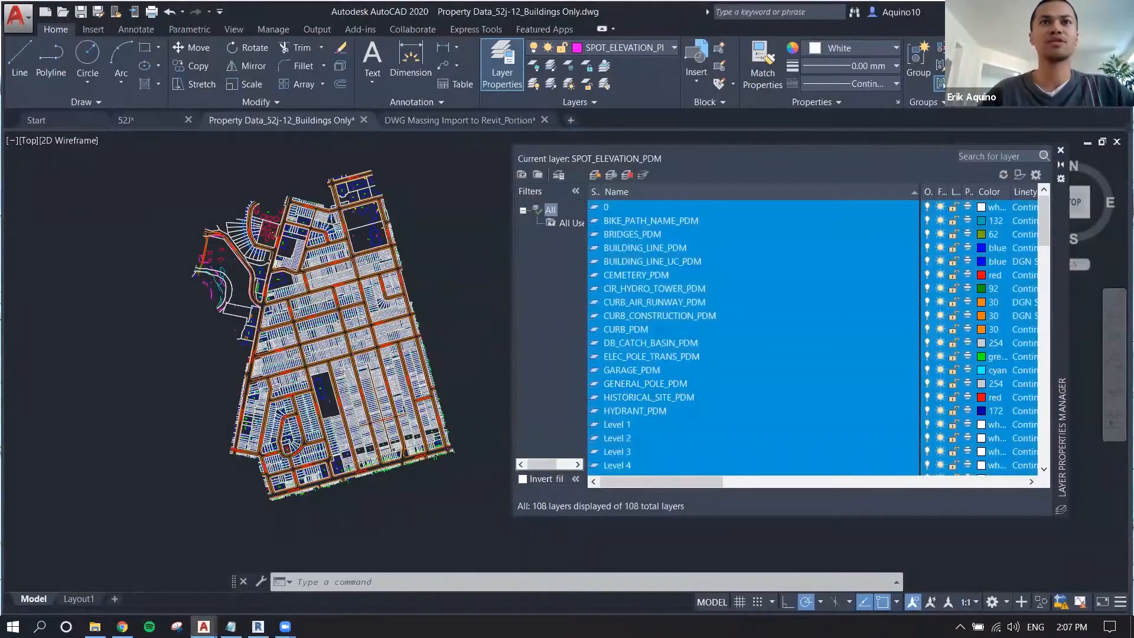
pyautogui.click(460, 170)
pyautogui.write('layer')
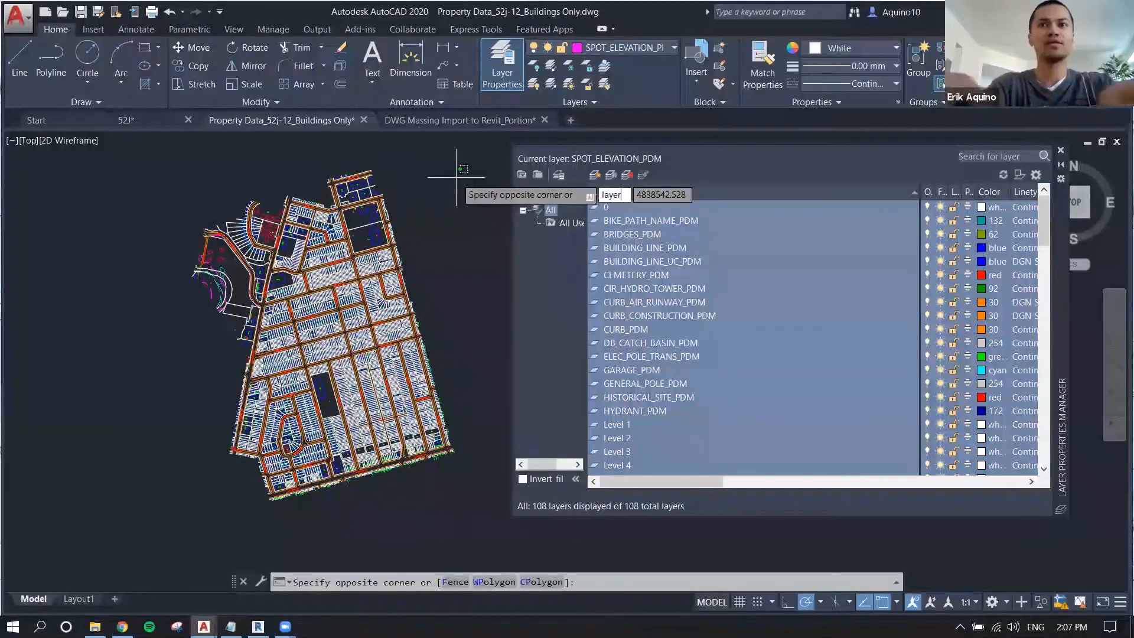
pyautogui.press('Escape')
pyautogui.press('Escape')
pyautogui.press('Escape')
# - Run the LAYER command for the Layer Properties Manager and the PROPERTIES command for the Properties palette
pyautogui.write('layer')
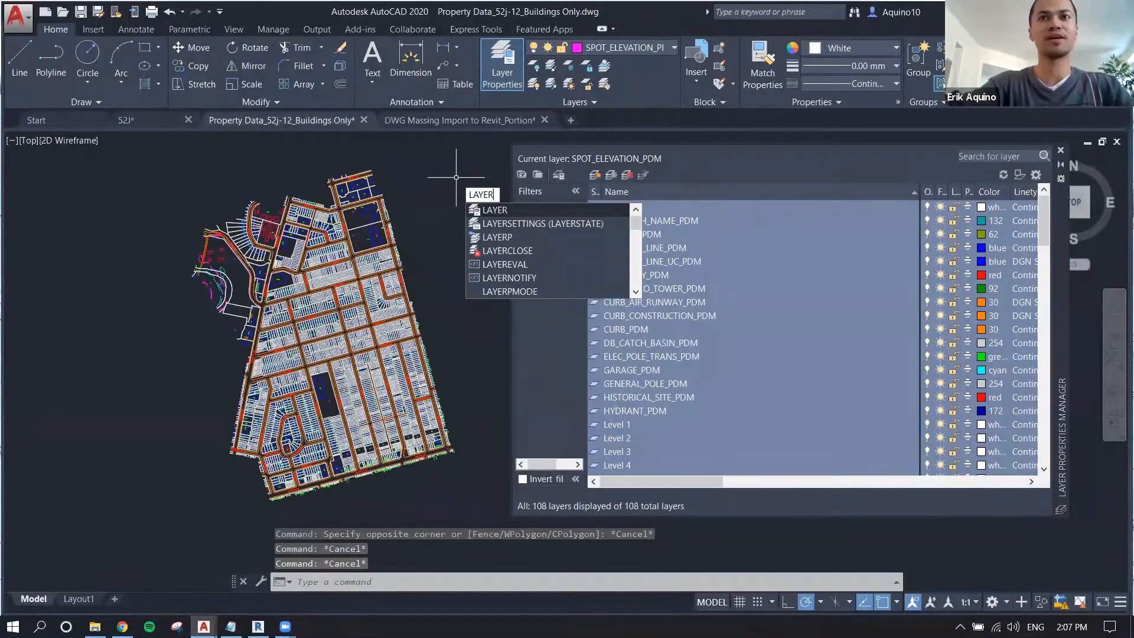
pyautogui.press('Return')
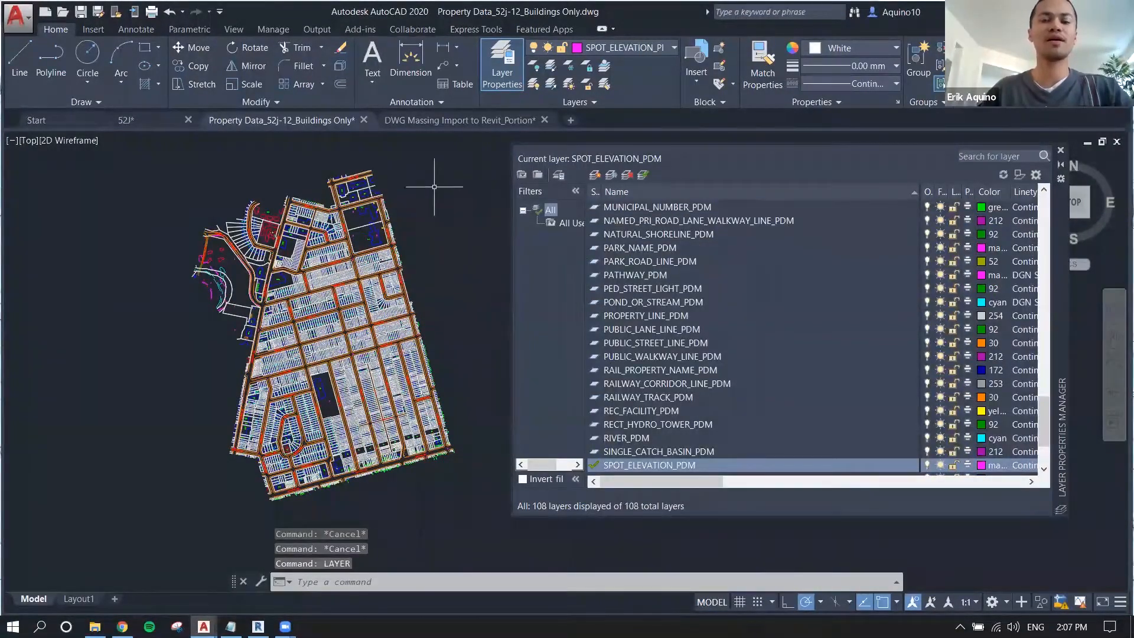
pyautogui.write('properties')
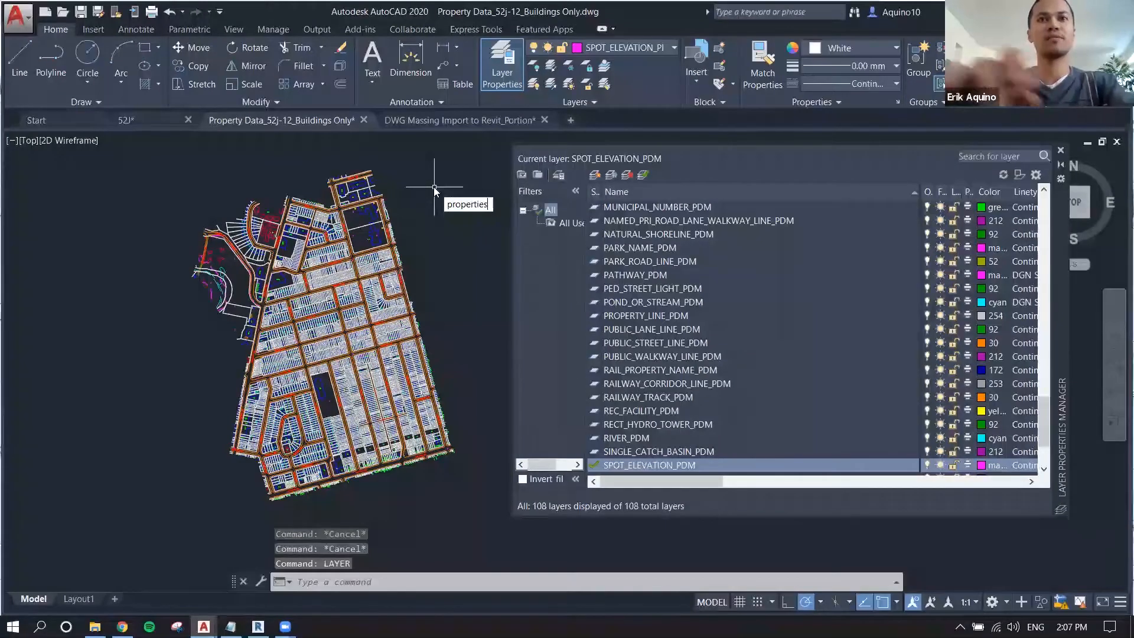
pyautogui.press('Return')
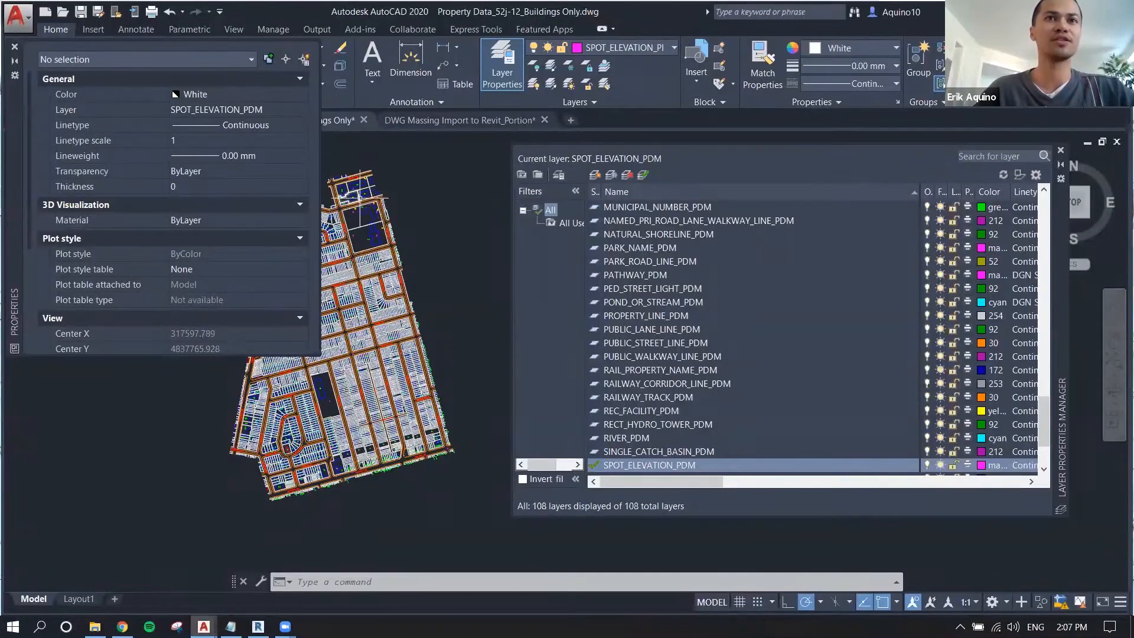
# - Inspect the properties of a building polyline in the northernmost block, narrow the Layer Properties Manager, and clear the selection
pyautogui.click(359, 185)
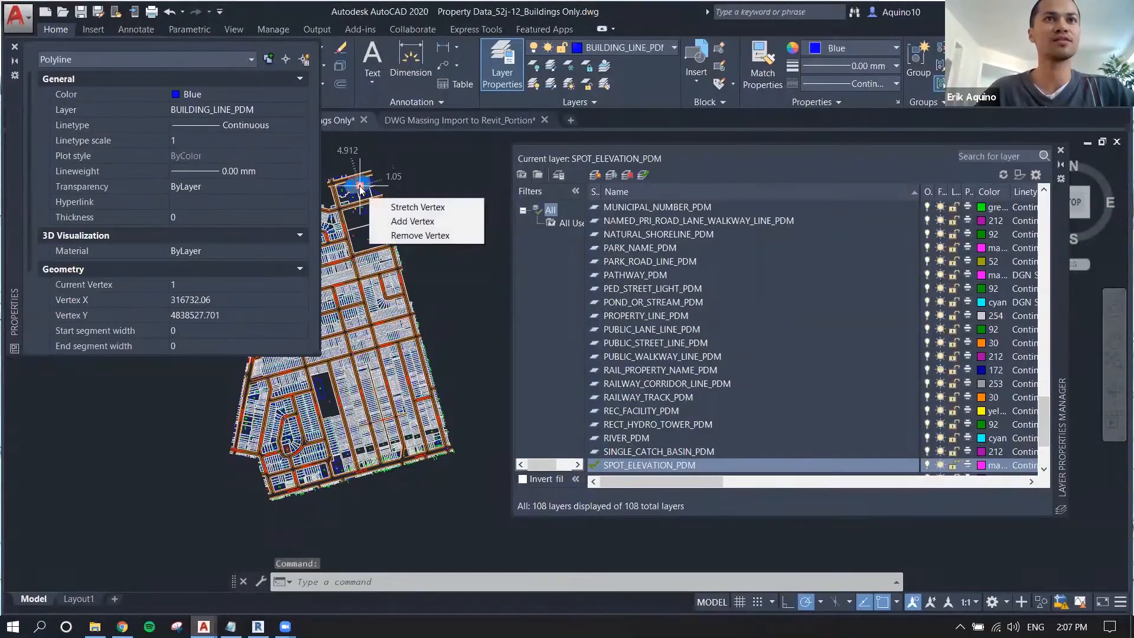
pyautogui.moveTo(429, 274); pyautogui.dragTo(482, 262, button='middle')
pyautogui.moveTo(510, 253); pyautogui.dragTo(675, 266)
pyautogui.moveTo(432, 294); pyautogui.dragTo(585, 293, button='middle')
pyautogui.press('Escape')
pyautogui.press('Escape')
# - Inspect the properties of the blue hydrant symbol on the street beside lots 85 and 87, and clear the selection
pyautogui.scroll(2, 591, 325)
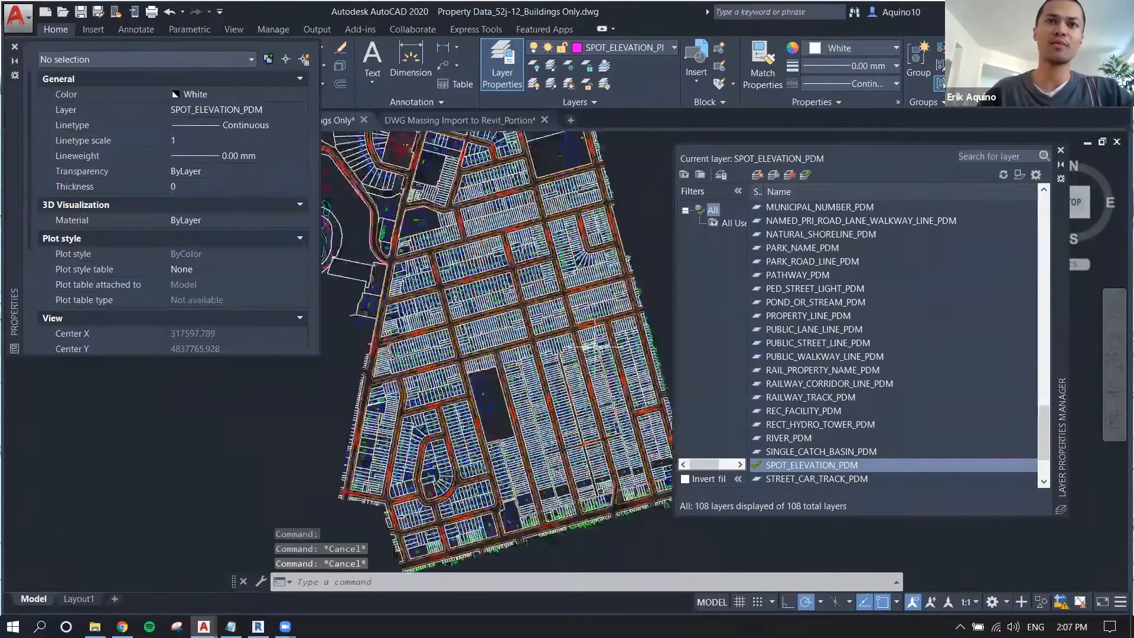
pyautogui.scroll(5, 518, 316)
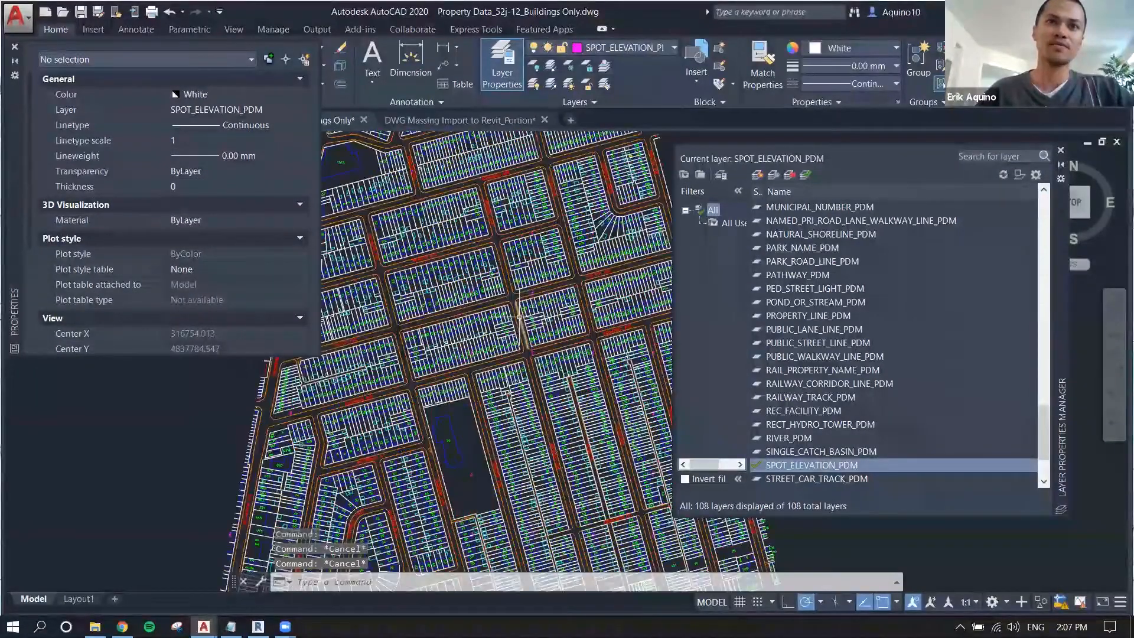
pyautogui.scroll(3, 518, 316)
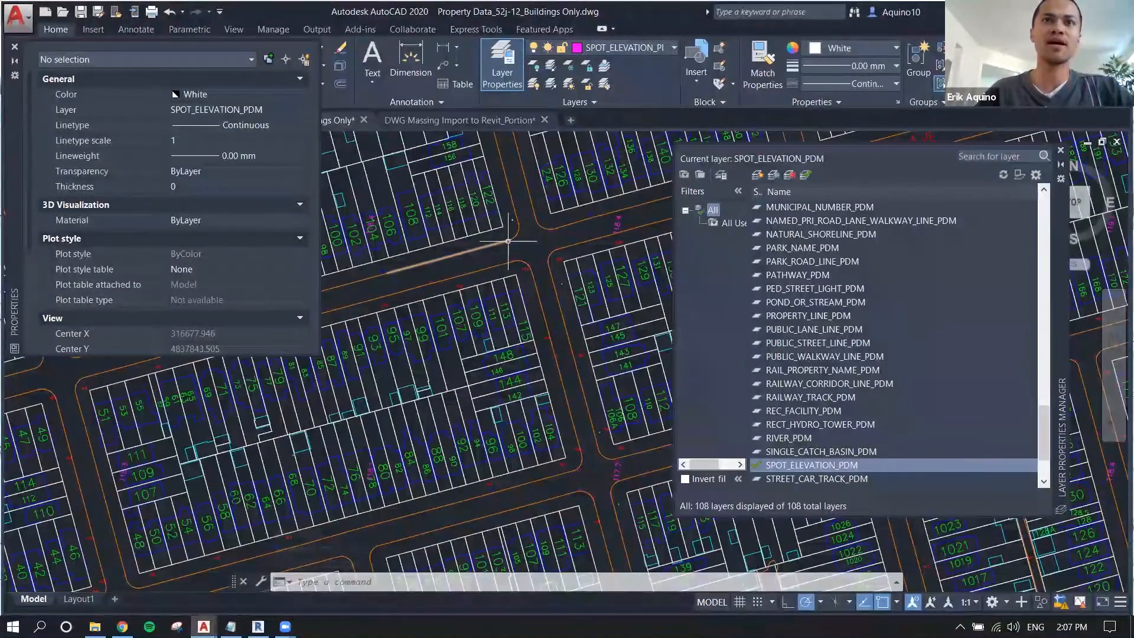
pyautogui.moveTo(508, 241); pyautogui.dragTo(527, 275, button='middle')
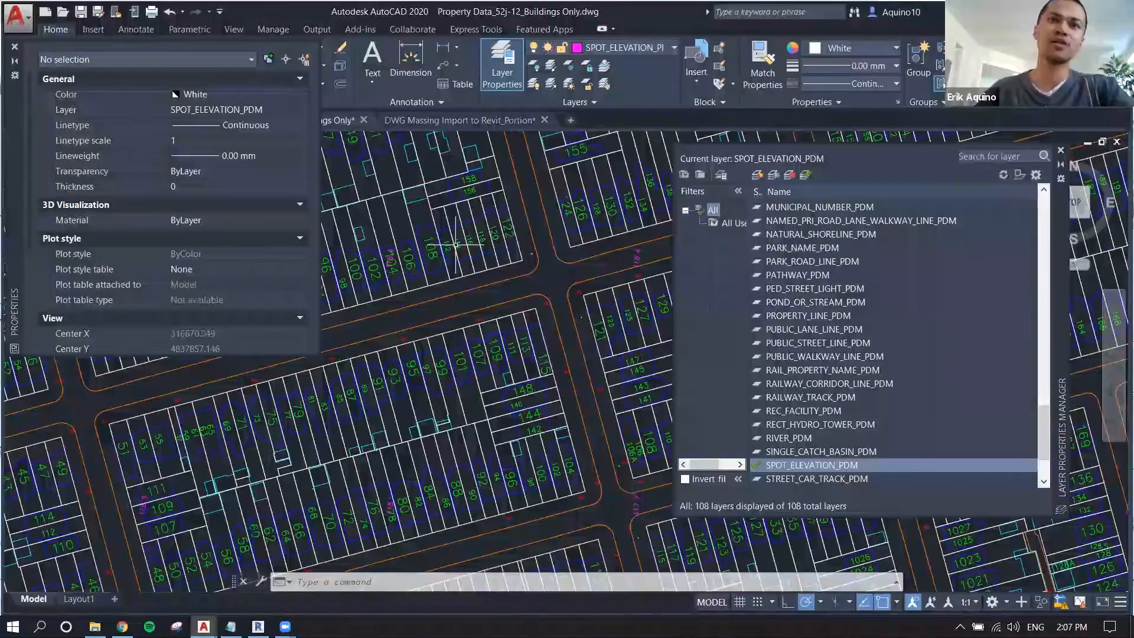
pyautogui.scroll(4, 280, 387)
pyautogui.click(412, 314)
pyautogui.press('Escape')
pyautogui.click(430, 293)
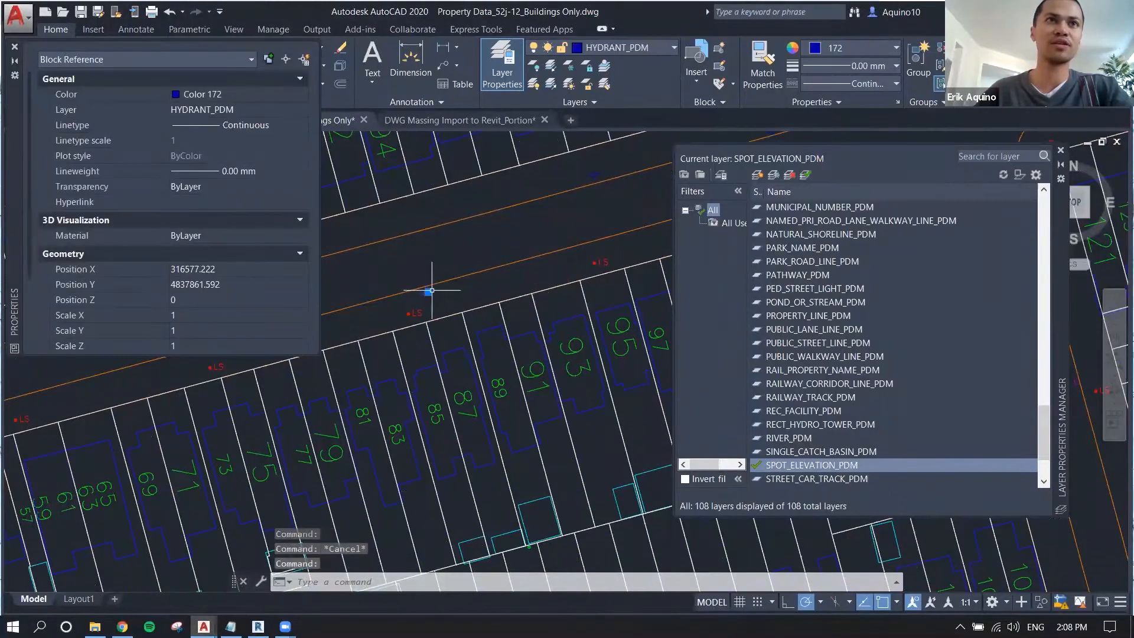
pyautogui.press('Escape')
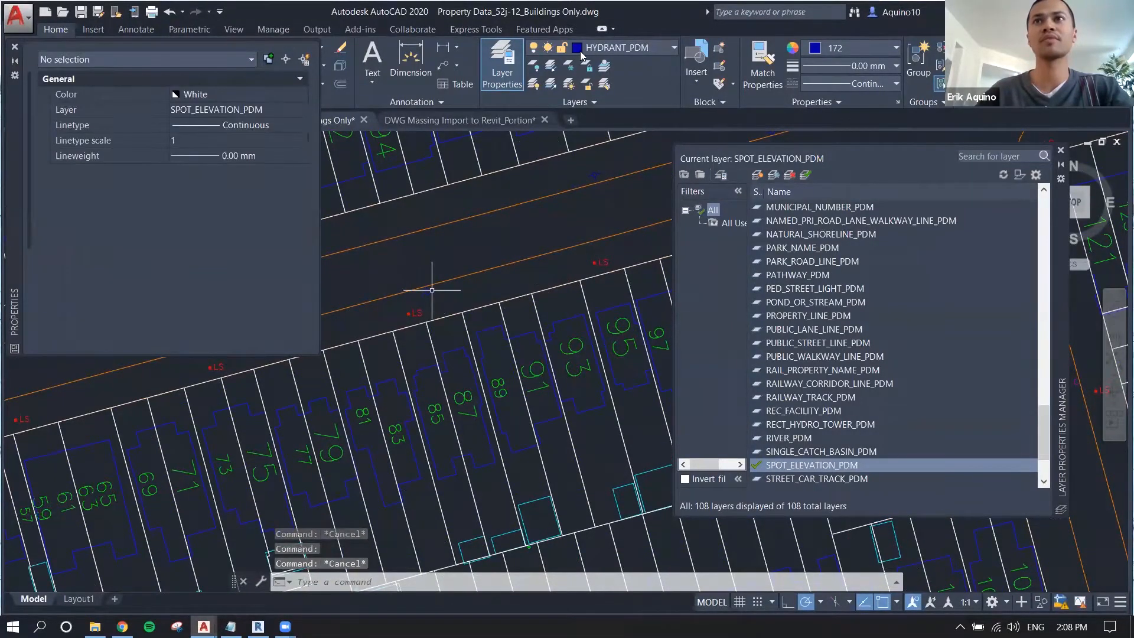
pyautogui.press('Escape')
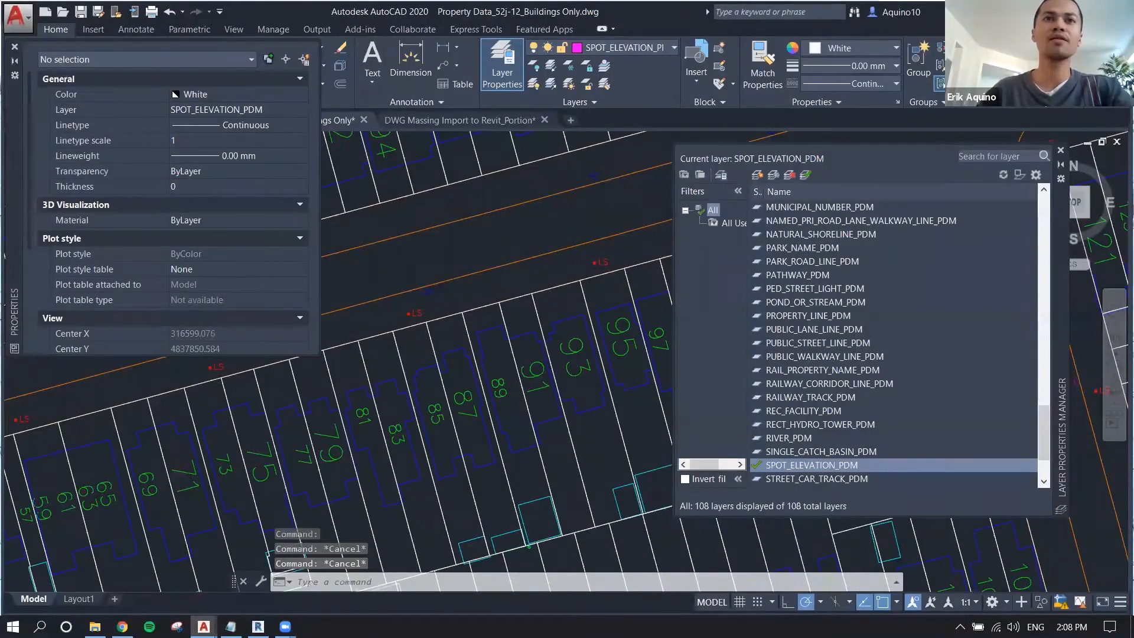
# - Look over the full extent of the site plan and the lots along Nealon Ave
pyautogui.scroll(-10, 549, 282)
pyautogui.moveTo(545, 268)
pyautogui.mouseDown(button='middle')
pyautogui.moveTo(549, 281)
pyautogui.moveTo(554, 262)
pyautogui.mouseUp(button='middle')
pyautogui.scroll(-3, 549, 282)
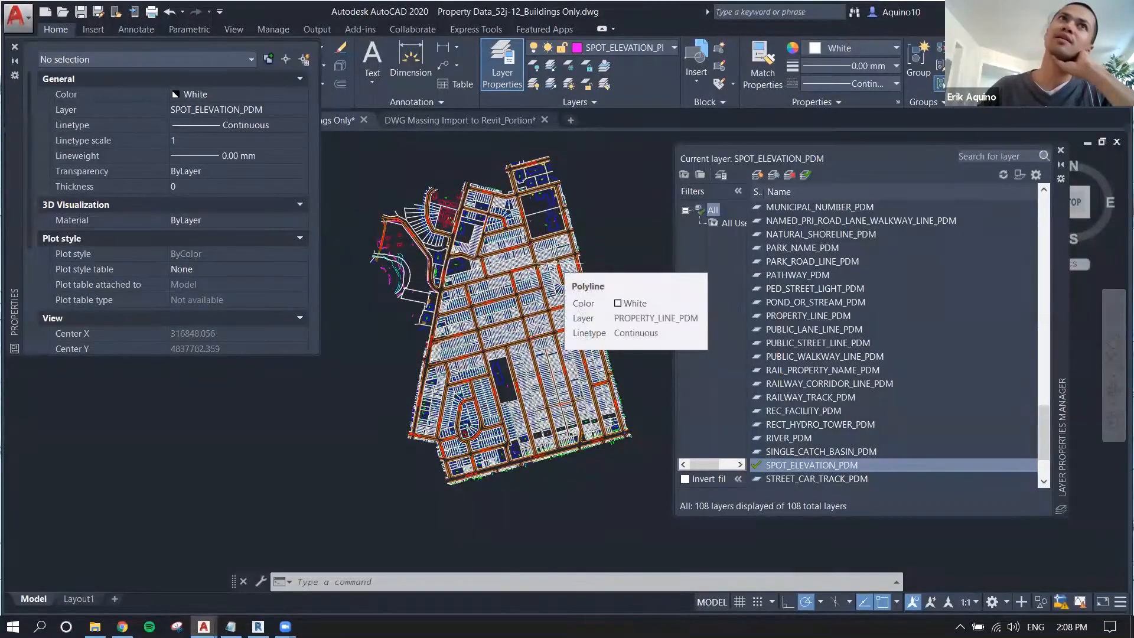
pyautogui.moveTo(632, 230); pyautogui.dragTo(621, 240, button='middle')
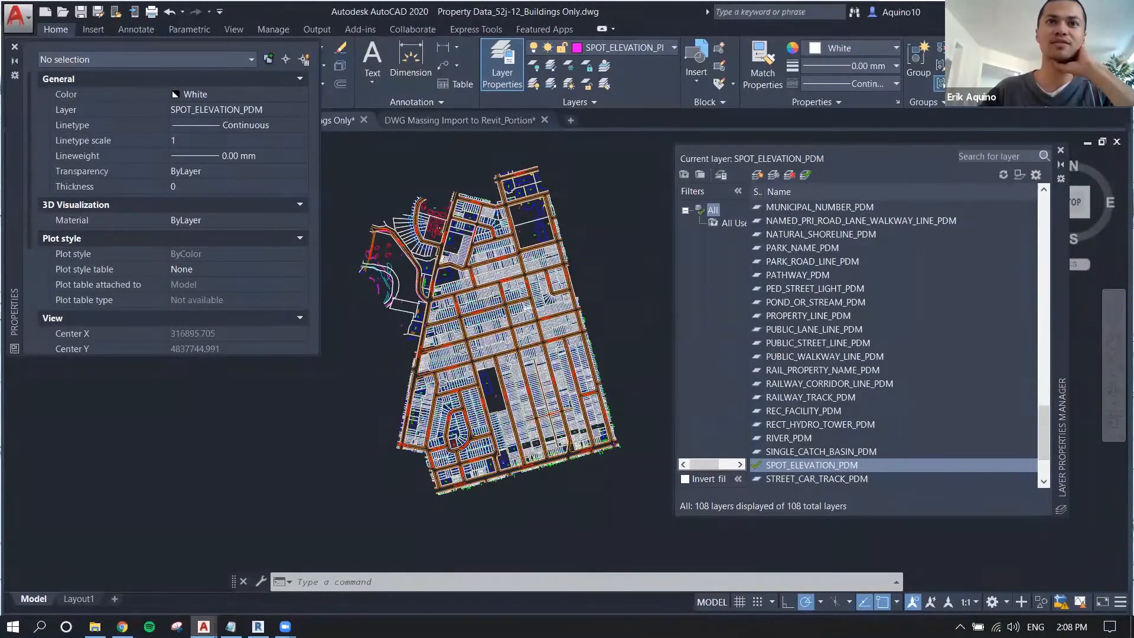
pyautogui.scroll(8, 533, 283)
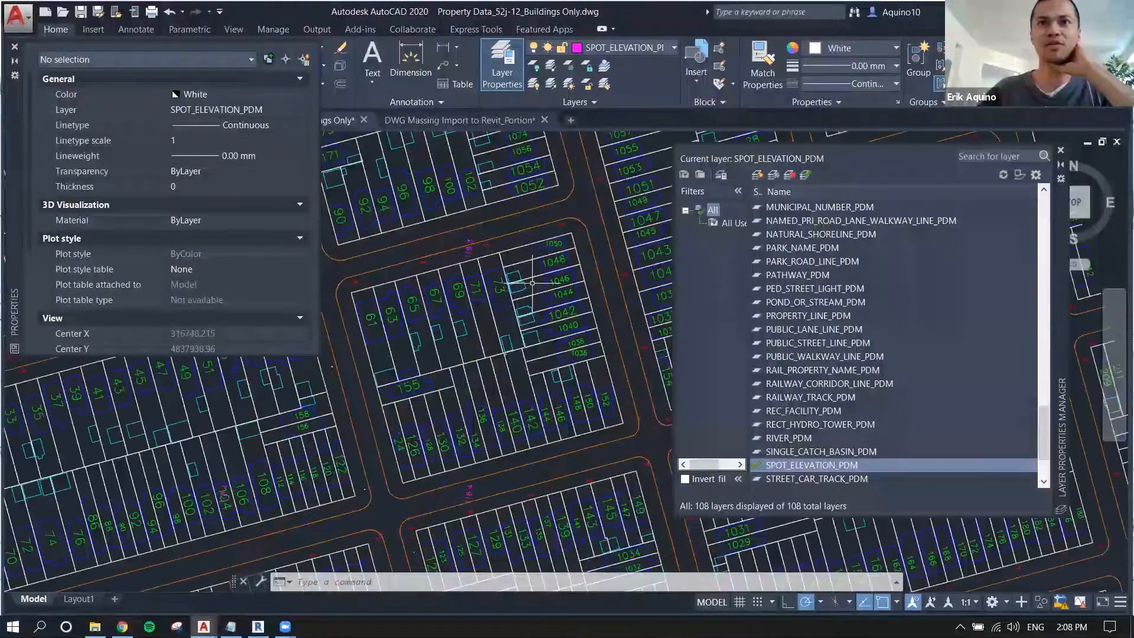
pyautogui.moveTo(532, 283)
pyautogui.mouseDown(button='middle')
pyautogui.moveTo(526, 305)
pyautogui.moveTo(503, 294)
pyautogui.moveTo(620, 254)
pyautogui.mouseUp(button='middle')
pyautogui.moveTo(444, 318); pyautogui.dragTo(595, 291, button='middle')
pyautogui.moveTo(494, 335)
pyautogui.mouseDown(button='middle')
pyautogui.moveTo(627, 292)
pyautogui.moveTo(579, 273)
pyautogui.moveTo(565, 293)
pyautogui.mouseUp(button='middle')
pyautogui.moveTo(566, 293)
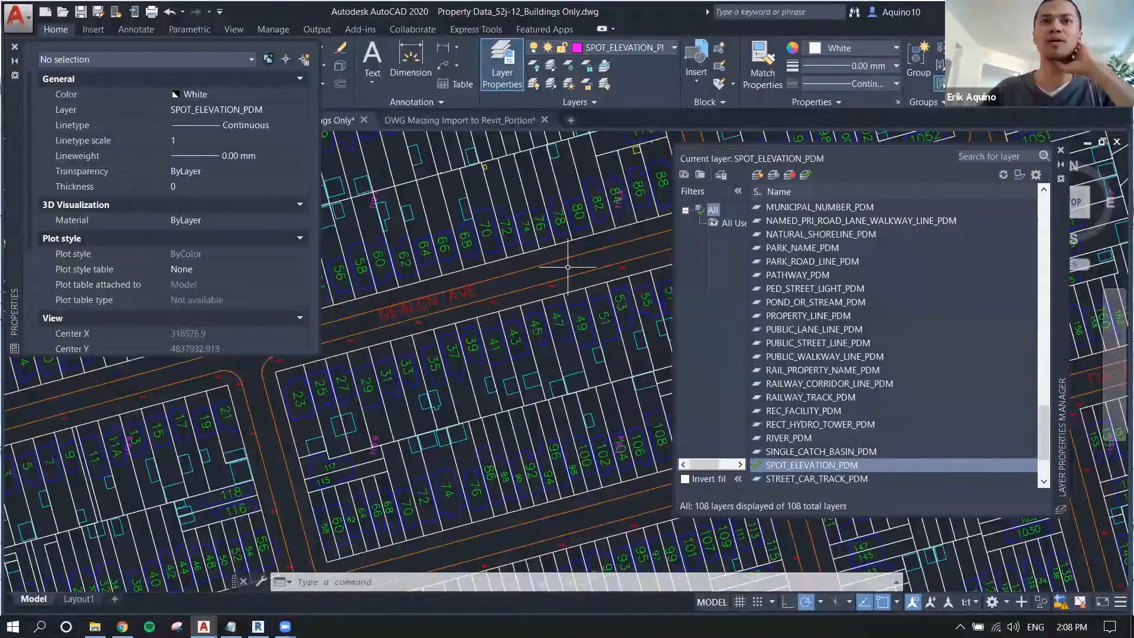
pyautogui.moveTo(568, 268); pyautogui.dragTo(556, 280, button='middle')
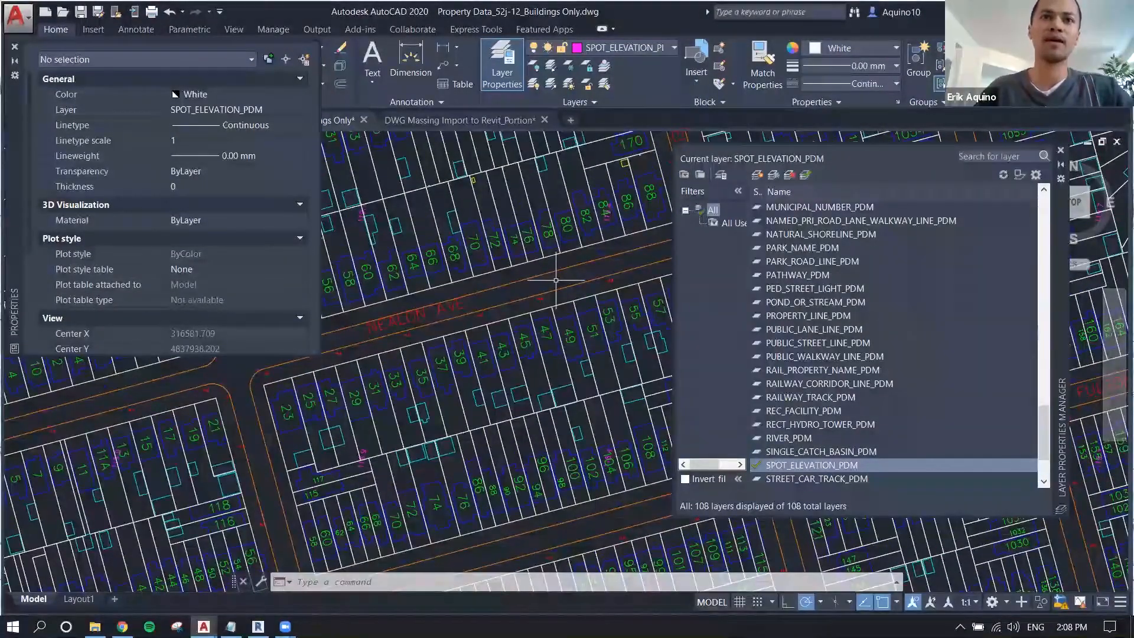
# - Inspect the properties of the red LS symbol on Nealon Ave near lot 47, and clear the selection
pyautogui.scroll(2, 535, 299)
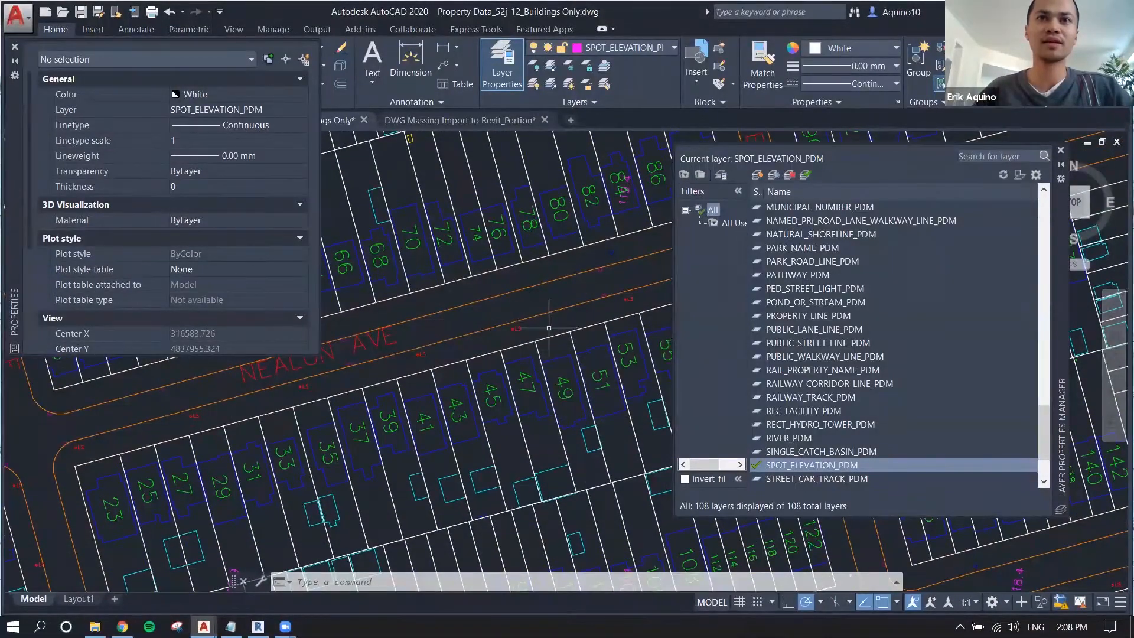
pyautogui.click(518, 327)
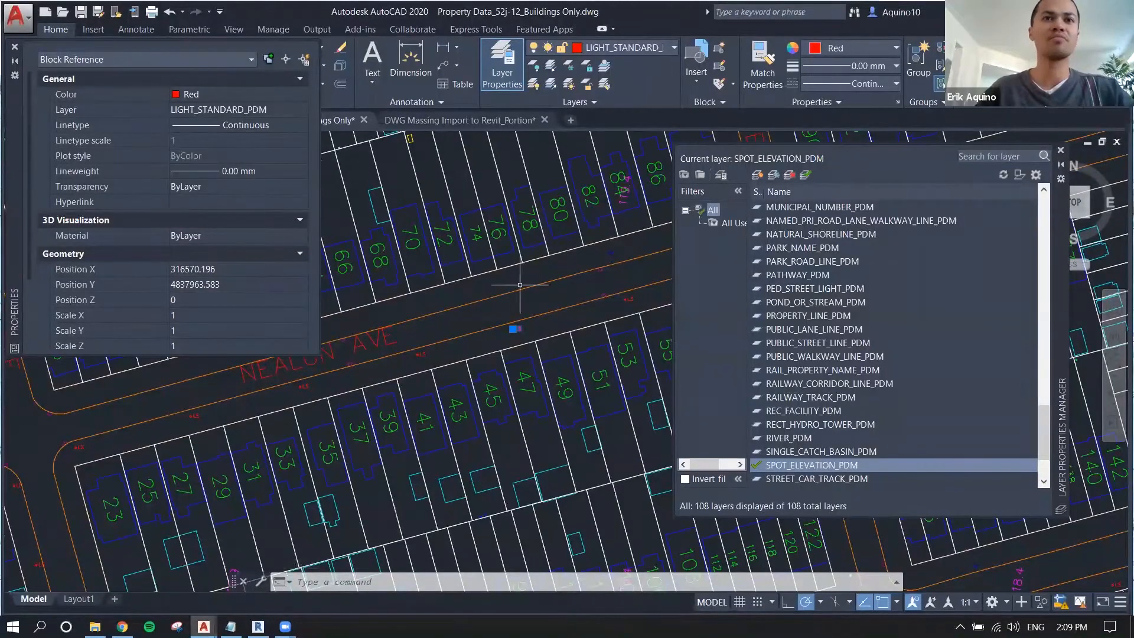
pyautogui.press('Escape')
pyautogui.press('Escape')
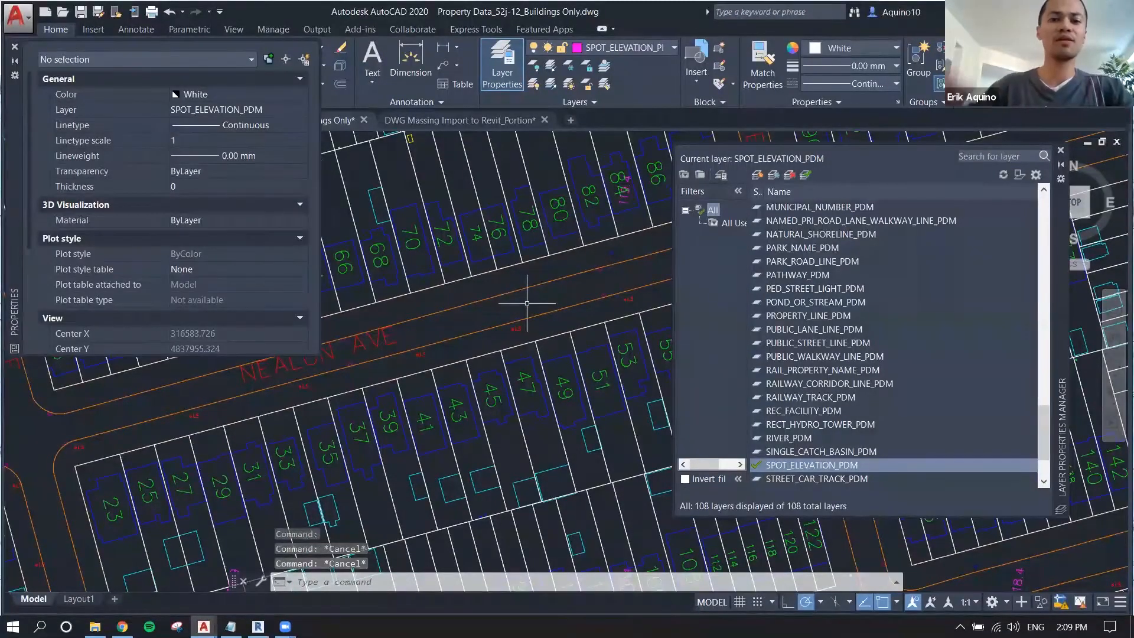
# - Turn off the LIGHT_STANDARD_PDM layer with LAYOFF, using the red LS symbol on Nealon Ave near lot 47
pyautogui.write('layoff')
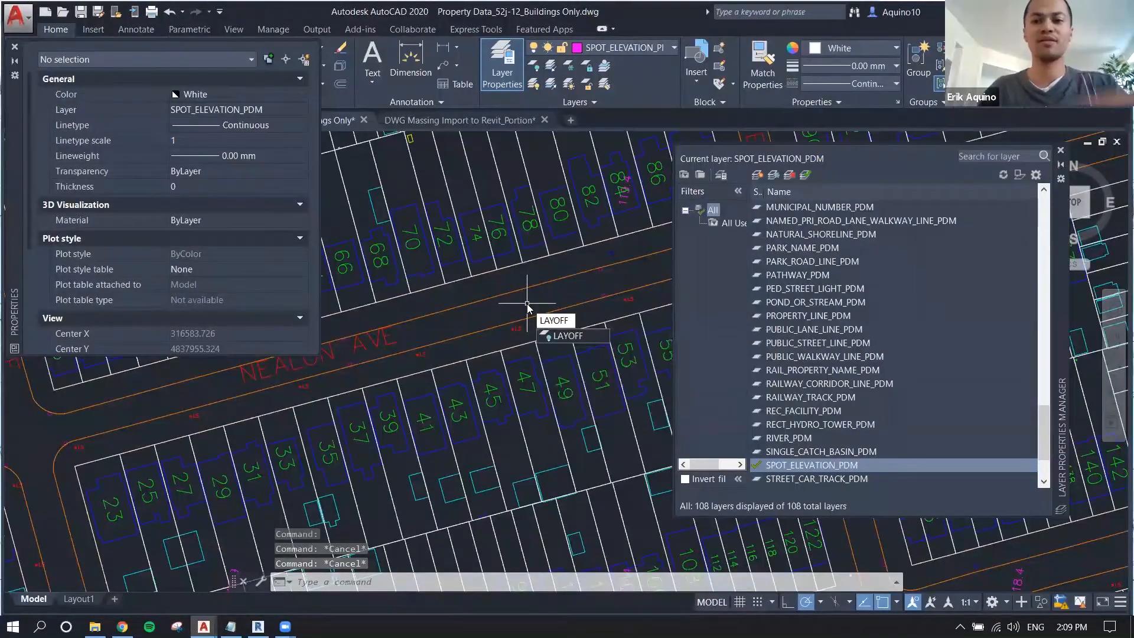
pyautogui.press('Return')
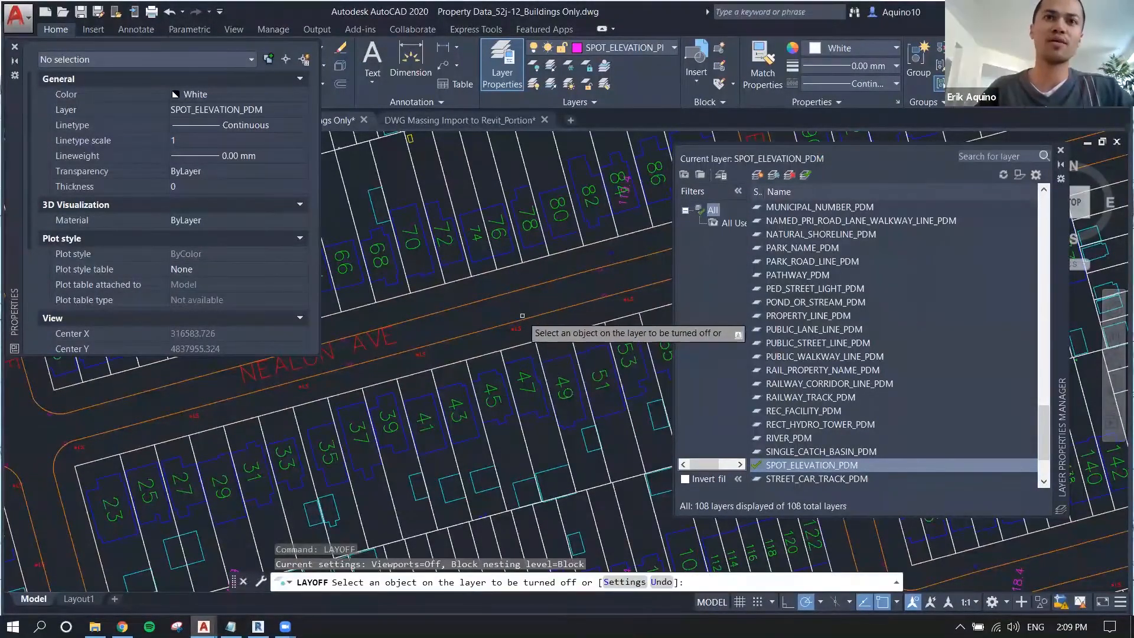
pyautogui.scroll(3, 520, 322)
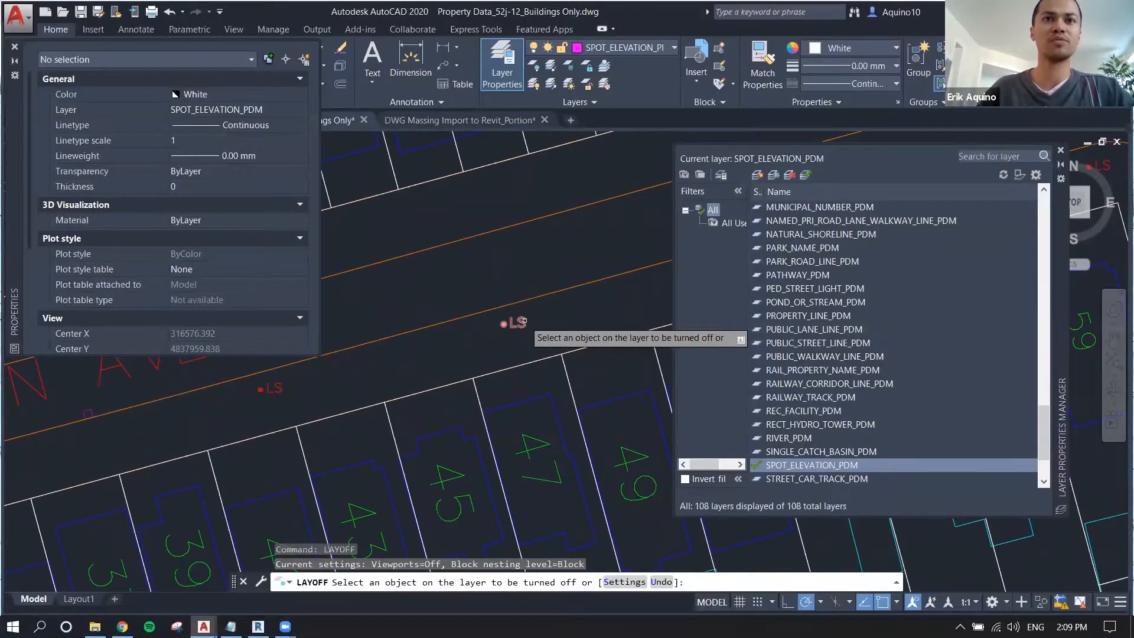
pyautogui.click(524, 320)
# - Turn off the MUNICIPAL_NUMBER_PDM layer using the house number 80 north of Nealon Ave, and end LAYOFF
pyautogui.scroll(-4, 524, 320)
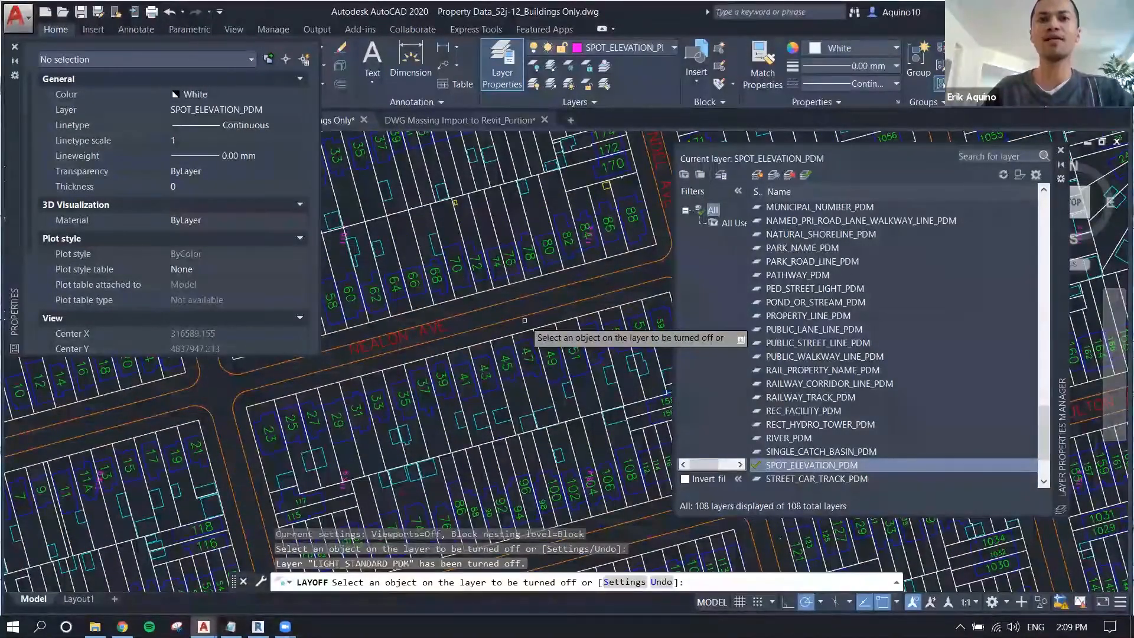
pyautogui.moveTo(539, 300); pyautogui.dragTo(467, 375, button='middle')
pyautogui.moveTo(584, 274); pyautogui.dragTo(567, 305, button='middle')
pyautogui.moveTo(561, 248); pyautogui.dragTo(564, 299, button='middle')
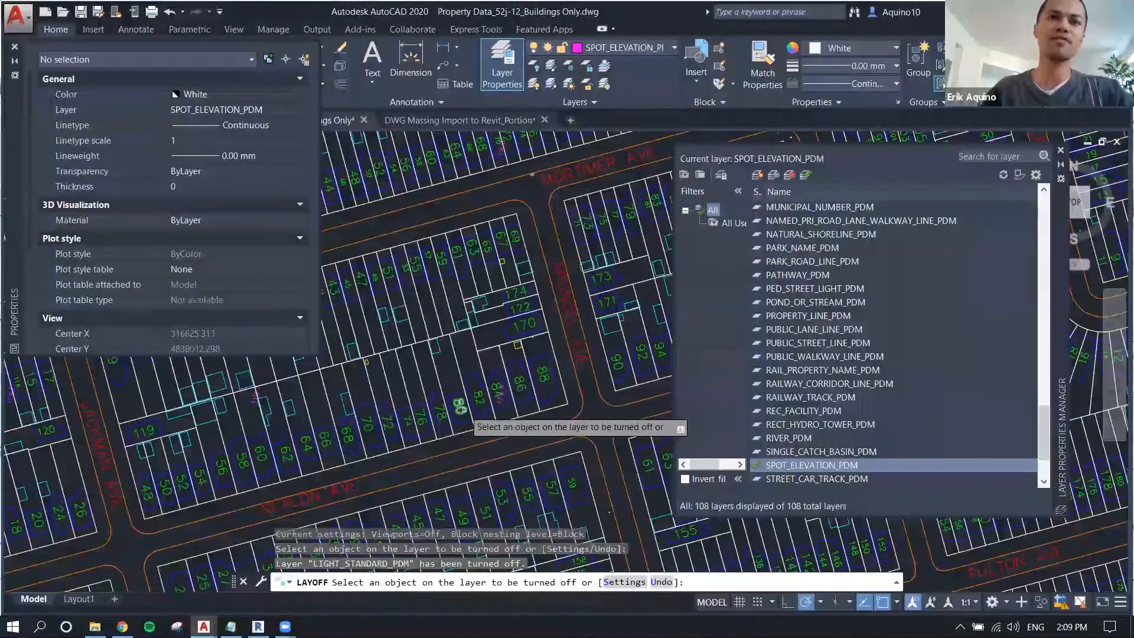
pyautogui.scroll(4, 459, 406)
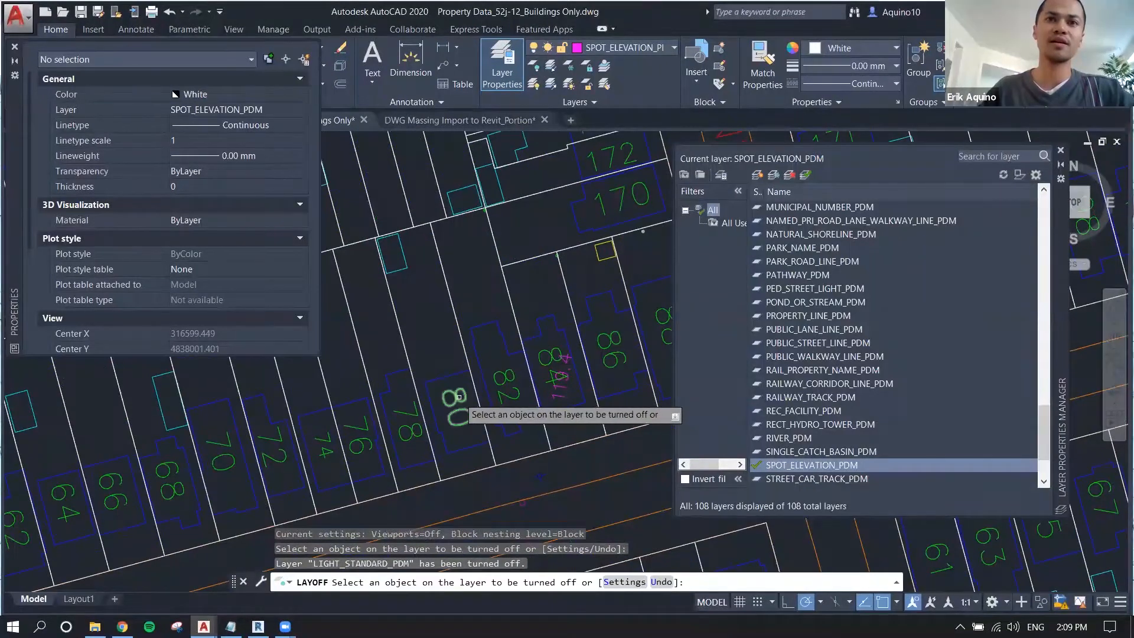
pyautogui.click(459, 397)
pyautogui.scroll(-5, 459, 397)
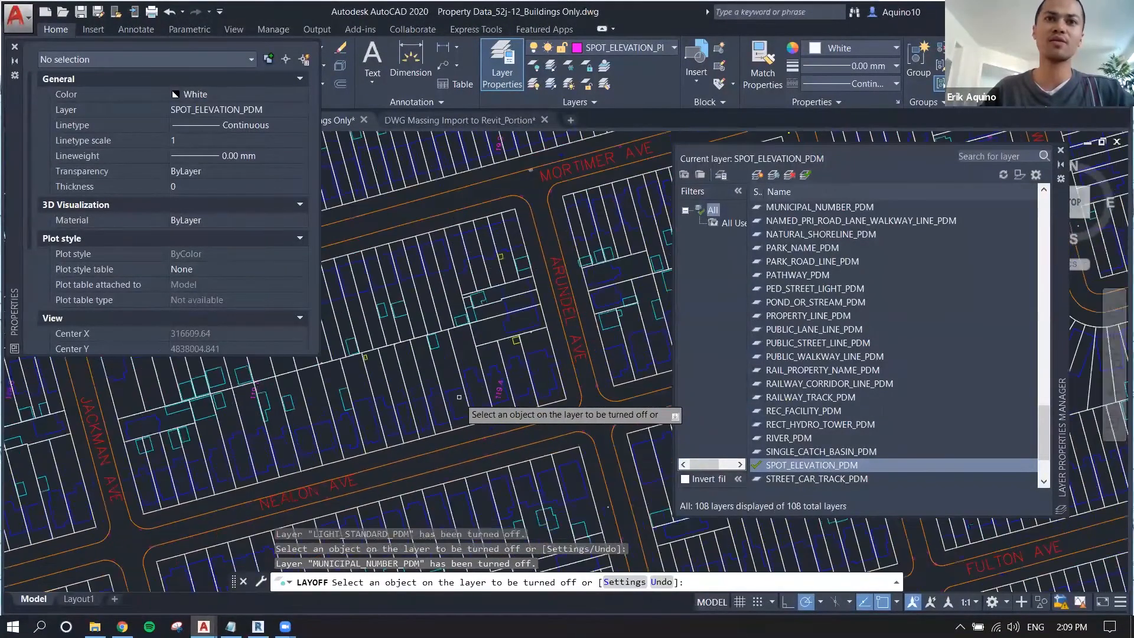
pyautogui.moveTo(499, 288); pyautogui.dragTo(580, 328, button='middle')
pyautogui.press('Escape')
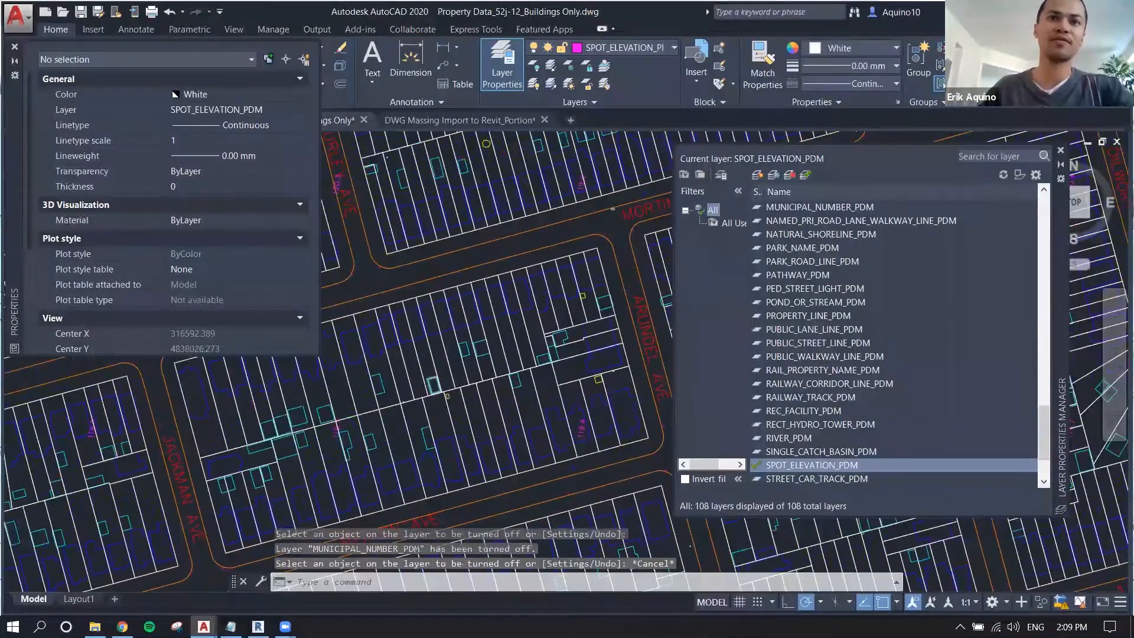
# - Inspect the properties of a small cyan rectangle in the block between Jackman Ave and Arundel Ave, and clear the selection
pyautogui.scroll(4, 430, 378)
pyautogui.click(430, 379)
pyautogui.moveTo(430, 363); pyautogui.dragTo(492, 302, button='middle')
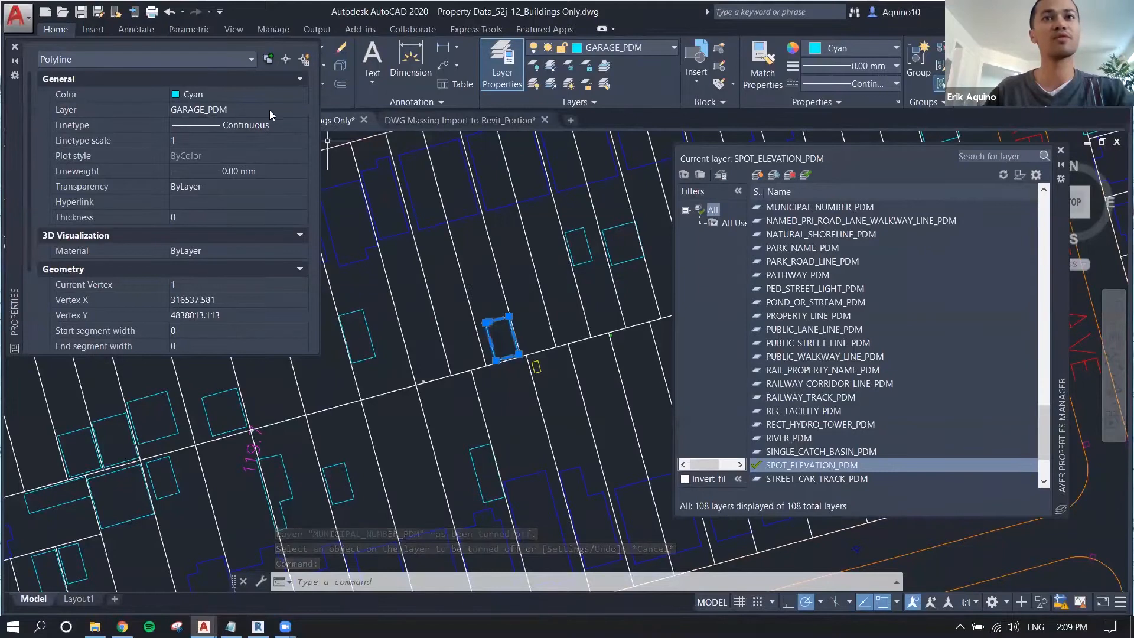
pyautogui.press('Escape')
pyautogui.press('Escape')
# - Turn off the GARAGE_PDM layer with LAYOFF, using the same small cyan rectangle
pyautogui.write('layoo')
pyautogui.press('BackSpace')
pyautogui.write('ff')
pyautogui.press('Return')
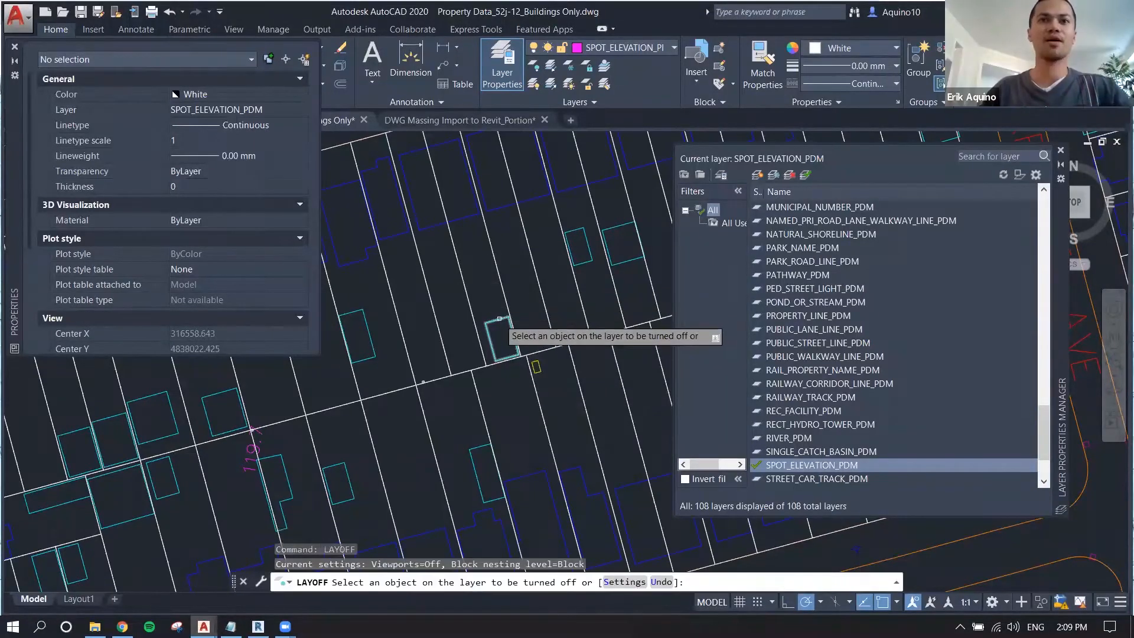
pyautogui.click(498, 324)
# - Turn off the SINGLE_CATCH_BASIN_PDM layer using a small square symbol on the street edge west of Jackman Ave, and end LAYOFF
pyautogui.scroll(-2, 495, 319)
pyautogui.moveTo(418, 390); pyautogui.dragTo(559, 271, button='middle')
pyautogui.moveTo(447, 359); pyautogui.dragTo(500, 277, button='middle')
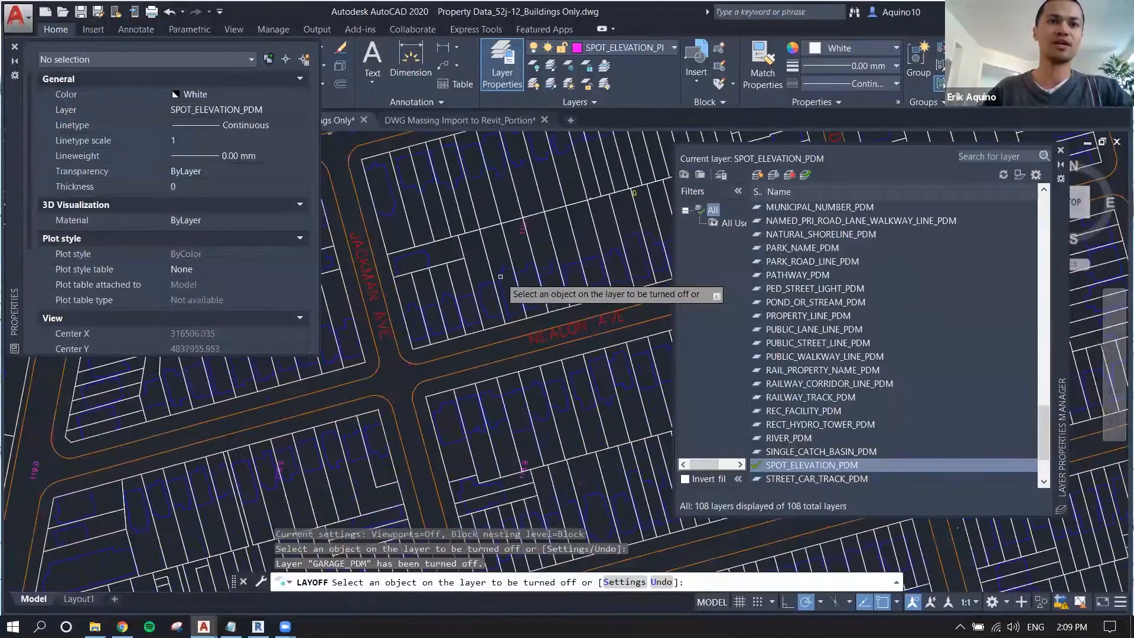
pyautogui.scroll(6, 300, 403)
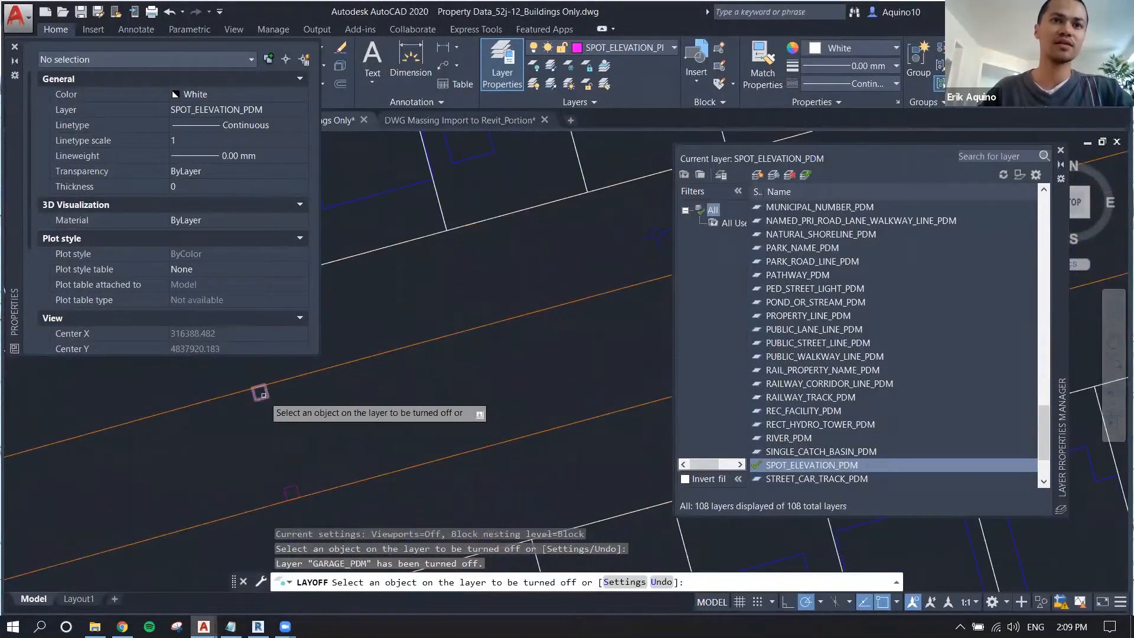
pyautogui.click(260, 393)
pyautogui.scroll(-5, 286, 400)
pyautogui.scroll(4, 286, 400)
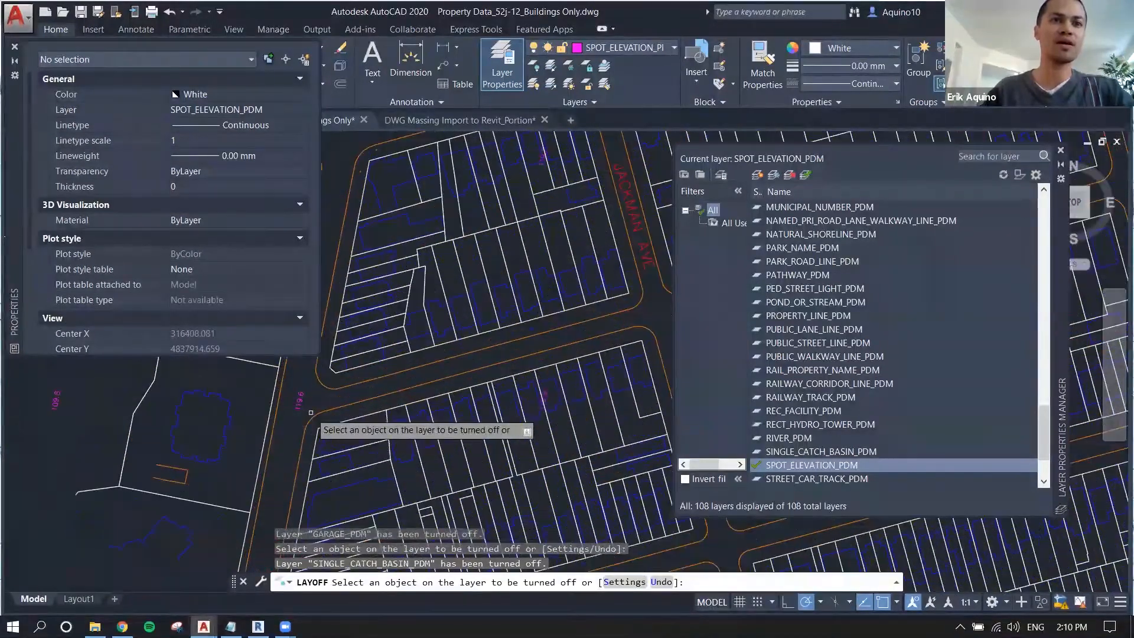
pyautogui.scroll(6, 393, 340)
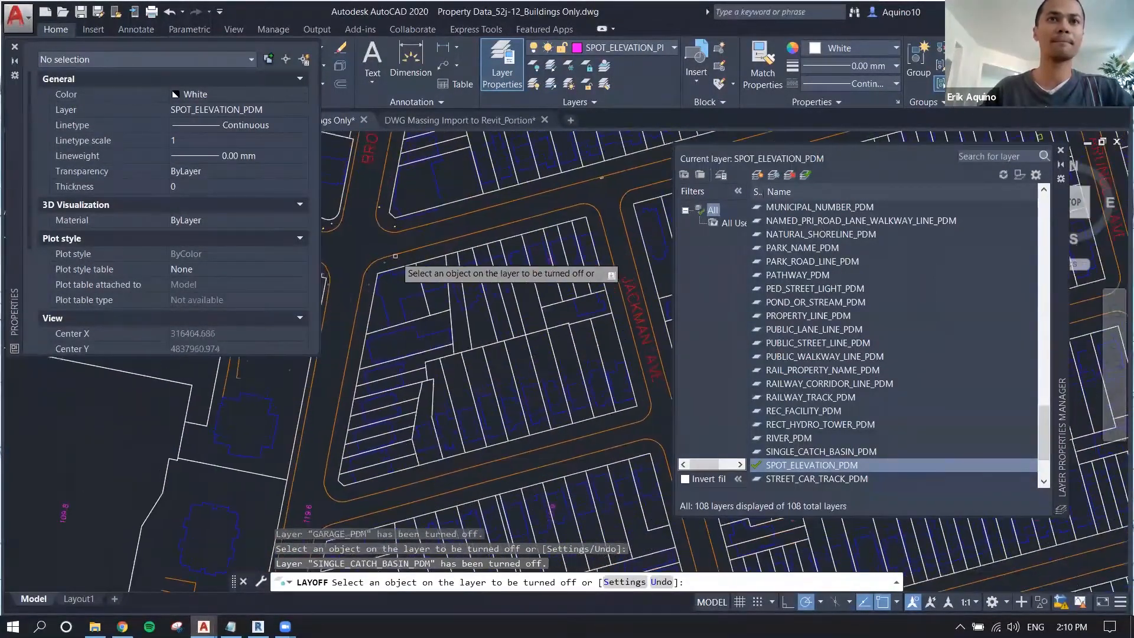
pyautogui.press('Escape')
pyautogui.press('Escape')
# - Inspect the properties of the teal dot symbol at the street corner west of Jackman Ave, and clear the selection
pyautogui.click(351, 283)
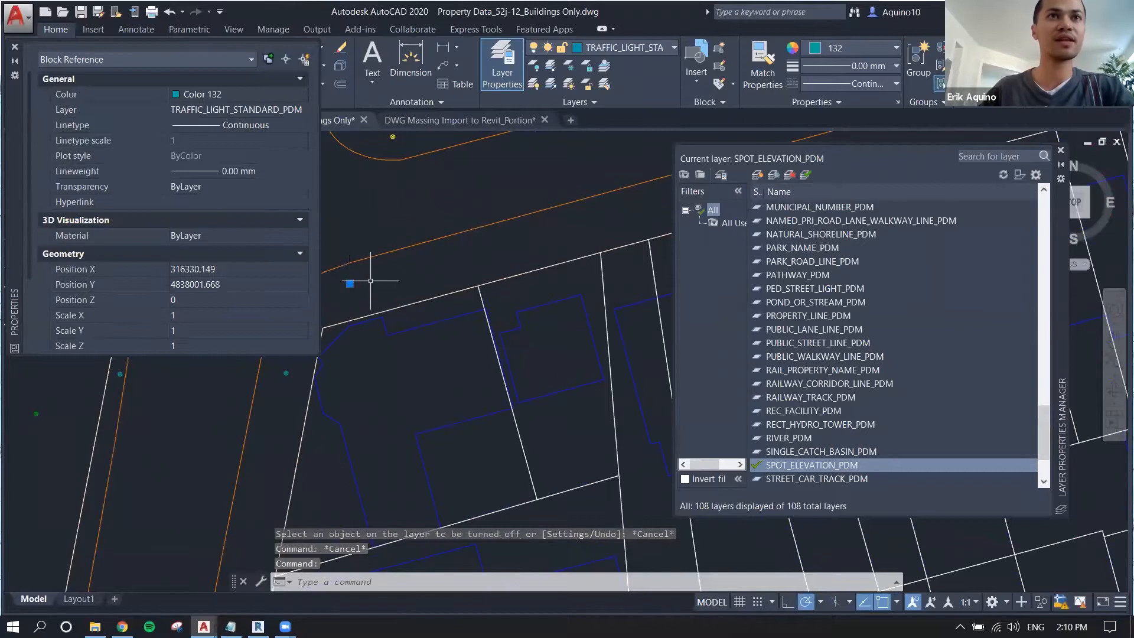
pyautogui.moveTo(397, 279); pyautogui.dragTo(444, 285, button='middle')
pyautogui.press('Escape')
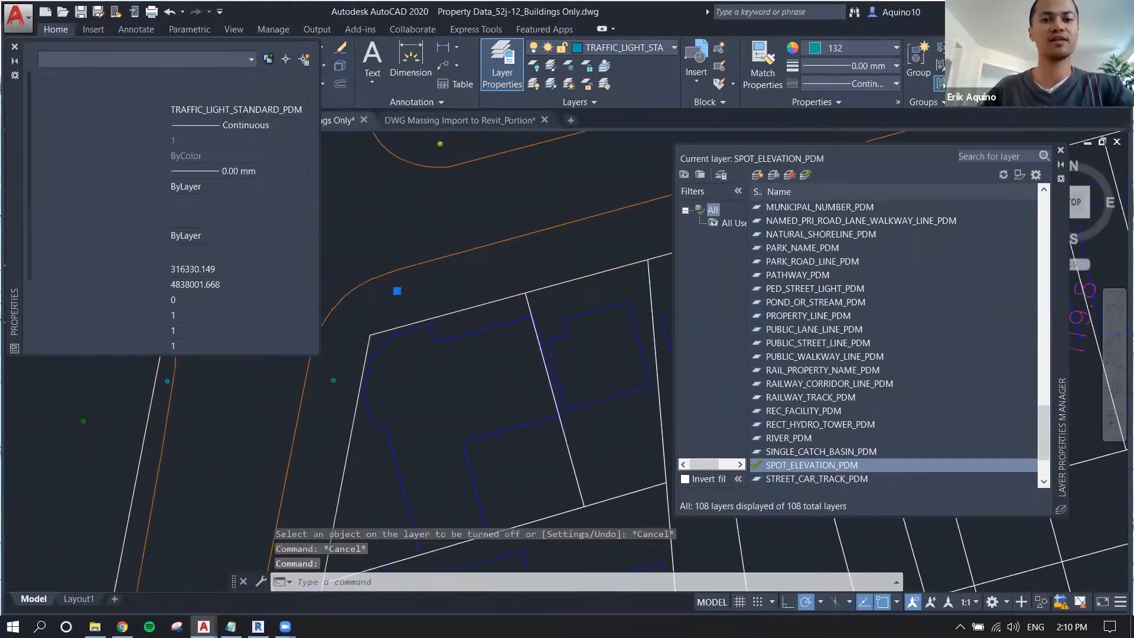
# - Turn off the TRAFFIC_LIGHT_STANDARD_PDM and TRAFFIC_LIGHT_PDM layers with LAYOFF, using the teal and yellow symbols at the intersection
pyautogui.write('layoff')
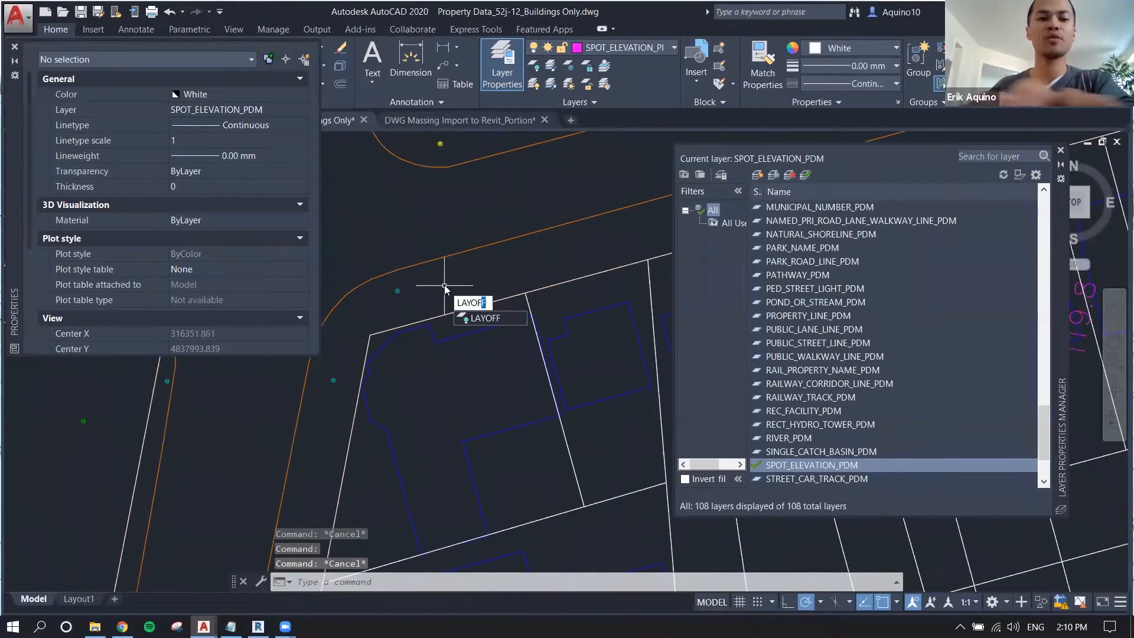
pyautogui.press('Return')
pyautogui.click(397, 290)
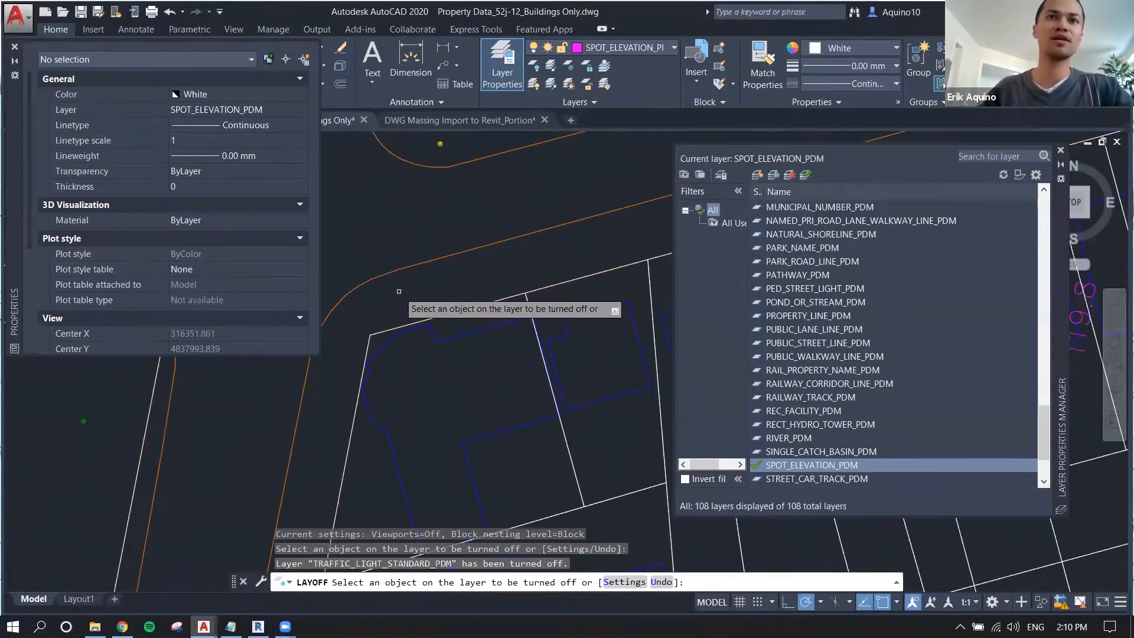
pyautogui.scroll(-1, 398, 291)
pyautogui.moveTo(444, 215); pyautogui.dragTo(488, 322, button='middle')
pyautogui.click(468, 306)
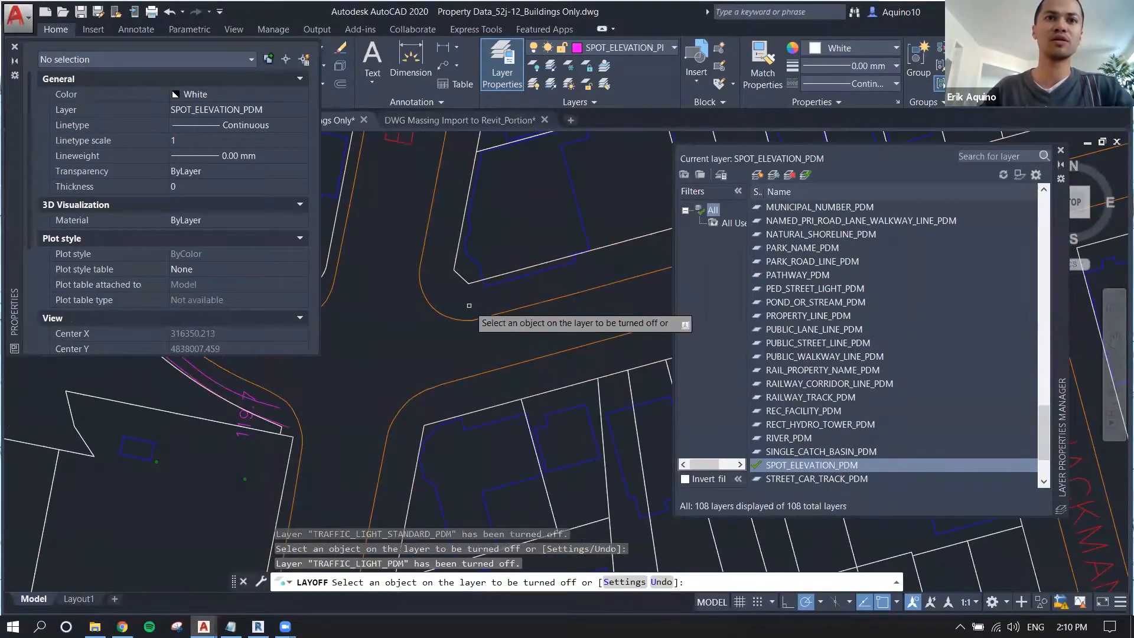
pyautogui.moveTo(471, 265); pyautogui.dragTo(546, 249, button='middle')
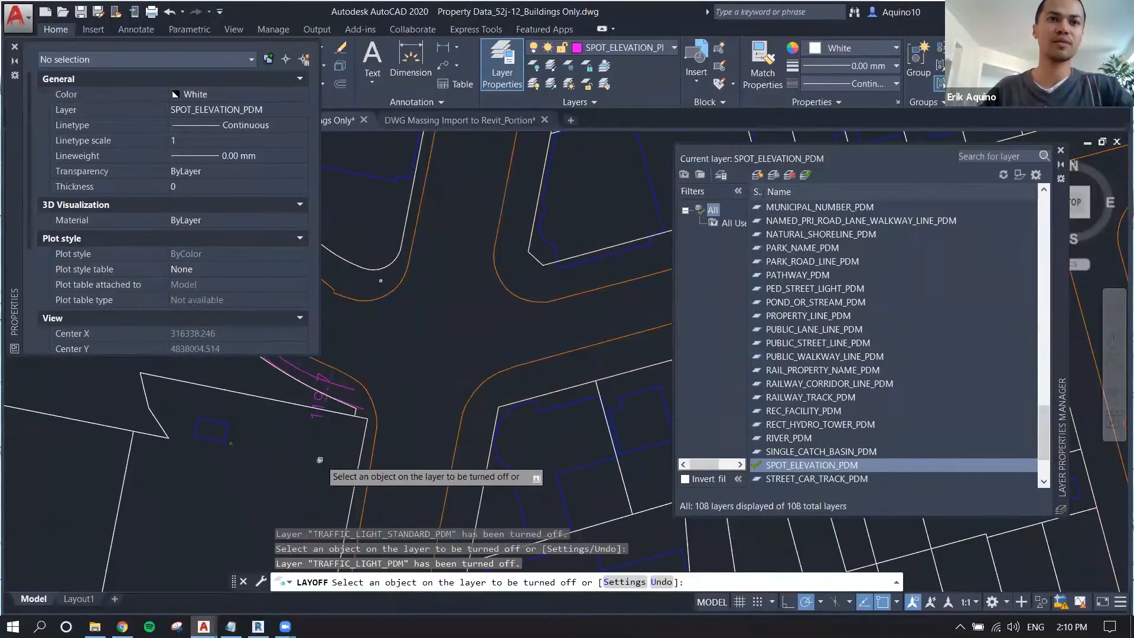
# - Turn off the PED_STREET_LIGHT_PDM and GENERAL_POLE_PDM layers using the small dot symbols near the intersection, and end LAYOFF
pyautogui.click(319, 461)
pyautogui.moveTo(471, 249); pyautogui.dragTo(458, 377, button='middle')
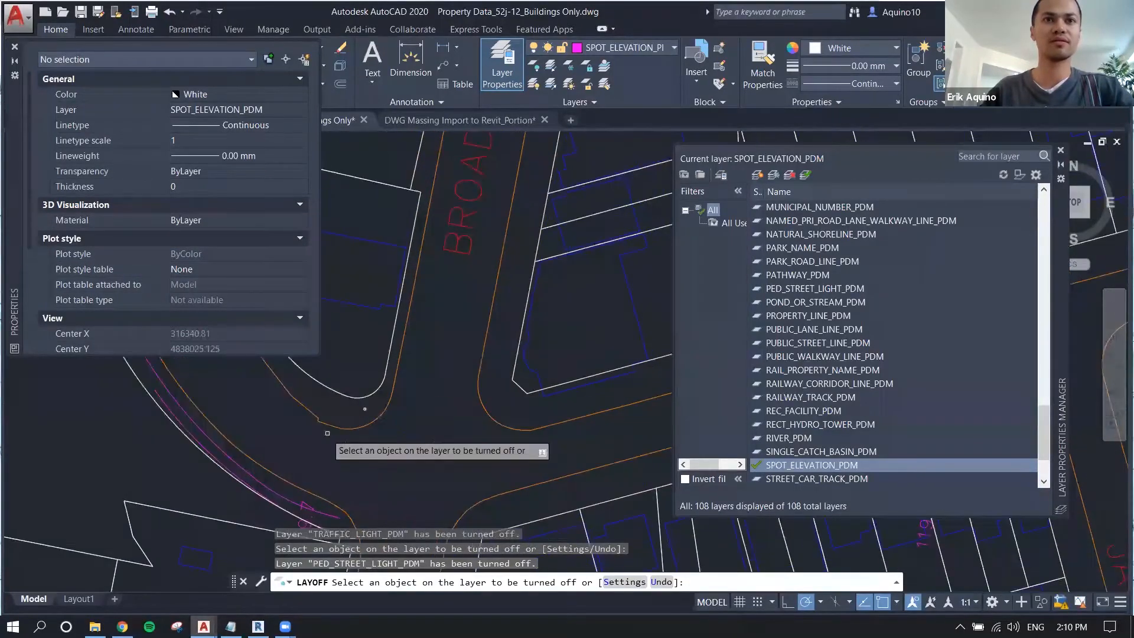
pyautogui.click(375, 414)
pyautogui.scroll(-5, 385, 403)
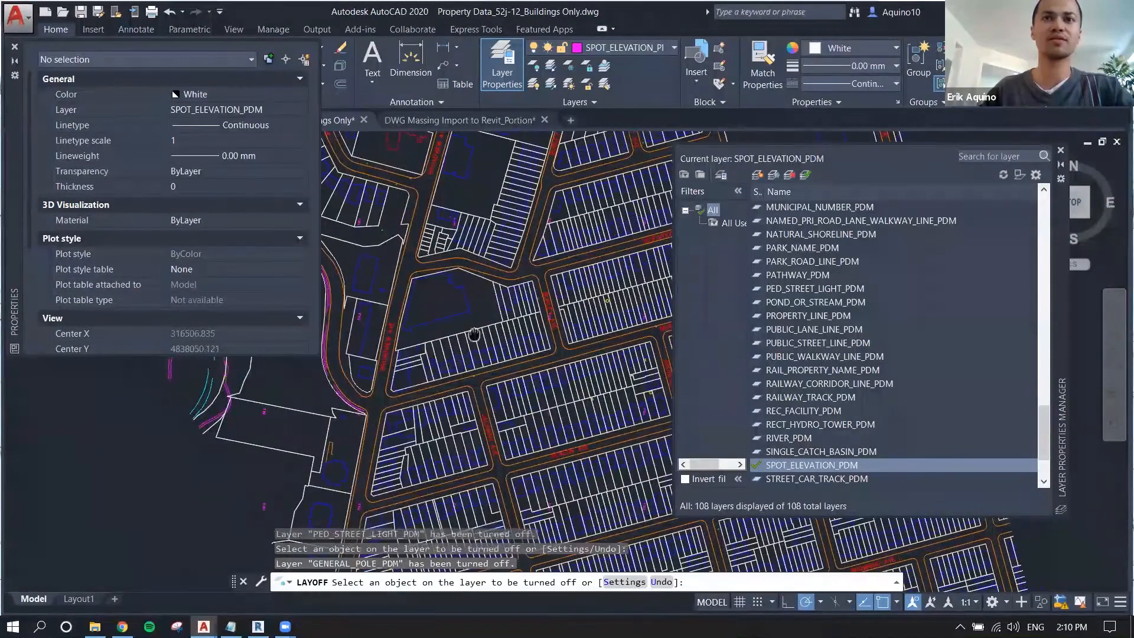
pyautogui.scroll(5, 520, 309)
pyautogui.press('Escape')
# - Inspect the properties of the small yellow circle in the lots east of Burley Ave, and clear the selection
pyautogui.click(496, 310)
pyautogui.click(469, 329)
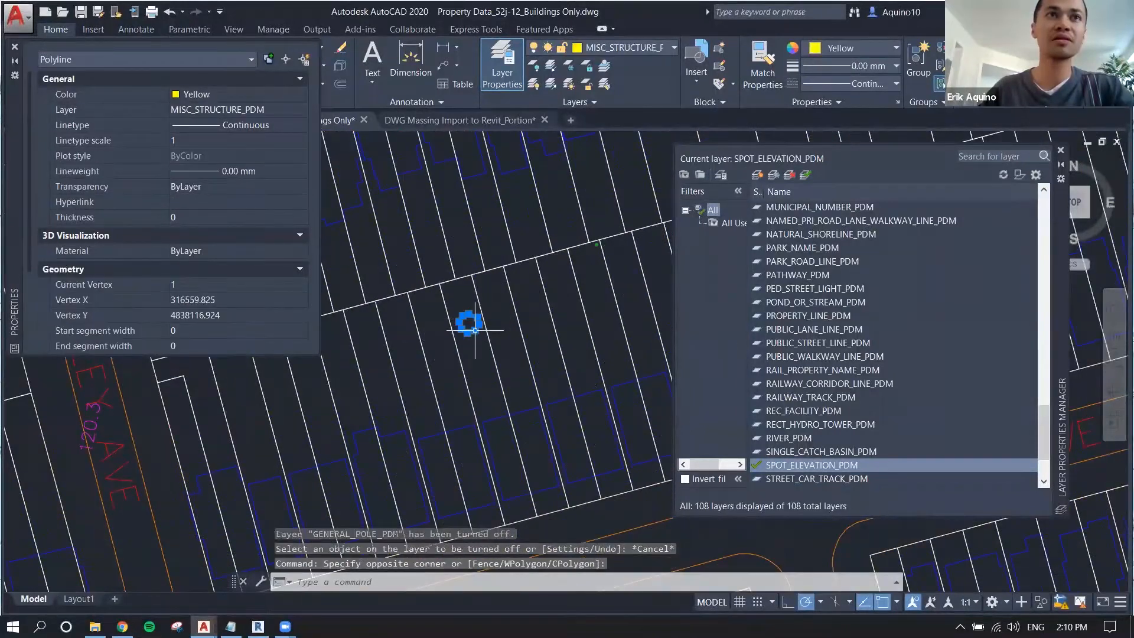
pyautogui.press('Escape')
pyautogui.press('Escape')
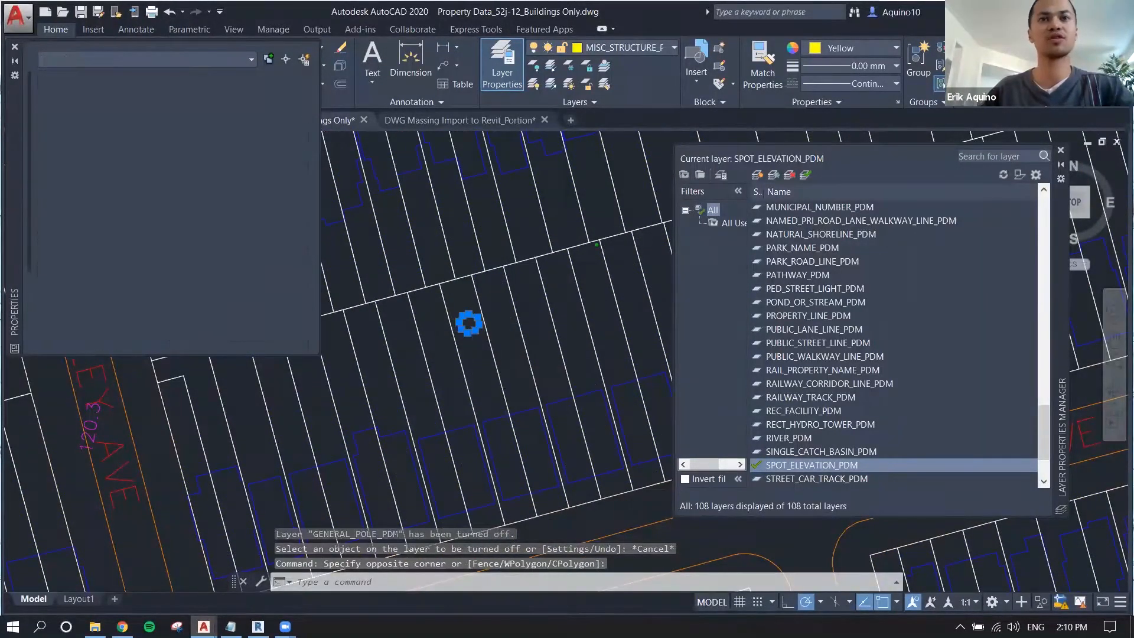
# - Turn off the MISC_STRUCTURE_PDM layer with LAYOFF, using the small yellow circle in the lots, and end the command
pyautogui.write('layoff')
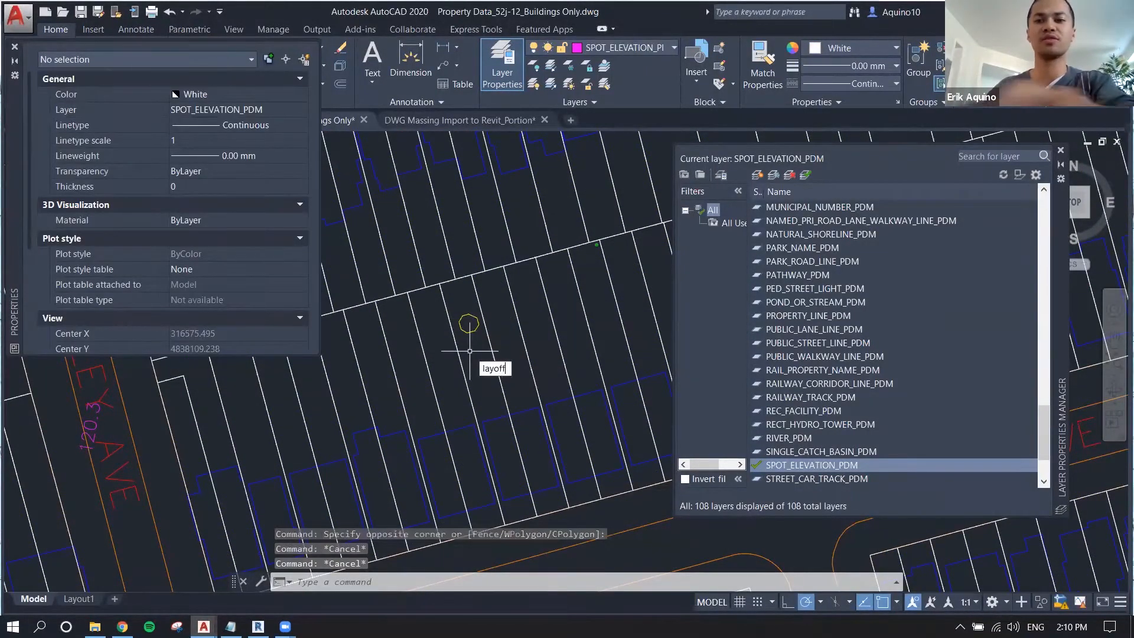
pyautogui.press('Return')
pyautogui.click(469, 324)
pyautogui.scroll(-4, 469, 324)
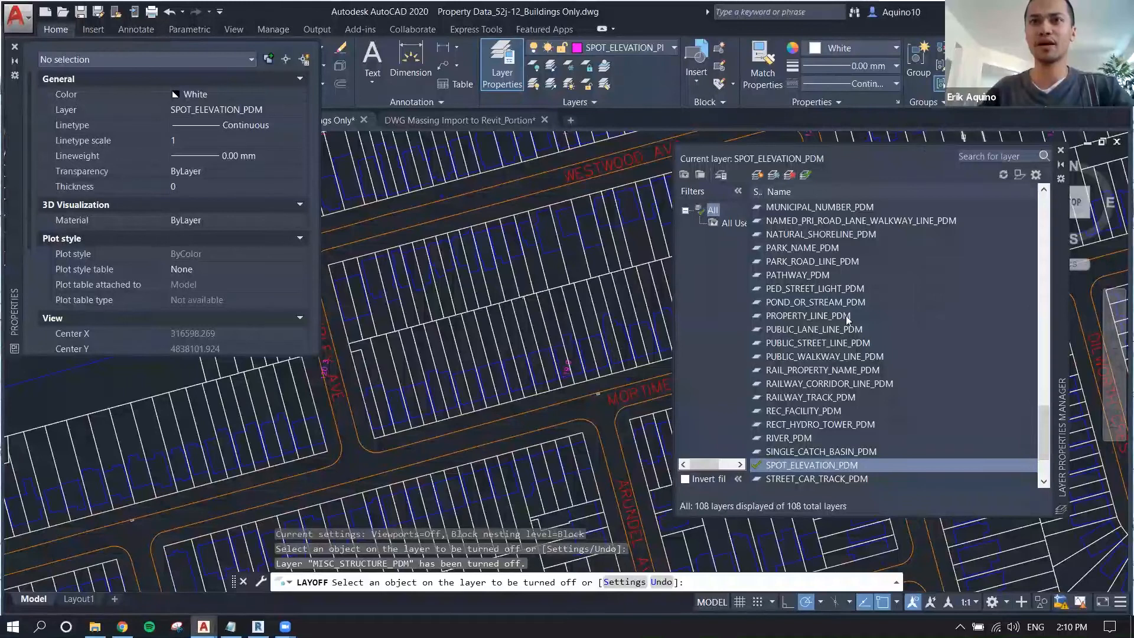
pyautogui.press('Escape')
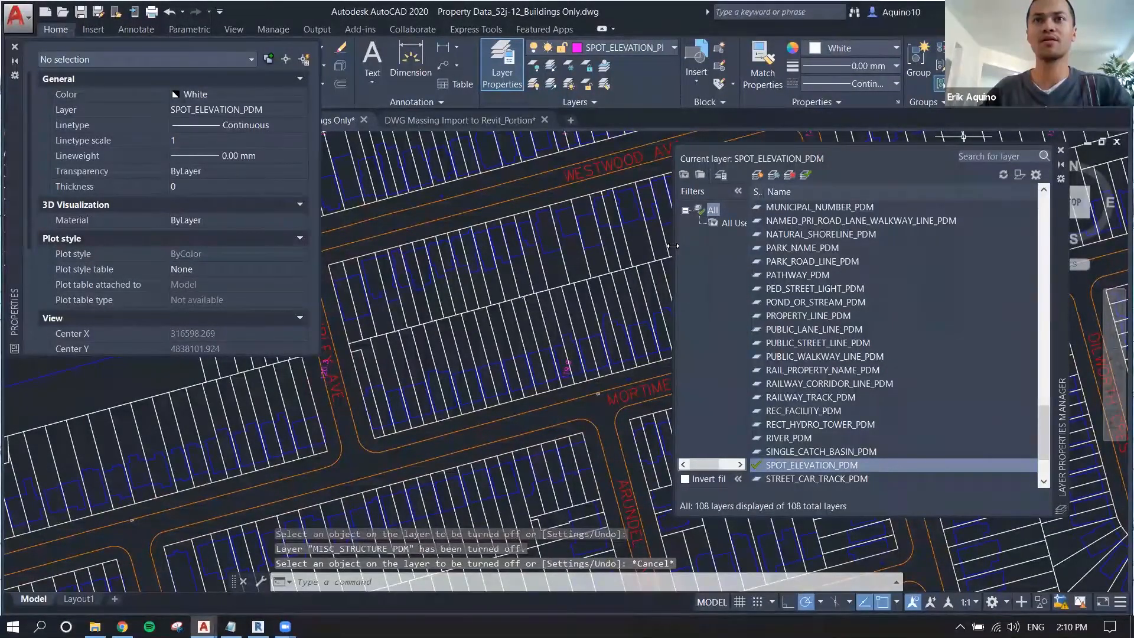
# - Widen the layer manager to review the on/off states of the PDM layers, and narrow it again
pyautogui.moveTo(673, 245); pyautogui.dragTo(512, 290)
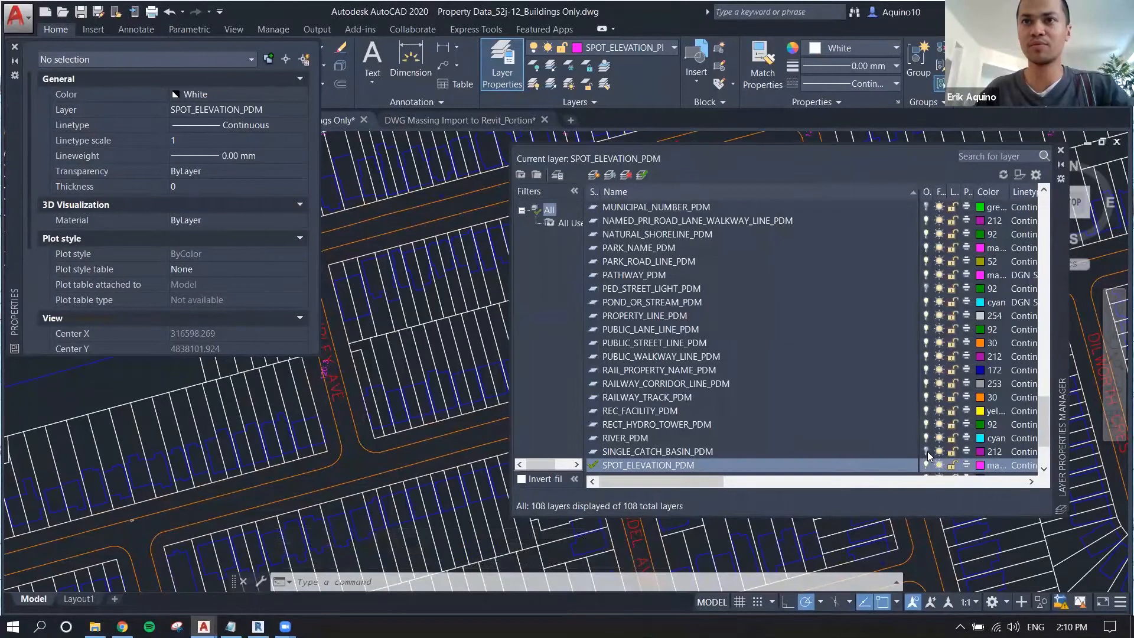
pyautogui.scroll(3, 927, 455)
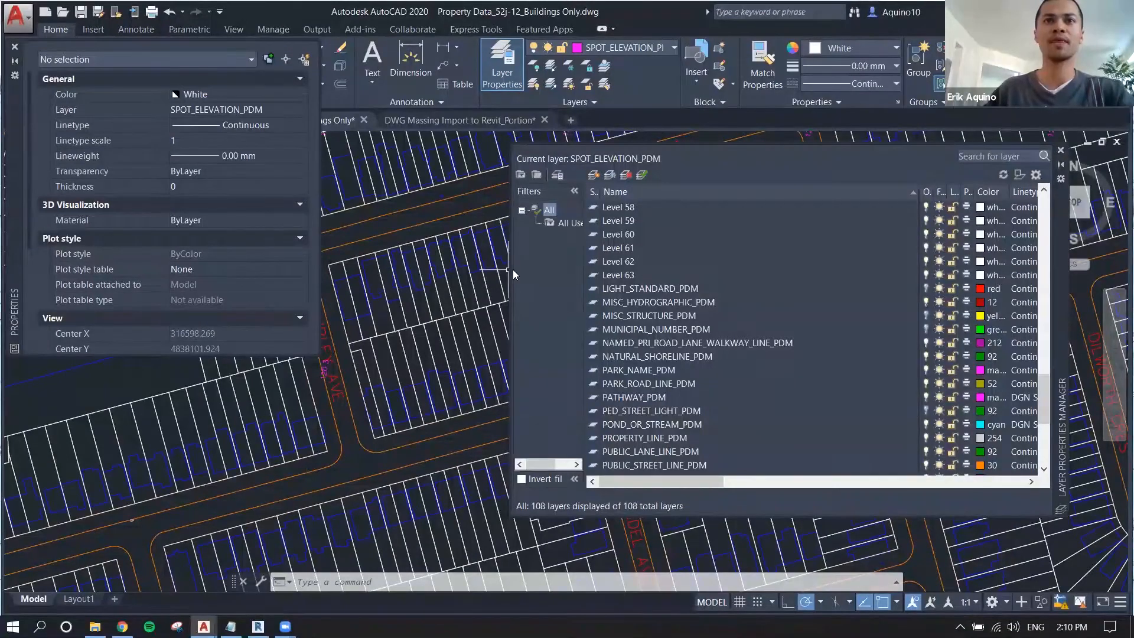
pyautogui.press('Escape')
pyautogui.press('Escape')
pyautogui.moveTo(513, 266); pyautogui.dragTo(665, 266)
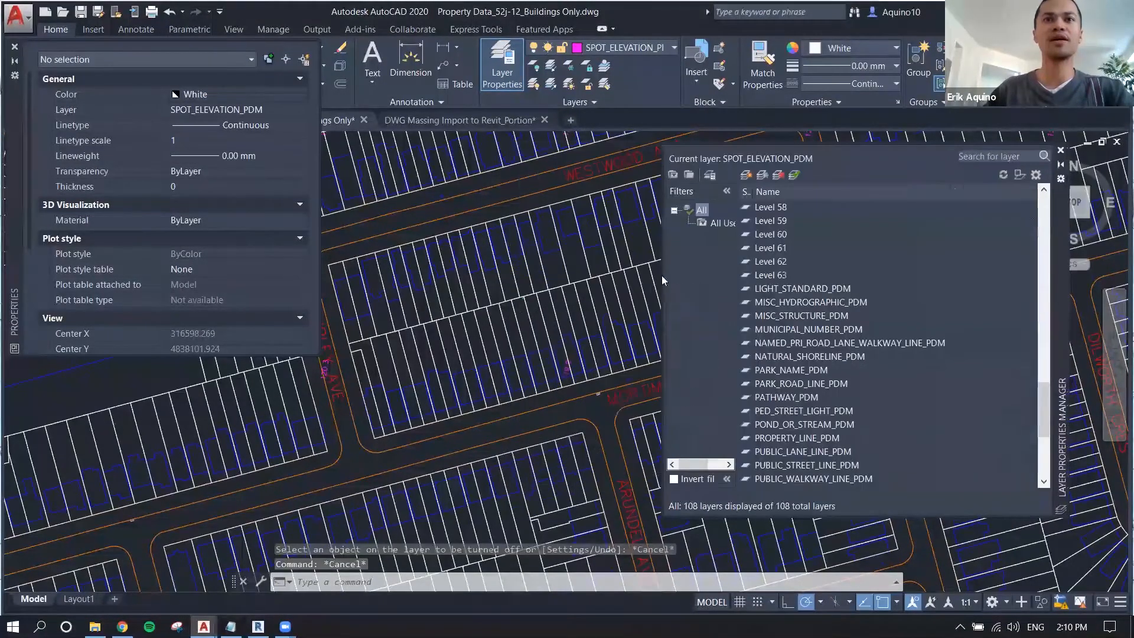
# - Close the object properties palette and review the Property Data_52j-12 file versions through Save Drawing As, closing the dialog without saving
pyautogui.click(15, 46)
pyautogui.click(27, 24)
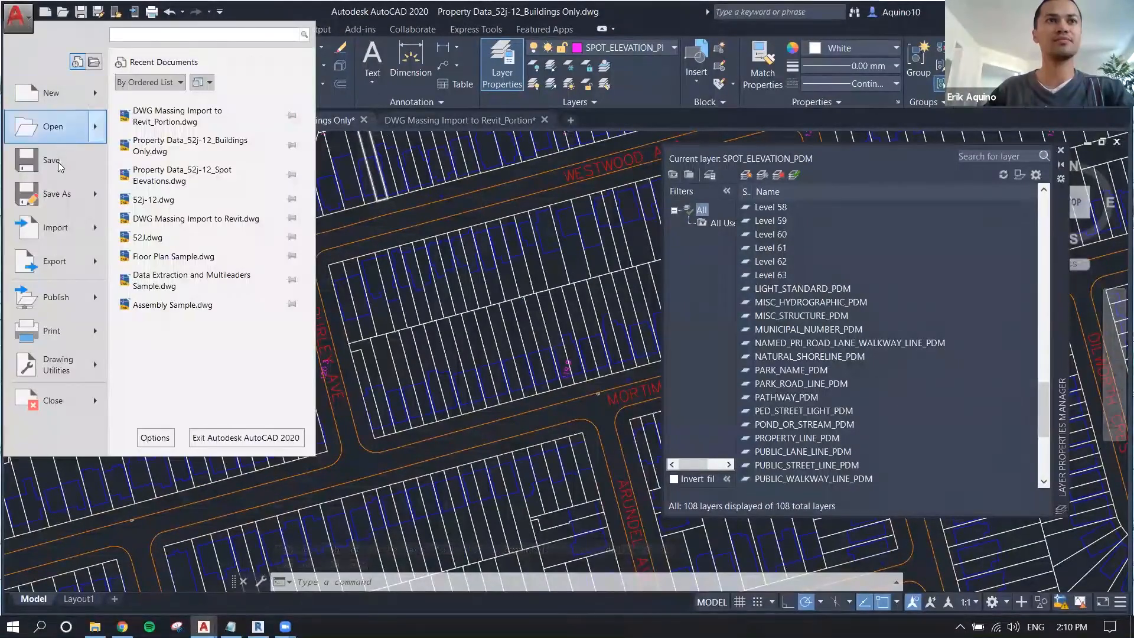
pyautogui.press('Escape')
pyautogui.hotkey('ctrl', 'shift', 's')
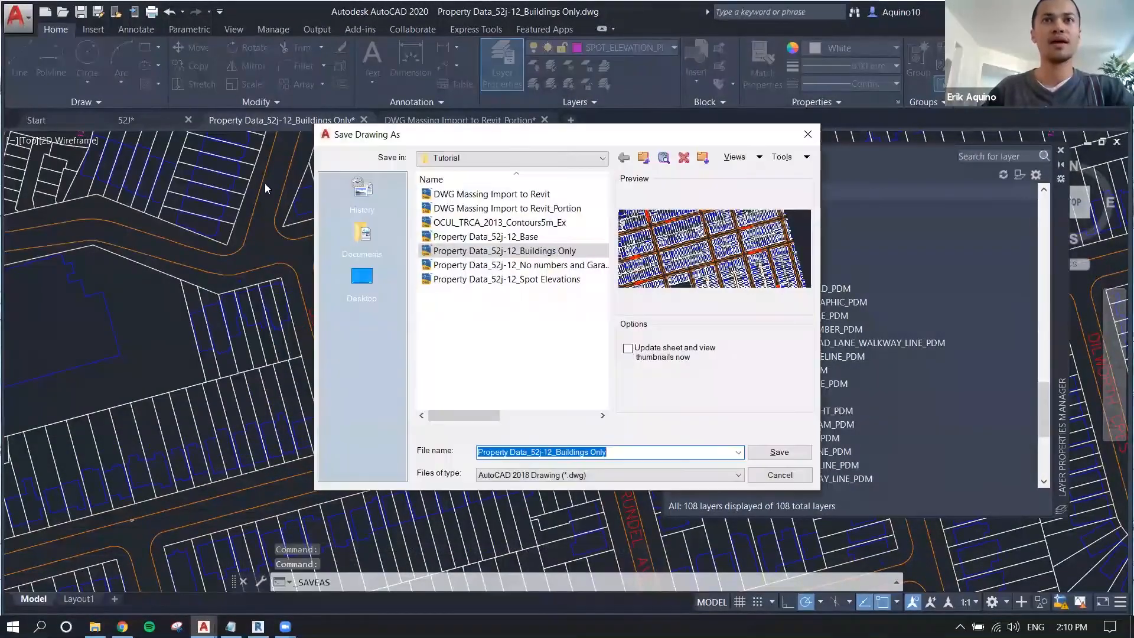
pyautogui.click(504, 239)
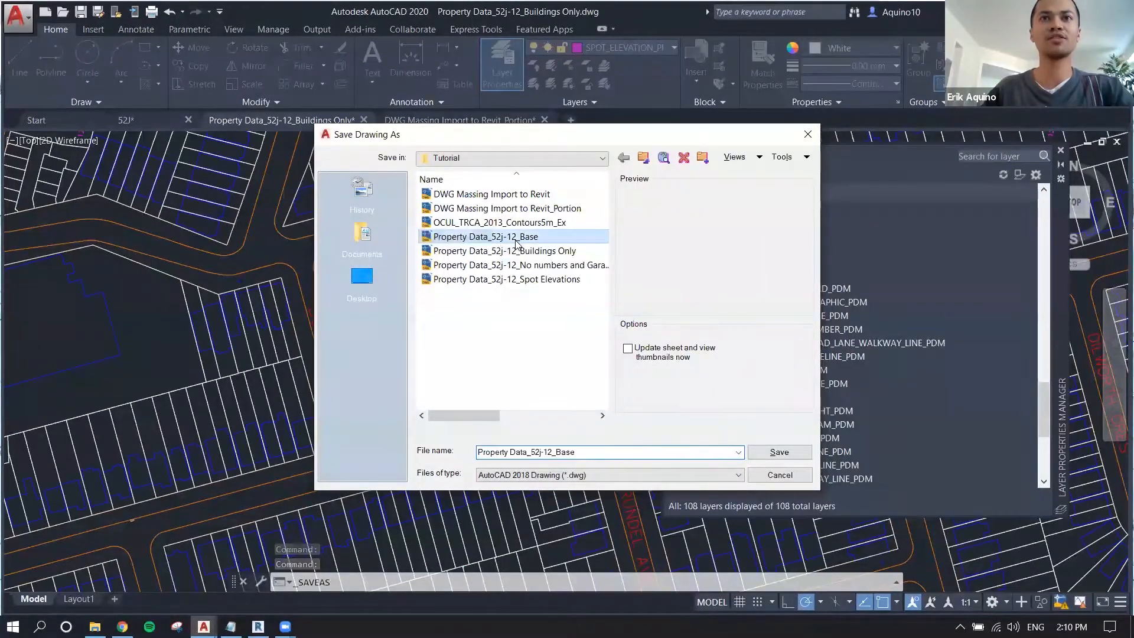
pyautogui.click(438, 251)
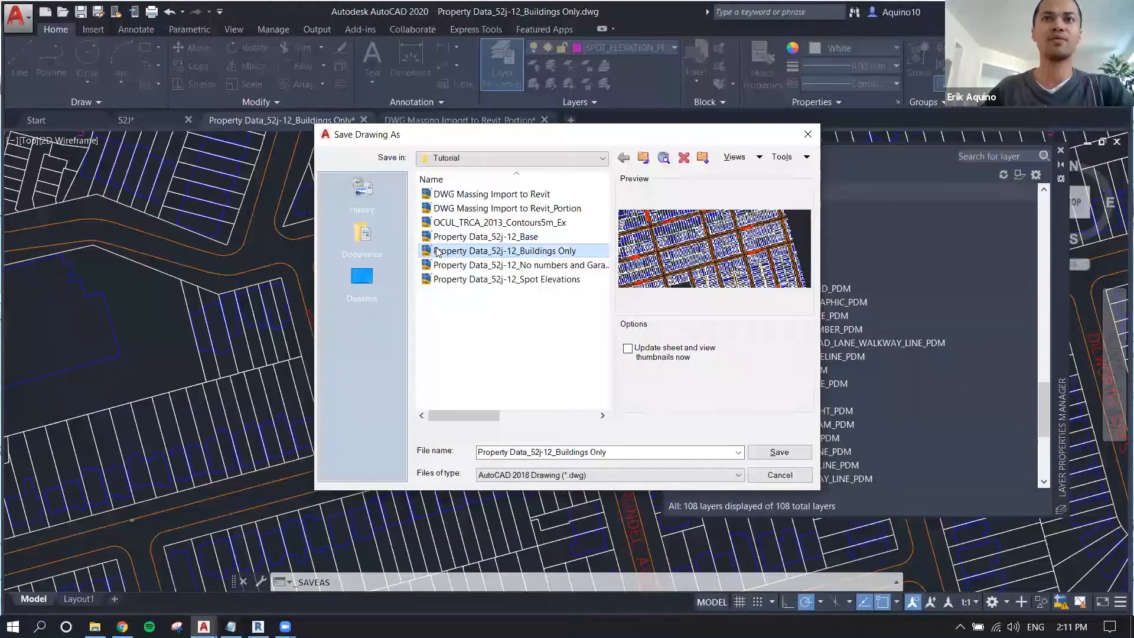
pyautogui.click(464, 265)
pyautogui.click(476, 251)
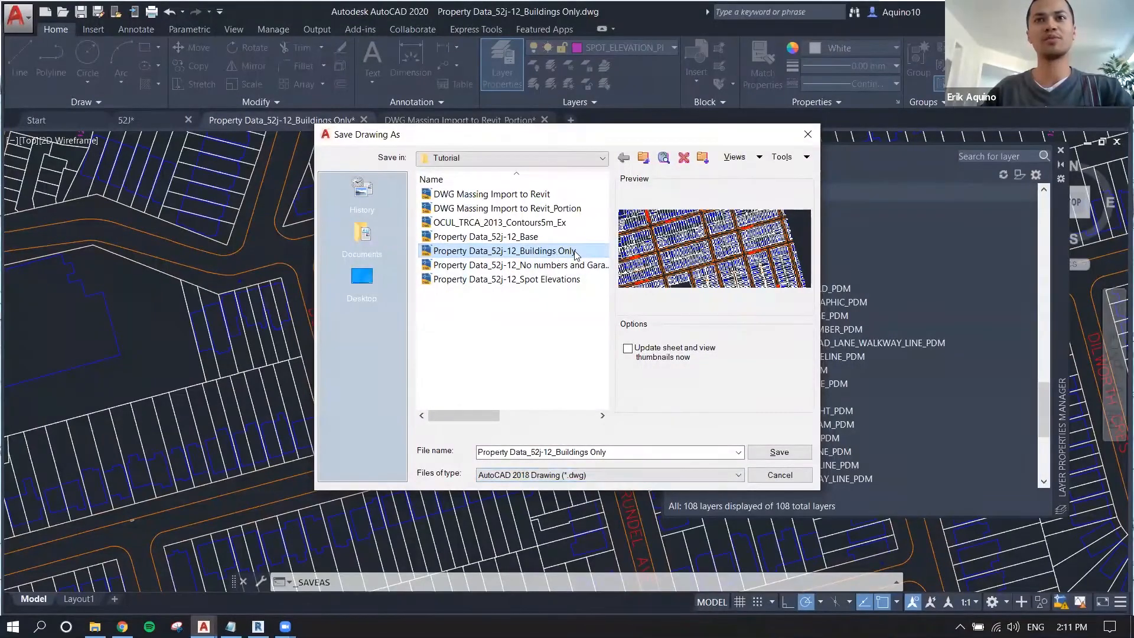
pyautogui.click(762, 447)
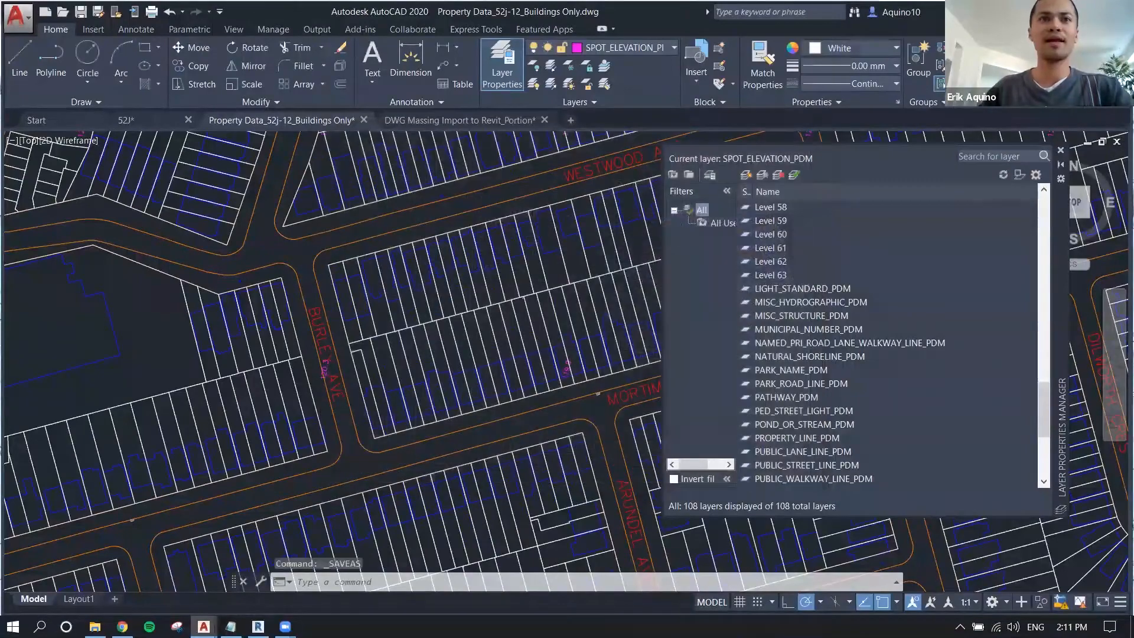
# - Switch to the Level 1 floor plan in Revit and bring up the tools for linking and importing files
pyautogui.click(258, 626)
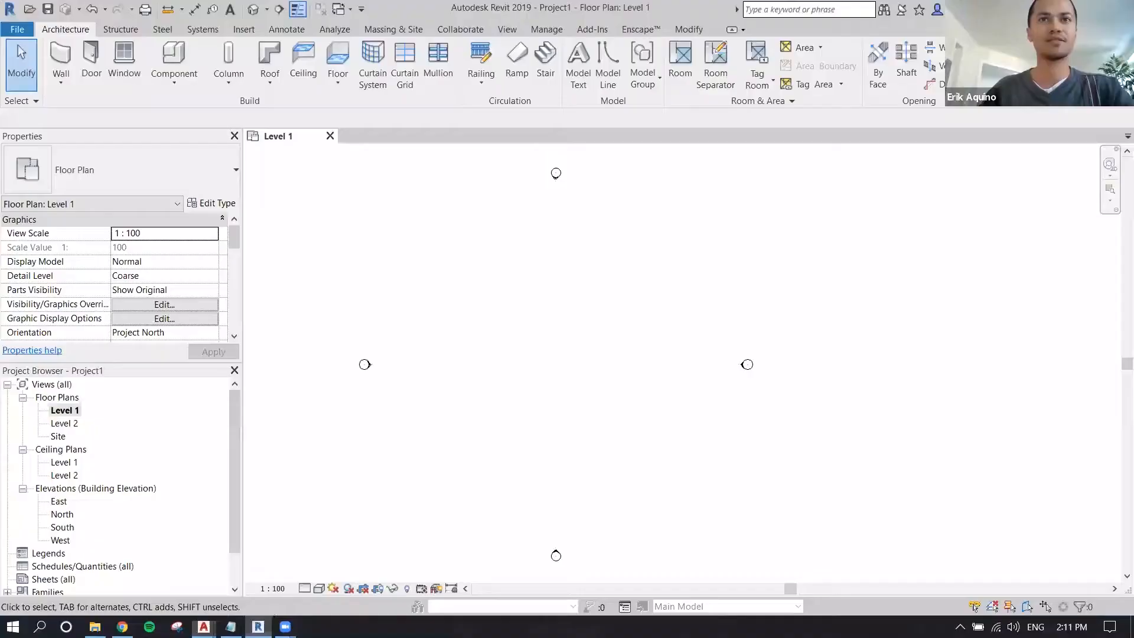
pyautogui.moveTo(582, 249); pyautogui.dragTo(620, 246, button='middle')
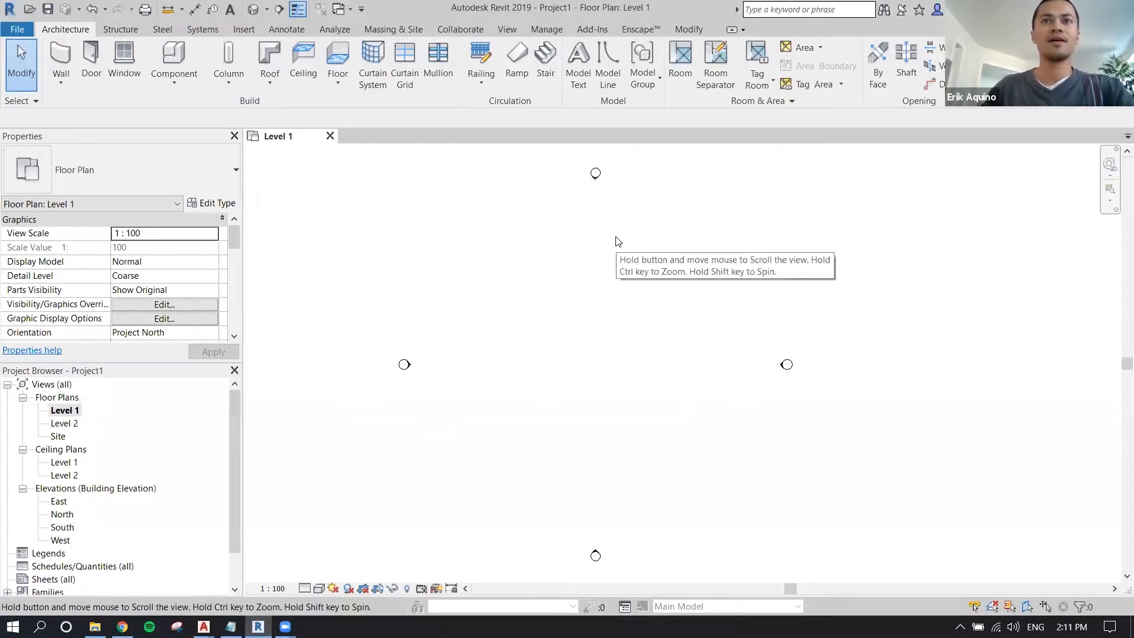
pyautogui.click(250, 27)
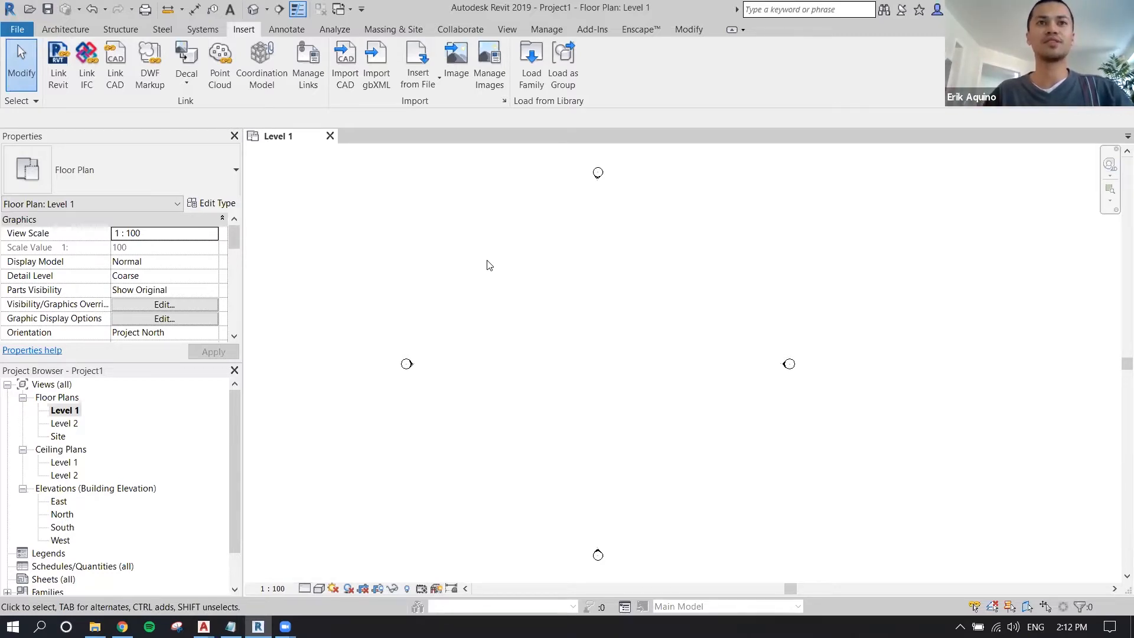
# - View the whole Buildings Only drawing in AutoCAD and return to the Level 1 floor plan in Revit
pyautogui.moveTo(204, 626)
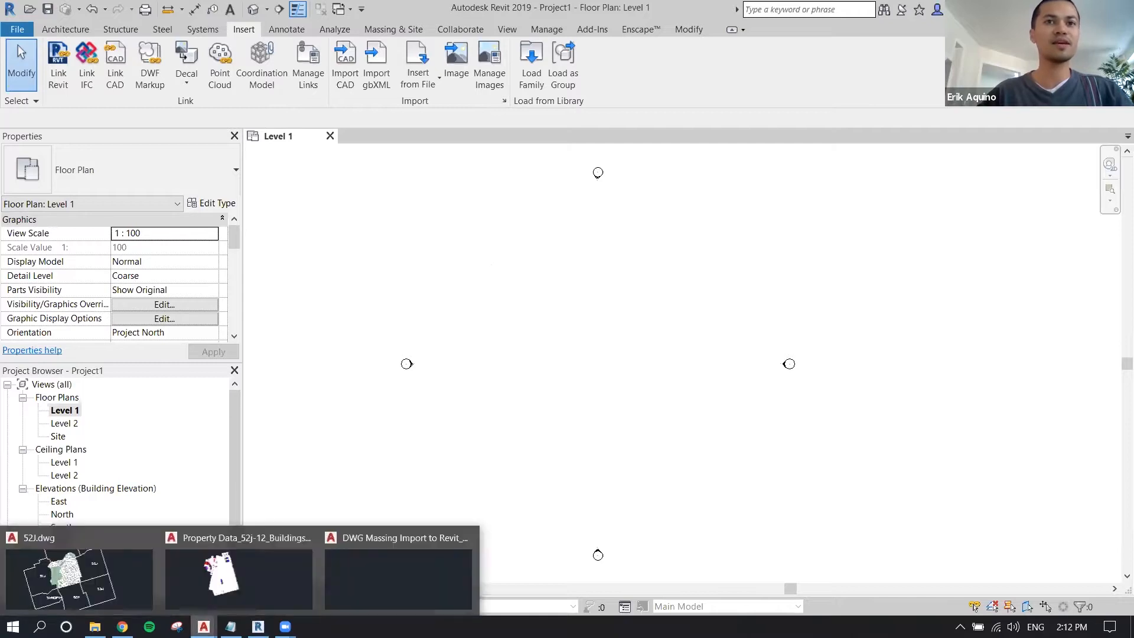
pyautogui.click(236, 582)
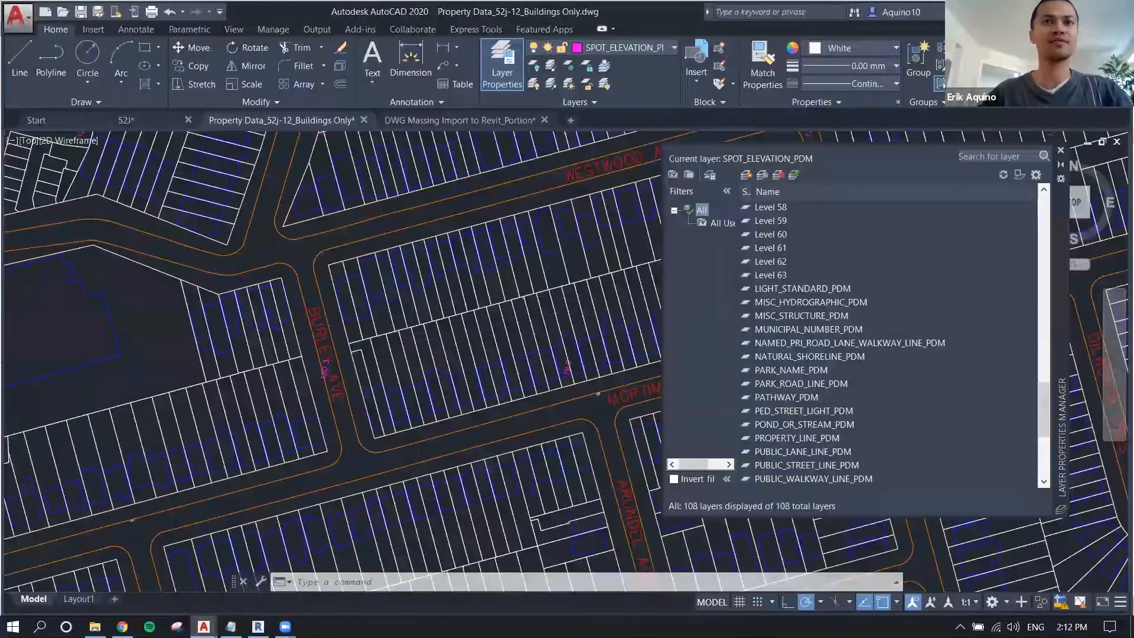
pyautogui.scroll(-3, 418, 312)
pyautogui.click(258, 627)
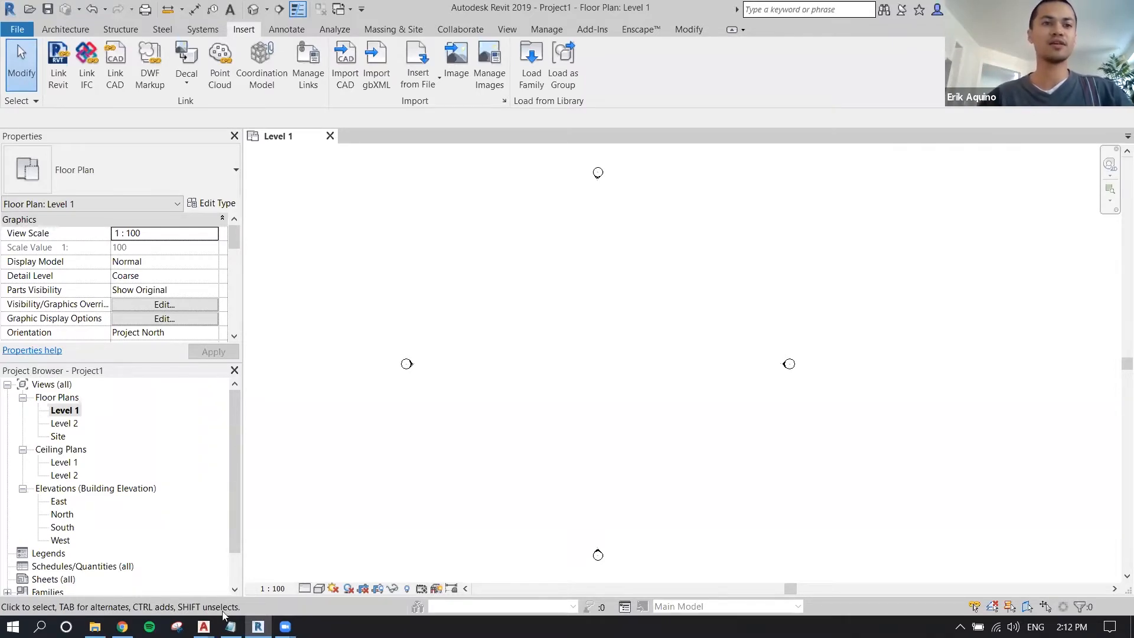
pyautogui.moveTo(203, 627)
pyautogui.click(217, 574)
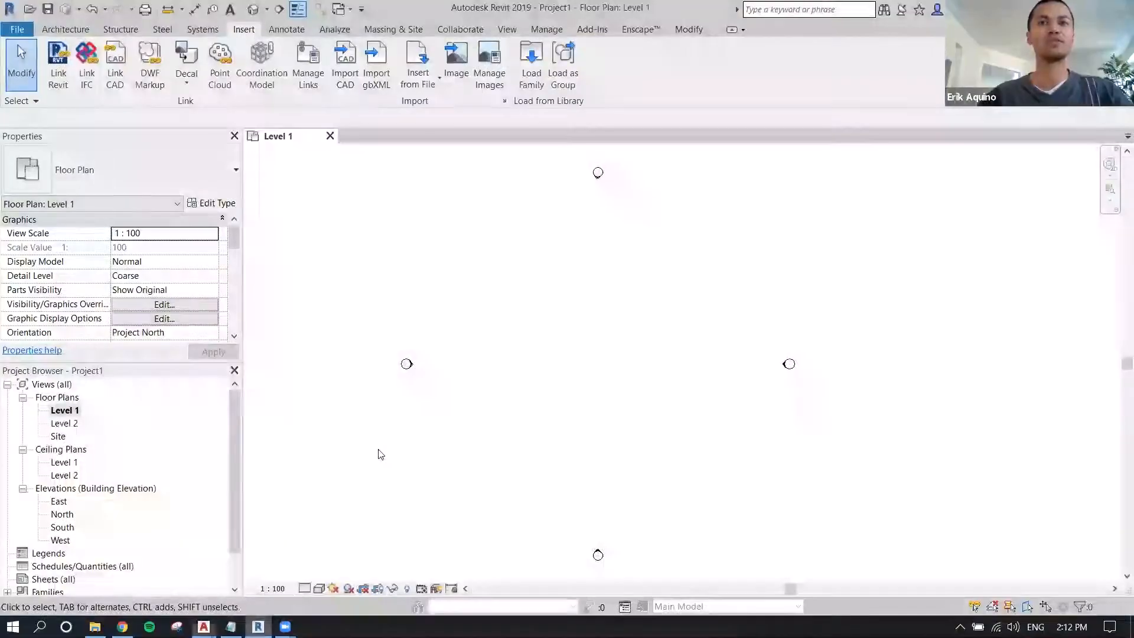
pyautogui.click(258, 627)
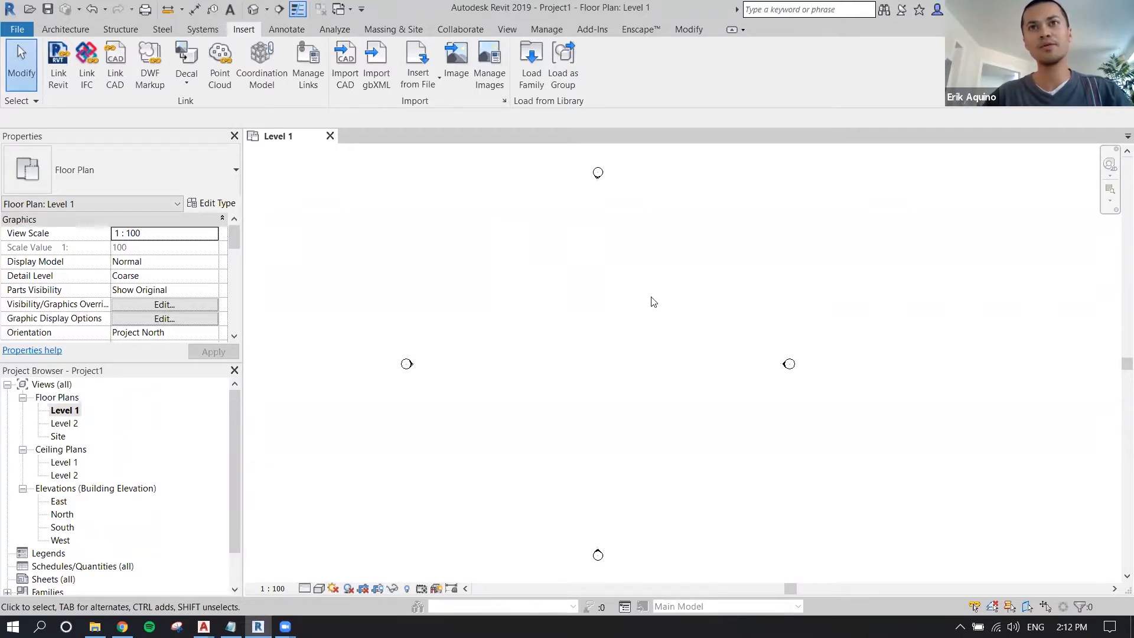
# - Switch to the Buildings Only drawing in AutoCAD, inspect the properties of a property-line polyline between lots, and clear the selection
pyautogui.moveTo(204, 627)
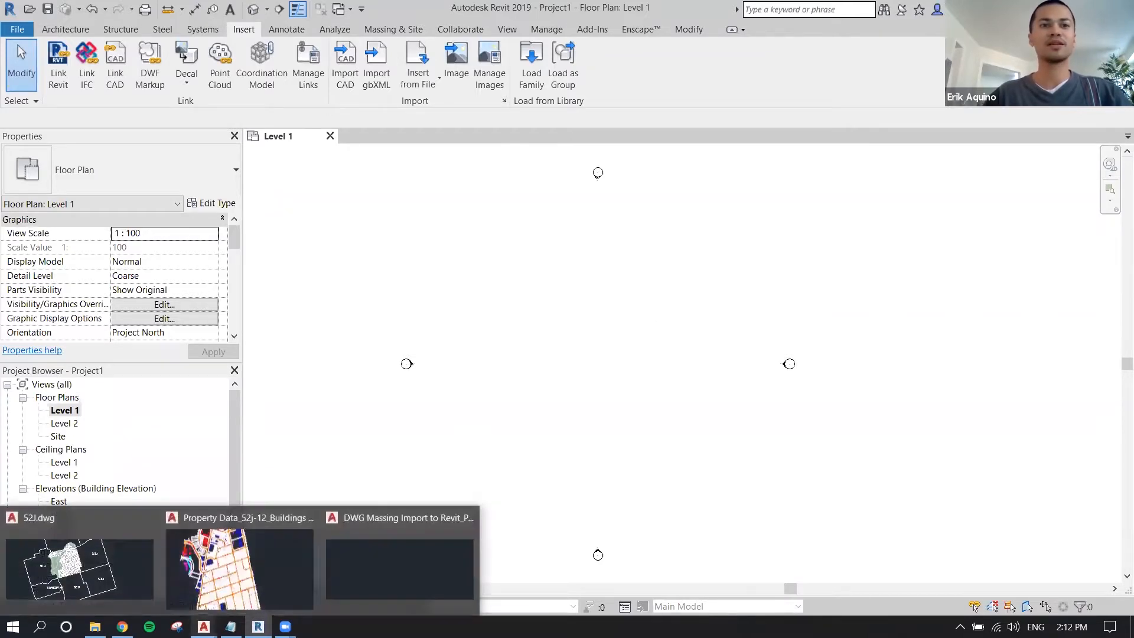
pyautogui.click(239, 561)
pyautogui.click(379, 339)
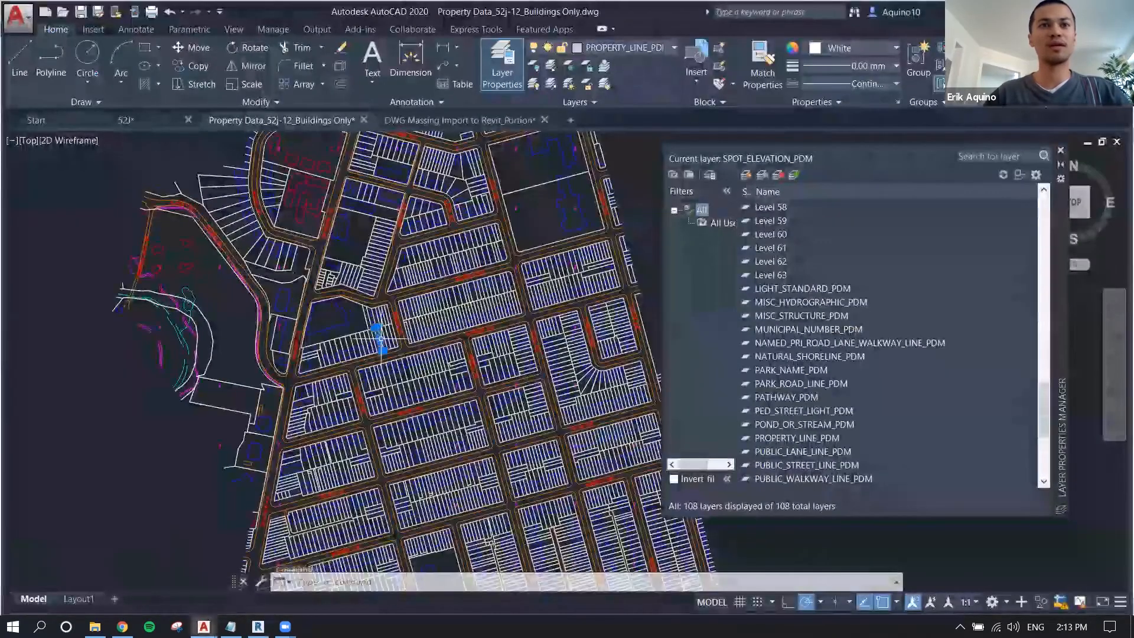
pyautogui.write('properties')
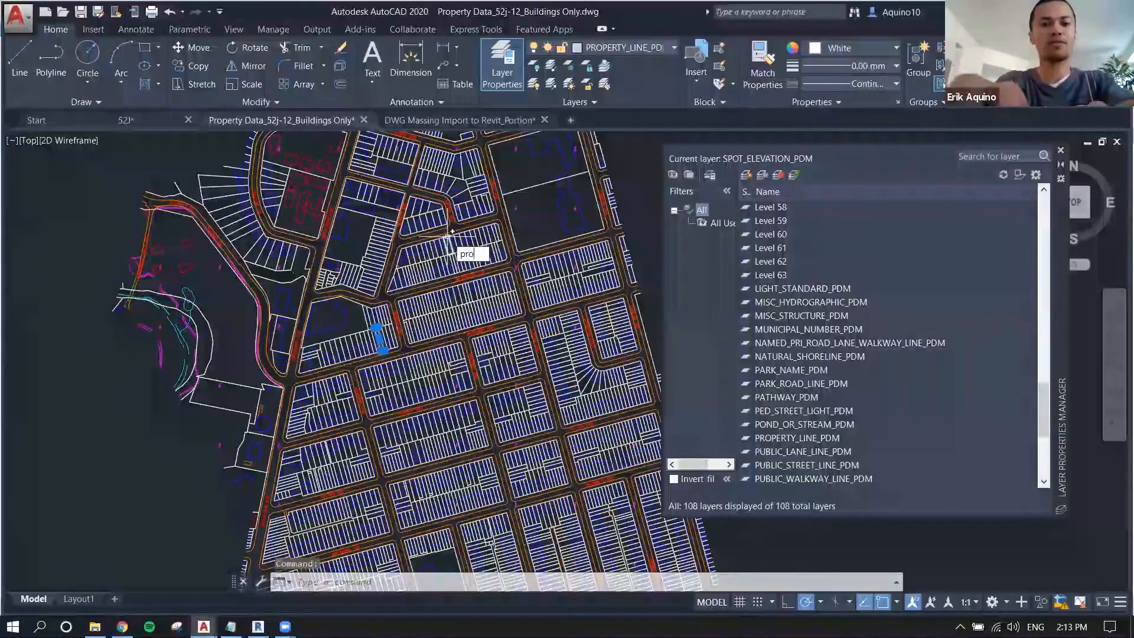
pyautogui.press('Return')
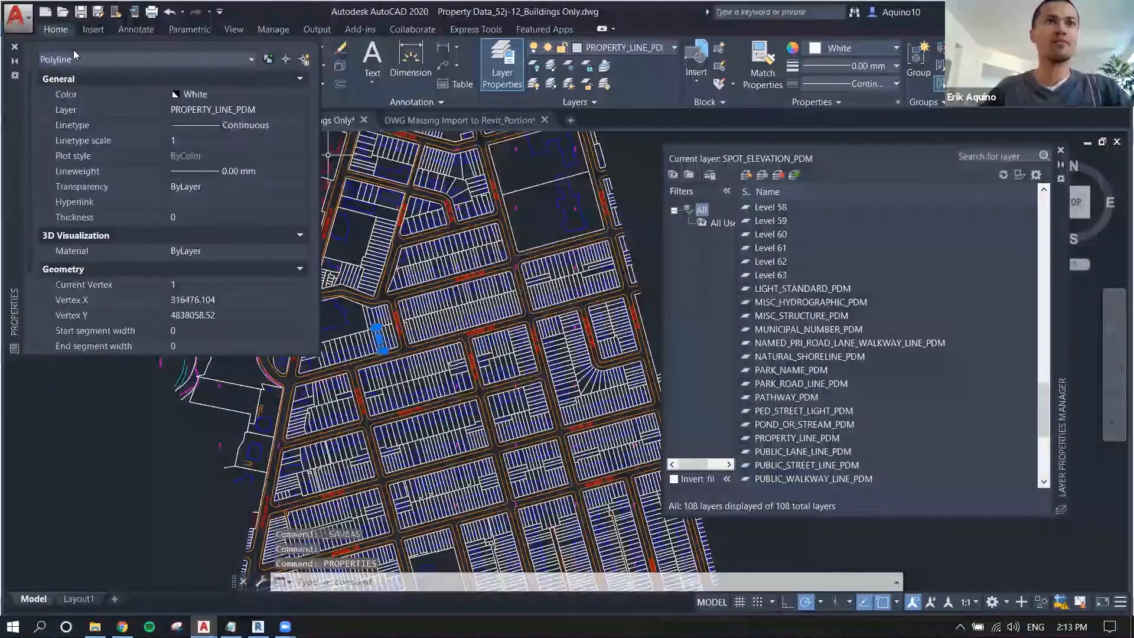
pyautogui.press('Escape')
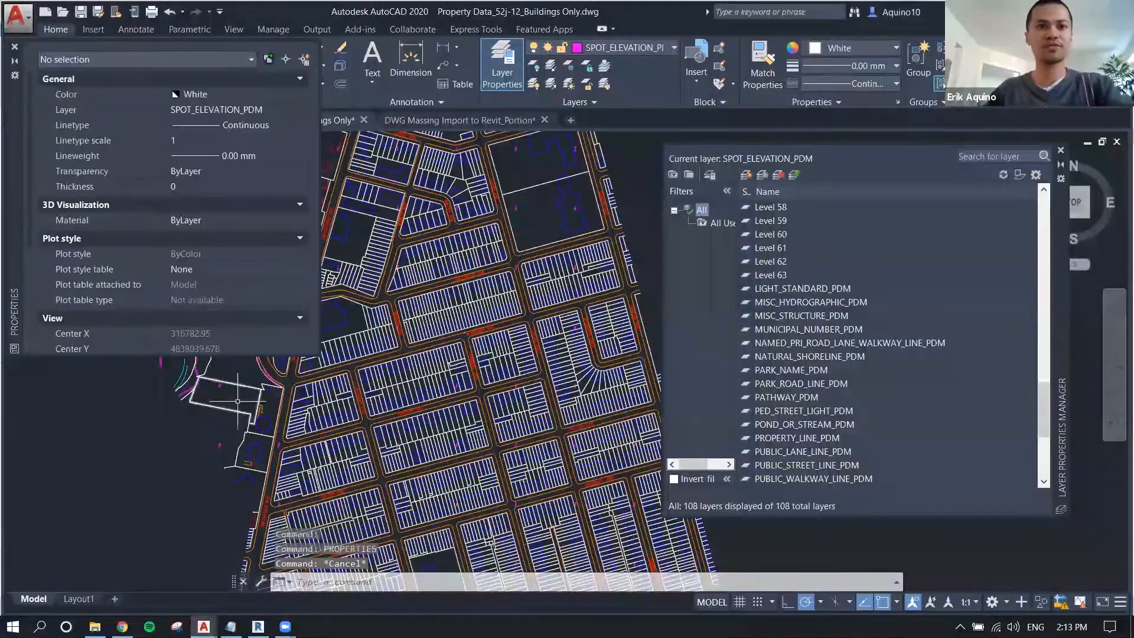
# - Switch to Revit, start linking a CAD file in DWG format, and choose Property Data_52j-12_Base
pyautogui.click(259, 627)
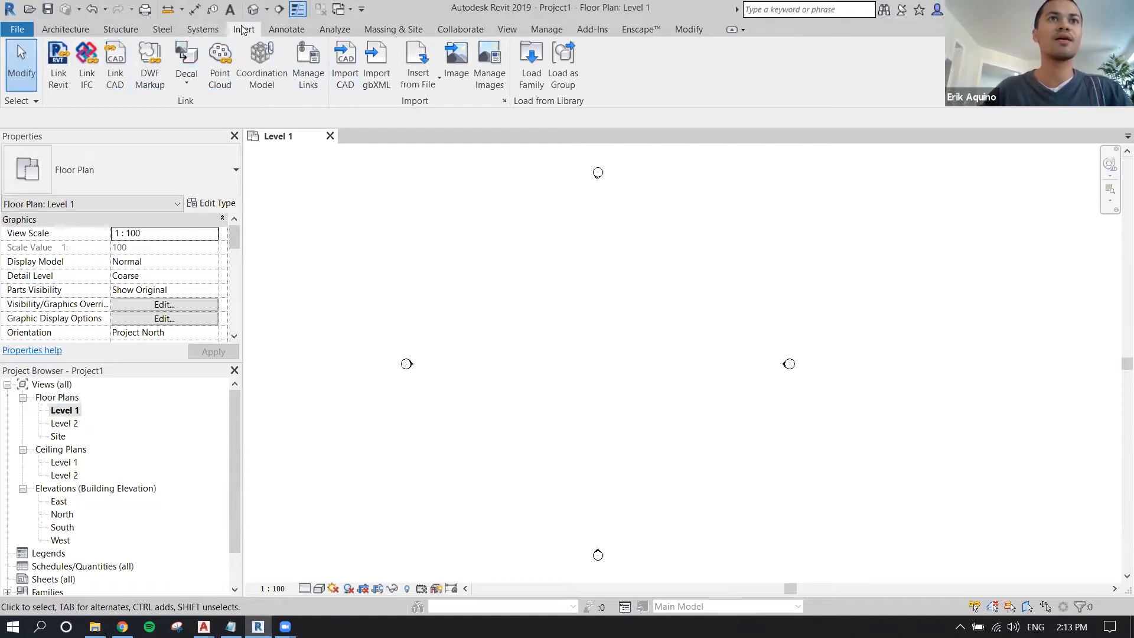
pyautogui.click(116, 64)
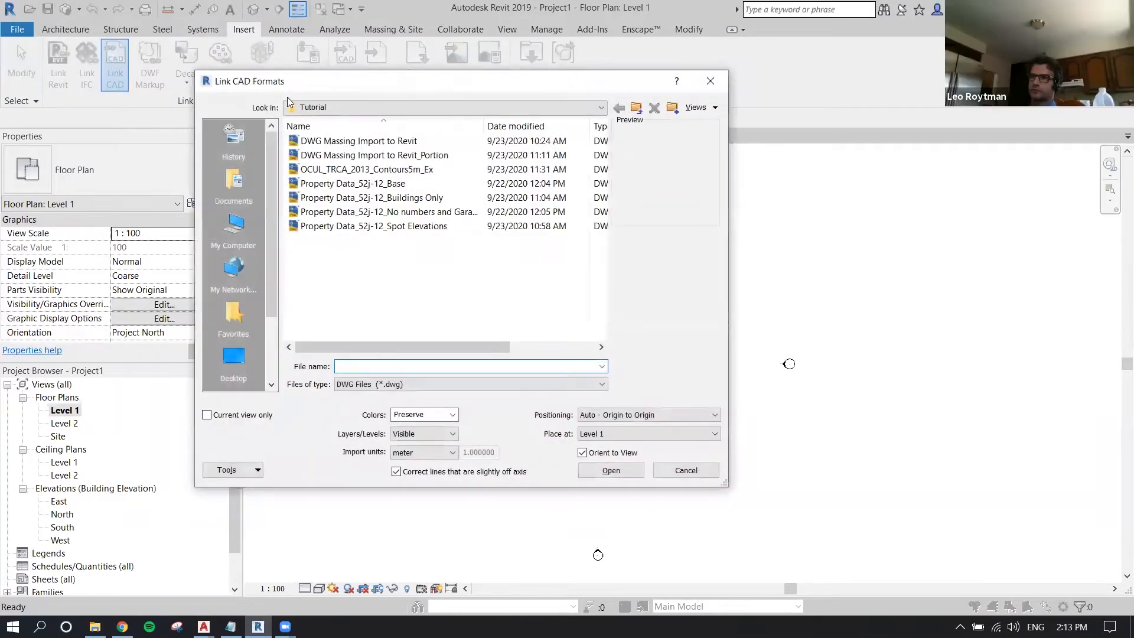
pyautogui.moveTo(288, 87); pyautogui.dragTo(466, 79)
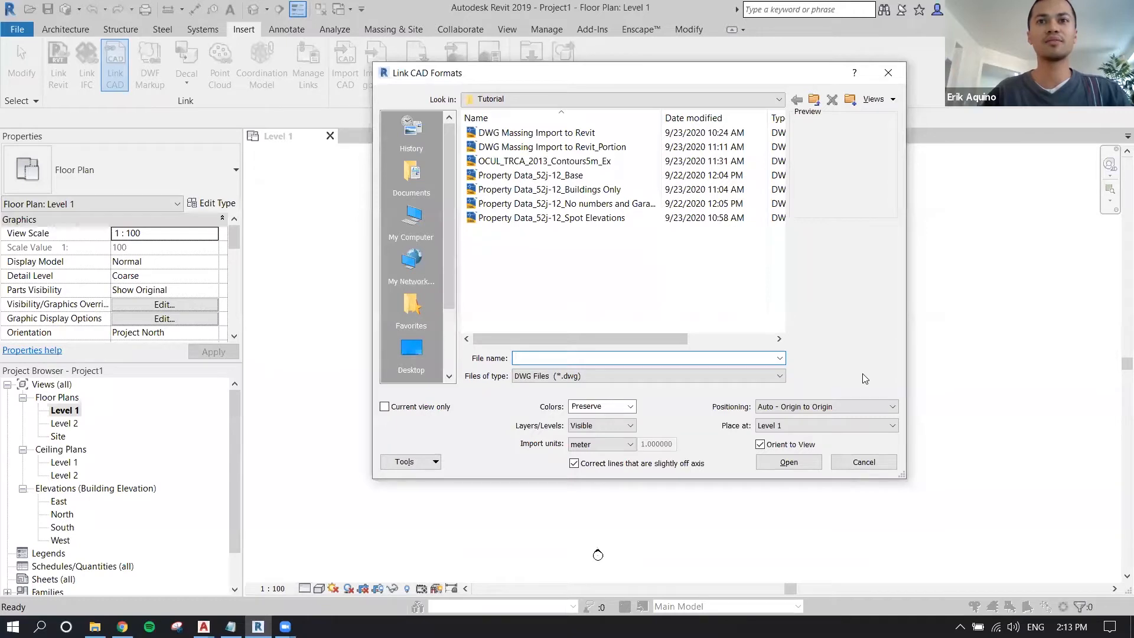
pyautogui.click(757, 379)
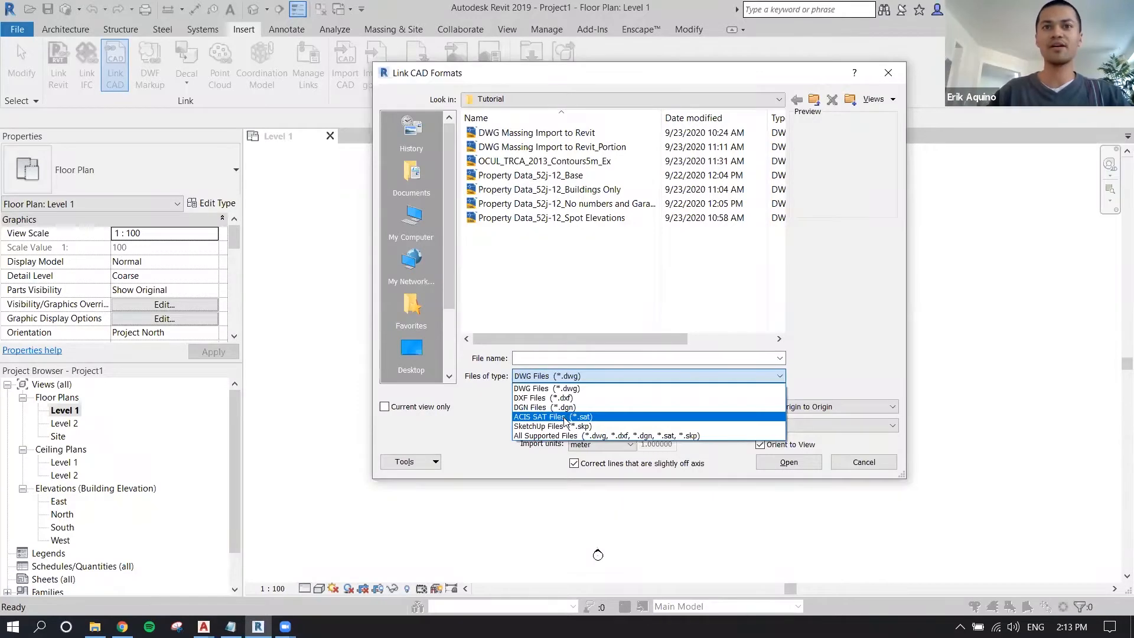
pyautogui.click(578, 376)
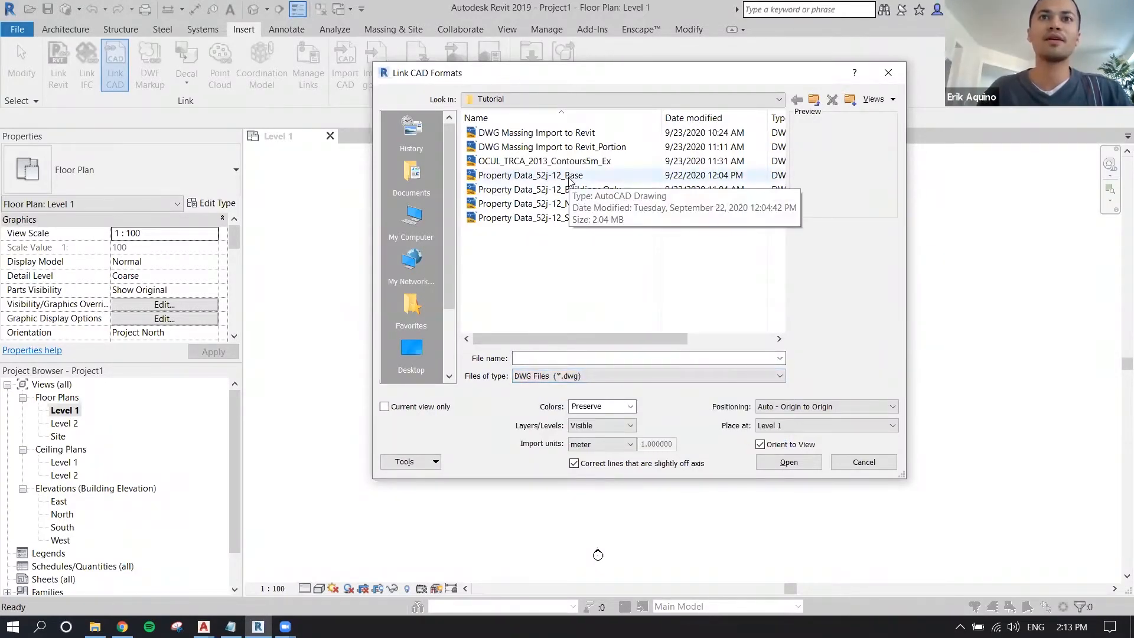
pyautogui.click(565, 176)
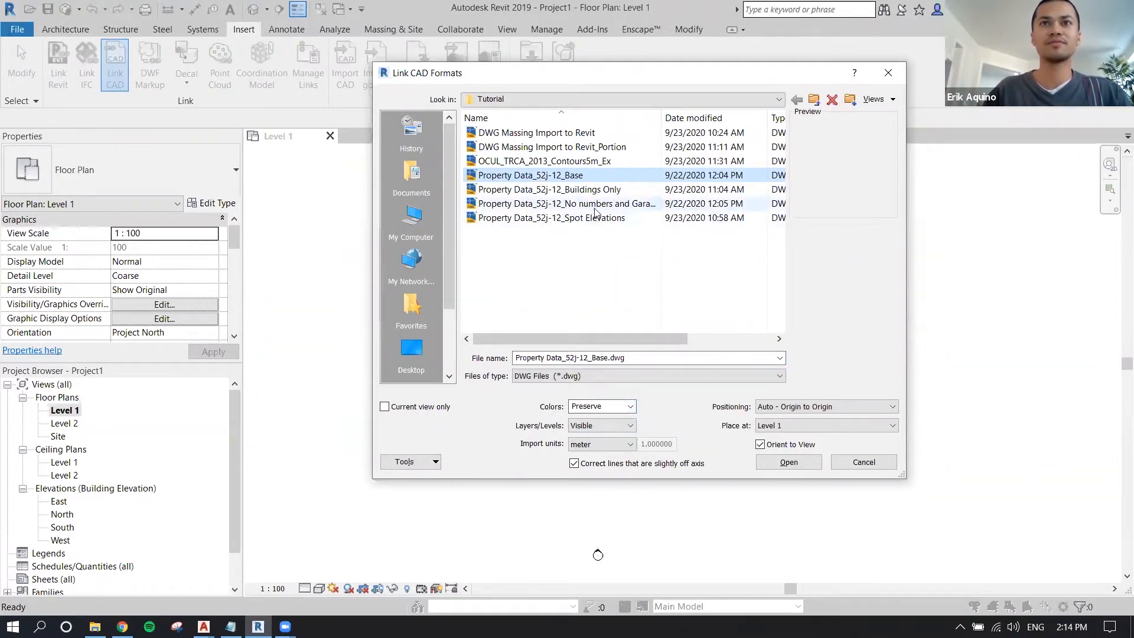
# - Check the line colors of the Buildings Only drawing in AutoCAD, and set the Revit link's colors to Black and White
pyautogui.click(632, 406)
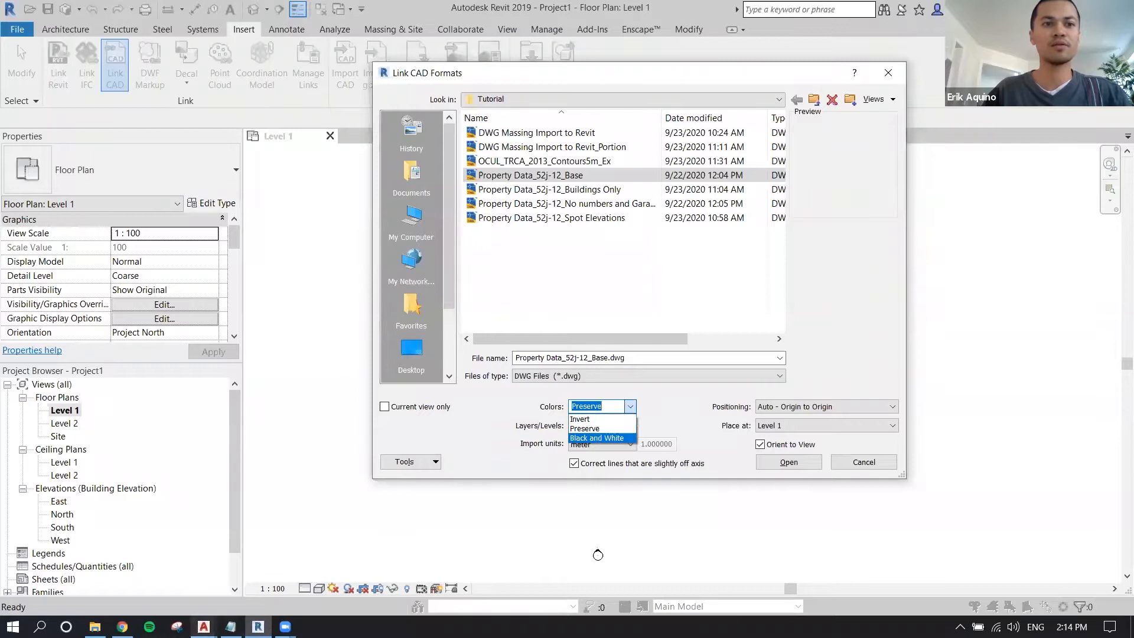
pyautogui.click(204, 626)
pyautogui.click(263, 541)
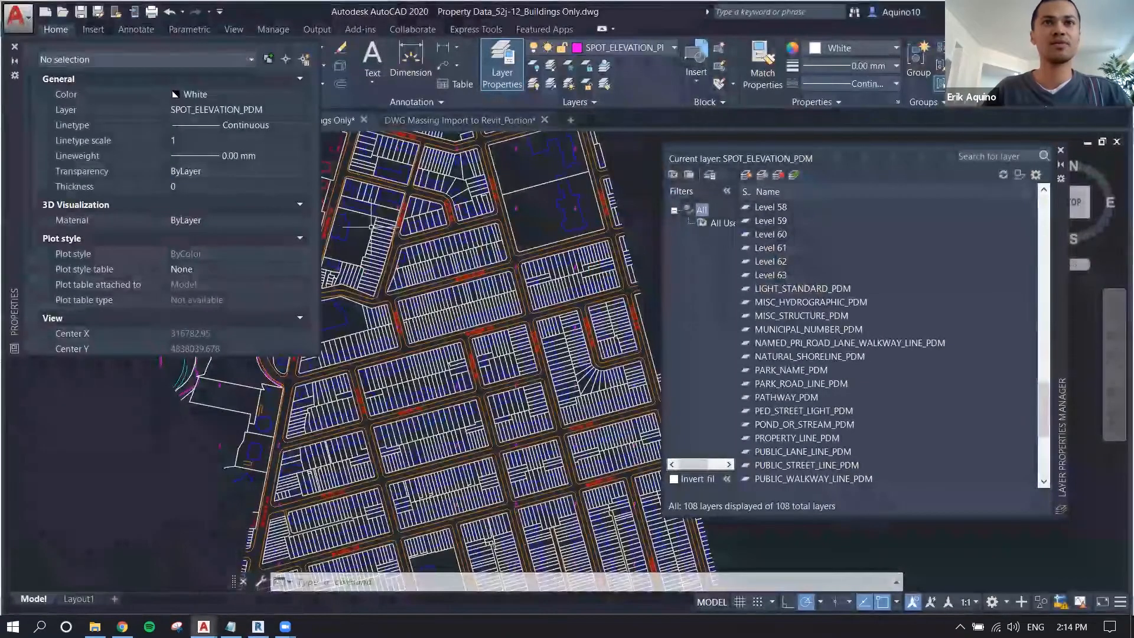
pyautogui.click(257, 627)
pyautogui.click(630, 407)
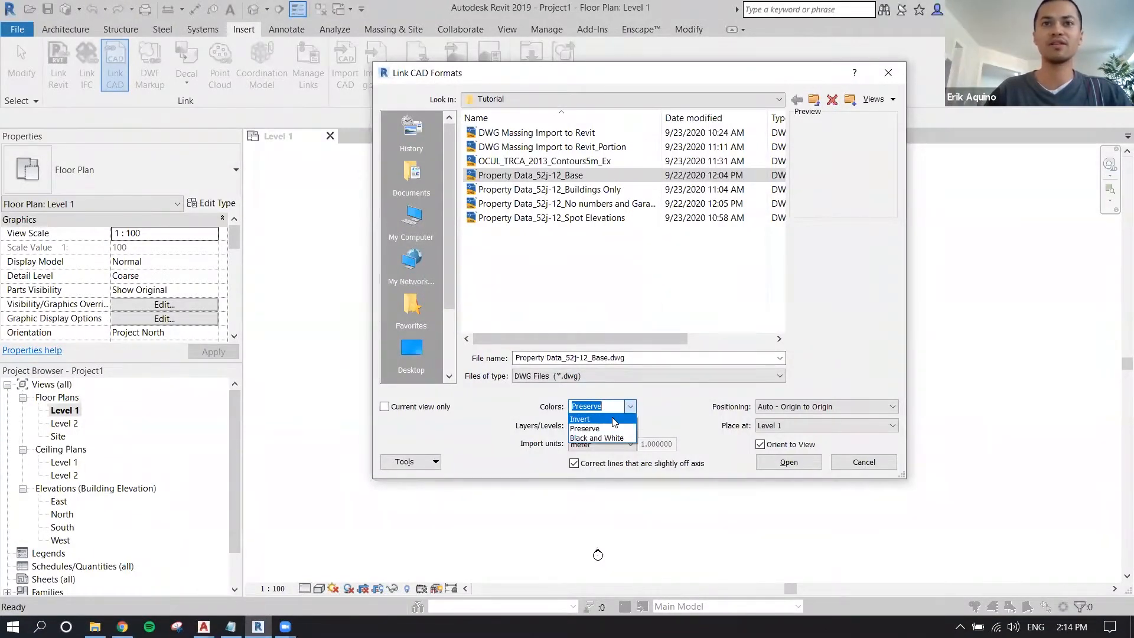
pyautogui.click(612, 438)
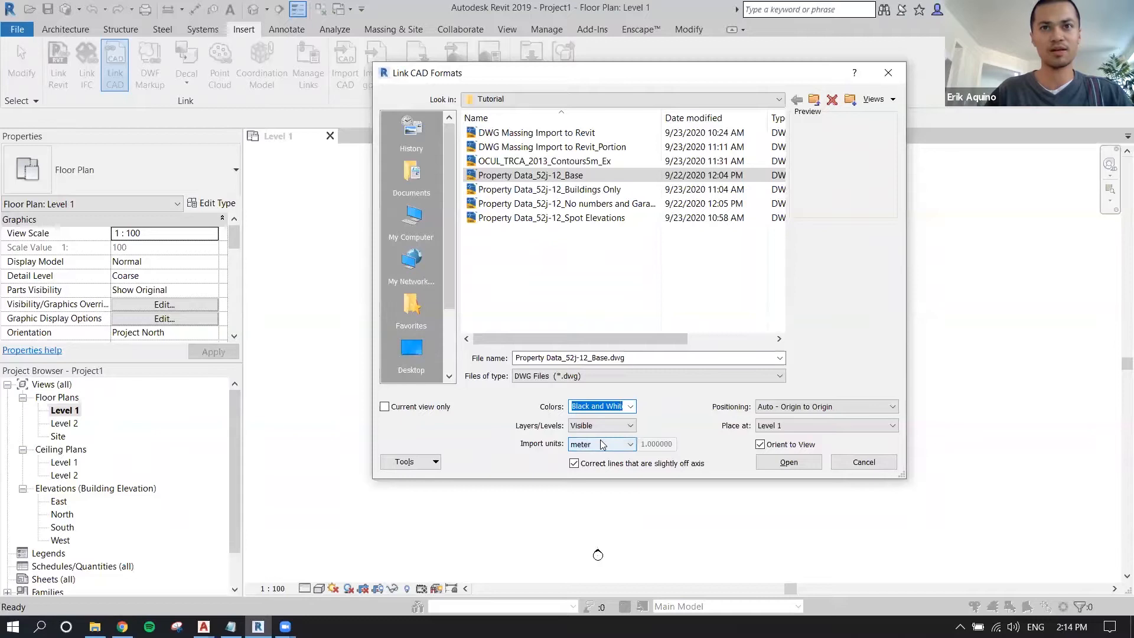
# - Set the link to bring in only Visible layers and use meter as the import unit
pyautogui.click(628, 426)
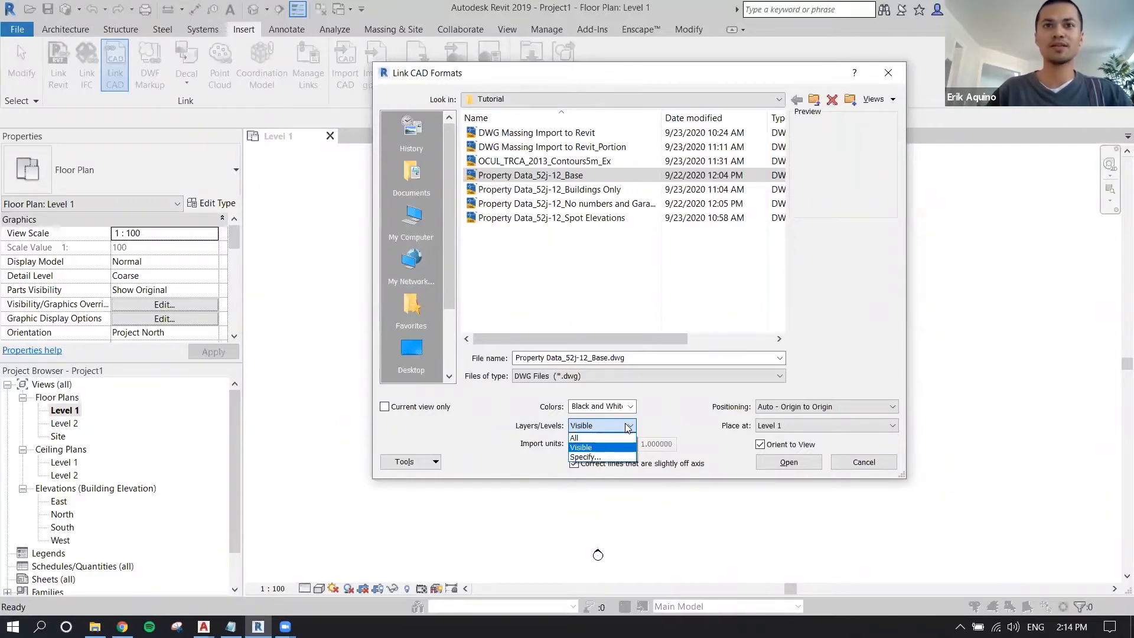
pyautogui.click(594, 447)
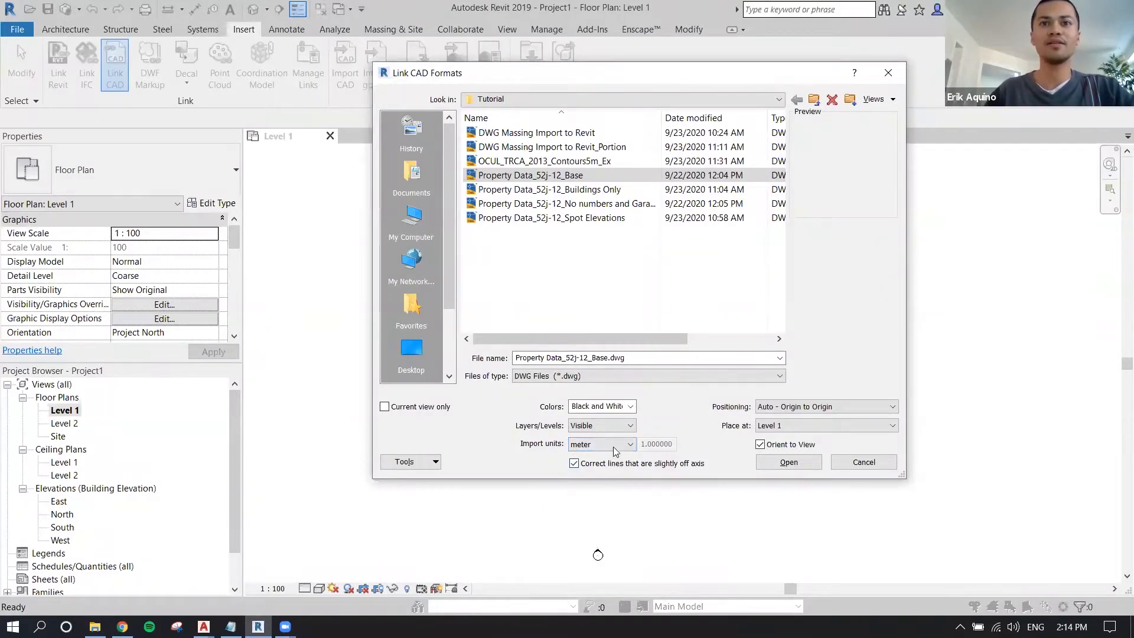
pyautogui.click(613, 444)
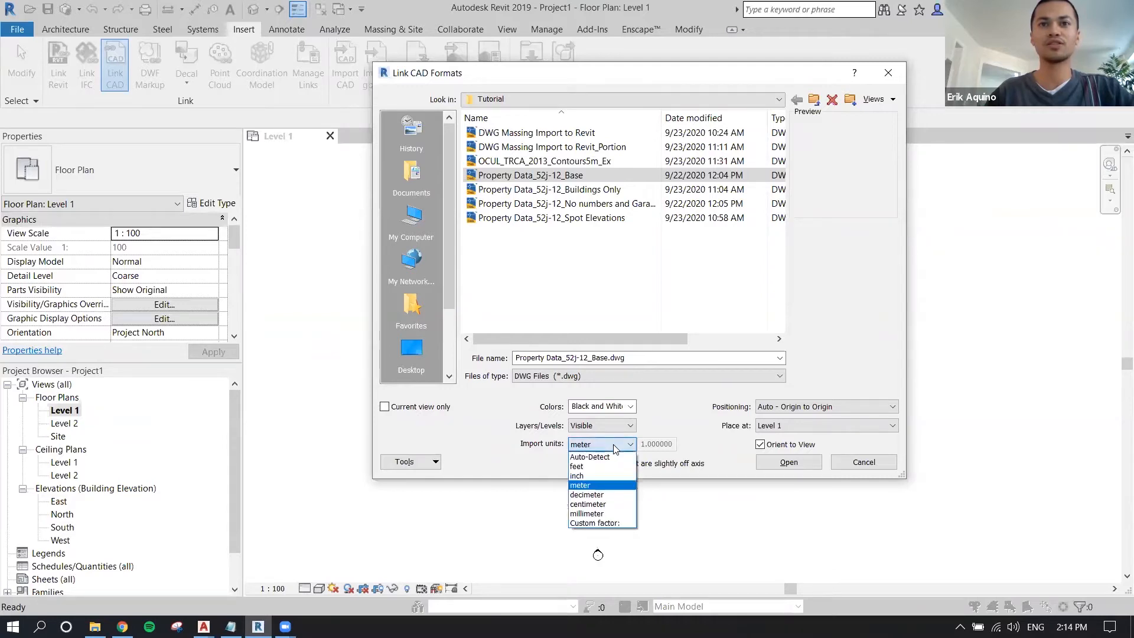
pyautogui.click(611, 486)
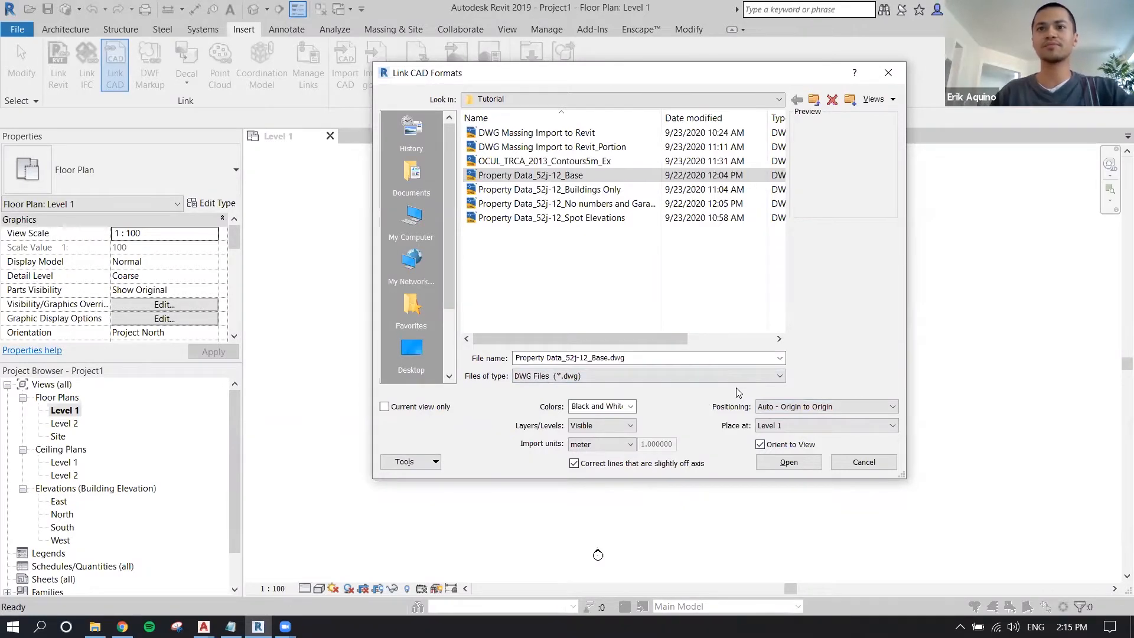
# - Link the base drawing with Auto - Origin to Origin positioning, placed at Level 1
pyautogui.click(771, 411)
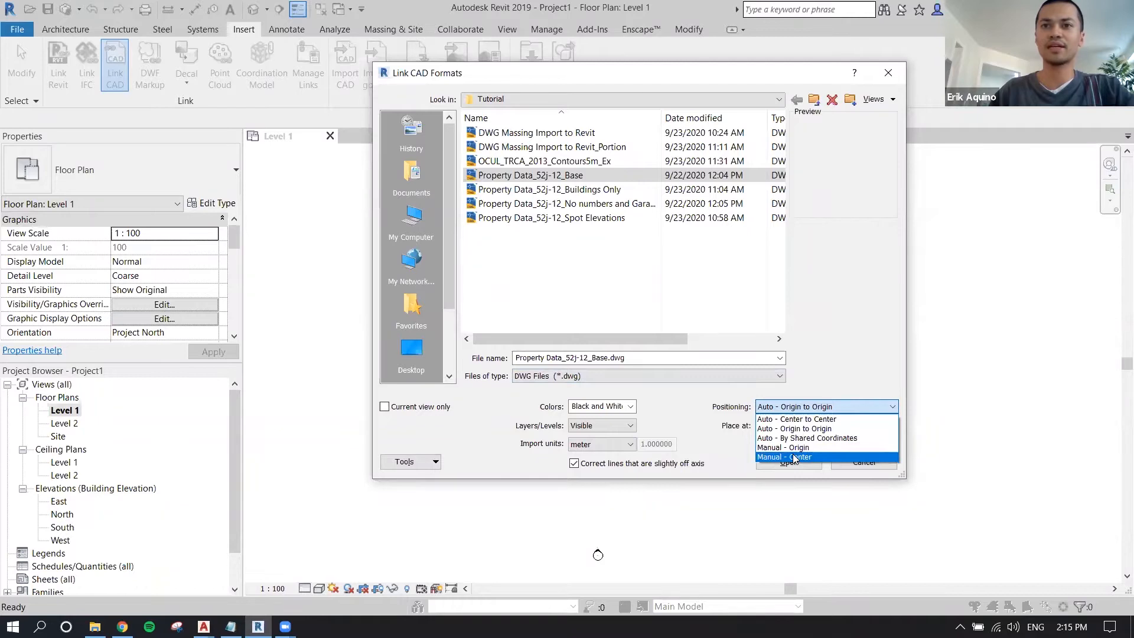
pyautogui.click(815, 430)
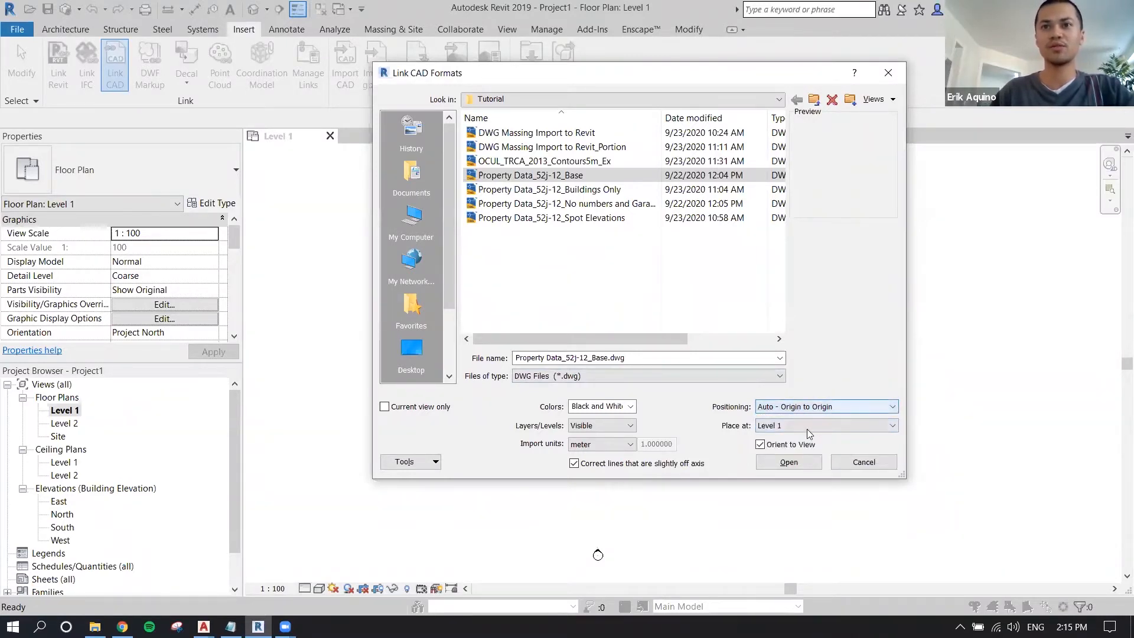
pyautogui.click(805, 428)
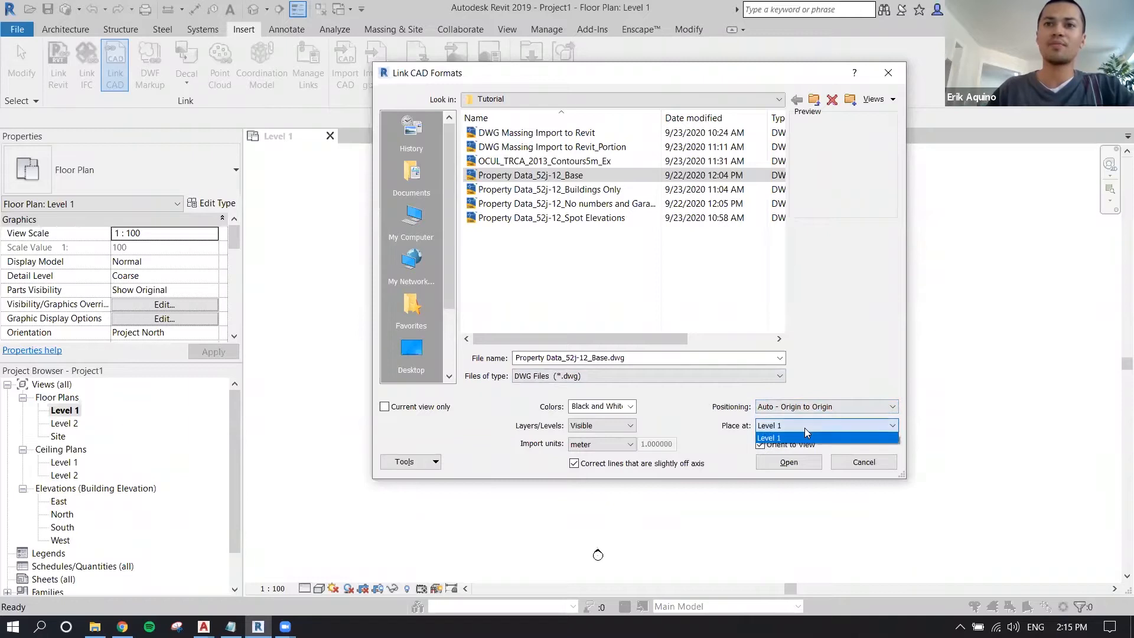
pyautogui.click(805, 430)
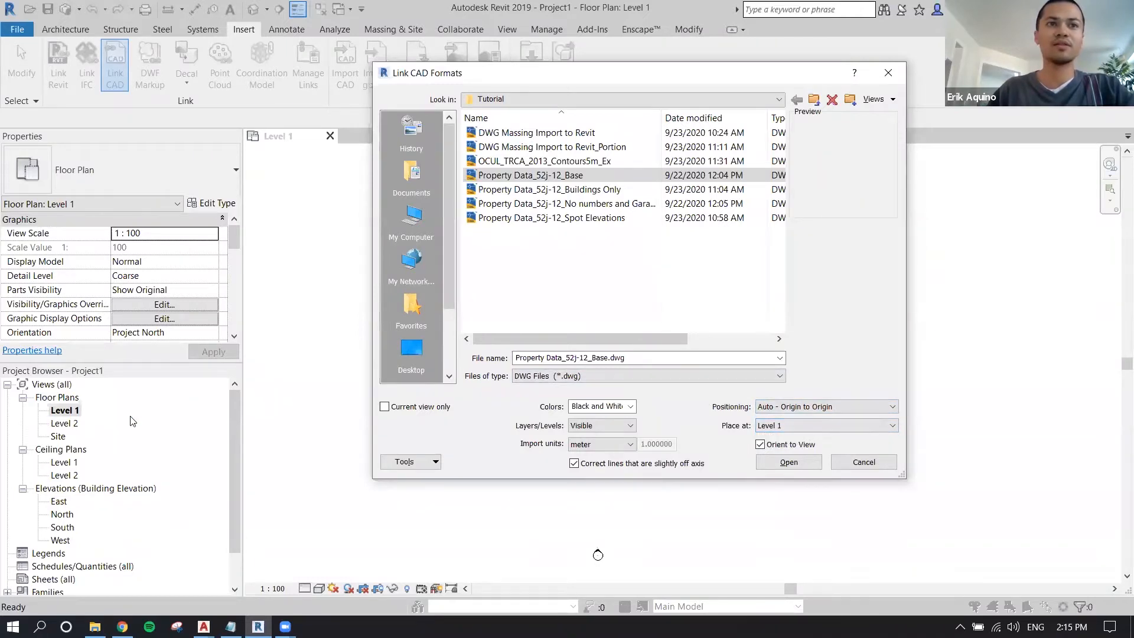
pyautogui.click(803, 430)
pyautogui.click(804, 435)
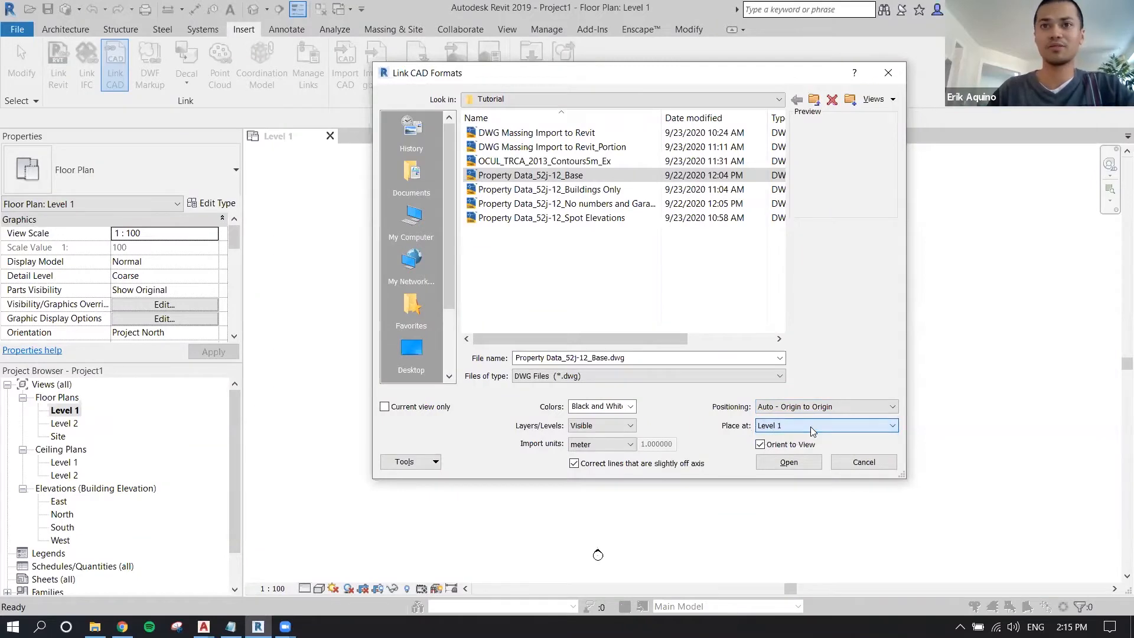
pyautogui.click(807, 465)
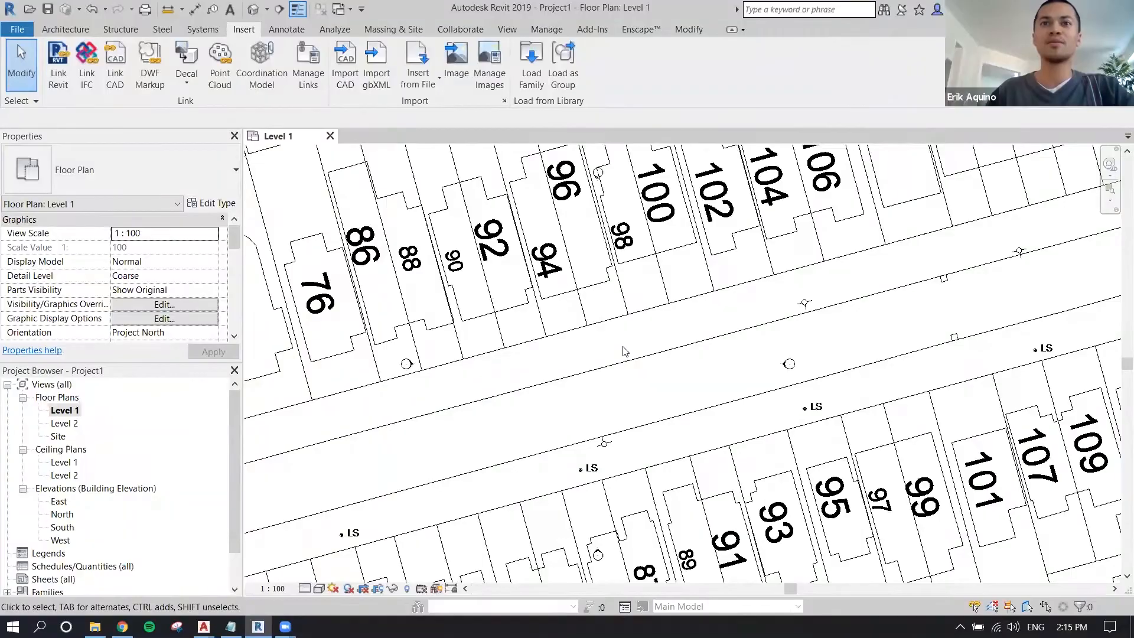
# - Try to shift the linked Property Data_52j-12_Base drawing slightly sideways in the Level 1 plan, and undo the move
pyautogui.scroll(-5, 625, 351)
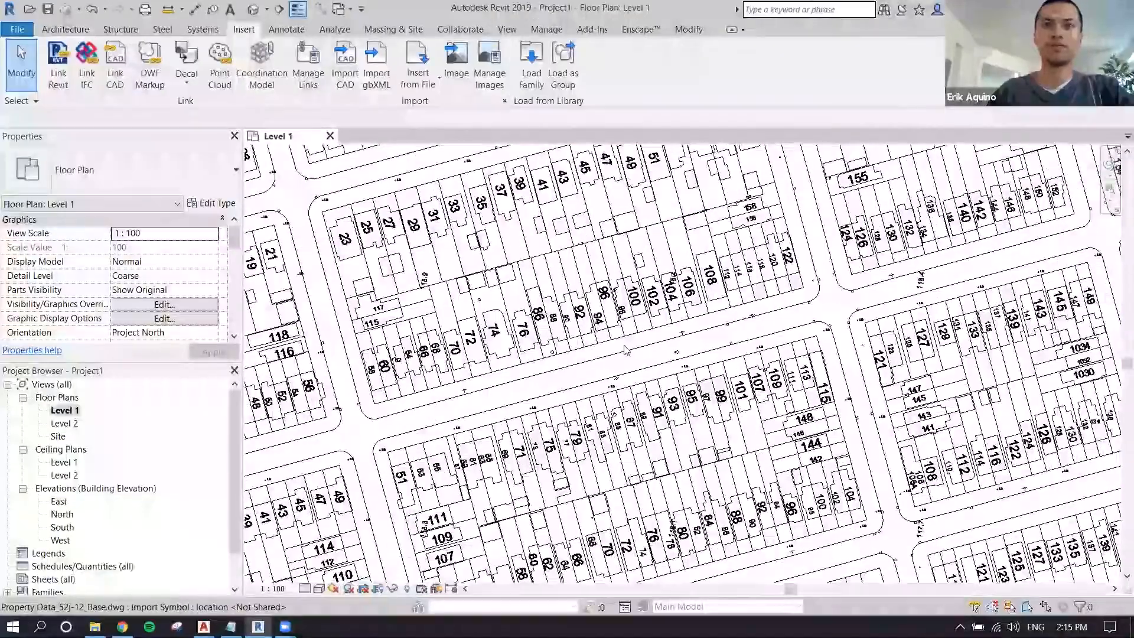
pyautogui.scroll(-3, 626, 350)
pyautogui.scroll(-4, 625, 351)
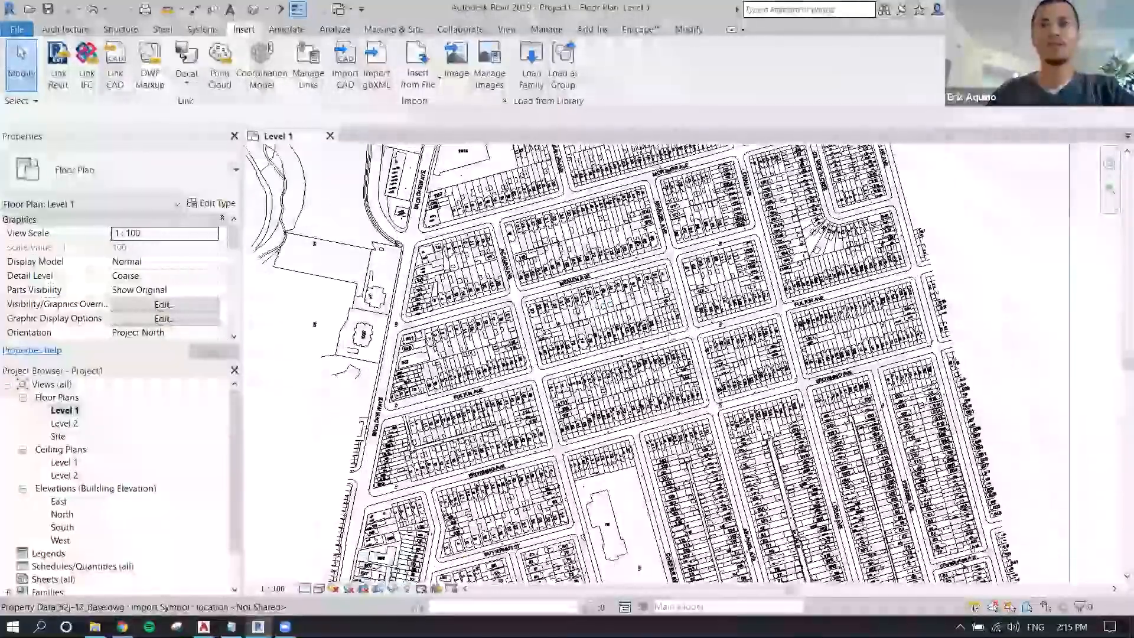
pyautogui.scroll(-3, 650, 360)
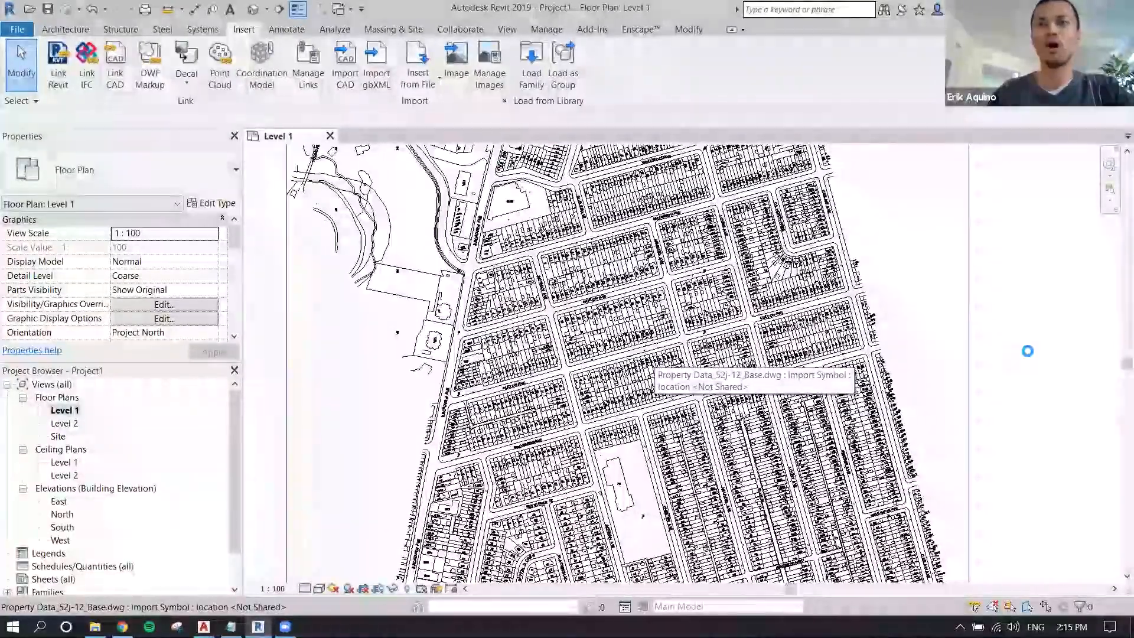
pyautogui.click(674, 287)
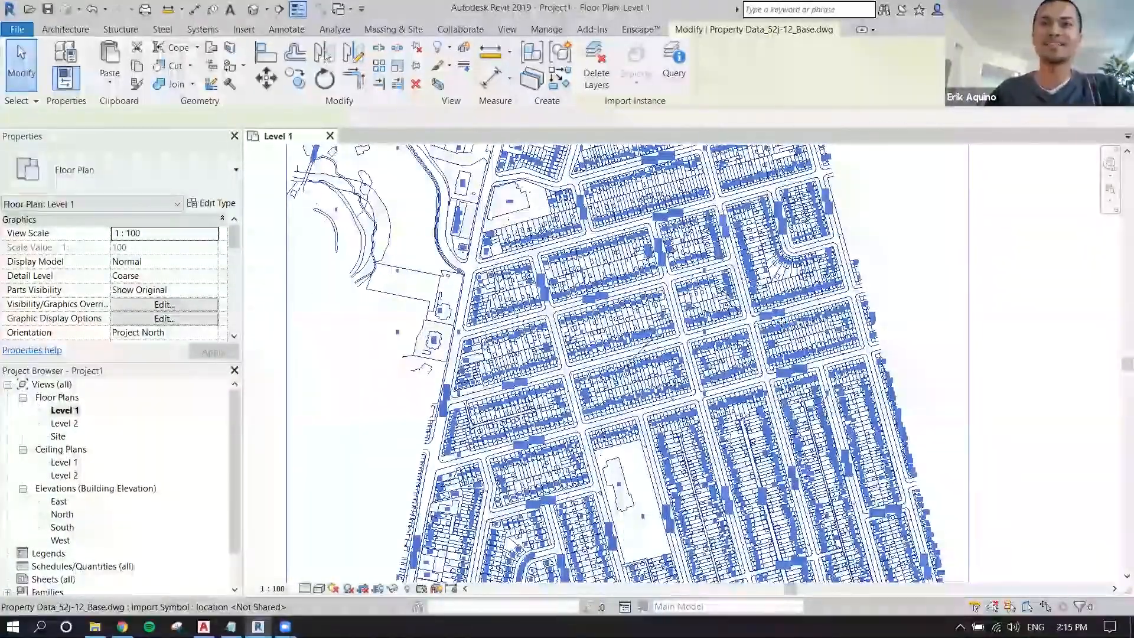
pyautogui.scroll(2, 781, 322)
pyautogui.click(628, 335)
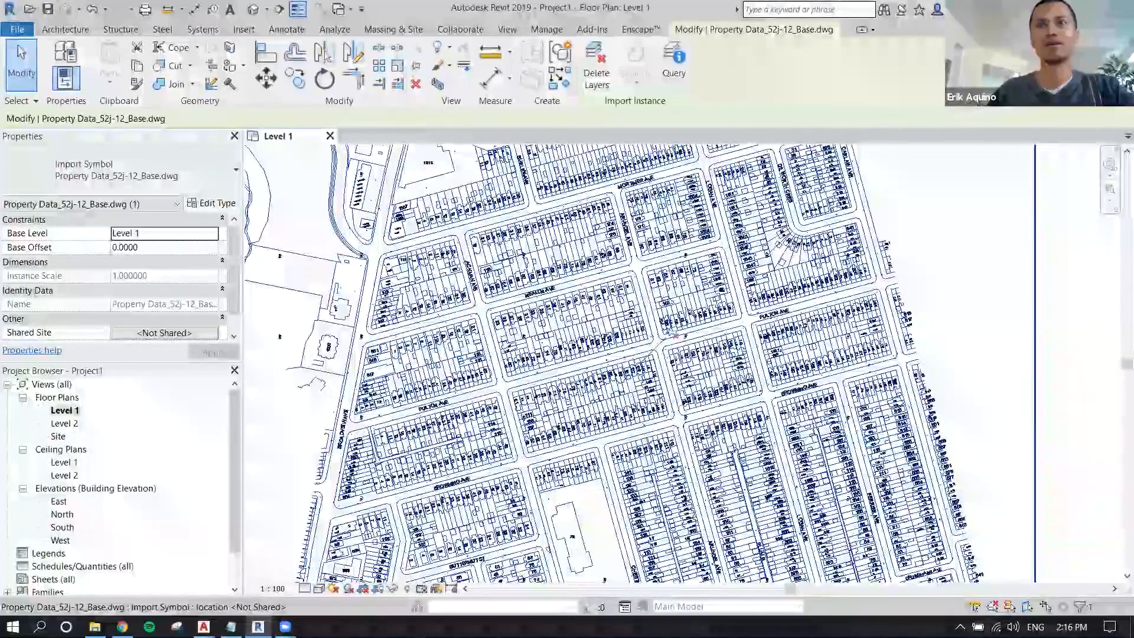
pyautogui.moveTo(634, 240); pyautogui.dragTo(653, 239)
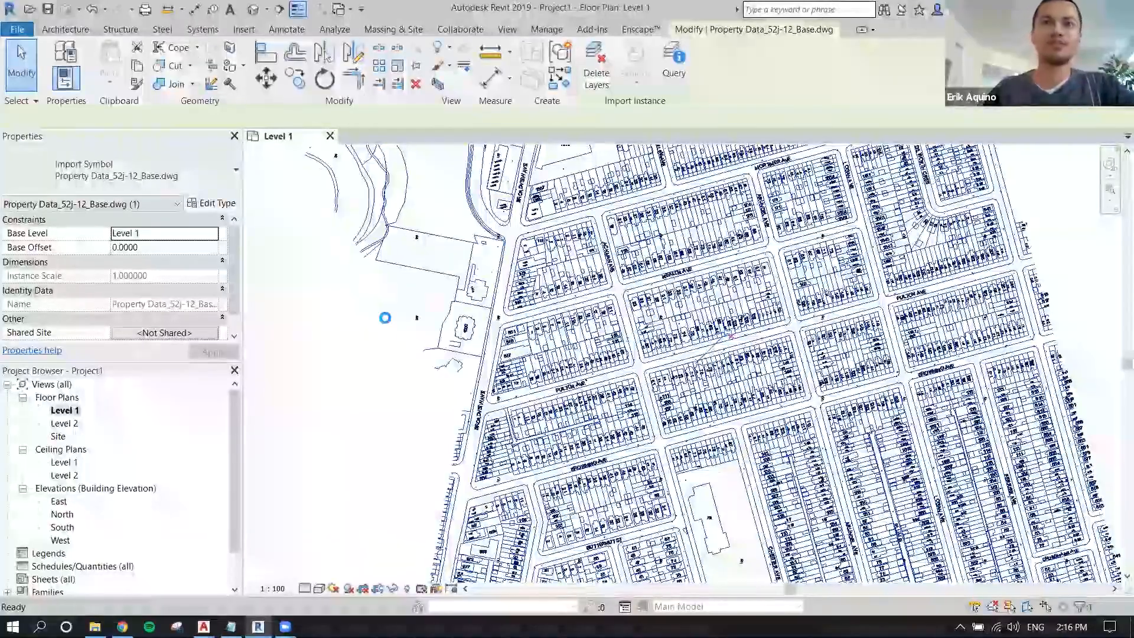
pyautogui.hotkey('ctrl', 'z')
pyautogui.click(469, 296)
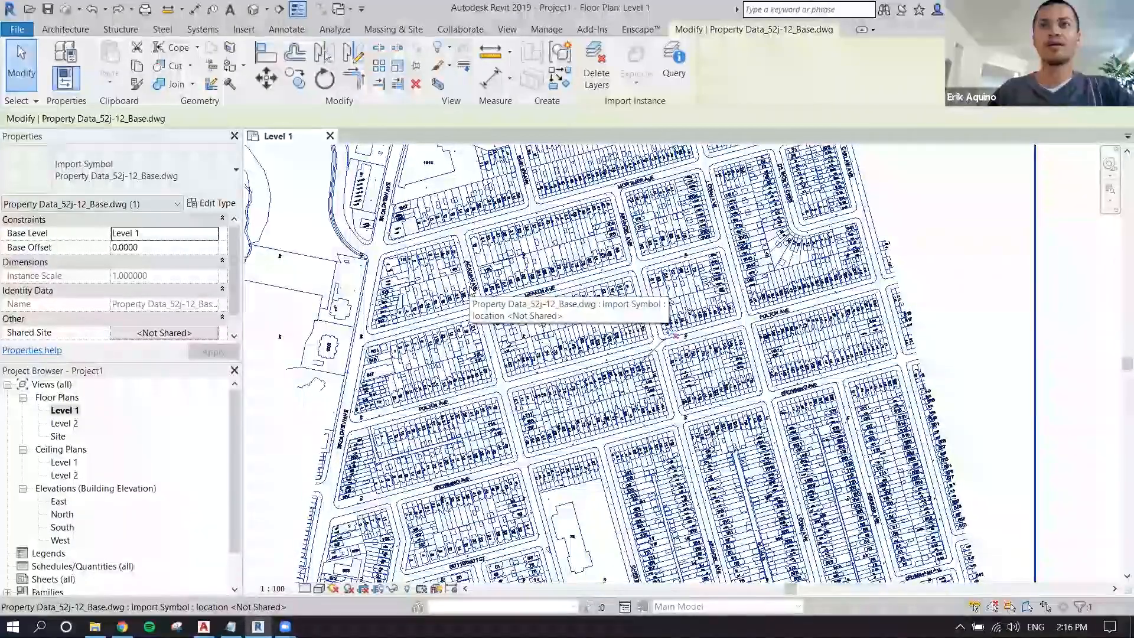
# - Unload the Property Data_52j-12_Base.dwg CAD link through Manage Links, dismissing the project save reminder
pyautogui.click(244, 31)
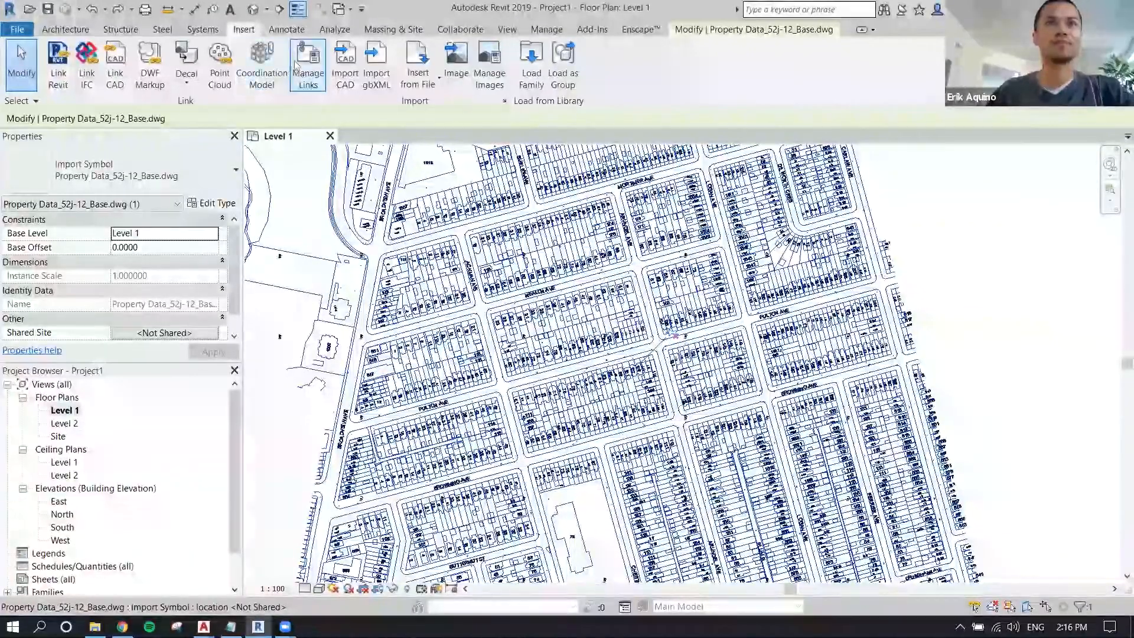
pyautogui.click(301, 70)
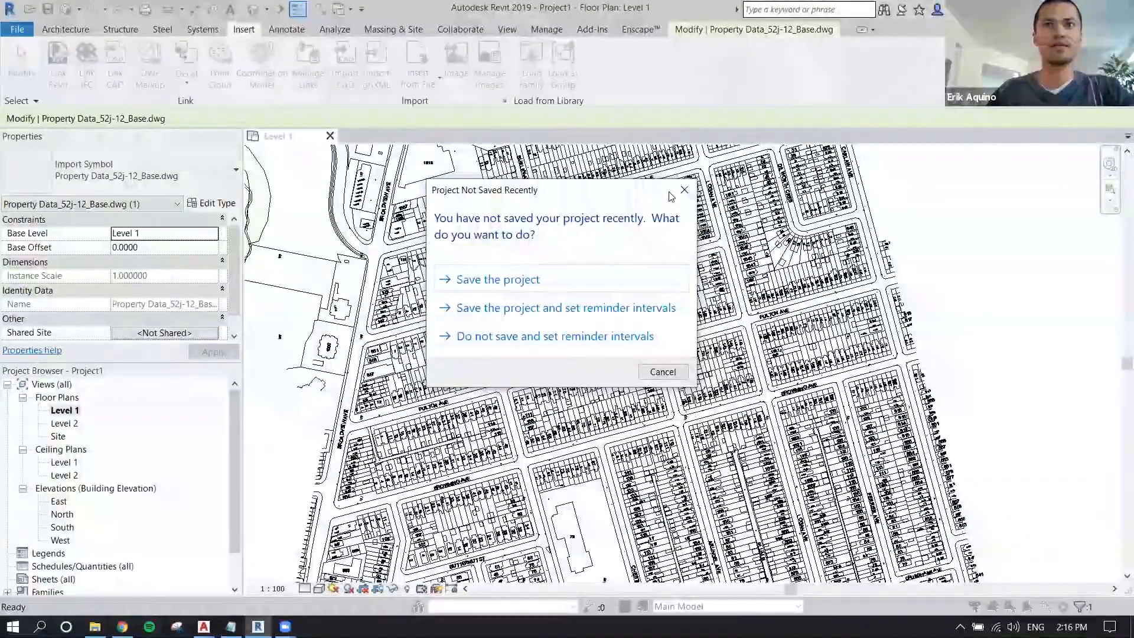
pyautogui.click(684, 189)
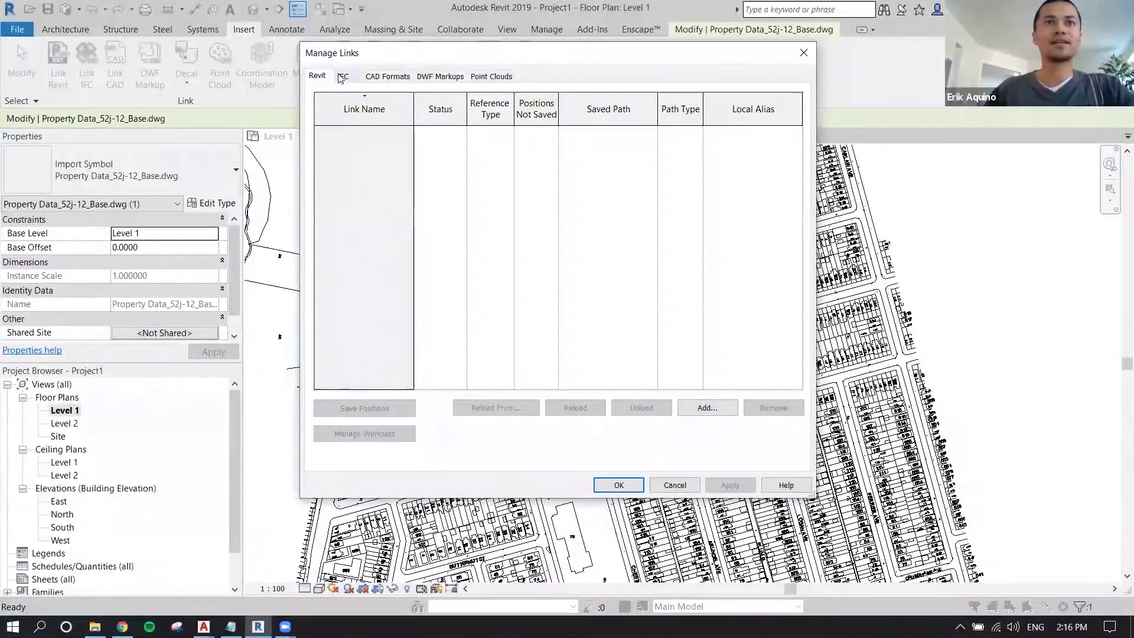
pyautogui.click(388, 77)
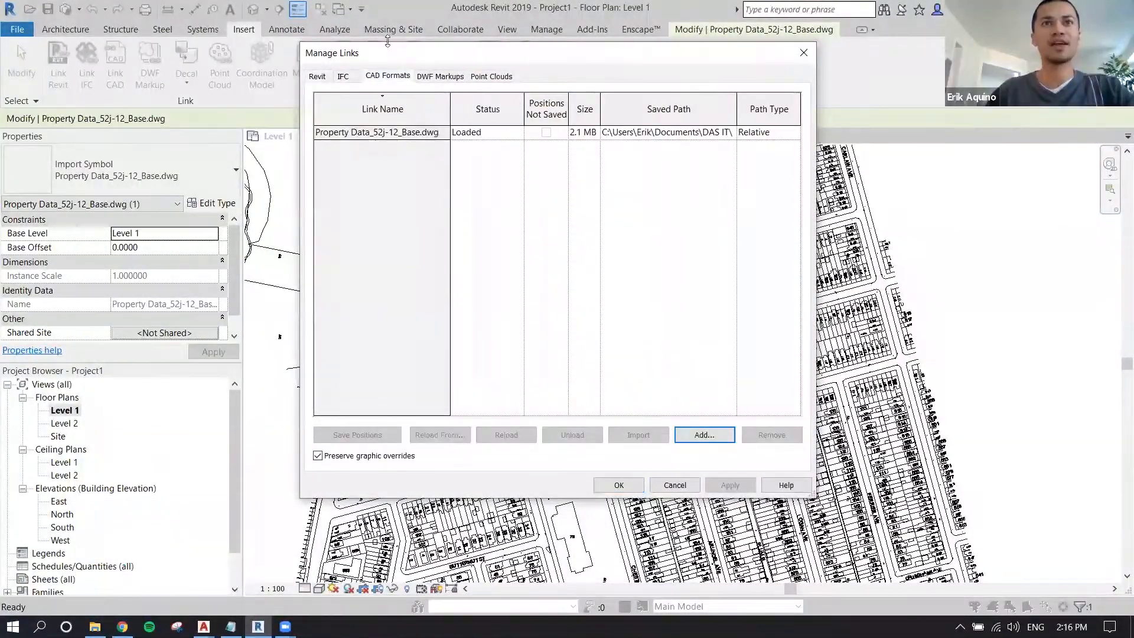
pyautogui.click(371, 132)
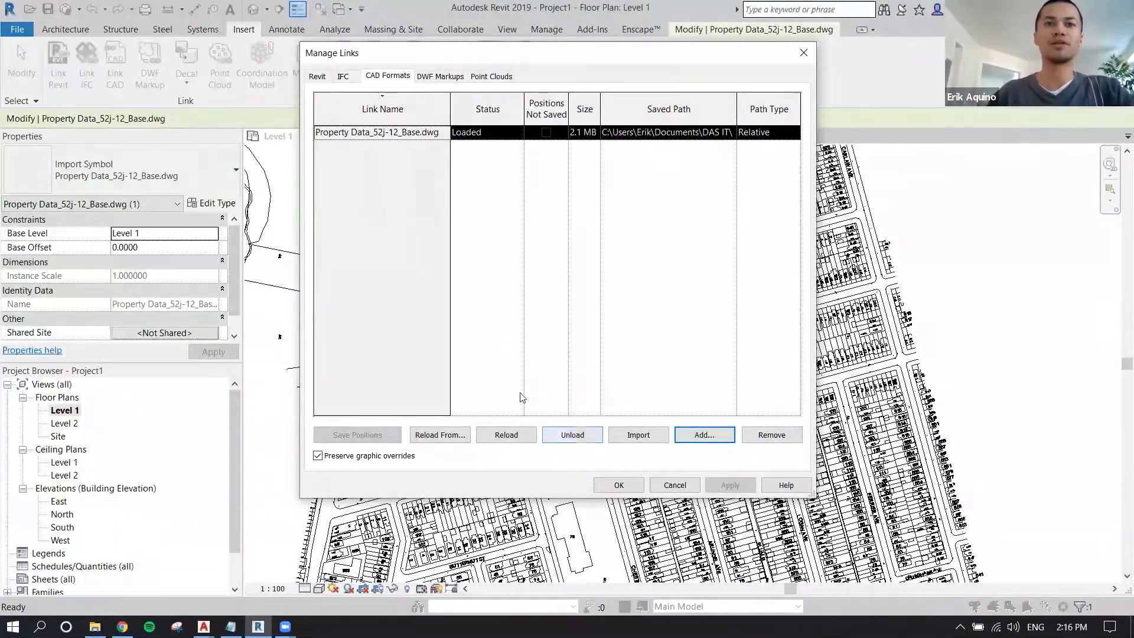
pyautogui.click(573, 435)
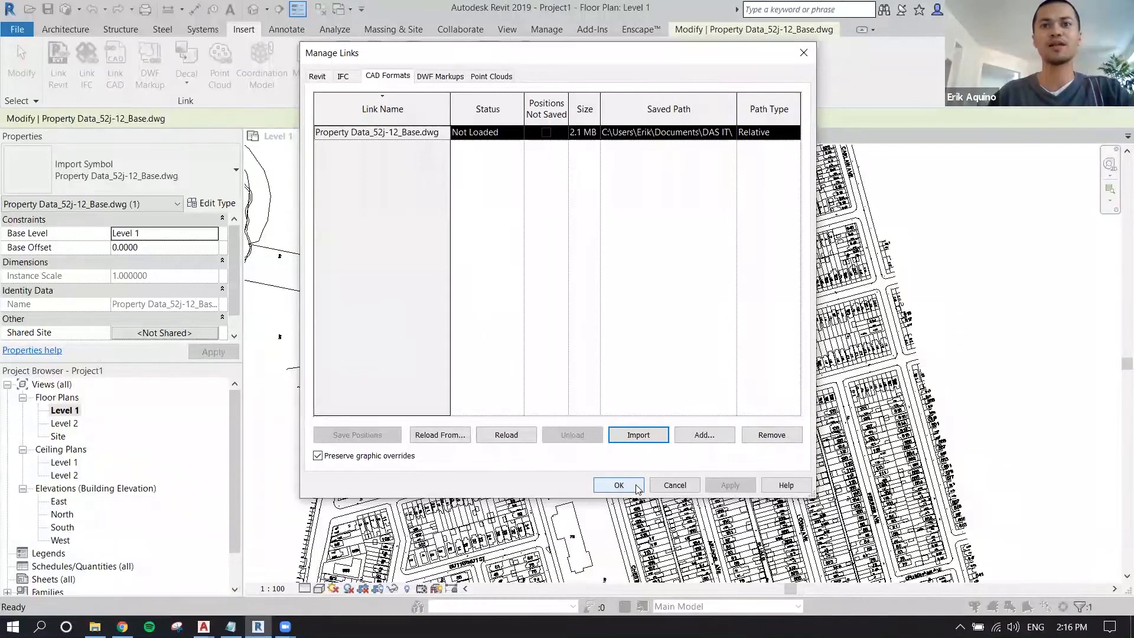
pyautogui.click(627, 486)
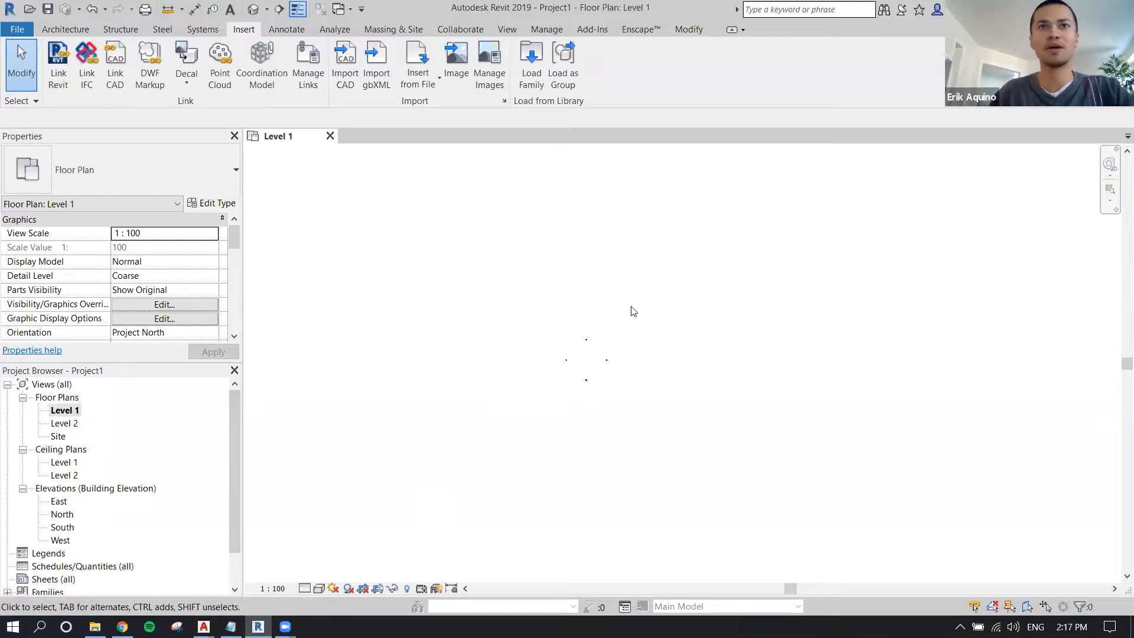
# - Reload the Property Data_52j-12_Base.dwg CAD link through Manage Links and accept the change
pyautogui.click(318, 73)
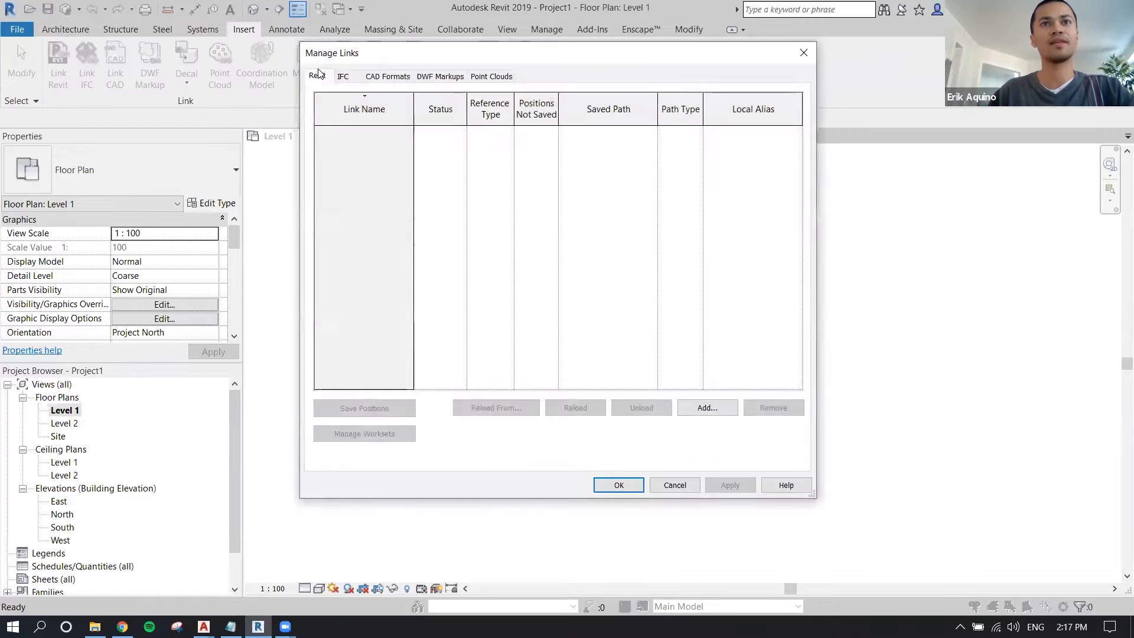
pyautogui.click(388, 77)
pyautogui.click(384, 132)
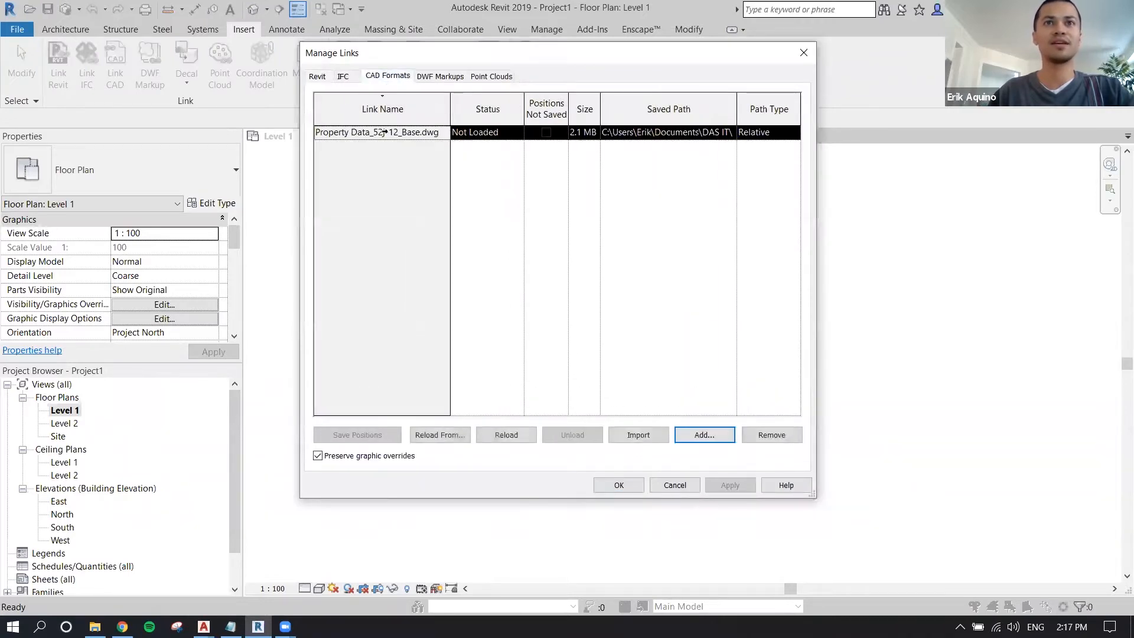
pyautogui.click(508, 437)
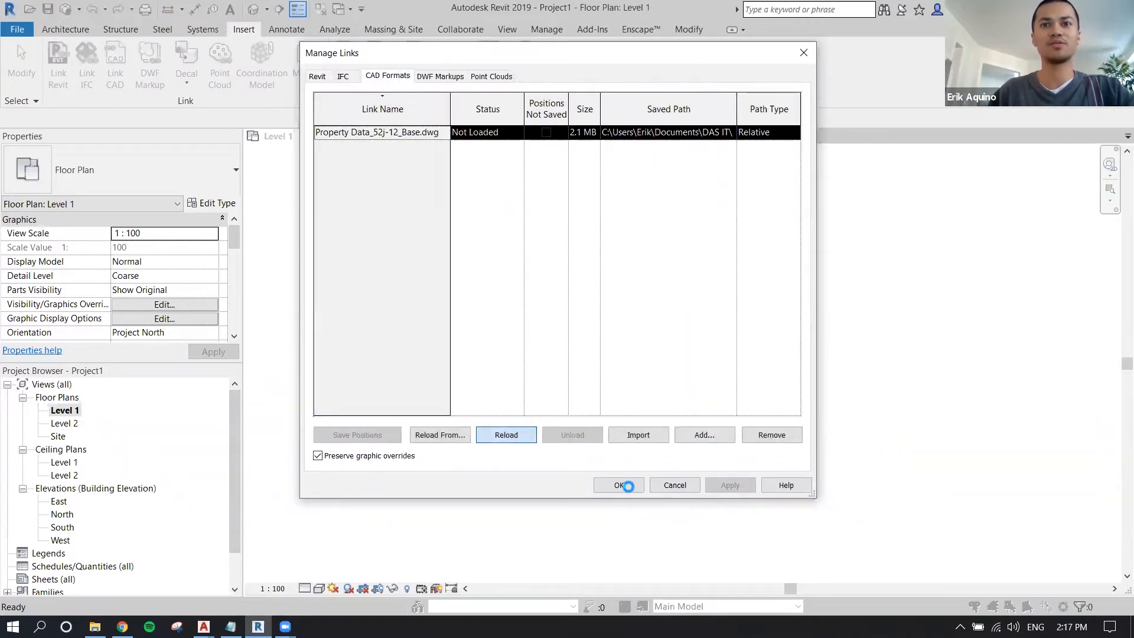
pyautogui.click(628, 486)
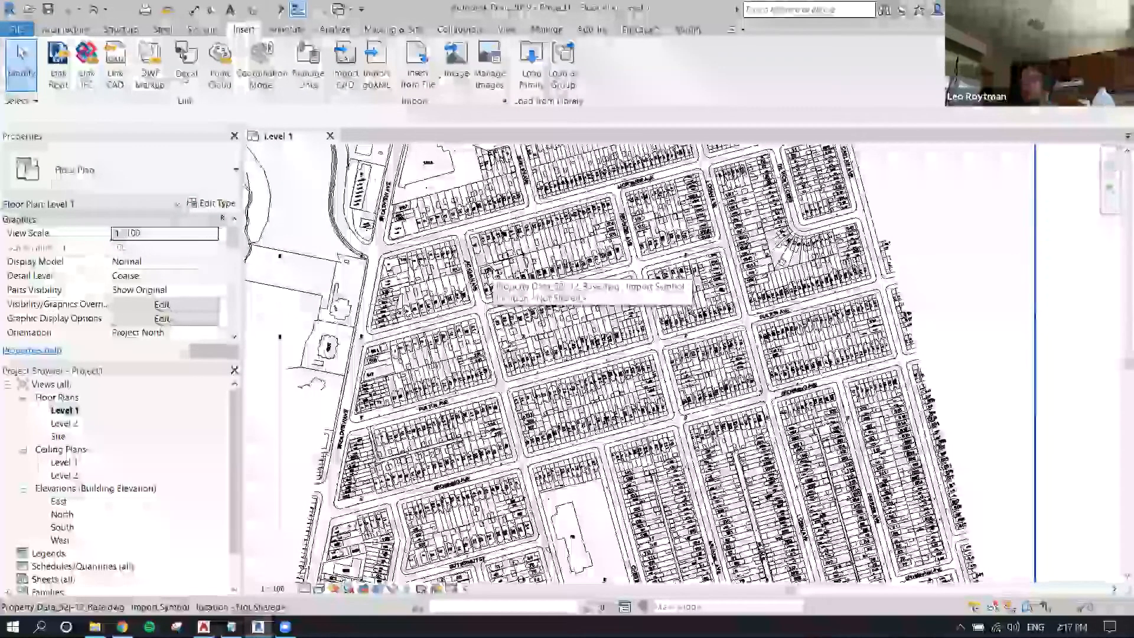
pyautogui.scroll(1, 488, 270)
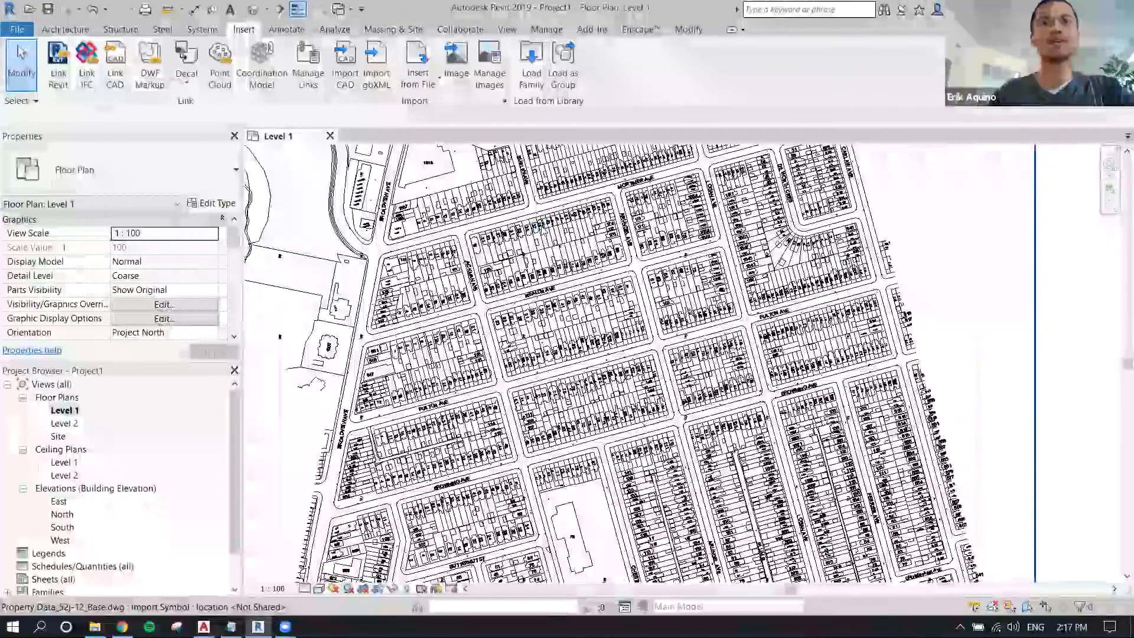
pyautogui.scroll(-2, 488, 269)
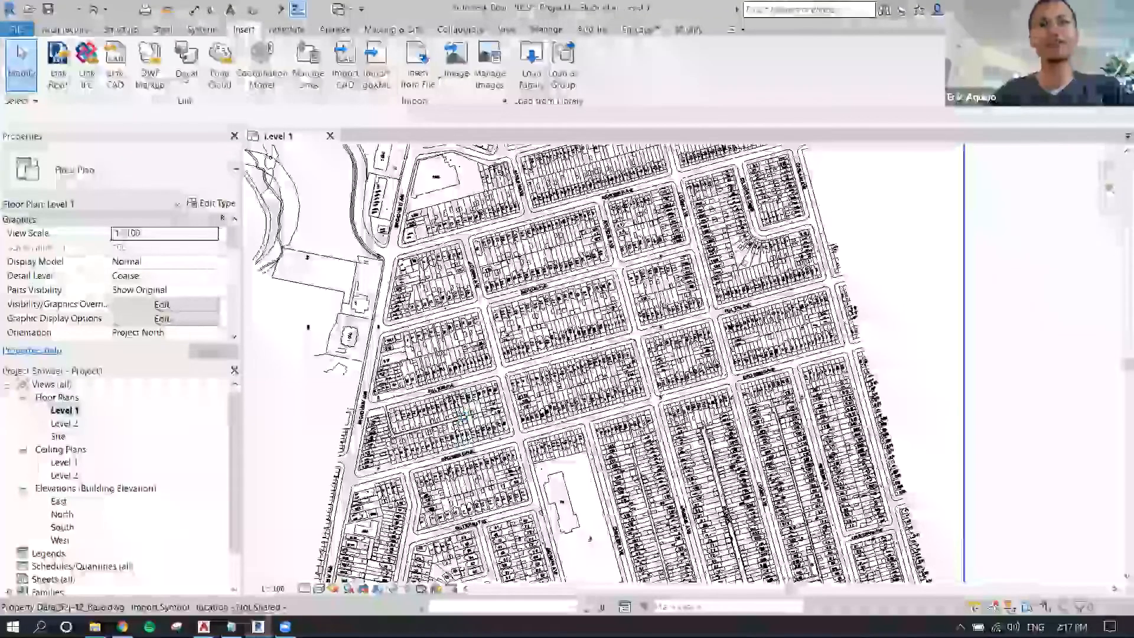
pyautogui.scroll(2, 547, 360)
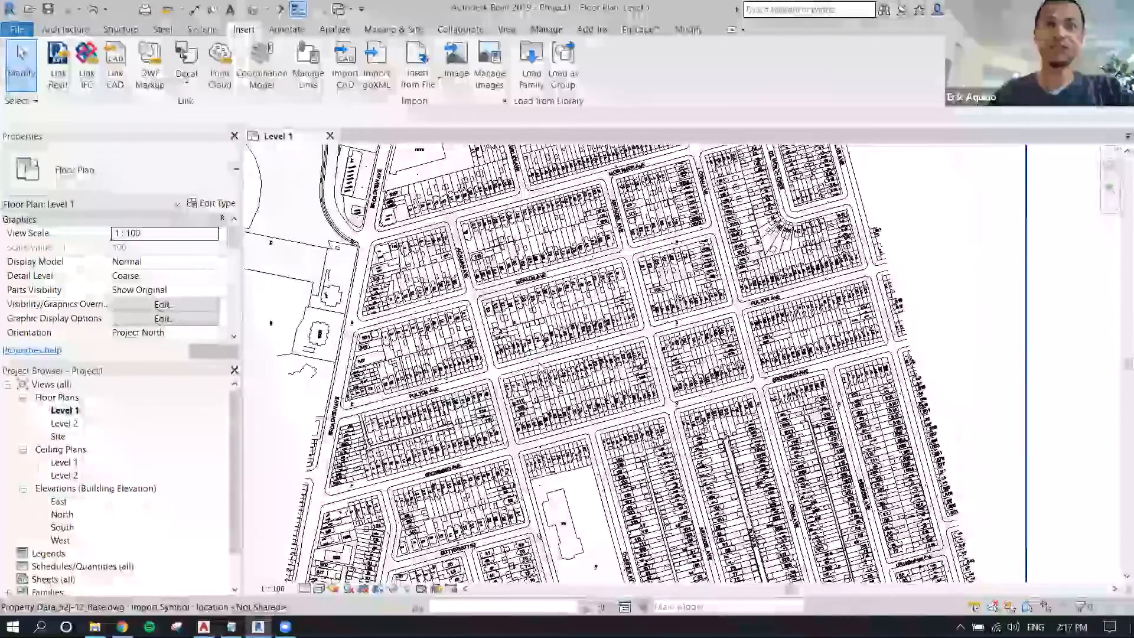
pyautogui.scroll(5, 535, 360)
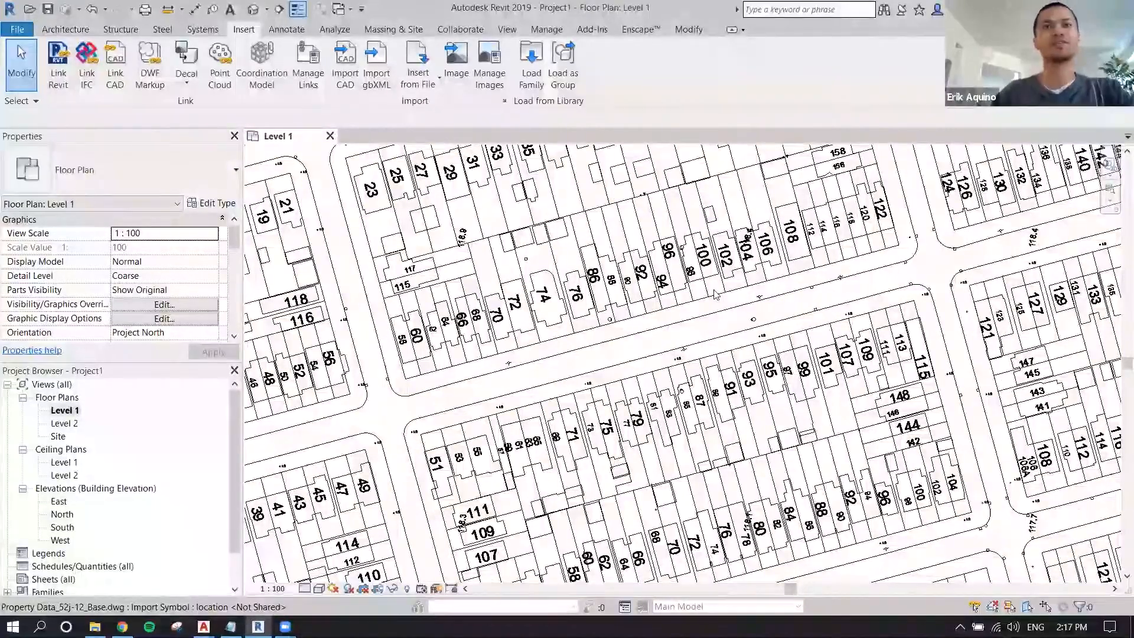
pyautogui.scroll(-2, 715, 294)
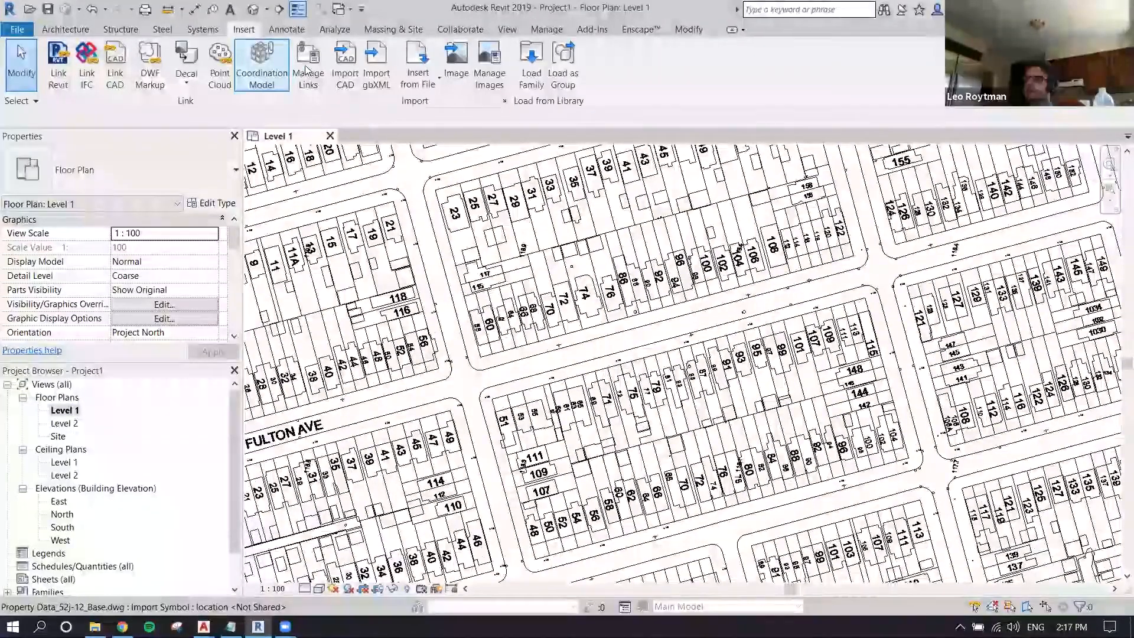
# - Start reloading the Property Data_52j-12_Base.dwg CAD link from a different file and move the file browser clear of the webcam area
pyautogui.click(307, 70)
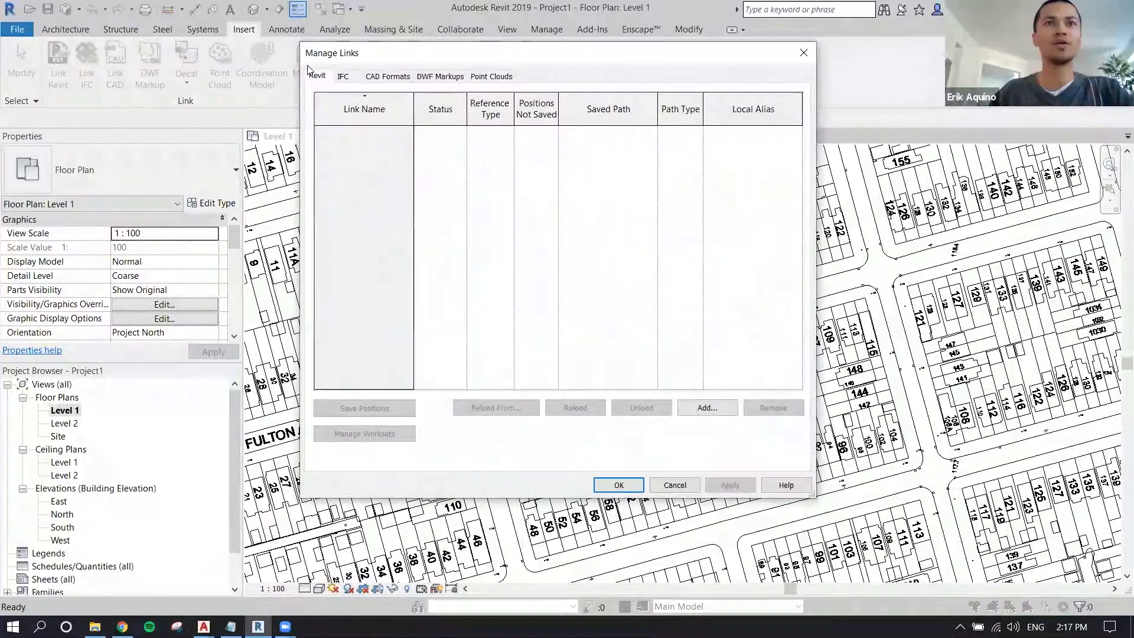
pyautogui.click(385, 77)
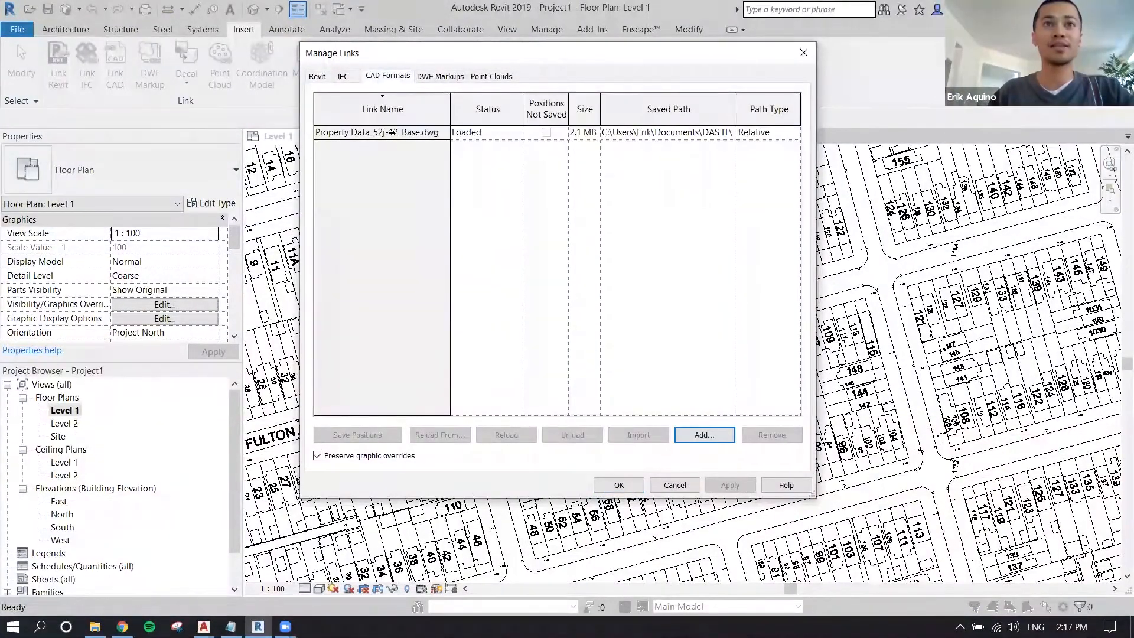
pyautogui.click(392, 132)
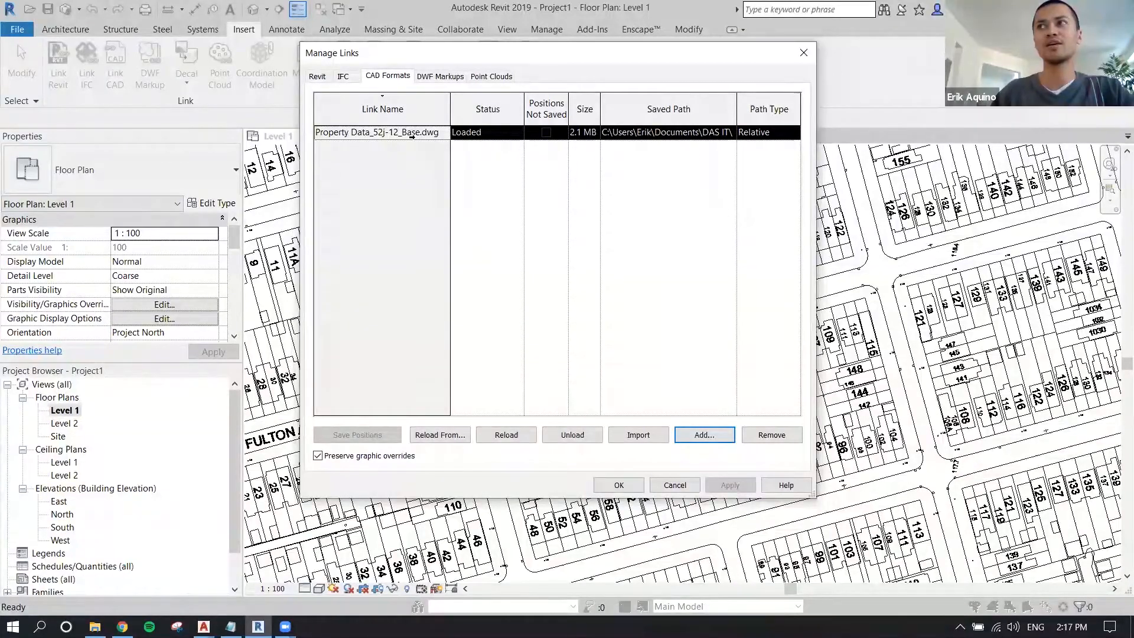
pyautogui.click(440, 435)
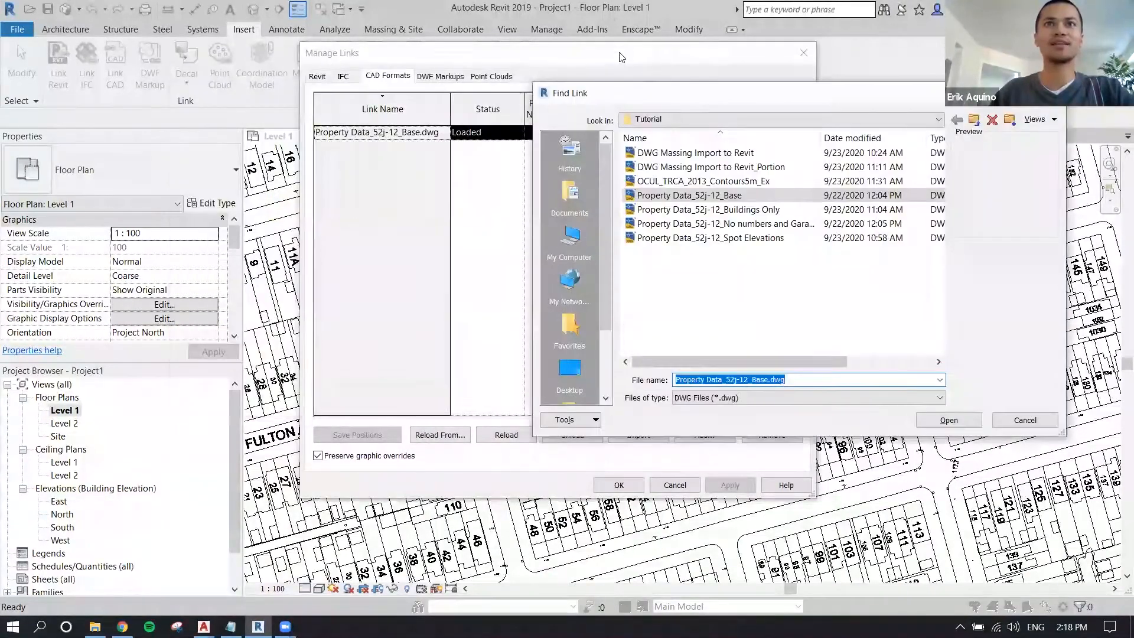
pyautogui.click(574, 57)
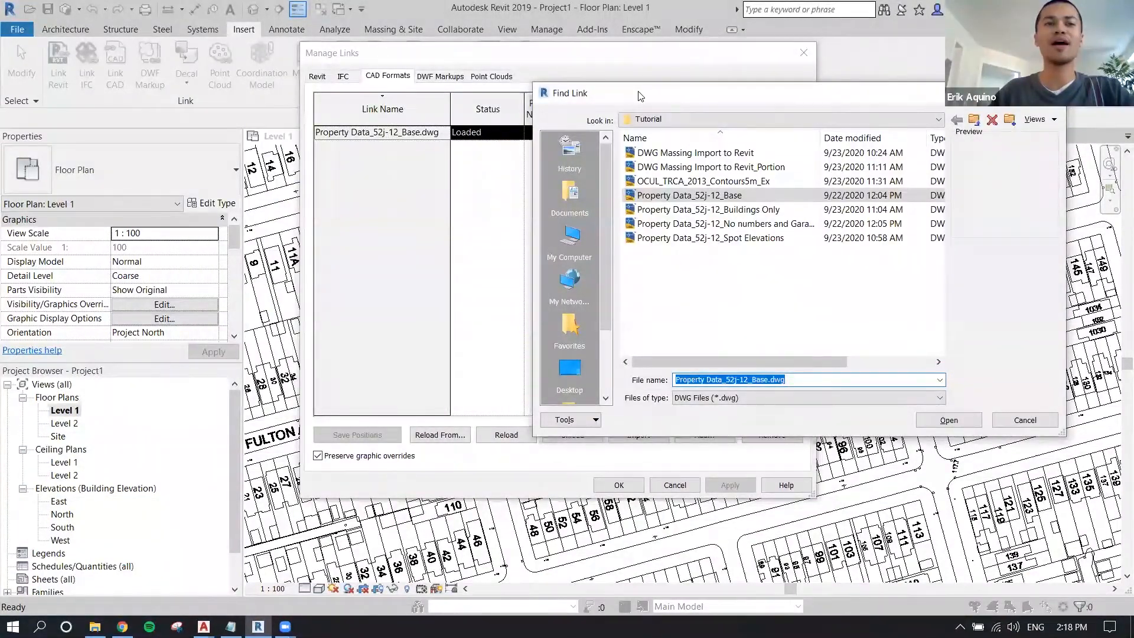
pyautogui.moveTo(640, 95); pyautogui.dragTo(328, 74)
# - Switch to AutoCAD to look at the Property Data_52j-12_Buildings Only drawing, and return to the Revit file browser
pyautogui.moveTo(203, 626)
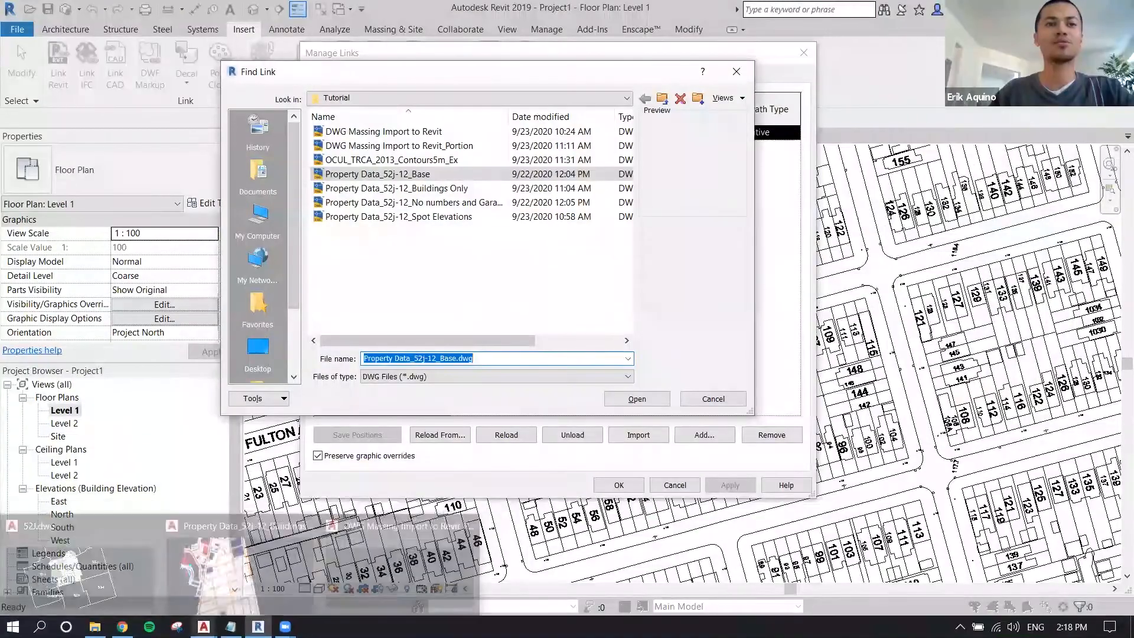
pyautogui.click(243, 561)
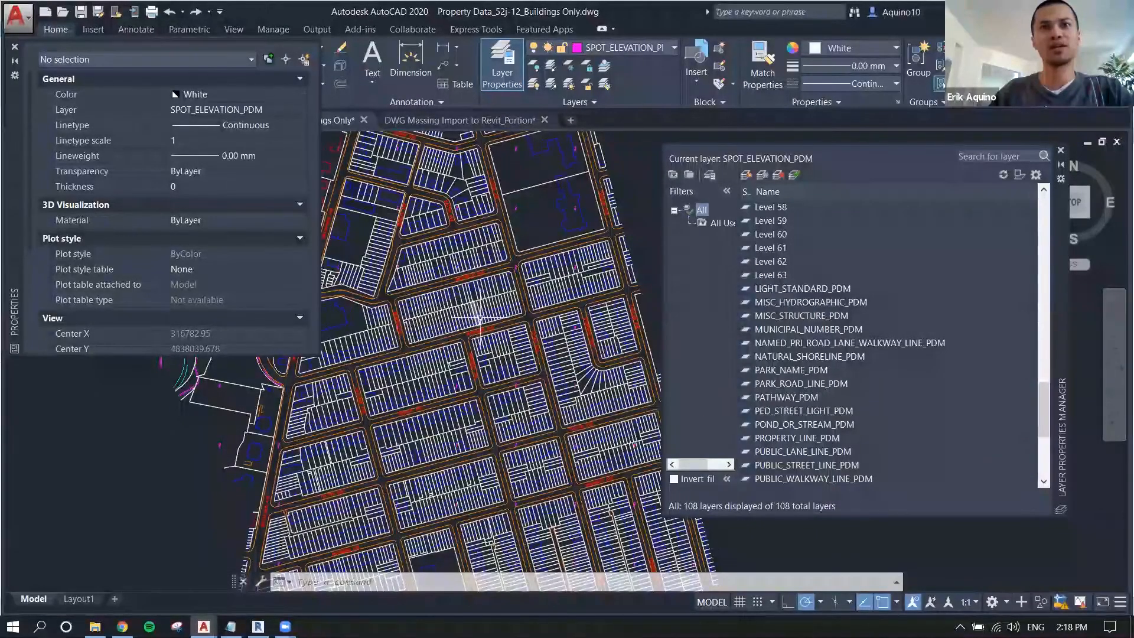
pyautogui.moveTo(204, 625)
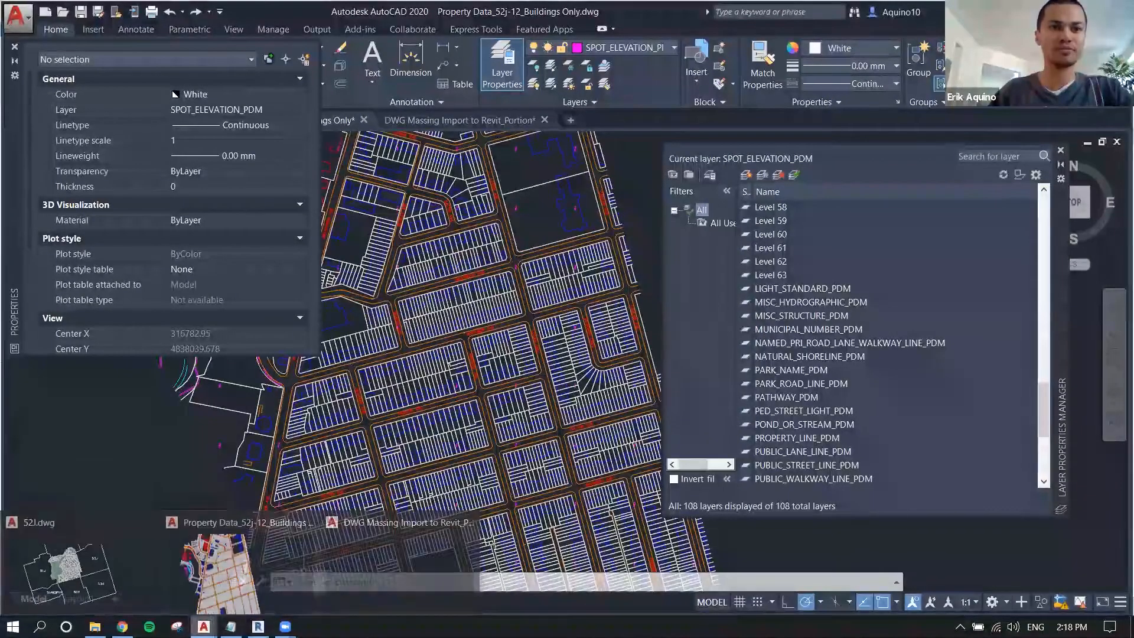
pyautogui.click(259, 627)
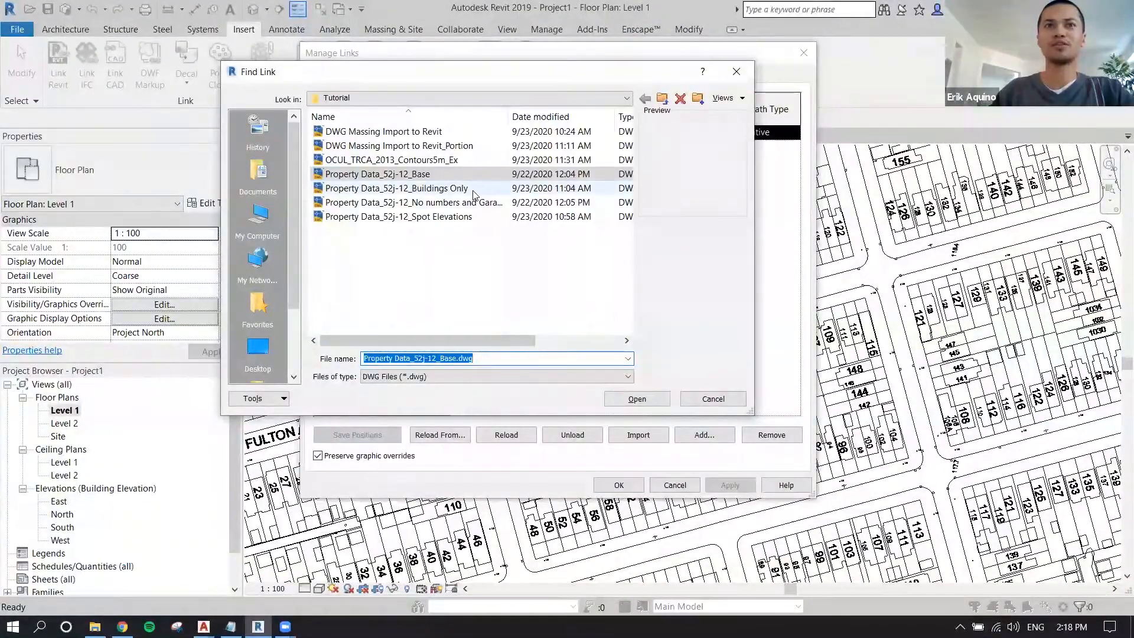
# - Repoint the base CAD link to the Property Data_52j-12_Spot Elevations drawing and accept the link changes
pyautogui.click(492, 189)
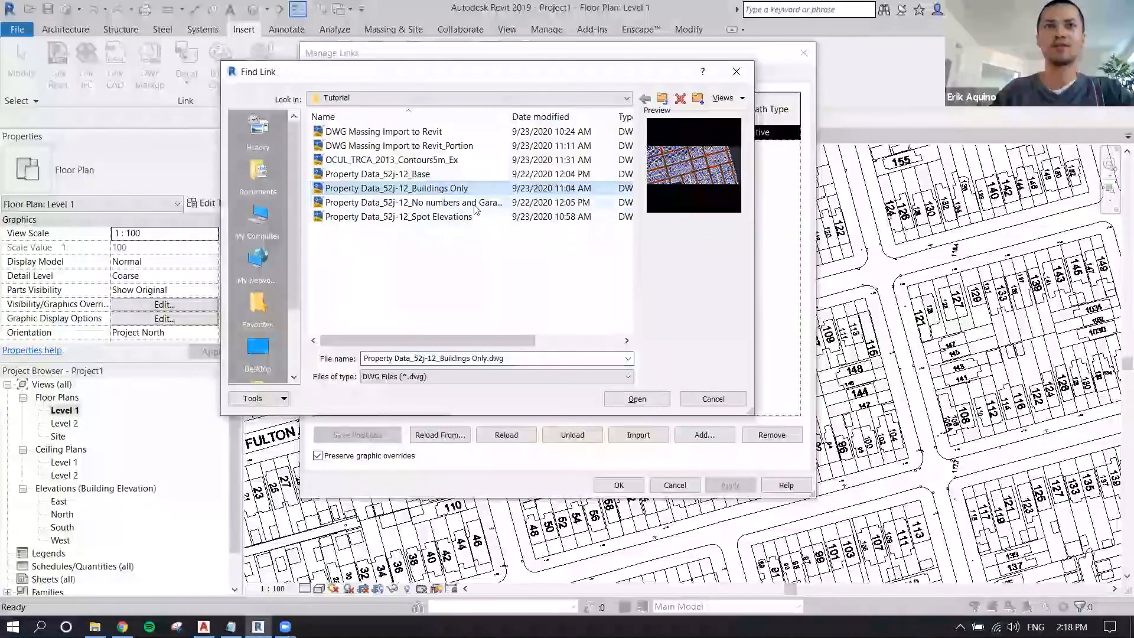
pyautogui.click(480, 202)
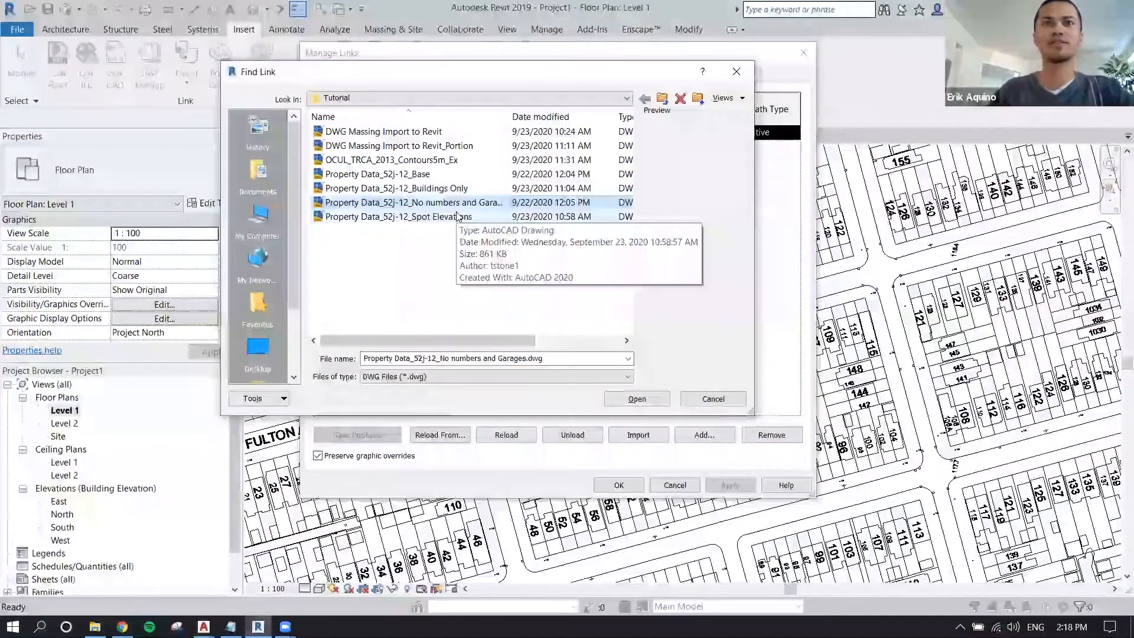
pyautogui.click(456, 218)
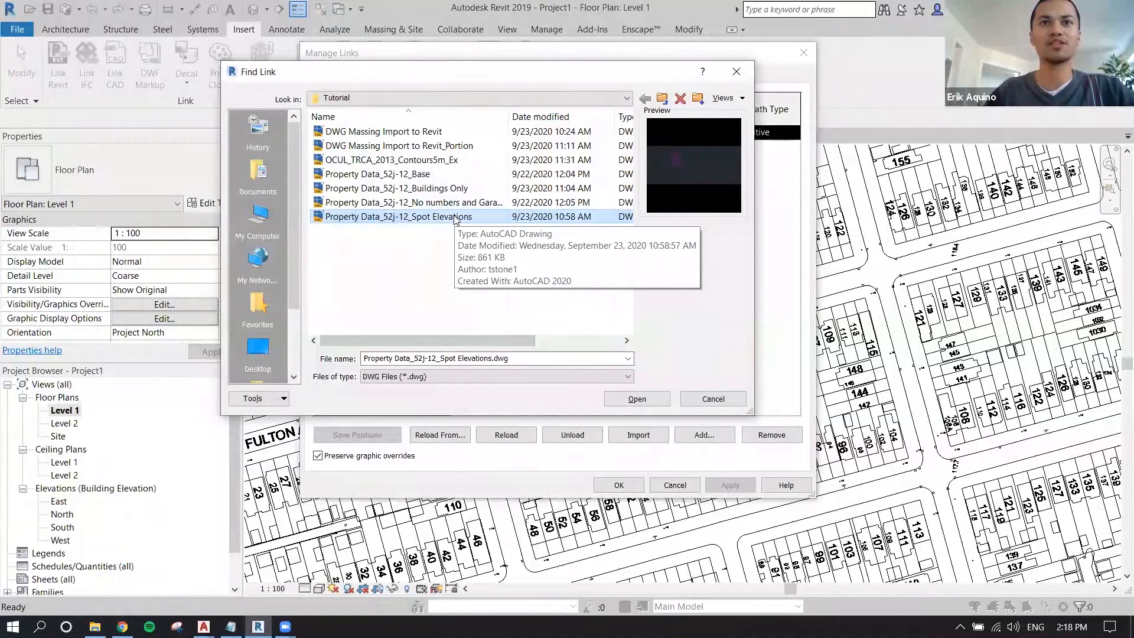
pyautogui.click(621, 401)
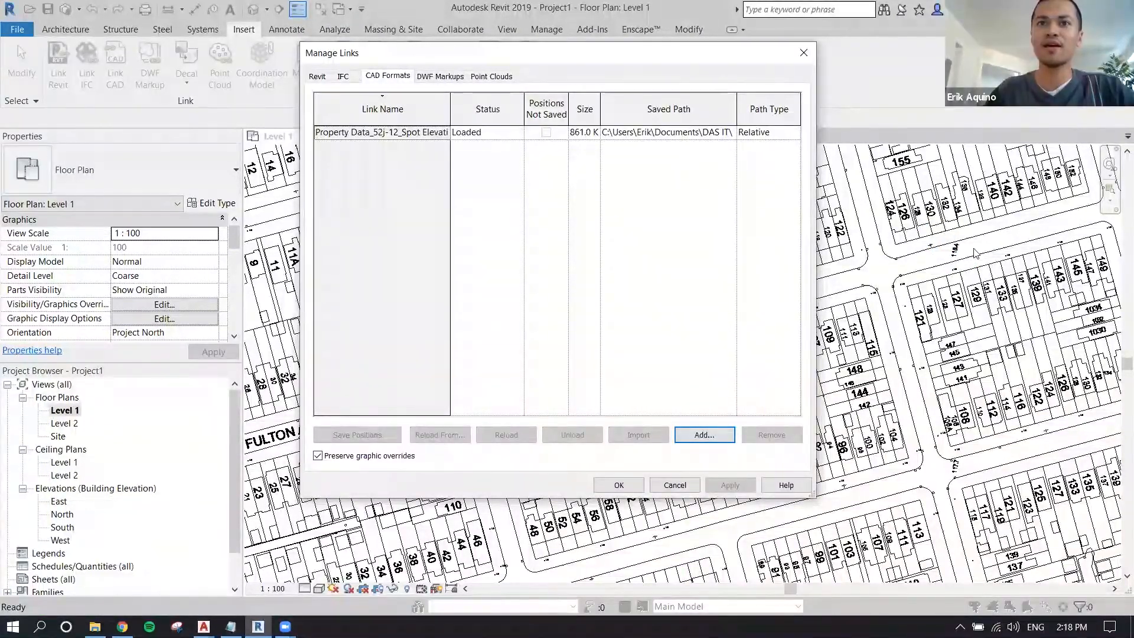
pyautogui.click(618, 485)
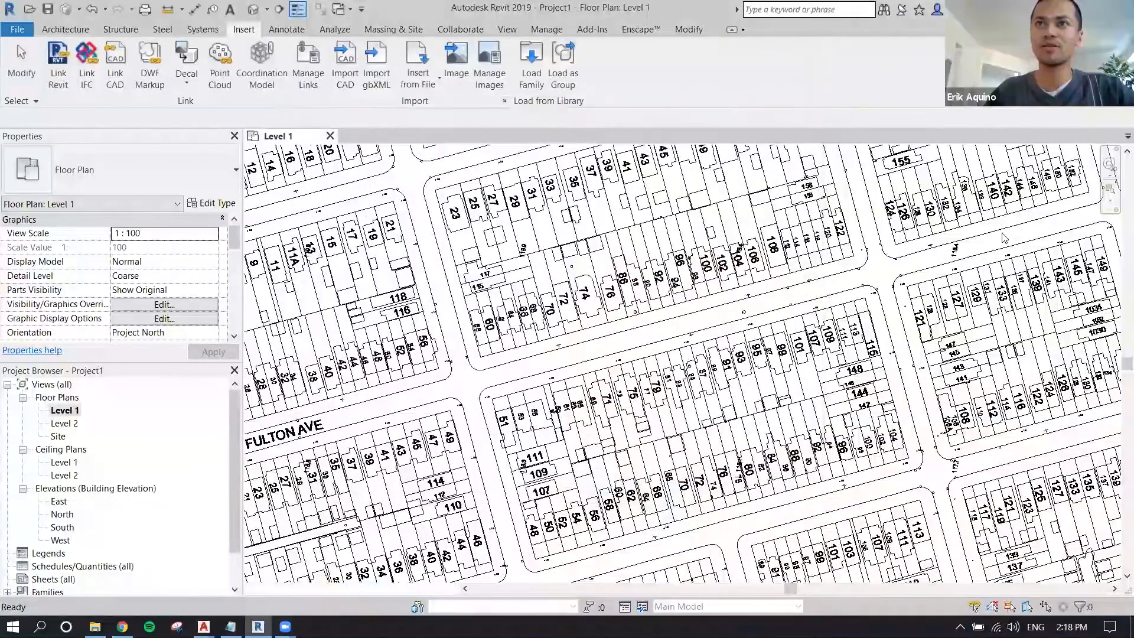
# - Delete the linked drawing from Level 1 and link Property Data_52j-12_Spot Elevations.dwg anew with Visible layers, meter units and Auto - Origin to Origin positioning
pyautogui.click(965, 236)
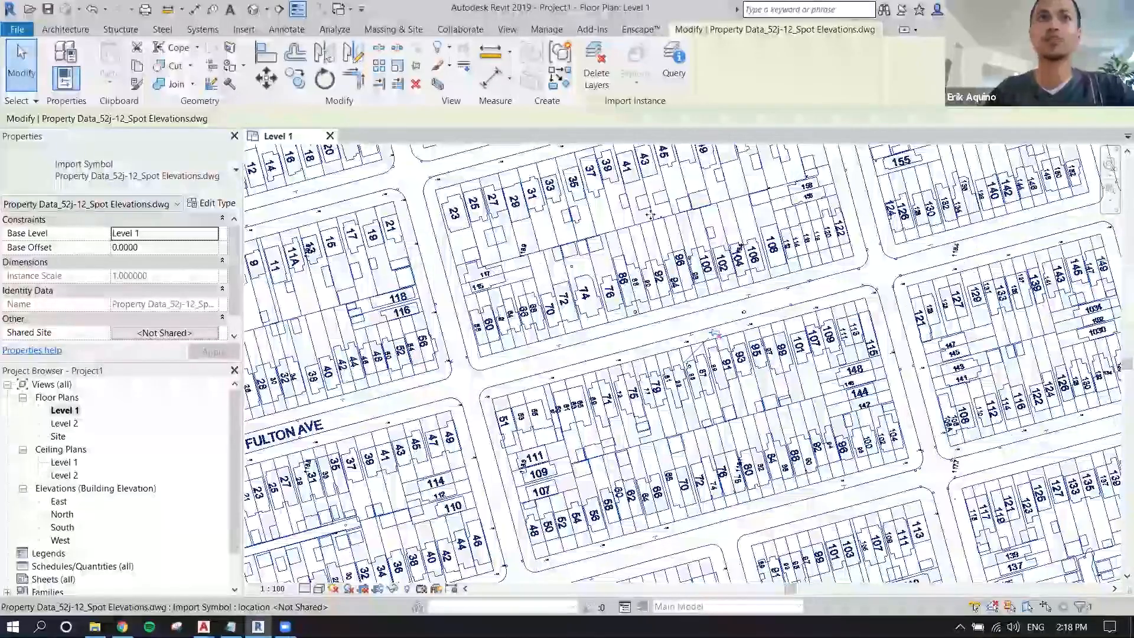
pyautogui.press('Delete')
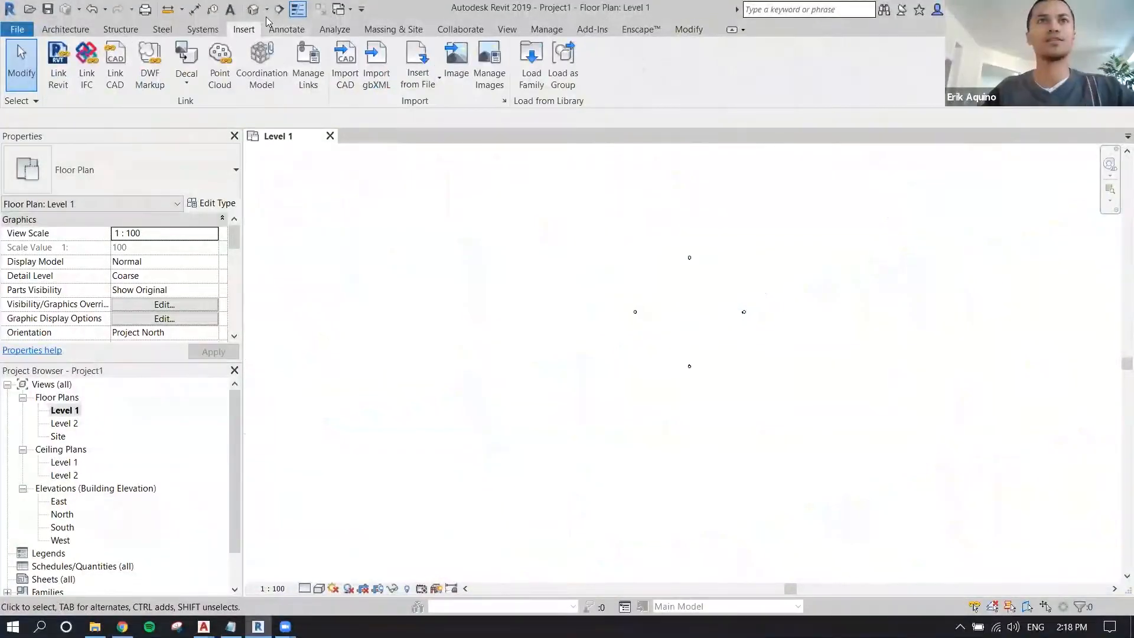
pyautogui.click(116, 64)
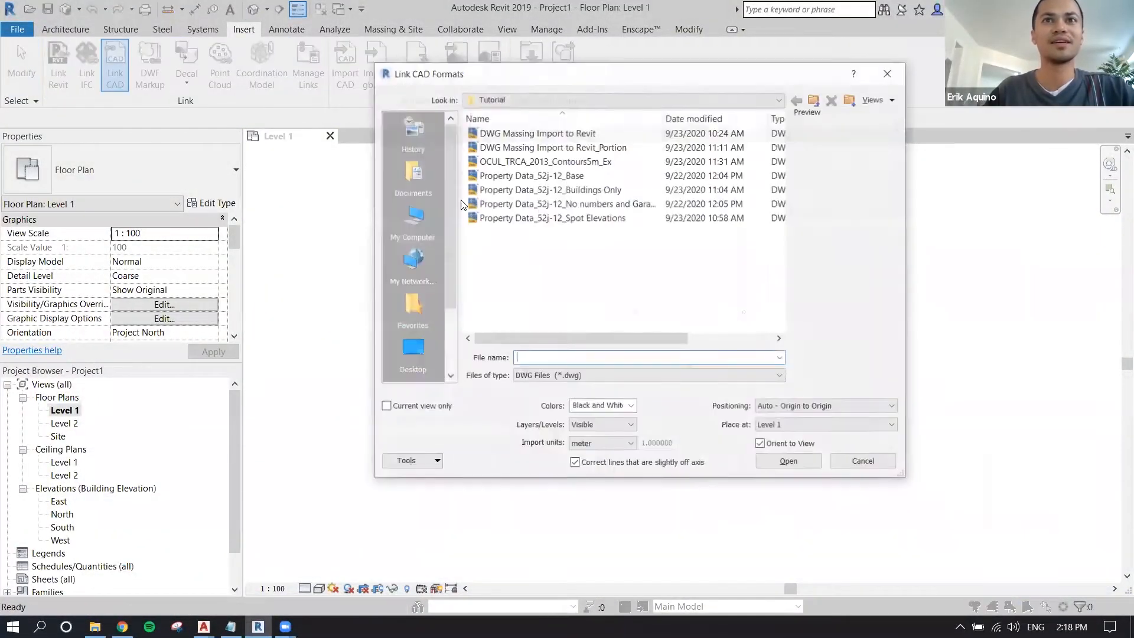
pyautogui.click(539, 189)
pyautogui.click(555, 217)
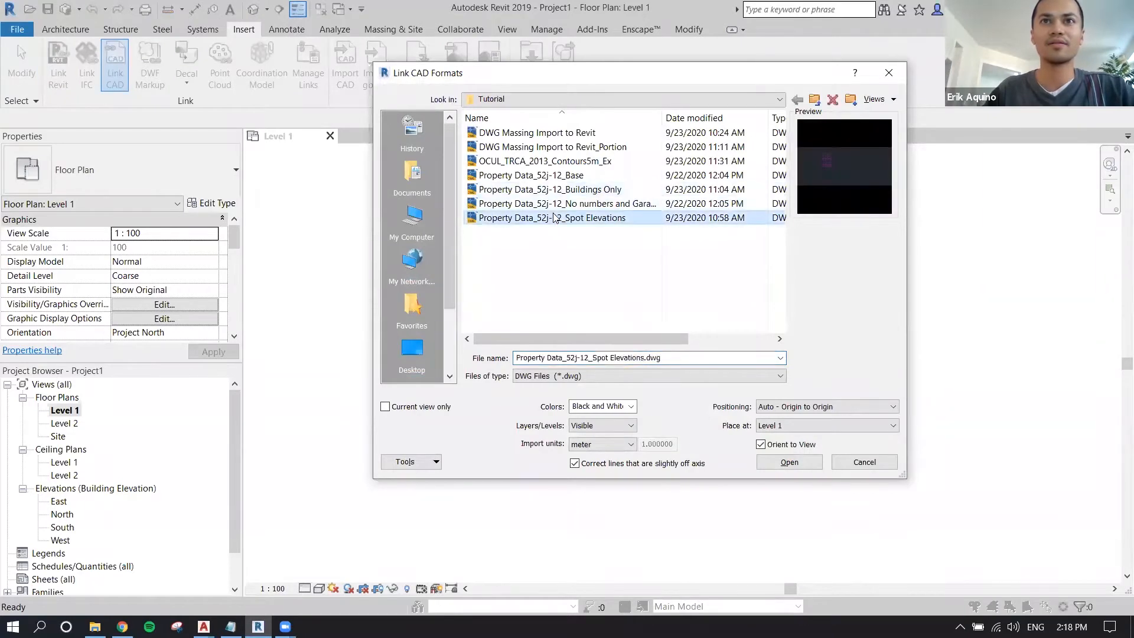
pyautogui.click(591, 426)
pyautogui.click(591, 448)
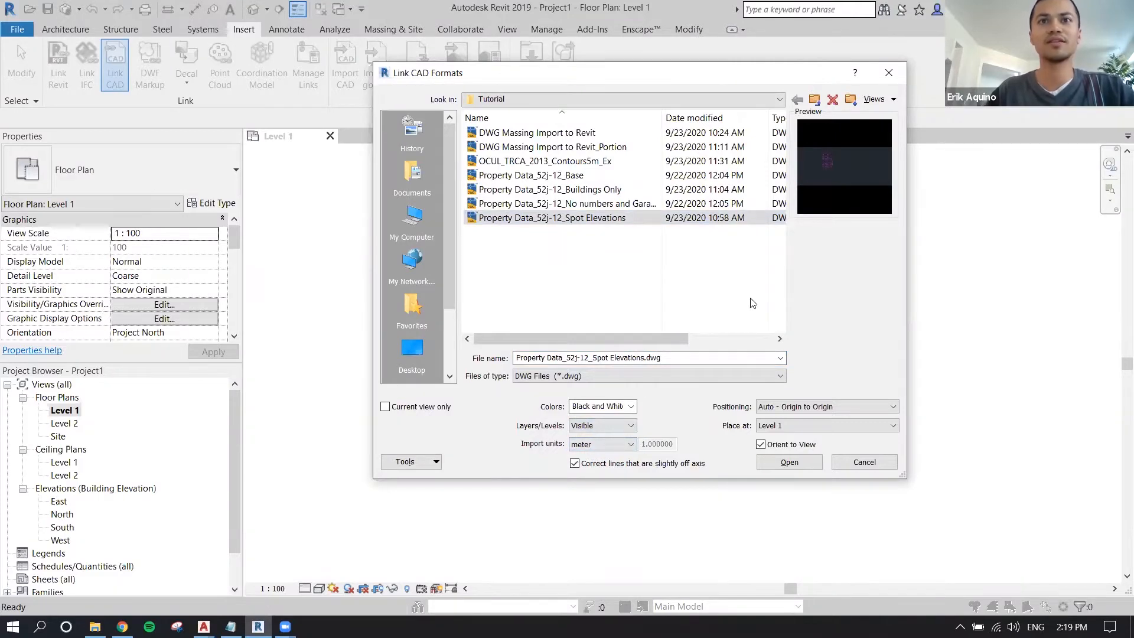
pyautogui.click(789, 463)
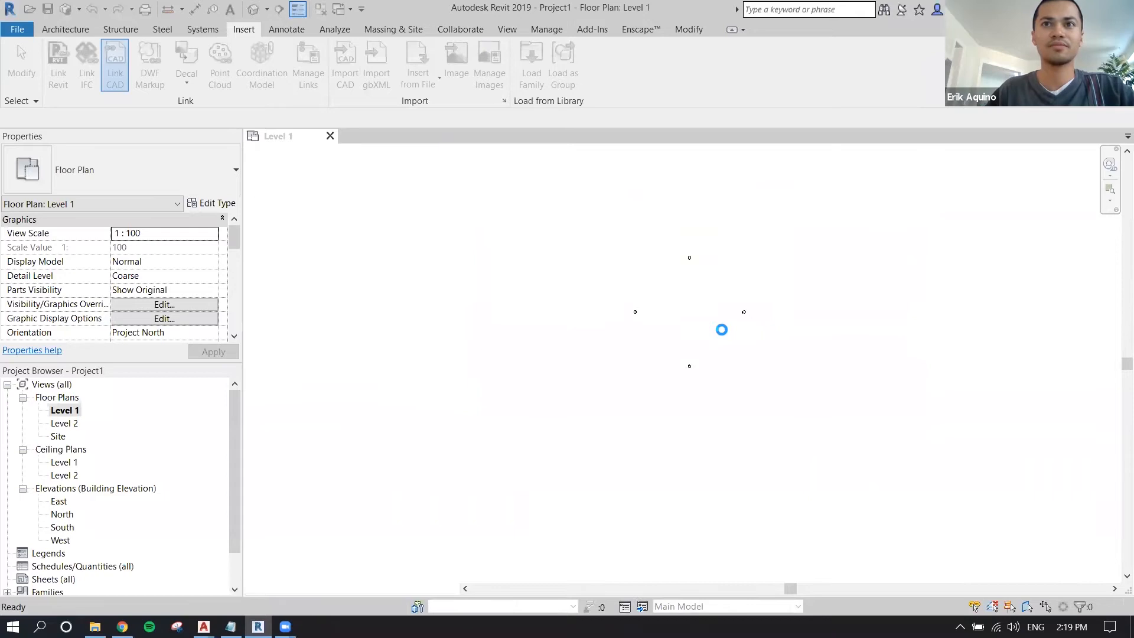
# - Inspect the linked spot elevation points in the Level 1 plan and select the linked drawing
pyautogui.scroll(-3, 687, 319)
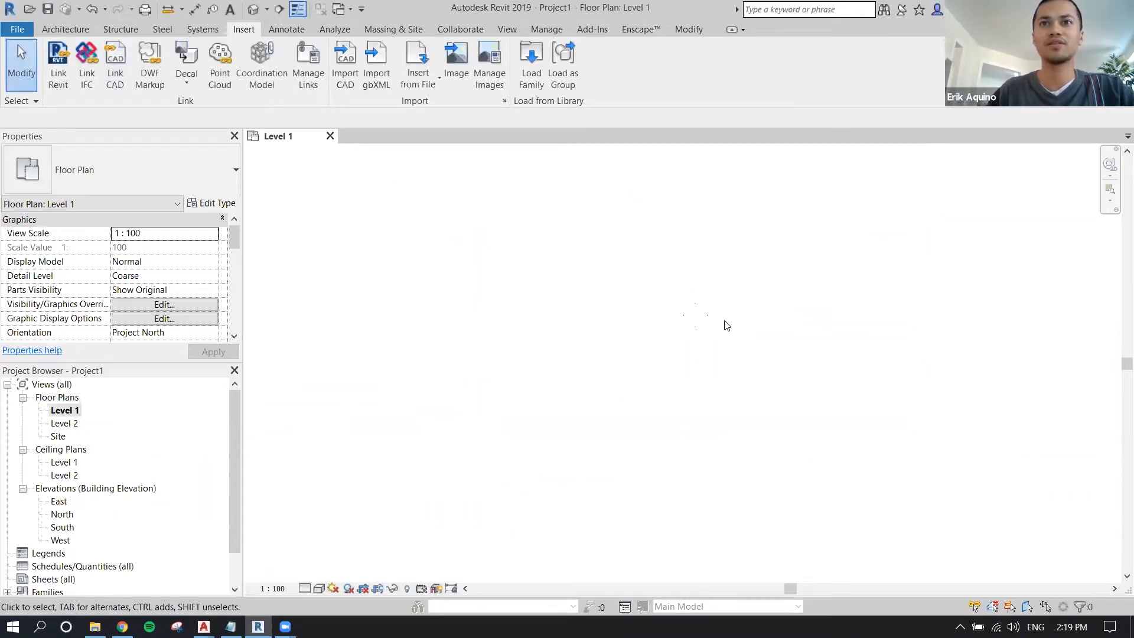
pyautogui.scroll(4, 700, 260)
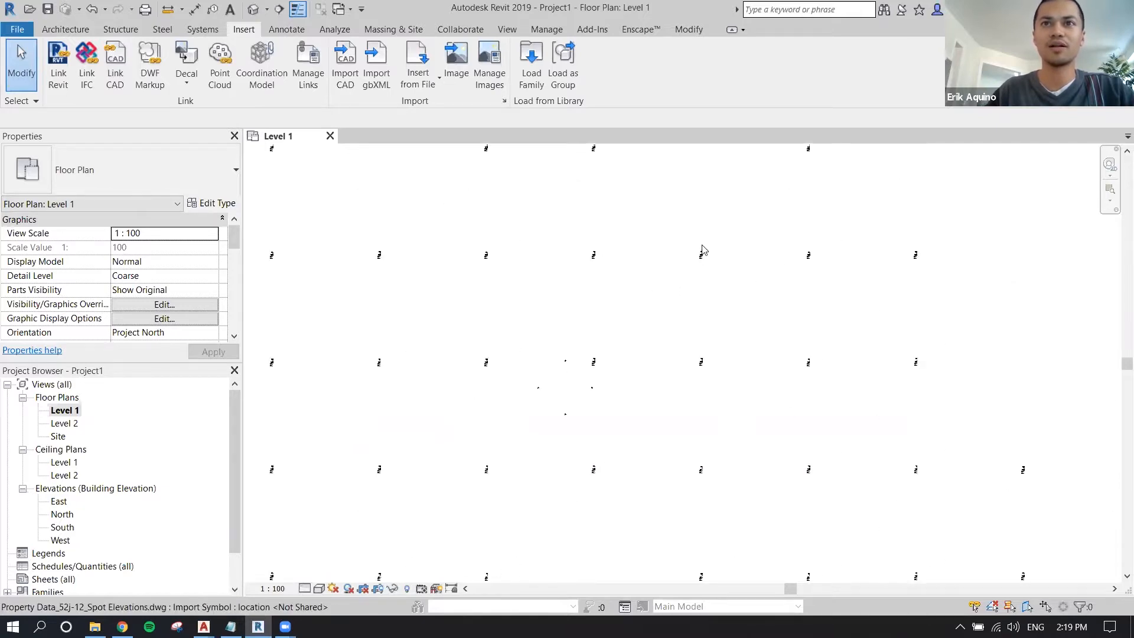
pyautogui.scroll(2, 702, 260)
pyautogui.click(699, 272)
pyautogui.scroll(-3, 699, 272)
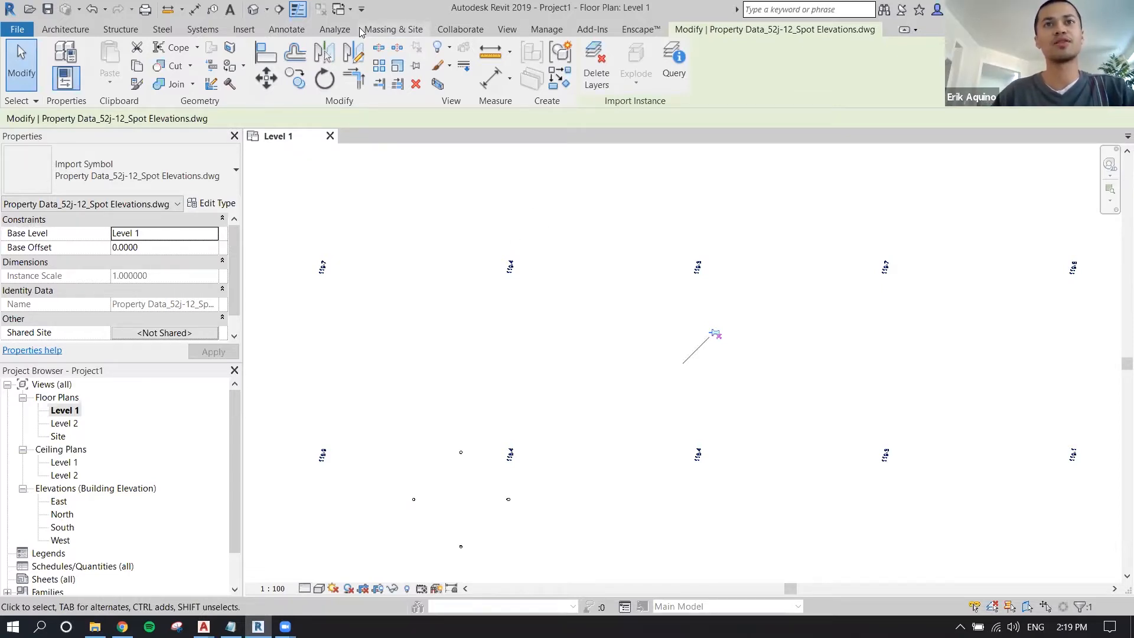
# - Try to reload the Spot Elevations CAD link from Property Data_52j-12_No numbers and Garages.dwg, accept the change, and undo it
pyautogui.click(244, 29)
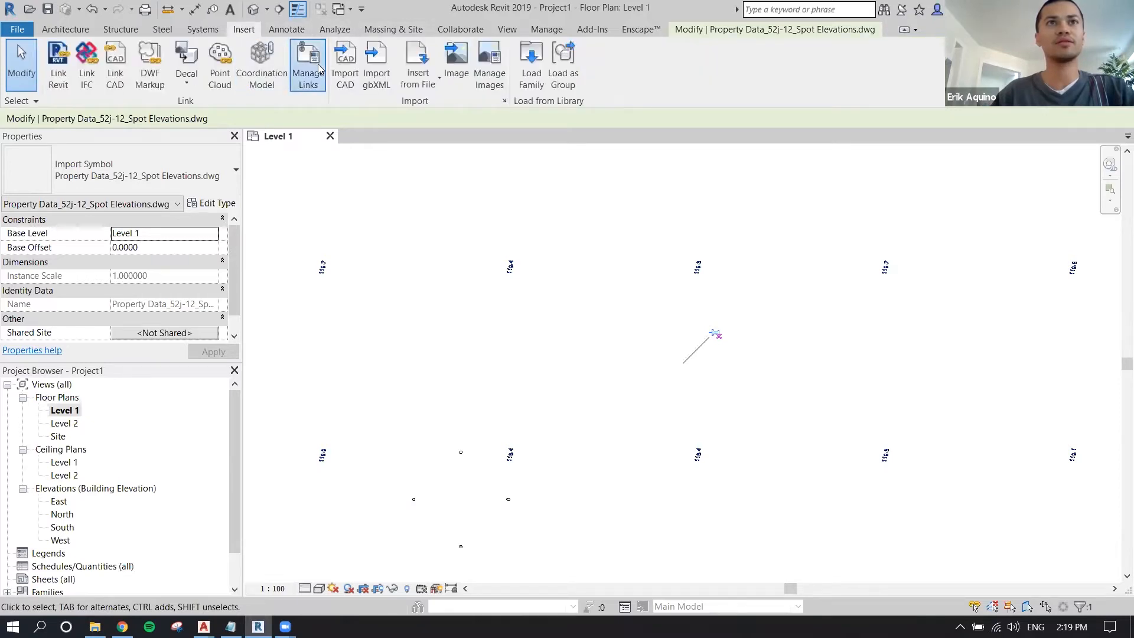
pyautogui.click(305, 62)
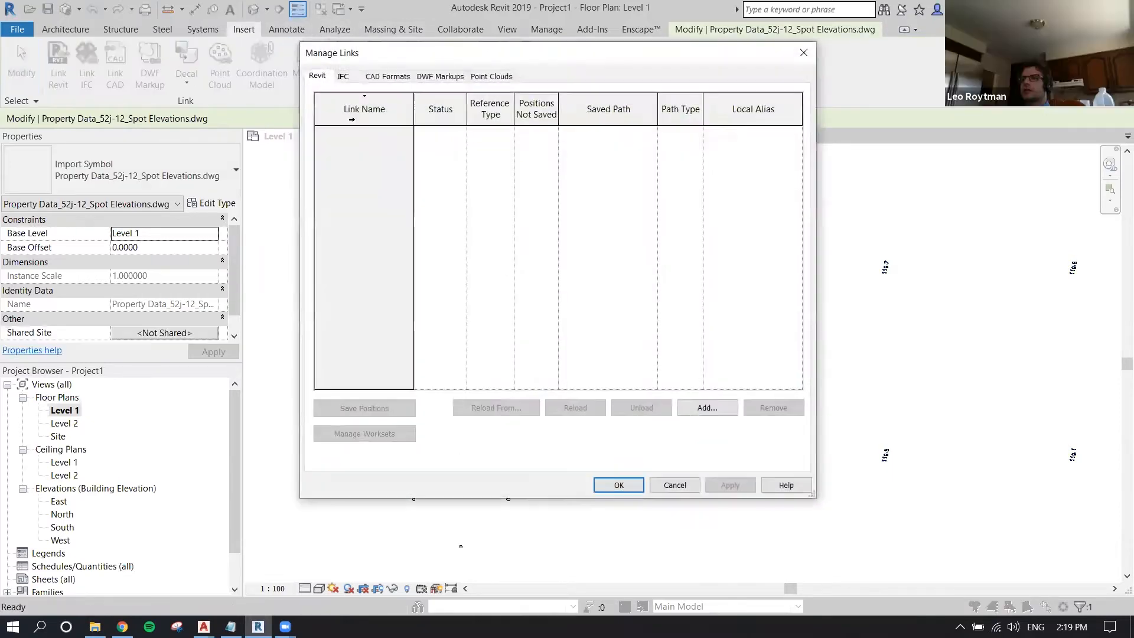
pyautogui.click(390, 76)
pyautogui.click(420, 131)
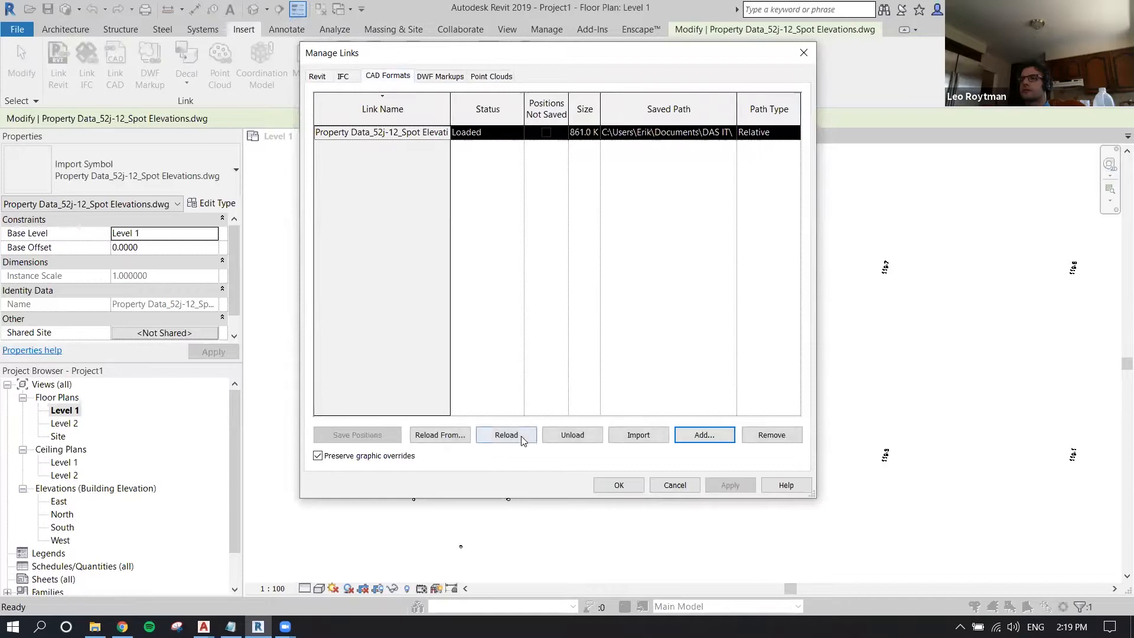
pyautogui.click(440, 435)
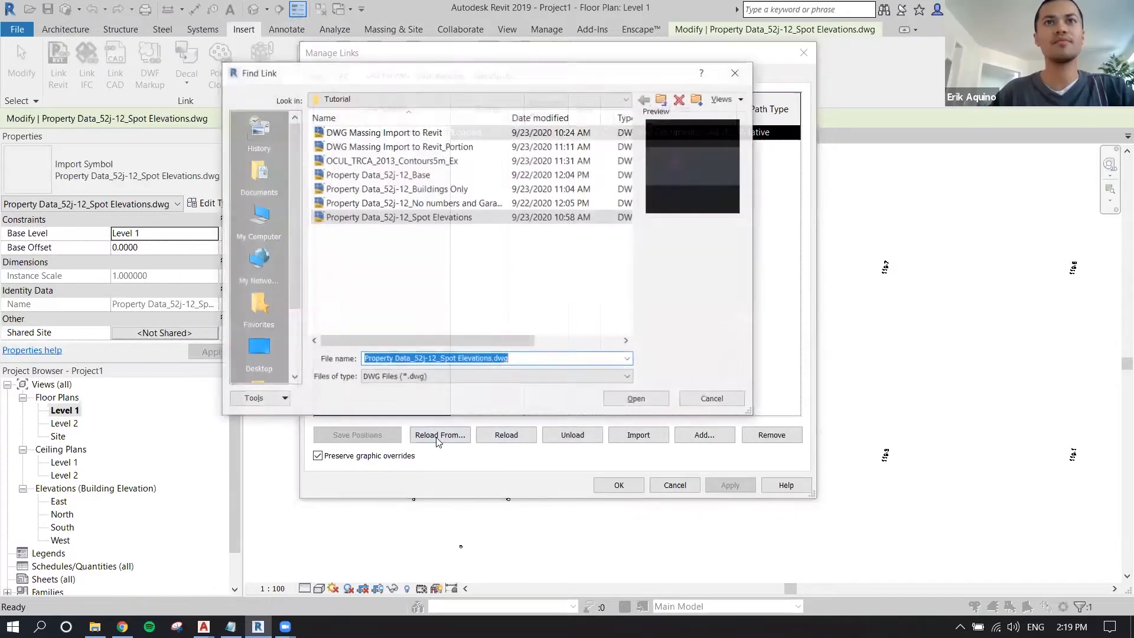
pyautogui.click(436, 203)
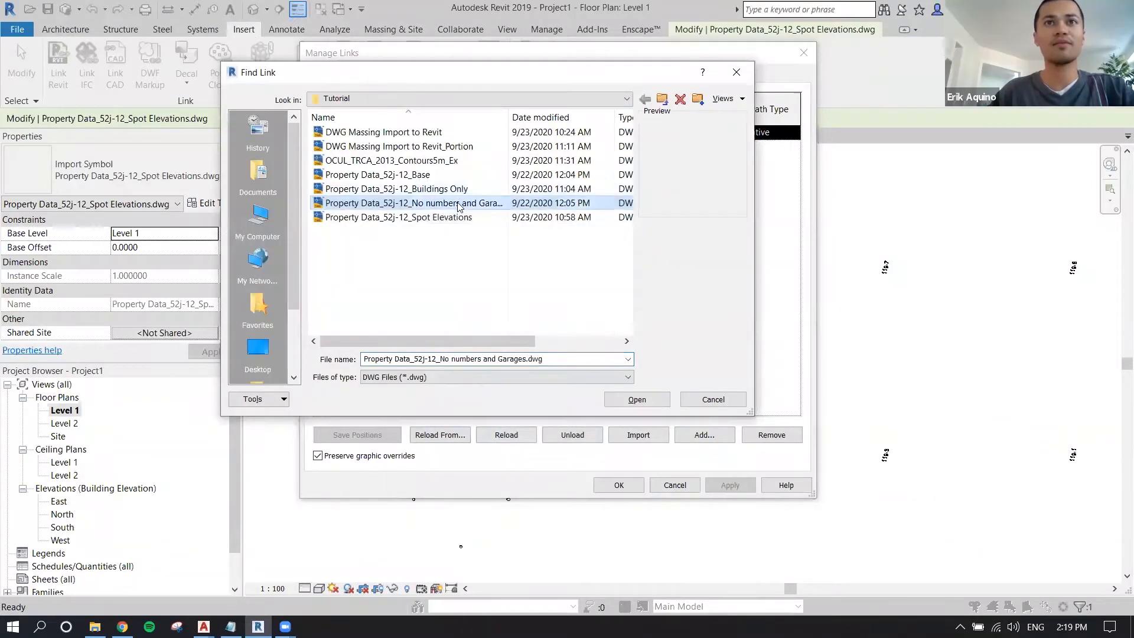
pyautogui.click(638, 401)
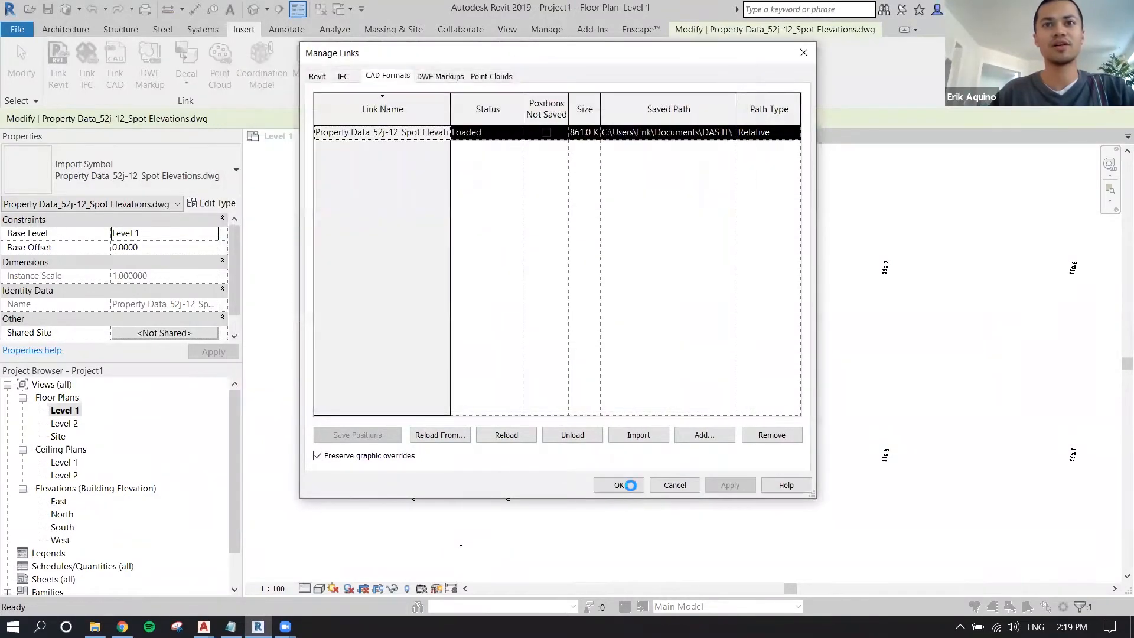
pyautogui.click(619, 485)
pyautogui.middleClick(602, 360)
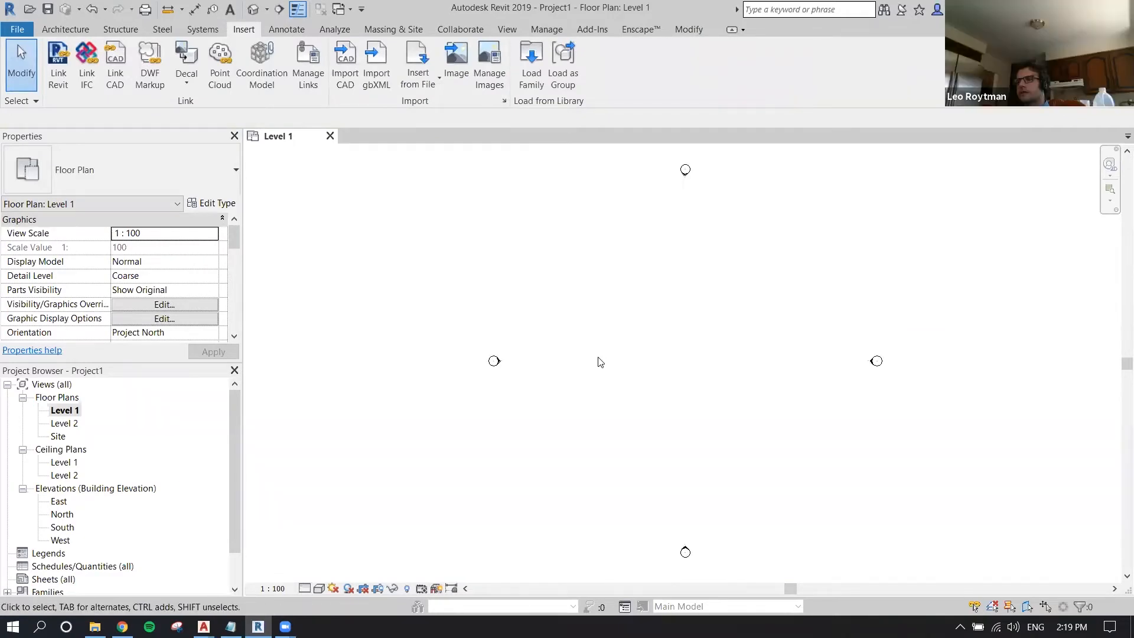
pyautogui.hotkey('ctrl', 'z')
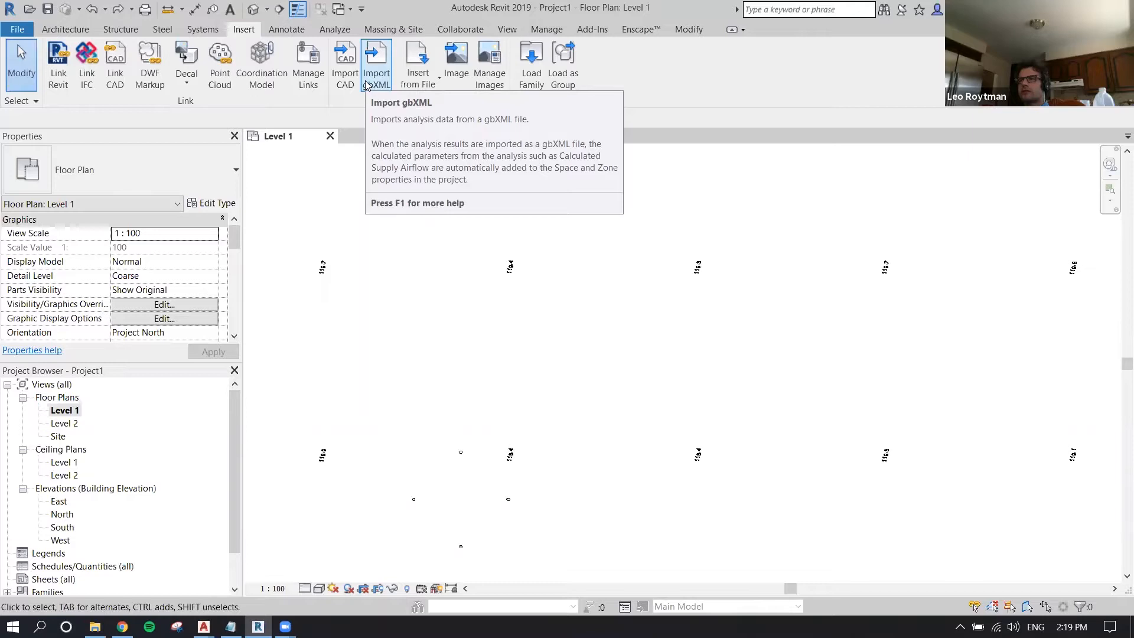
# - Try again to repoint the Spot Elevations link to the No numbers and Garages drawing and accept the link changes
pyautogui.click(308, 65)
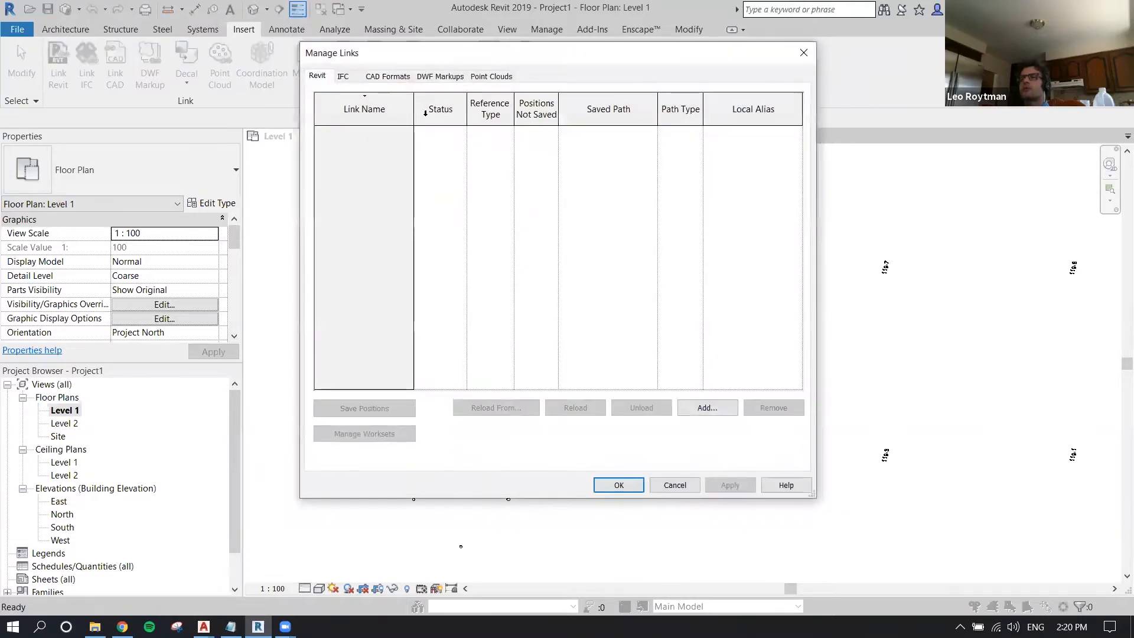
pyautogui.click(381, 79)
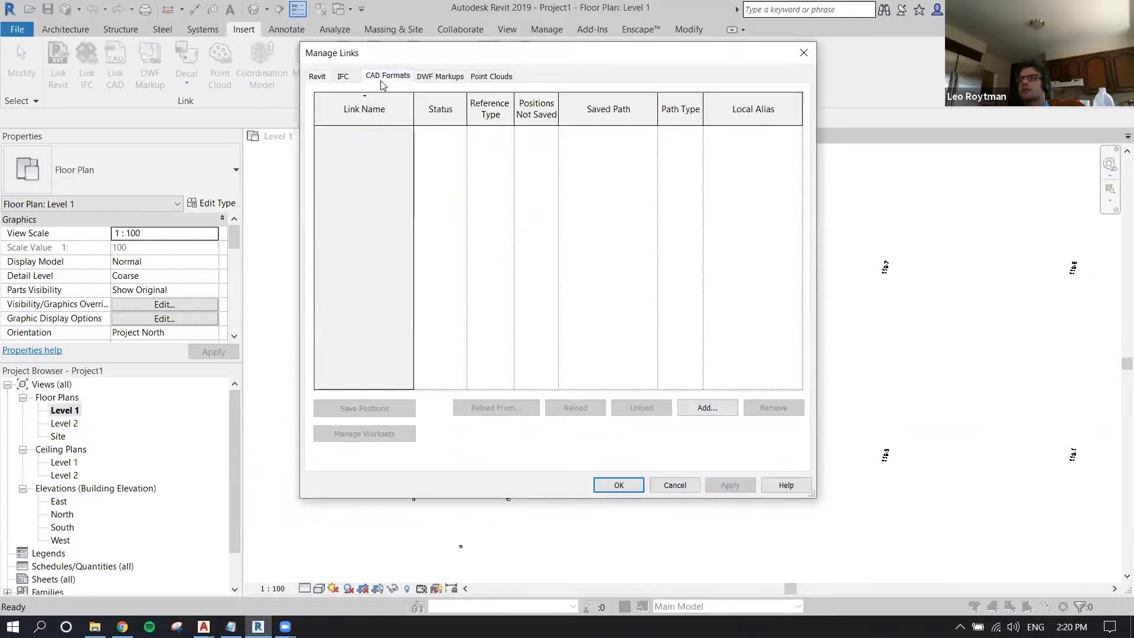
pyautogui.click(425, 133)
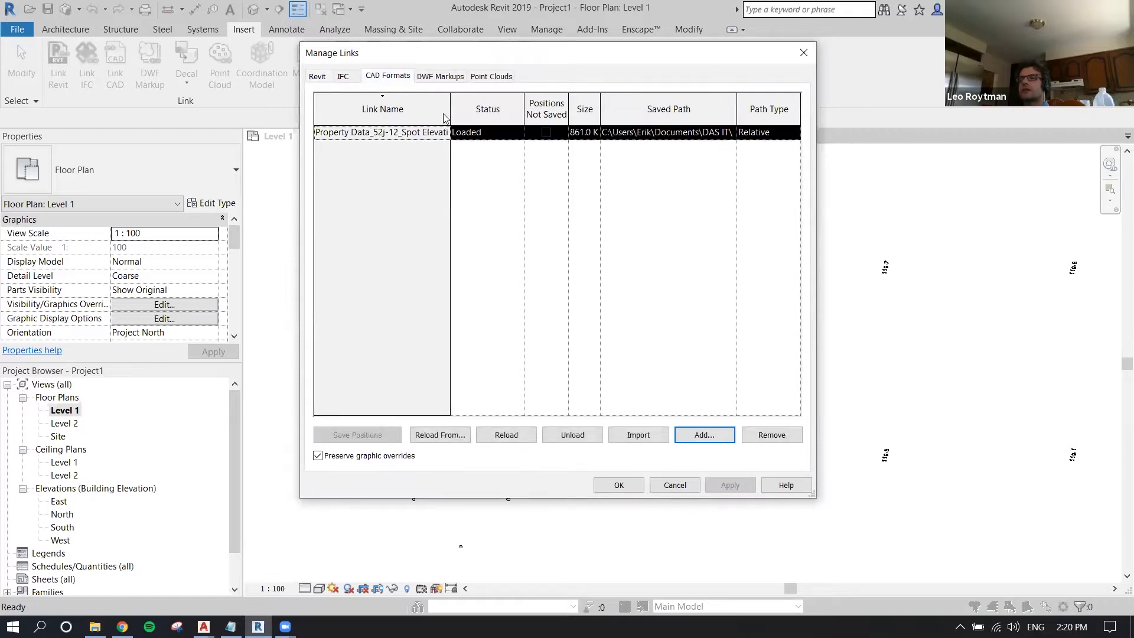
pyautogui.click(466, 440)
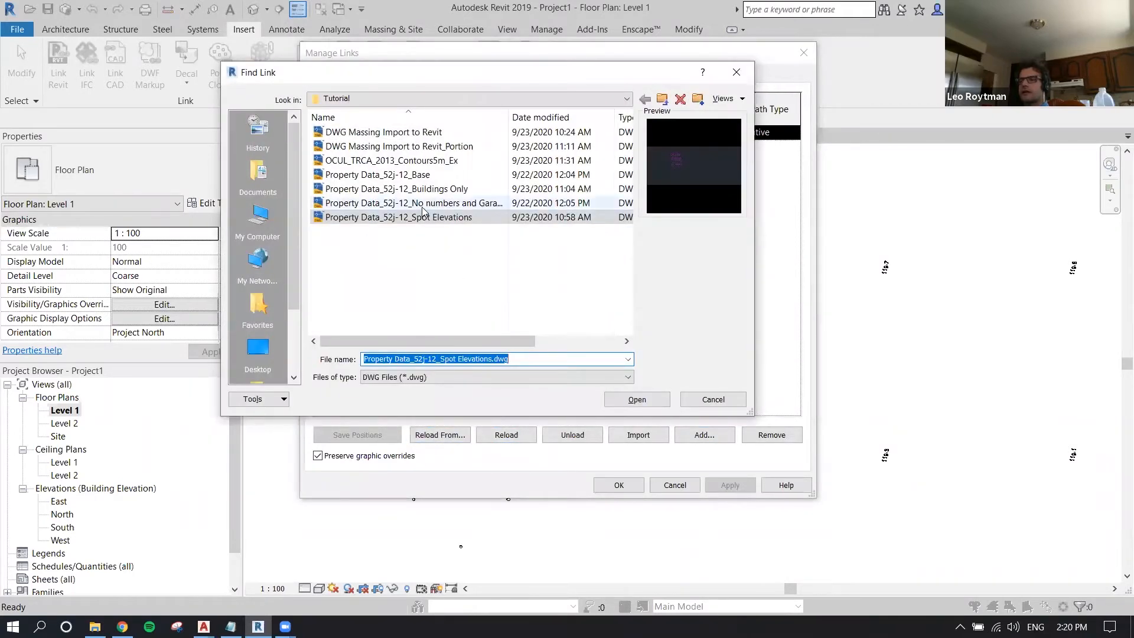
pyautogui.click(424, 203)
pyautogui.click(648, 404)
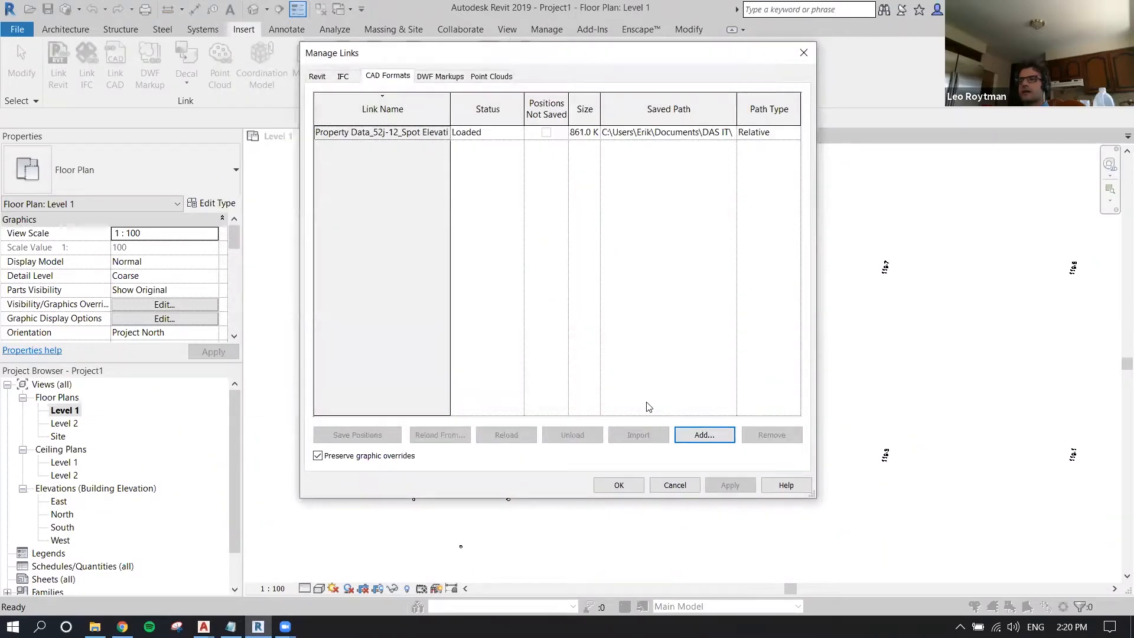
pyautogui.click(433, 132)
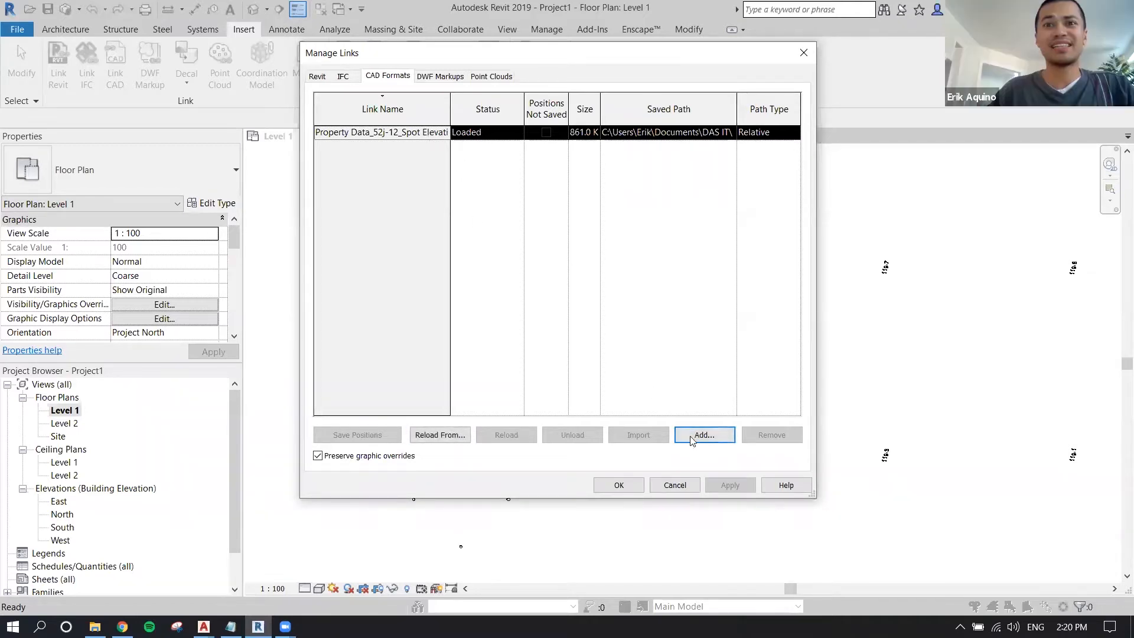
pyautogui.click(618, 485)
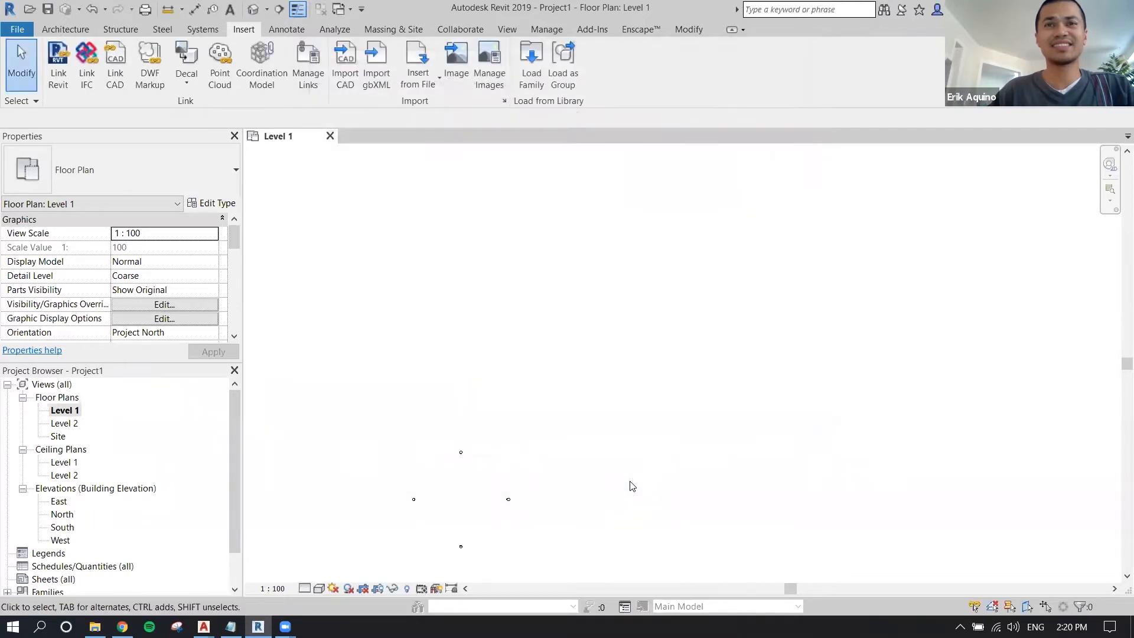
# - Check the project's CAD link list, cancel out of link management, and undo the link replacement
pyautogui.click(307, 65)
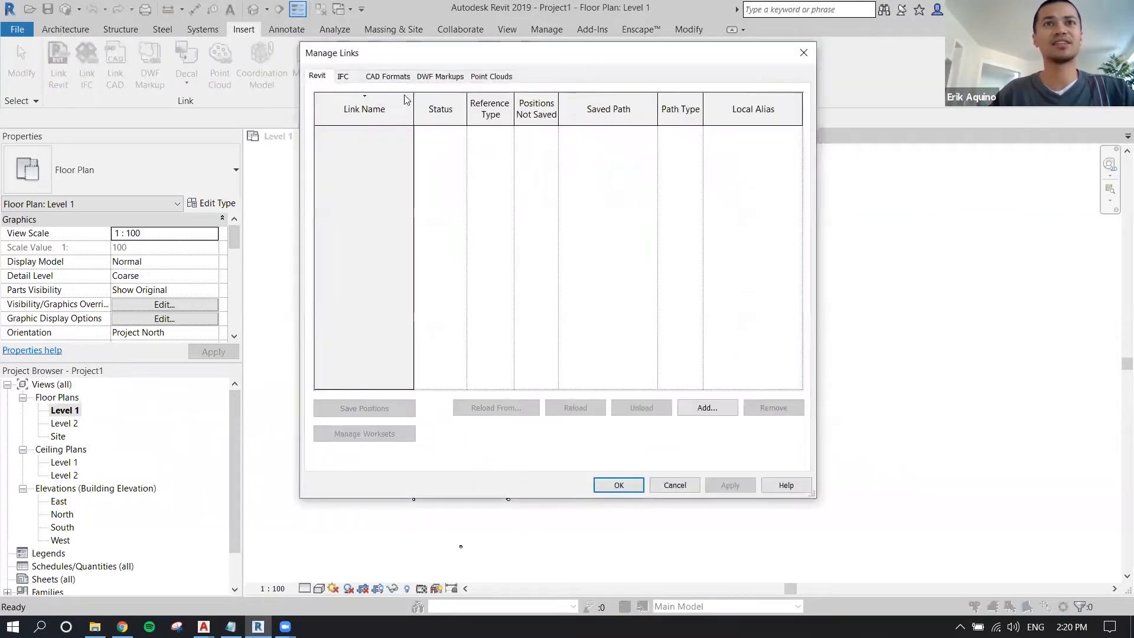
pyautogui.click(379, 77)
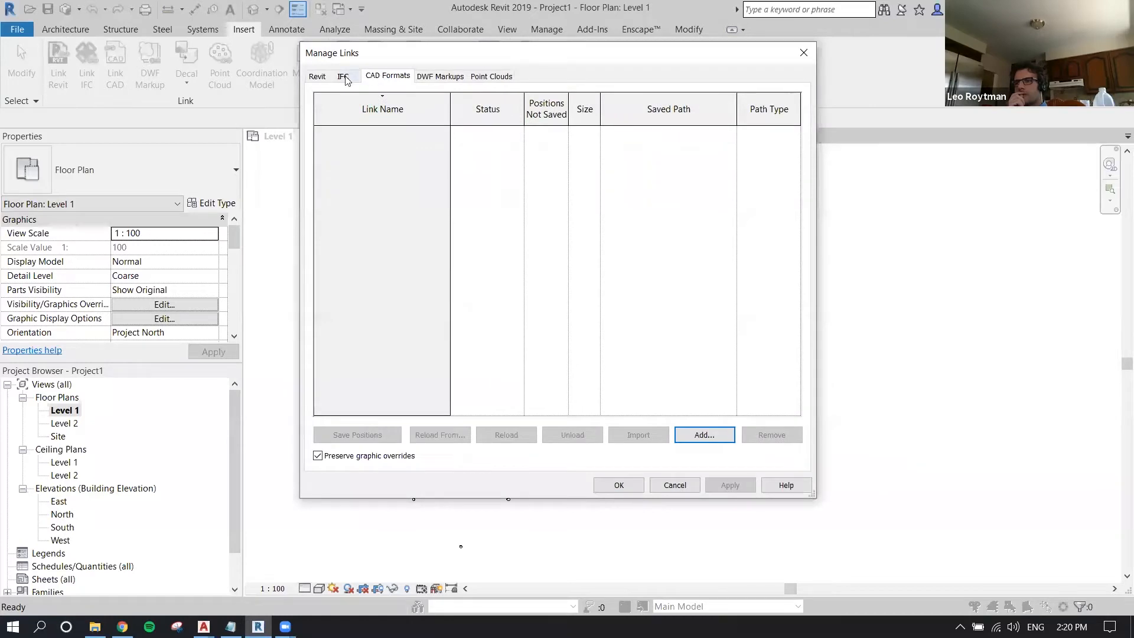
pyautogui.click(318, 76)
pyautogui.click(674, 485)
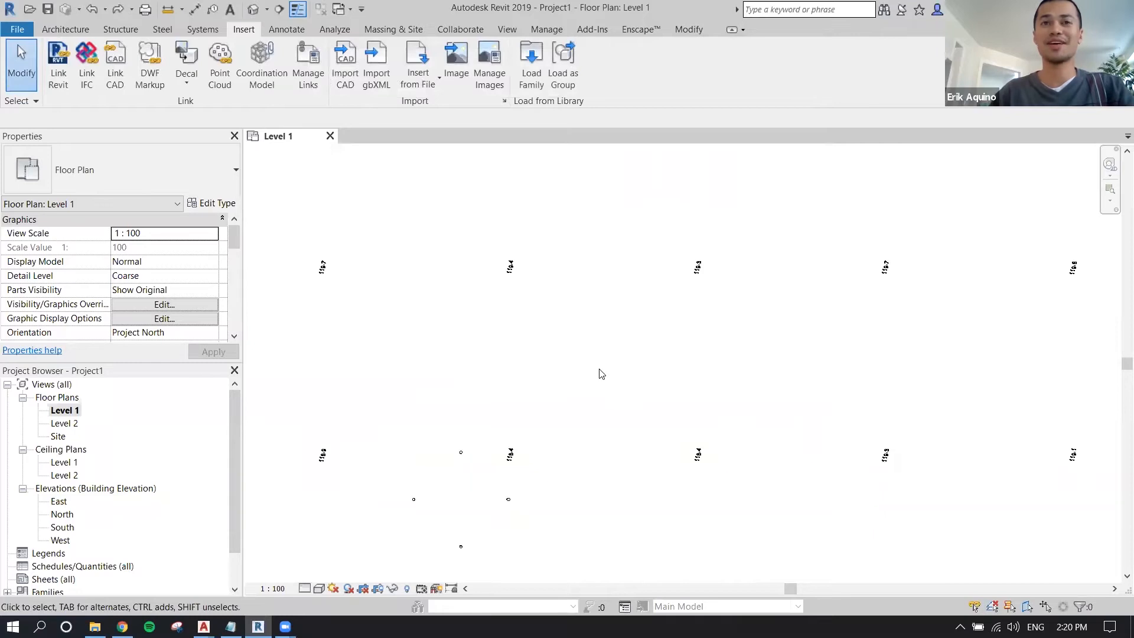
# - Add Property Data_52j-12_No numbers and Garages.dwg as a CAD link on Level 1 with Visible layers, meter units and Auto - Origin to Origin positioning
pyautogui.click(308, 65)
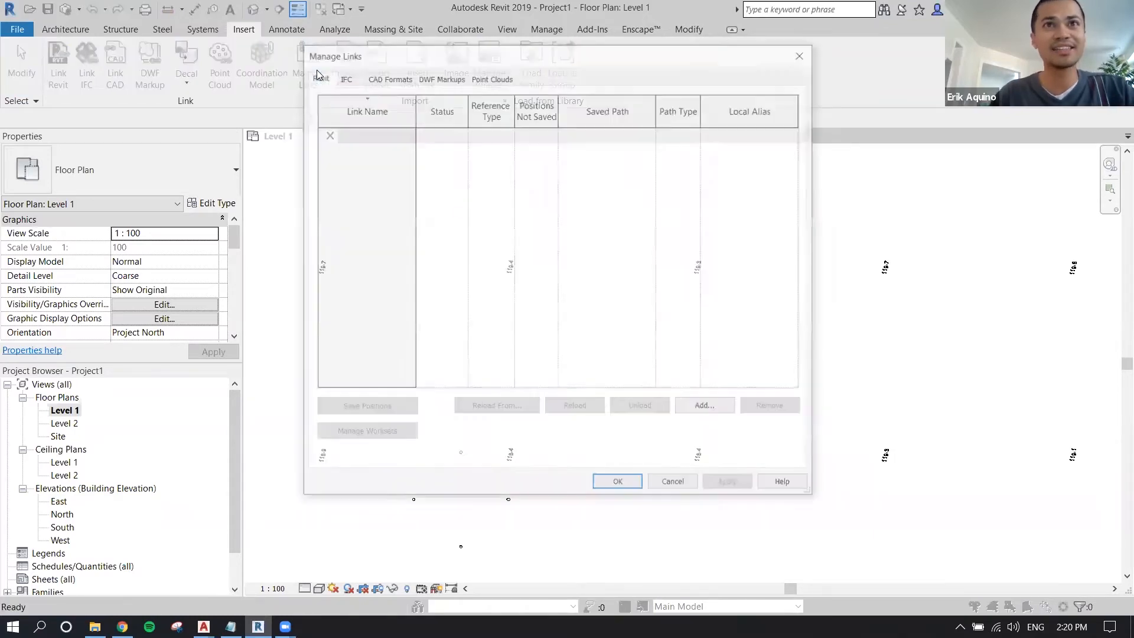
pyautogui.click(394, 81)
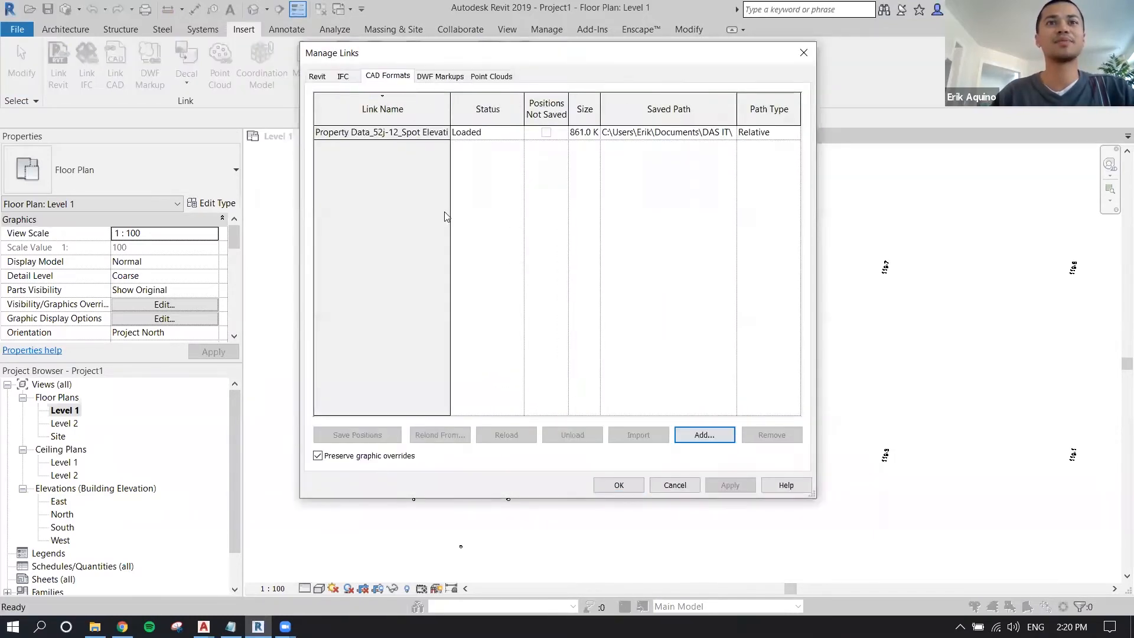
pyautogui.click(684, 435)
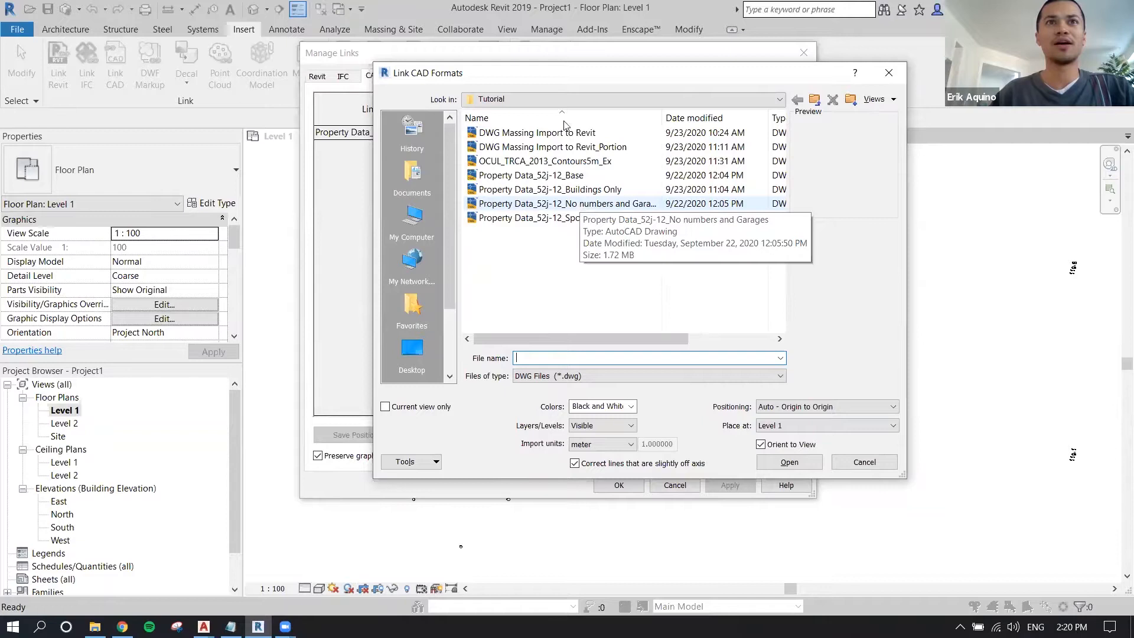
pyautogui.moveTo(502, 70); pyautogui.dragTo(437, 64)
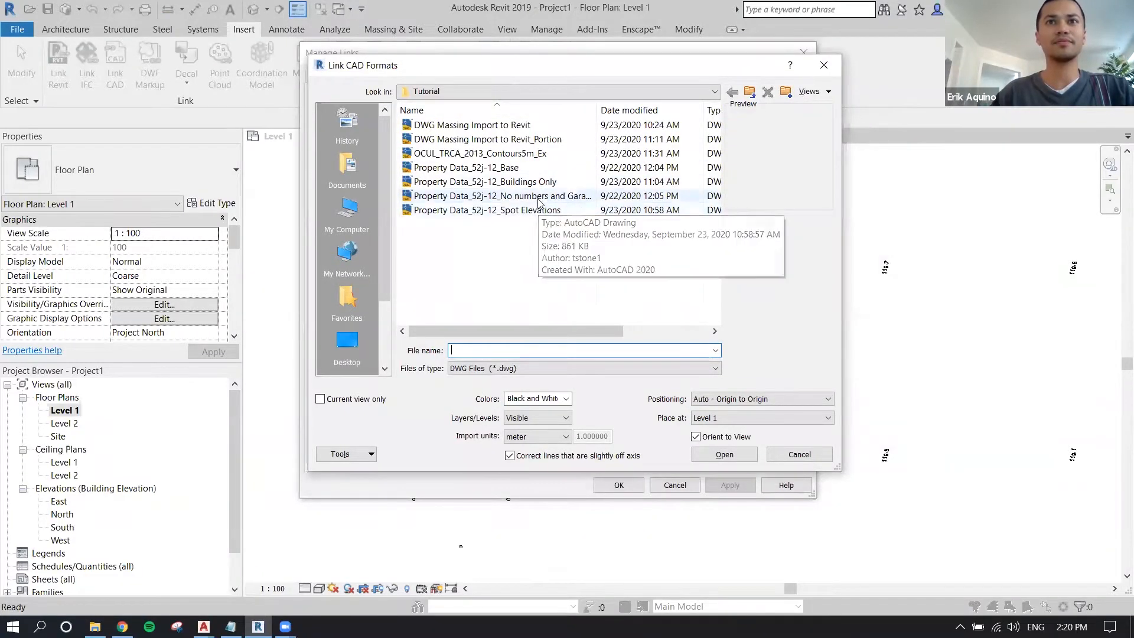
pyautogui.click(538, 196)
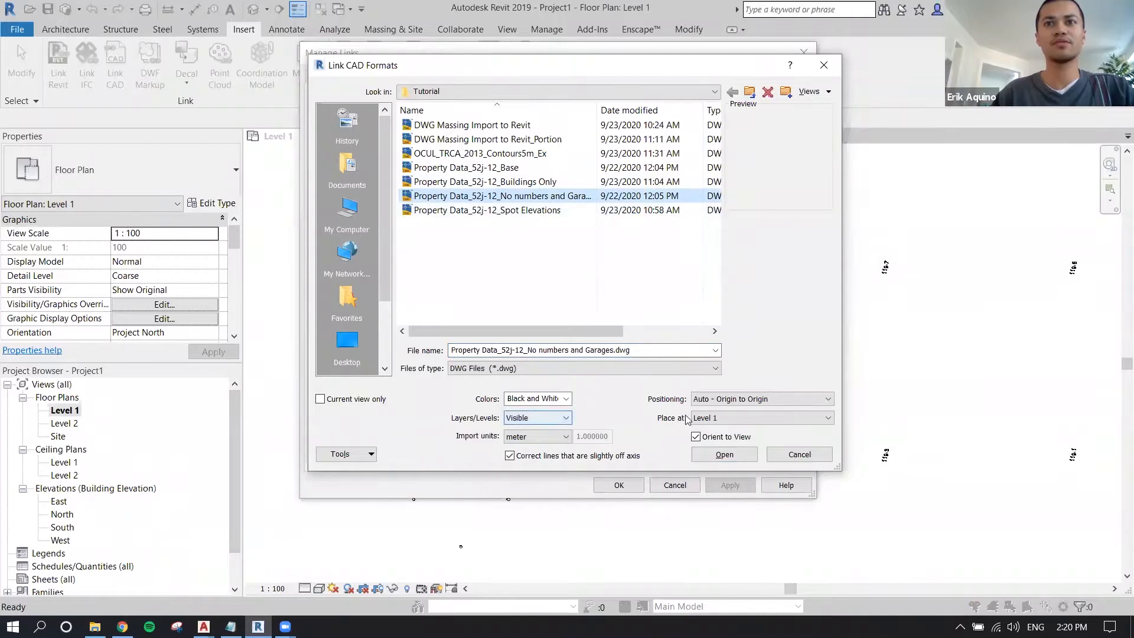
pyautogui.click(725, 454)
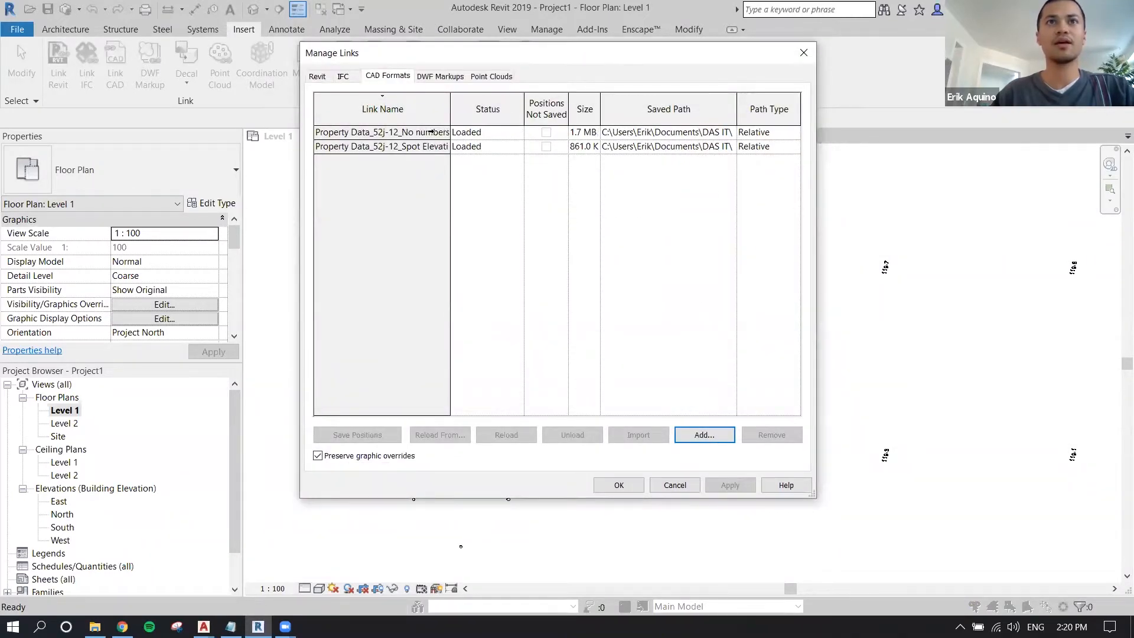
# - Unload the Spot Elevations CAD link, accept the link changes, and view the linked property drawing in the Level 1 plan
pyautogui.click(429, 146)
pyautogui.click(590, 430)
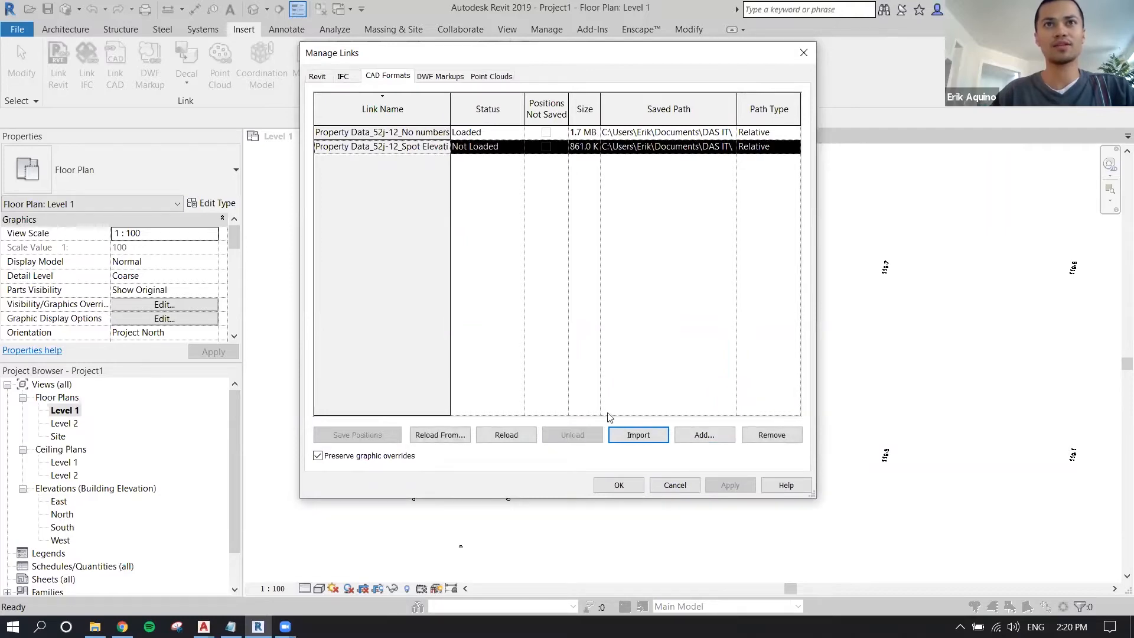
pyautogui.click(617, 486)
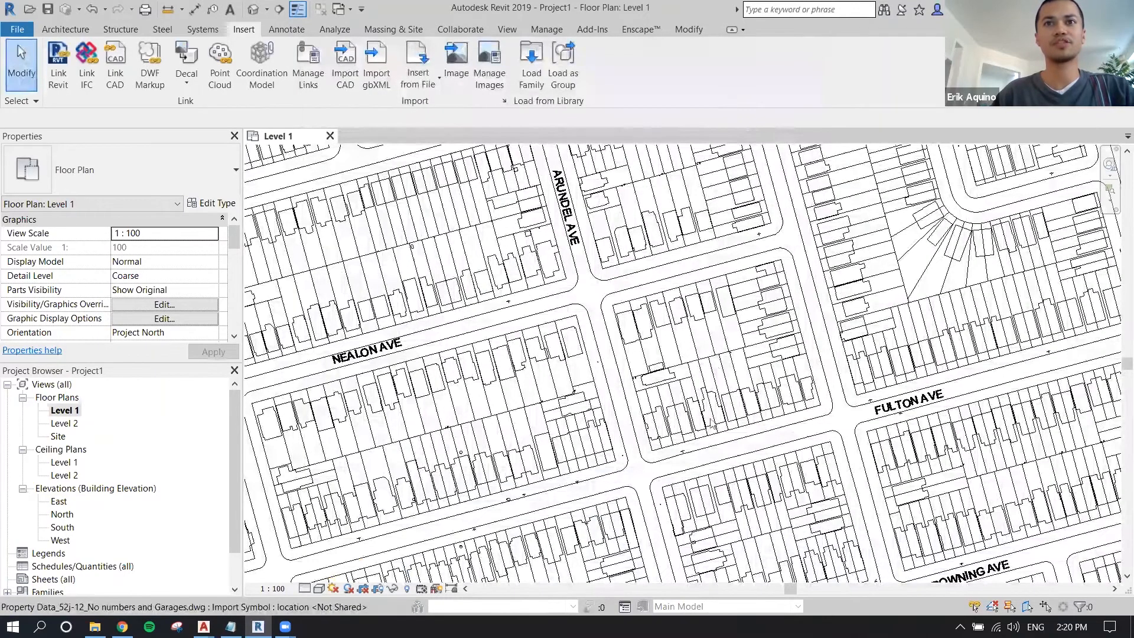
pyautogui.scroll(-5, 713, 349)
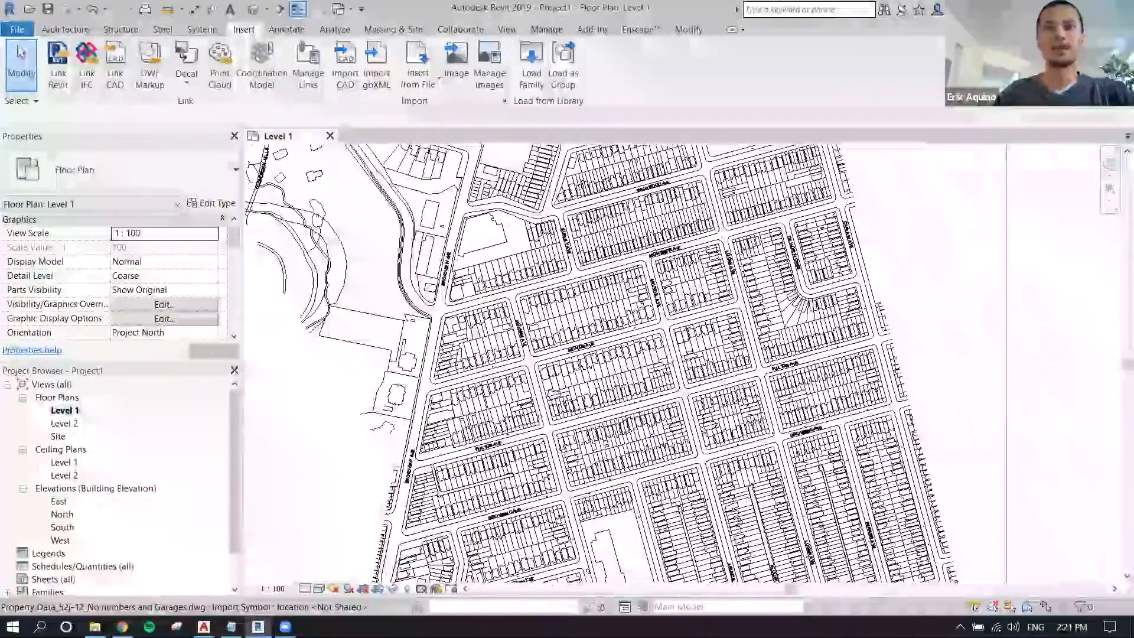
pyautogui.moveTo(668, 361); pyautogui.dragTo(621, 302, button='middle')
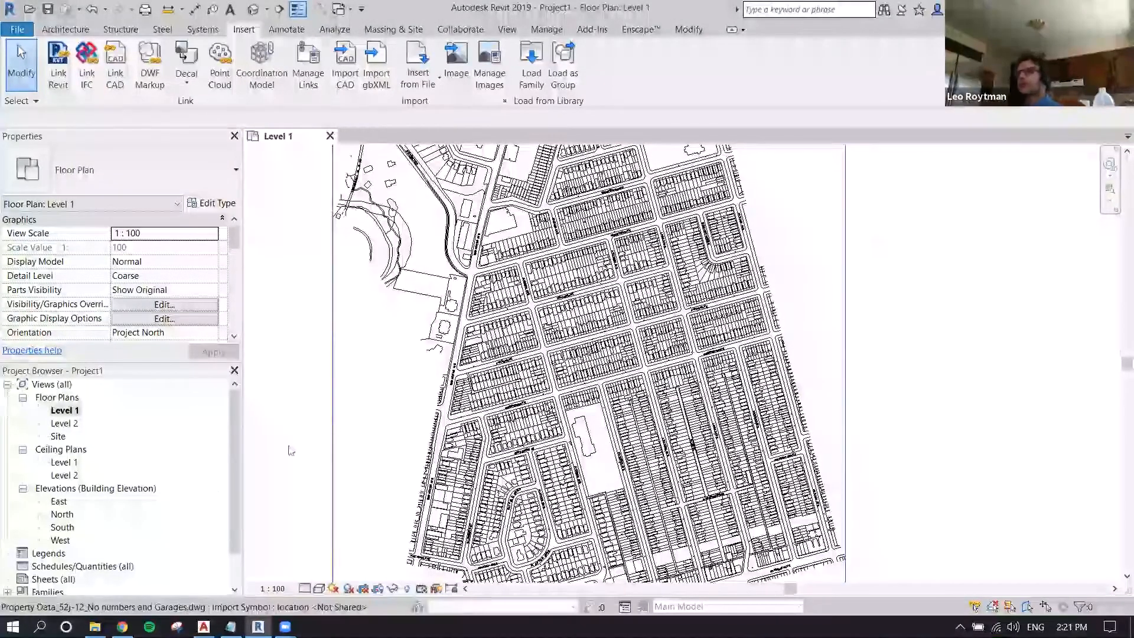
# - Switch to Chrome and open the Building Height Data (3D Massing) – Open Data source from the Geospatial Map & Data Centre's Toronto page
pyautogui.hotkey('alt', 'Tab')
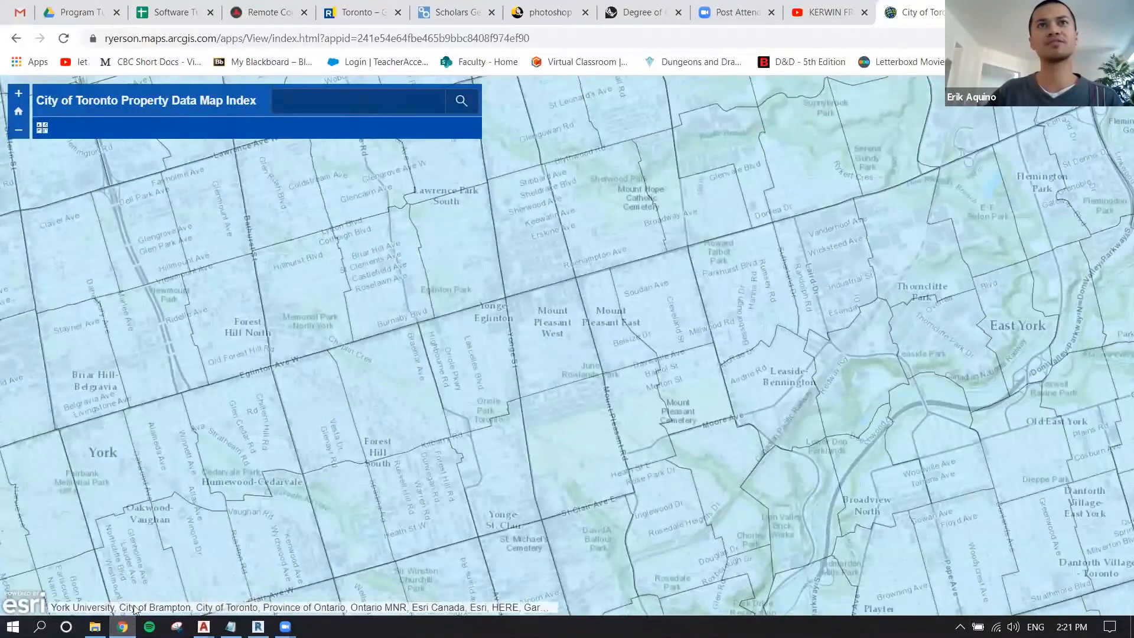
pyautogui.click(436, 23)
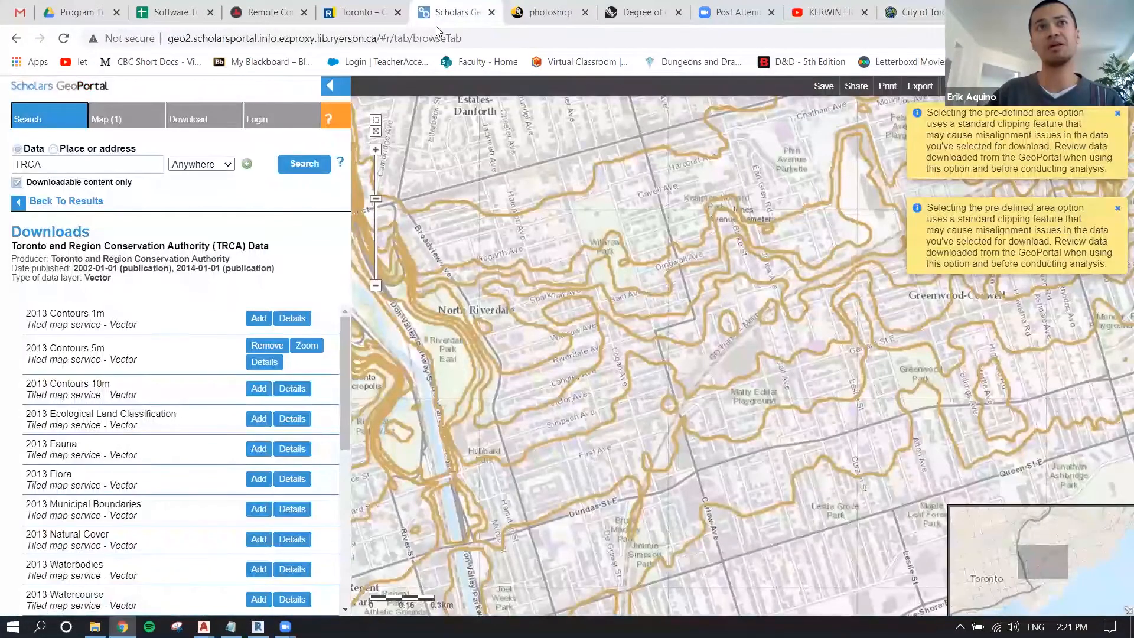
pyautogui.click(354, 11)
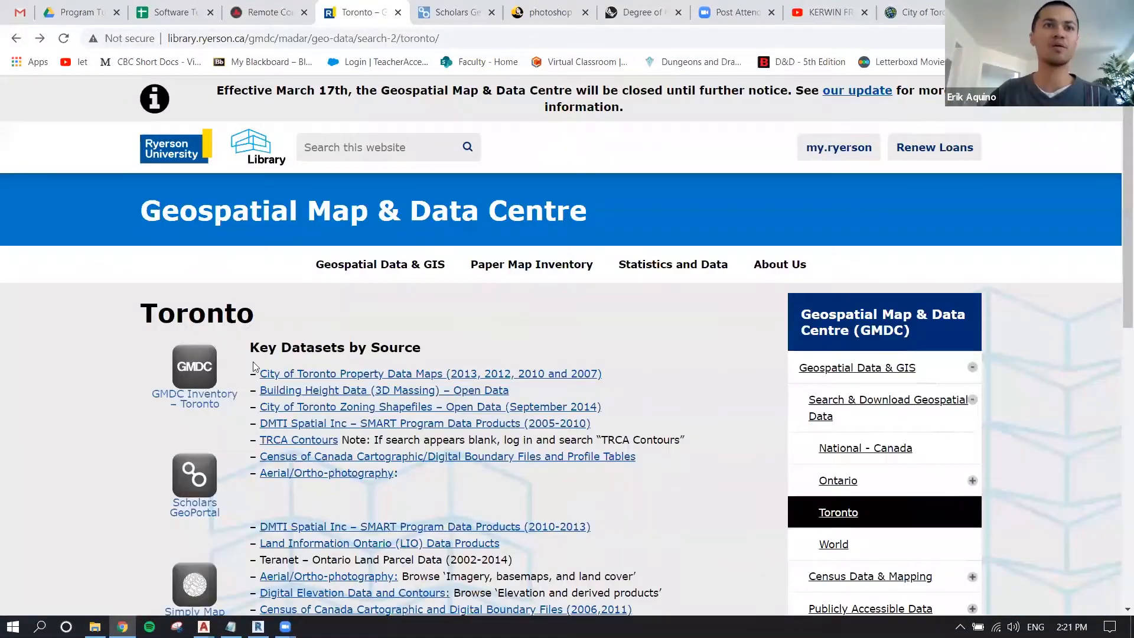
pyautogui.scroll(-1, 300, 363)
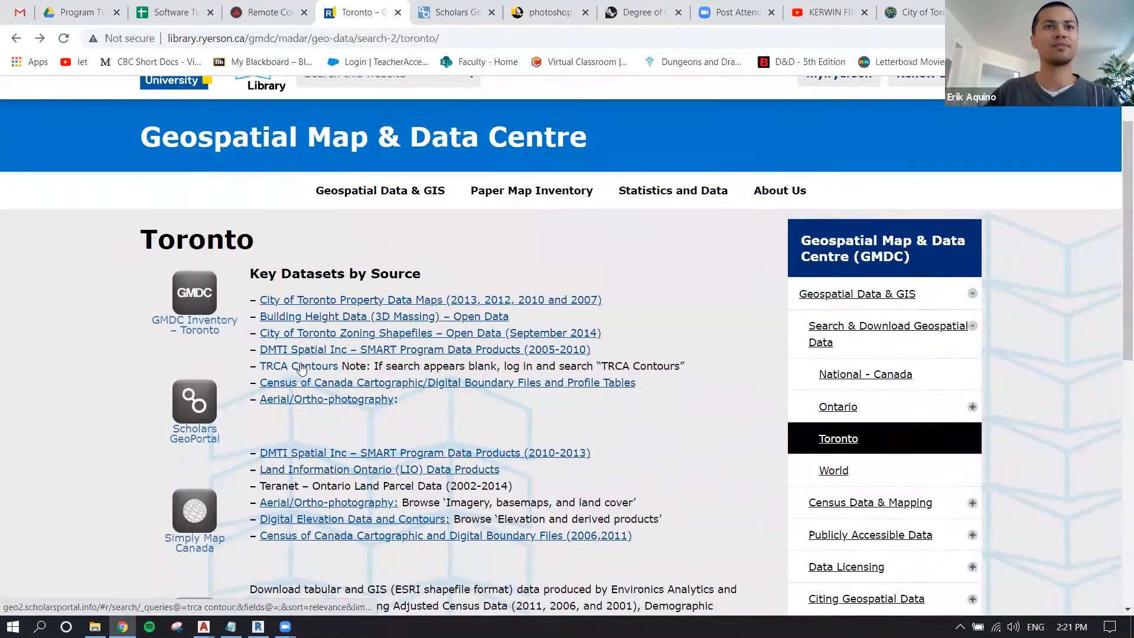
pyautogui.scroll(-1, 301, 367)
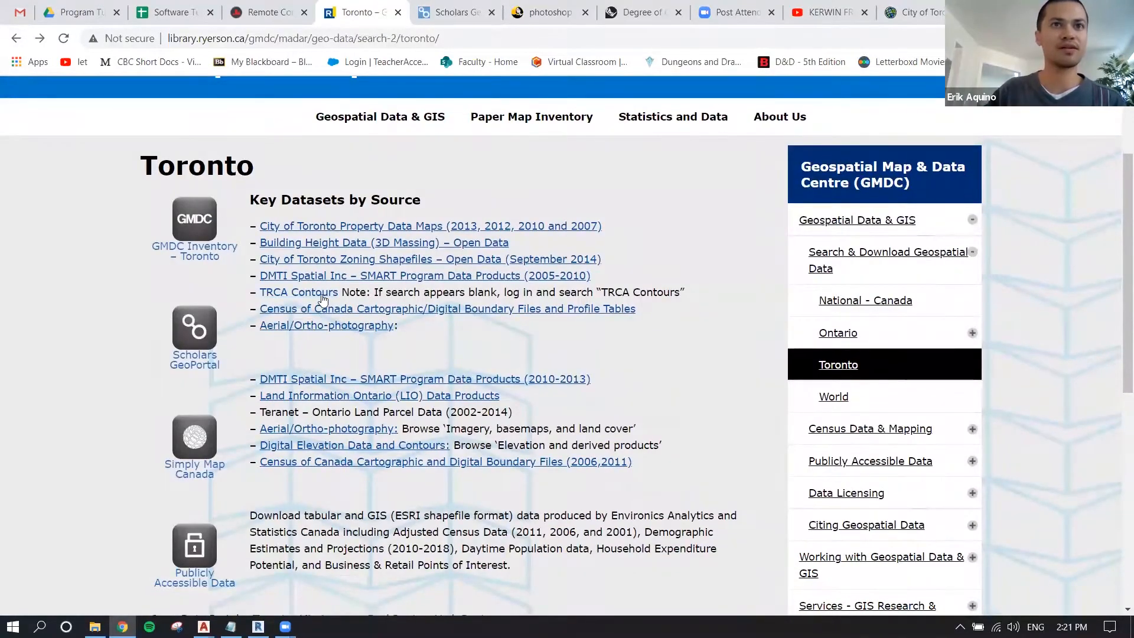
pyautogui.click(325, 248)
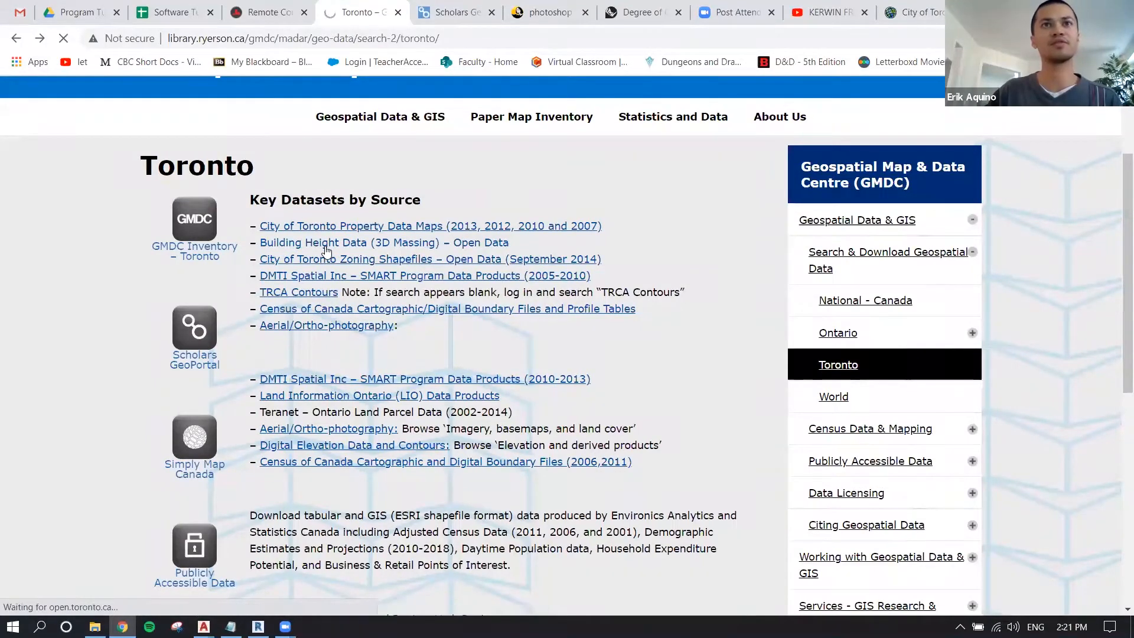
pyautogui.scroll(-10, 329, 250)
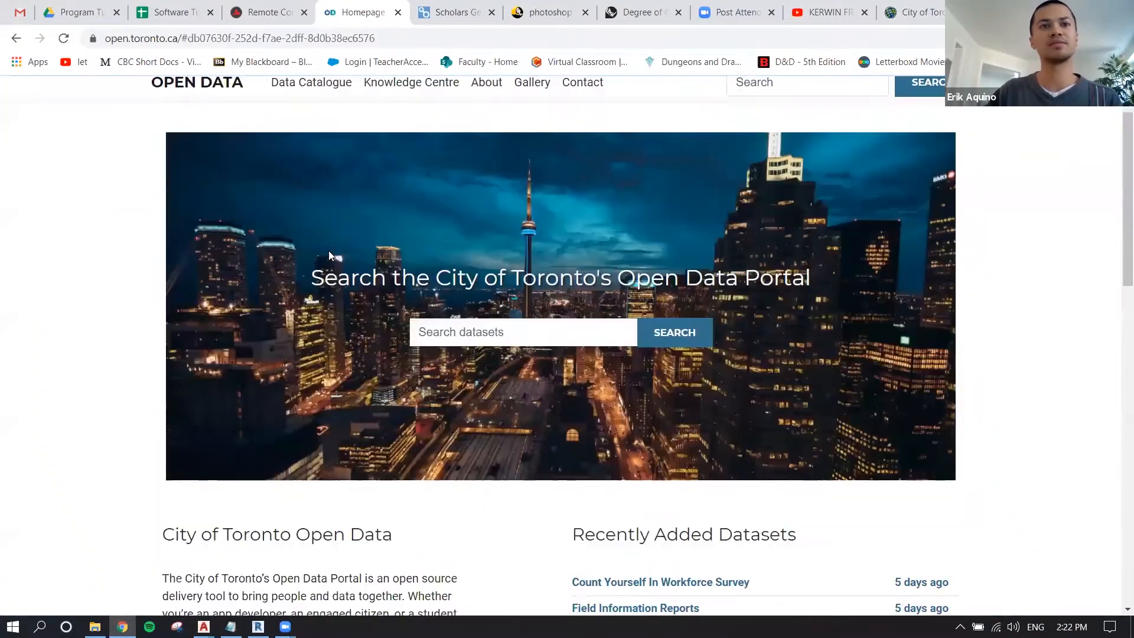
pyautogui.scroll(-3, 328, 251)
pyautogui.scroll(7, 329, 254)
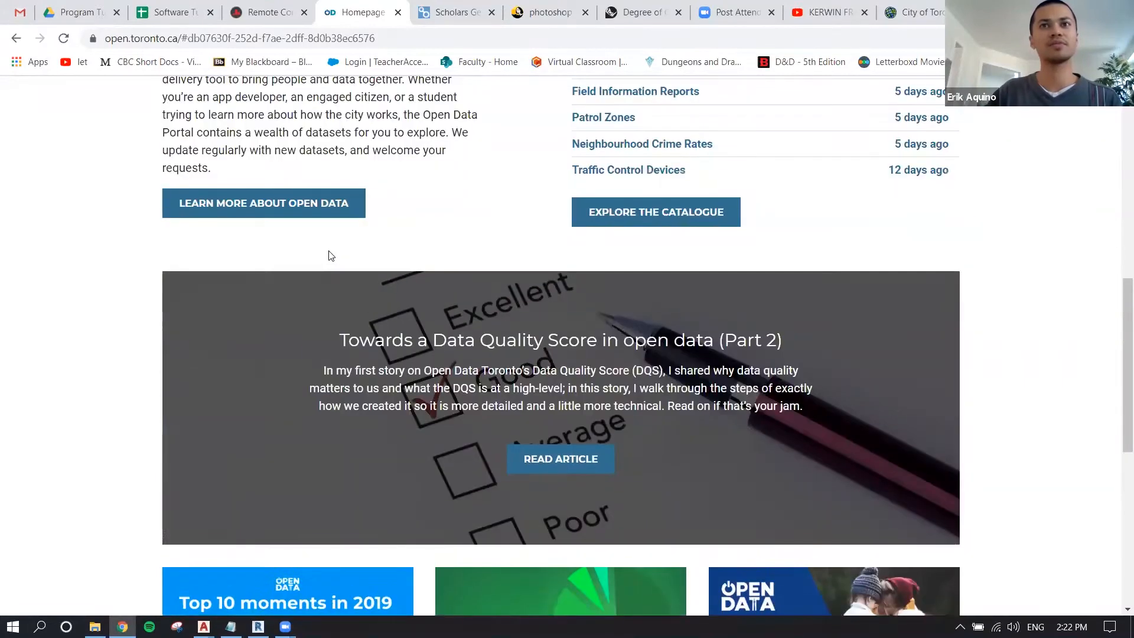
pyautogui.scroll(1, 329, 253)
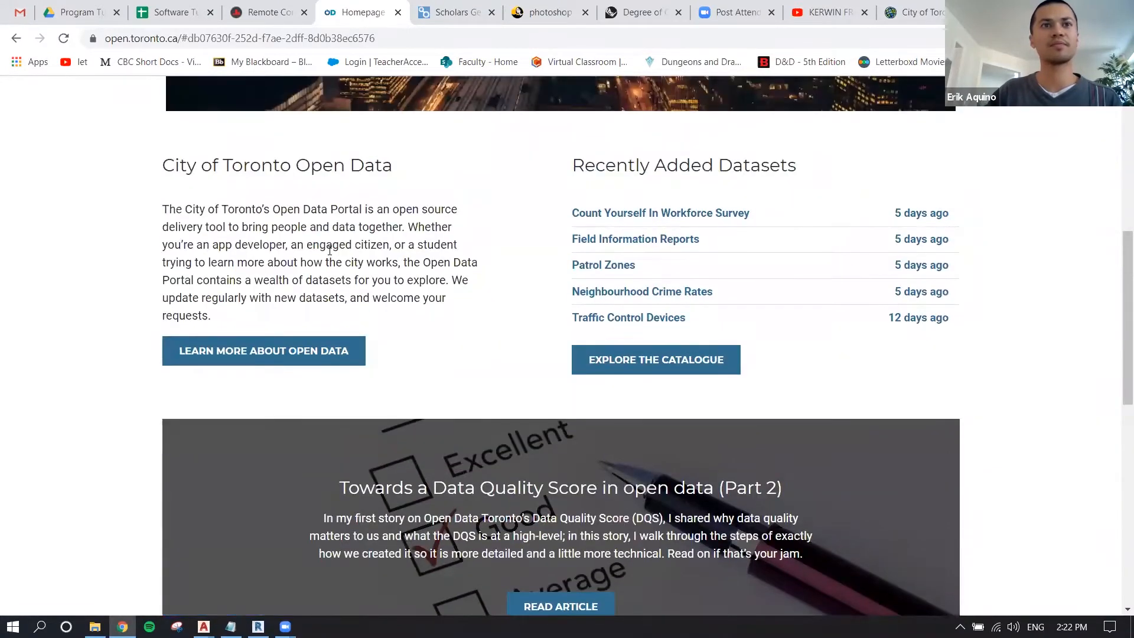
pyautogui.click(16, 37)
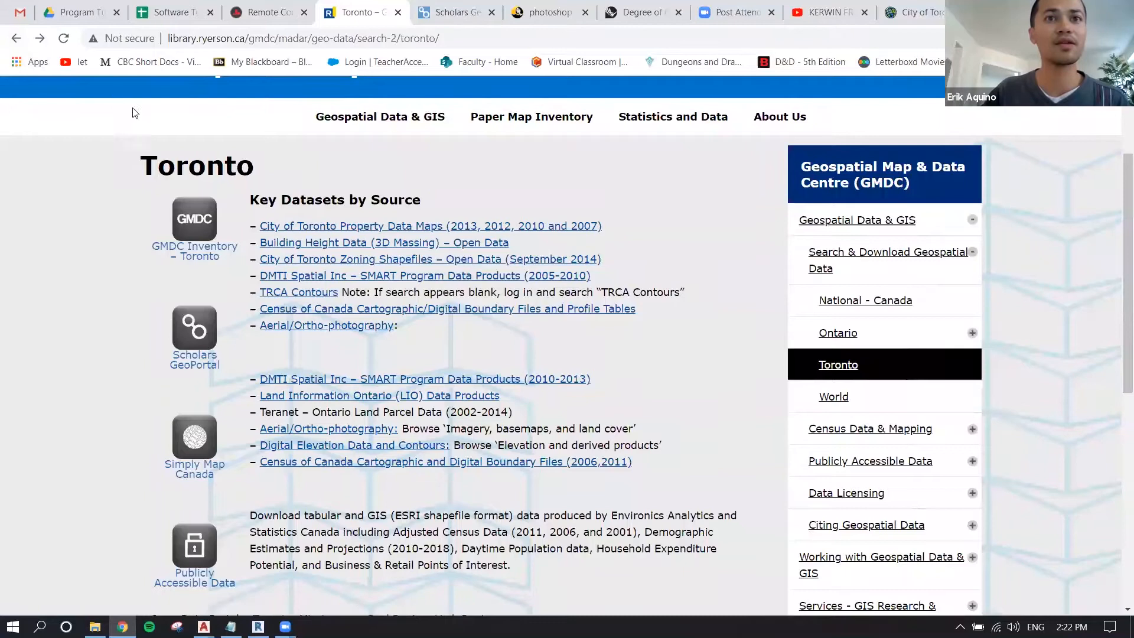
pyautogui.click(314, 248)
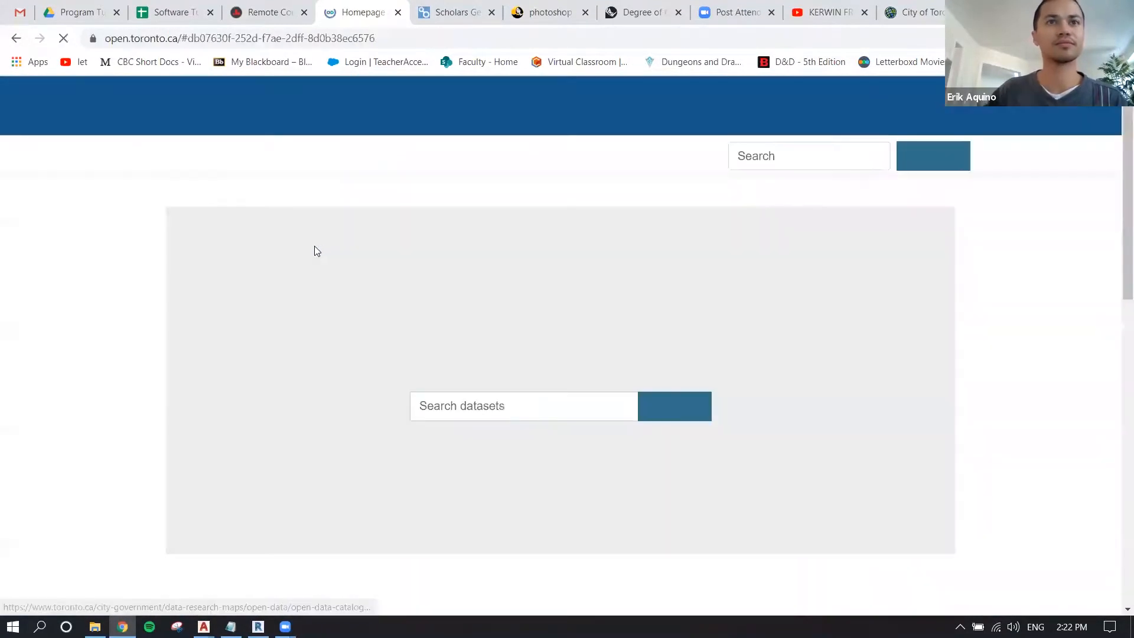
# - Search the Open Data portal's datasets for "3d massing" and open the 3D Massing dataset page
pyautogui.click(540, 413)
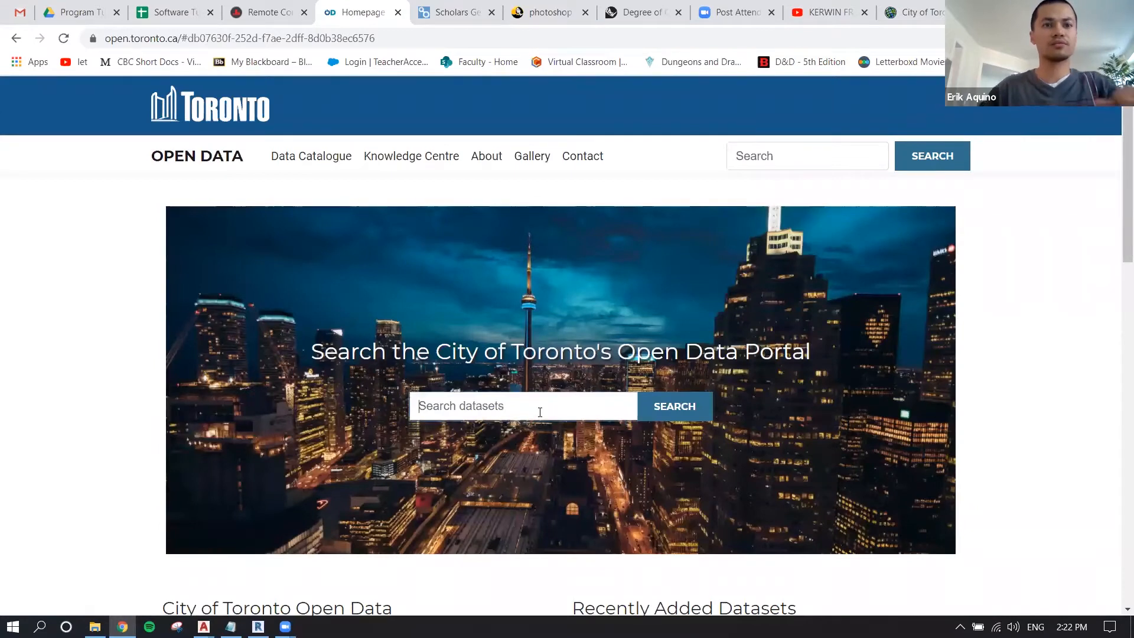
pyautogui.write('3d massing')
pyautogui.press('Return')
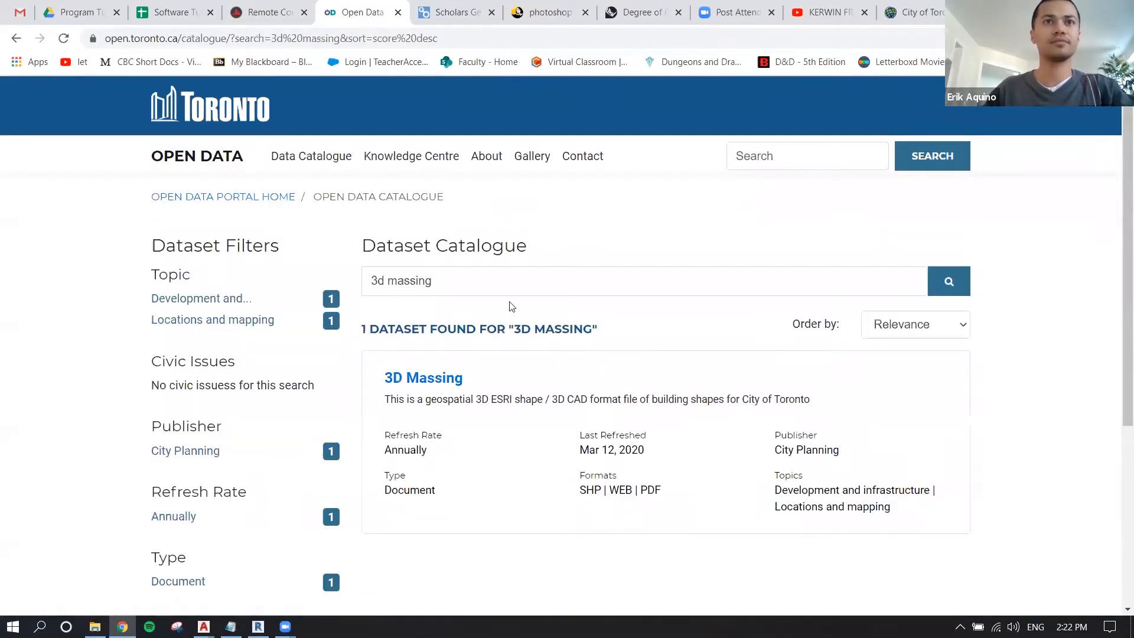
pyautogui.click(424, 378)
# - Open the dataset's Interactive Map and locate tile 52J among the labelled massing tiles
pyautogui.scroll(-7, 443, 357)
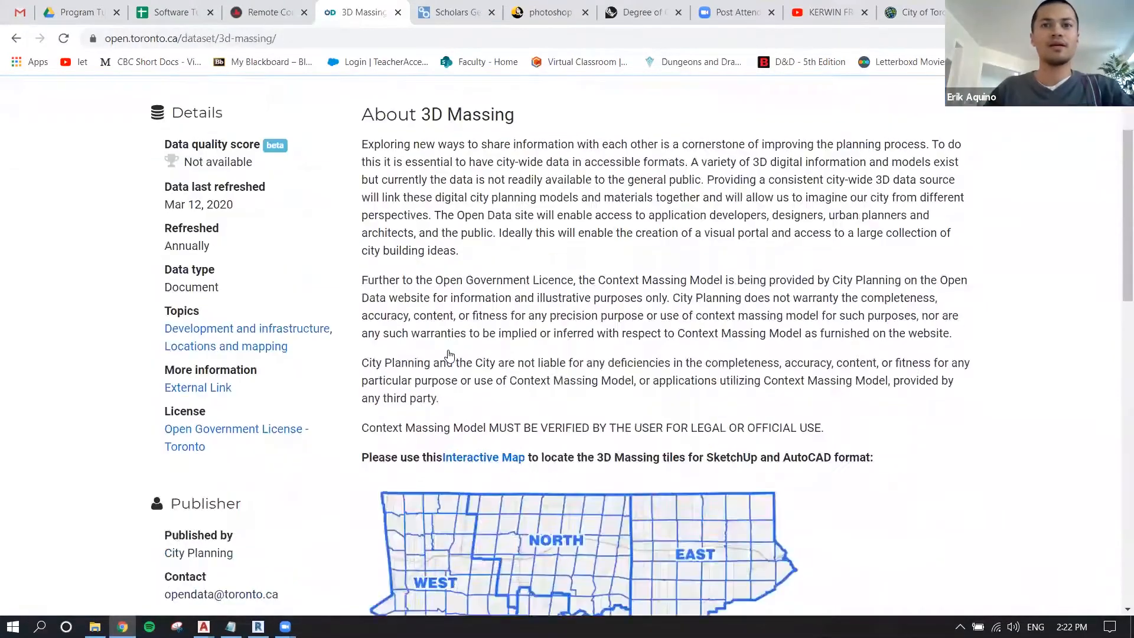
pyautogui.click(508, 317)
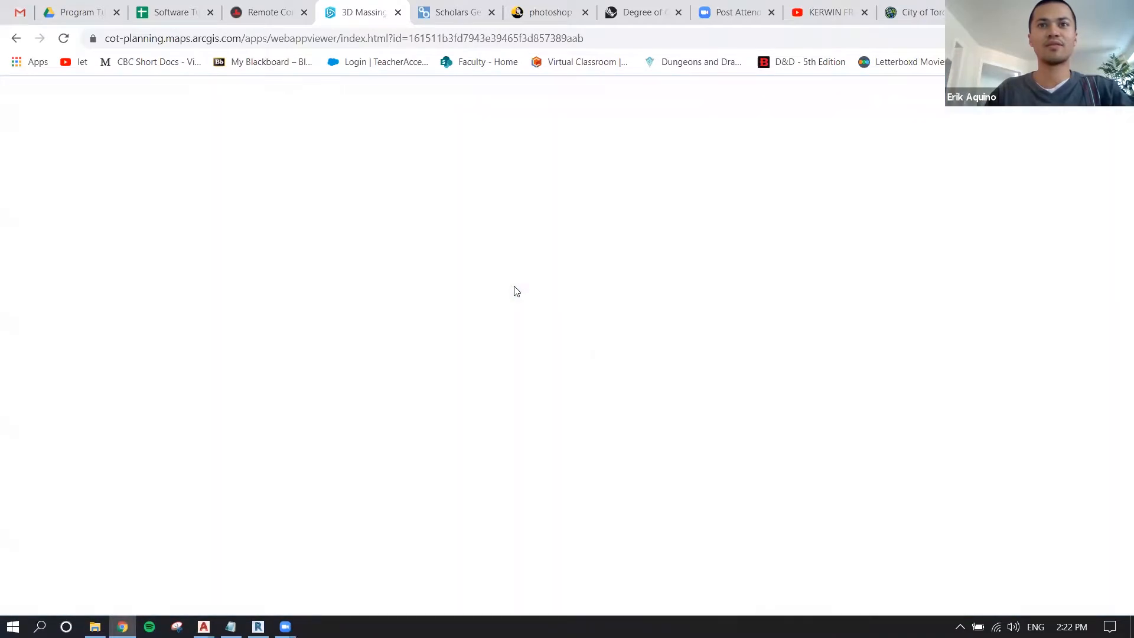
pyautogui.scroll(2, 531, 425)
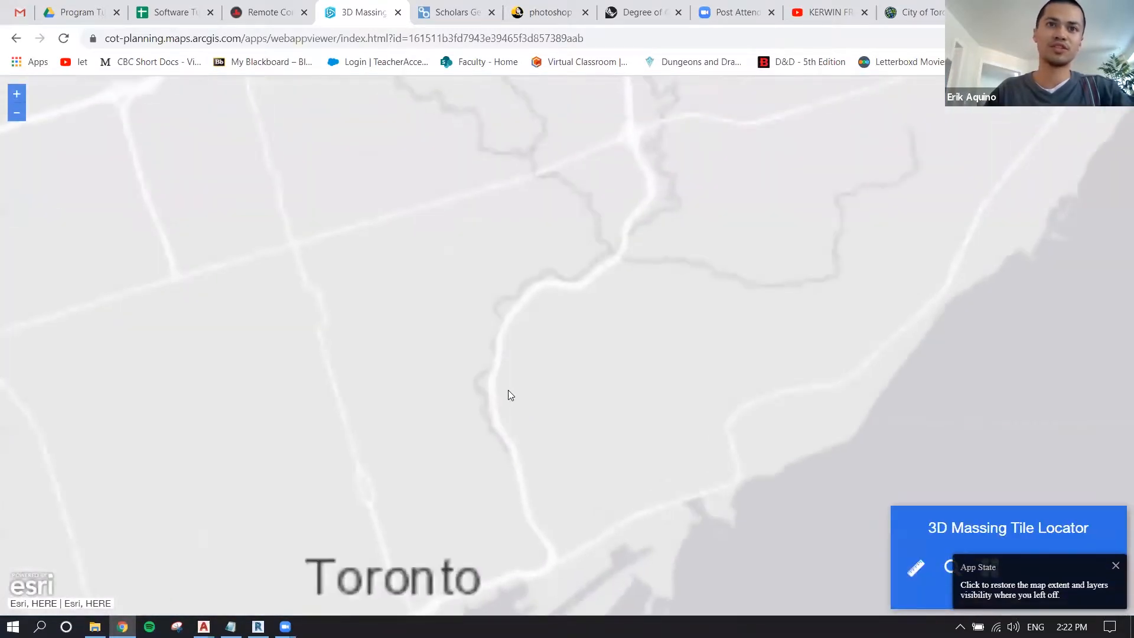
pyautogui.moveTo(505, 348); pyautogui.dragTo(543, 454)
pyautogui.moveTo(572, 270); pyautogui.dragTo(573, 320)
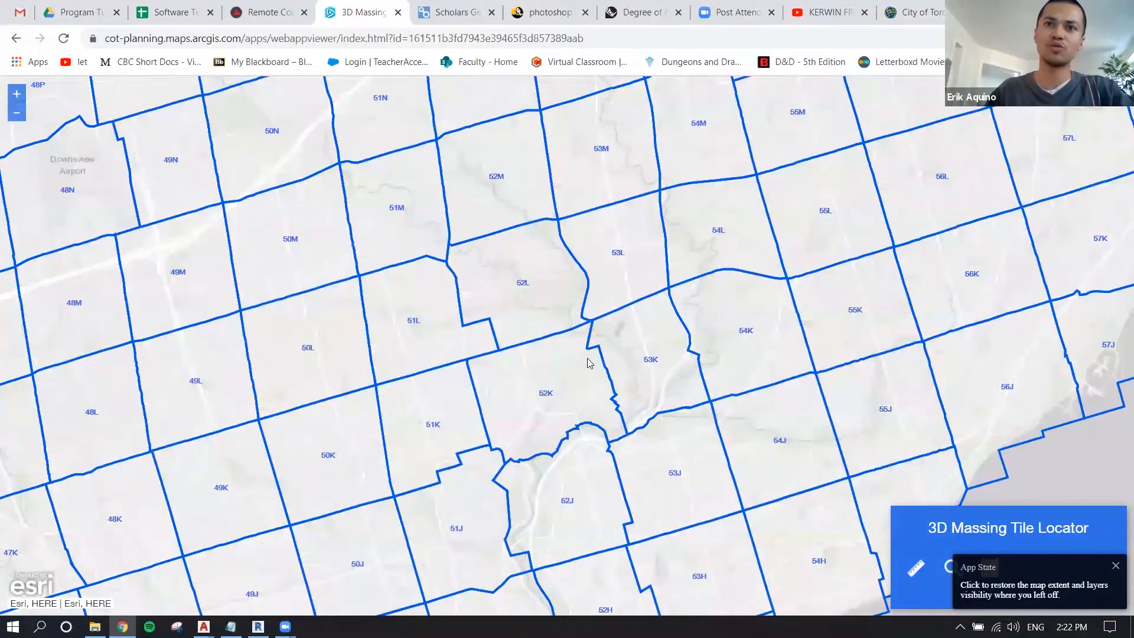
pyautogui.moveTo(592, 455); pyautogui.dragTo(612, 358)
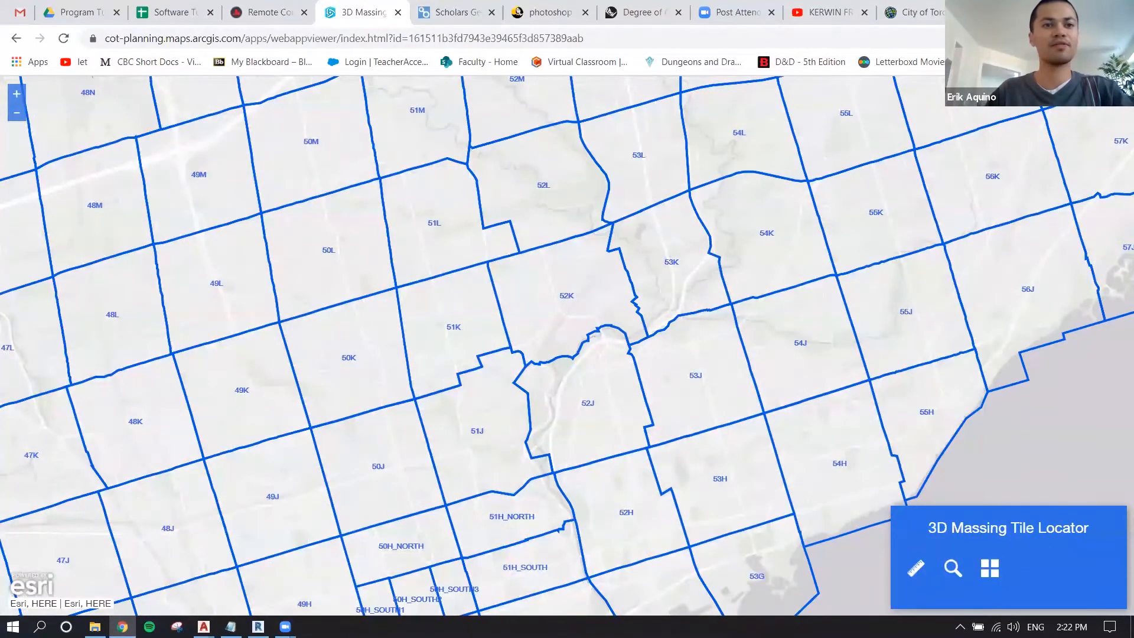
# - Switch to the 52J.dwg drawing in AutoCAD and view the whole tile together with its neighbouring tile outlines
pyautogui.moveTo(203, 626)
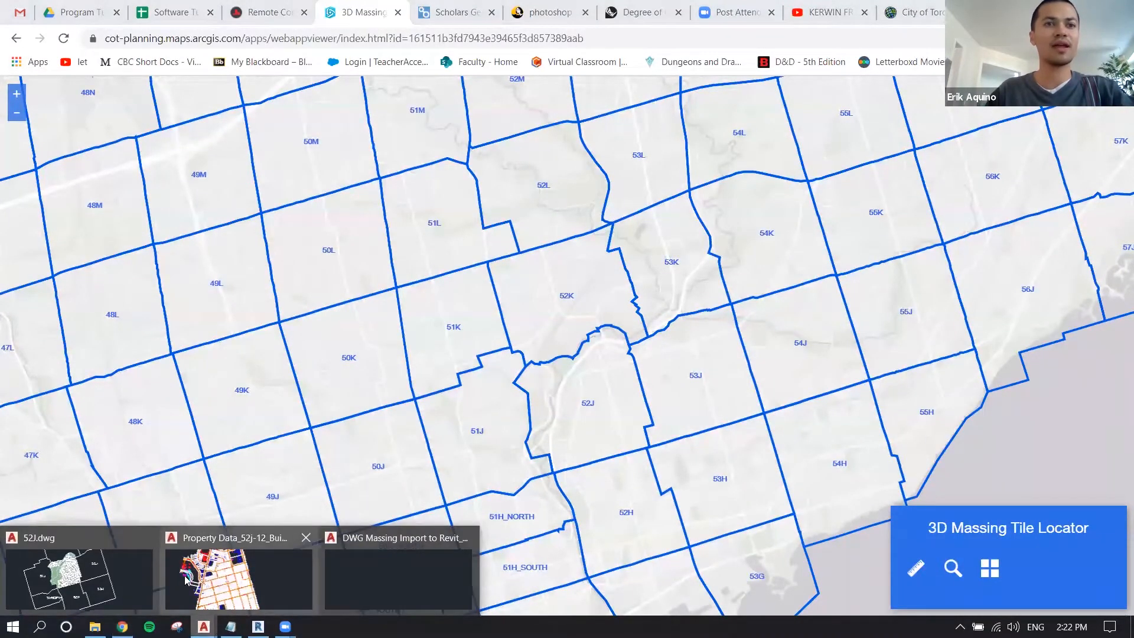
pyautogui.click(114, 581)
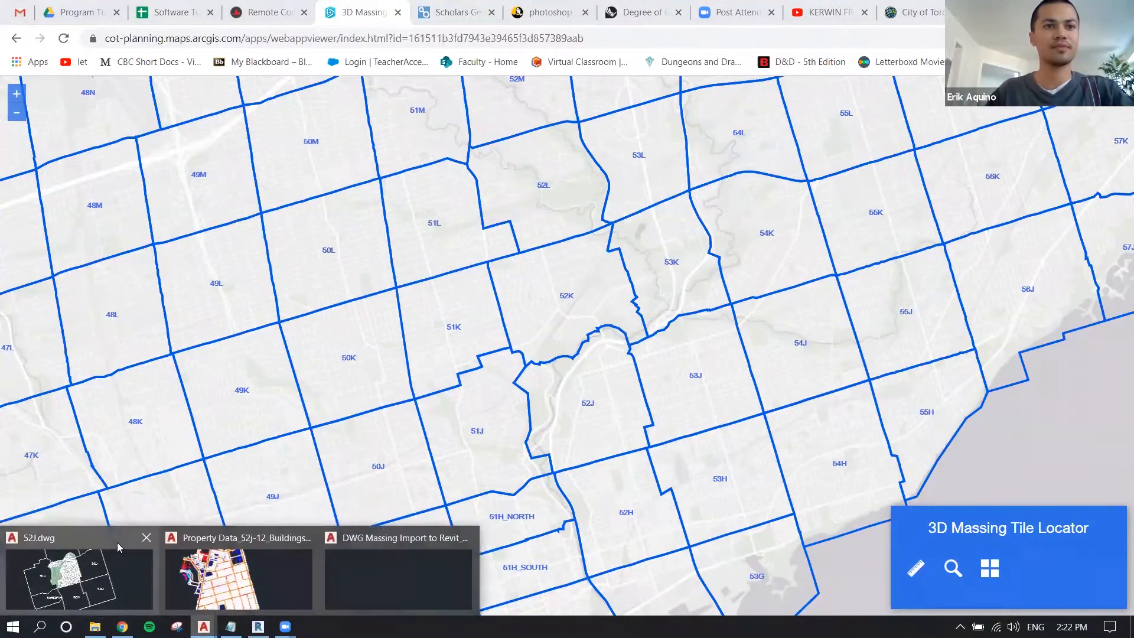
pyautogui.moveTo(204, 625)
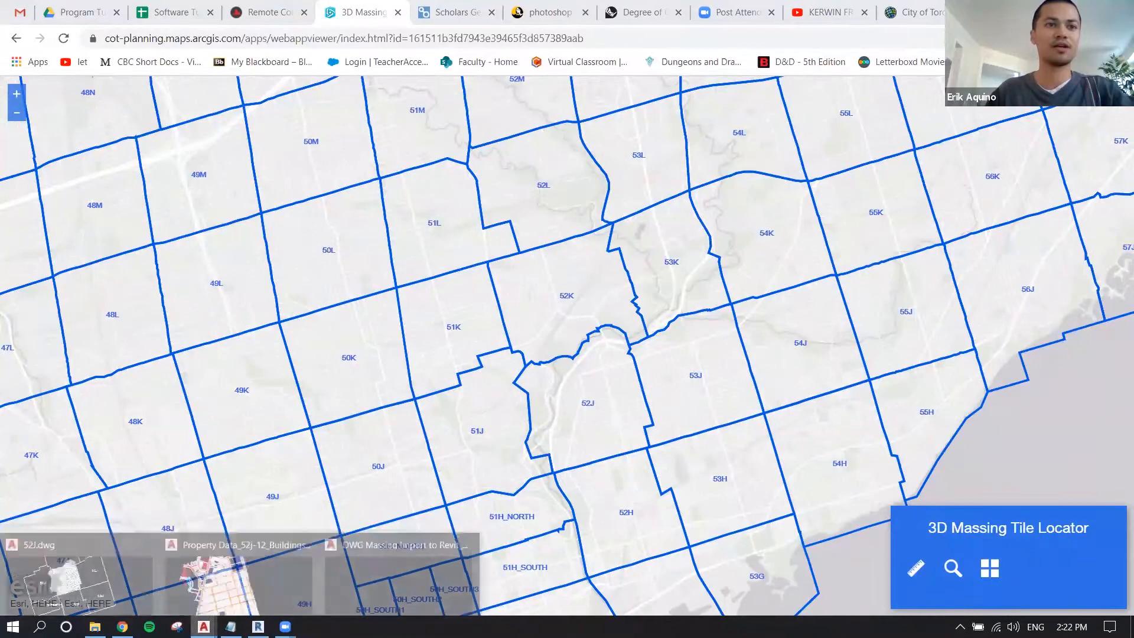
pyautogui.click(137, 584)
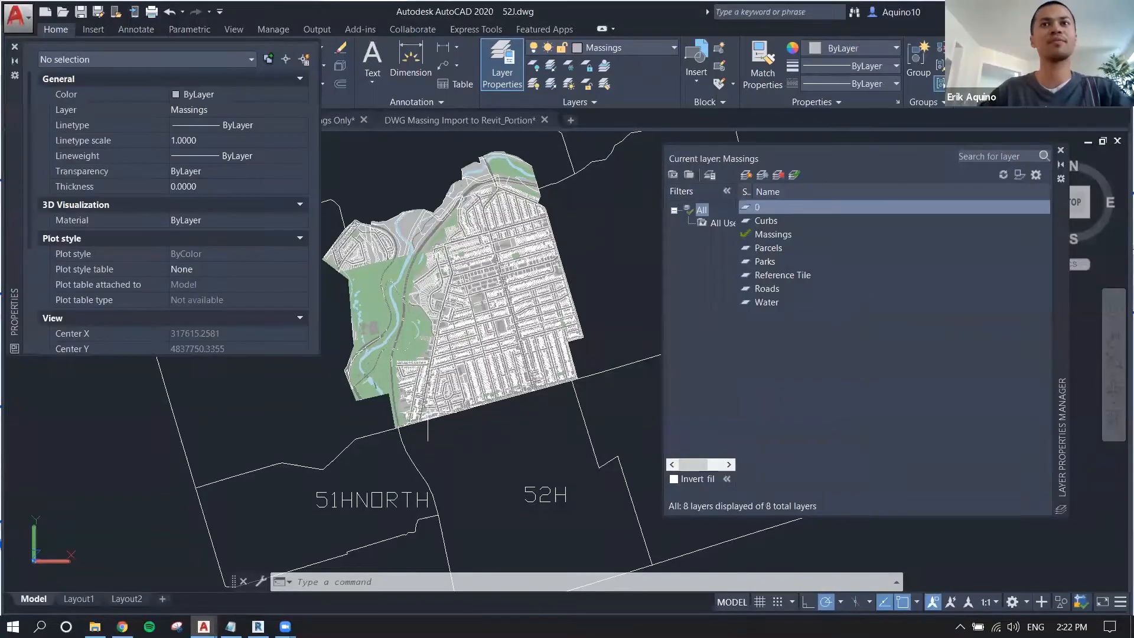
pyautogui.moveTo(478, 248); pyautogui.dragTo(494, 291, button='middle')
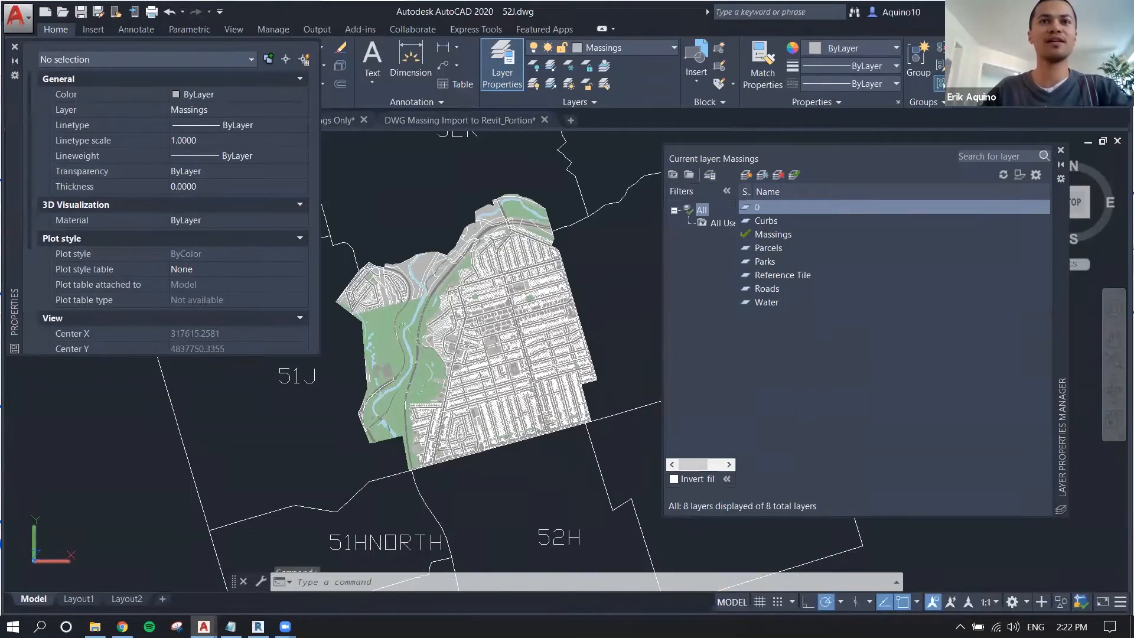
pyautogui.hotkey('ctrl', 'z')
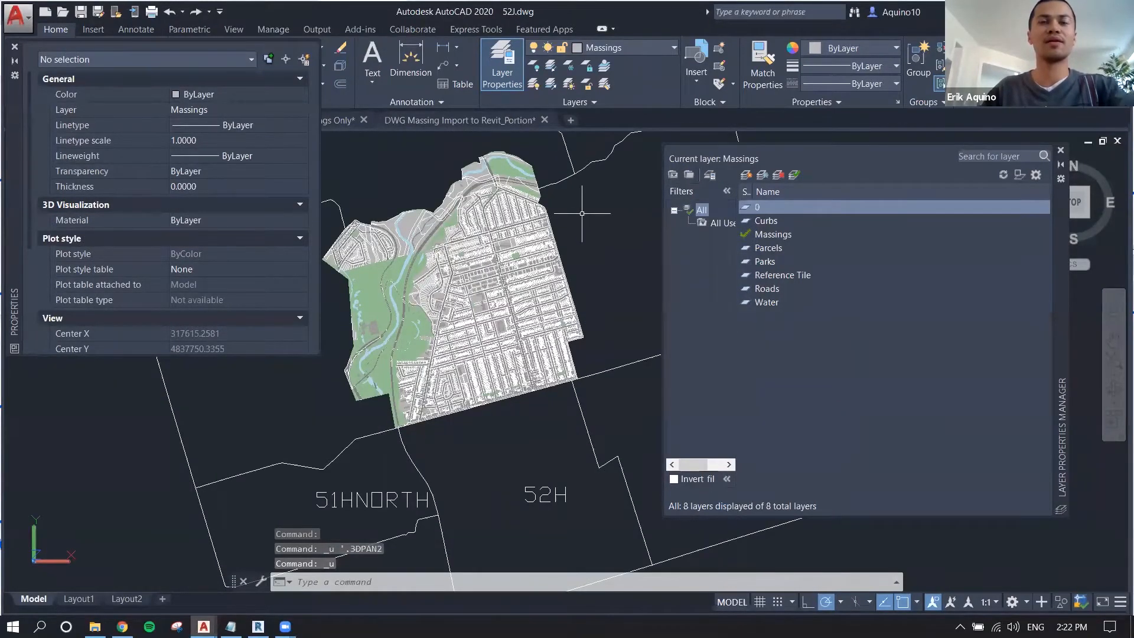
pyautogui.moveTo(582, 216); pyautogui.dragTo(585, 233, button='middle')
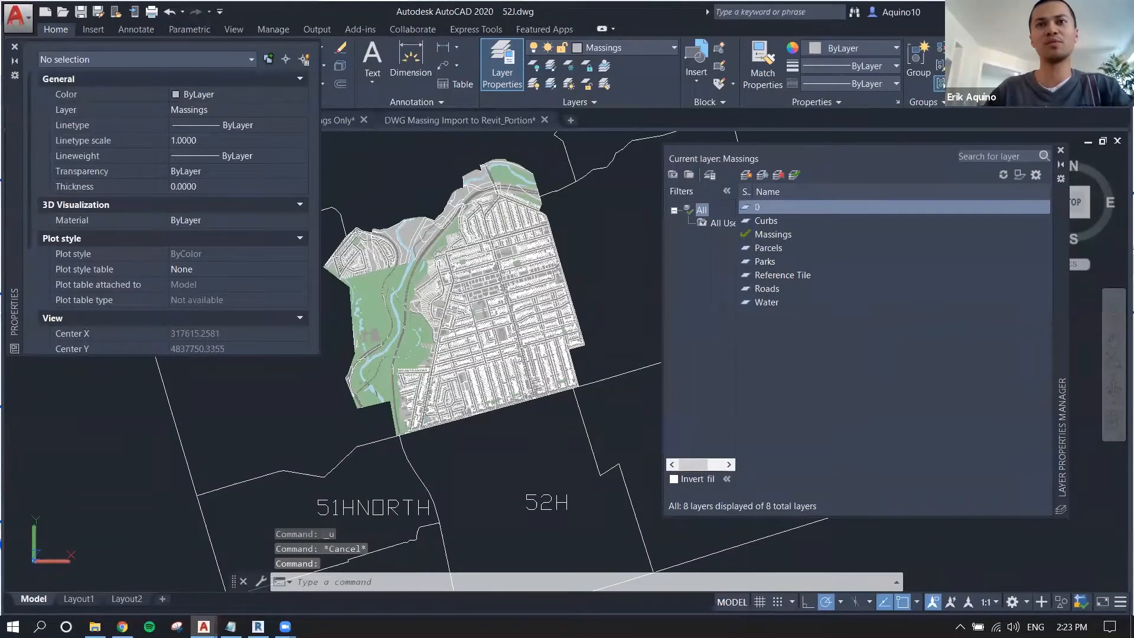
pyautogui.hotkey('ctrl', 'z')
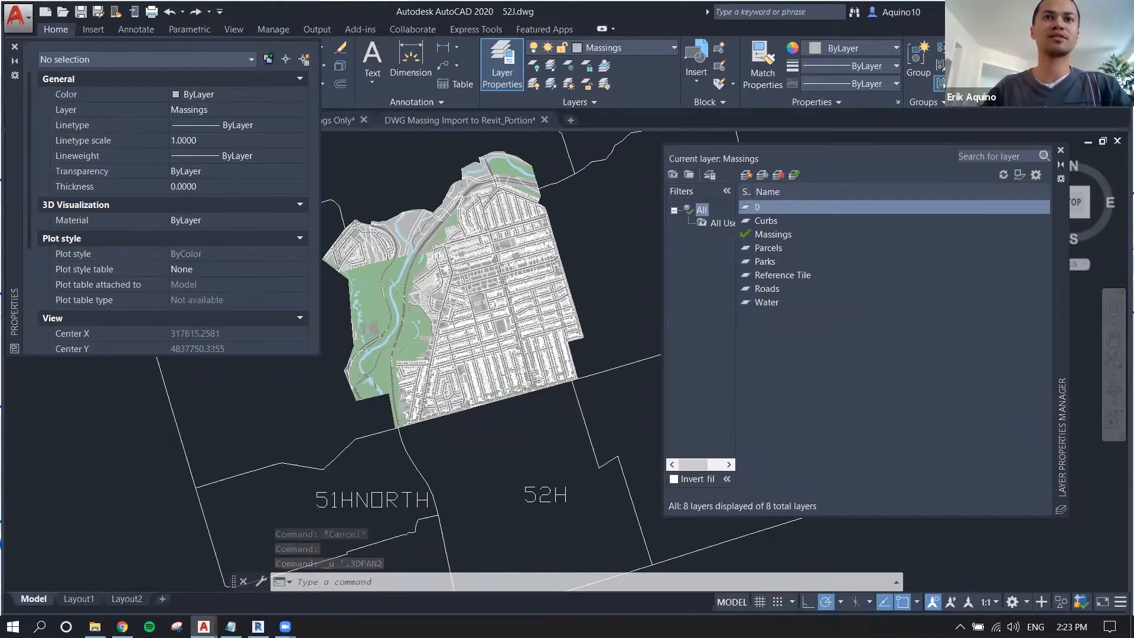
pyautogui.scroll(-2, 562, 189)
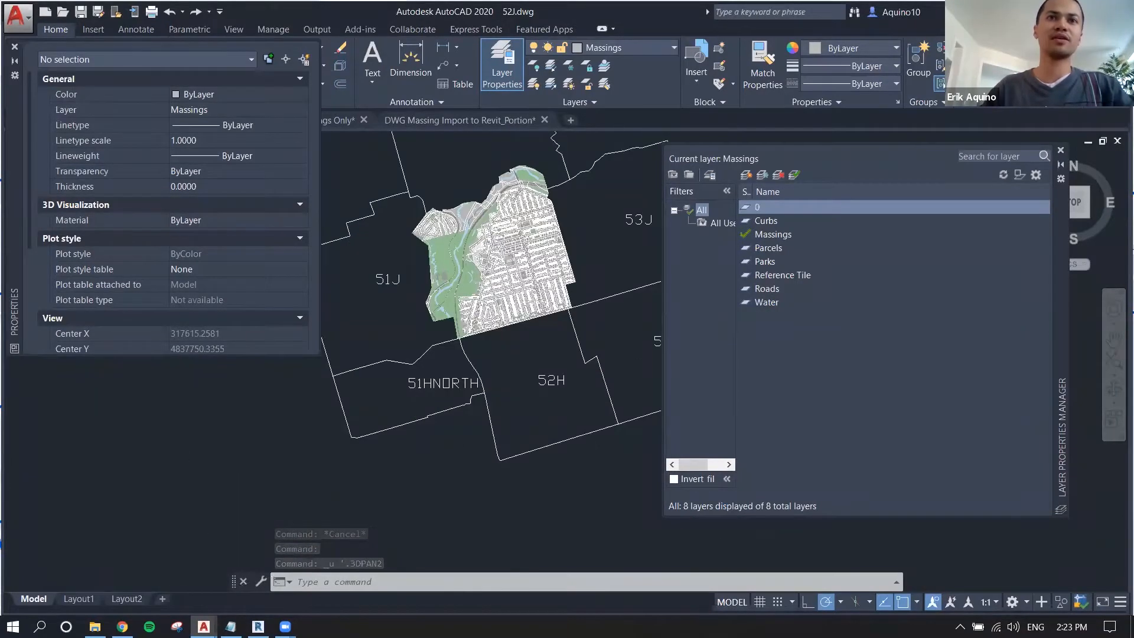
pyautogui.scroll(-2, 562, 188)
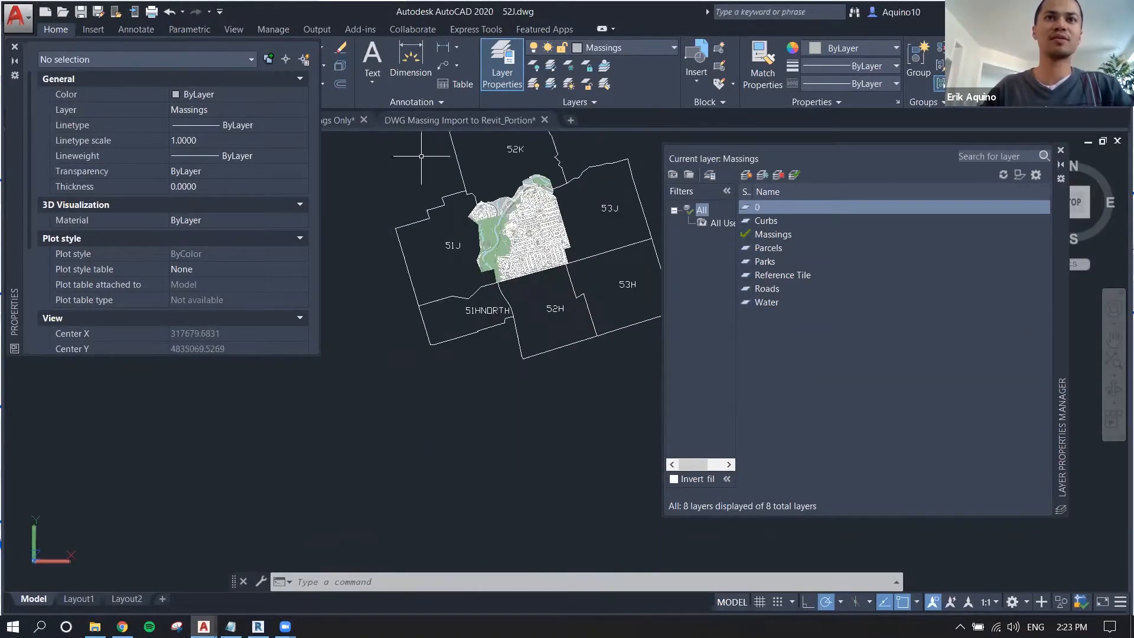
# - Try to list the object types of everything inside the detailed 52J tile, then clear the selection
pyautogui.click(450, 164)
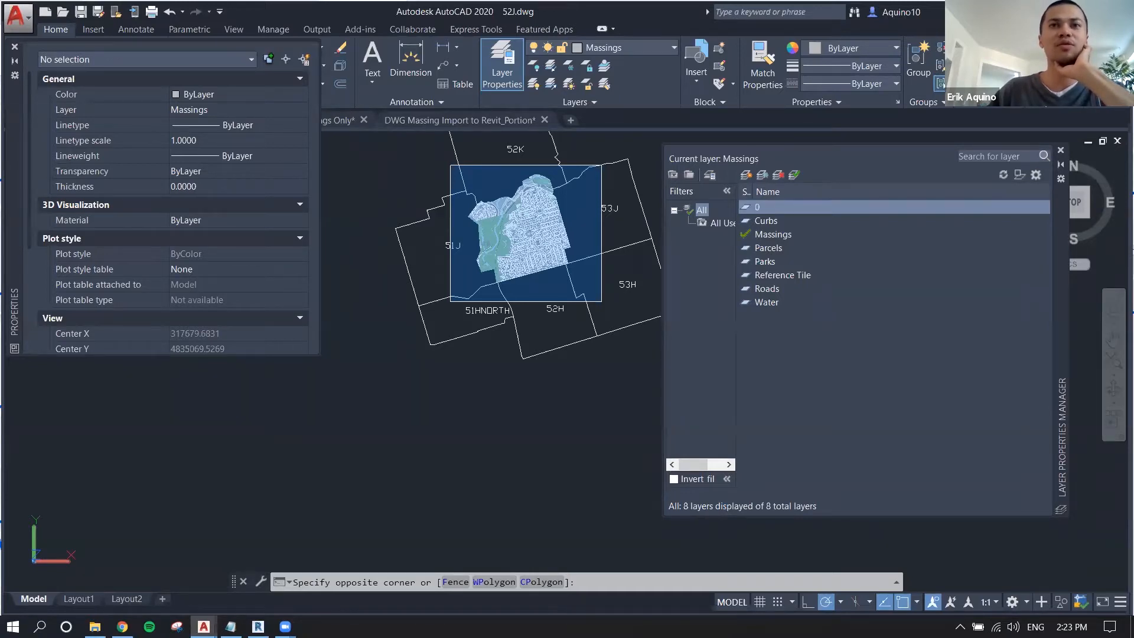
pyautogui.click(601, 301)
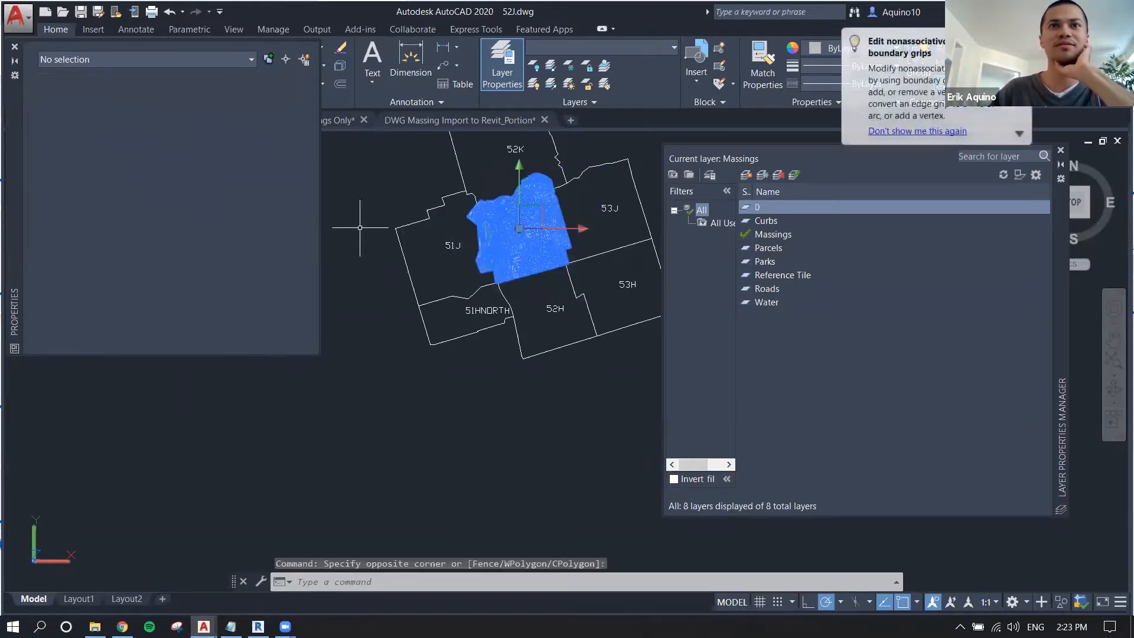
pyautogui.click(193, 61)
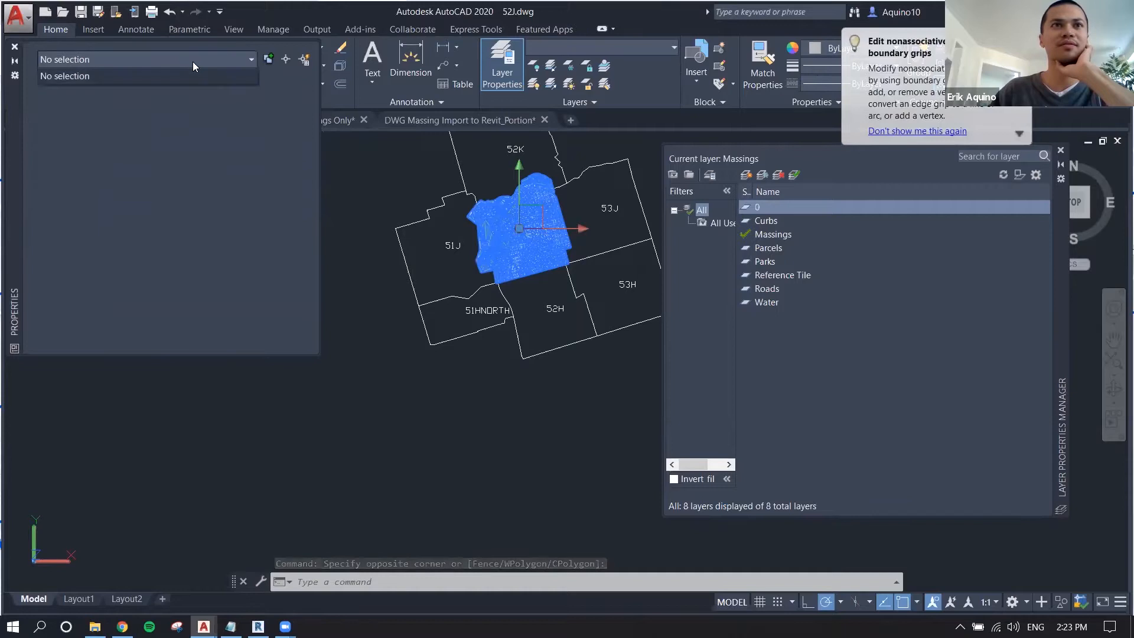
pyautogui.click(489, 216)
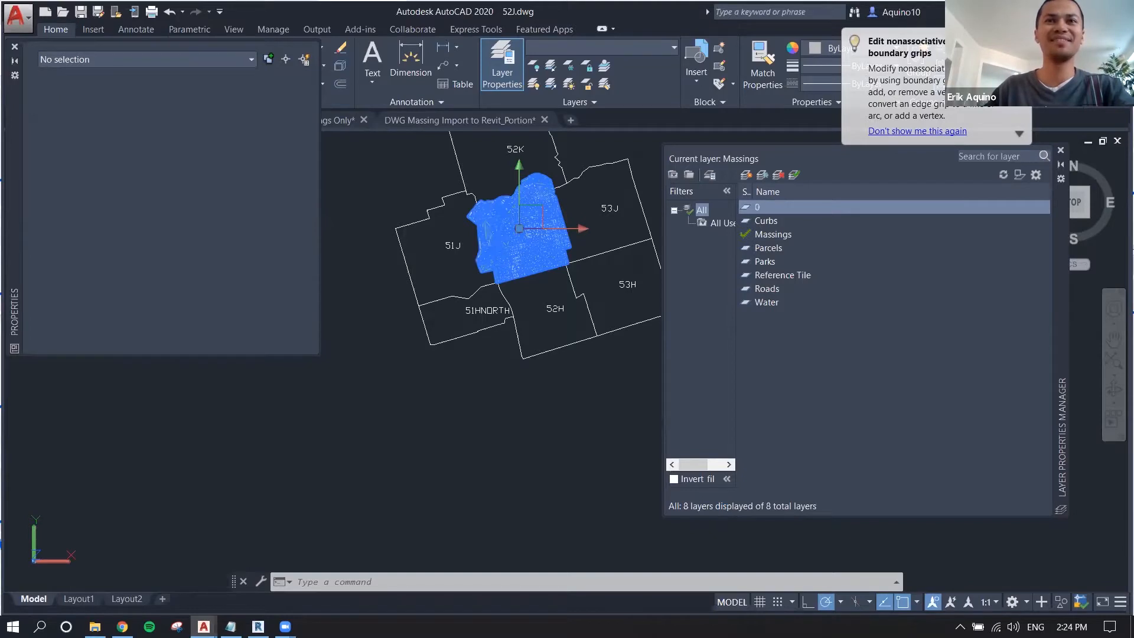
pyautogui.press('Escape')
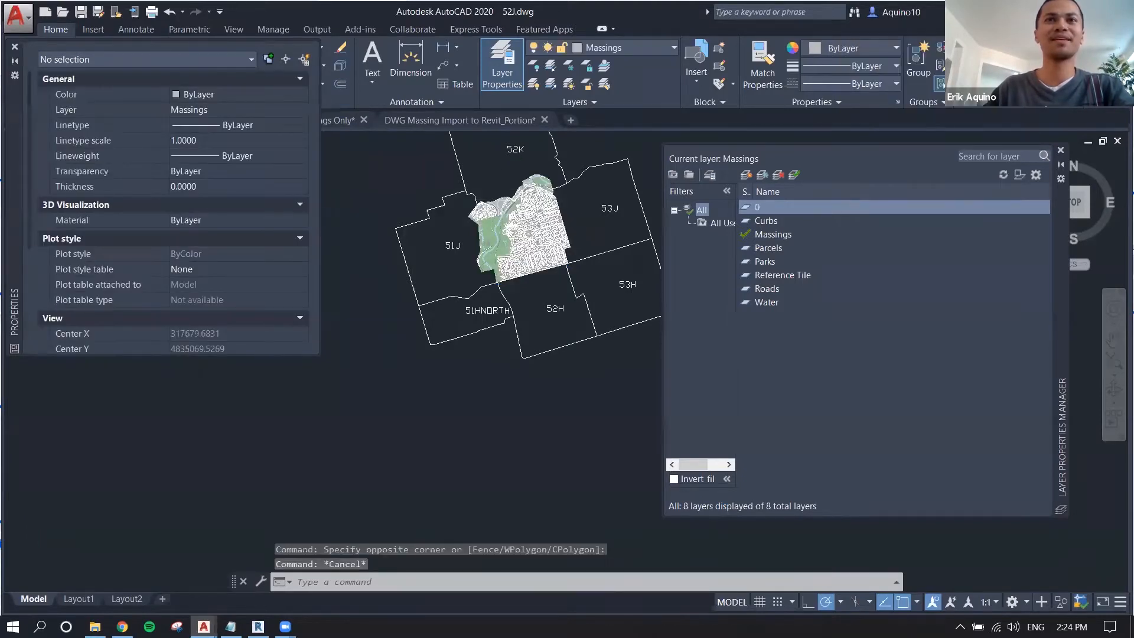
# - Select a smaller upper portion of the 52J tile, review which object types it contains, and clear the selection
pyautogui.scroll(2, 503, 199)
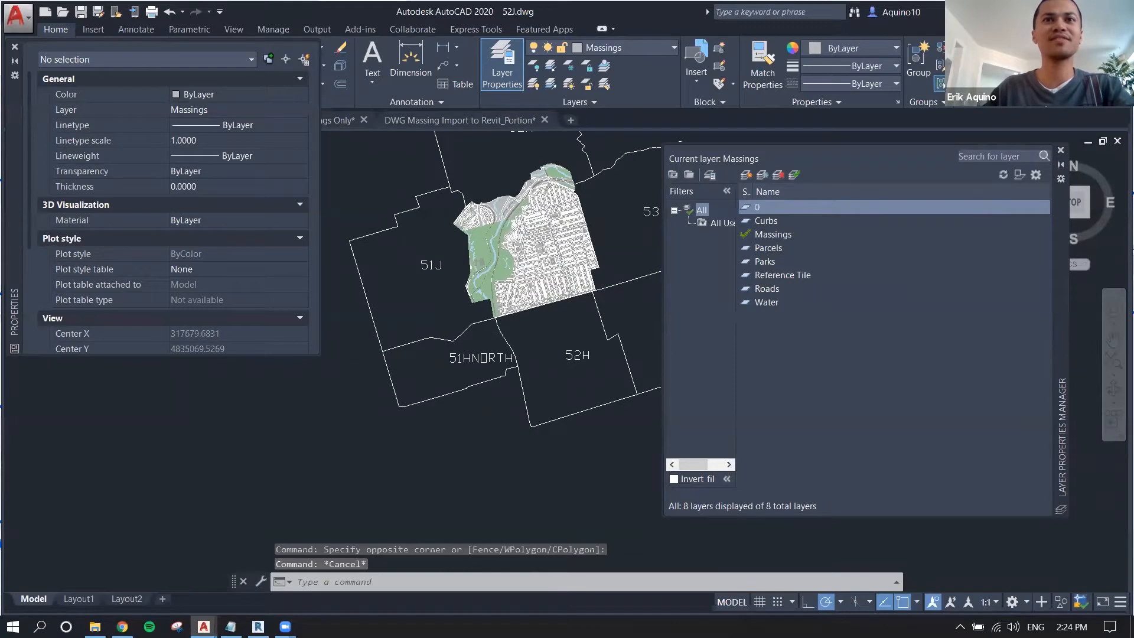
pyautogui.scroll(2, 502, 201)
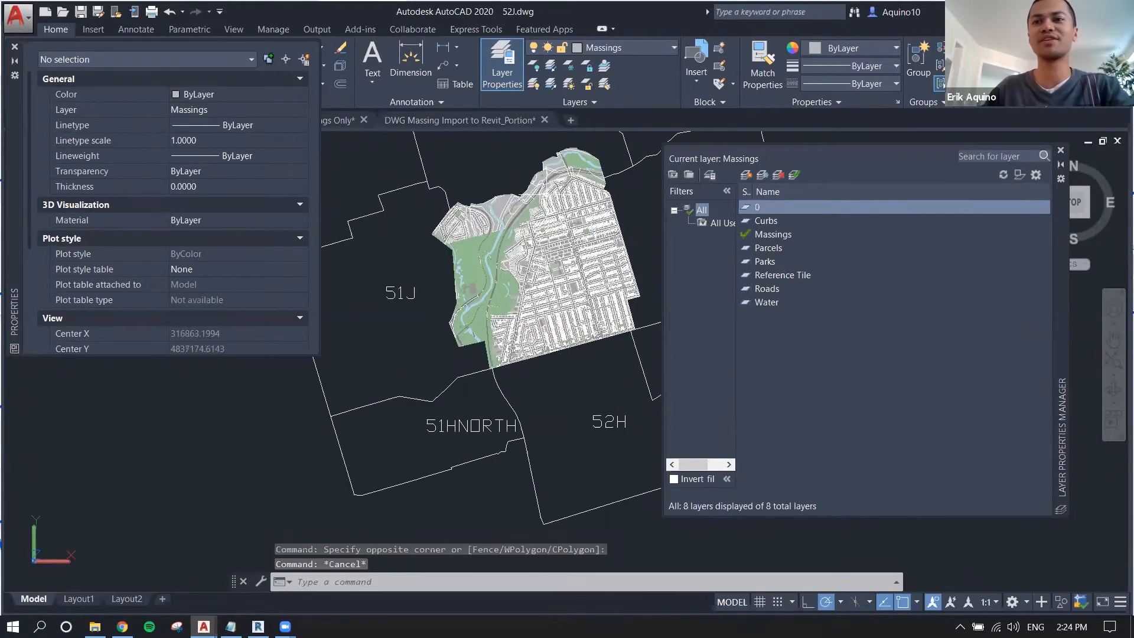
pyautogui.click(637, 202)
pyautogui.click(563, 233)
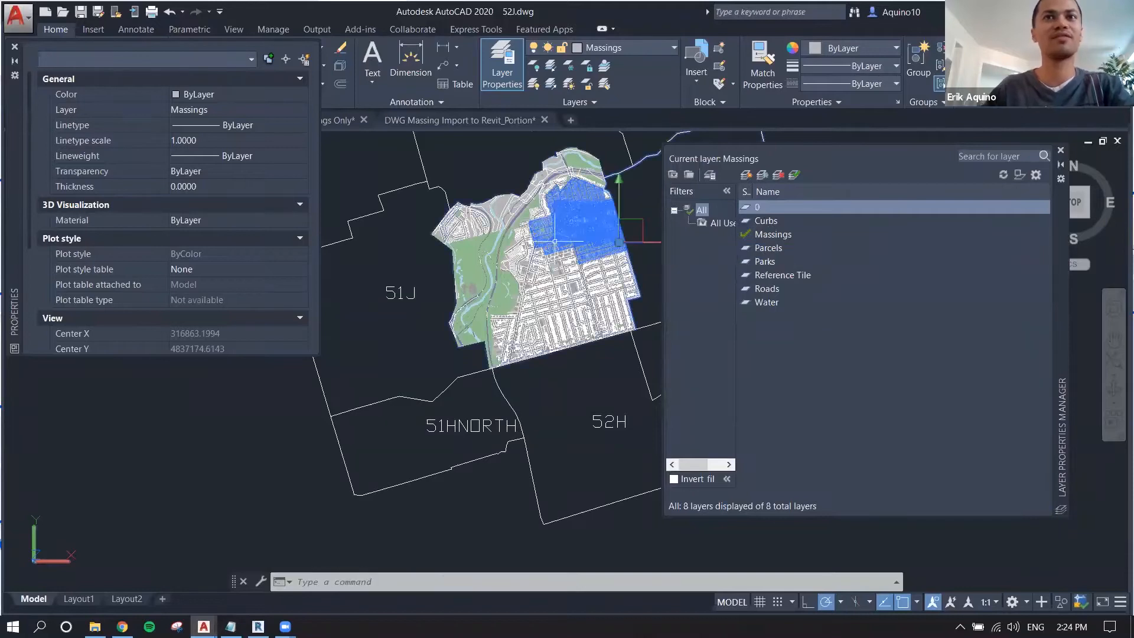
pyautogui.click(91, 58)
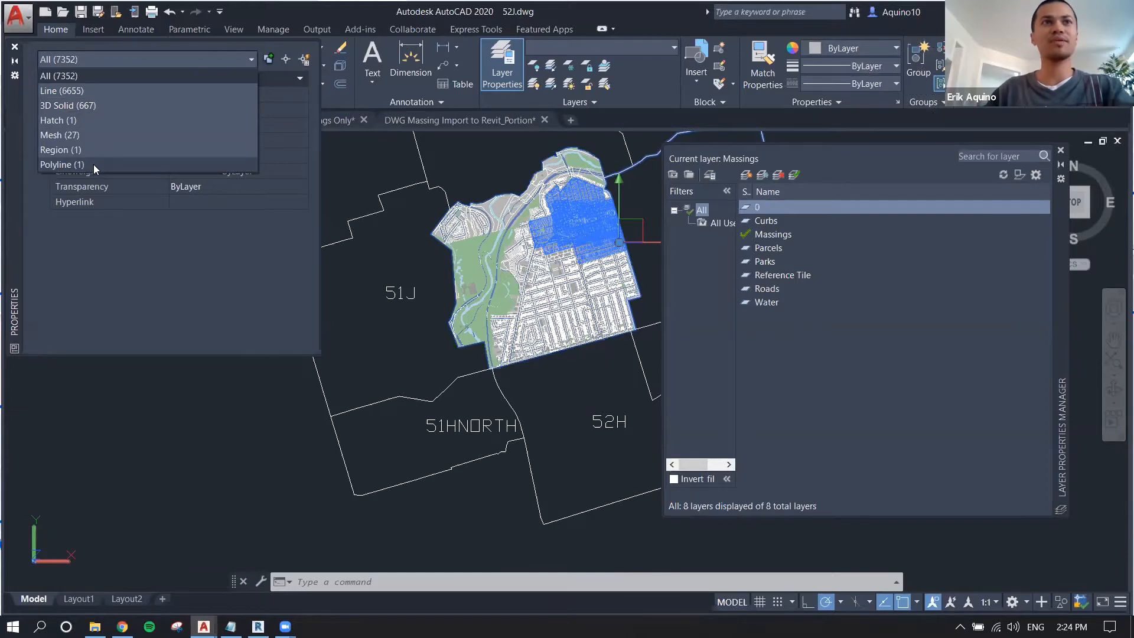
pyautogui.press('Escape')
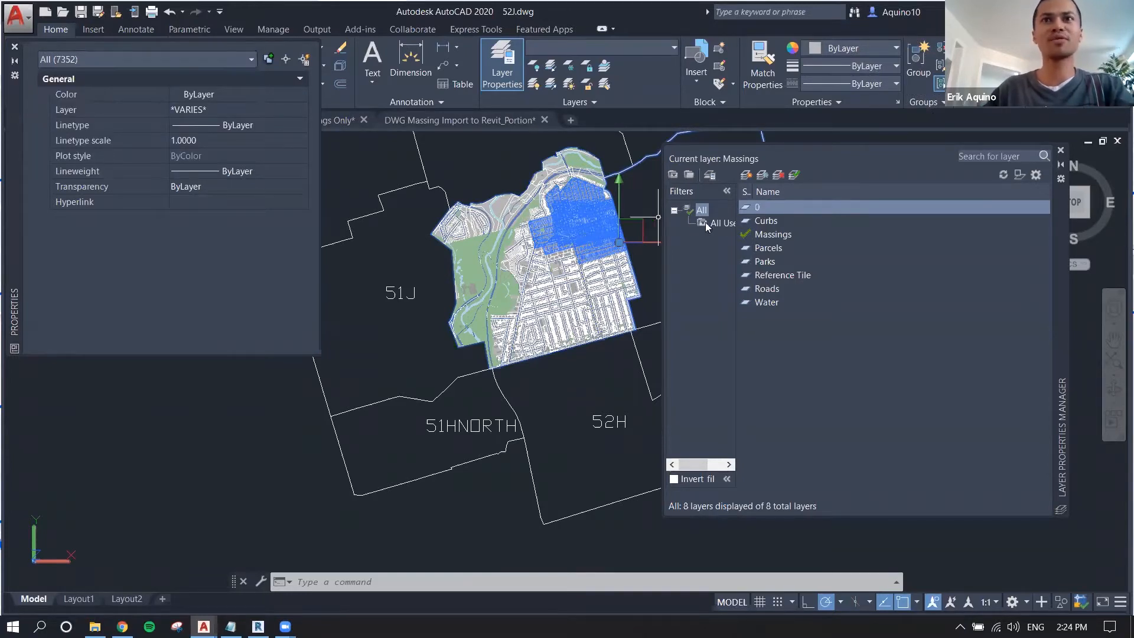
pyautogui.click(637, 226)
pyautogui.press('Escape')
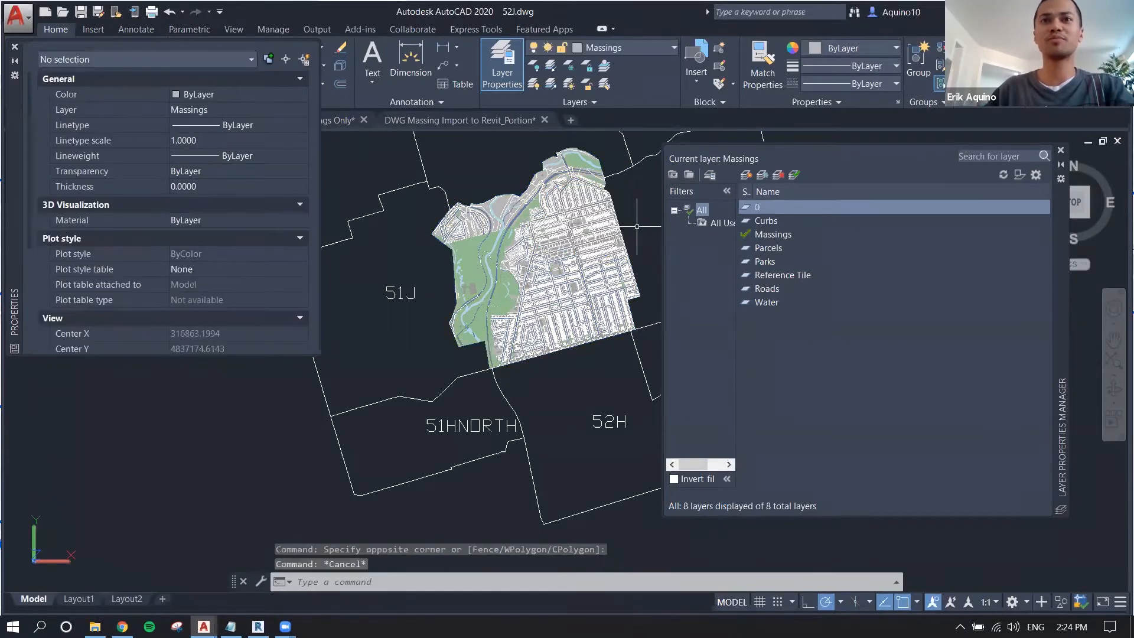
# - Make Parcels the current layer, then widen the Layer Properties Manager and narrow its name column to expose the other layer settings
pyautogui.doubleClick(761, 249)
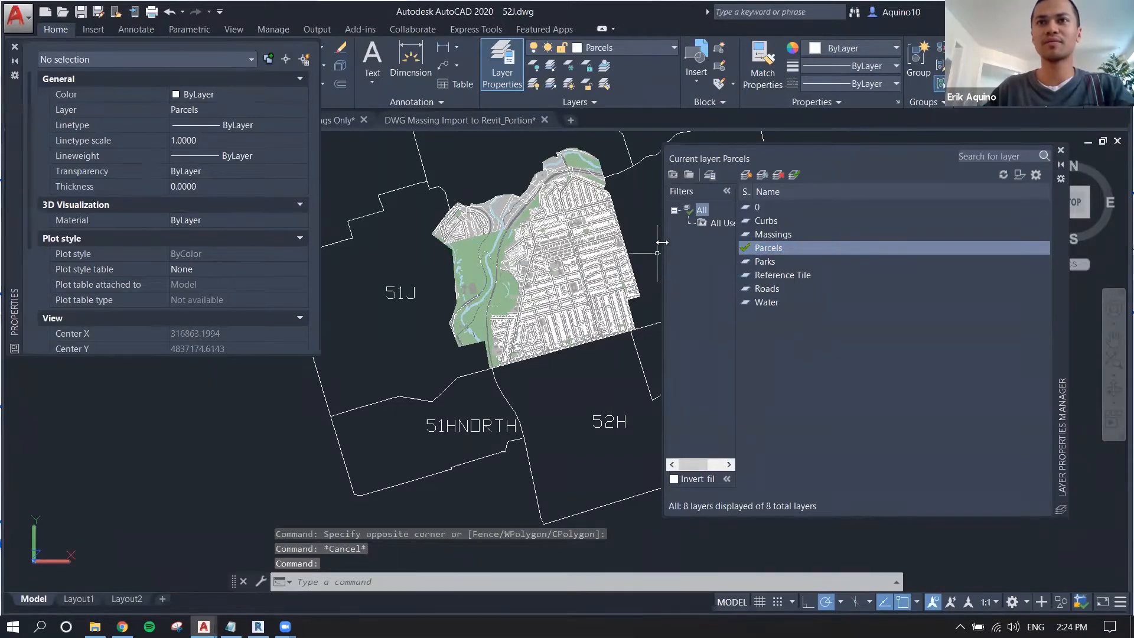
pyautogui.moveTo(662, 242); pyautogui.dragTo(577, 243)
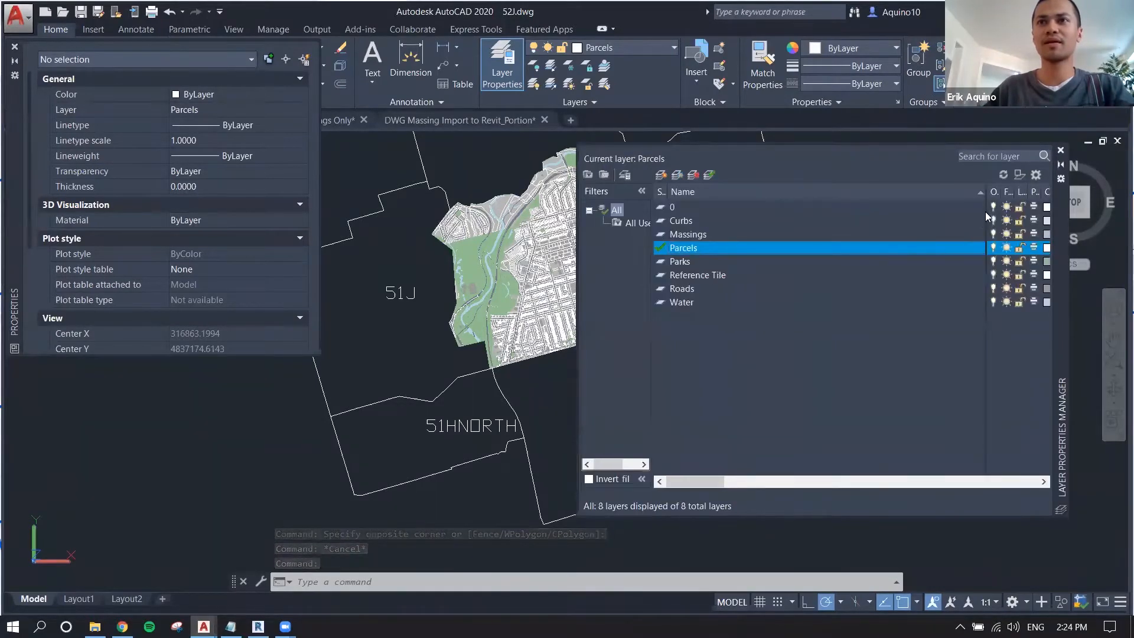
pyautogui.moveTo(986, 212); pyautogui.dragTo(752, 214)
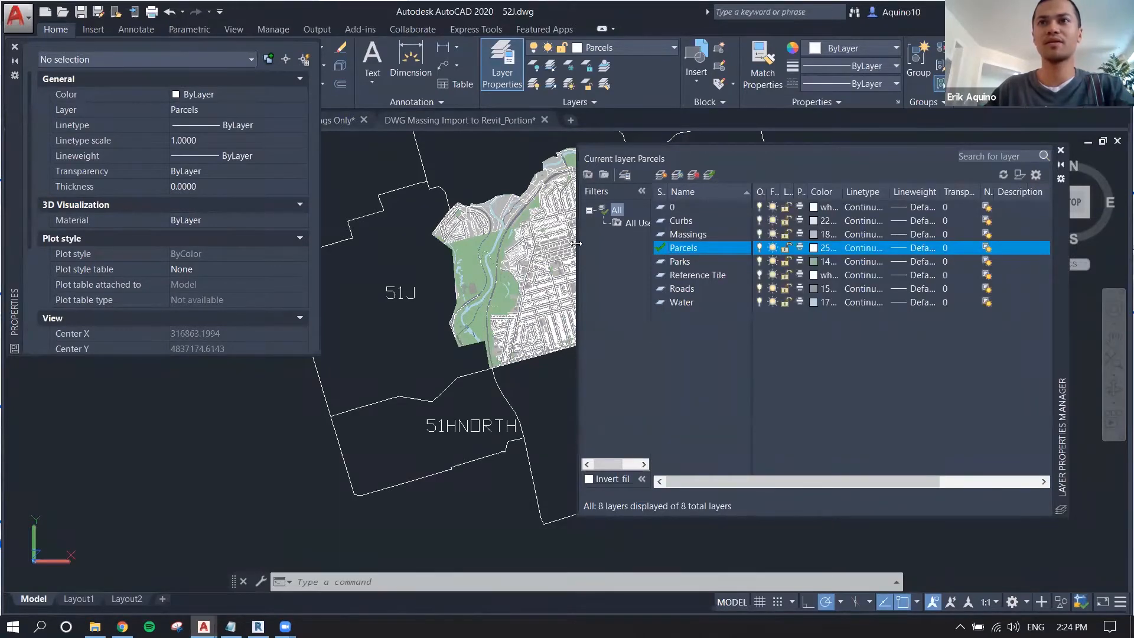
# - Narrow the Layer Properties Manager and turn off Curbs, Massings, Parks, Reference Tile, Roads and Water, leaving Parcels displayed
pyautogui.moveTo(577, 243); pyautogui.dragTo(757, 244)
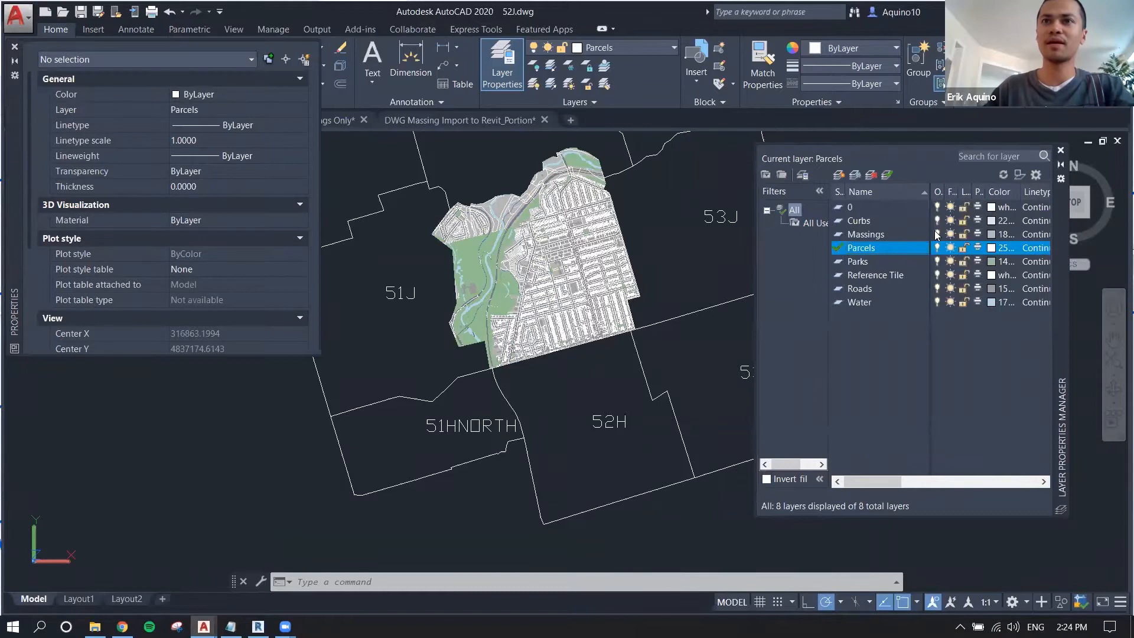
pyautogui.click(936, 235)
pyautogui.click(939, 264)
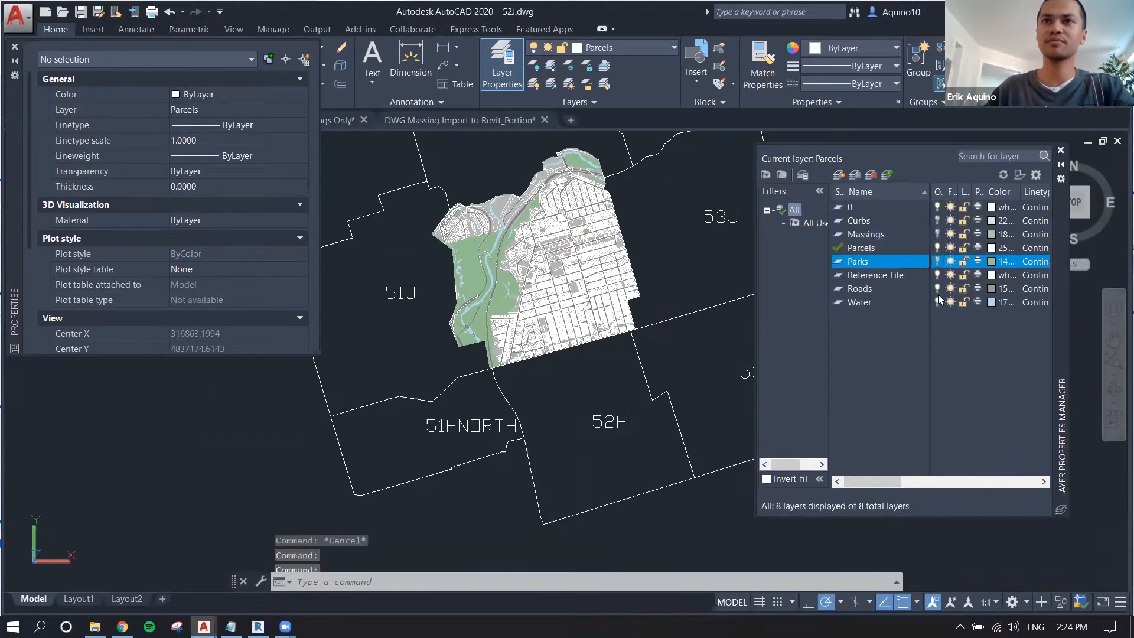
pyautogui.click(898, 302)
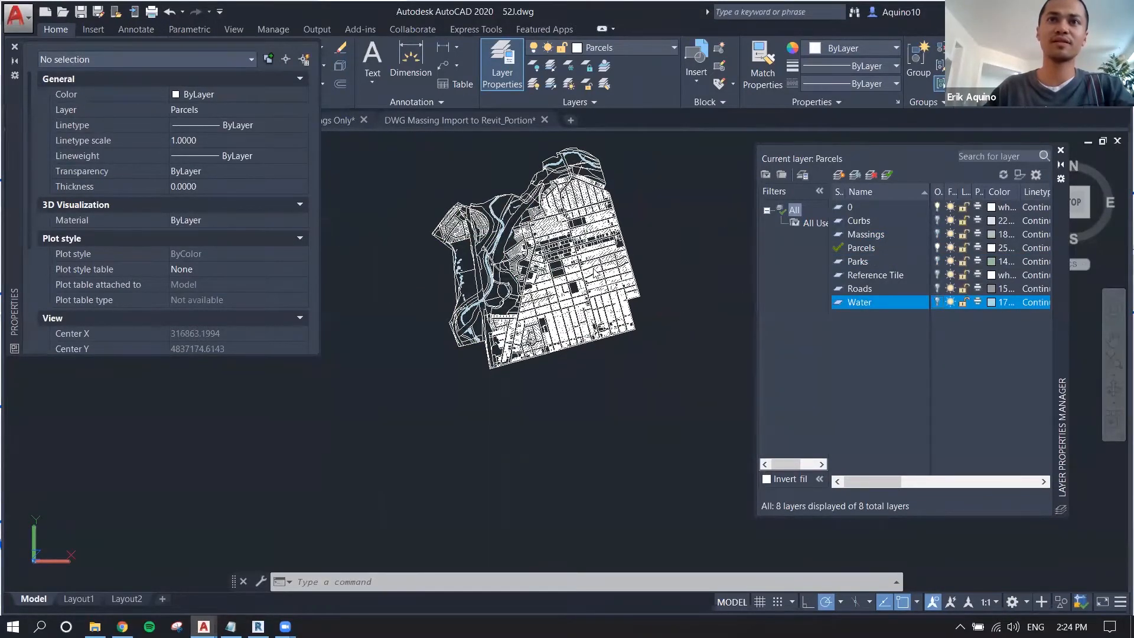
# - Select a small group of parcels on the tile's eastern edge, review their object type, and clear the selection
pyautogui.scroll(2, 656, 253)
pyautogui.click(631, 242)
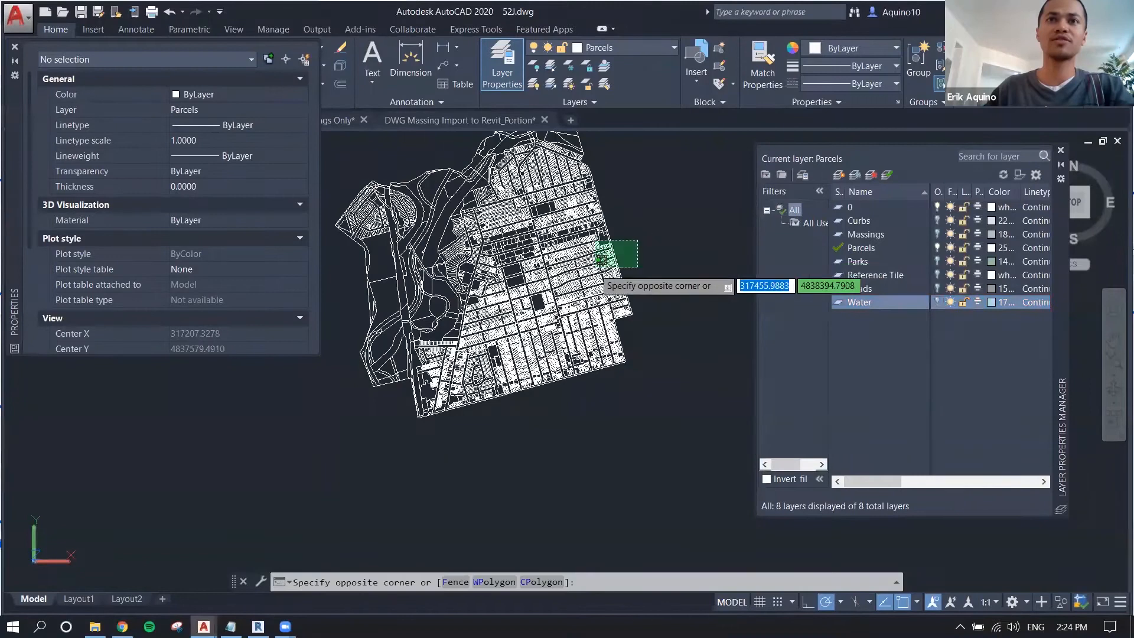
pyautogui.click(595, 266)
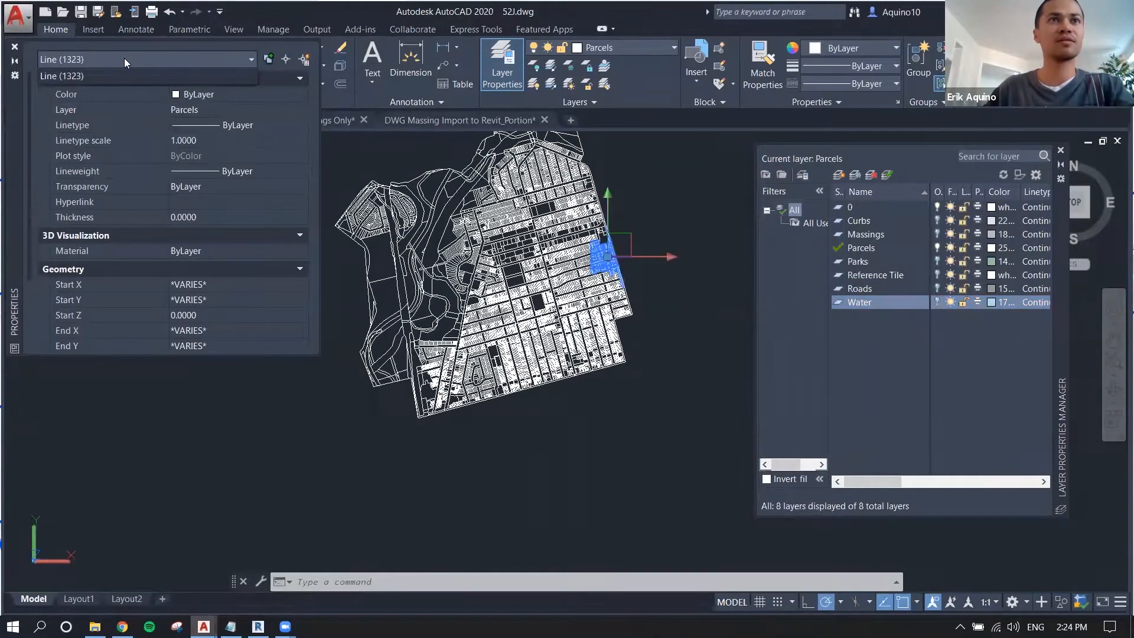
pyautogui.press('Escape')
pyautogui.scroll(5, 573, 253)
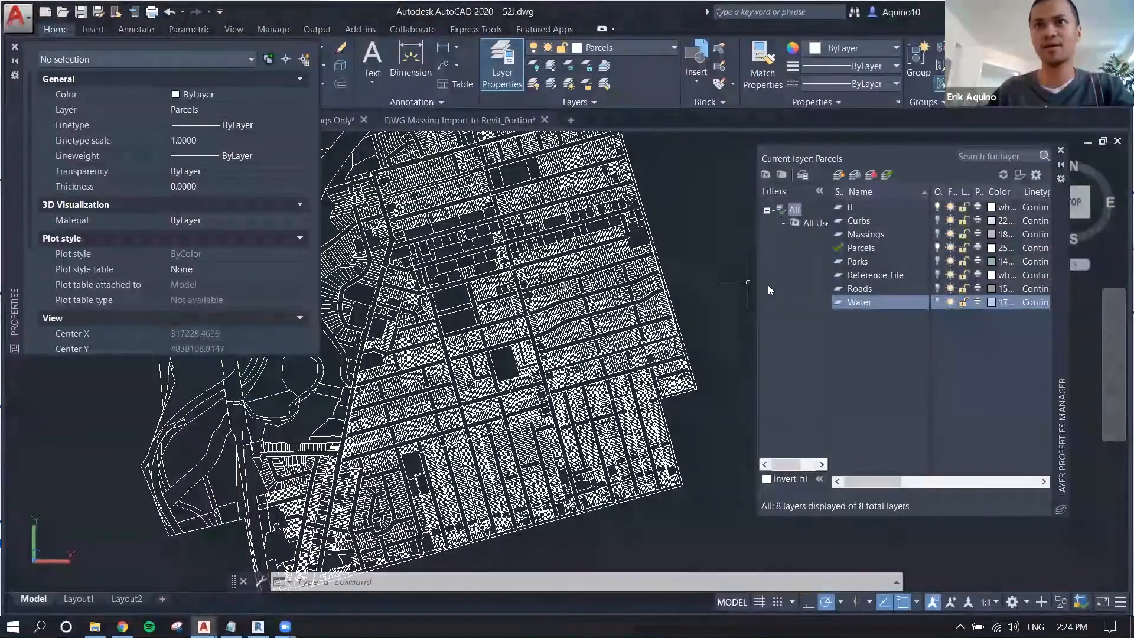
# - Make Roads the current layer with its display on, inspect the road surface's properties, and clear the selection
pyautogui.doubleClick(875, 290)
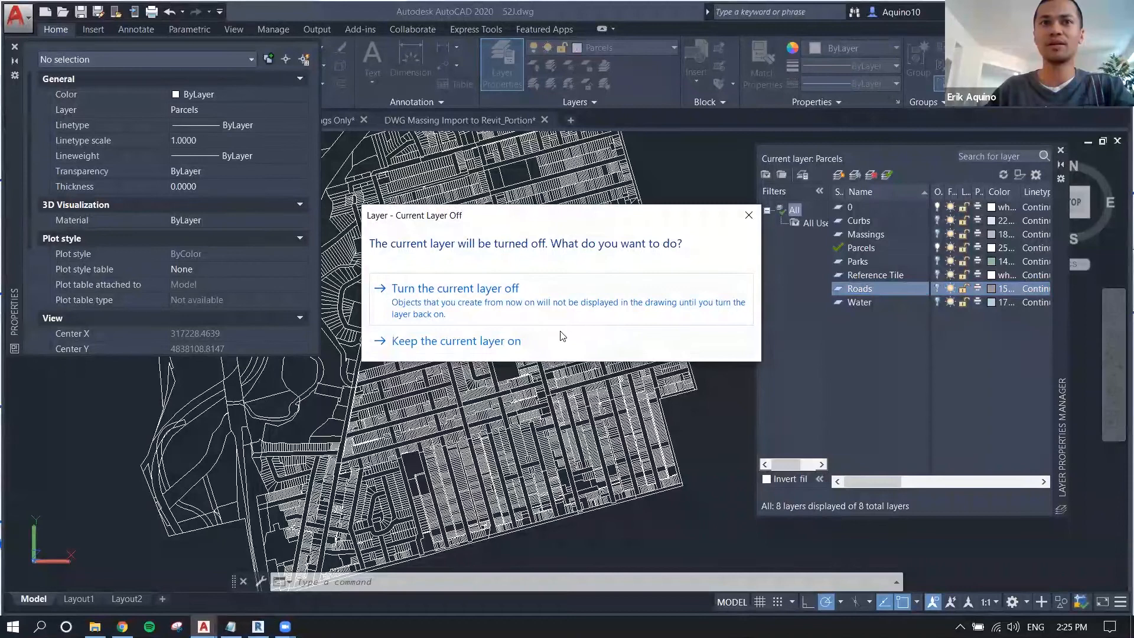
pyautogui.click(563, 338)
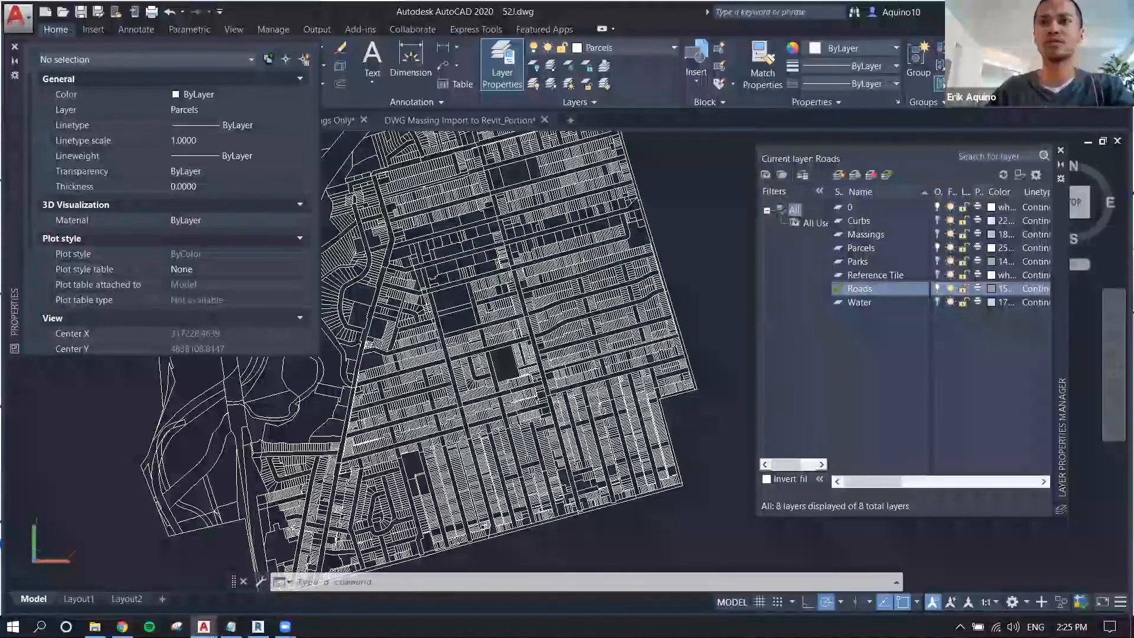
pyautogui.click(464, 297)
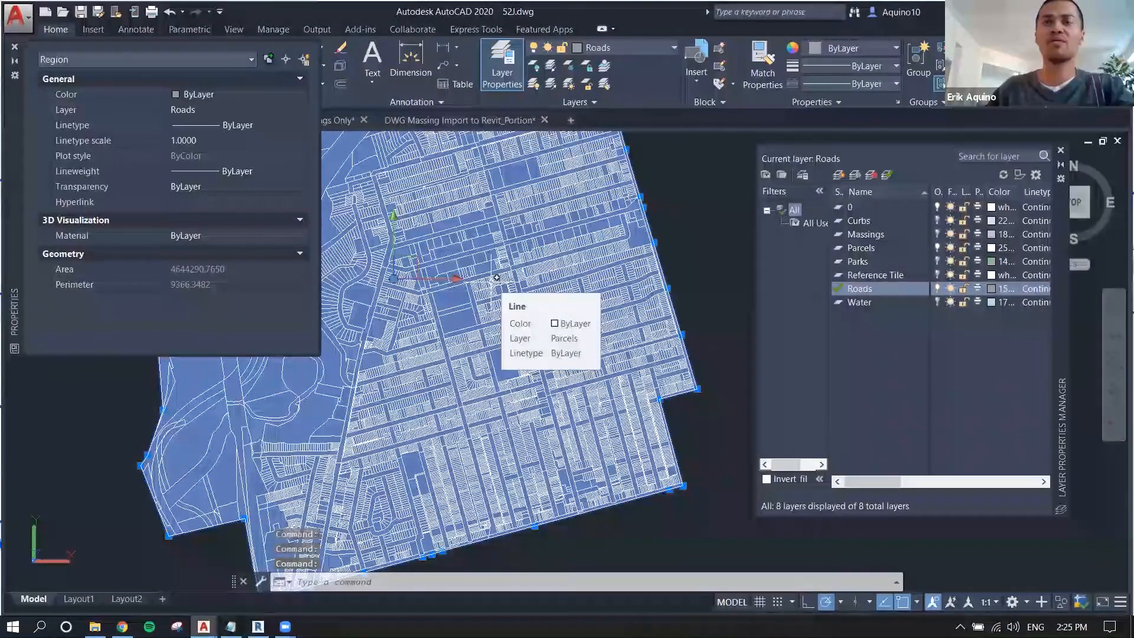
pyautogui.press('Escape')
pyautogui.press('Escape')
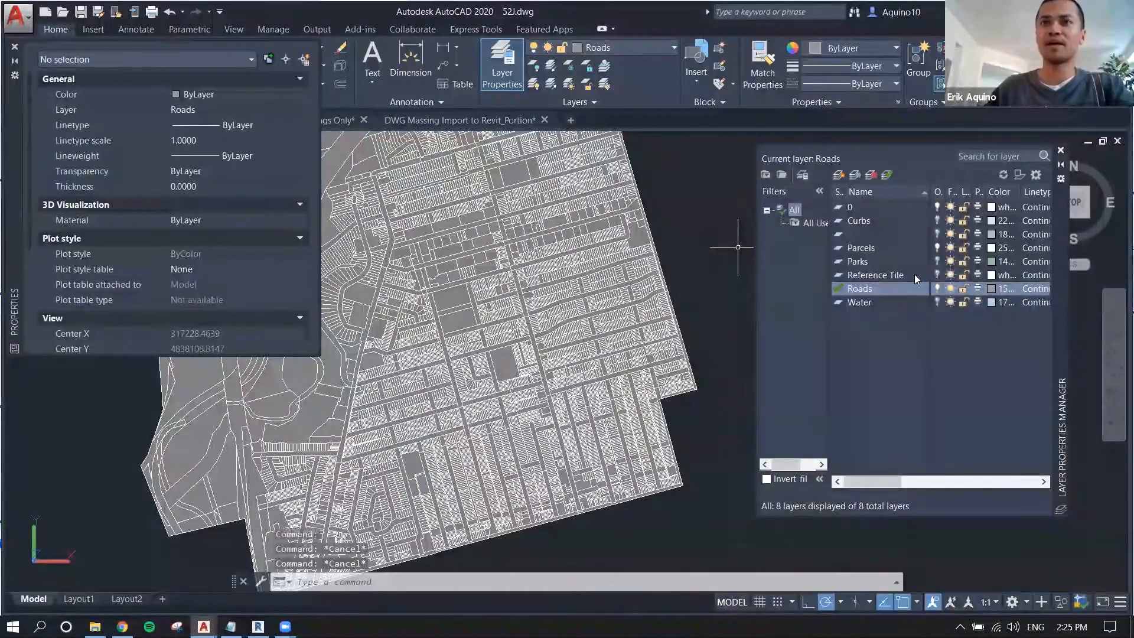
# - Make Reference Tile the current layer with its display on, and dock the Properties palette beside the drawing
pyautogui.click(937, 274)
pyautogui.click(587, 338)
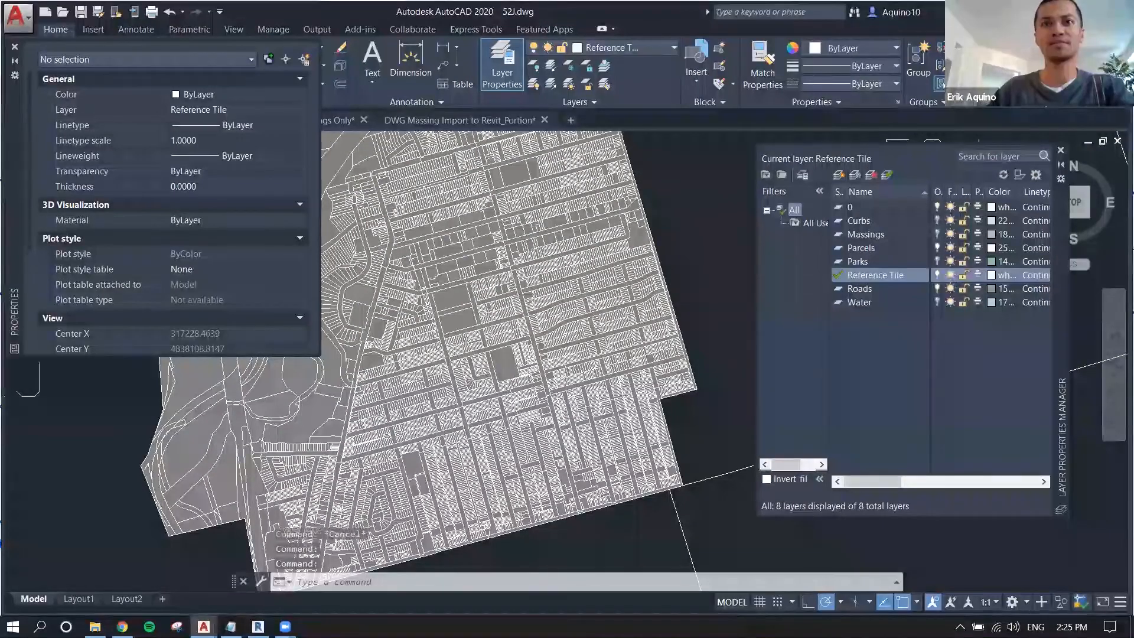
pyautogui.scroll(-1, 627, 269)
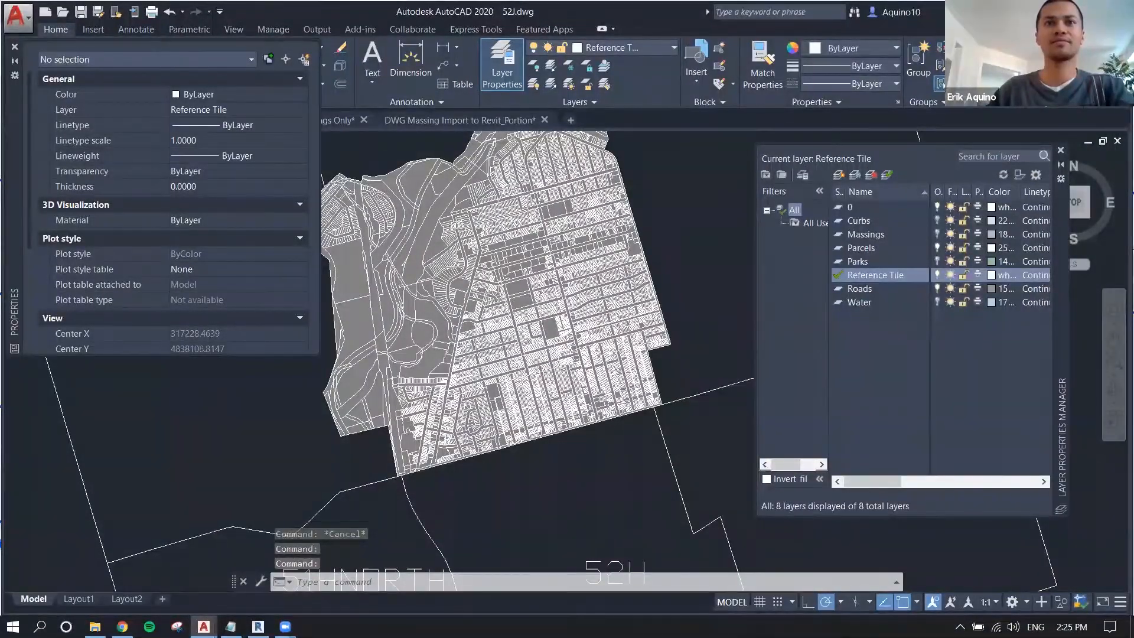
pyautogui.scroll(-1, 627, 278)
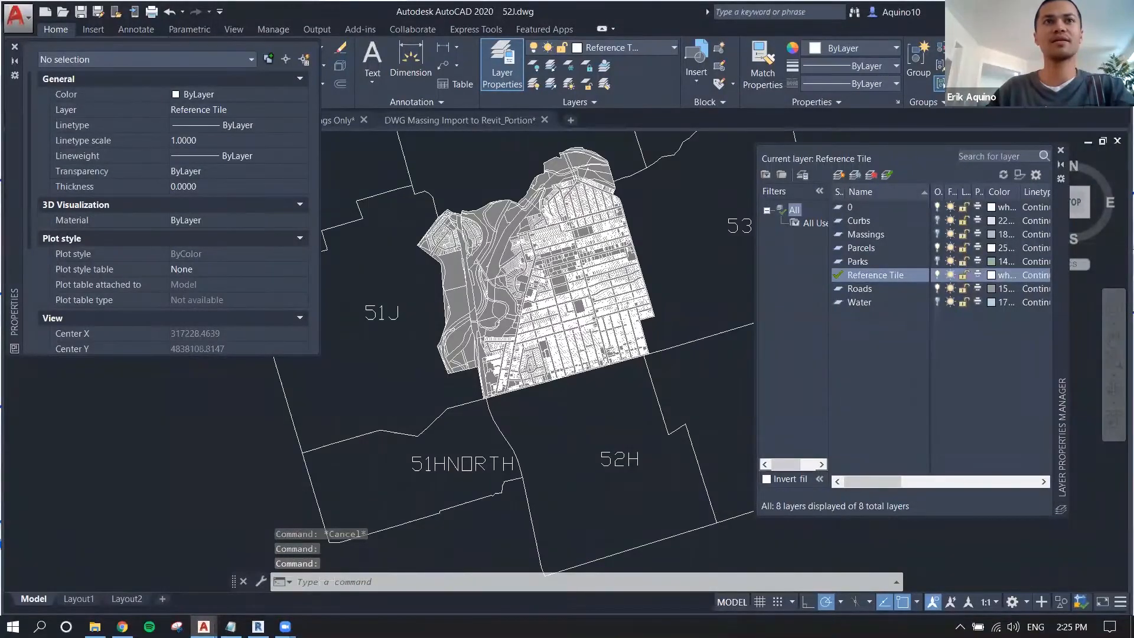
pyautogui.scroll(-1, 628, 269)
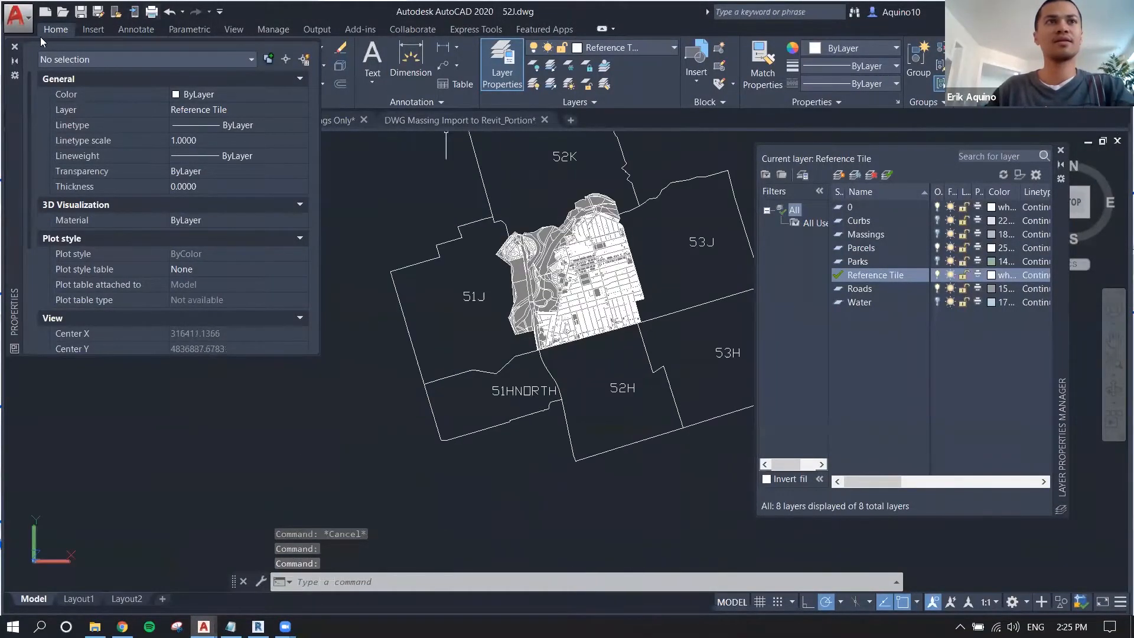
pyautogui.doubleClick(20, 93)
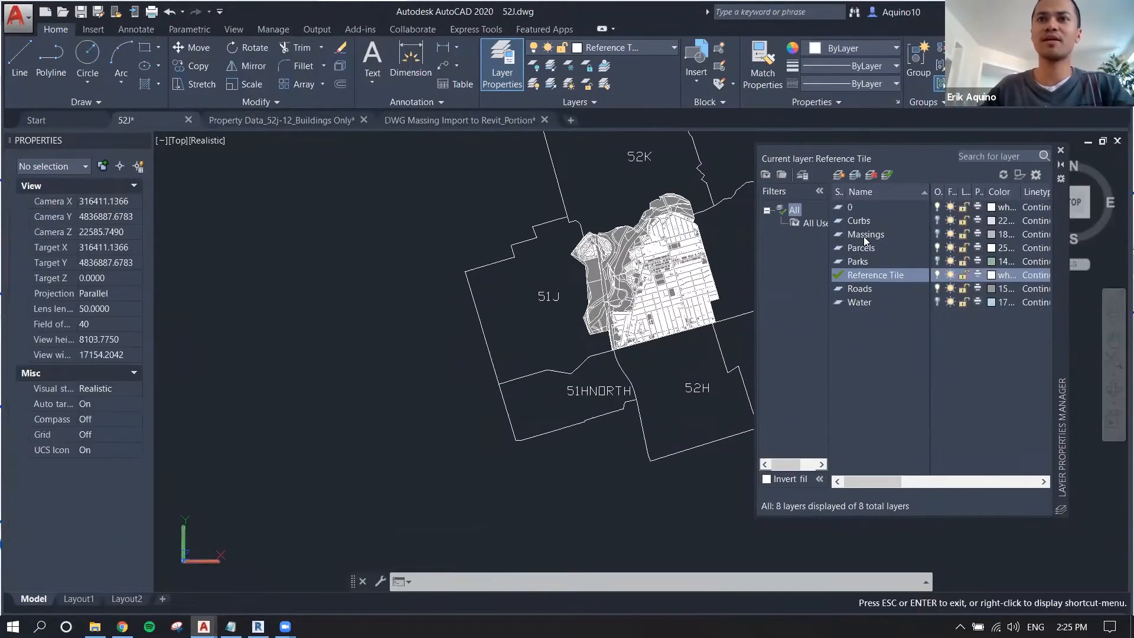
pyautogui.click(937, 234)
pyautogui.click(939, 221)
pyautogui.press('Return')
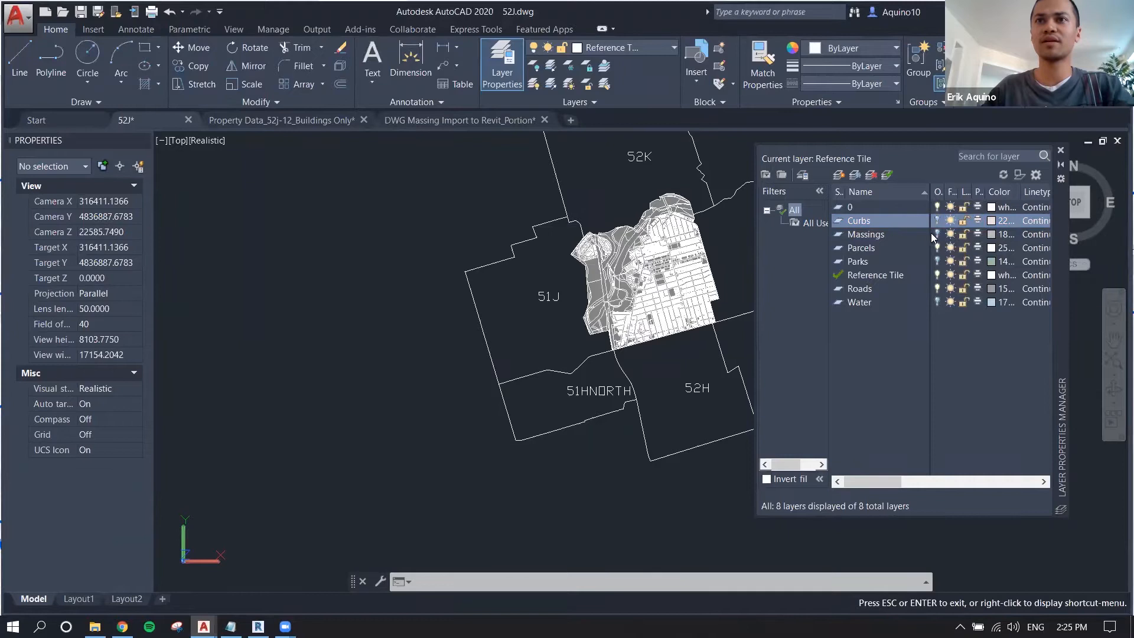
pyautogui.click(934, 234)
pyautogui.press('Return')
pyautogui.click(898, 234)
pyautogui.click(655, 325)
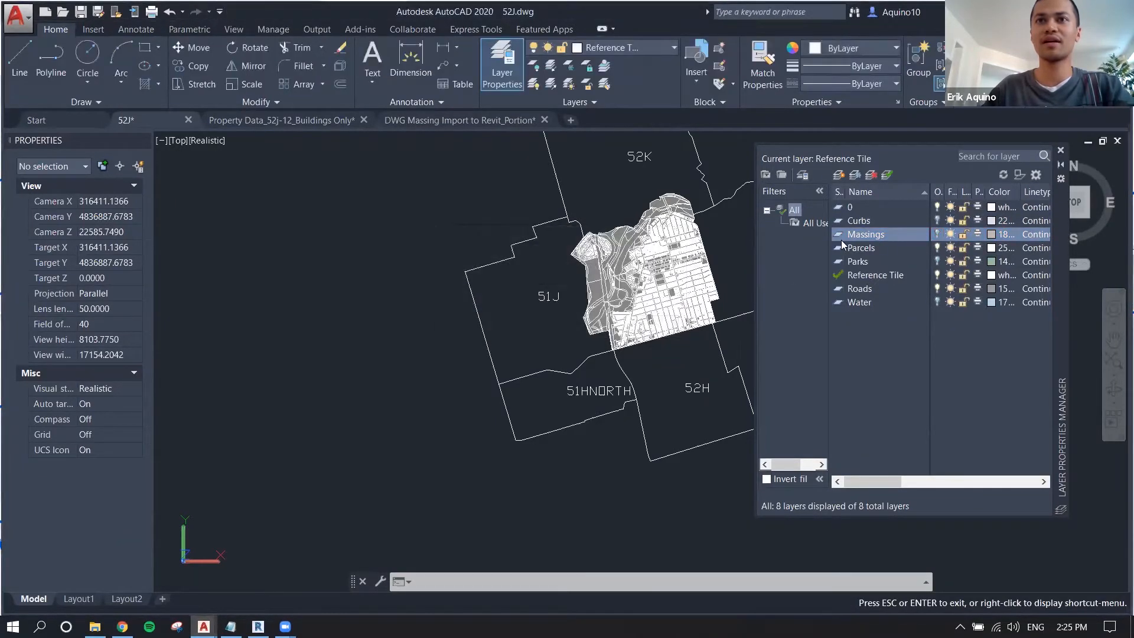
pyautogui.click(851, 235)
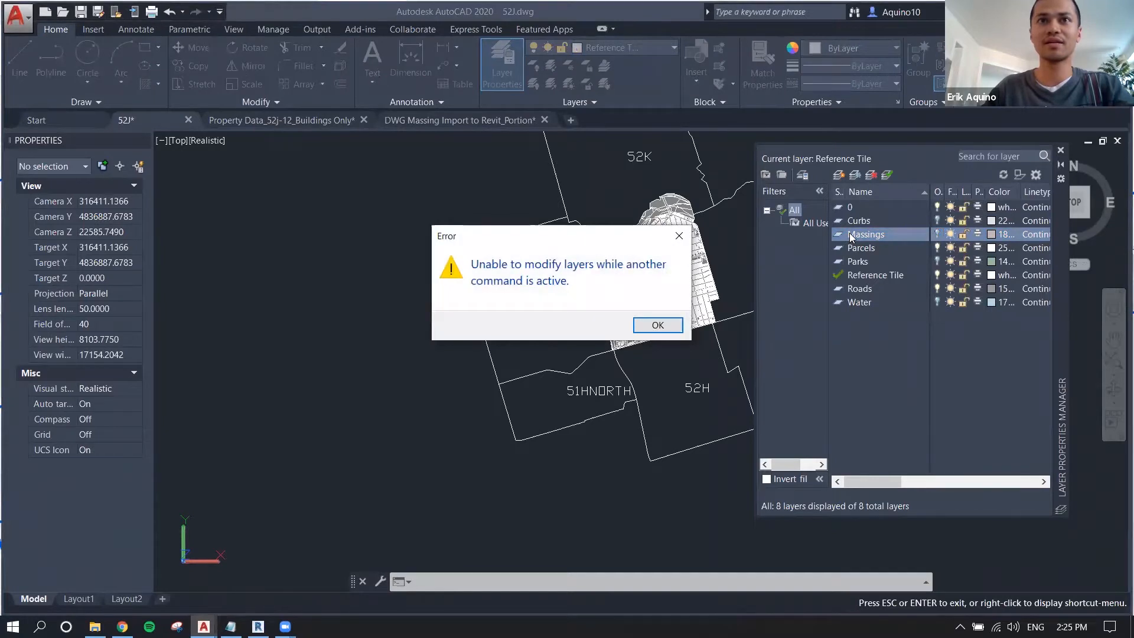
pyautogui.press('Escape')
pyautogui.press('Escape')
pyautogui.press('Escape')
# - Make Massings the current layer and keep it turned on
pyautogui.click(863, 236)
pyautogui.doubleClick(862, 235)
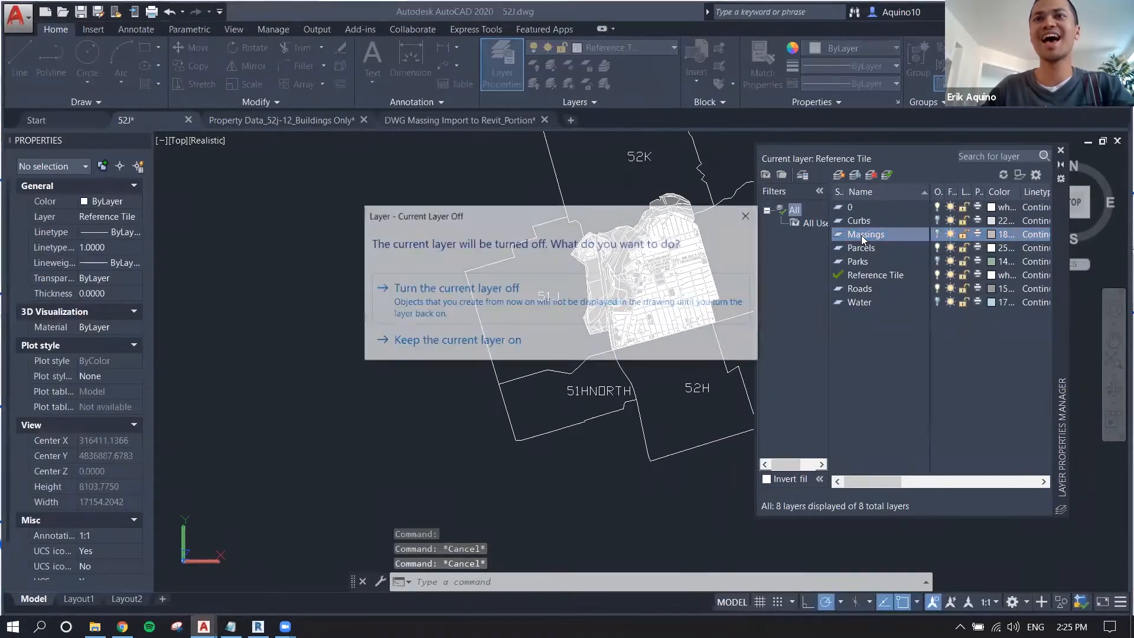
pyautogui.click(471, 342)
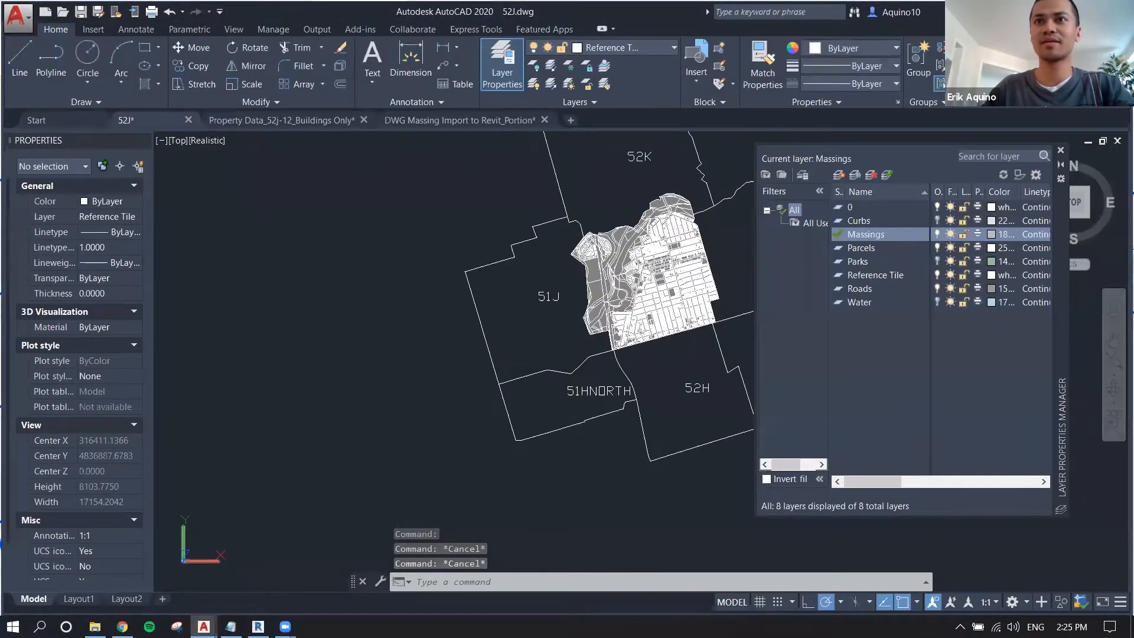
# - Turn off the Reference Tile, Roads and Parcels layers to isolate the building massings
pyautogui.click(939, 248)
pyautogui.click(937, 275)
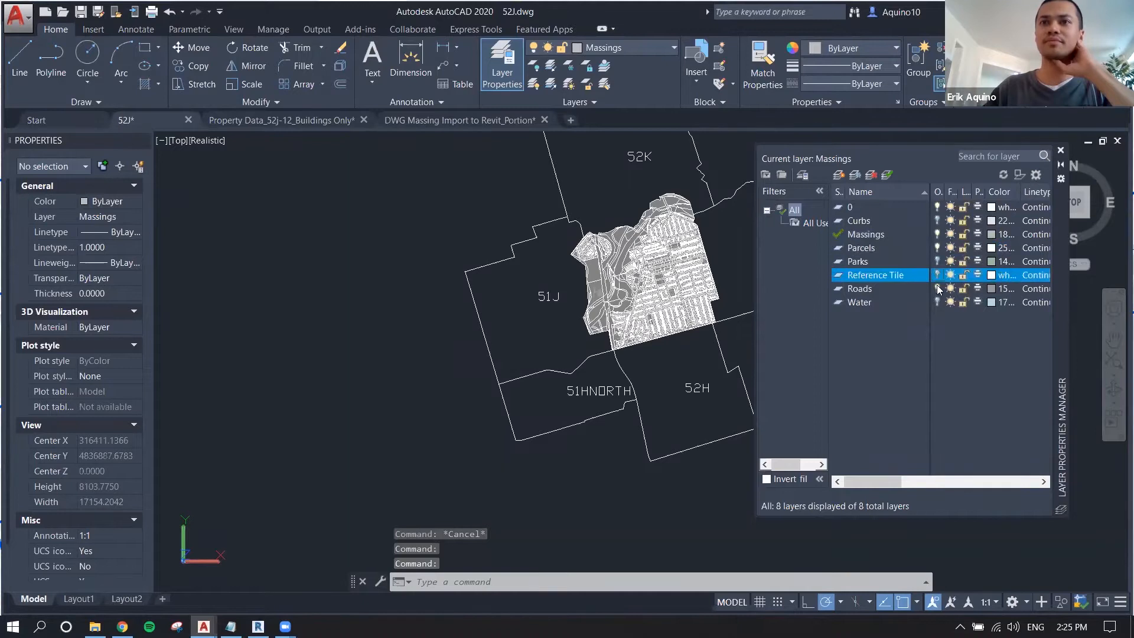
pyautogui.click(937, 288)
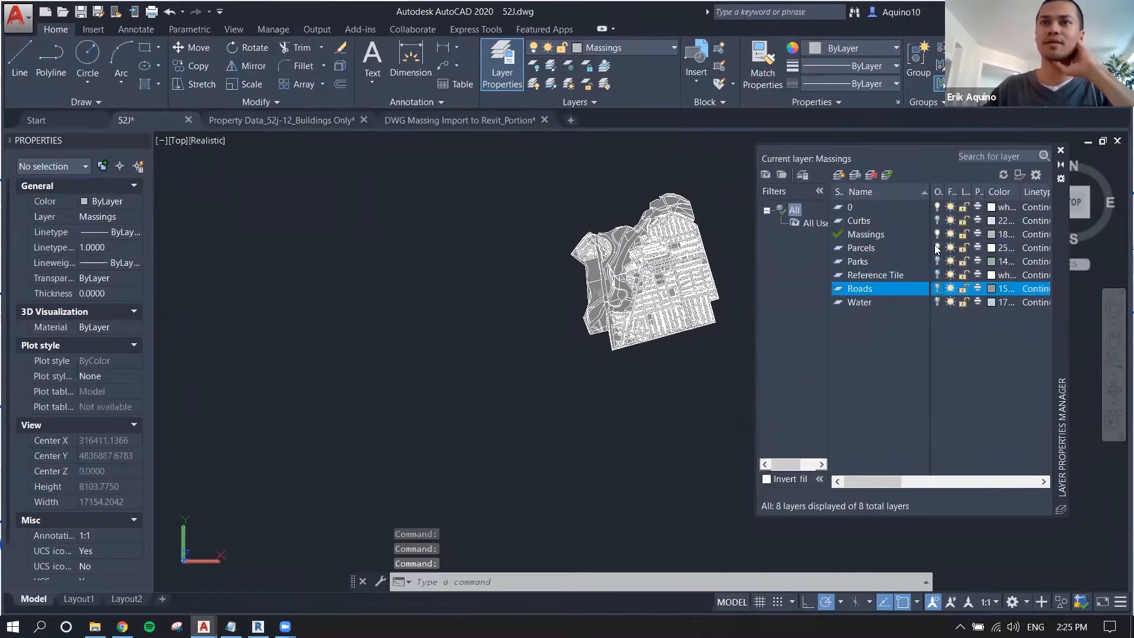
pyautogui.click(937, 248)
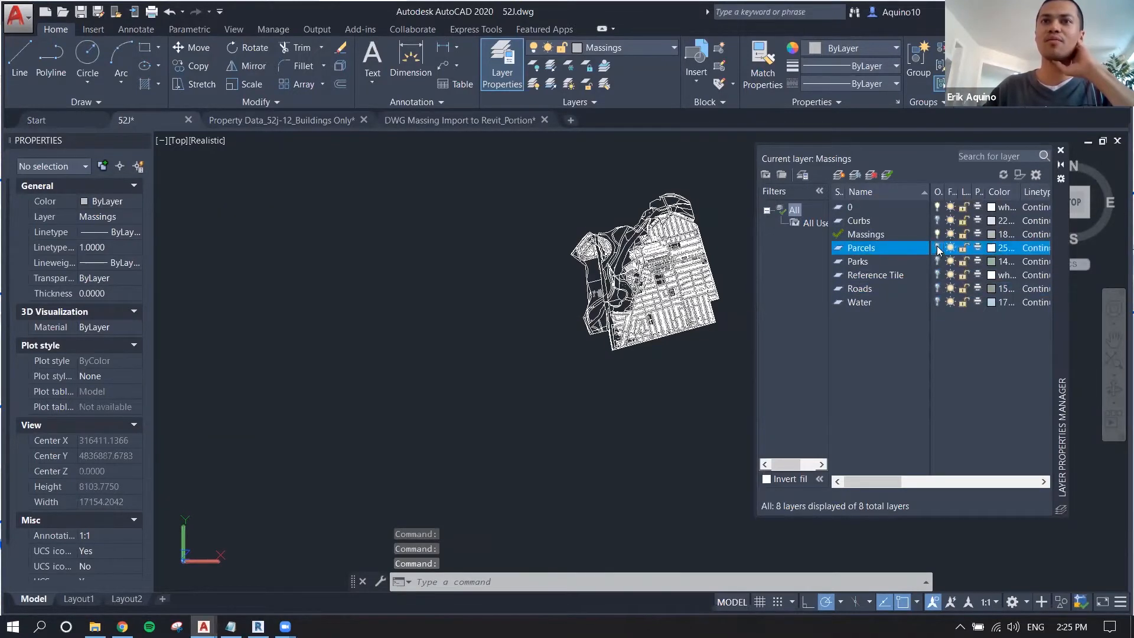
# - Select all the building massings, review the block references and 3D solids among them, and clear the selection
pyautogui.moveTo(730, 190); pyautogui.dragTo(665, 210, button='middle')
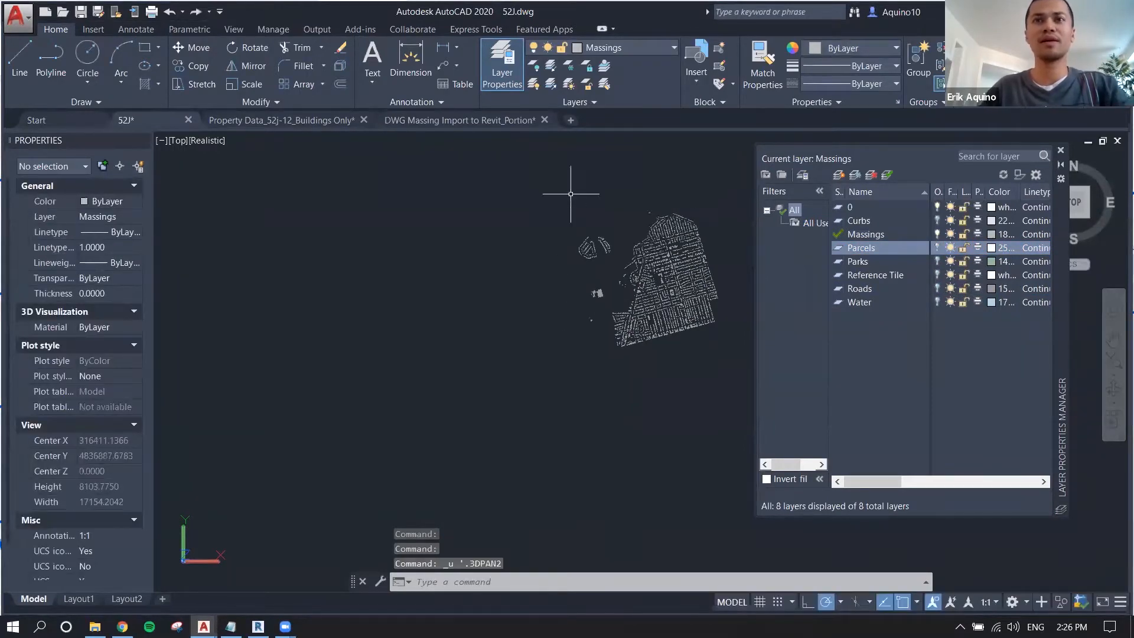
pyautogui.click(542, 188)
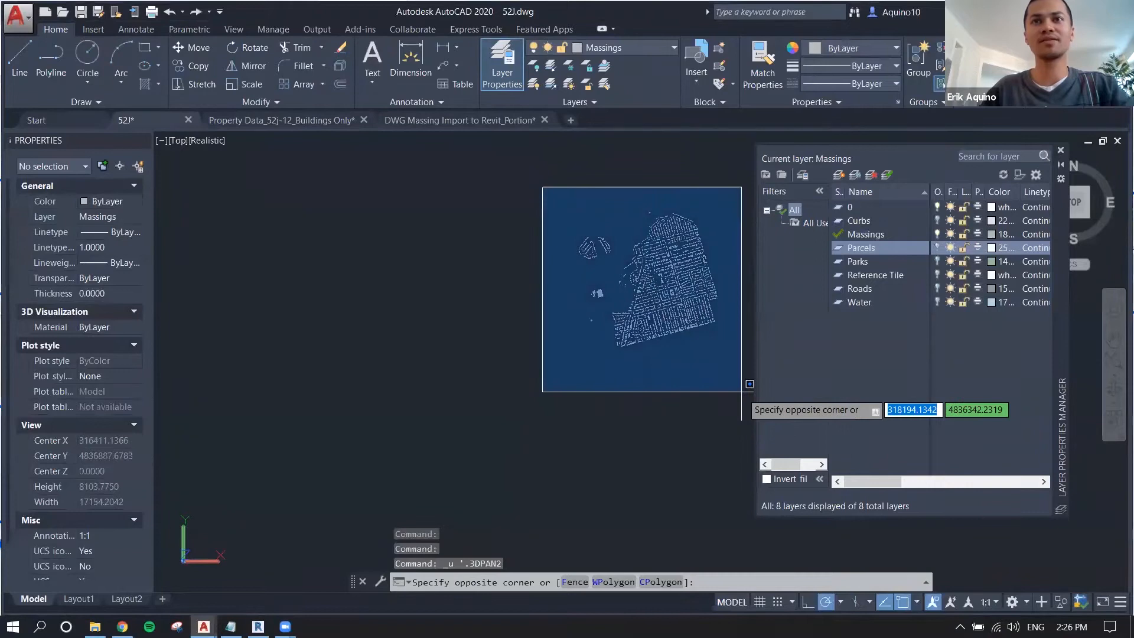
pyautogui.click(742, 392)
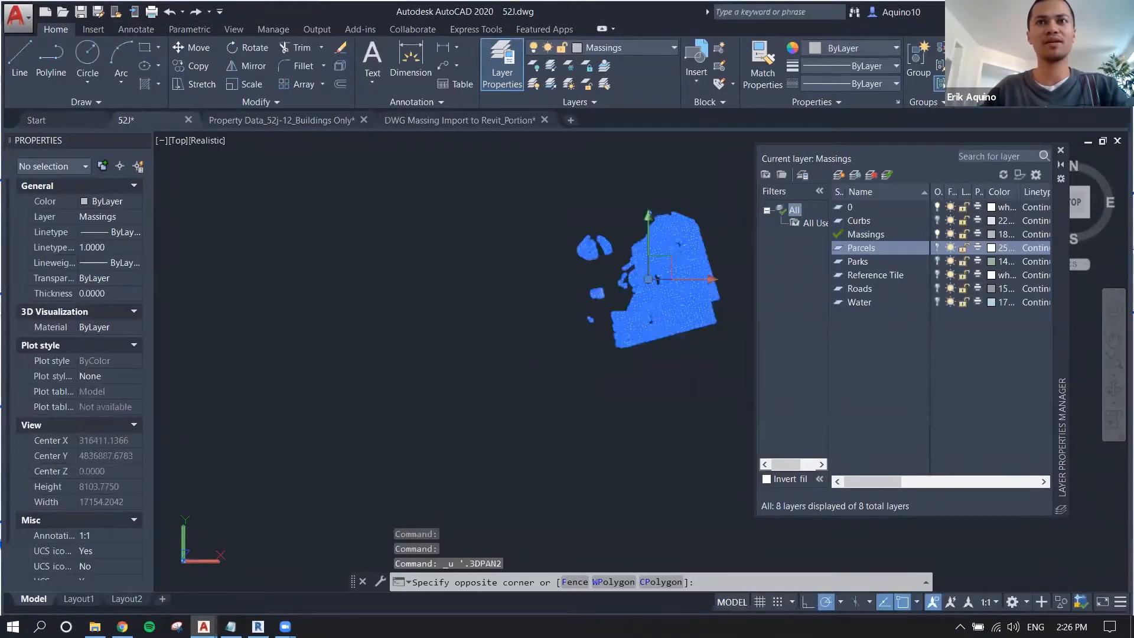
pyautogui.click(54, 164)
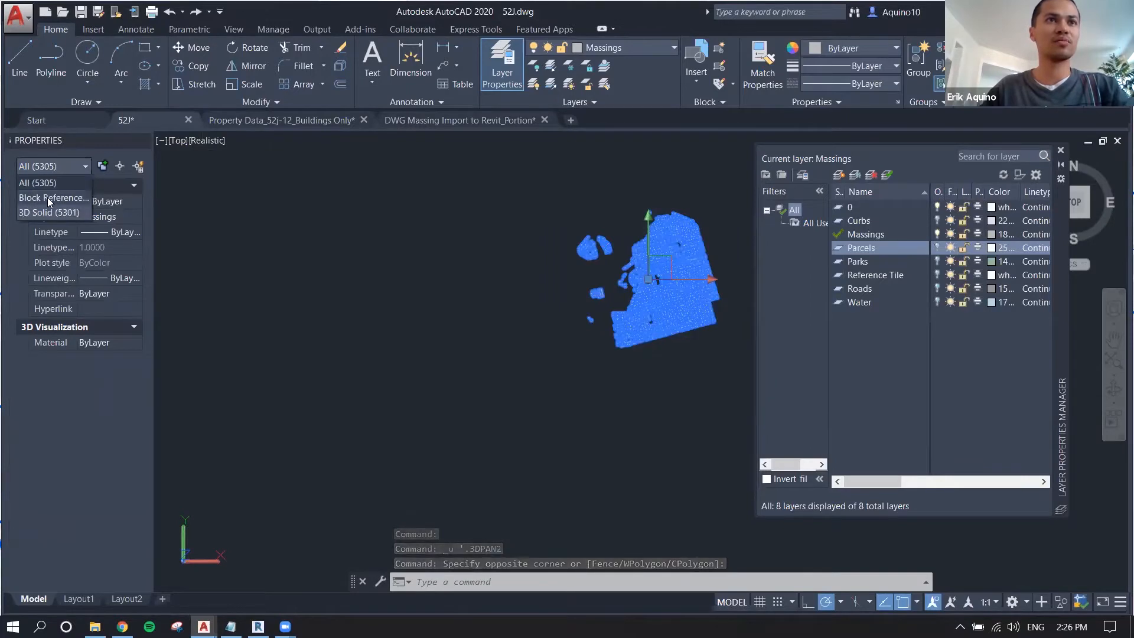
pyautogui.click(83, 198)
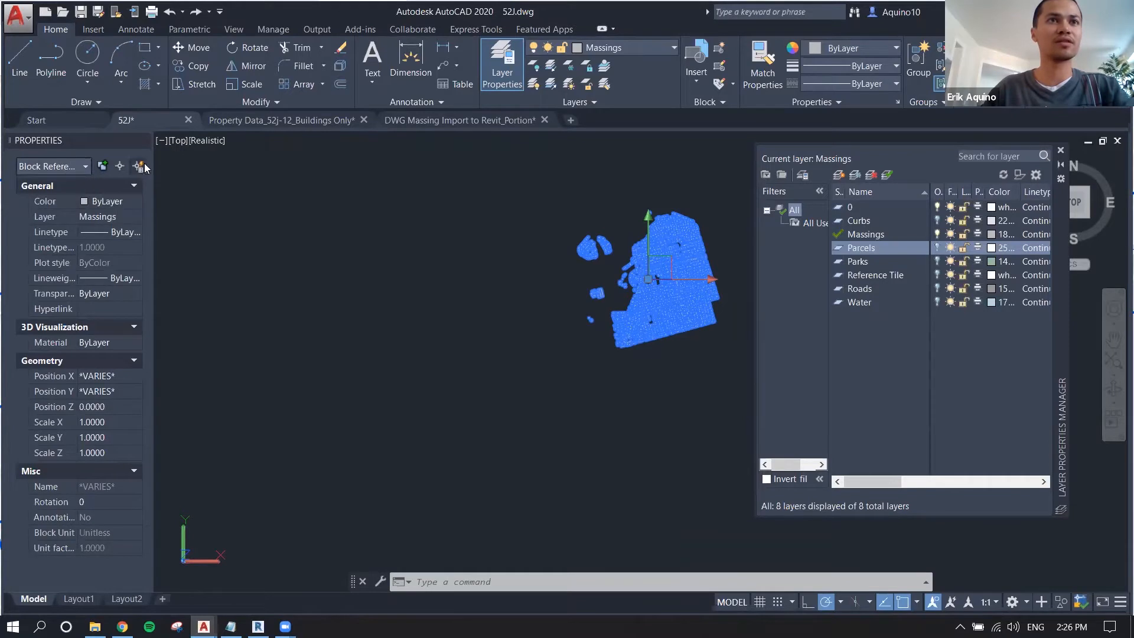
pyautogui.click(55, 168)
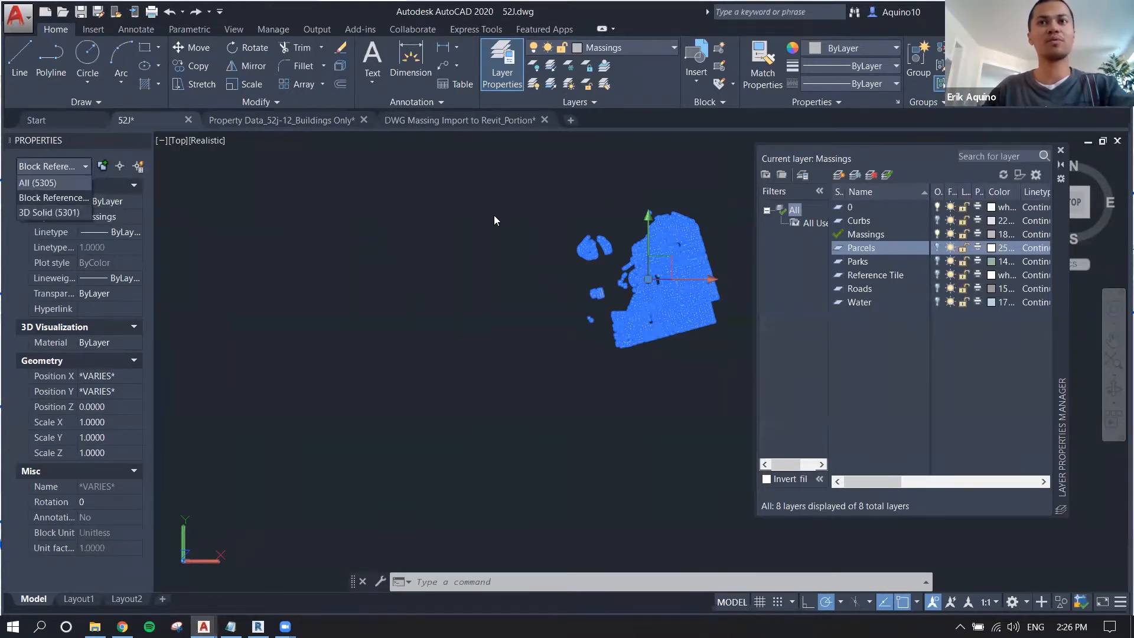
pyautogui.click(48, 213)
pyautogui.click(595, 243)
pyautogui.press('Escape')
pyautogui.scroll(5, 662, 313)
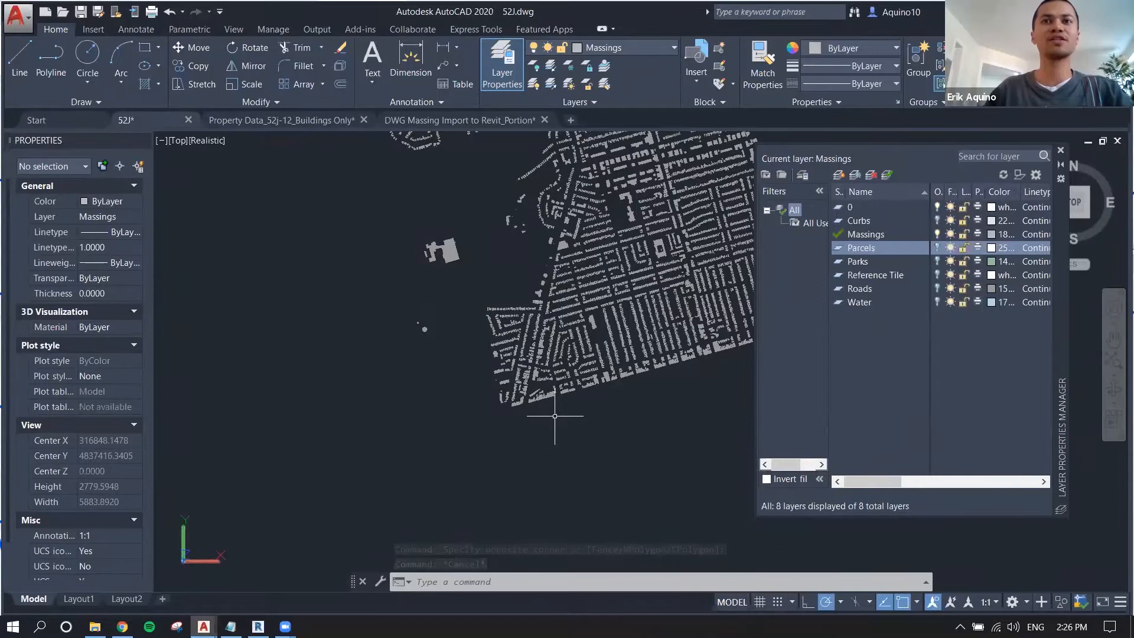
pyautogui.scroll(-2, 571, 410)
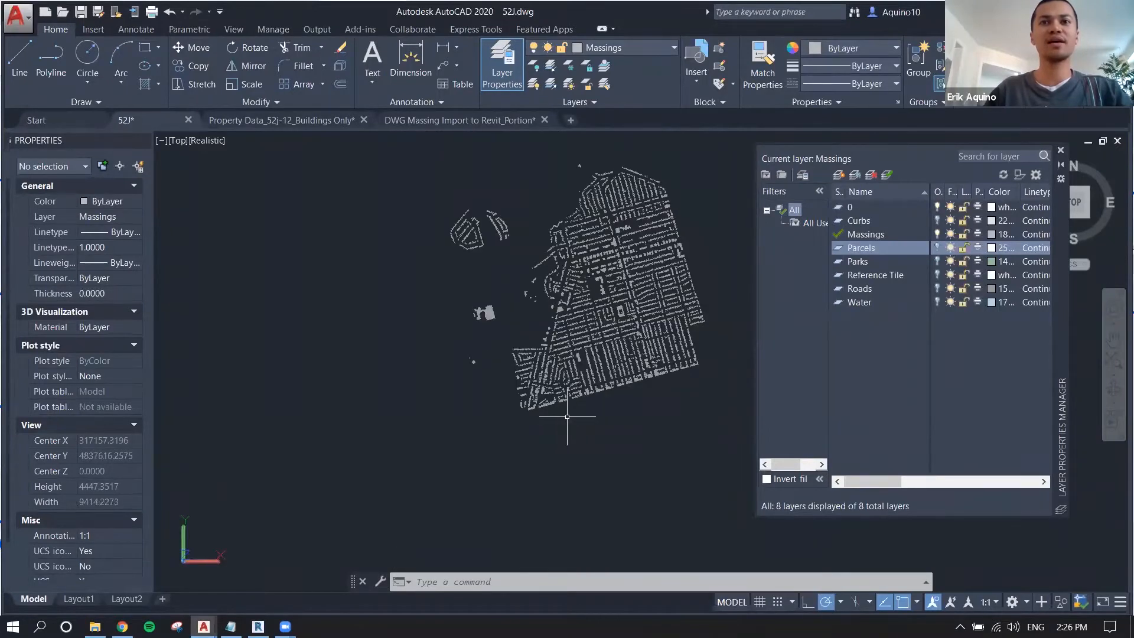
pyautogui.click(567, 417)
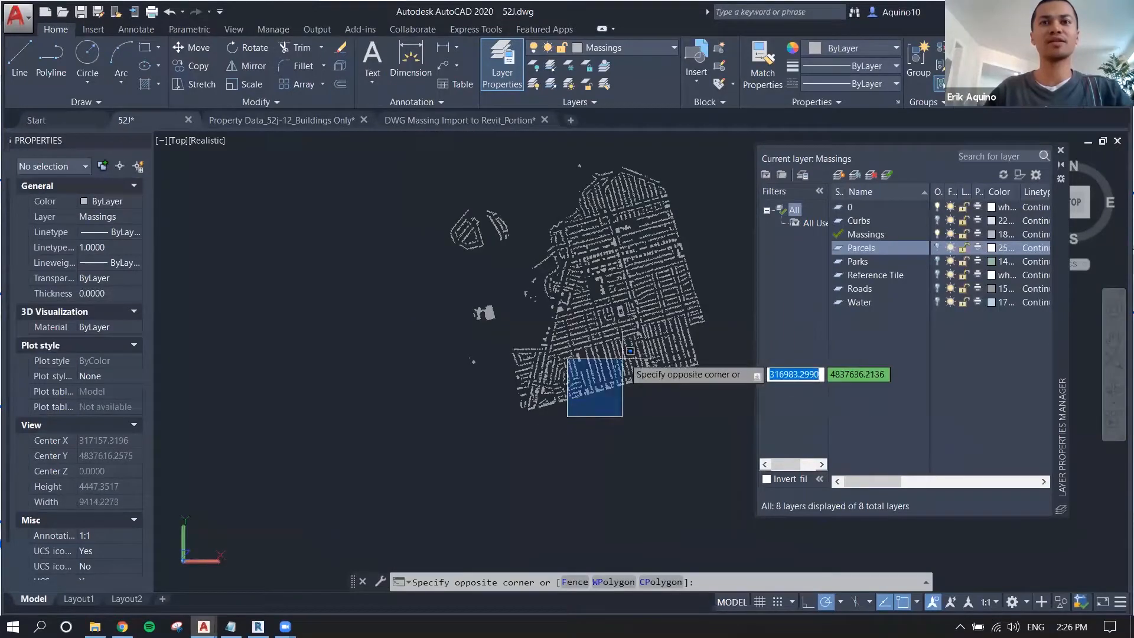
pyautogui.click(656, 328)
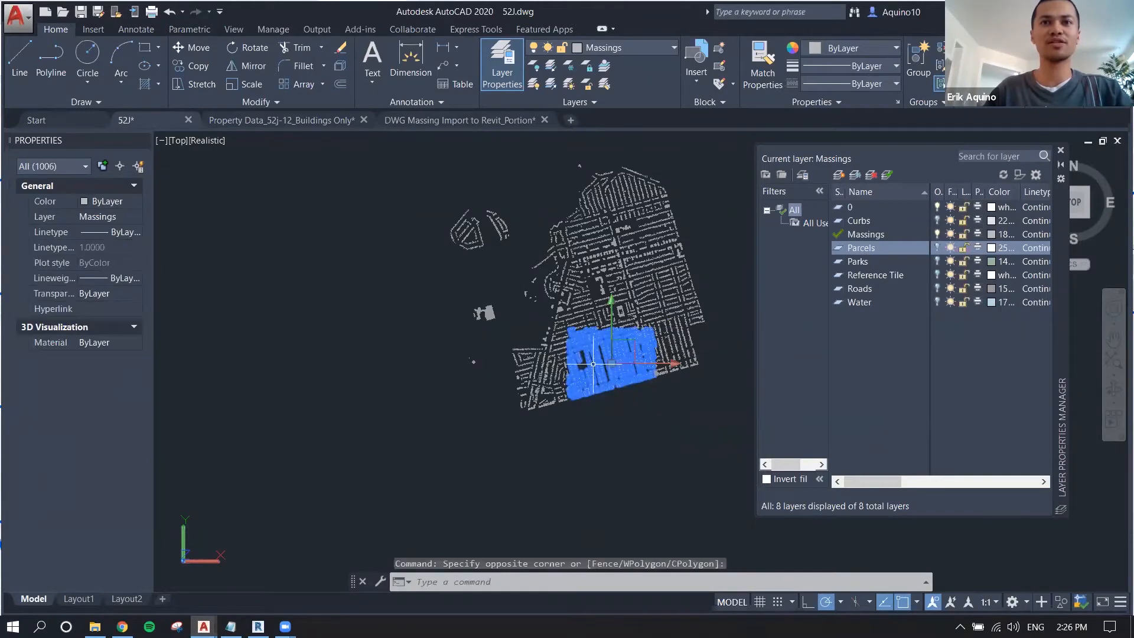
pyautogui.scroll(4, 593, 363)
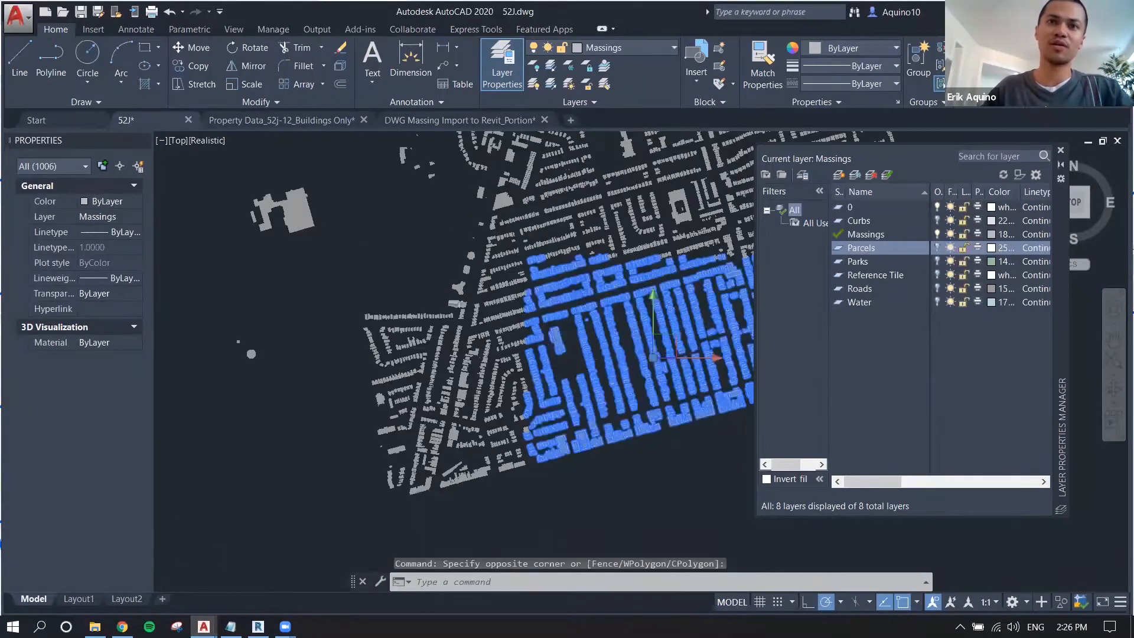
pyautogui.press('Escape')
pyautogui.press('Escape')
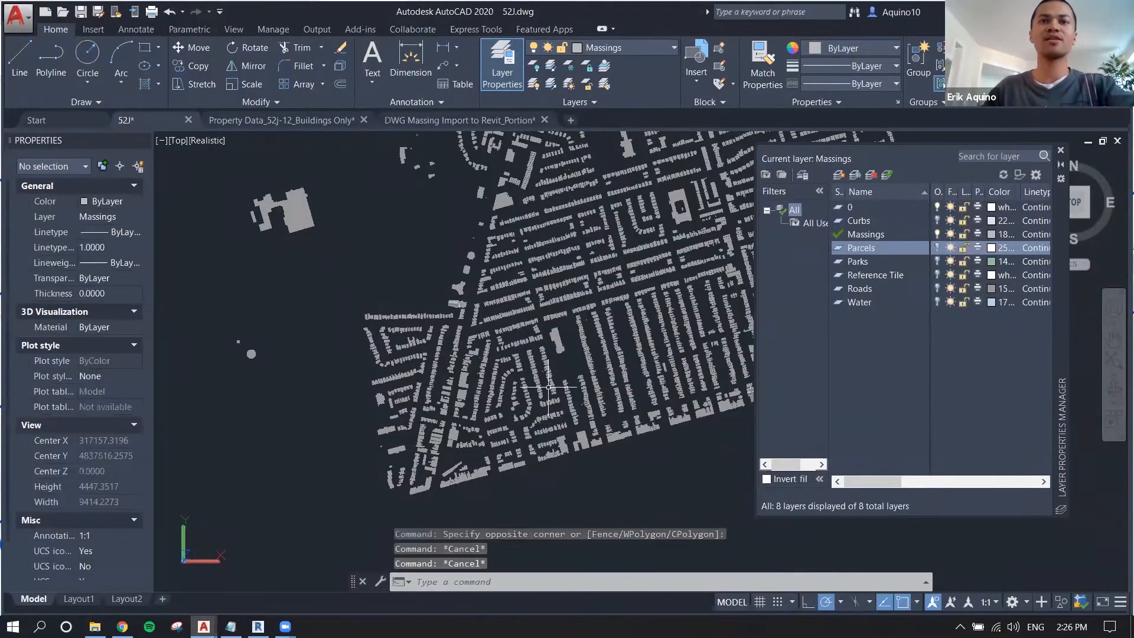
# - Window-select the block of building massings in the southwest of the neighbourhood and copy it to the clipboard
pyautogui.click(491, 502)
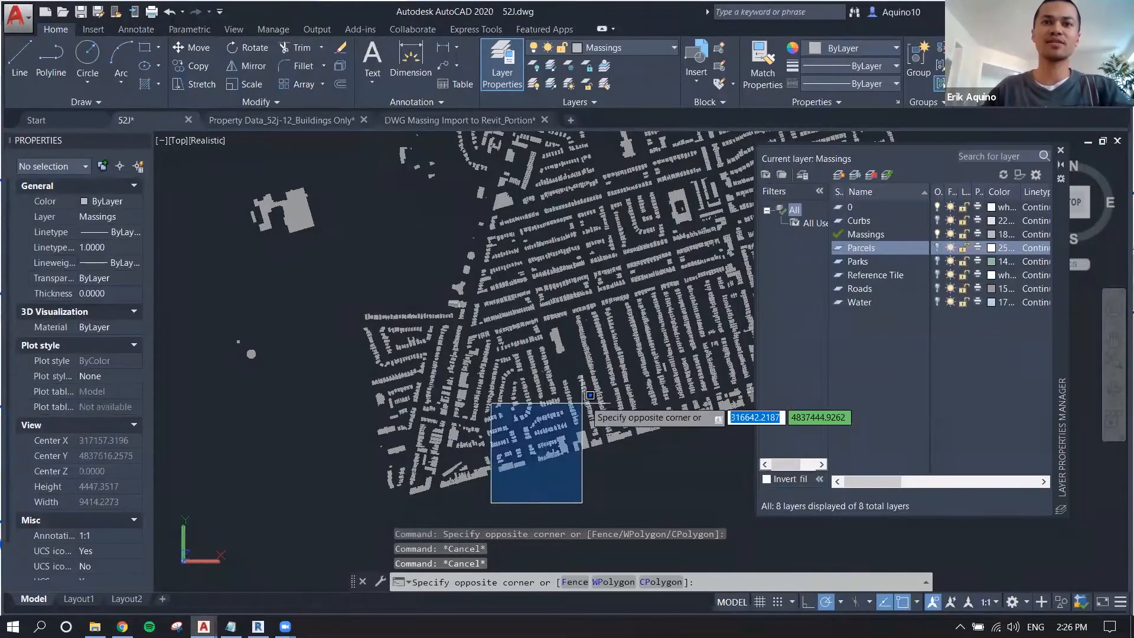
pyautogui.click(633, 233)
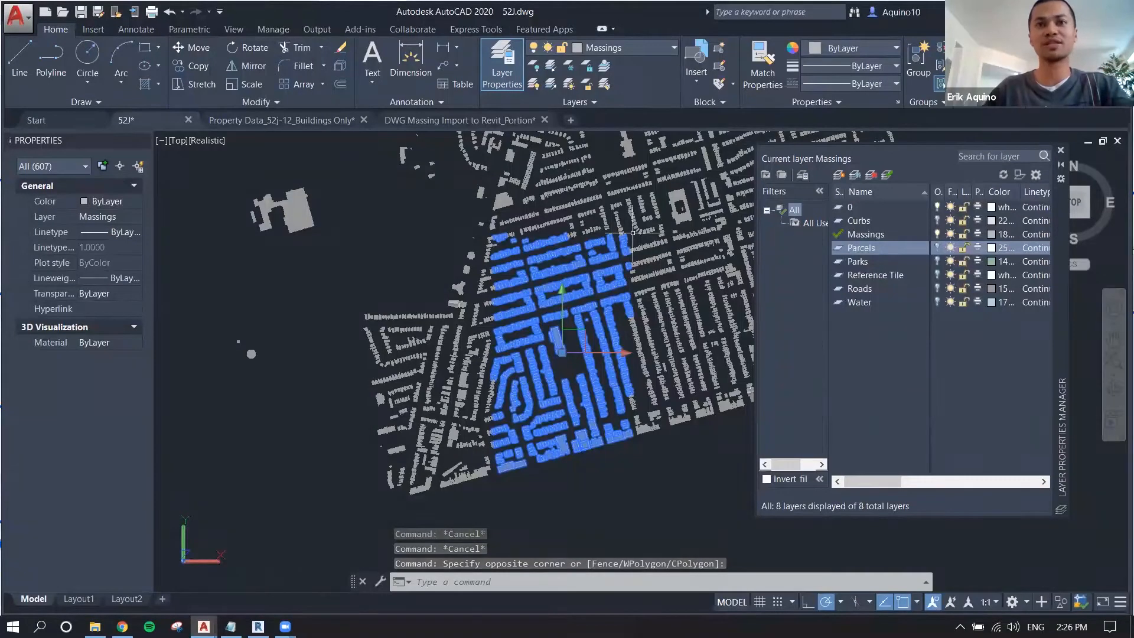
pyautogui.scroll(-2, 633, 233)
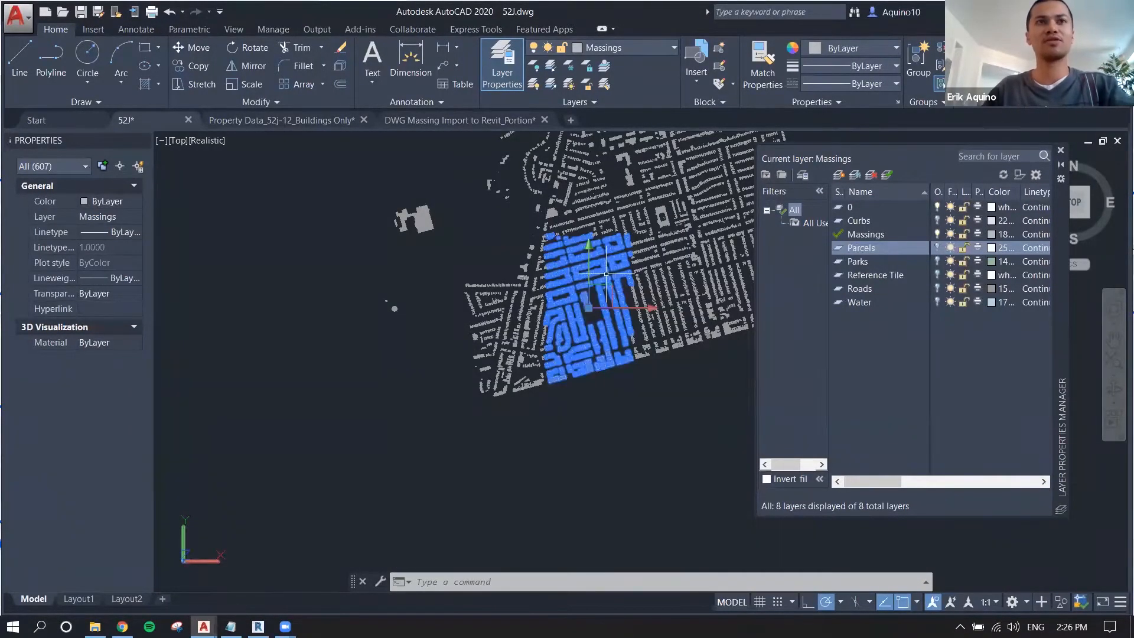
pyautogui.hotkey('ctrl', 'c')
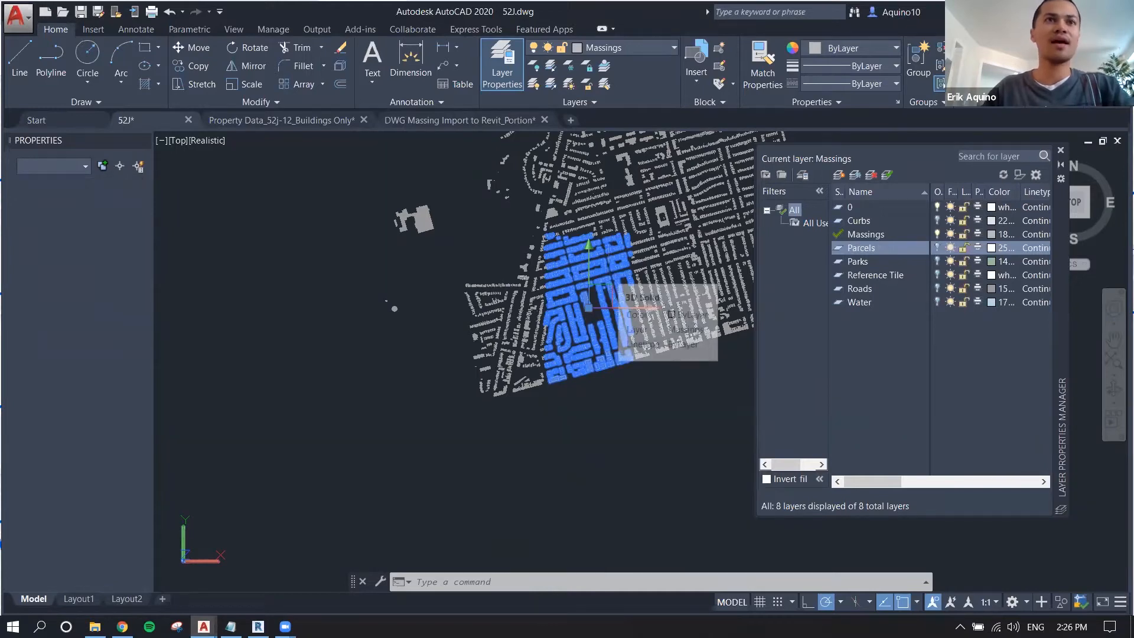
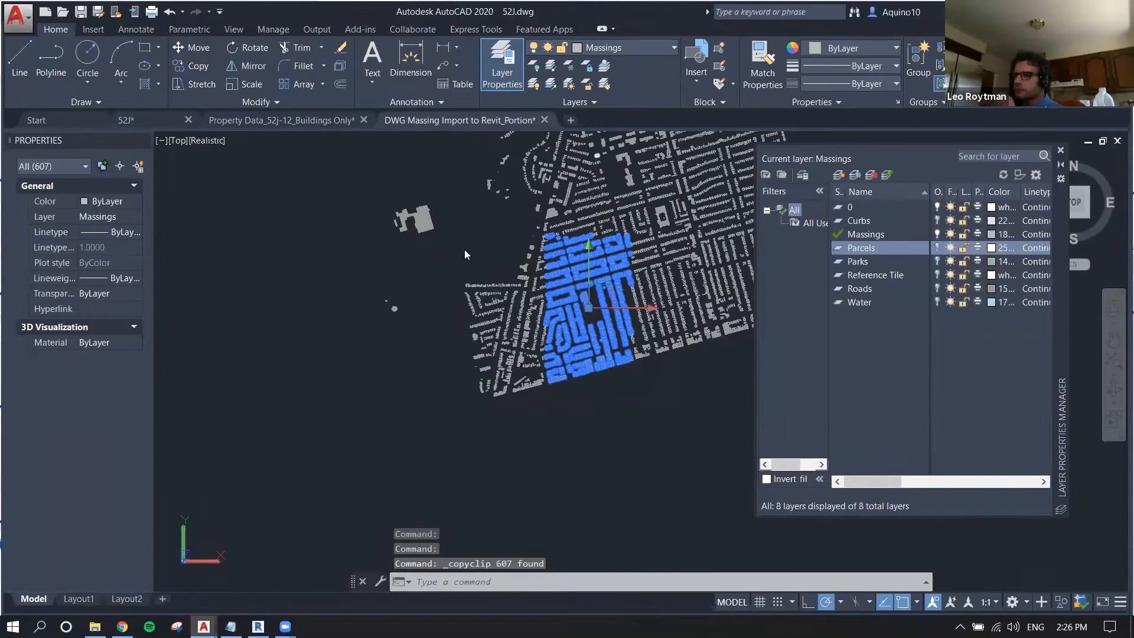
# - Paste the copied massings into the DWG Massing Import to Revit_Portion drawing at insertion point 0,0 and fit them in view
pyautogui.write('paste')
pyautogui.press('Return')
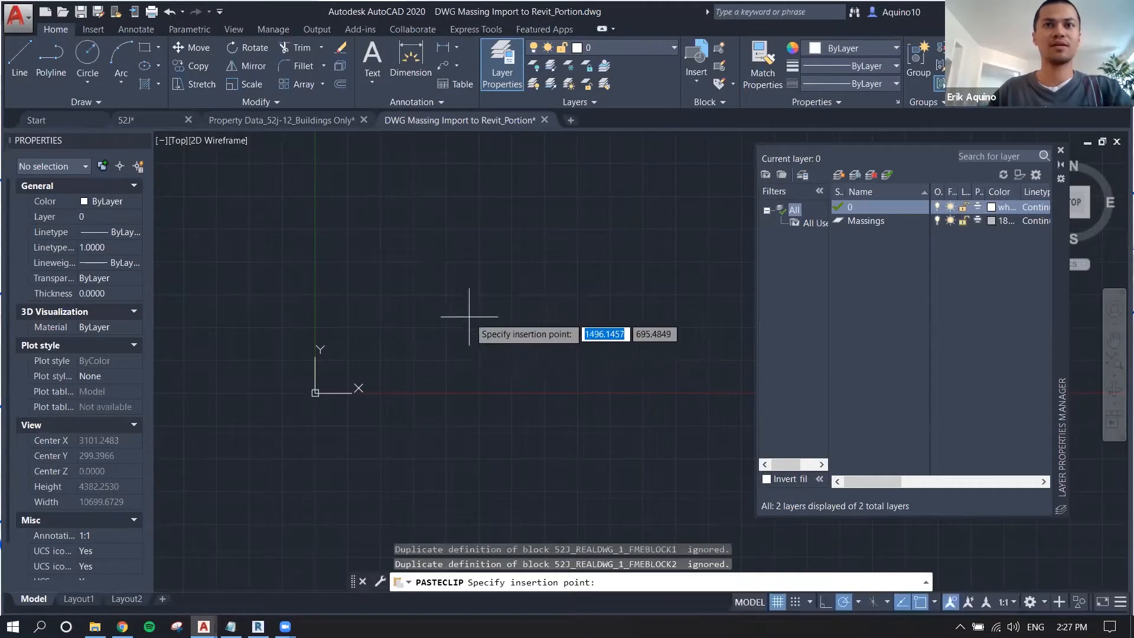
pyautogui.write('0,0')
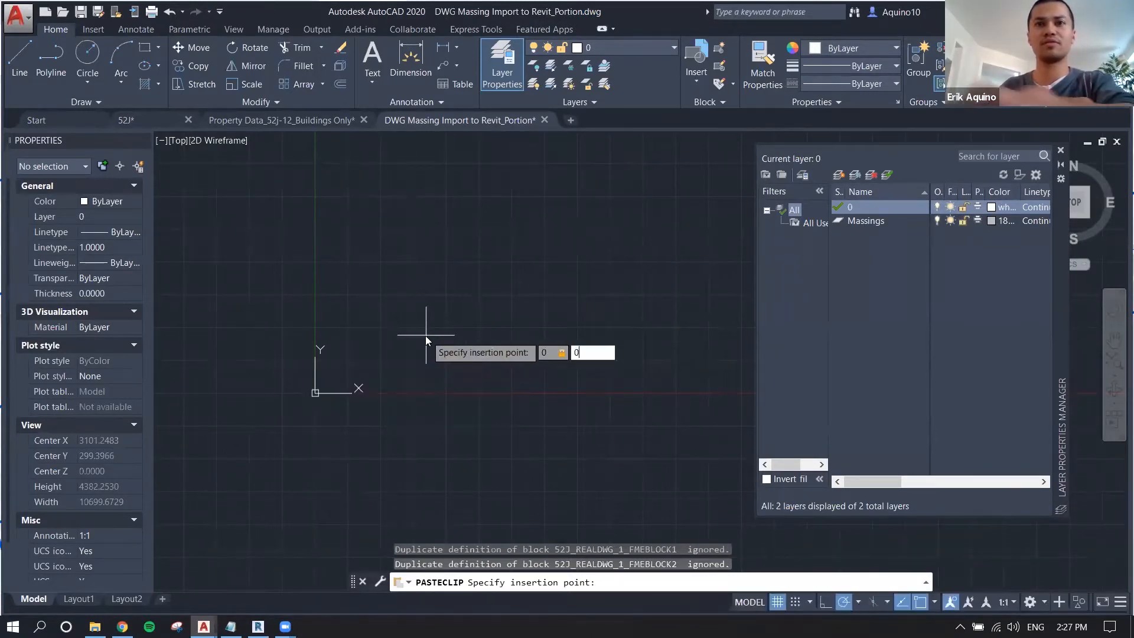
pyautogui.press('Return')
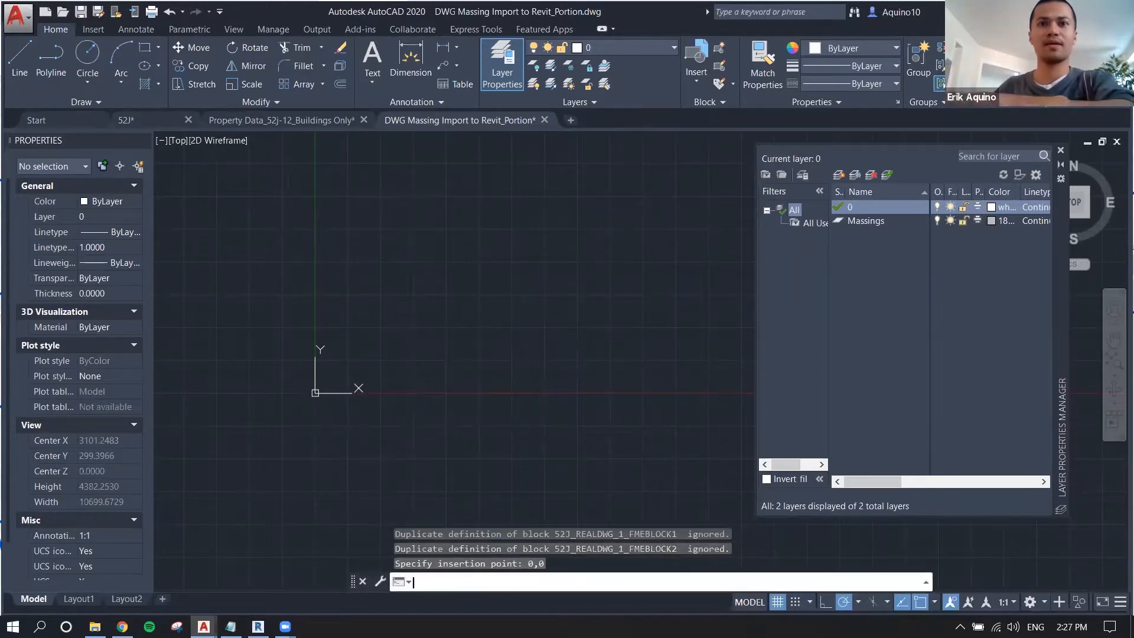
pyautogui.press('Return')
pyautogui.press('Escape')
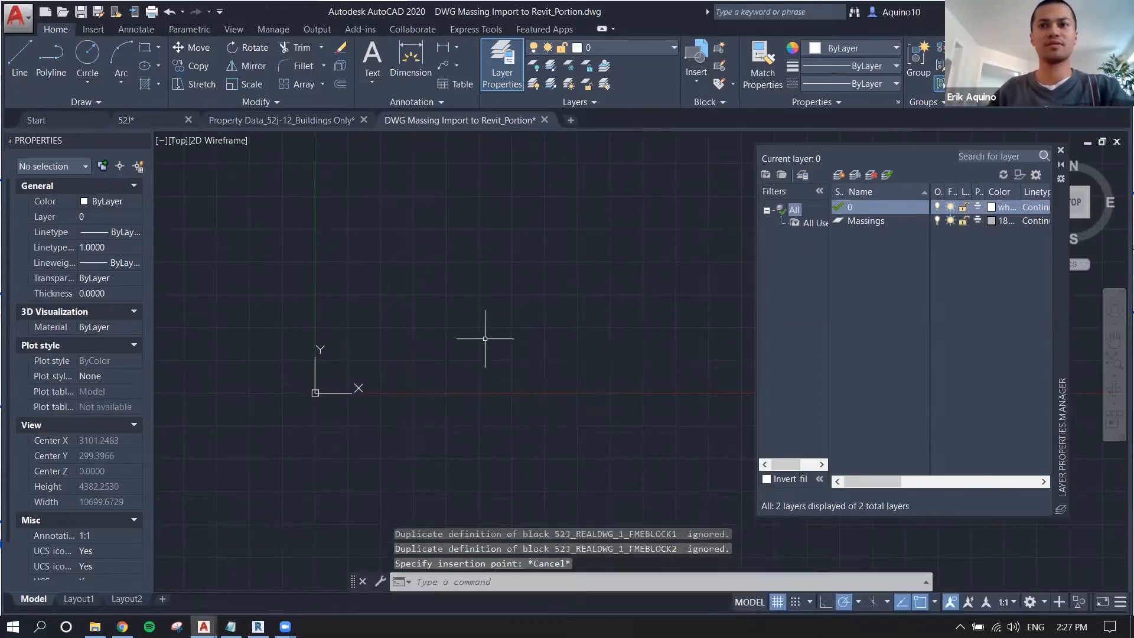
pyautogui.middleClick(484, 339)
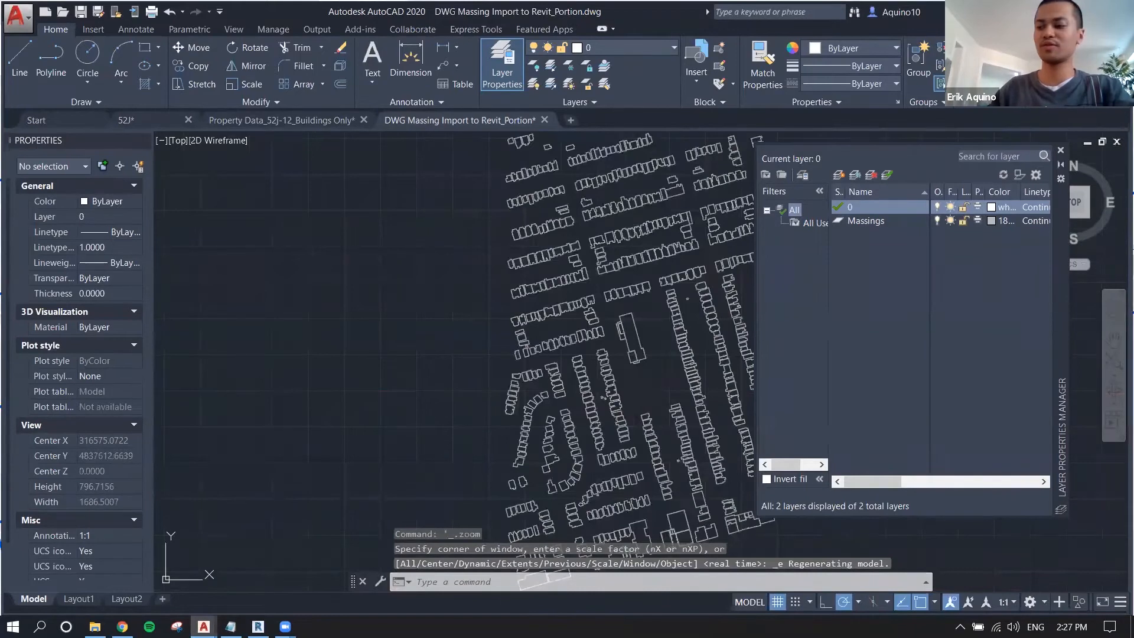
pyautogui.scroll(-2, 481, 329)
pyautogui.moveTo(481, 329)
pyautogui.mouseDown(button='middle')
pyautogui.moveTo(453, 293)
pyautogui.moveTo(385, 284)
pyautogui.mouseUp(button='middle')
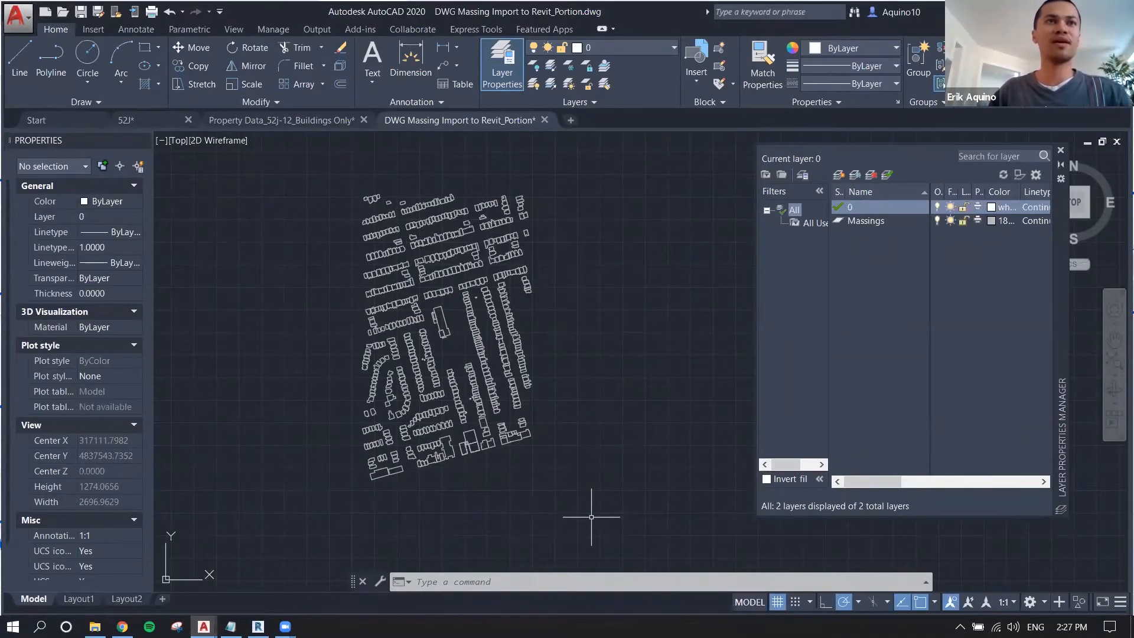
# - Check the file types offered by Save As for the massing drawing, and cancel without saving
pyautogui.click(31, 23)
pyautogui.click(61, 193)
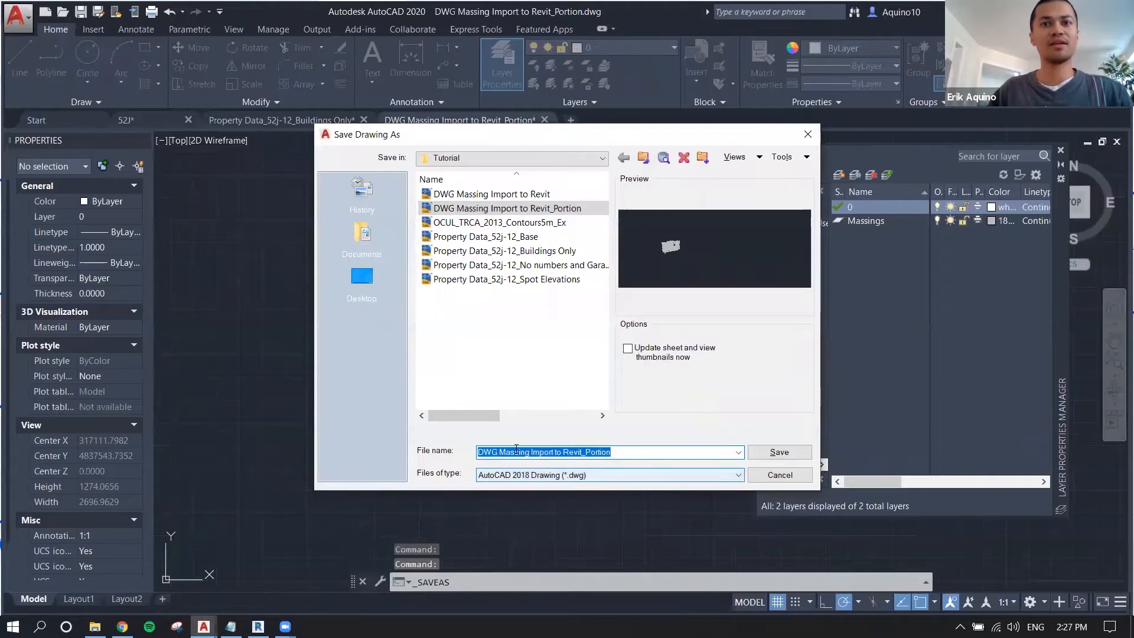
pyautogui.click(599, 475)
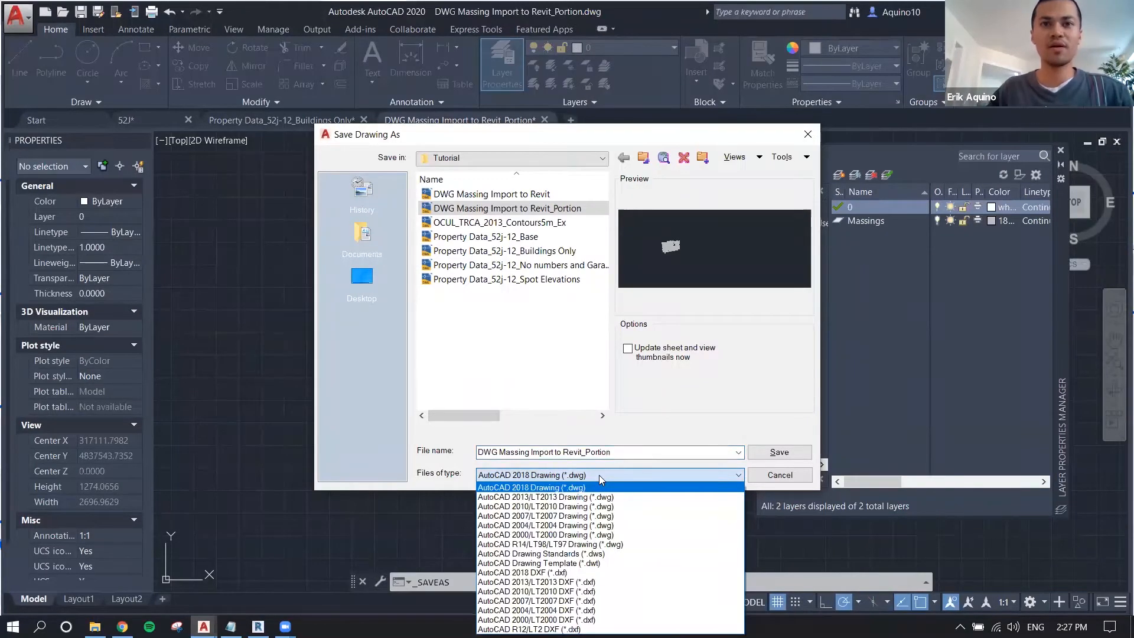
pyautogui.click(600, 475)
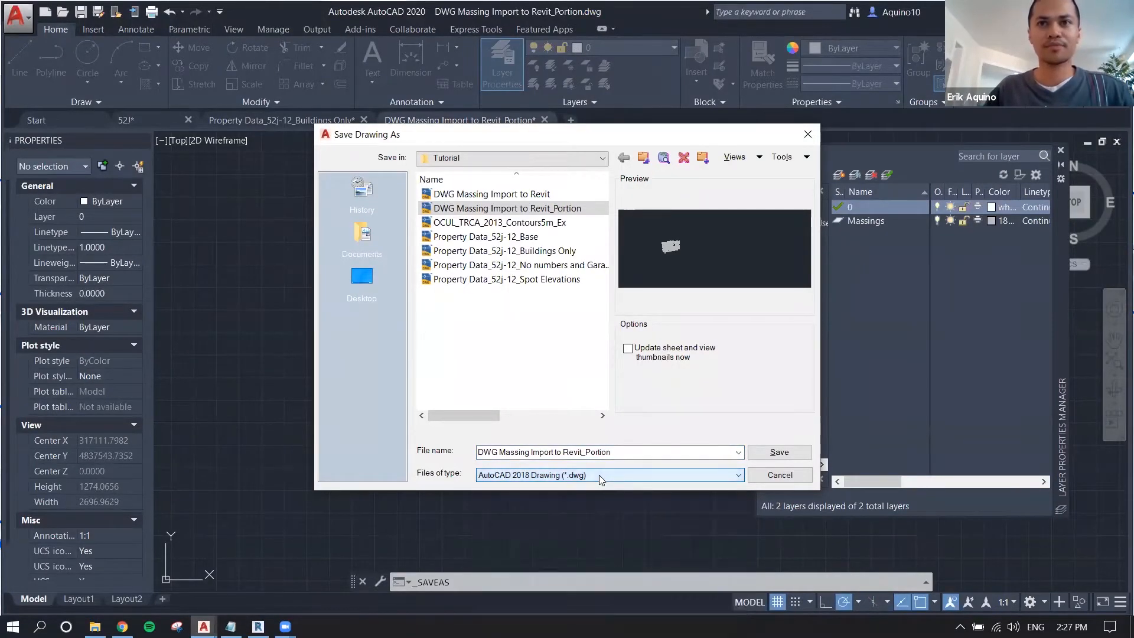
pyautogui.click(756, 476)
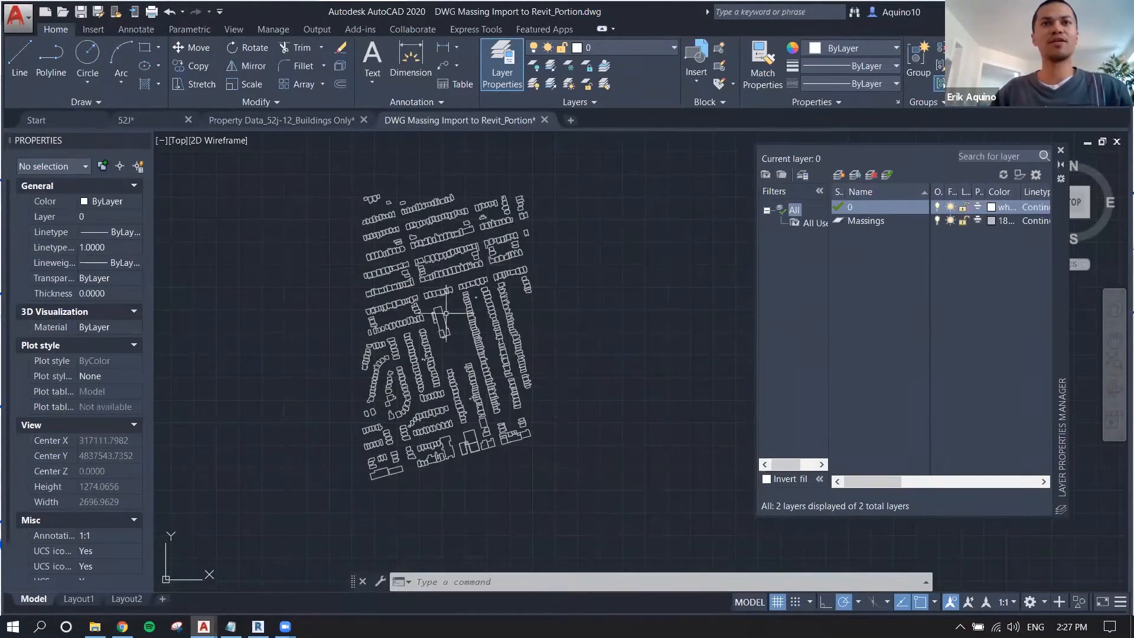
# - Start exporting all pasted massings as the ACIS (*.sat) file DWG Massing Import to Revit_Portion, and cancel without saving
pyautogui.click(304, 167)
pyautogui.click(622, 488)
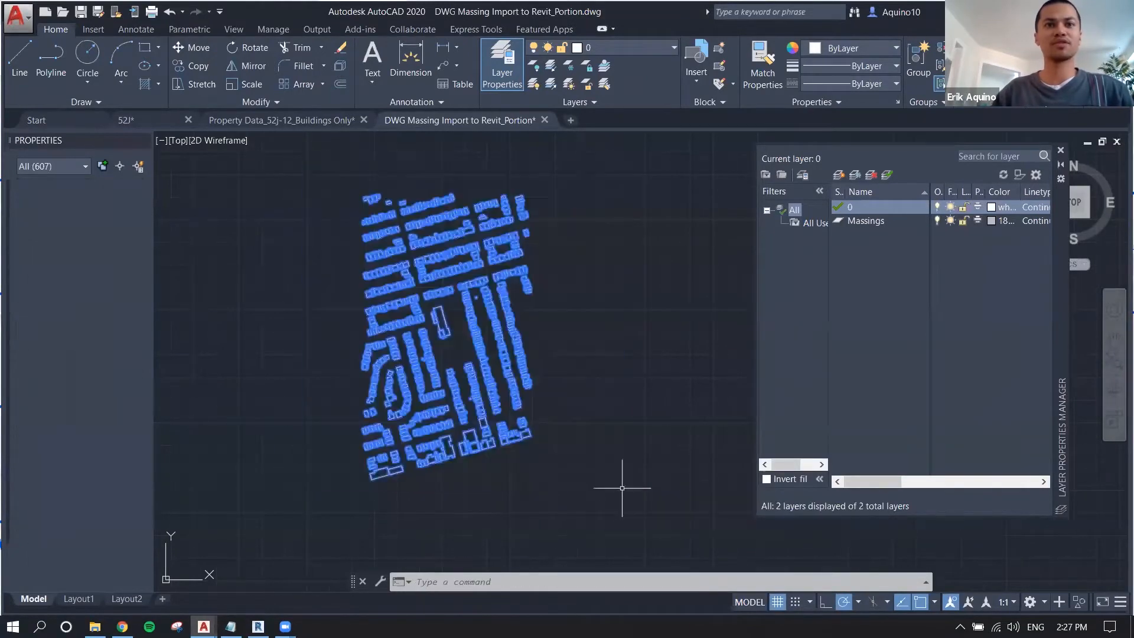
pyautogui.write('EXPOr')
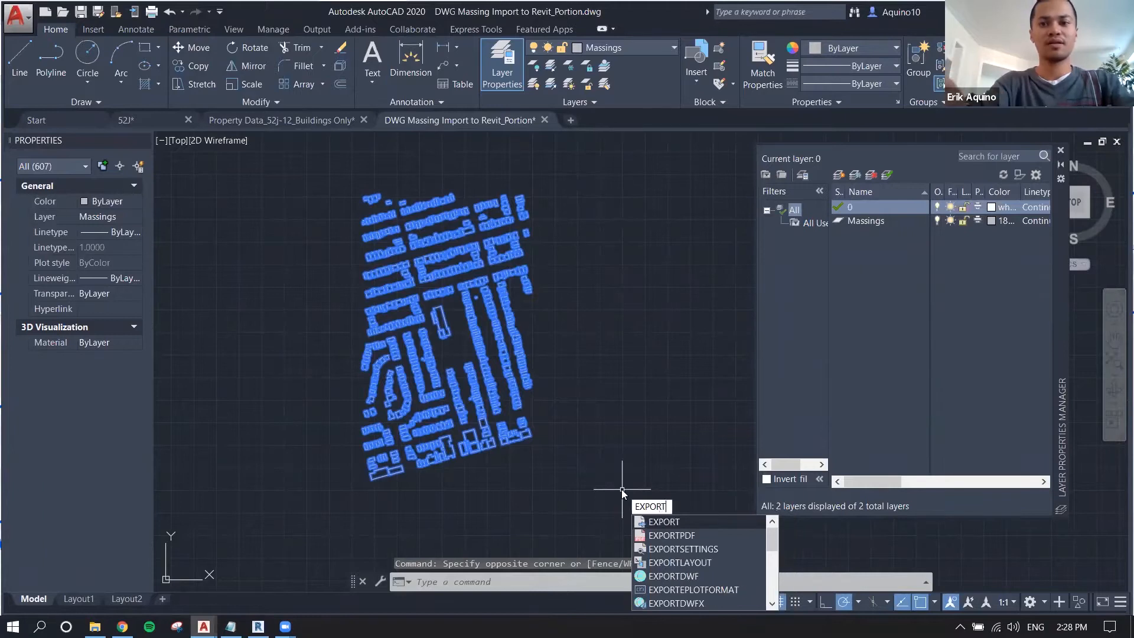
pyautogui.press('Return')
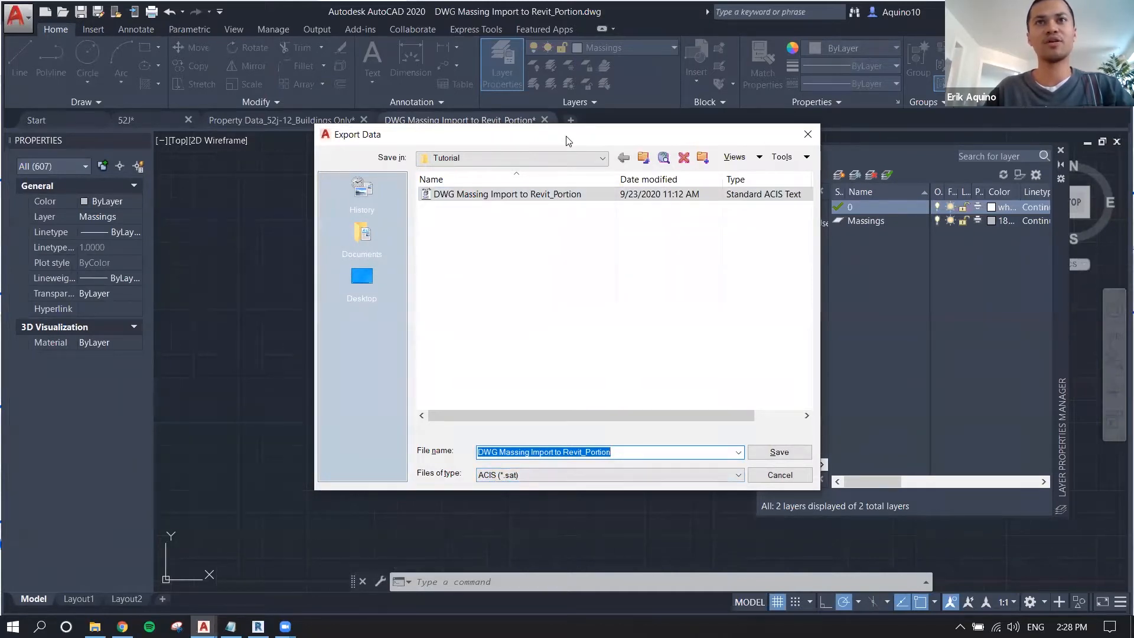
pyautogui.moveTo(565, 138); pyautogui.dragTo(470, 111)
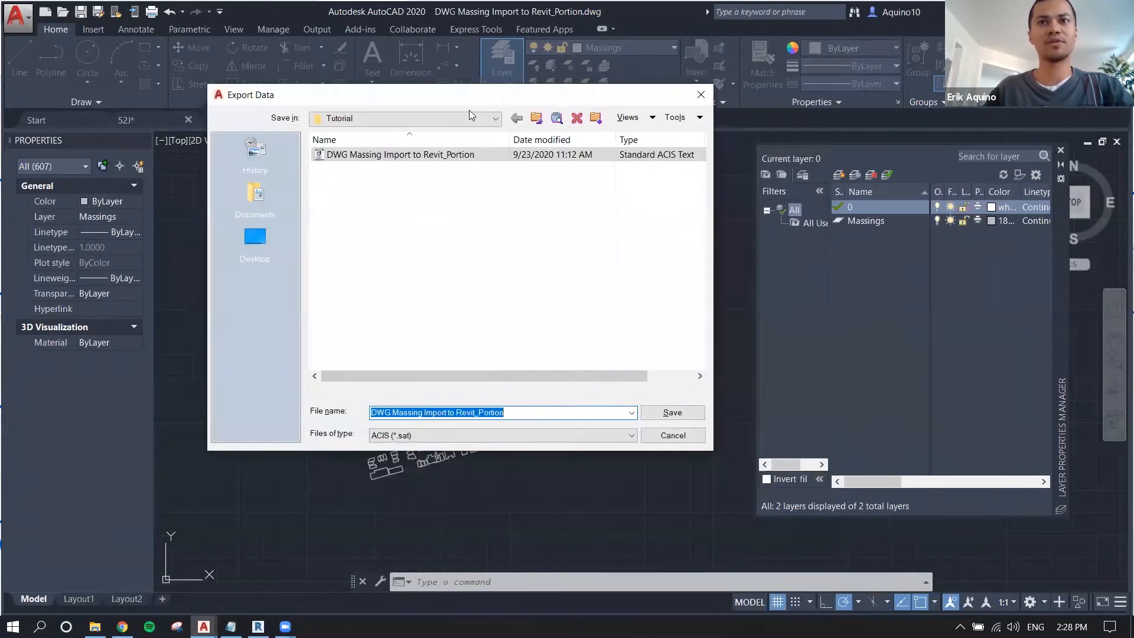
pyautogui.click(679, 438)
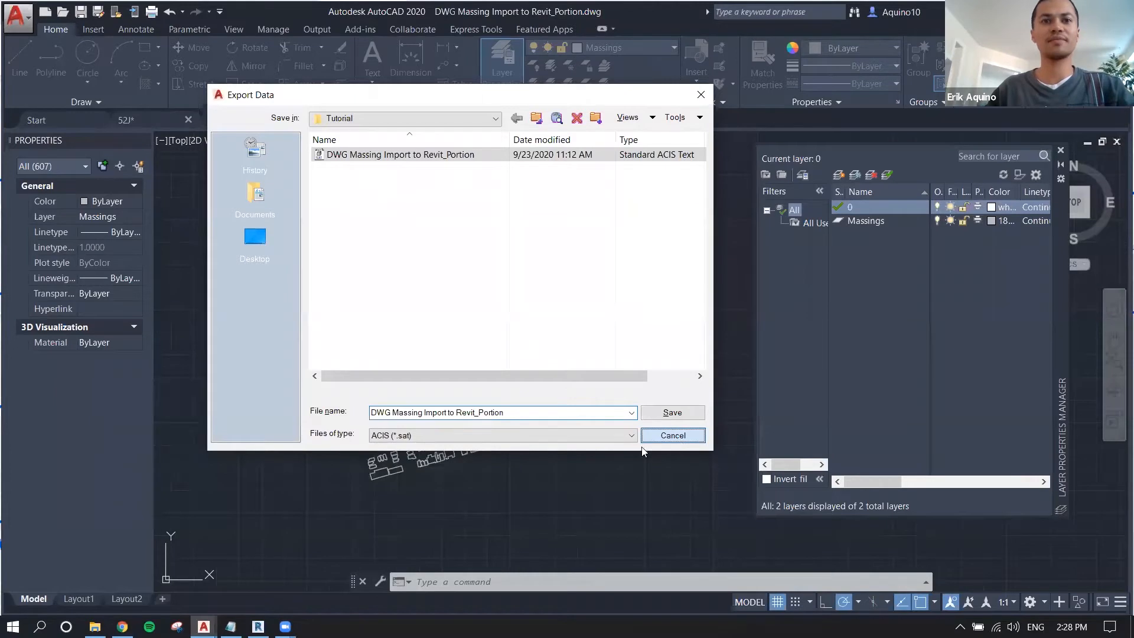
# - Switch to Revit and unload the linked CAD file Property Data_52j-12_No numbers and Garages.dwg
pyautogui.click(258, 627)
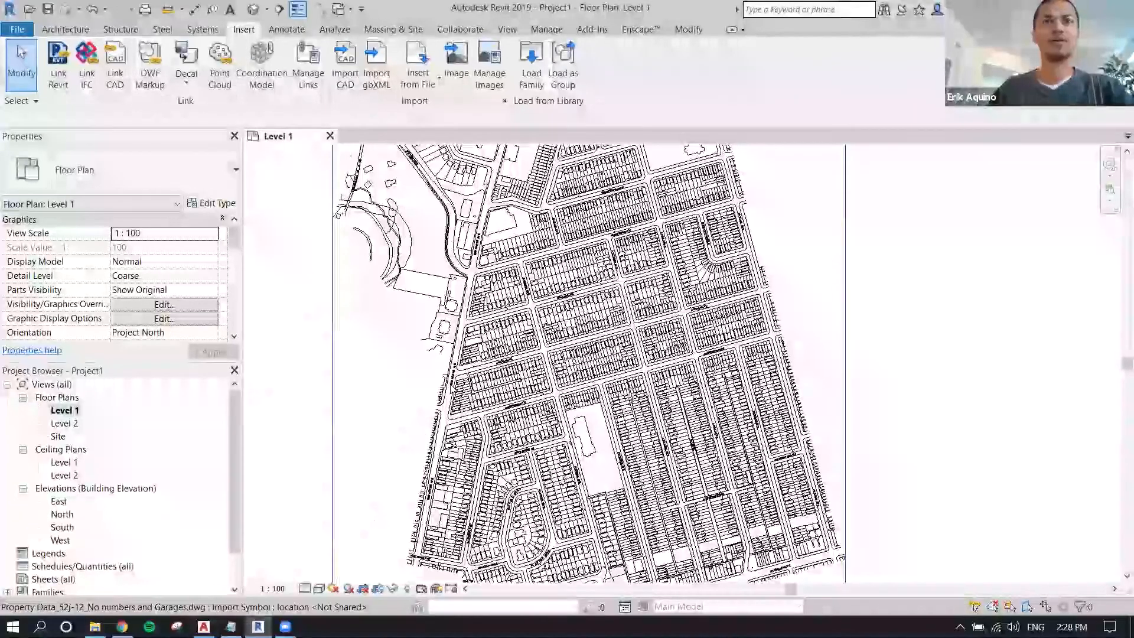
pyautogui.scroll(-2, 451, 384)
pyautogui.click(522, 302)
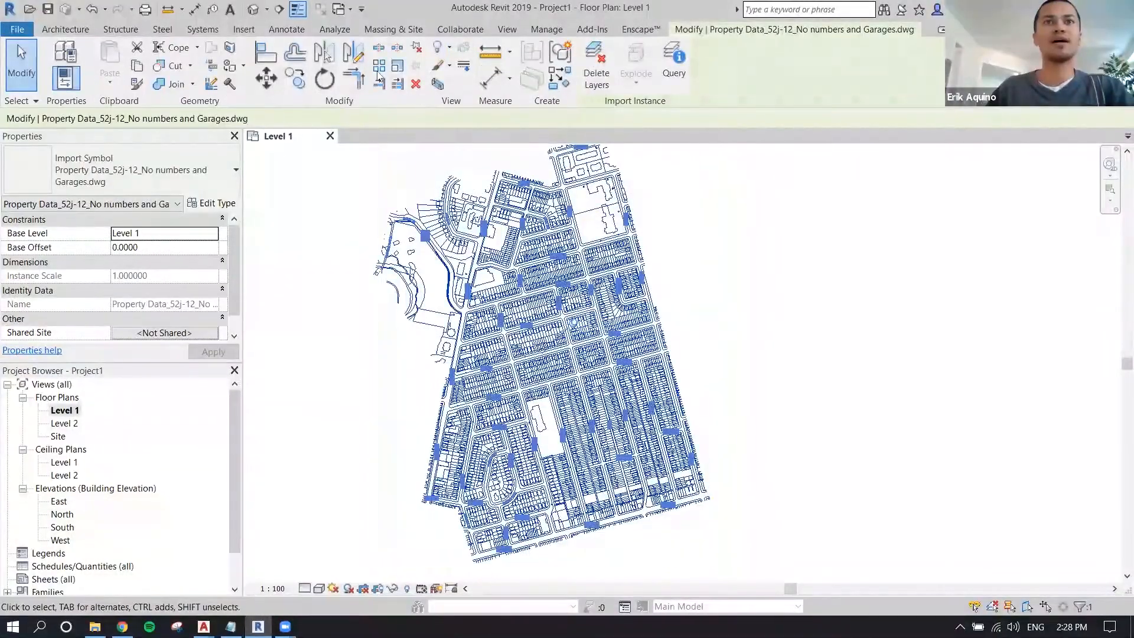
pyautogui.click(255, 32)
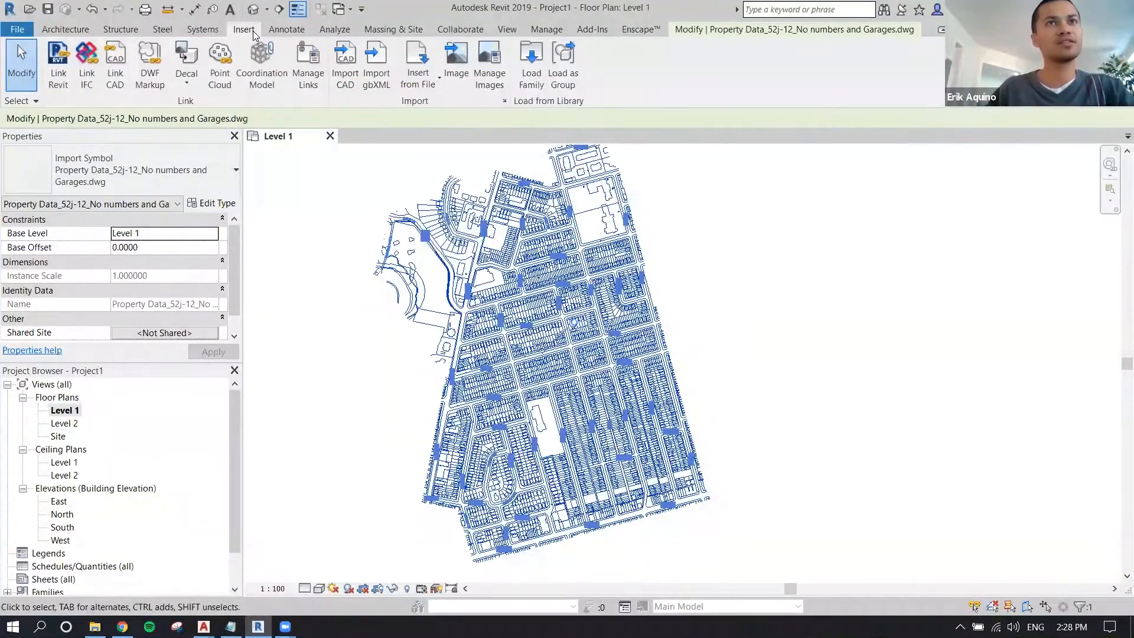
pyautogui.click(312, 58)
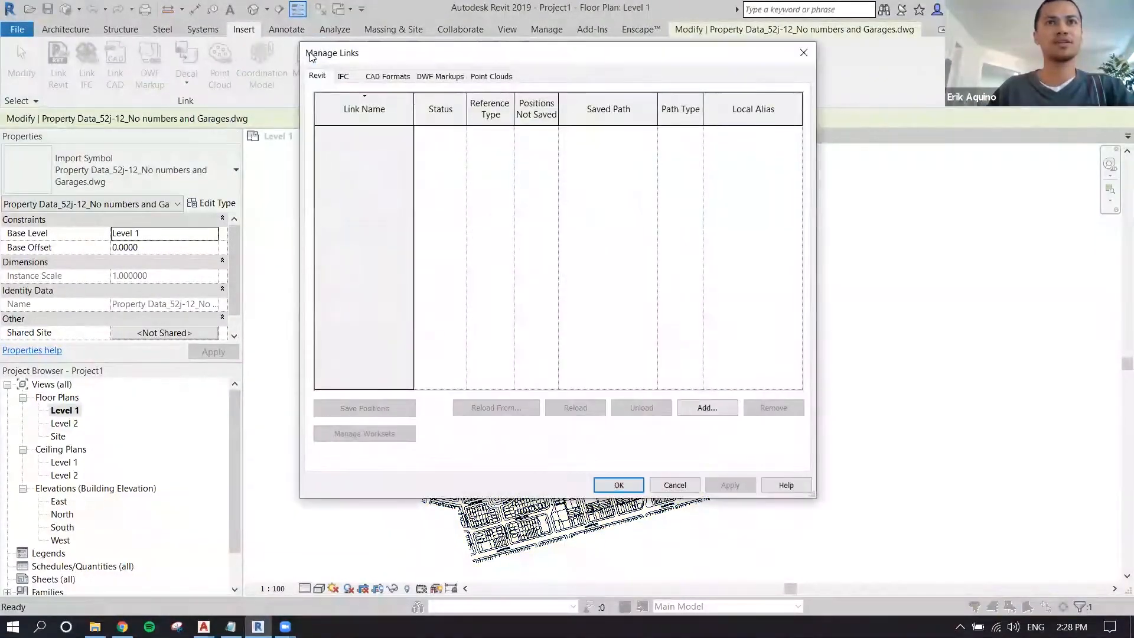
pyautogui.click(378, 78)
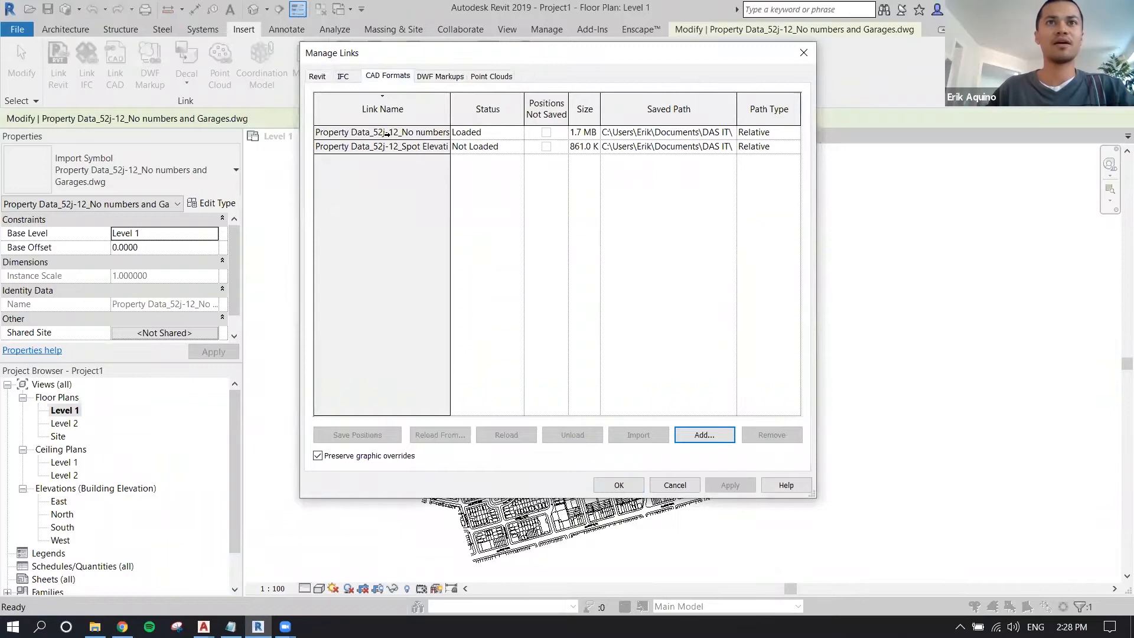
pyautogui.click(387, 133)
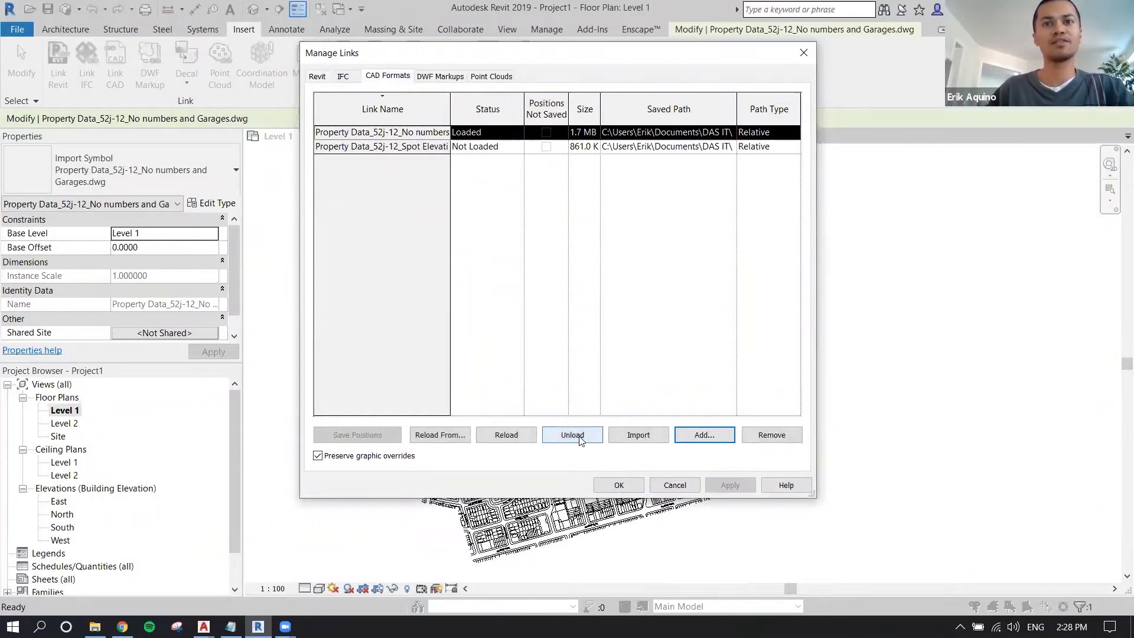
pyautogui.click(579, 437)
pyautogui.click(618, 485)
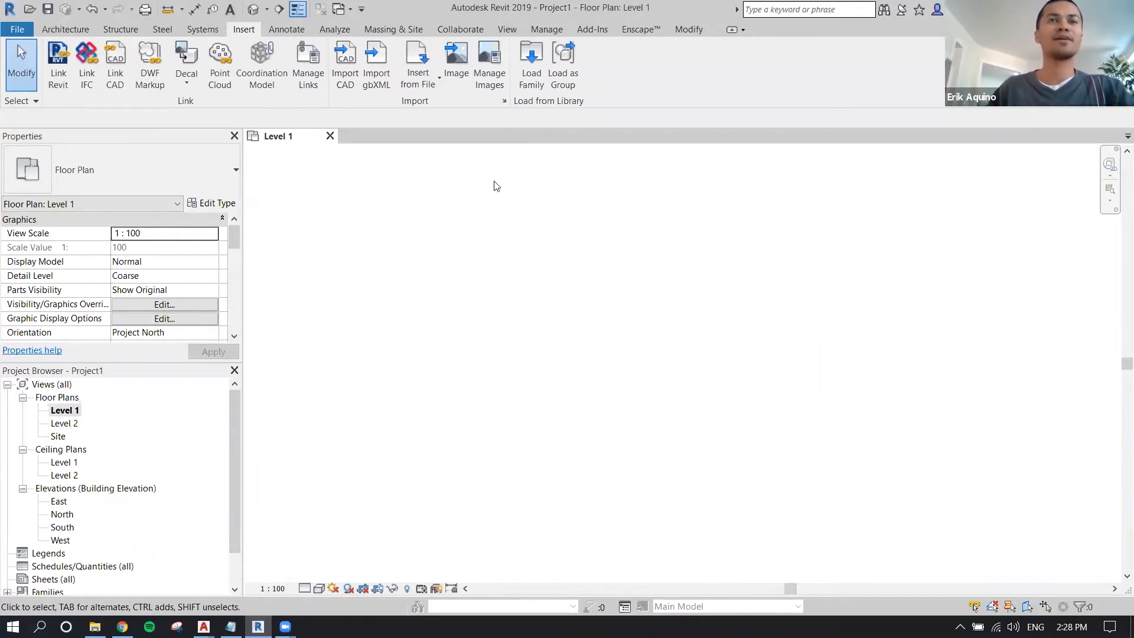
# - Start an in-place mass named Site Massing on the Level 1 floor plan
pyautogui.click(408, 29)
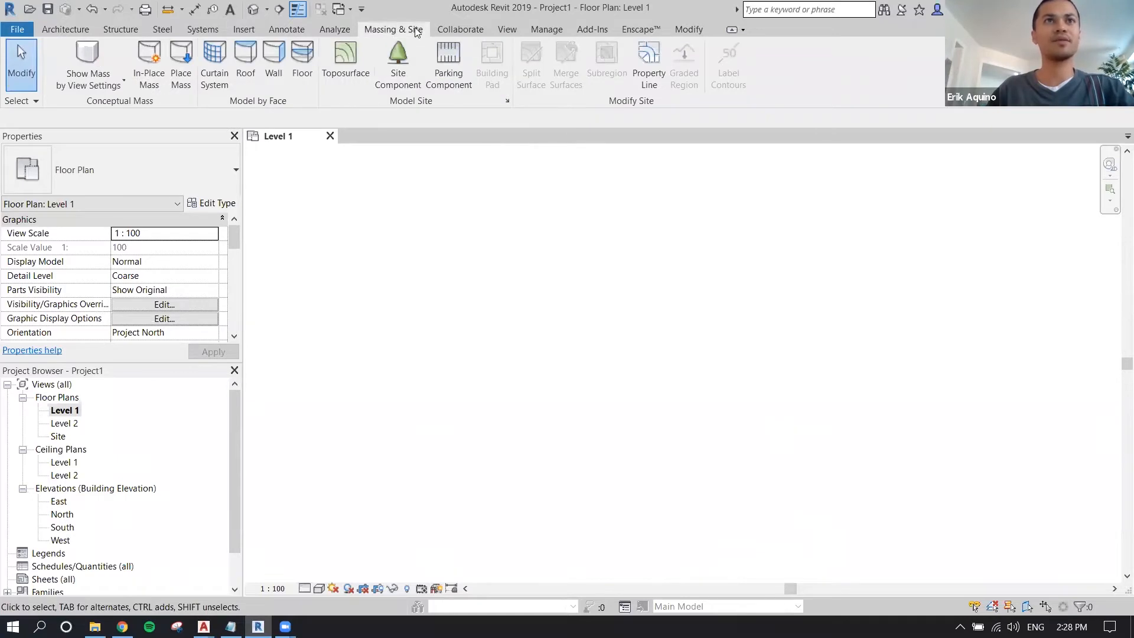
pyautogui.click(150, 83)
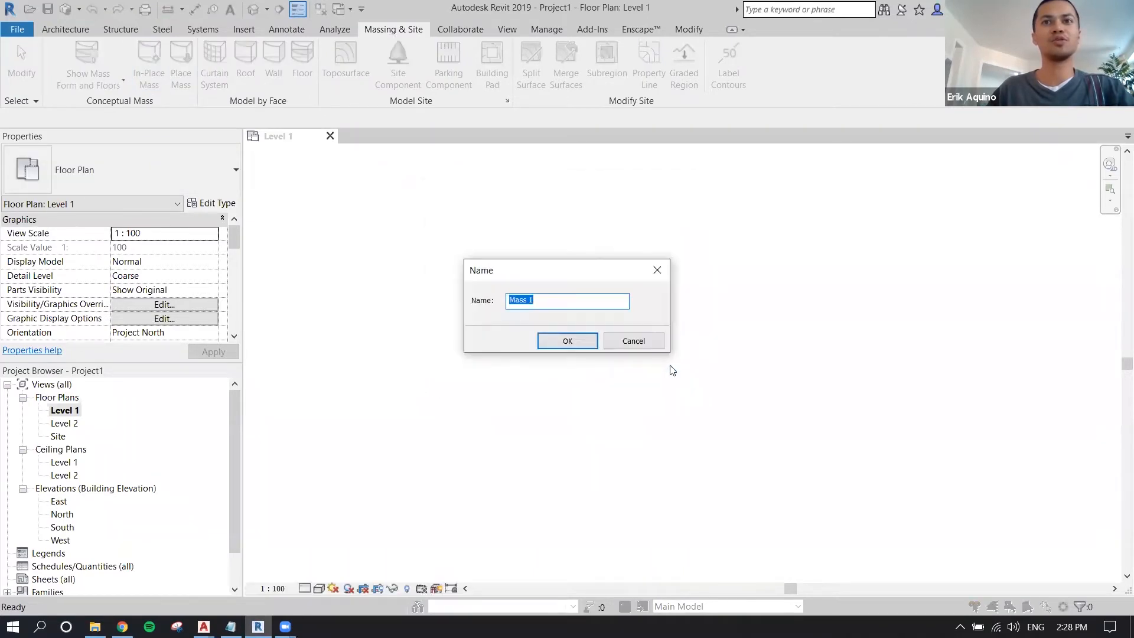
pyautogui.write('Site MAssin')
pyautogui.press('BackSpace')
pyautogui.press('BackSpace')
pyautogui.press('BackSpace')
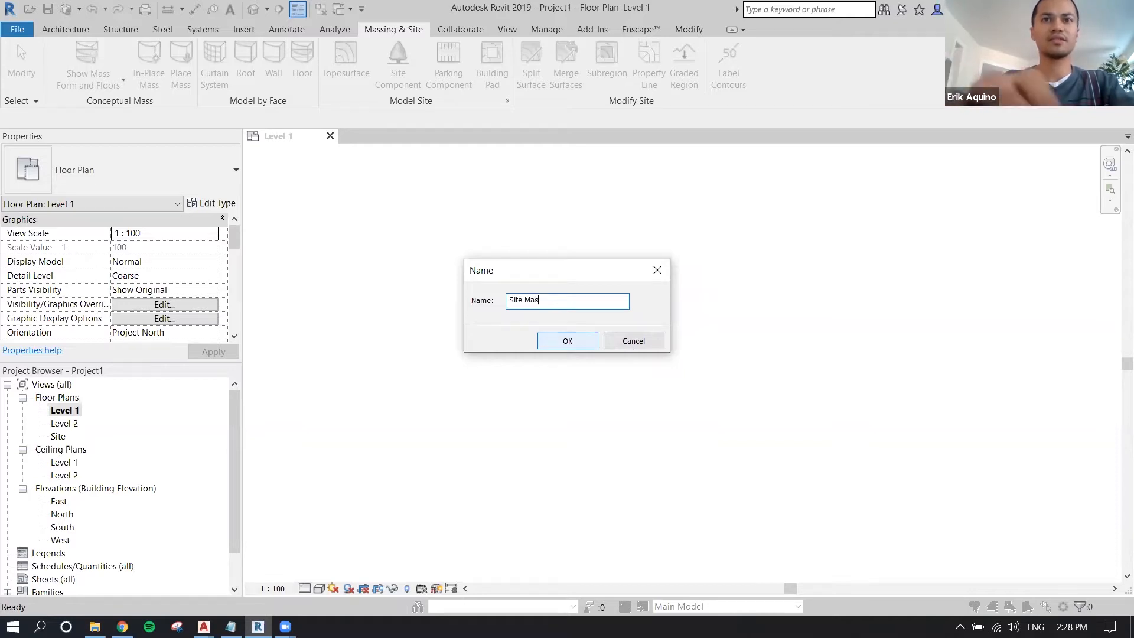
pyautogui.press('Return')
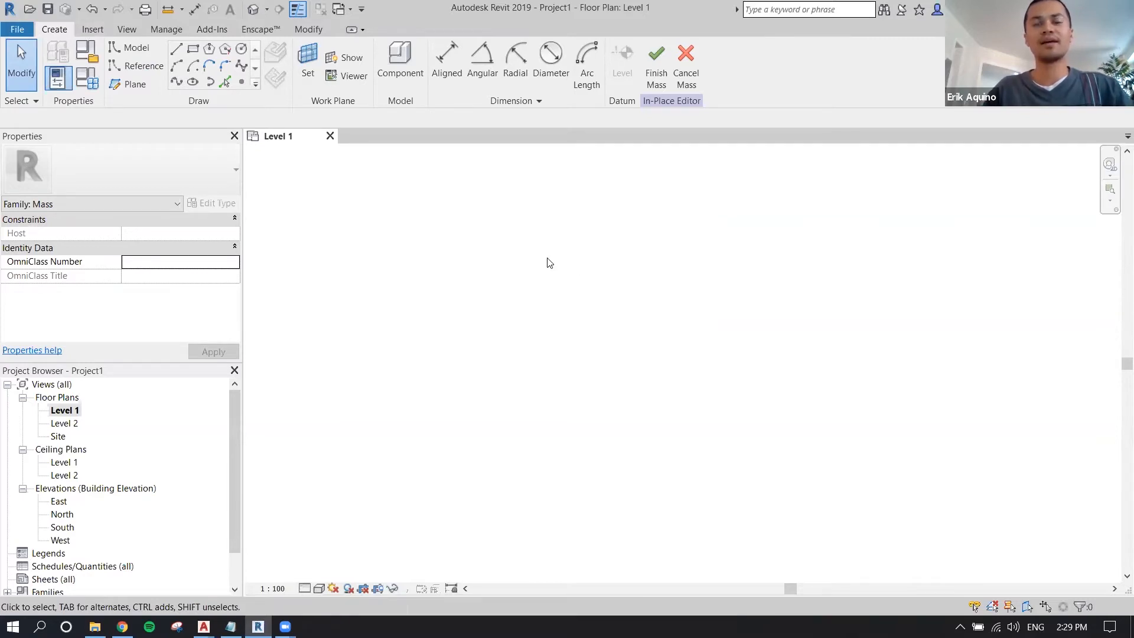
# - Link DWG Massing Import to Revit_Portion.dwg into the mass with Preserve colors, meter units and Auto - Origin to Origin positioning on Level 1
pyautogui.click(93, 30)
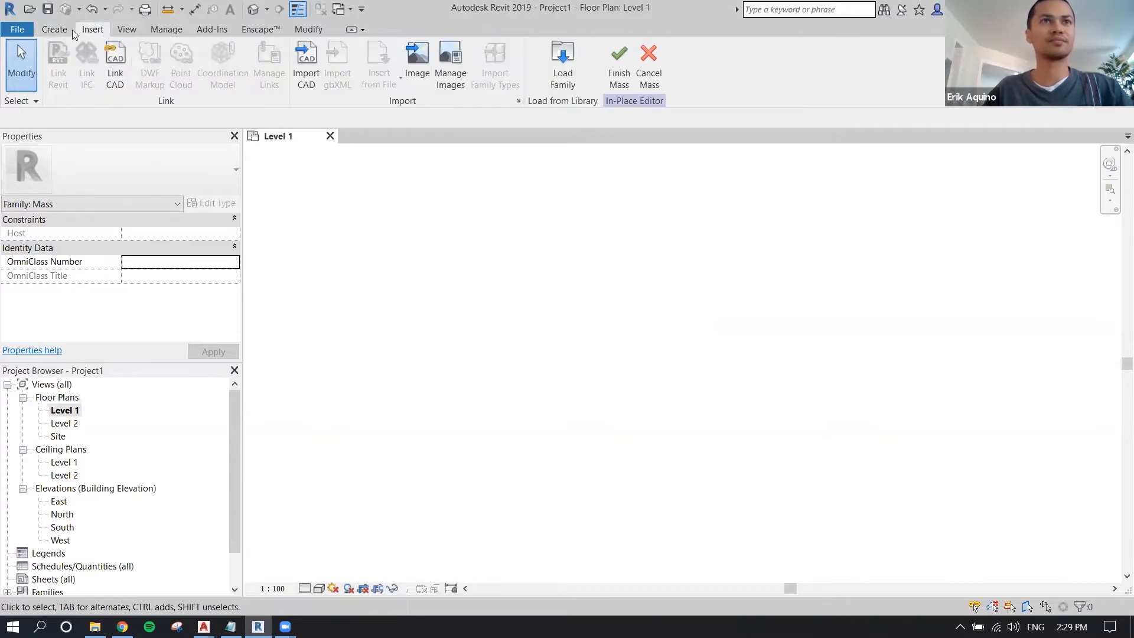
pyautogui.click(55, 29)
pyautogui.click(92, 31)
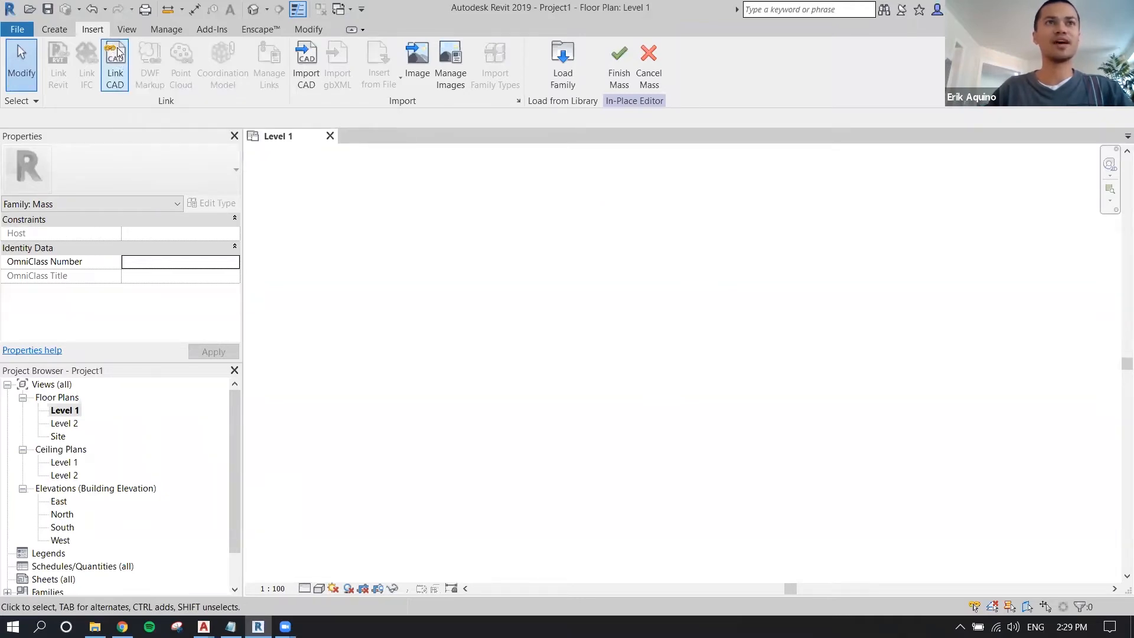
pyautogui.click(116, 65)
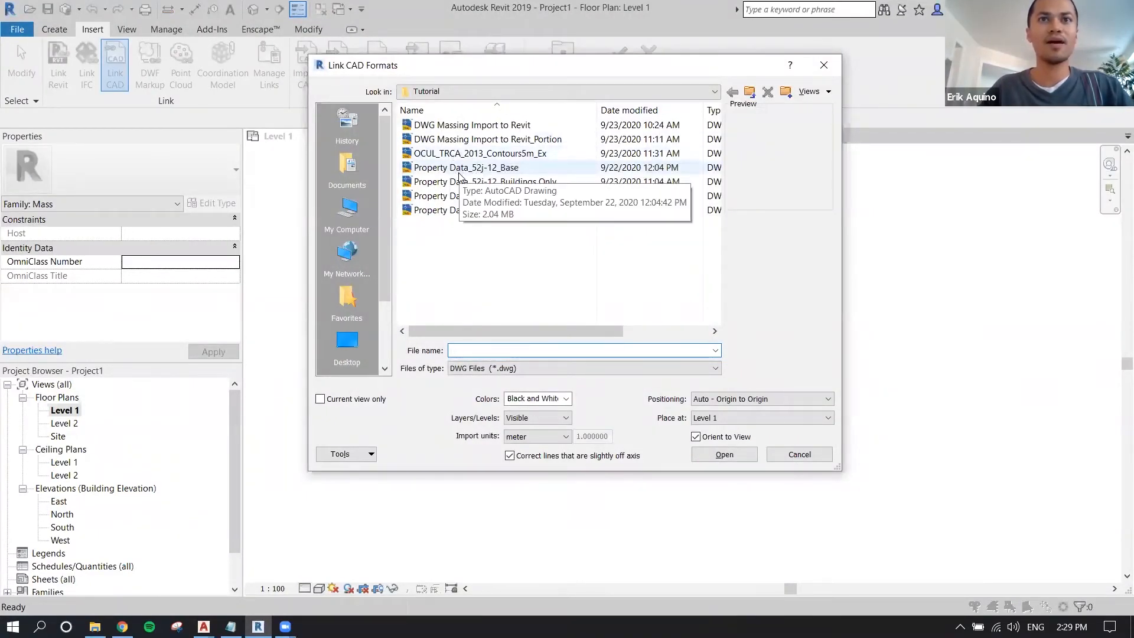
pyautogui.click(489, 141)
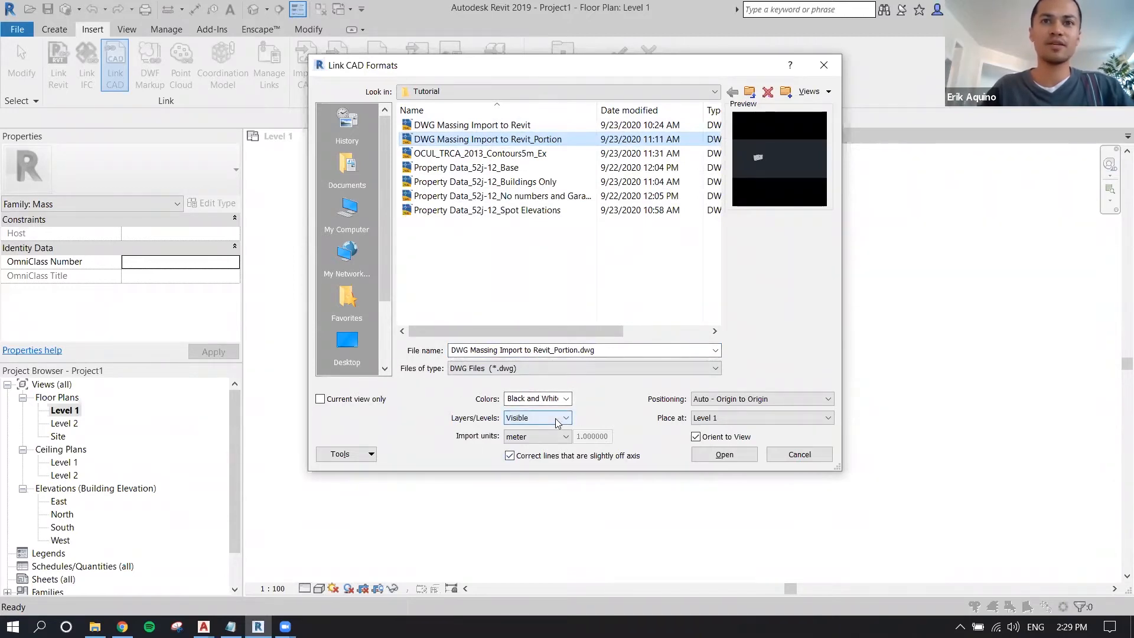
pyautogui.click(555, 399)
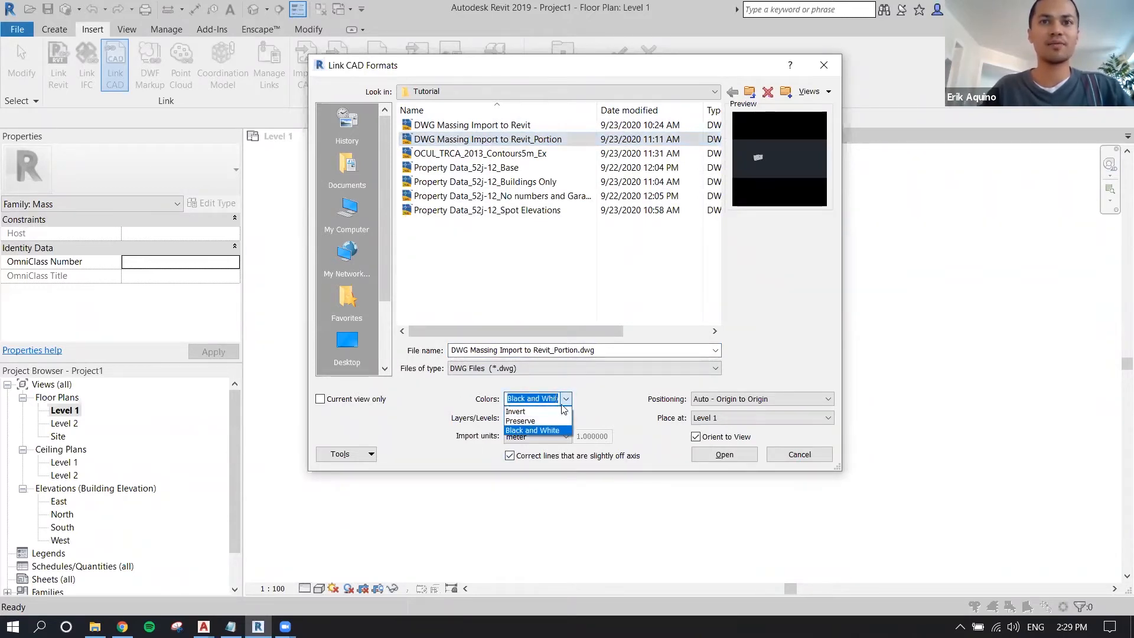
pyautogui.click(548, 421)
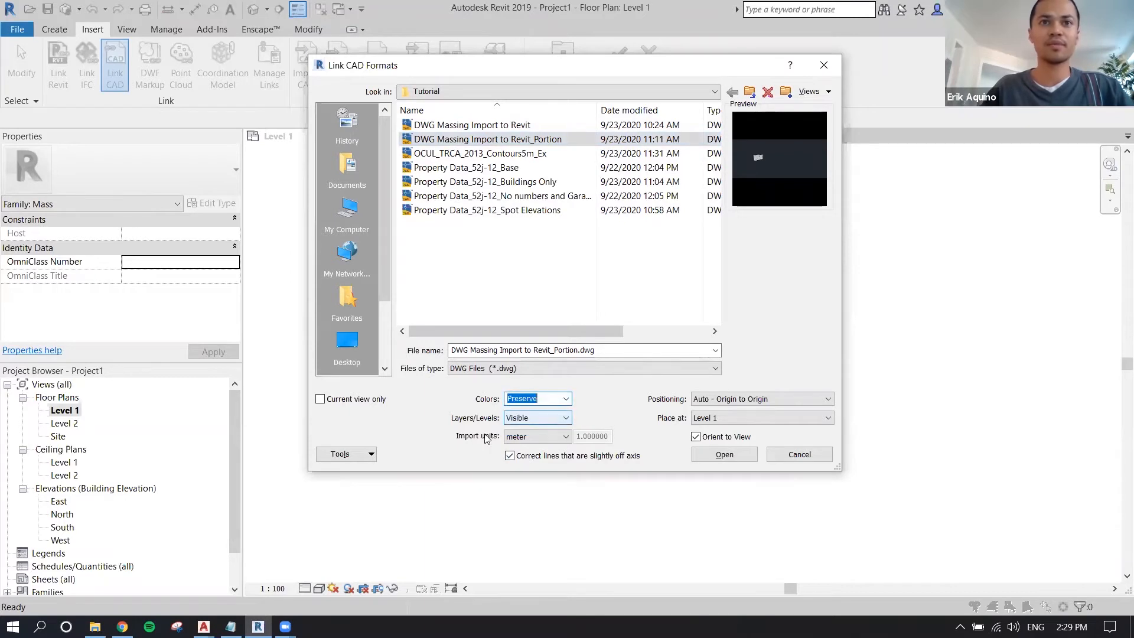
pyautogui.click(514, 438)
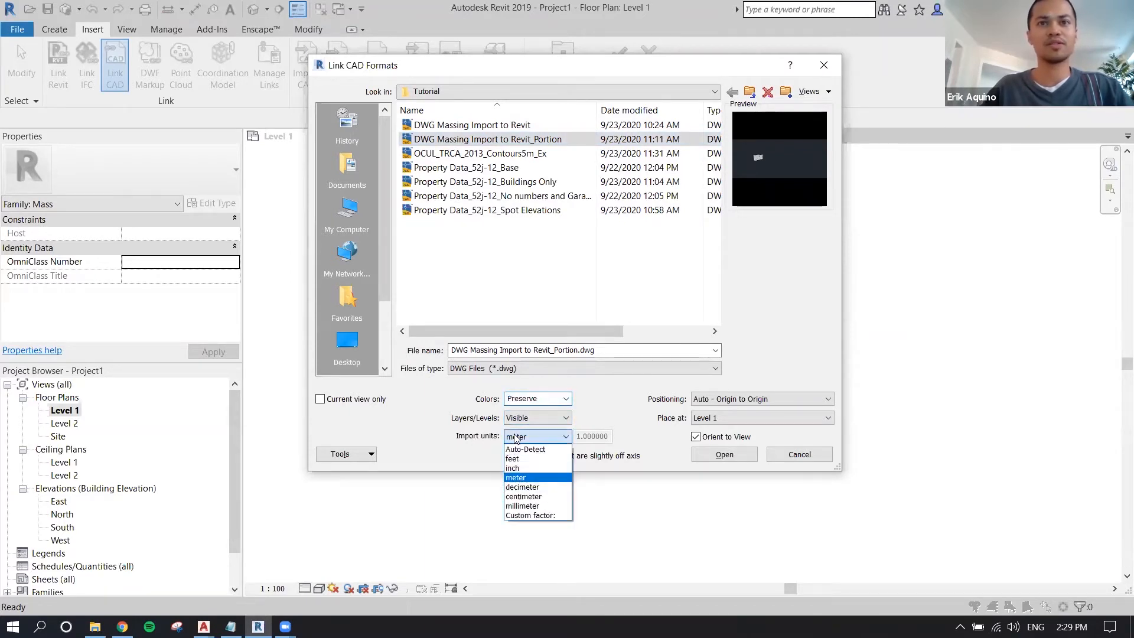
pyautogui.click(538, 478)
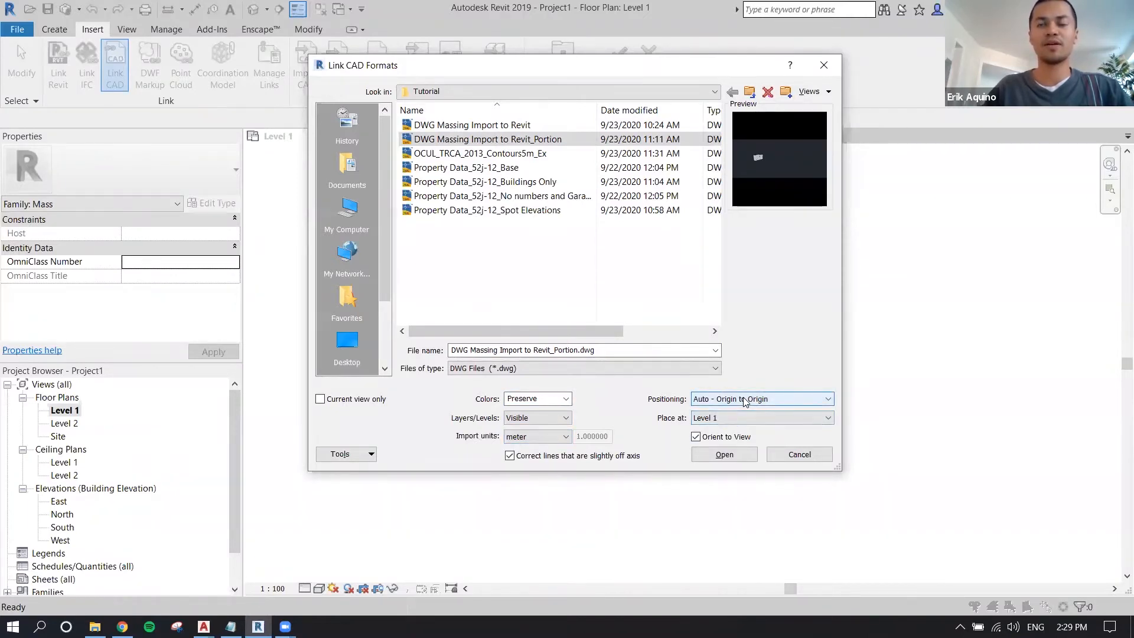
pyautogui.click(725, 455)
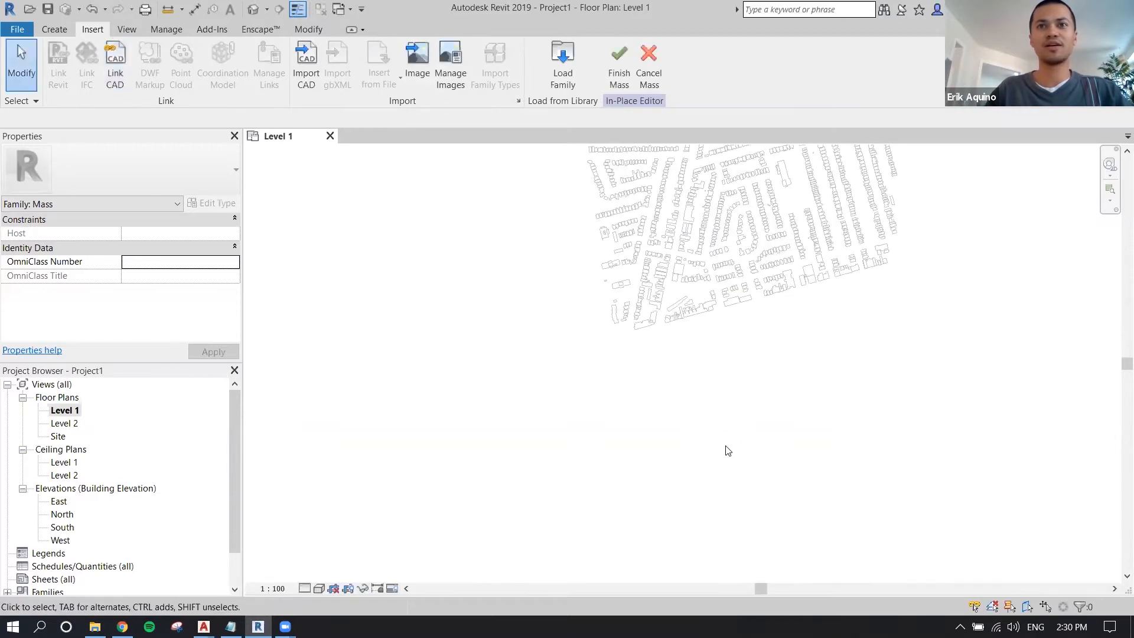
# - Finish the in-place Site Massing containing the linked building massings
pyautogui.moveTo(742, 369); pyautogui.dragTo(634, 467, button='middle')
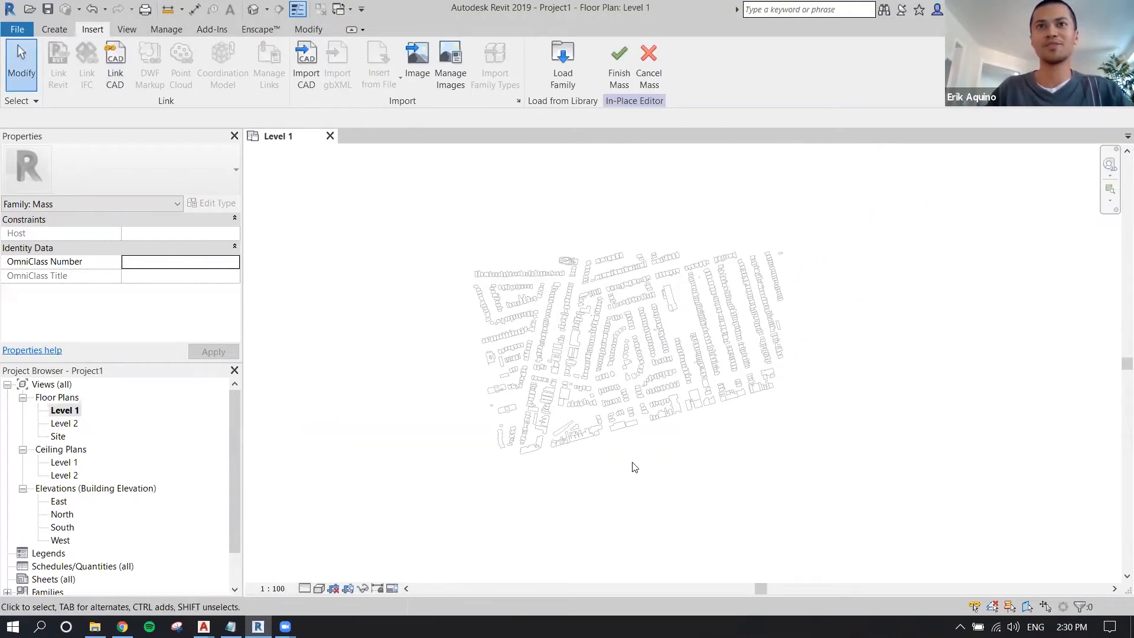
pyautogui.moveTo(597, 436)
pyautogui.mouseDown(button='middle')
pyautogui.moveTo(604, 459)
pyautogui.moveTo(600, 421)
pyautogui.mouseUp(button='middle')
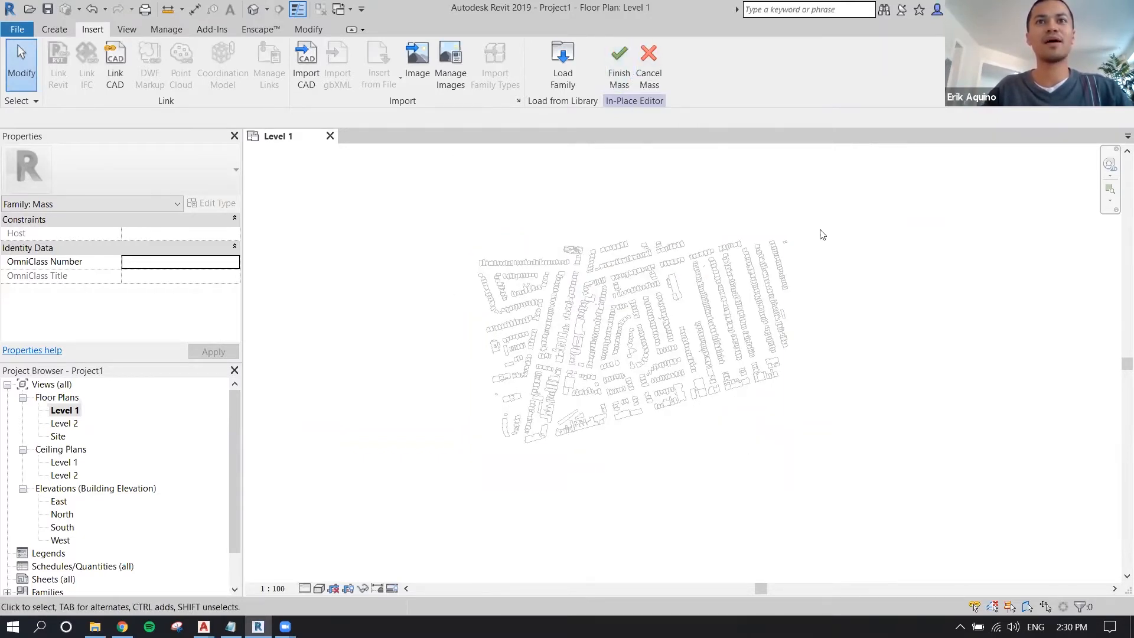
pyautogui.click(628, 57)
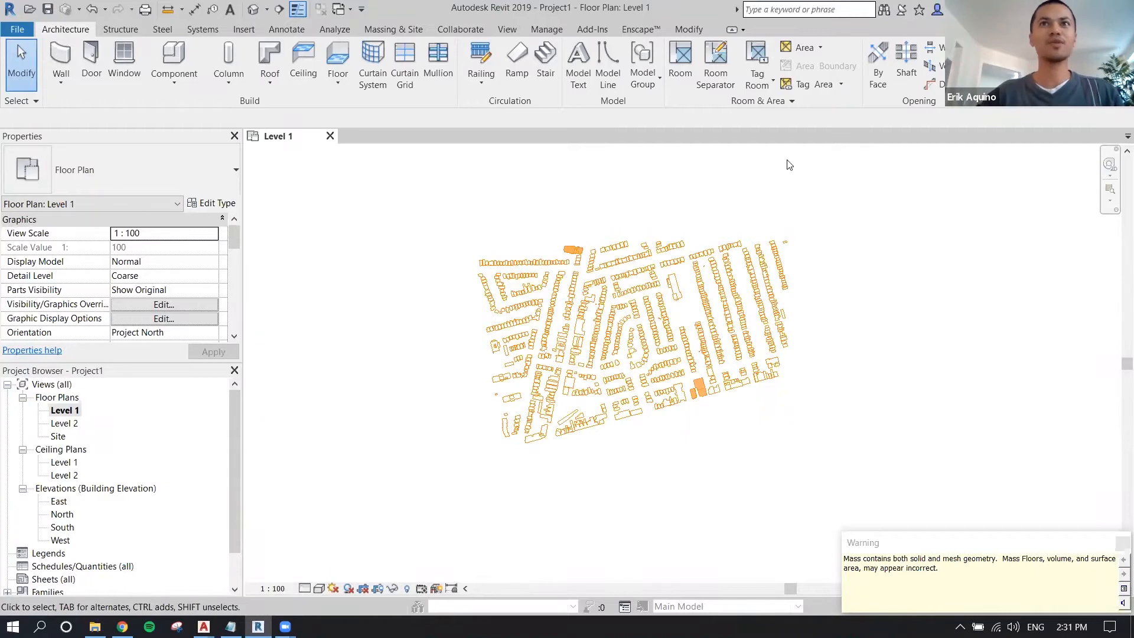
# - Select the finished Site Massing on the Level 1 plan and open the default 3D view
pyautogui.click(384, 29)
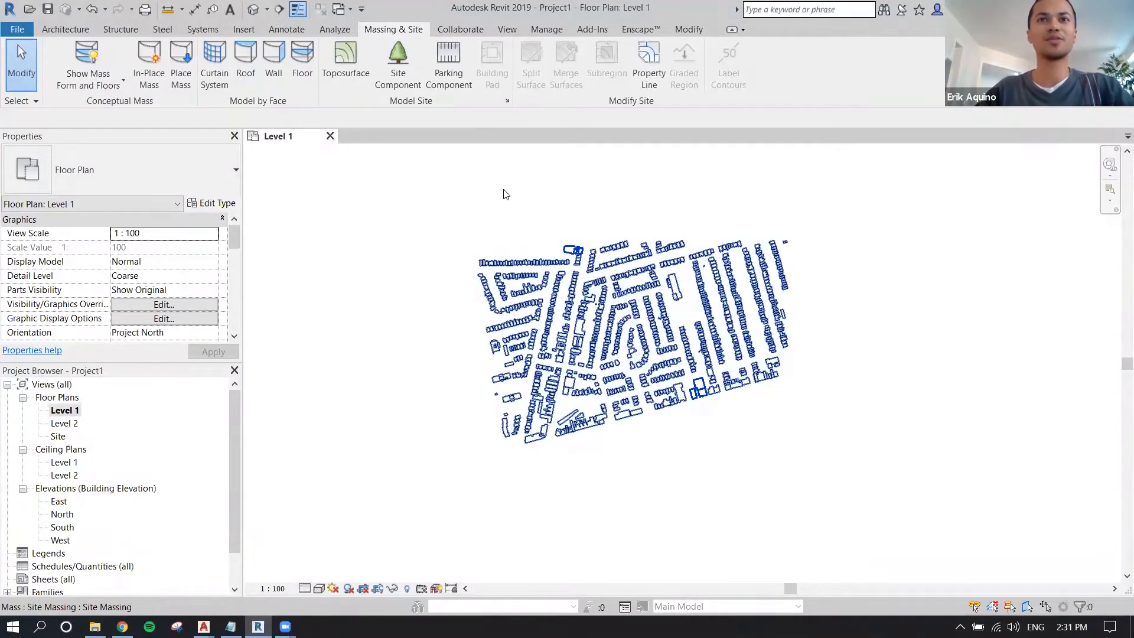
pyautogui.click(580, 310)
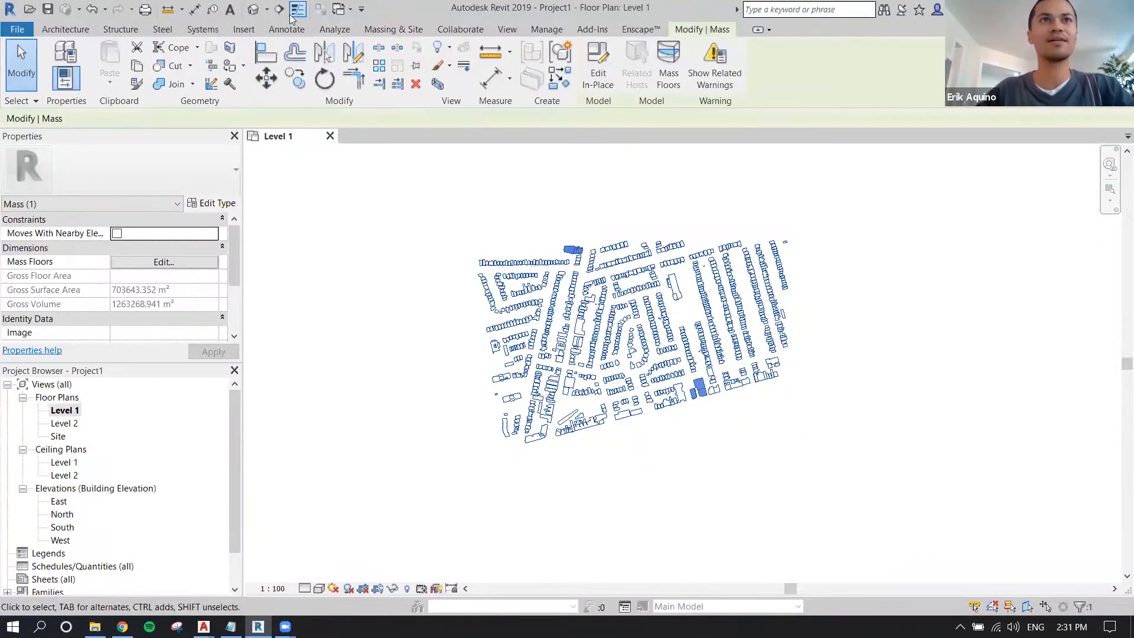
pyautogui.click(253, 10)
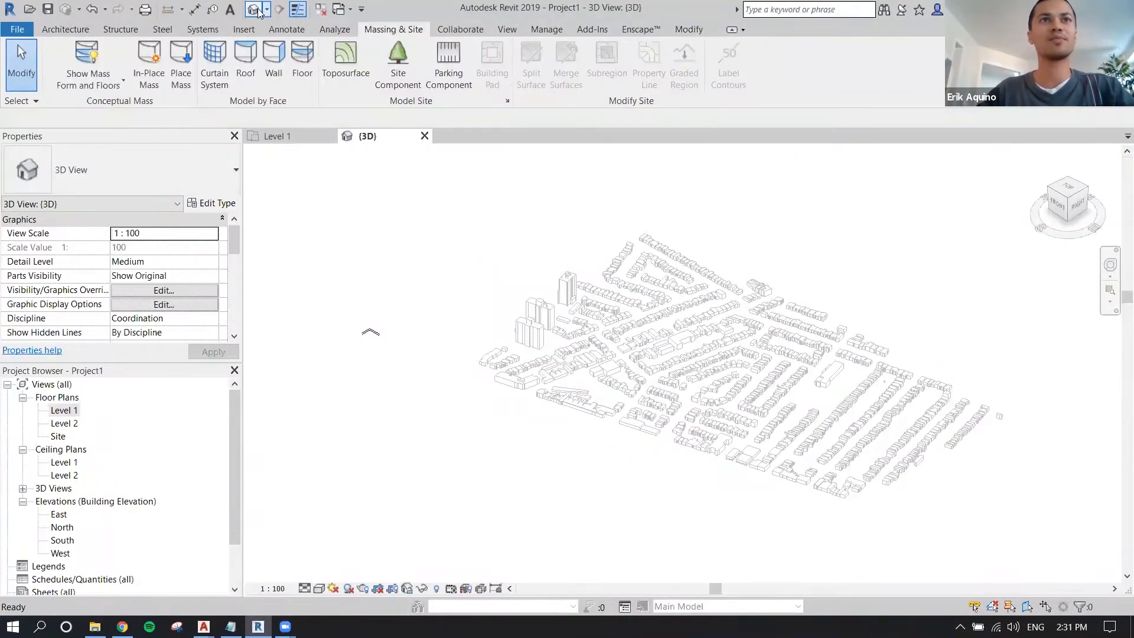
# - Examine the whole Site Massing and its building blocks up close and from afar in the 3D view
pyautogui.click(613, 283)
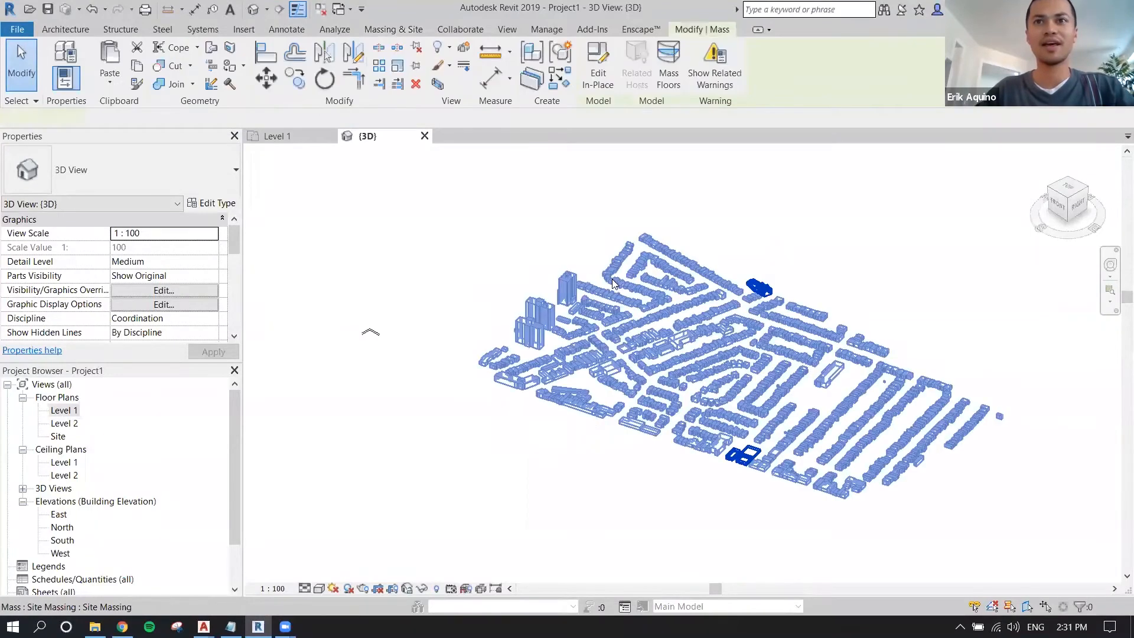
pyautogui.click(846, 284)
pyautogui.scroll(2, 728, 406)
pyautogui.moveTo(748, 334); pyautogui.dragTo(650, 290, button='middle')
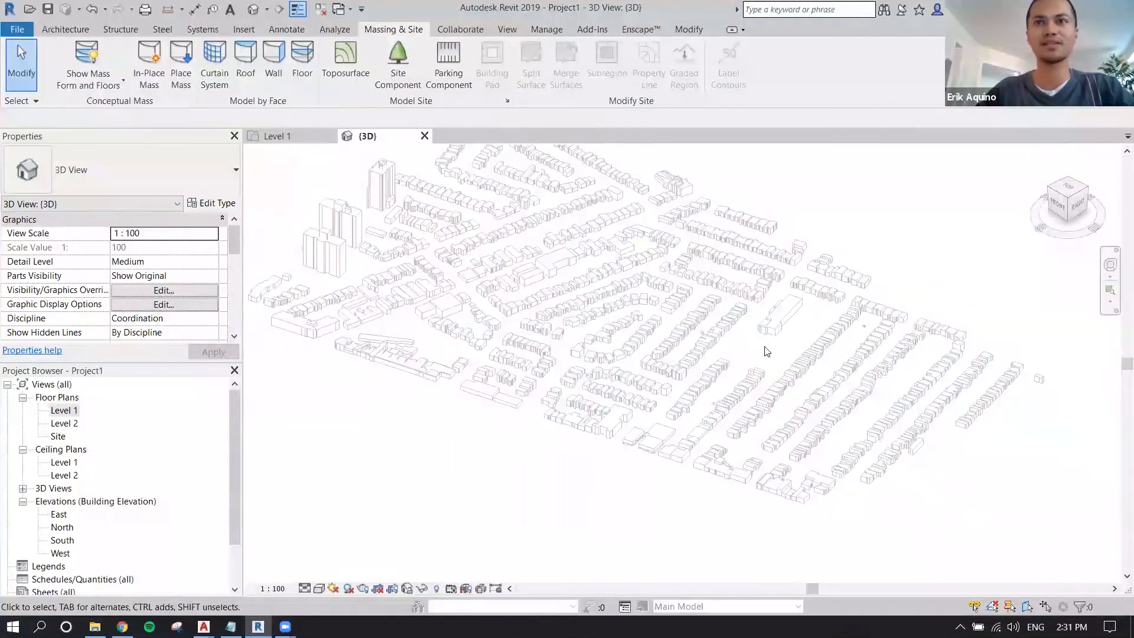
pyautogui.scroll(1, 808, 334)
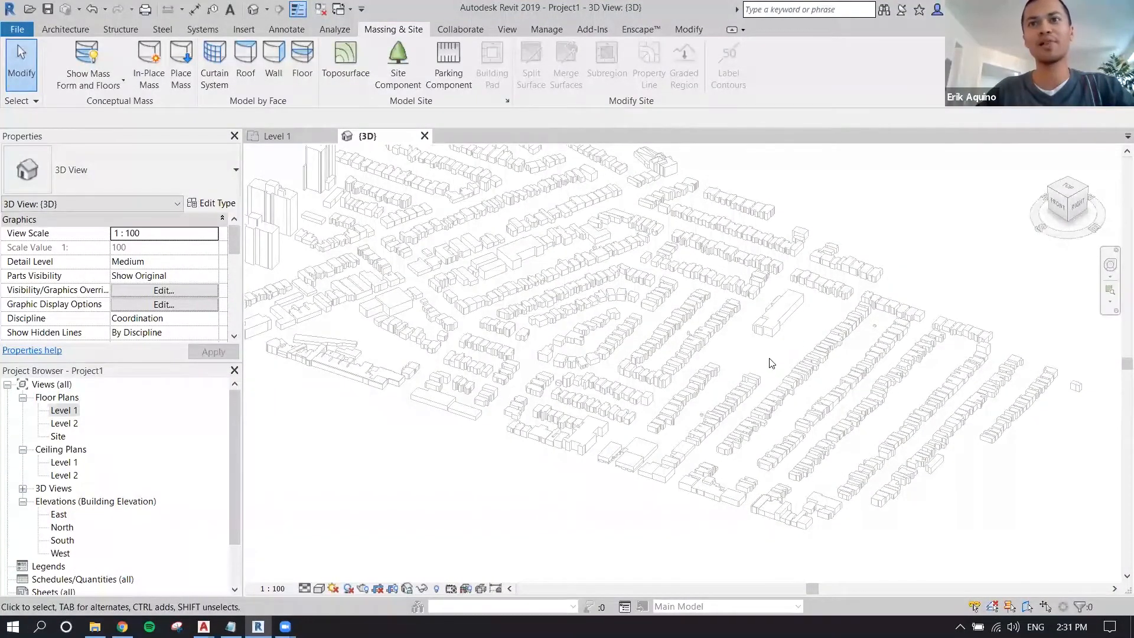
pyautogui.scroll(-2, 734, 385)
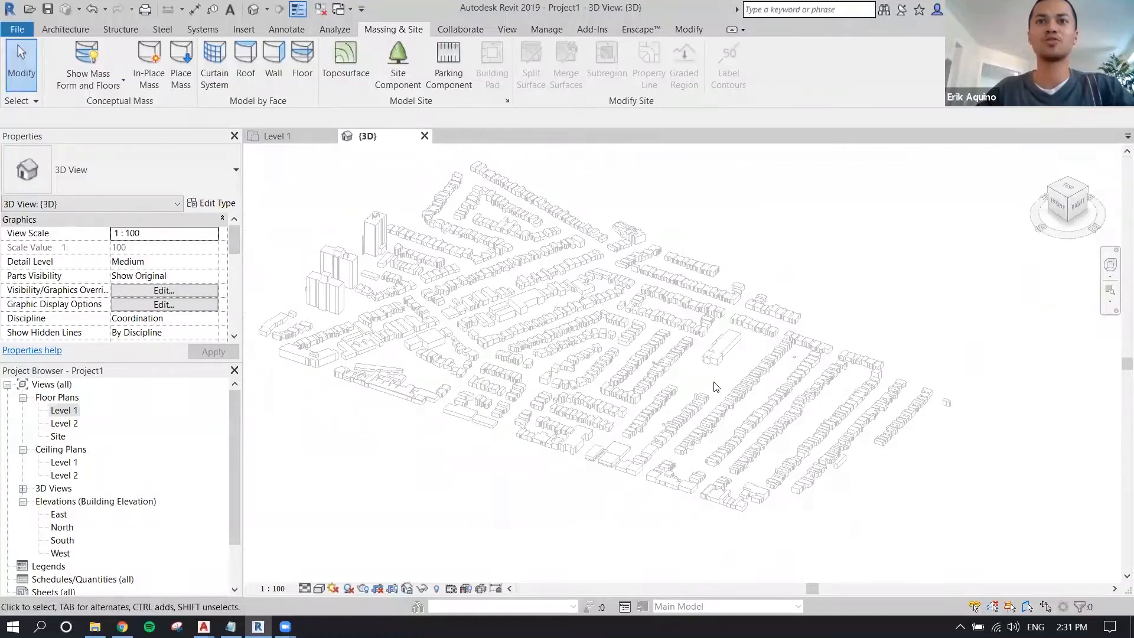
pyautogui.scroll(2, 716, 388)
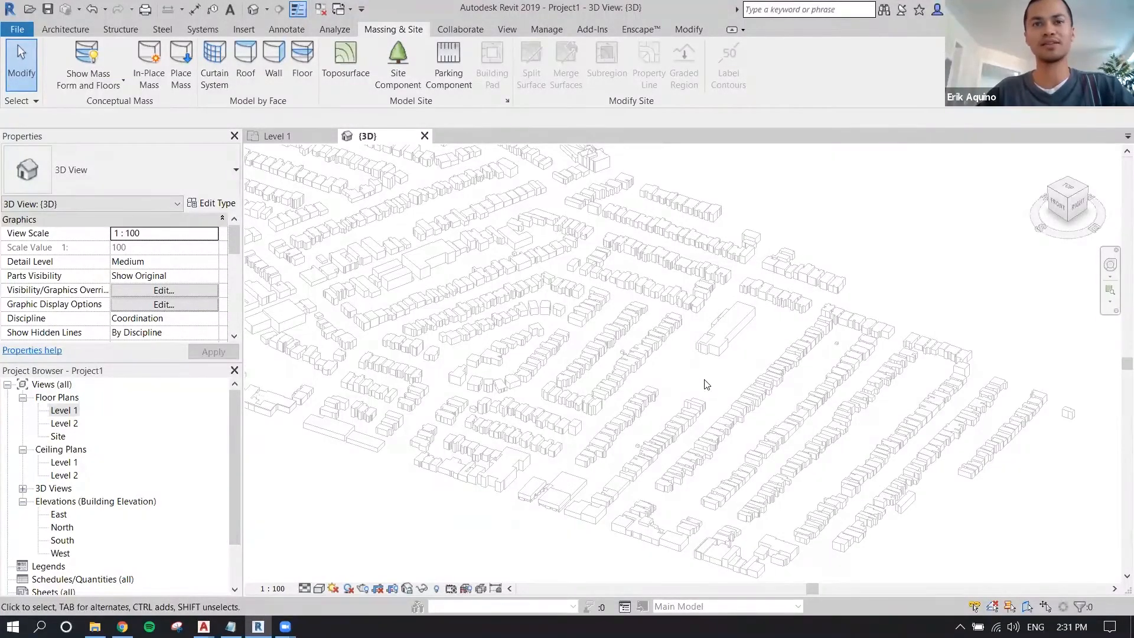
pyautogui.scroll(-3, 712, 372)
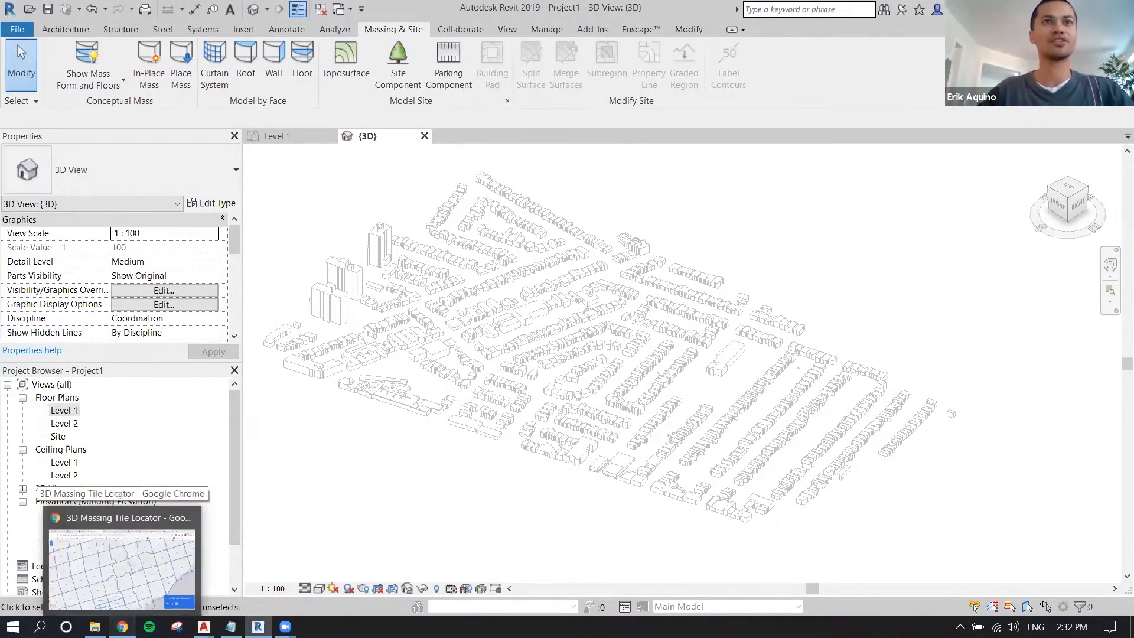
# - Switch to Chrome and return from the 3D Massing Tile Locator to the Ryerson library's Toronto geospatial data page
pyautogui.click(122, 567)
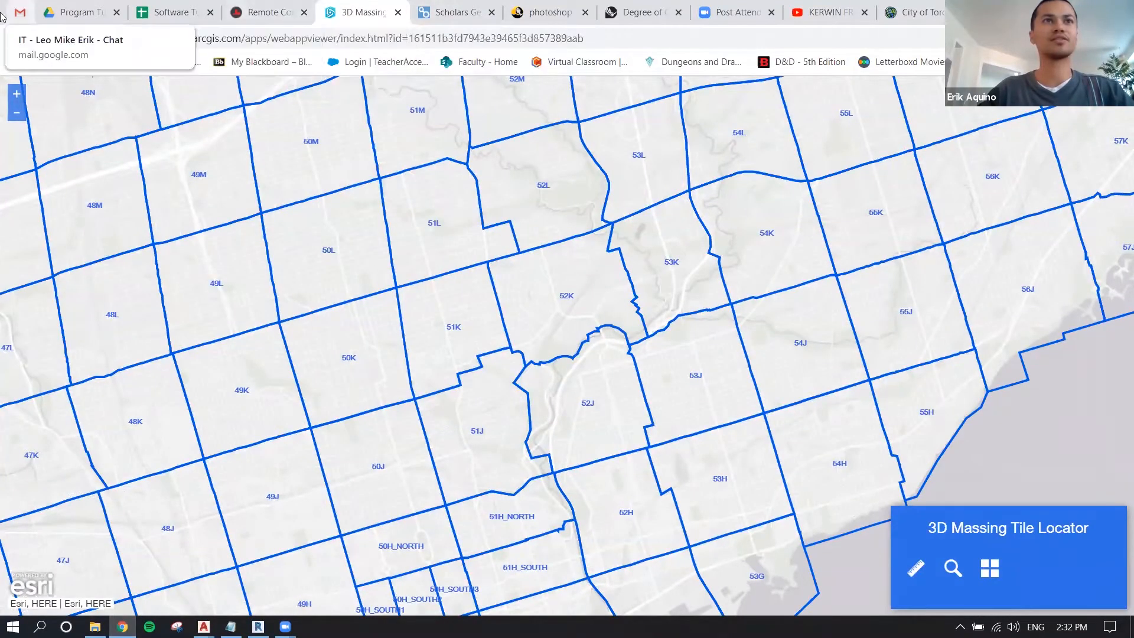
pyautogui.click(16, 38)
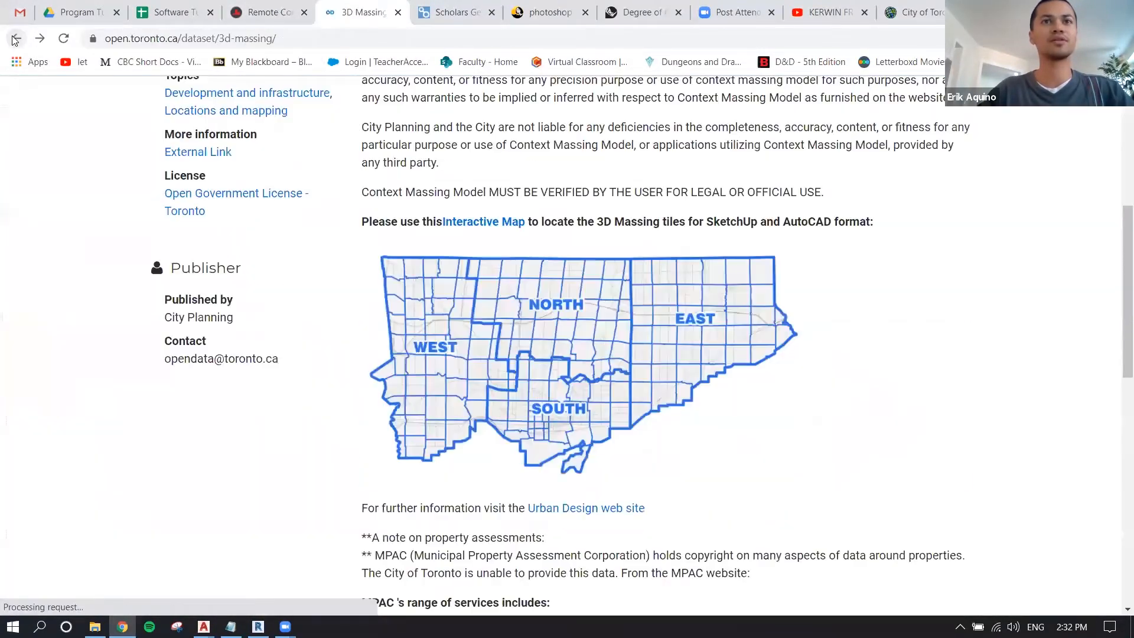
pyautogui.click(16, 38)
pyautogui.click(15, 38)
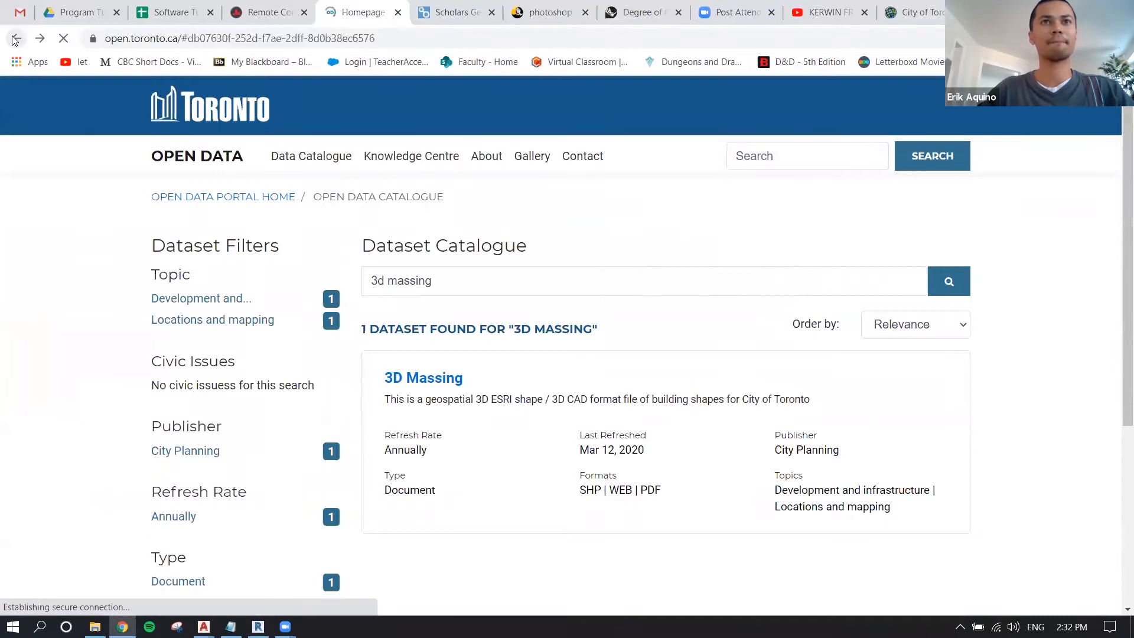
pyautogui.click(16, 38)
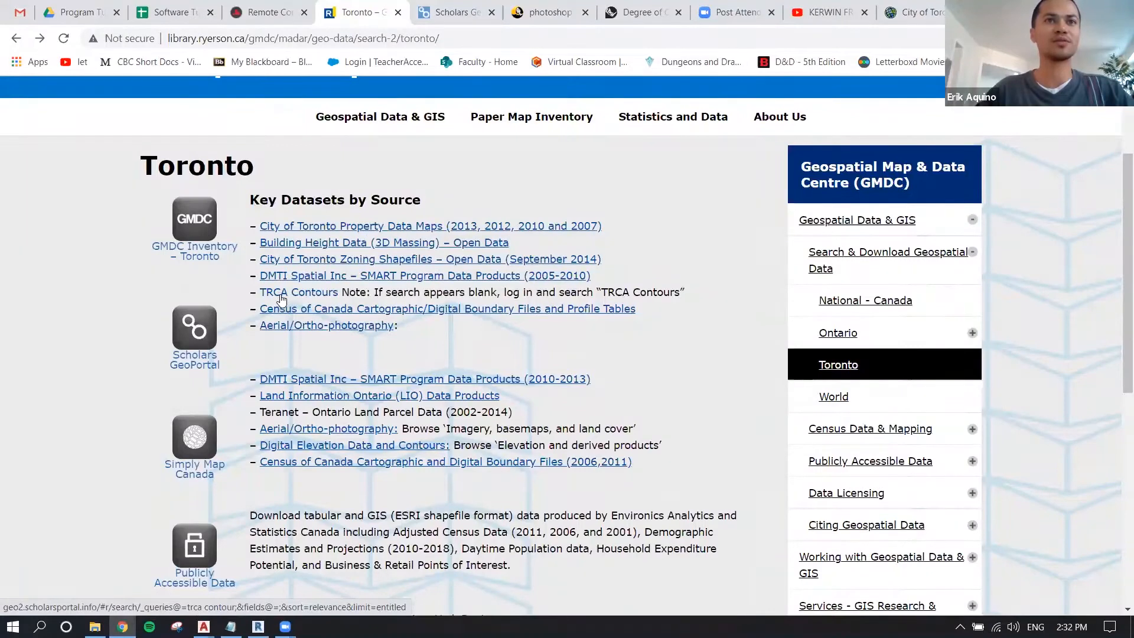
# - Open the TRCA Contours search in Scholars GeoPortal and start the off-campus login through Ryerson University
pyautogui.click(305, 297)
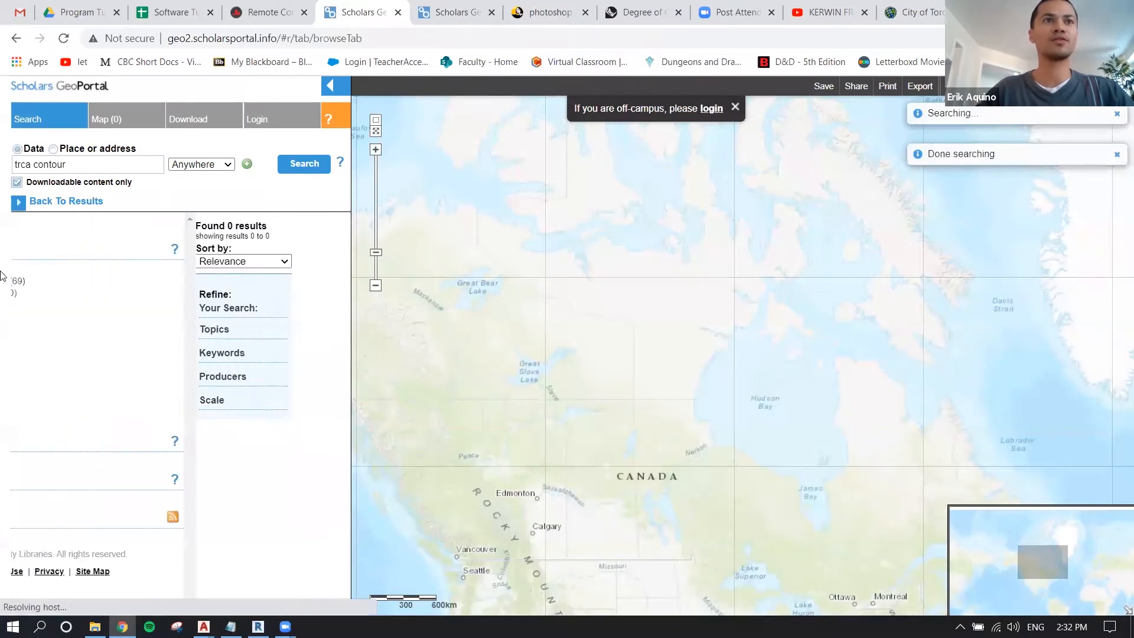
pyautogui.click(712, 108)
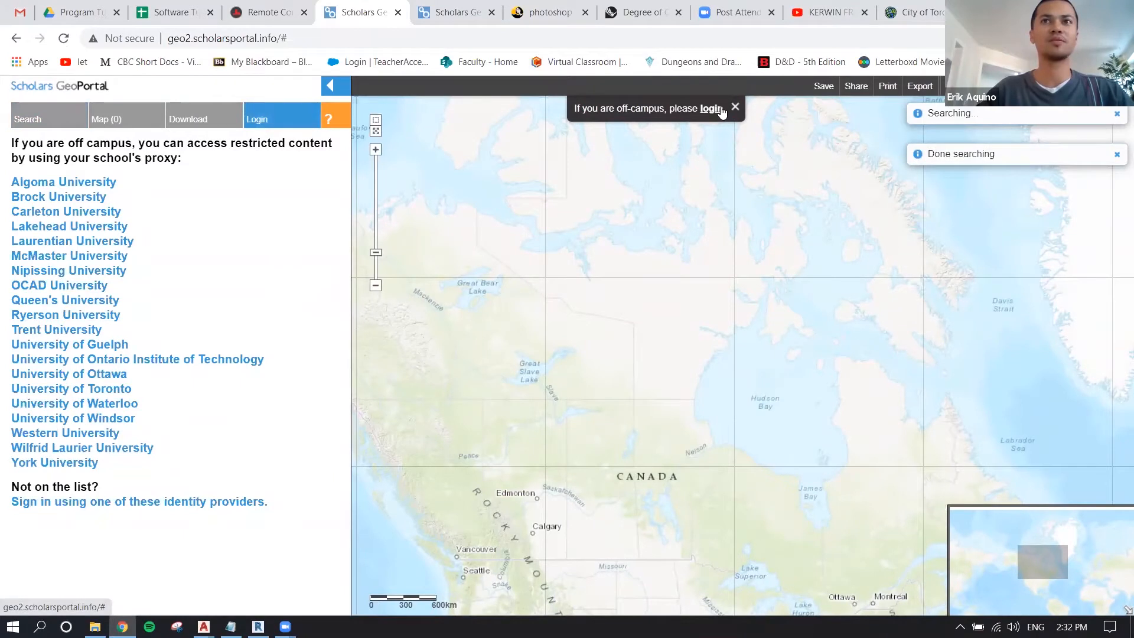
pyautogui.click(76, 314)
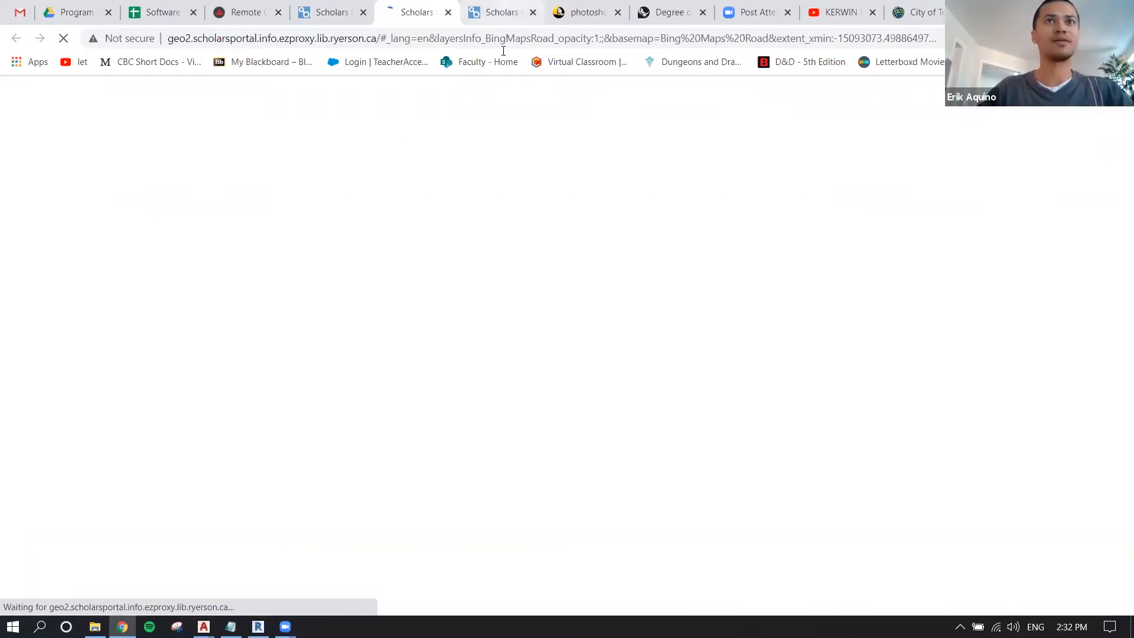
# - Review the downloadable TRCA data layers in the already open GeoPortal session, especially 2013 Contours 1m and 2013 Contours 5m
pyautogui.click(496, 12)
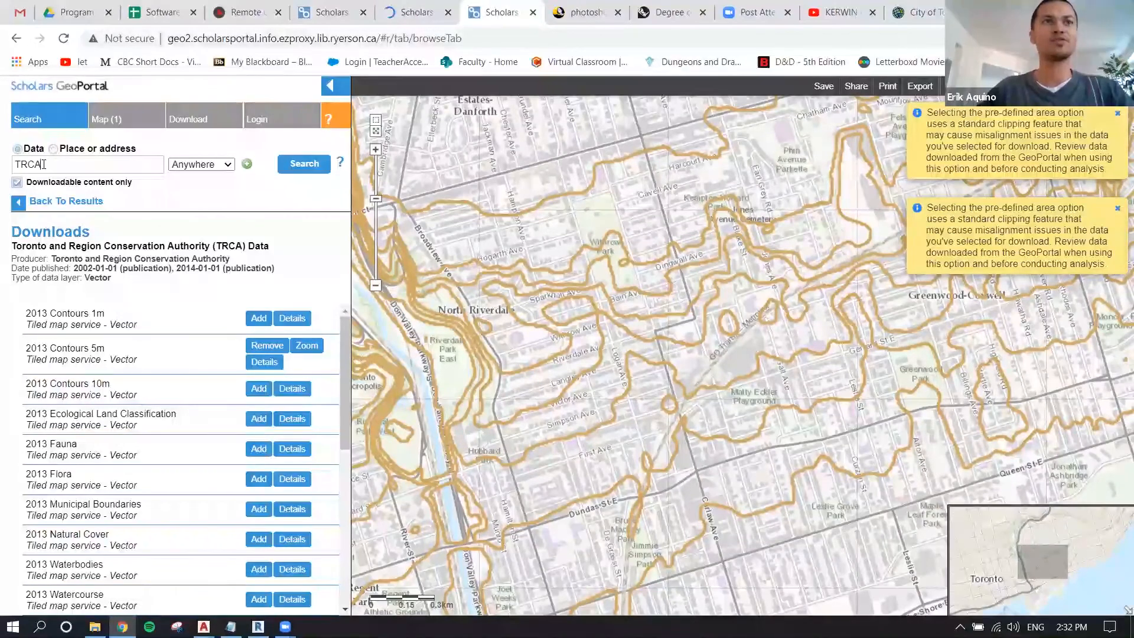
pyautogui.click(35, 205)
pyautogui.click(146, 249)
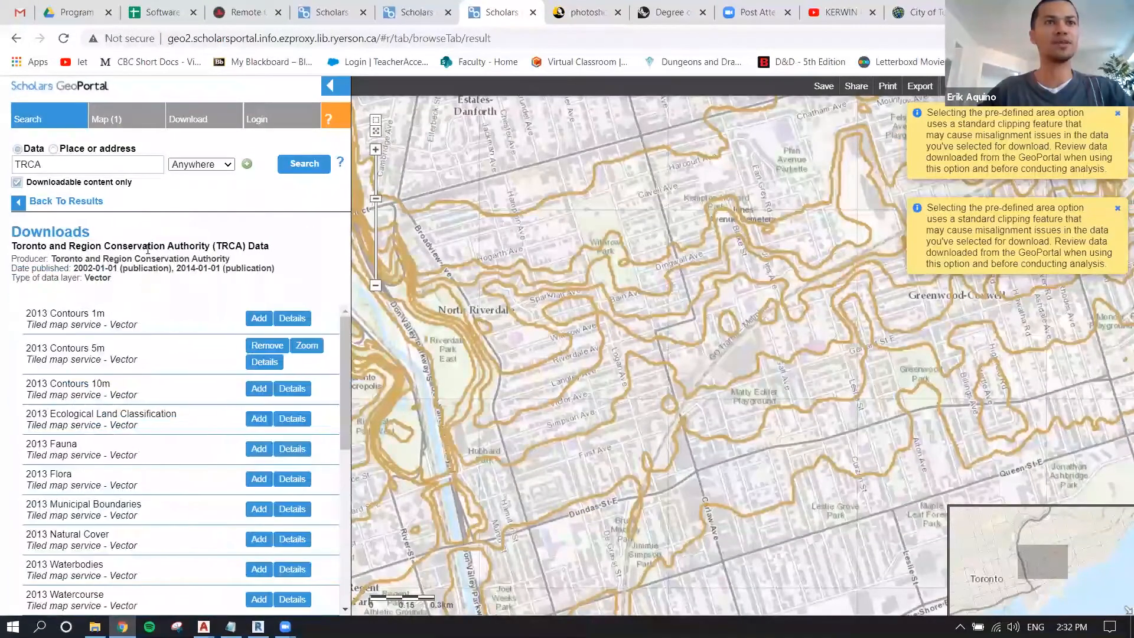
pyautogui.scroll(-1, 101, 311)
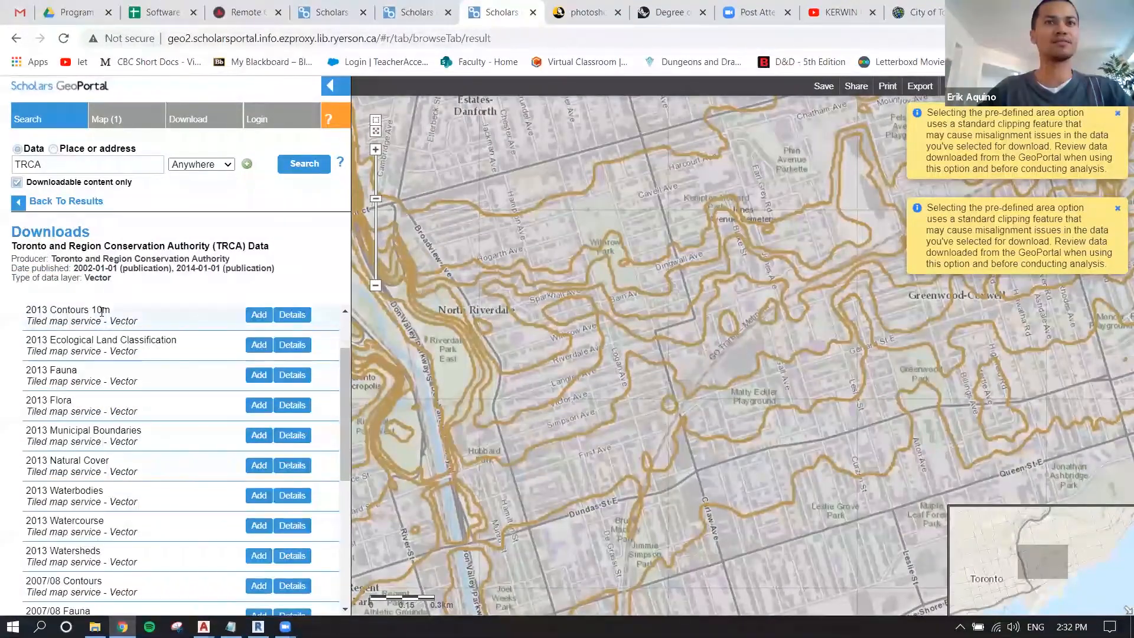
pyautogui.scroll(-4, 102, 312)
pyautogui.scroll(-1, 102, 317)
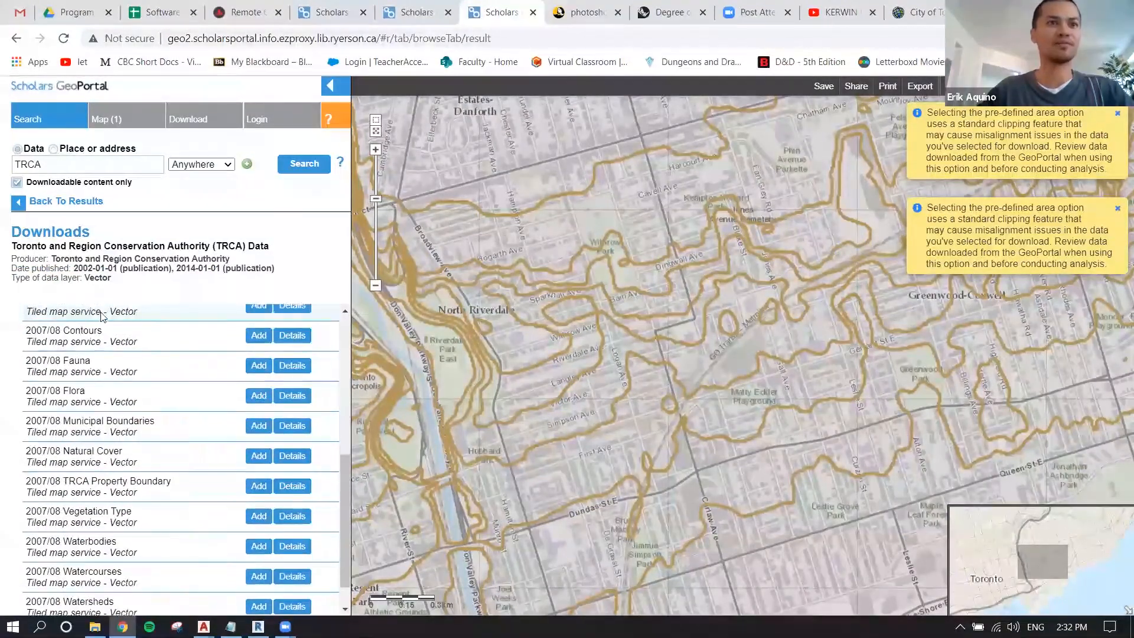
pyautogui.scroll(-1, 102, 316)
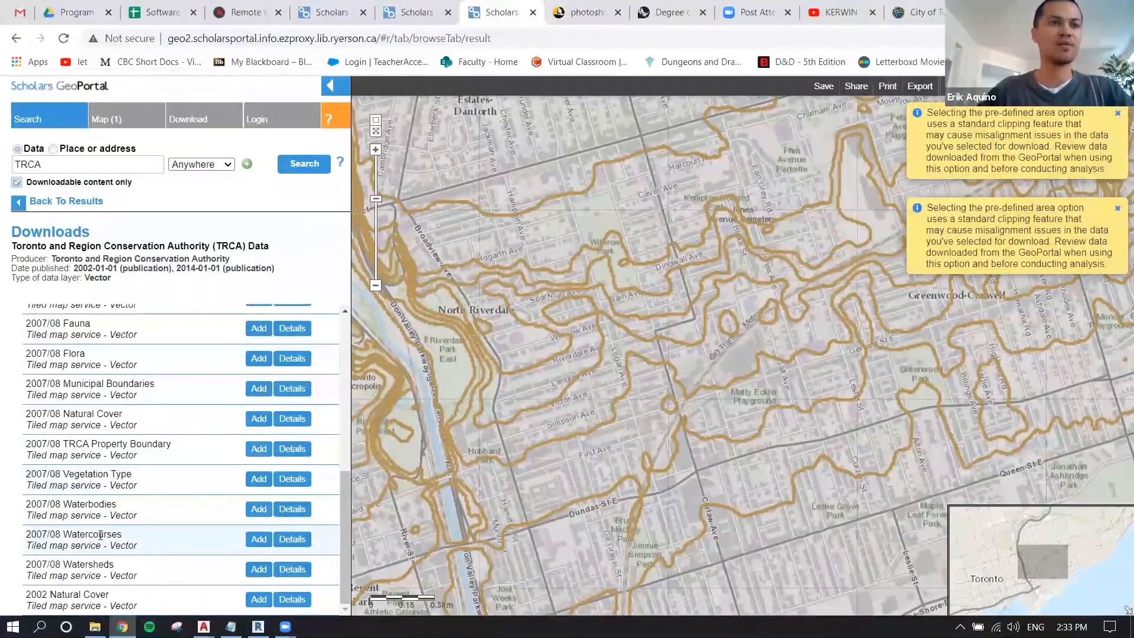
pyautogui.scroll(7, 100, 536)
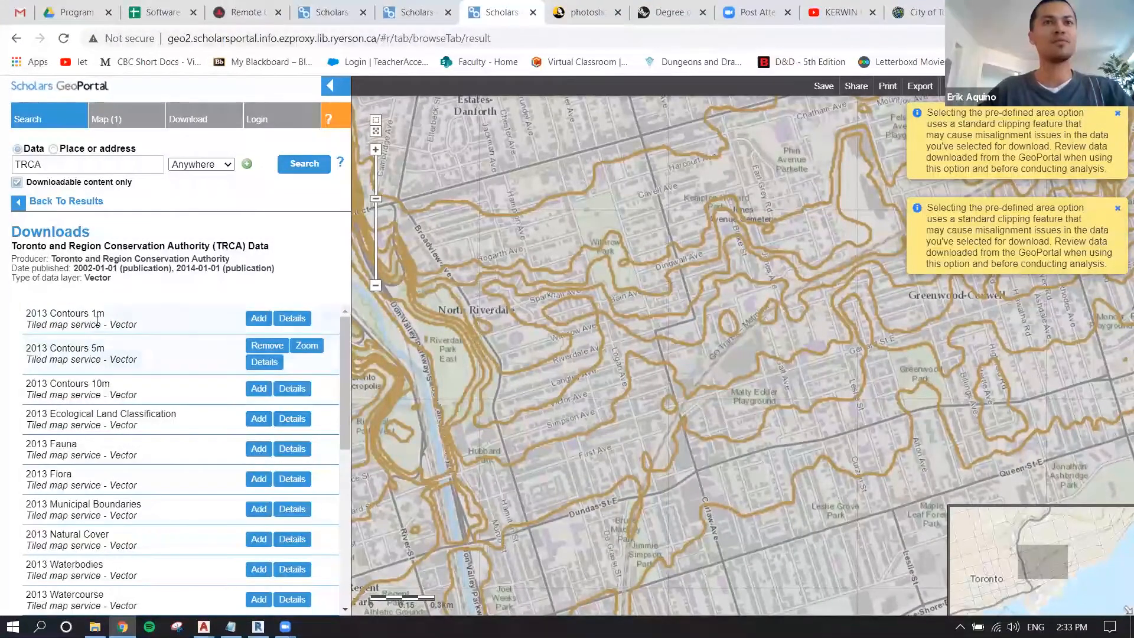
pyautogui.moveTo(107, 314); pyautogui.dragTo(36, 314)
pyautogui.click(104, 348)
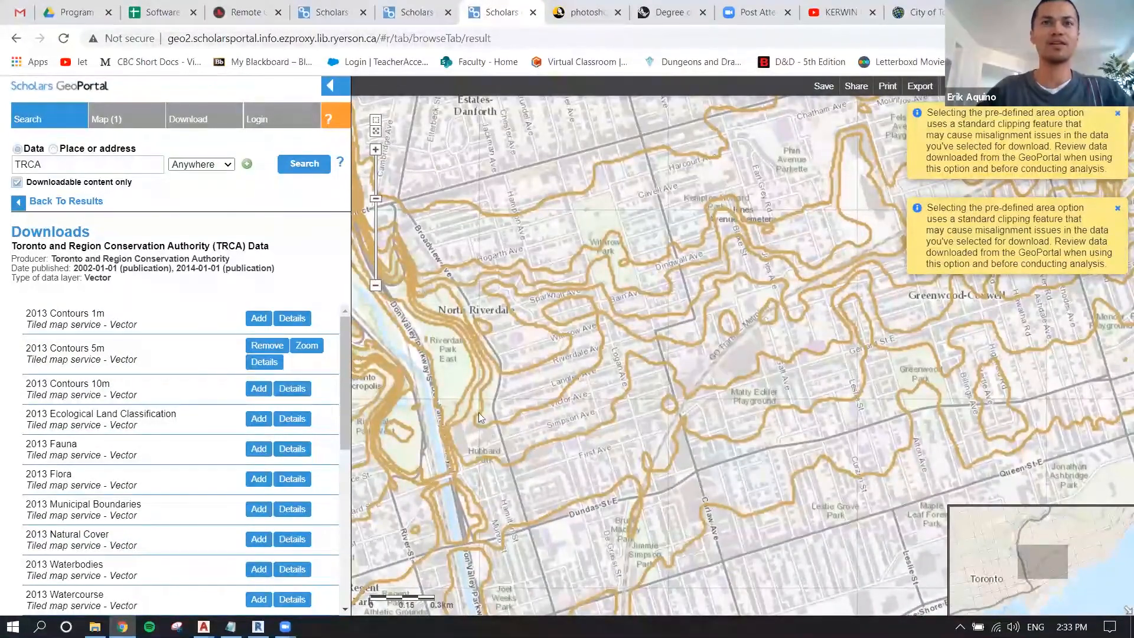
# - Set up a download by area of interest for the 2013 Contours 5m data and draw a rectangular area over downtown Toronto
pyautogui.scroll(-1, 588, 320)
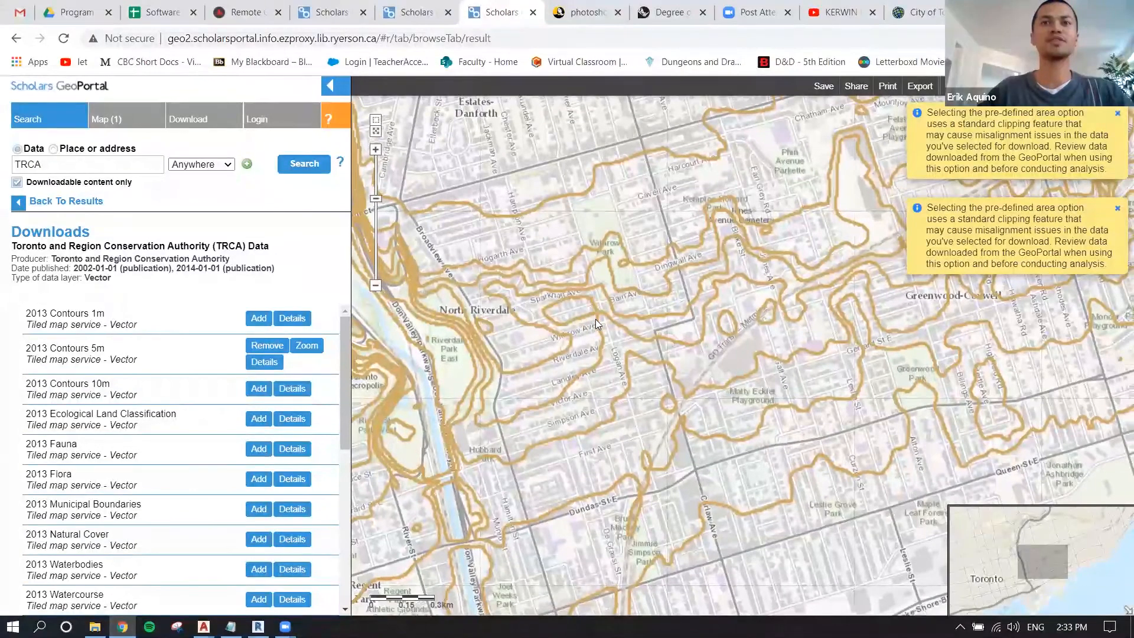
pyautogui.moveTo(547, 344); pyautogui.dragTo(745, 267)
pyautogui.scroll(1, 486, 311)
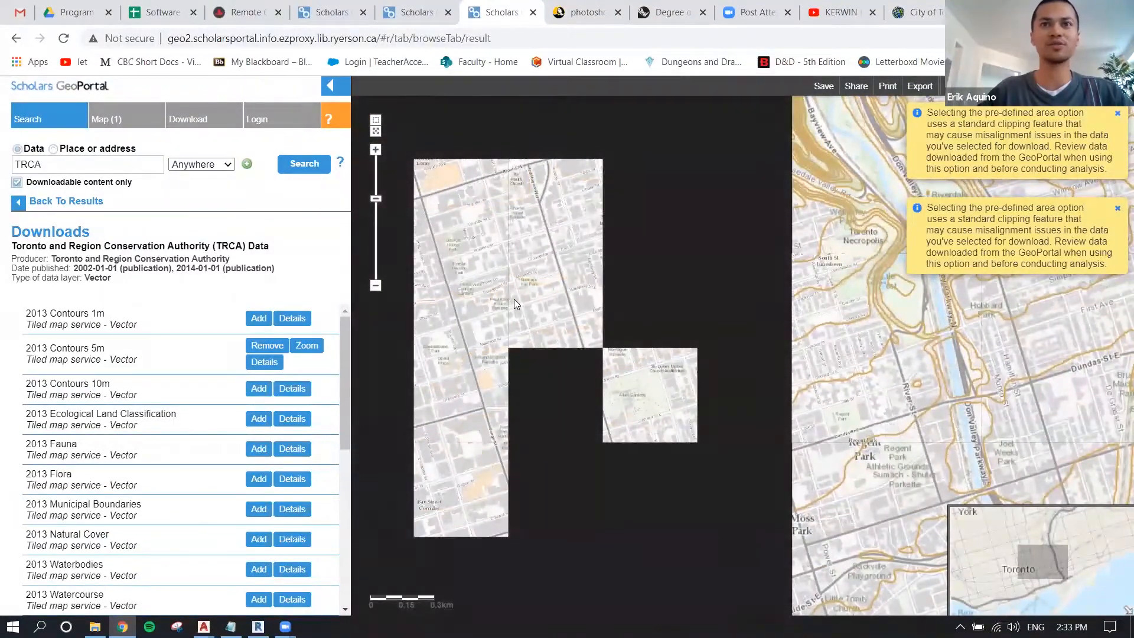
pyautogui.click(202, 121)
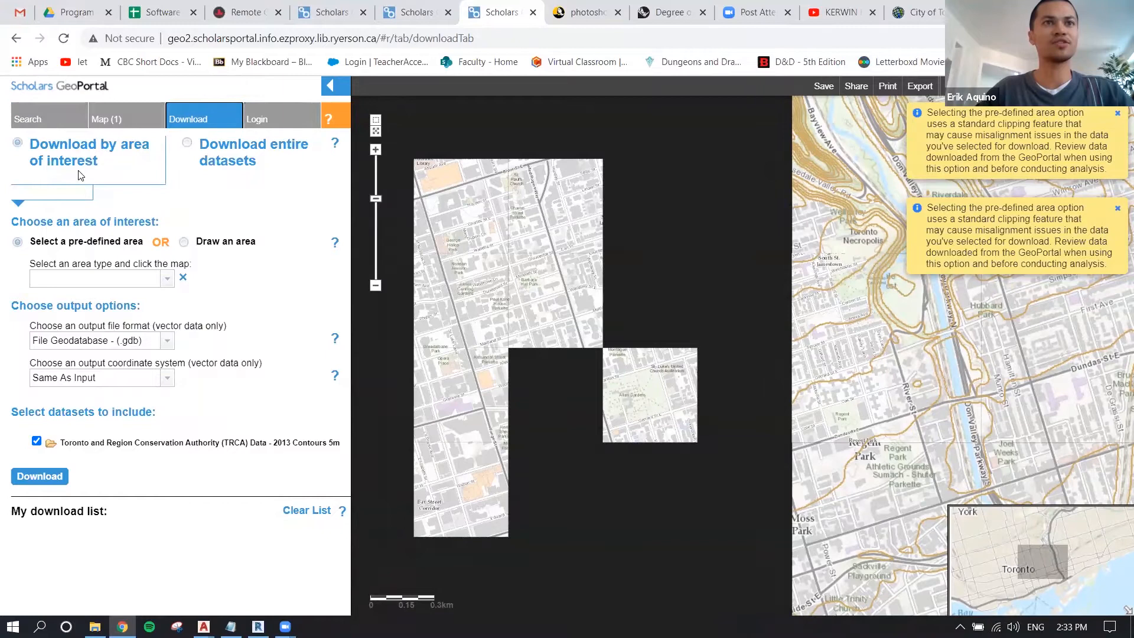
pyautogui.click(184, 242)
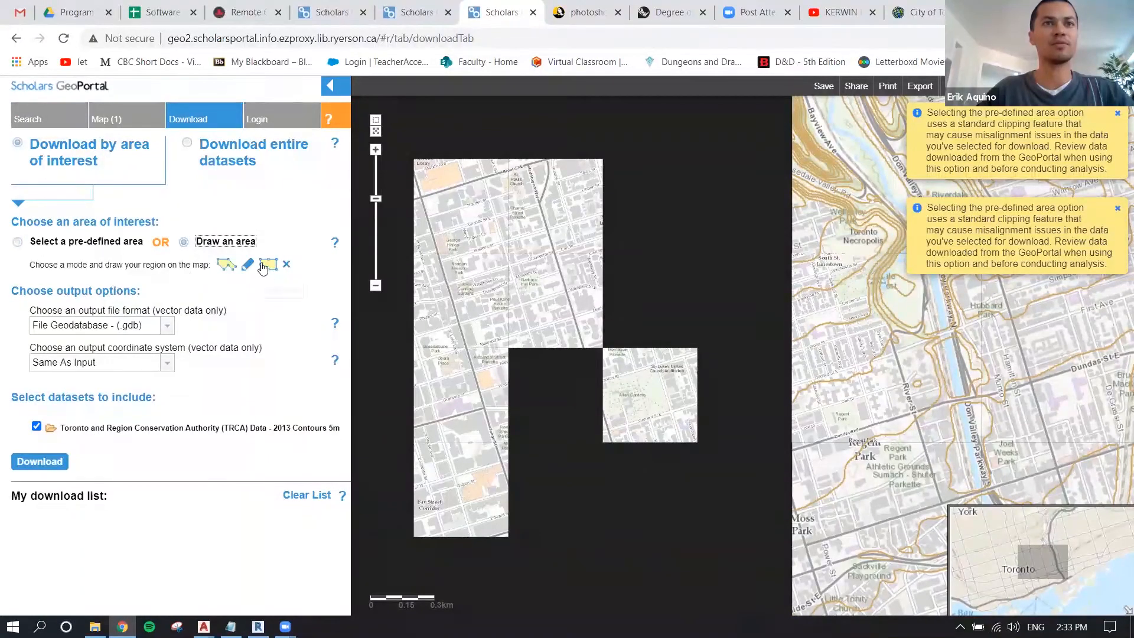
pyautogui.click(267, 266)
pyautogui.moveTo(427, 196); pyautogui.dragTo(671, 425)
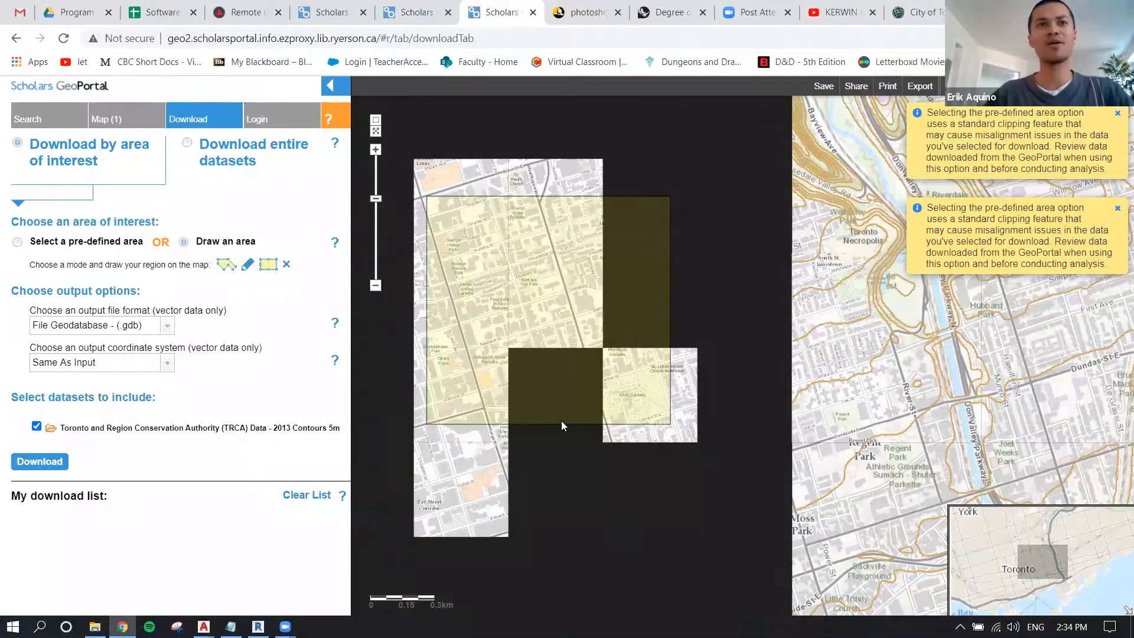
# - Return to Ryerson's Academic Computing Labs page and expand the COVID 19 – Accessing CCS Labs Remotely instructions
pyautogui.click(231, 9)
pyautogui.click(16, 39)
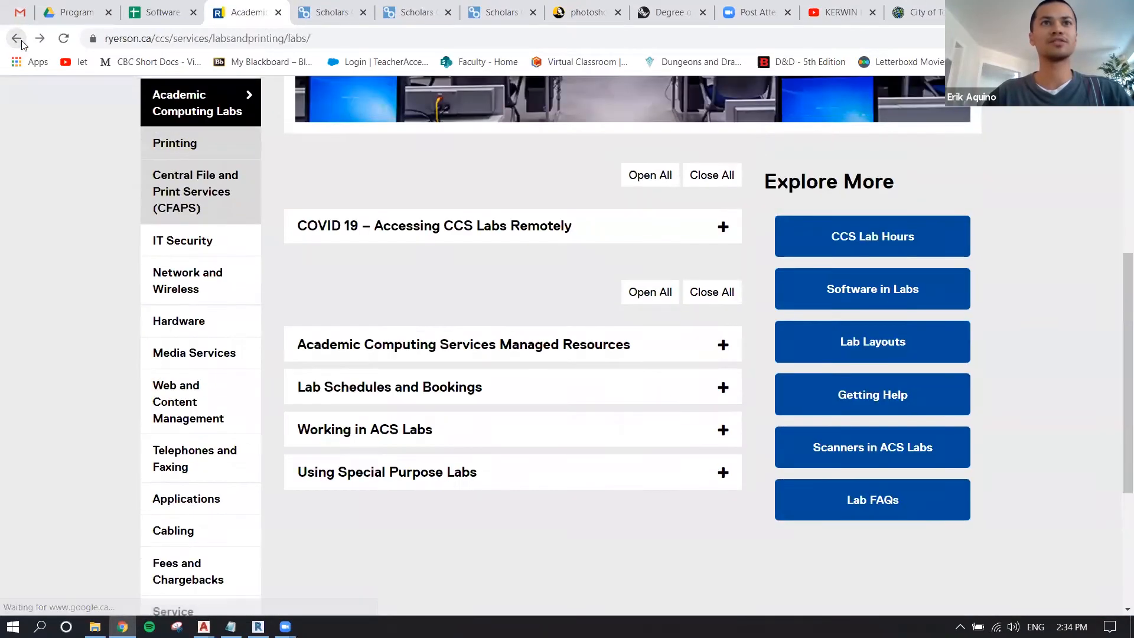
pyautogui.click(22, 40)
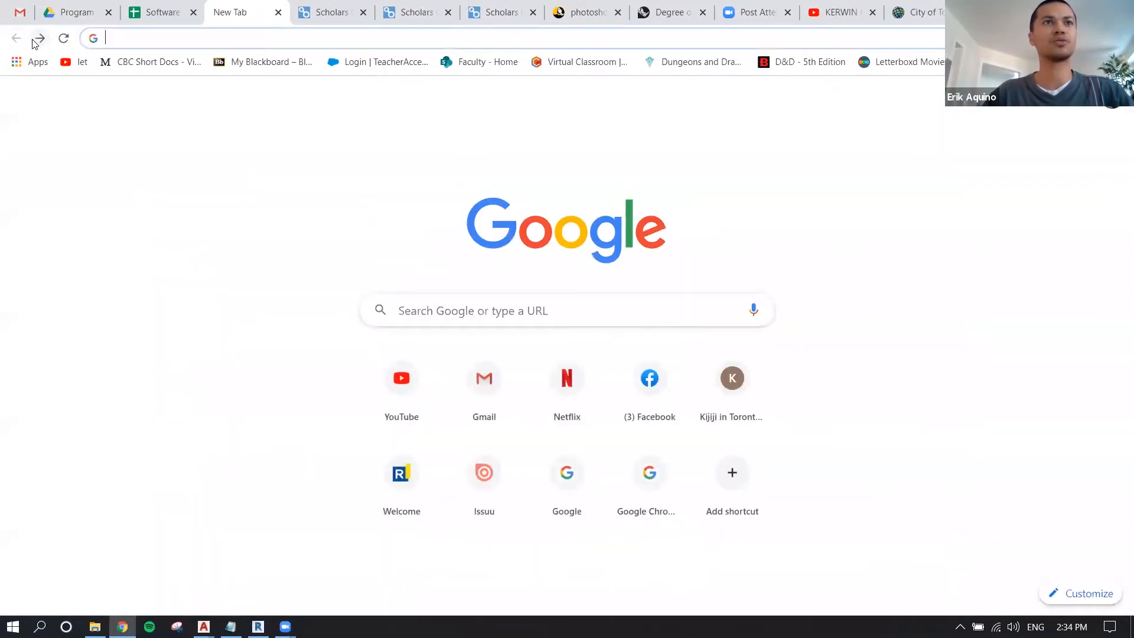
pyautogui.click(34, 43)
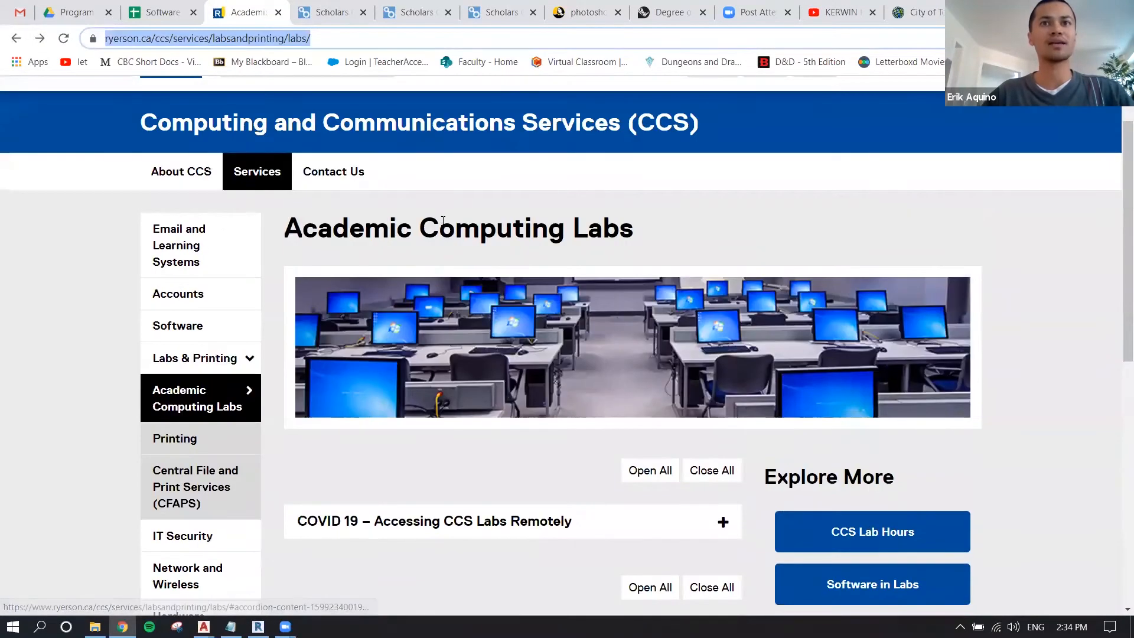
pyautogui.scroll(-4, 443, 220)
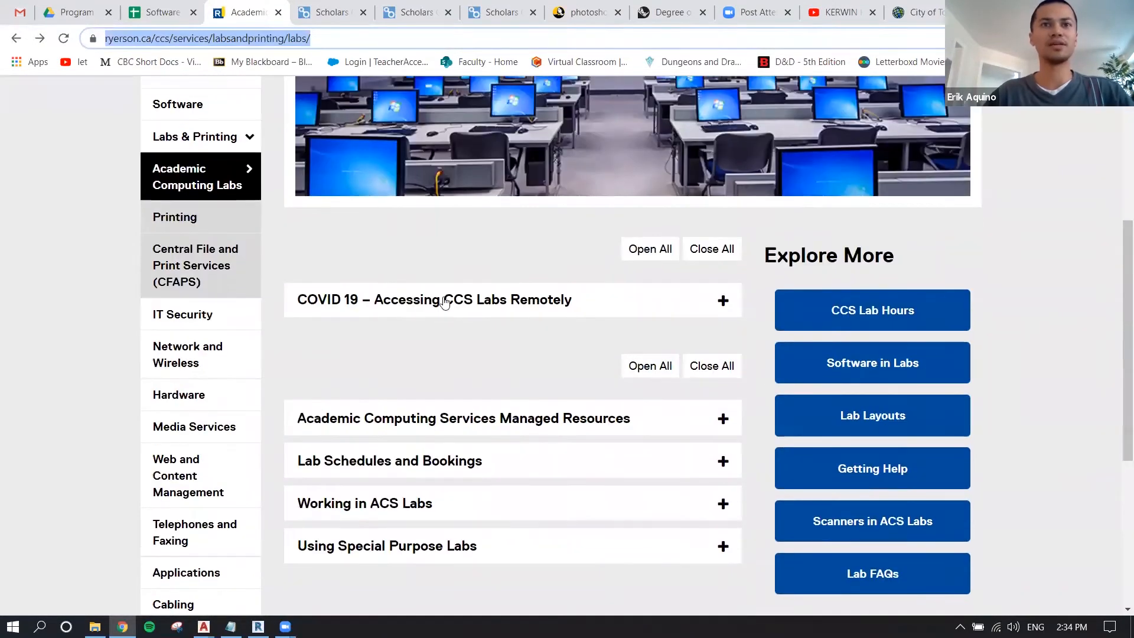
pyautogui.click(445, 302)
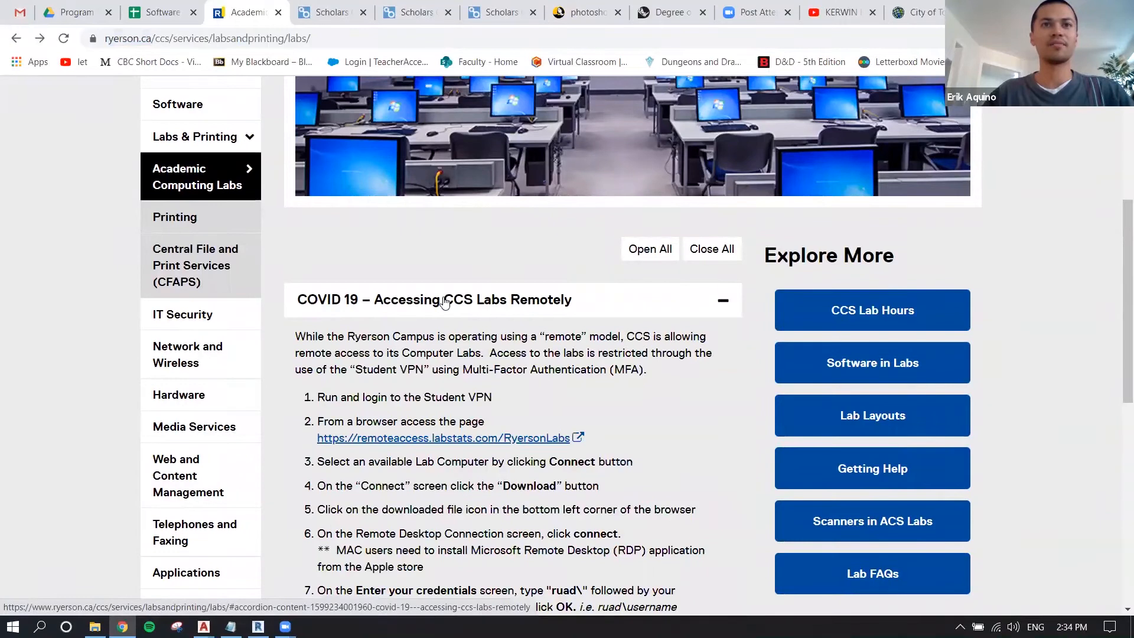
# - Display the LIB272-GEO lab's computers on the Ryerson remote computer access page, and switch back to Revit
pyautogui.click(413, 440)
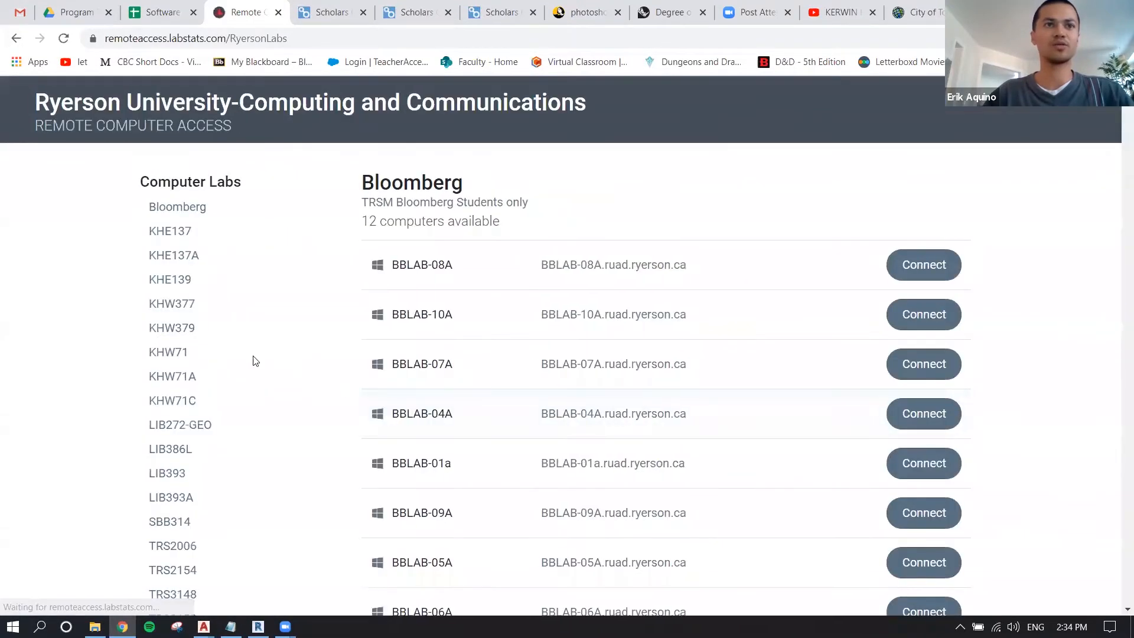
pyautogui.click(205, 425)
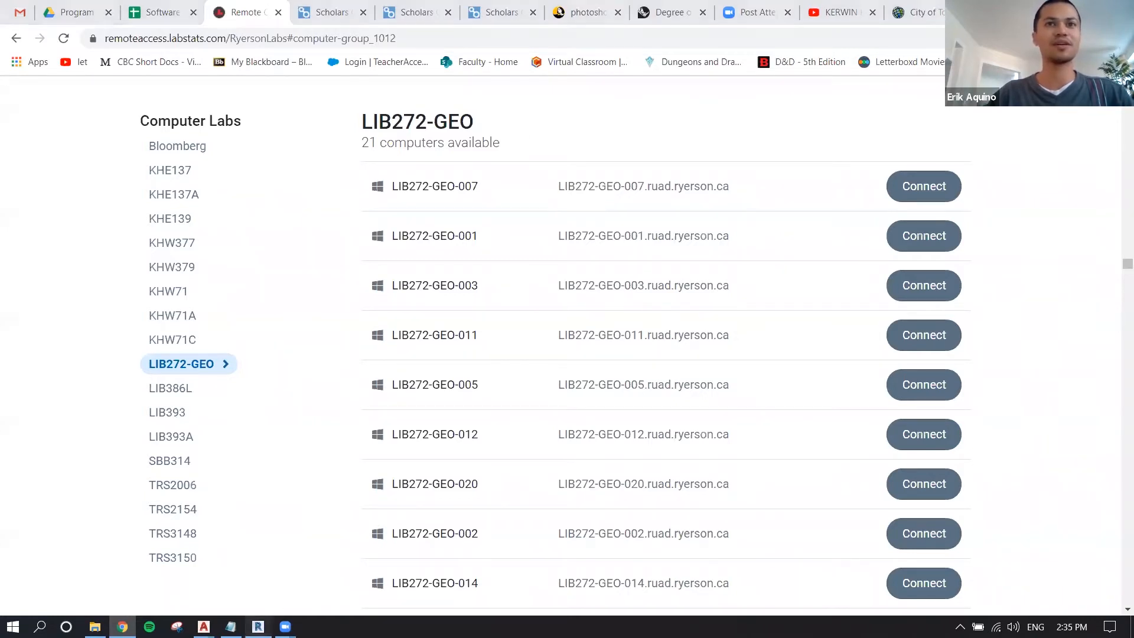
pyautogui.click(258, 627)
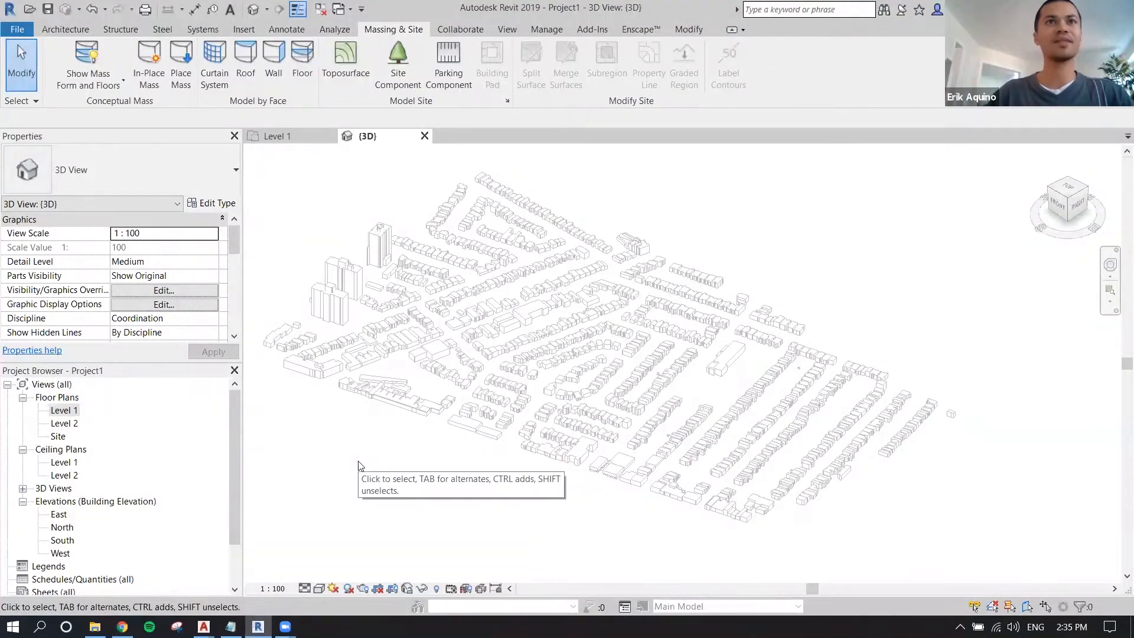
pyautogui.click(356, 50)
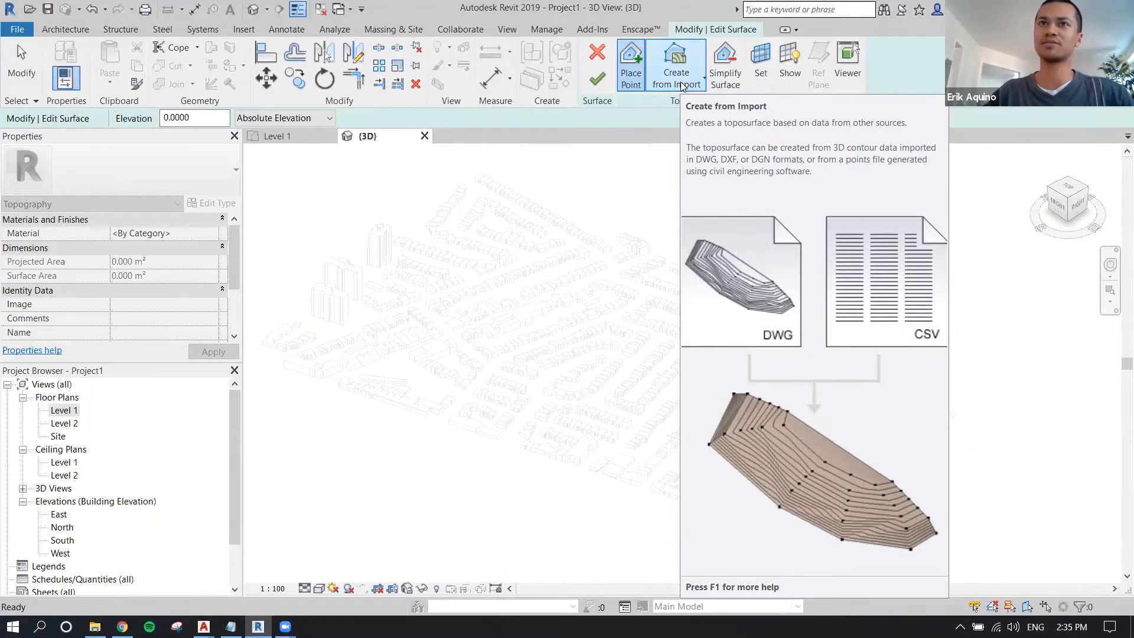
pyautogui.click(681, 86)
pyautogui.click(682, 104)
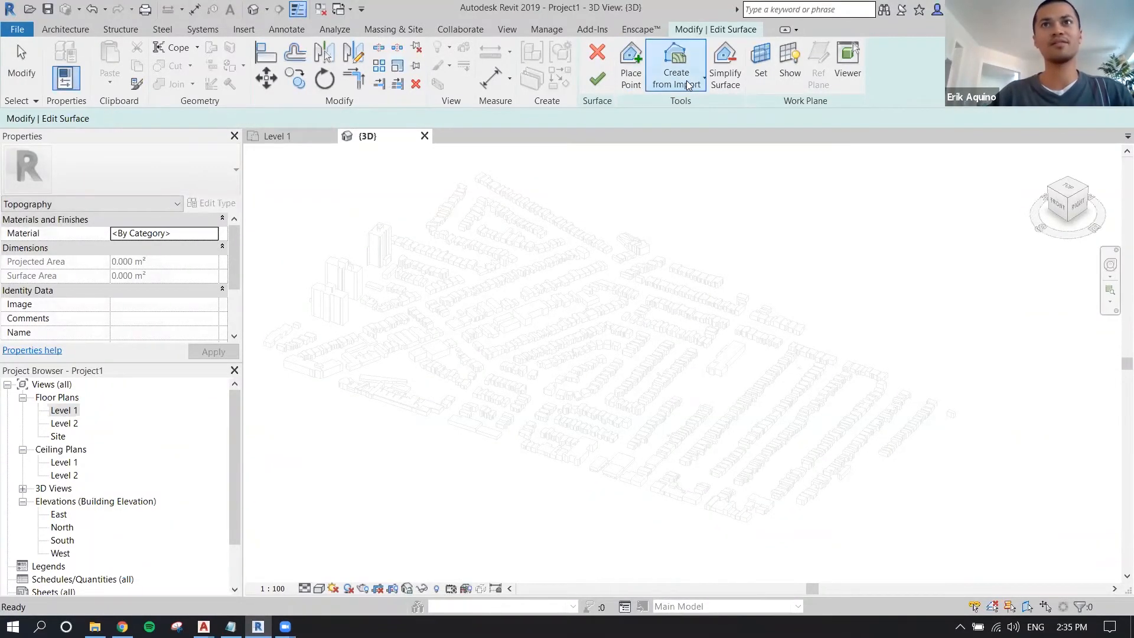
pyautogui.click(680, 83)
pyautogui.click(711, 110)
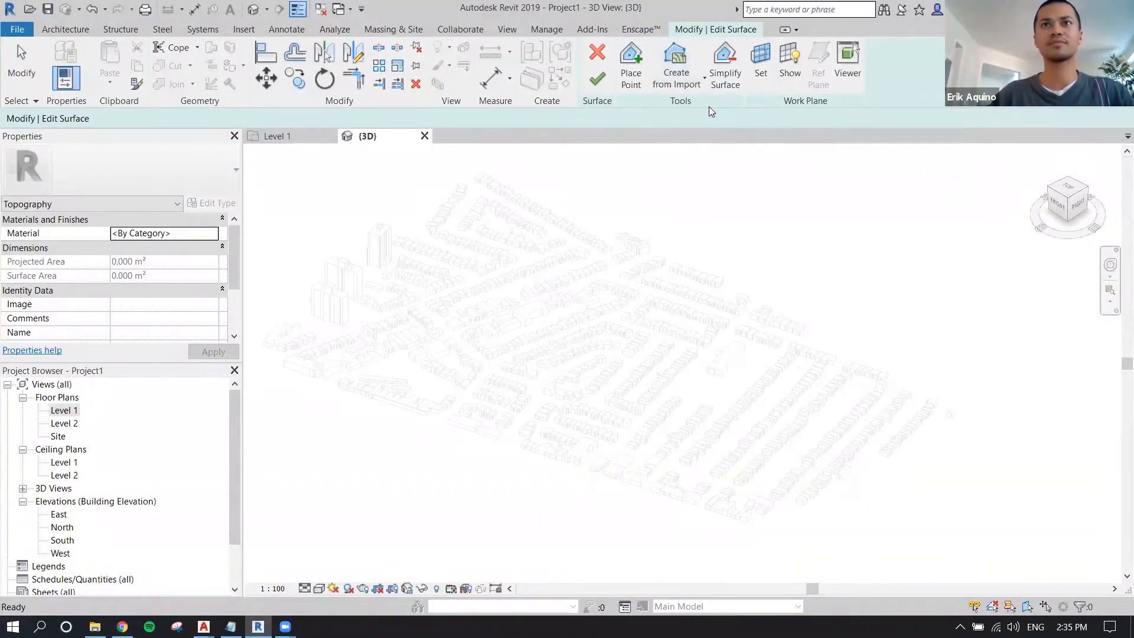
pyautogui.moveTo(644, 195); pyautogui.dragTo(660, 279, button='middle')
pyautogui.scroll(-2, 660, 279)
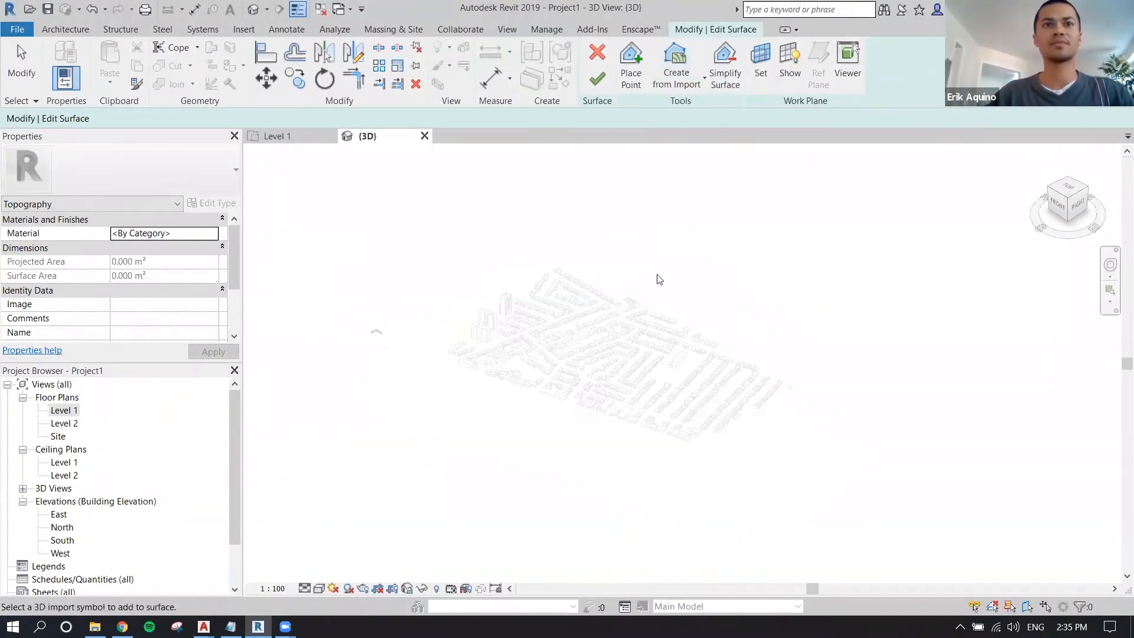
pyautogui.click(678, 88)
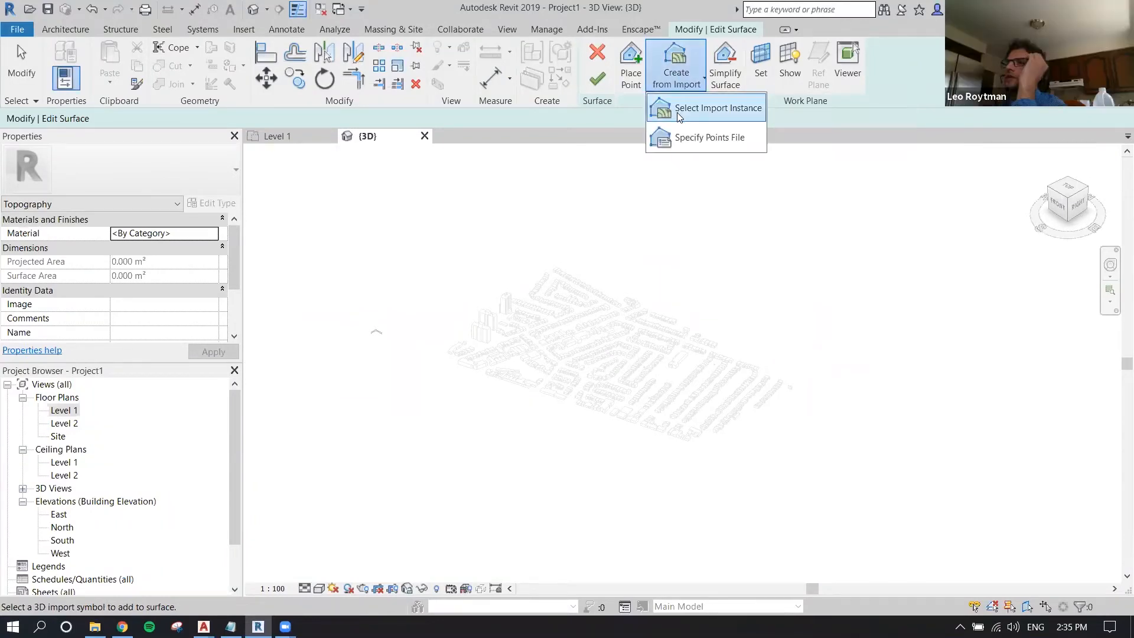
pyautogui.click(672, 78)
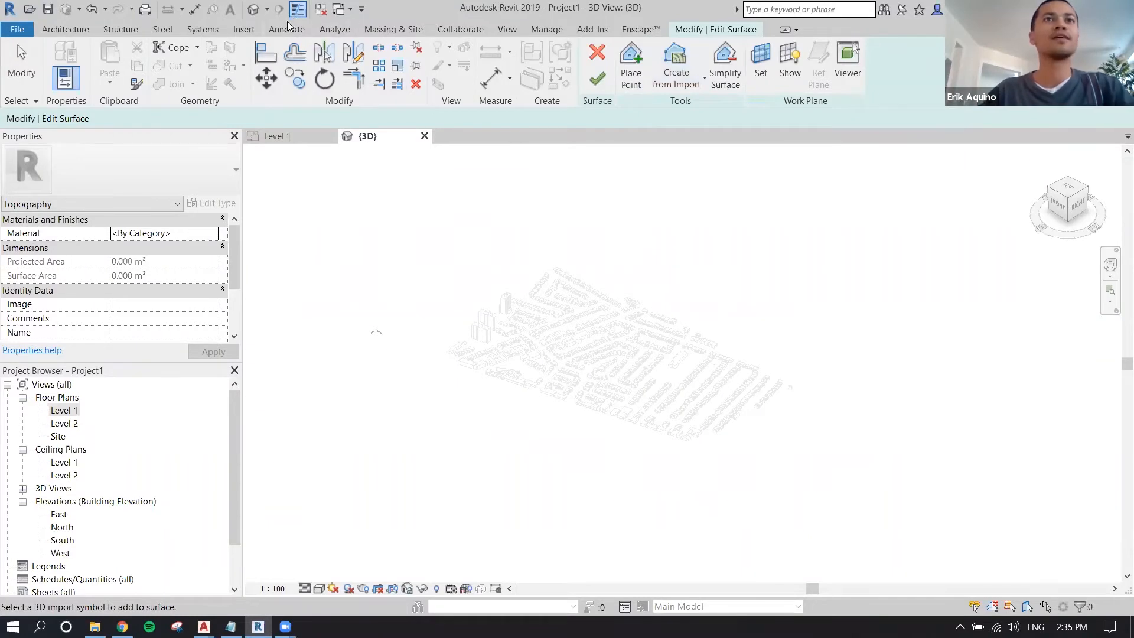
pyautogui.click(252, 31)
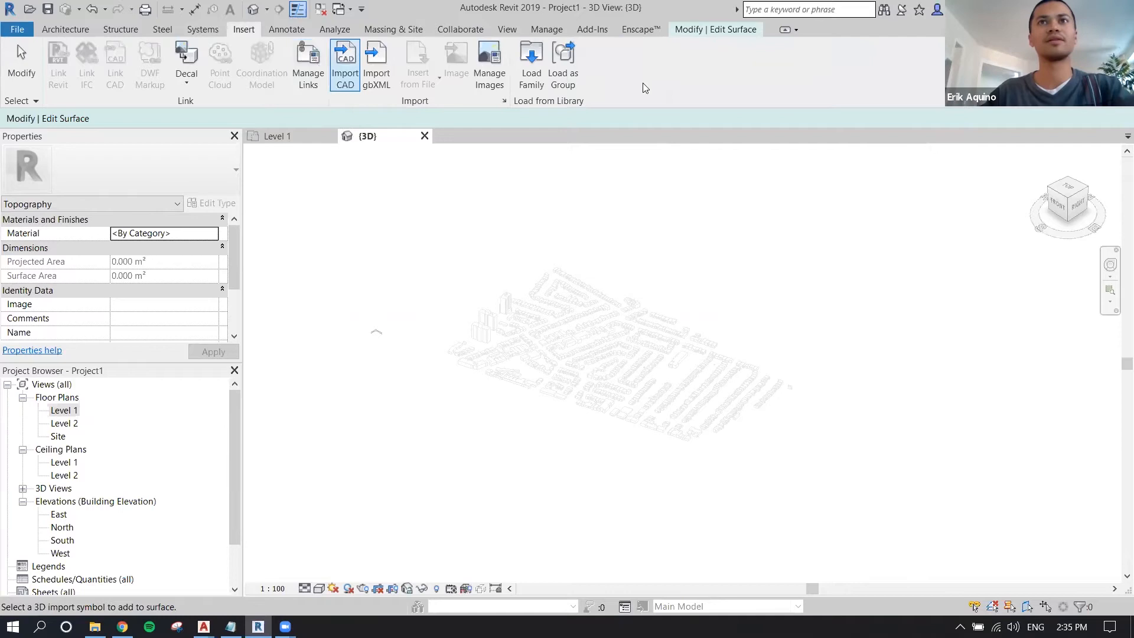
pyautogui.click(715, 29)
pyautogui.click(598, 55)
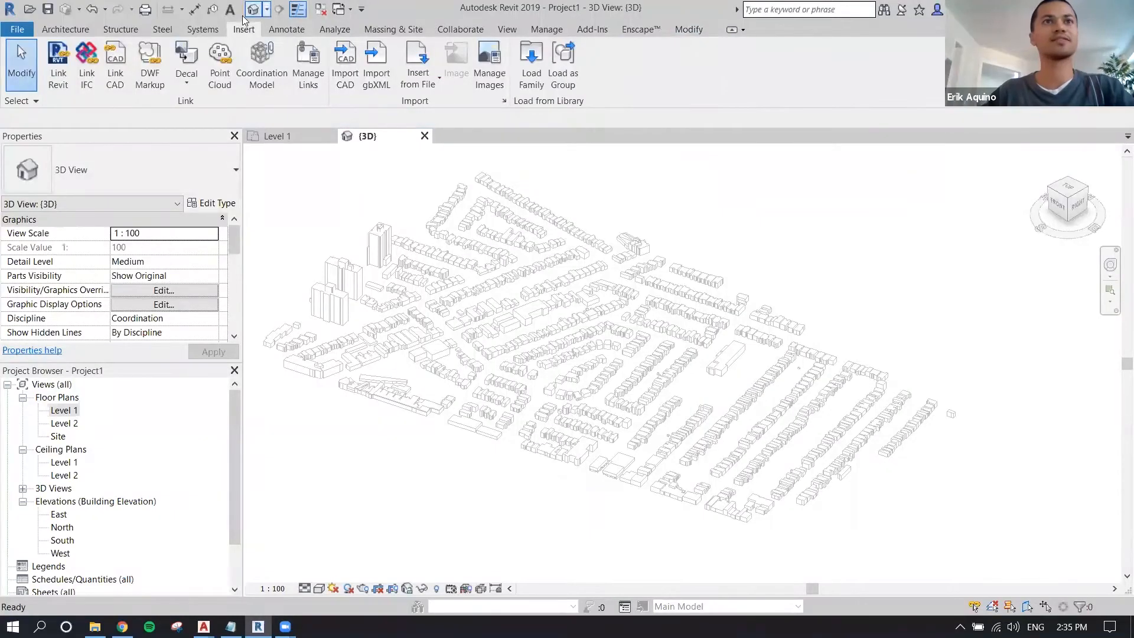
# - Link the CAD drawing OCUL_TRCA_2013_Contours5m_Ex.dwg into the 3D view and inspect its contours beside the Site Massing
pyautogui.click(121, 64)
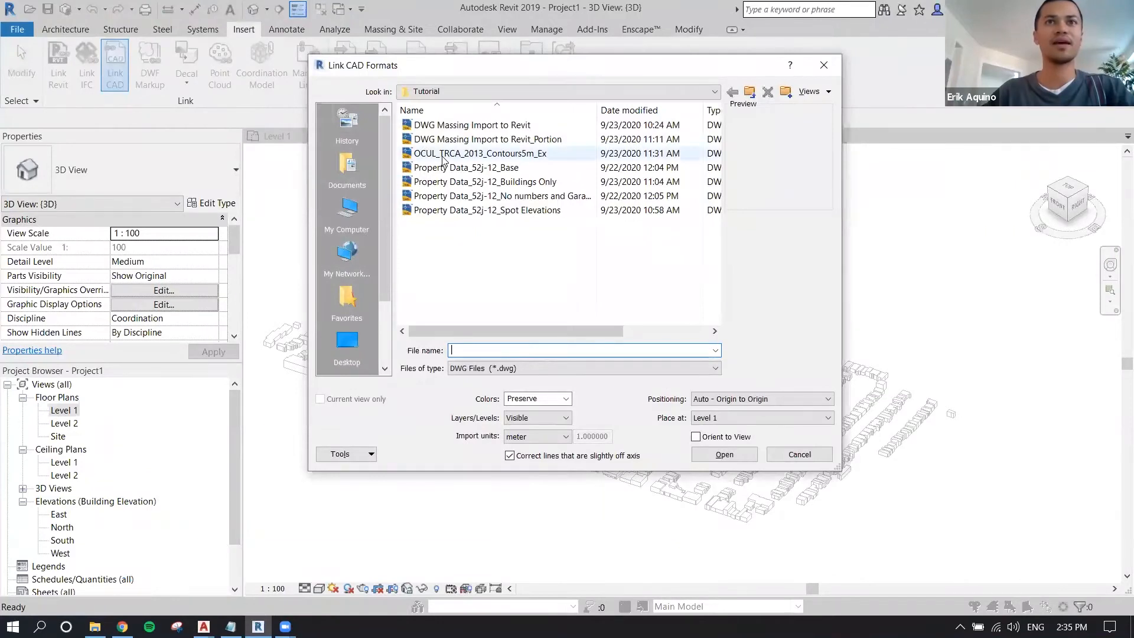
pyautogui.click(445, 155)
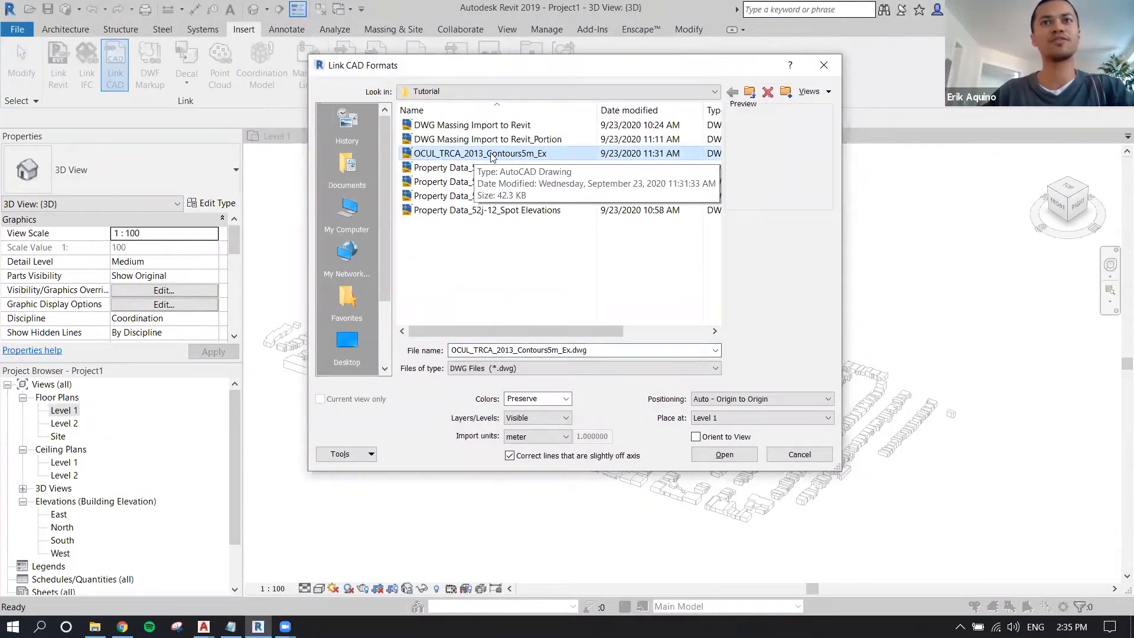
pyautogui.click(722, 456)
pyautogui.scroll(-2, 710, 429)
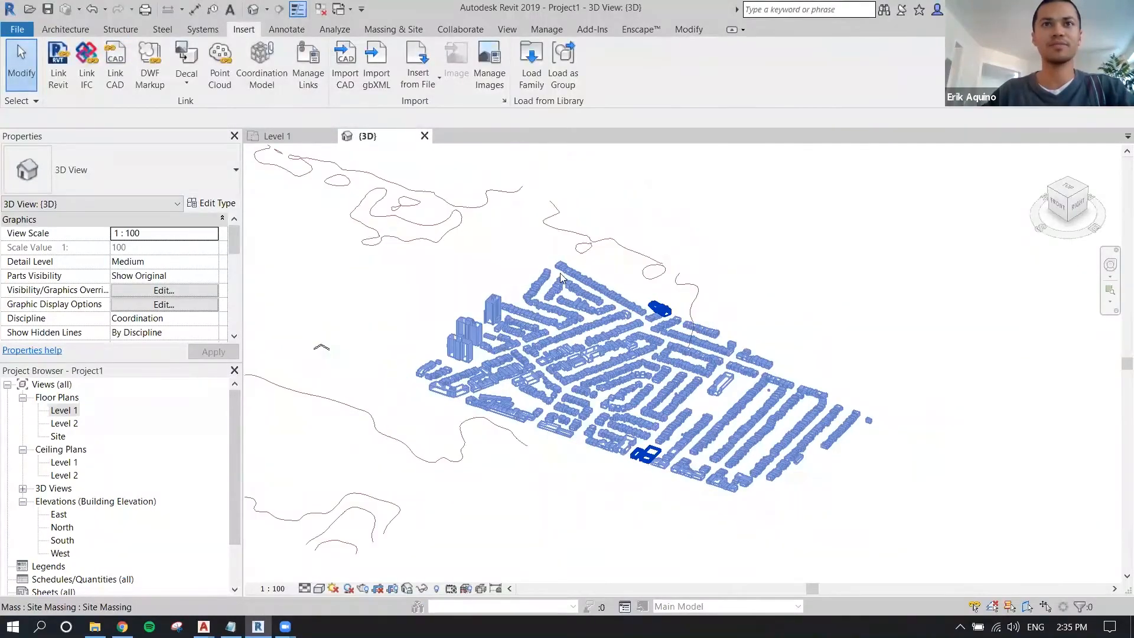
pyautogui.scroll(-3, 560, 273)
pyautogui.scroll(3, 519, 249)
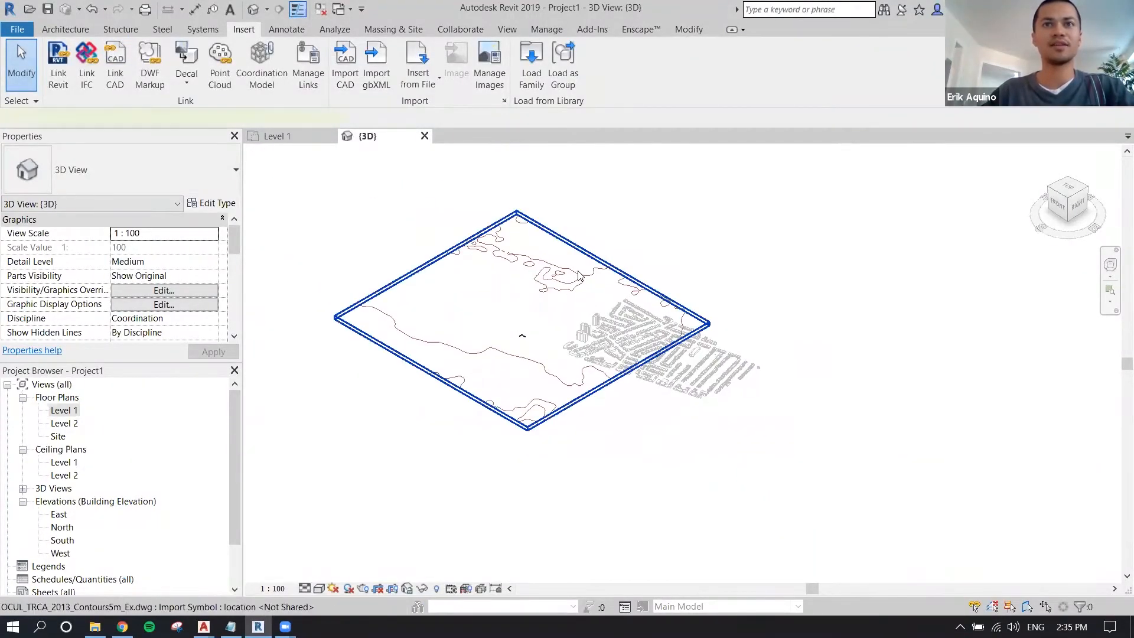
pyautogui.click(577, 275)
pyautogui.scroll(2, 577, 275)
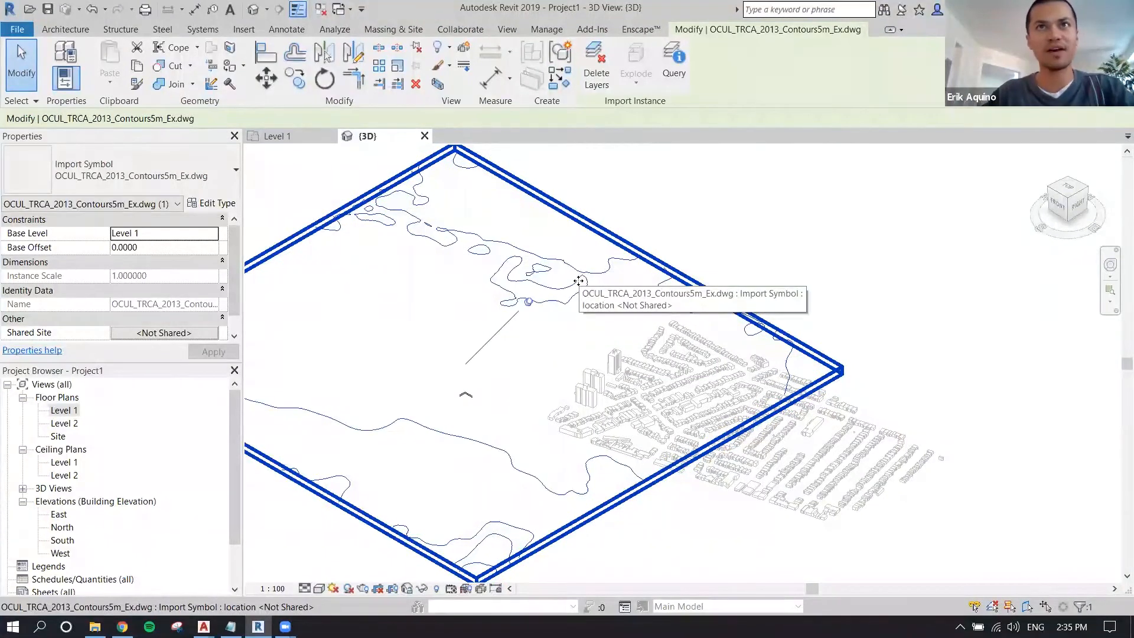
pyautogui.keyDown('shift'); pyautogui.moveTo(561, 322); pyautogui.dragTo(704, 349, button='middle'); pyautogui.keyUp('shift')
# - Create a toposurface from the linked contour drawing, using points from layers 0 and OCUL_TRCA_2013_Contours5m, and finish the surface
pyautogui.click(412, 29)
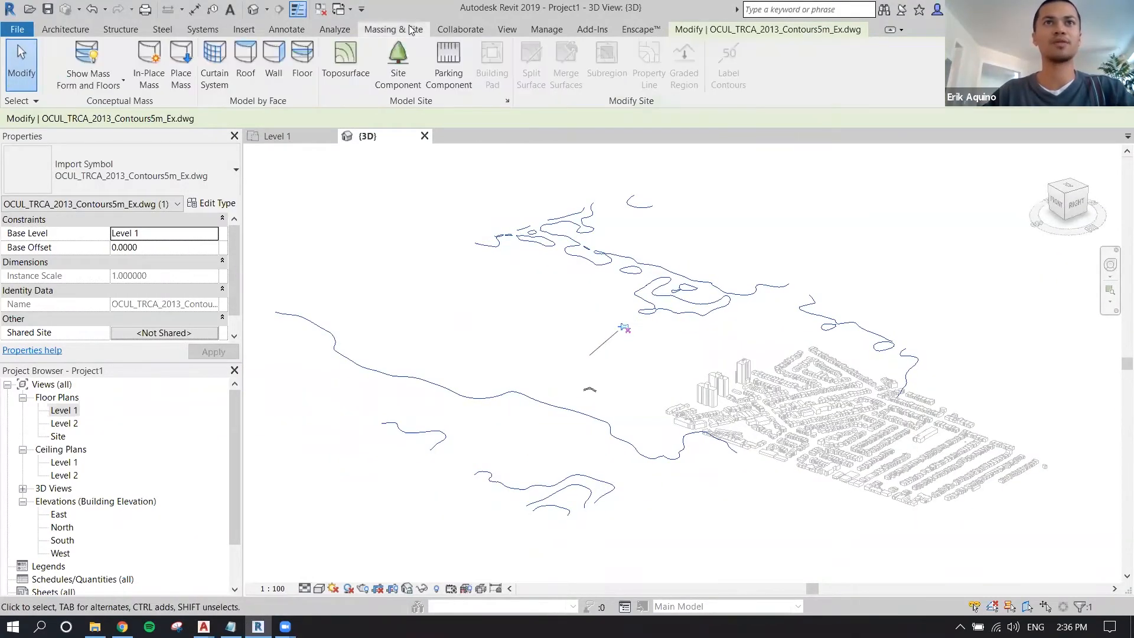
pyautogui.click(359, 59)
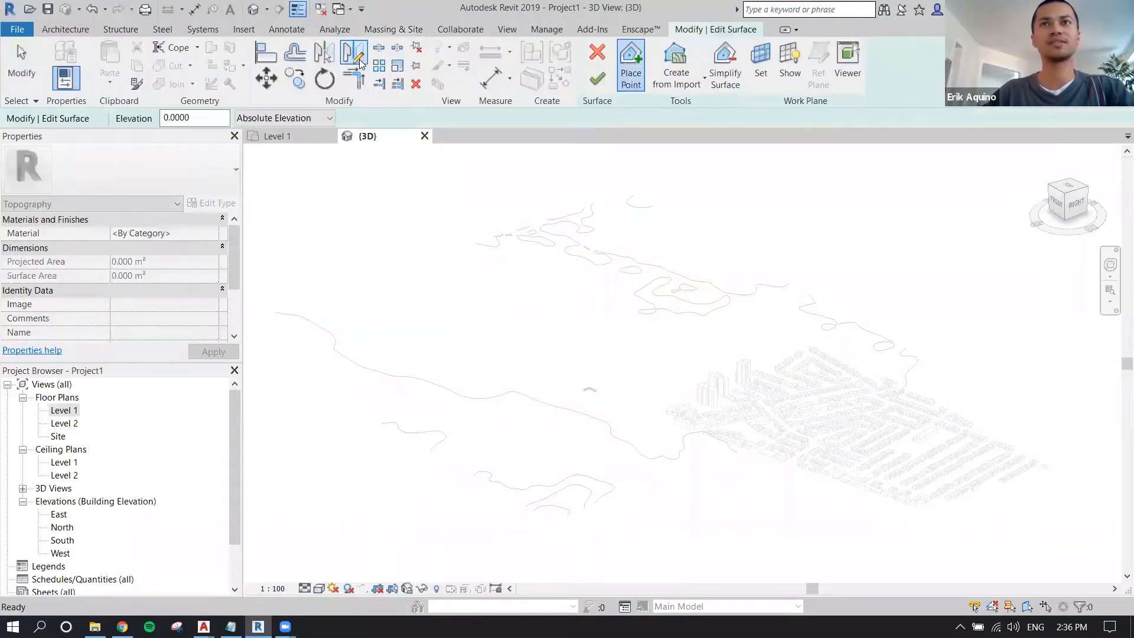
pyautogui.click(703, 75)
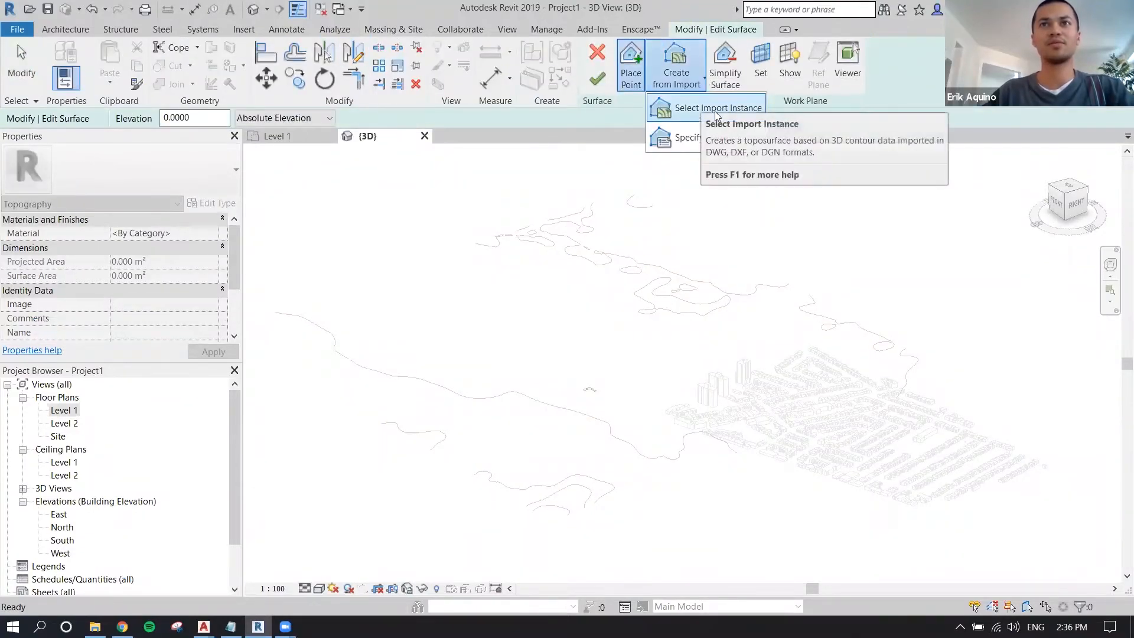
pyautogui.click(704, 110)
pyautogui.click(586, 251)
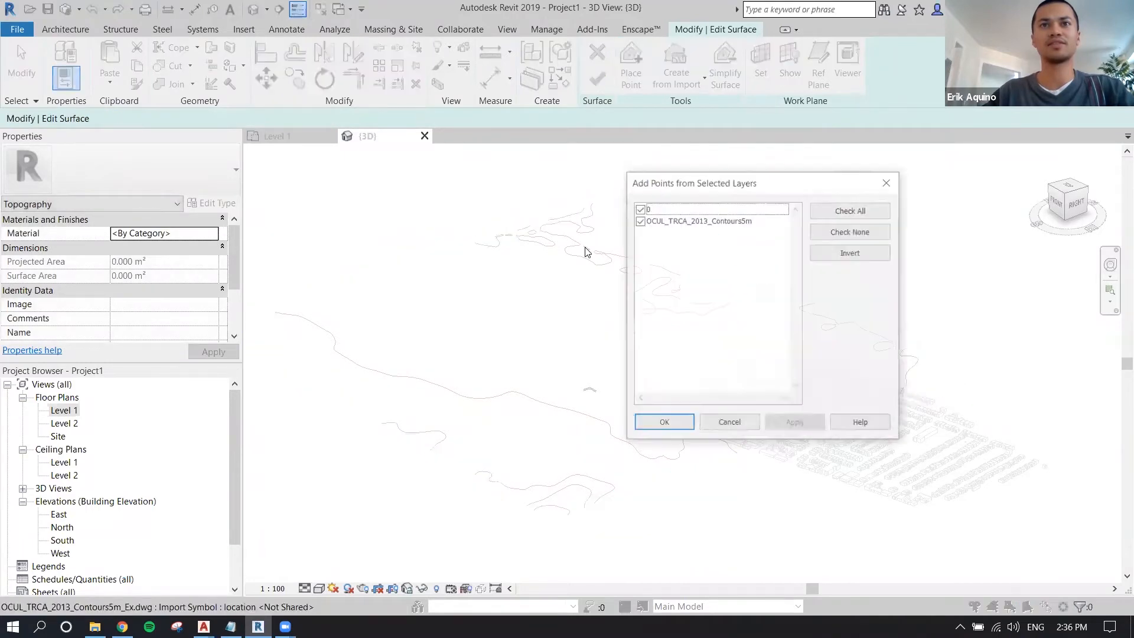
pyautogui.moveTo(693, 178); pyautogui.dragTo(650, 154)
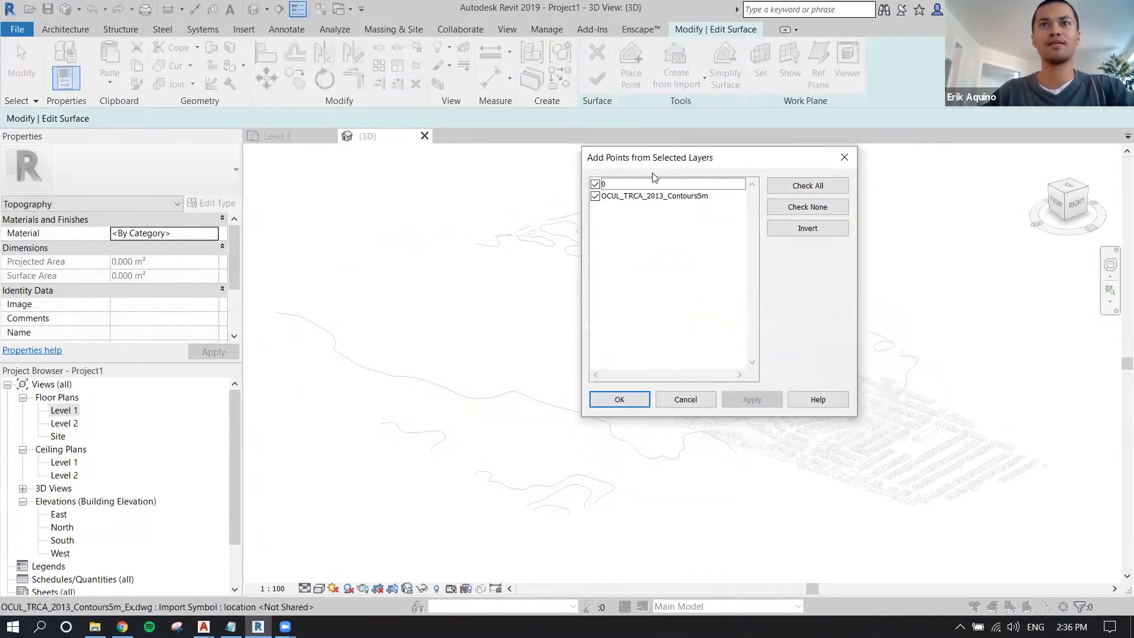
pyautogui.click(630, 399)
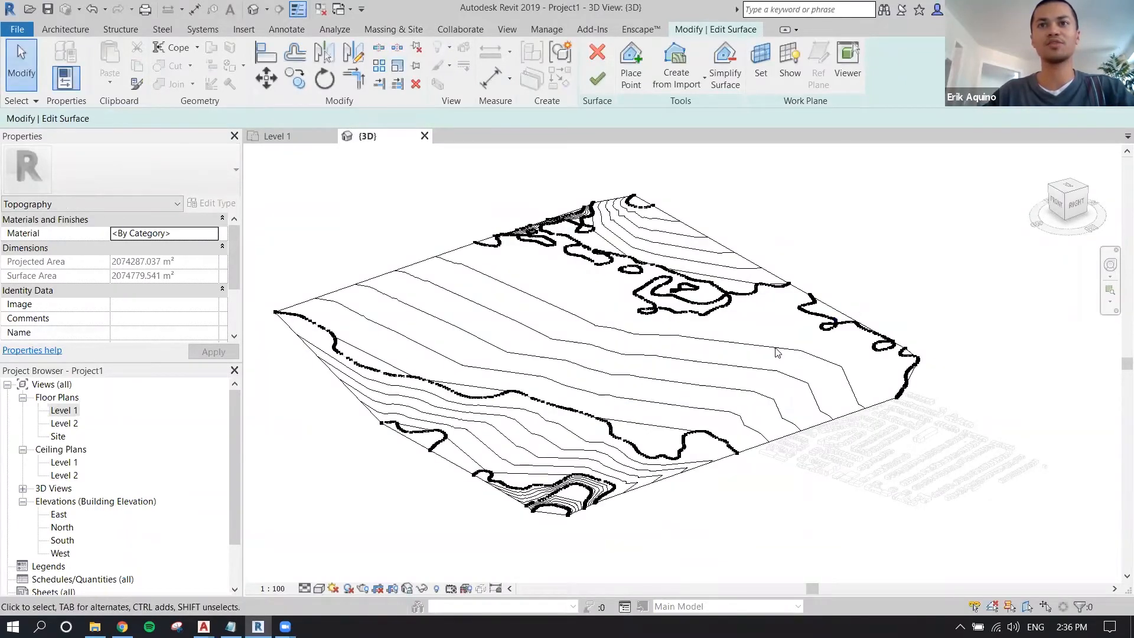
pyautogui.click(596, 79)
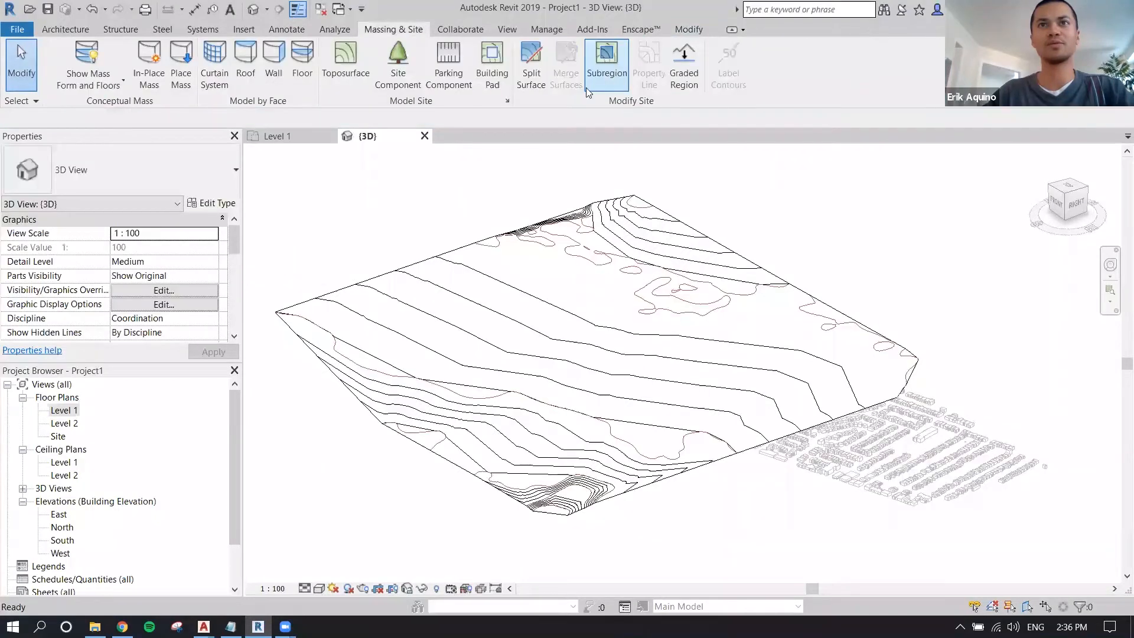
# - Examine the new toposurface's relief and its overlap with the Site Massing from low viewing angles
pyautogui.click(650, 236)
pyautogui.keyDown('shift'); pyautogui.moveTo(650, 235); pyautogui.dragTo(715, 305, button='middle'); pyautogui.keyUp('shift')
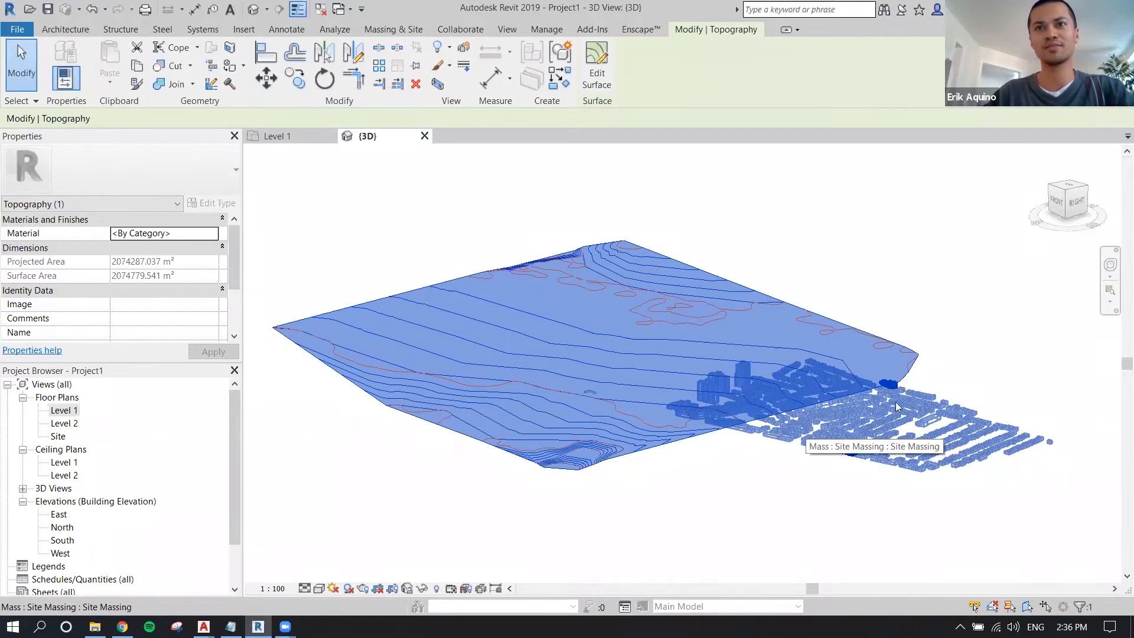
pyautogui.press('Escape')
pyautogui.keyDown('shift'); pyautogui.moveTo(621, 340); pyautogui.dragTo(623, 271, button='middle'); pyautogui.keyUp('shift')
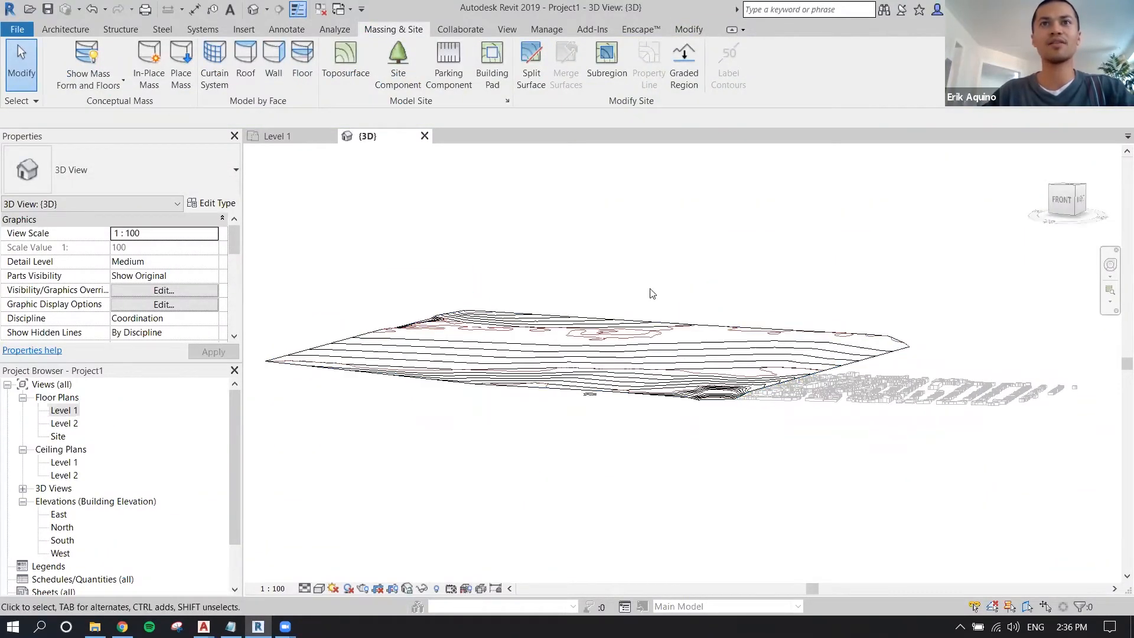
# - Rebuild the toposurface from the linked contour drawing, importing points from layers 0 and OCUL_TRCA_2013_Contours5m
pyautogui.doubleClick(625, 274)
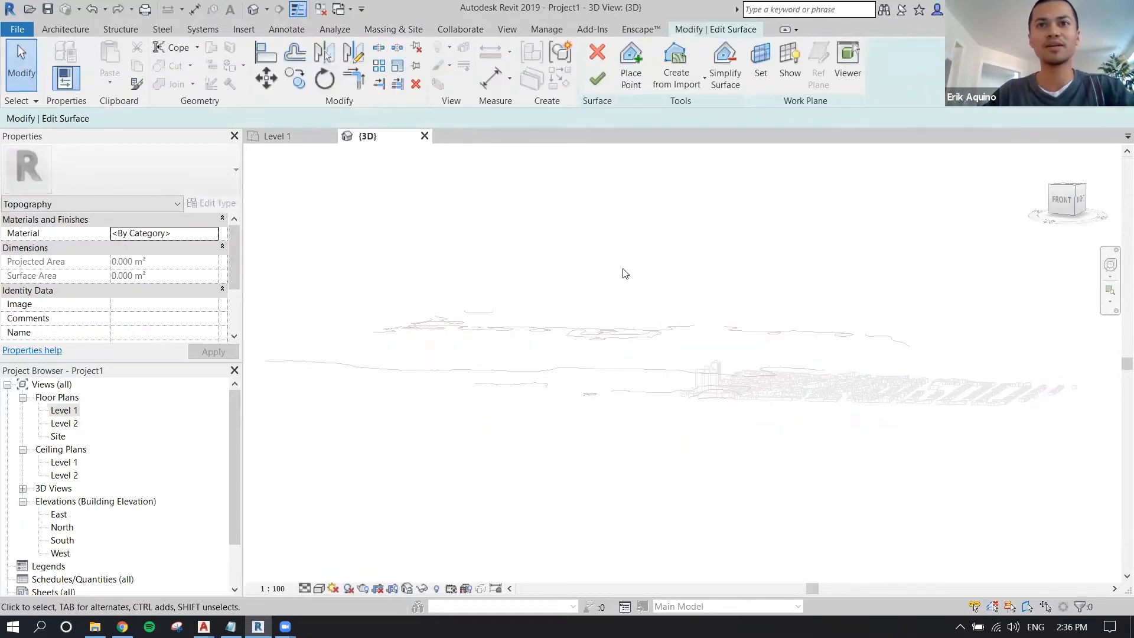
pyautogui.keyDown('shift'); pyautogui.moveTo(623, 253); pyautogui.dragTo(608, 270, button='middle'); pyautogui.keyUp('shift')
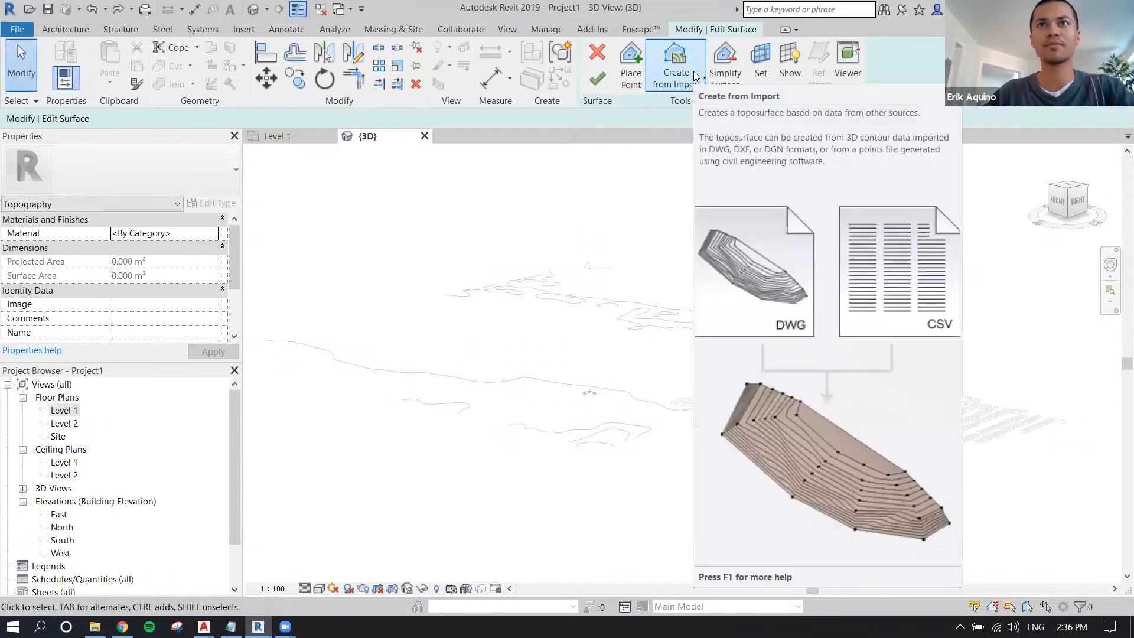
pyautogui.click(693, 72)
pyautogui.click(685, 111)
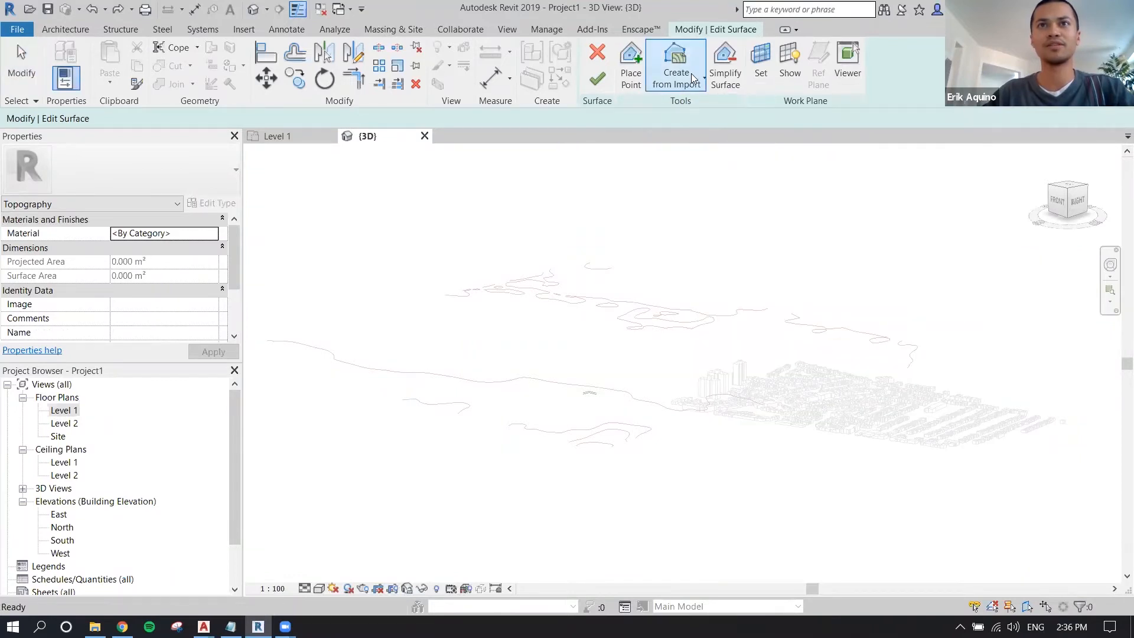
pyautogui.click(597, 308)
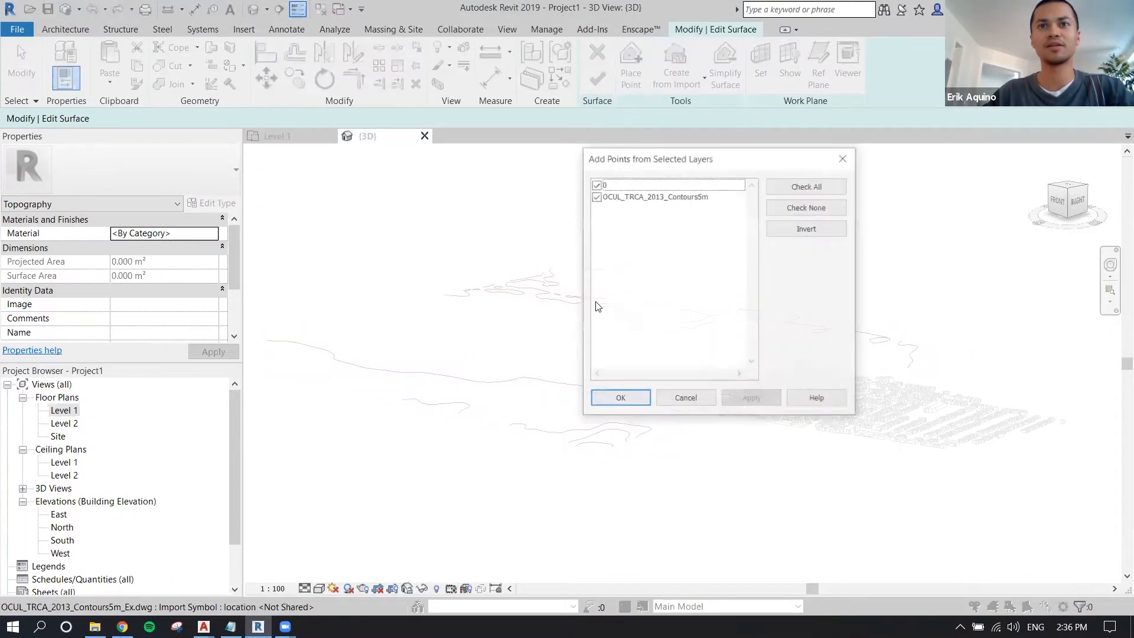
pyautogui.click(628, 400)
pyautogui.keyDown('shift'); pyautogui.moveTo(628, 380); pyautogui.dragTo(660, 325, button='middle'); pyautogui.keyUp('shift')
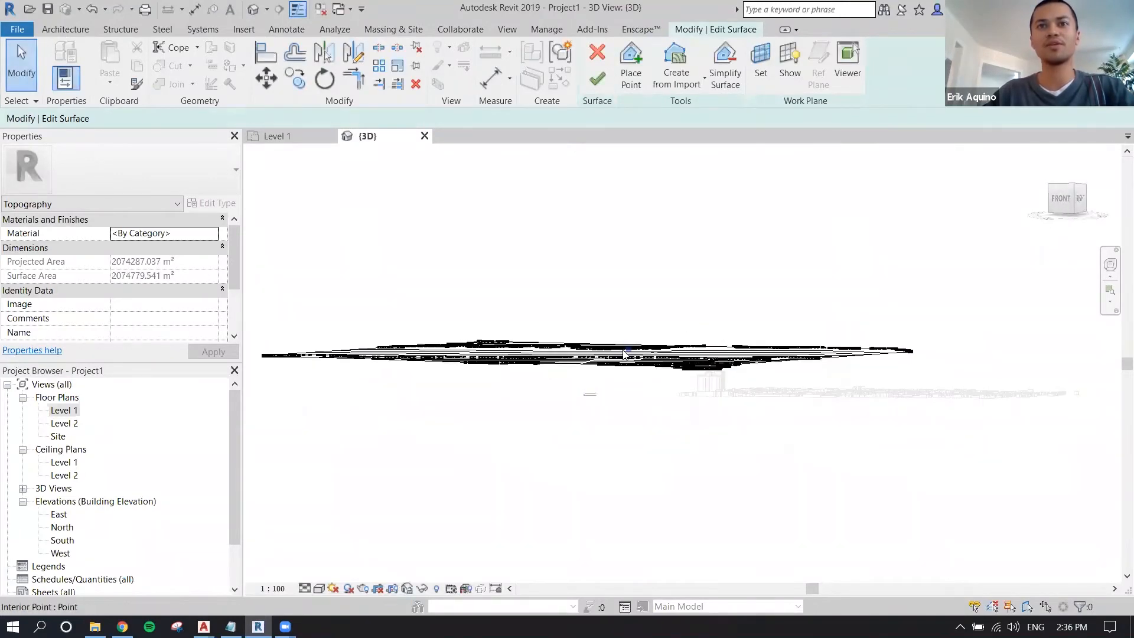
# - Inspect the elevation of an interior point on the toposurface, and clear the selection
pyautogui.click(591, 363)
pyautogui.keyDown('shift'); pyautogui.moveTo(595, 368); pyautogui.dragTo(724, 424, button='middle'); pyautogui.keyUp('shift')
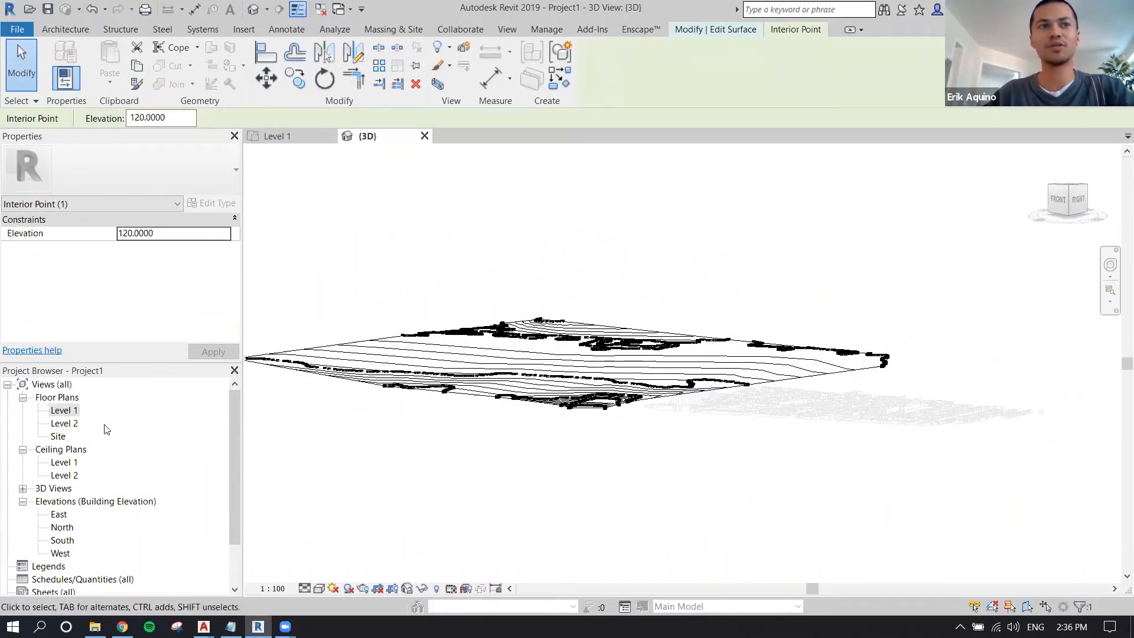
pyautogui.click(65, 410)
pyautogui.click(564, 413)
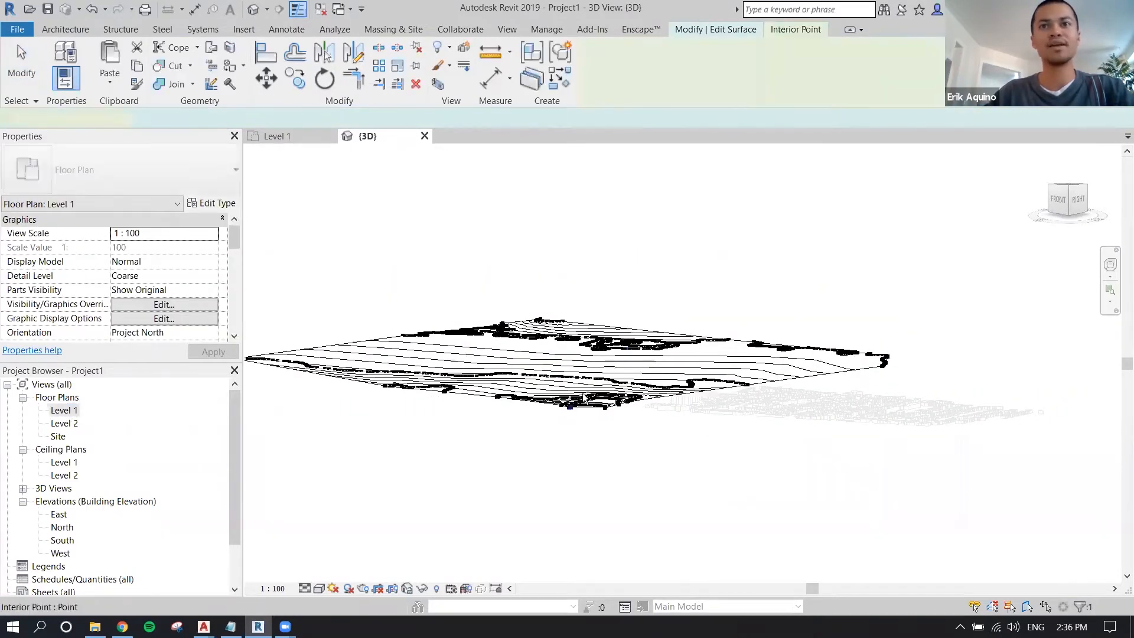
pyautogui.keyDown('shift'); pyautogui.moveTo(618, 462); pyautogui.dragTo(718, 391, button='middle'); pyautogui.keyUp('shift')
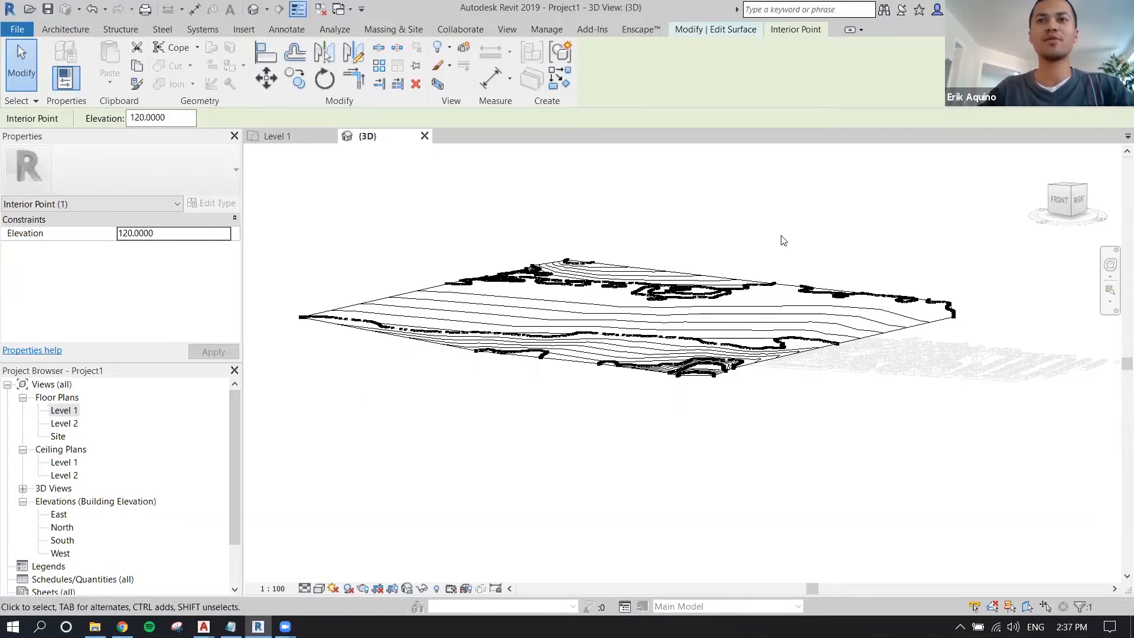
pyautogui.press('Escape')
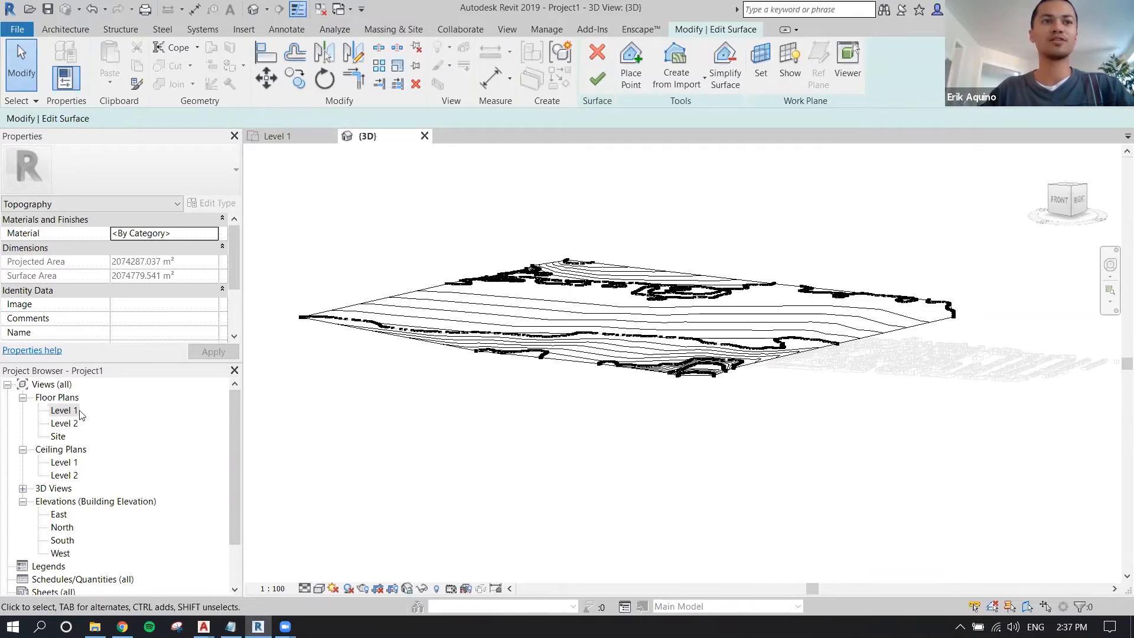
# - Select all toposurface points in the East elevation, review their categories in the selection filter, and cancel the selection
pyautogui.doubleClick(59, 514)
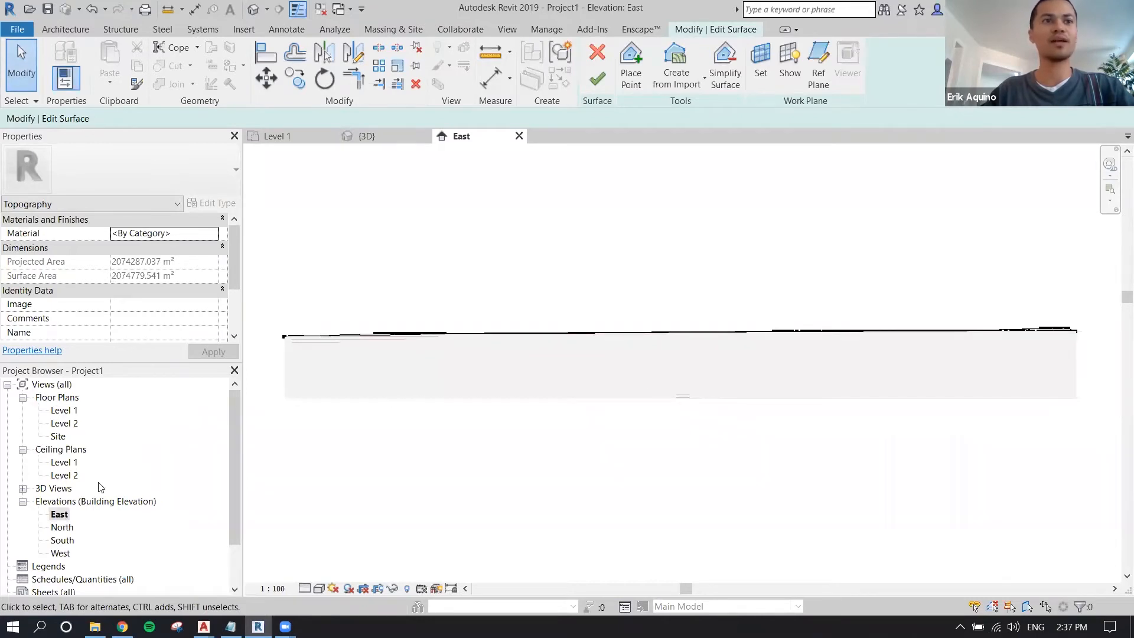
pyautogui.moveTo(259, 432); pyautogui.dragTo(536, 309)
pyautogui.moveTo(272, 275); pyautogui.dragTo(1098, 477)
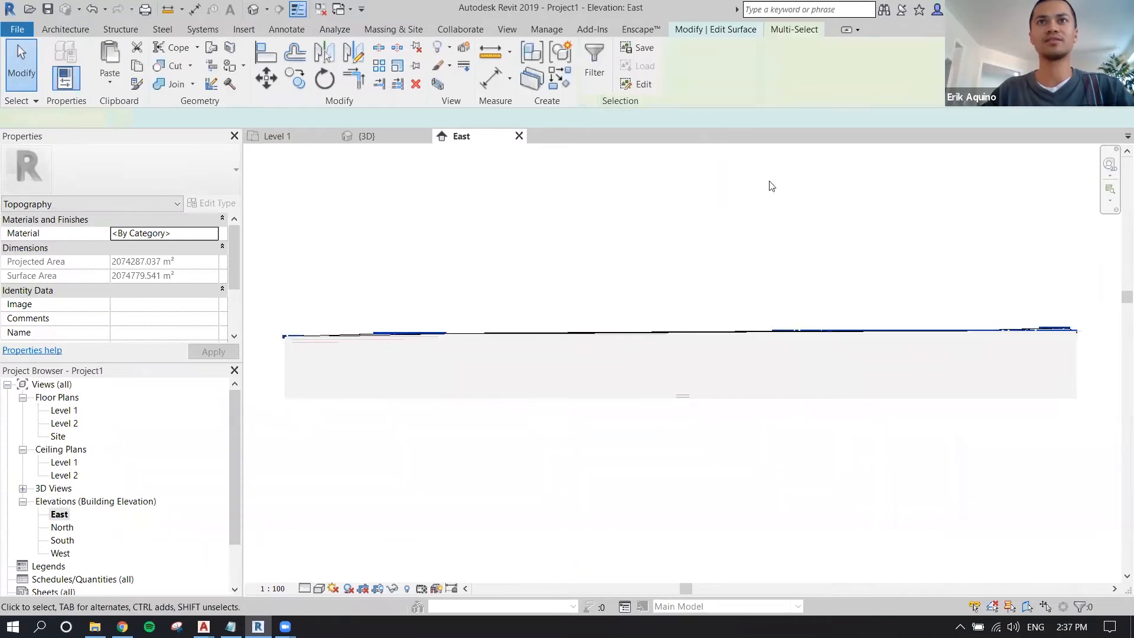
pyautogui.click(594, 59)
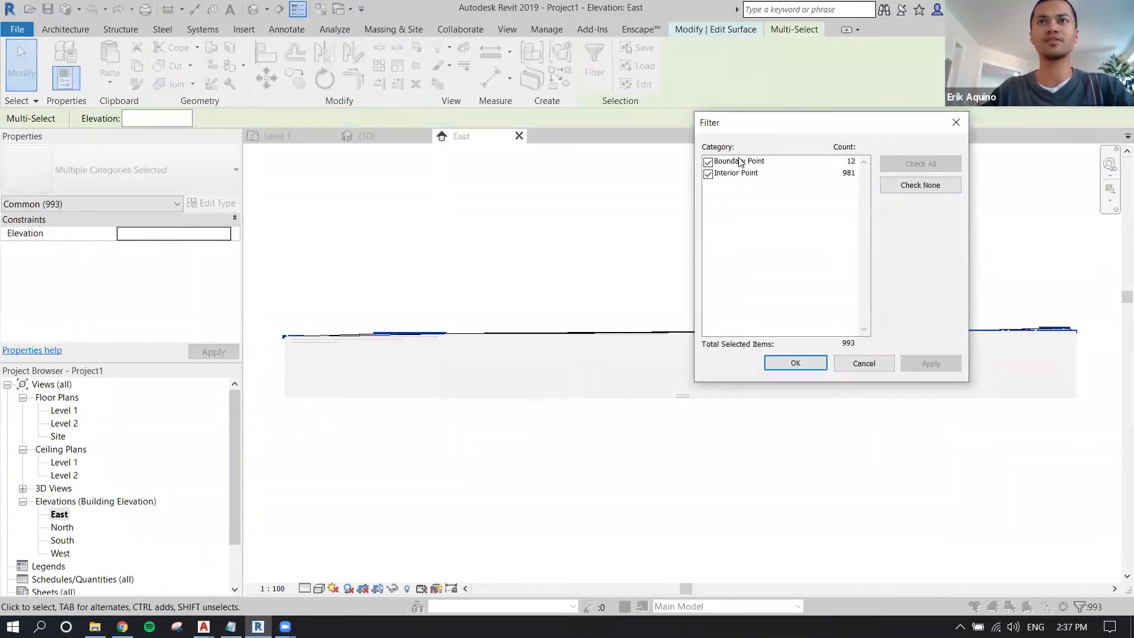
pyautogui.press('Escape')
pyautogui.press('Escape')
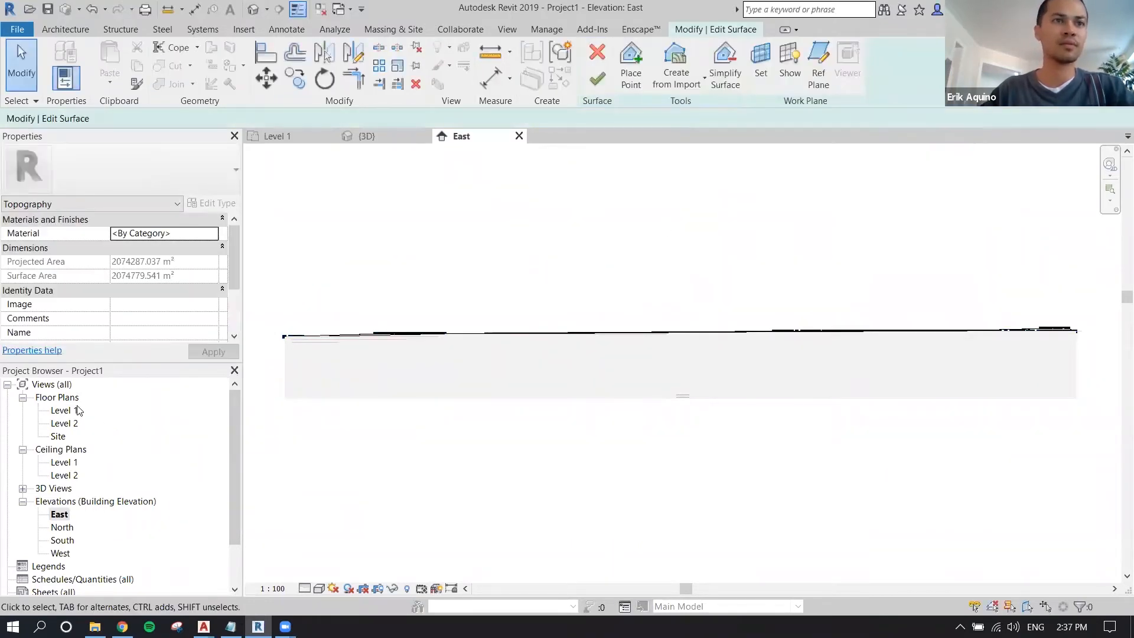
# - Return to the 3D view and finish the toposurface edit
pyautogui.click(366, 135)
pyautogui.keyDown('shift'); pyautogui.moveTo(748, 398); pyautogui.dragTo(685, 272, button='middle'); pyautogui.keyUp('shift')
pyautogui.click(597, 78)
# - Check the elevations of Level 1 and Level 2, and compare the levels' height with the toposurface above them
pyautogui.keyDown('shift'); pyautogui.moveTo(666, 216); pyautogui.dragTo(592, 351, button='middle'); pyautogui.keyUp('shift')
pyautogui.scroll(7, 591, 348)
pyautogui.scroll(4, 463, 329)
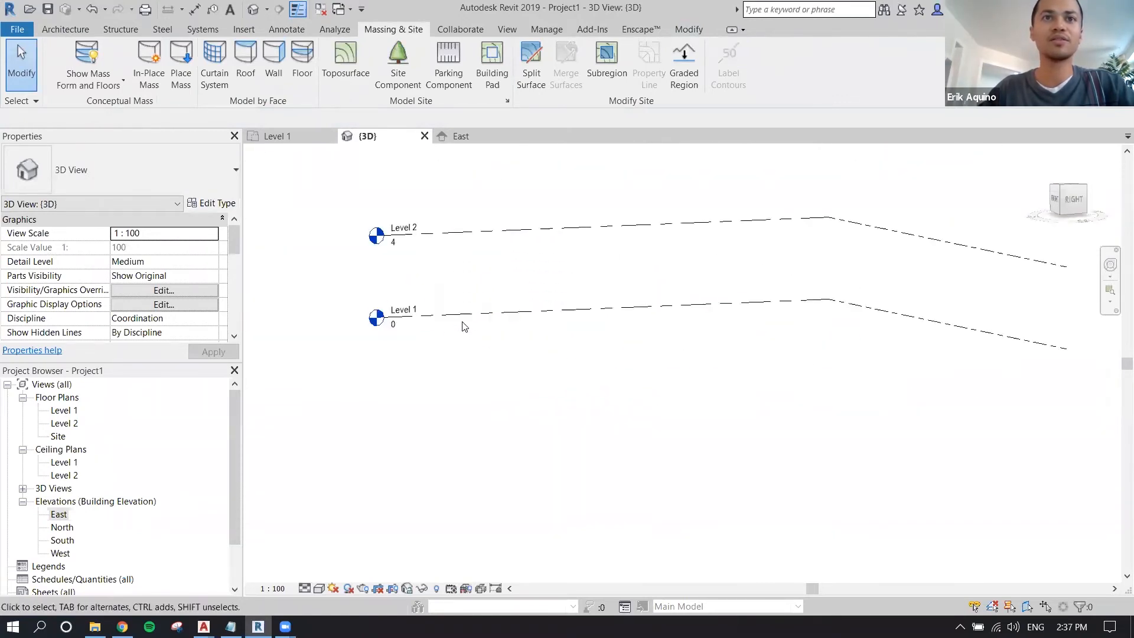
pyautogui.click(464, 325)
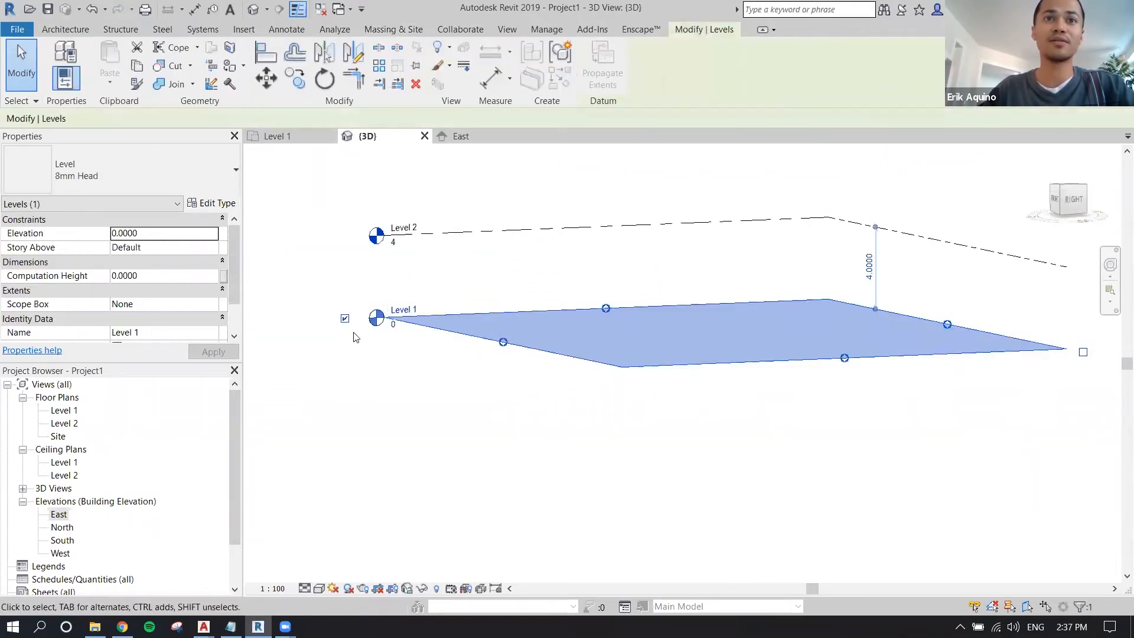
pyautogui.click(452, 237)
pyautogui.scroll(-5, 389, 254)
pyautogui.moveTo(389, 254); pyautogui.dragTo(614, 408, button='middle')
pyautogui.click(607, 341)
pyautogui.scroll(-2, 605, 335)
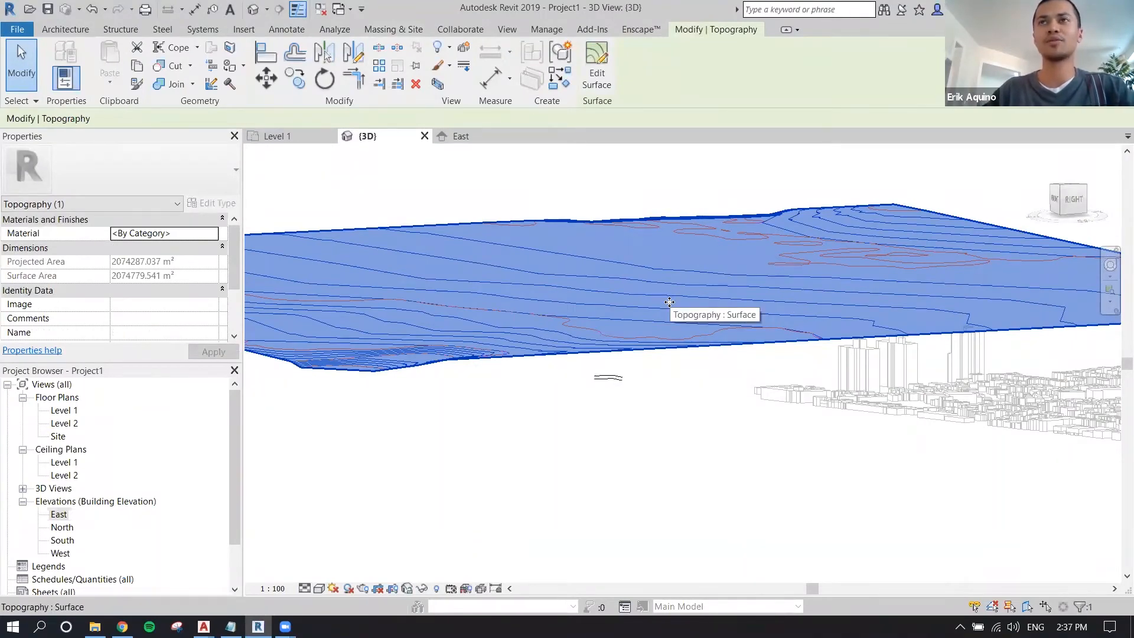
pyautogui.click(655, 383)
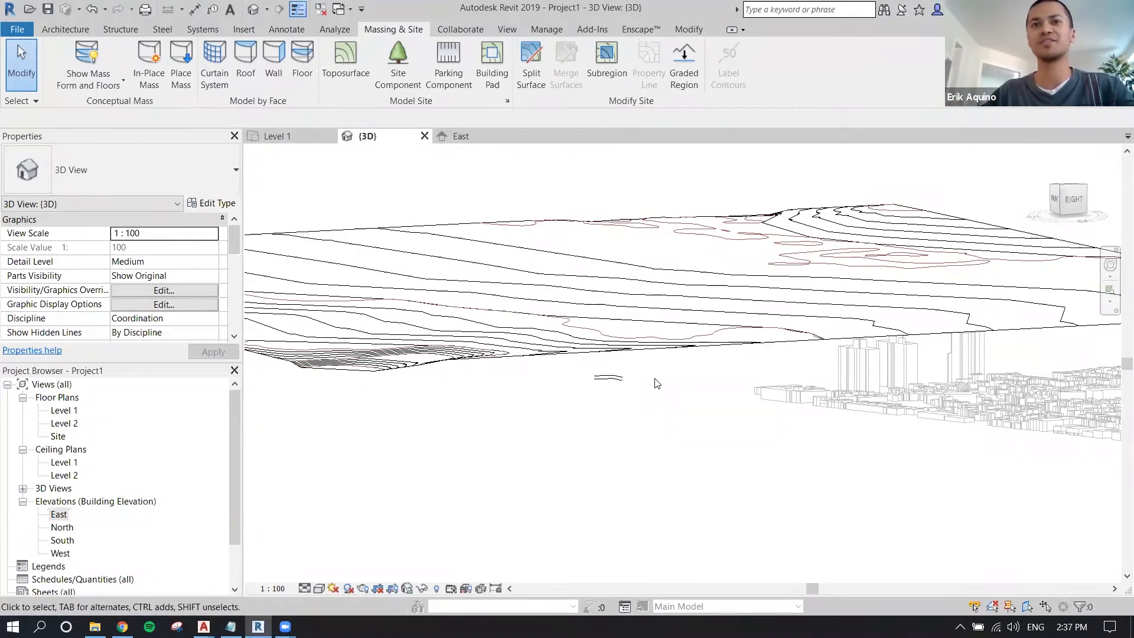
# - Set the elevation of Level 2 to 130 in the 3D view
pyautogui.scroll(10, 645, 385)
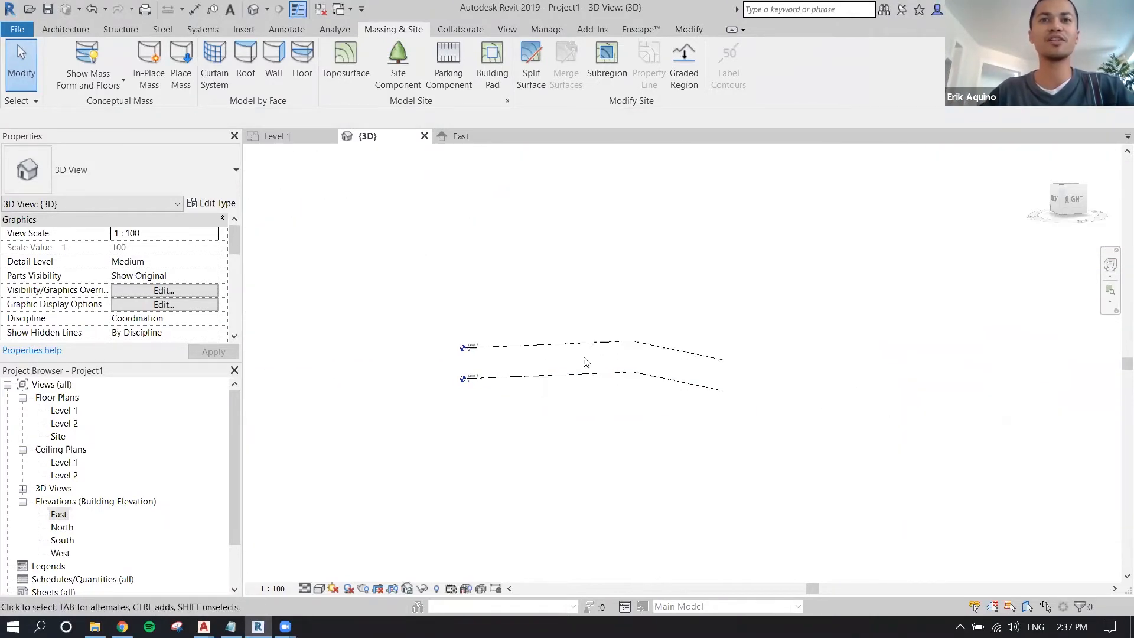
pyautogui.click(573, 351)
pyautogui.scroll(3, 561, 346)
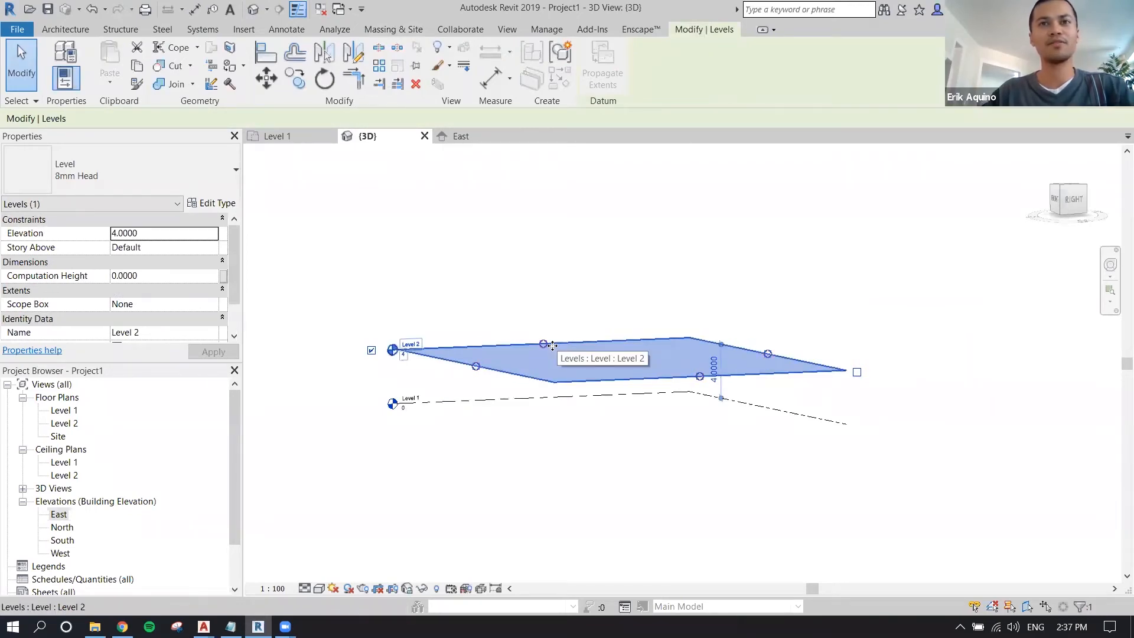
pyautogui.click(155, 234)
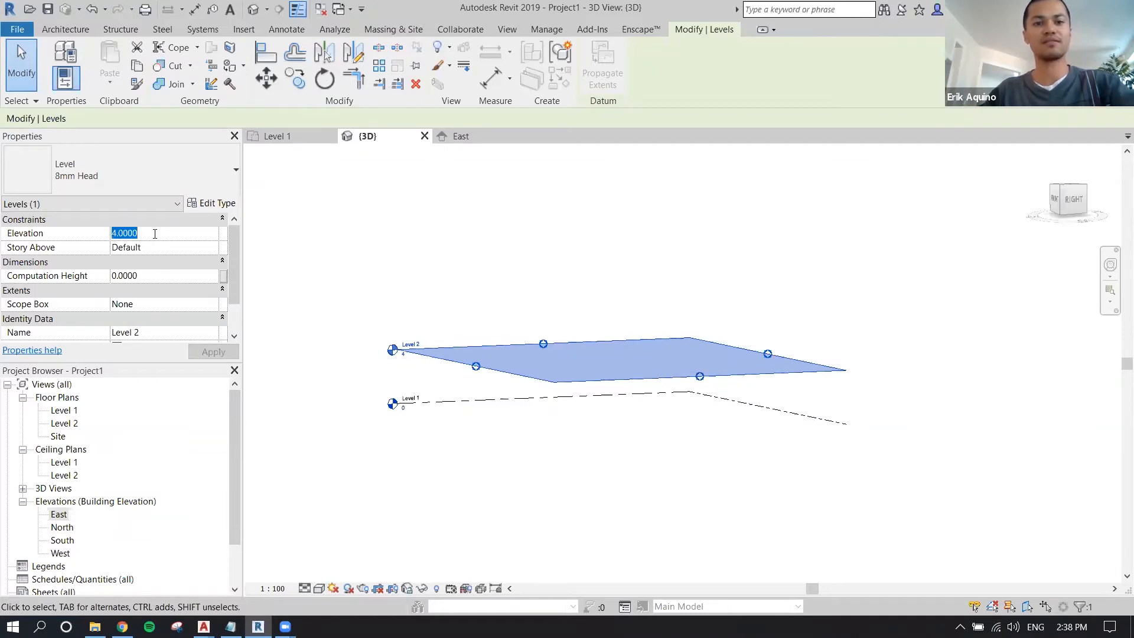
pyautogui.write('130')
pyautogui.press('Return')
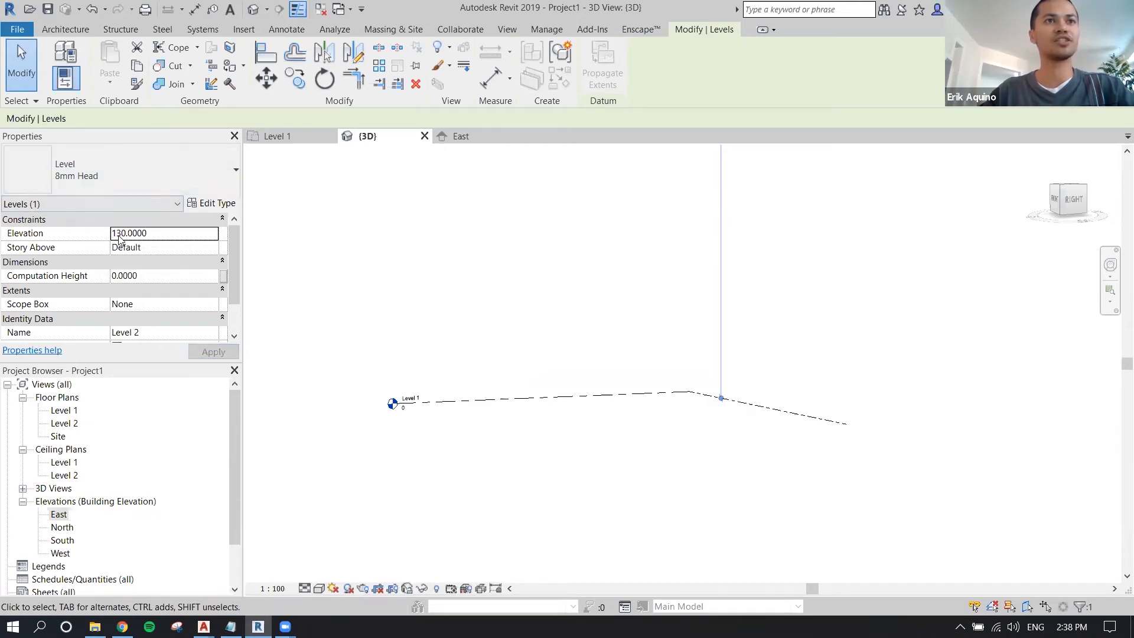
# - Set the elevation of Level 1 to 120 and deselect it
pyautogui.click(397, 353)
pyautogui.click(450, 399)
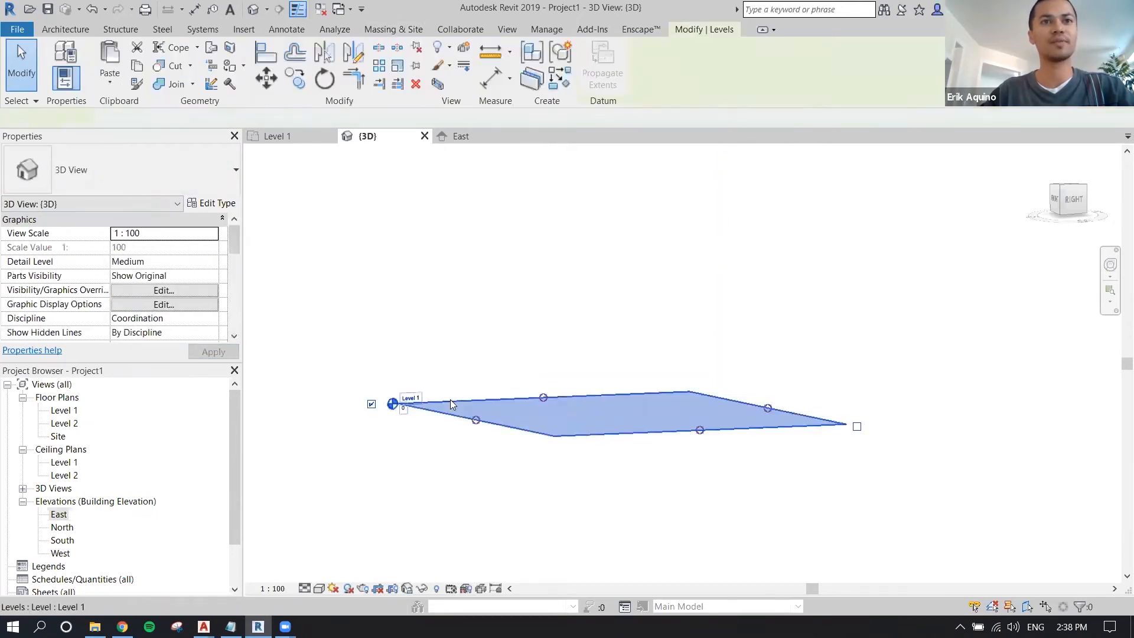
pyautogui.click(177, 236)
pyautogui.write('120.0000')
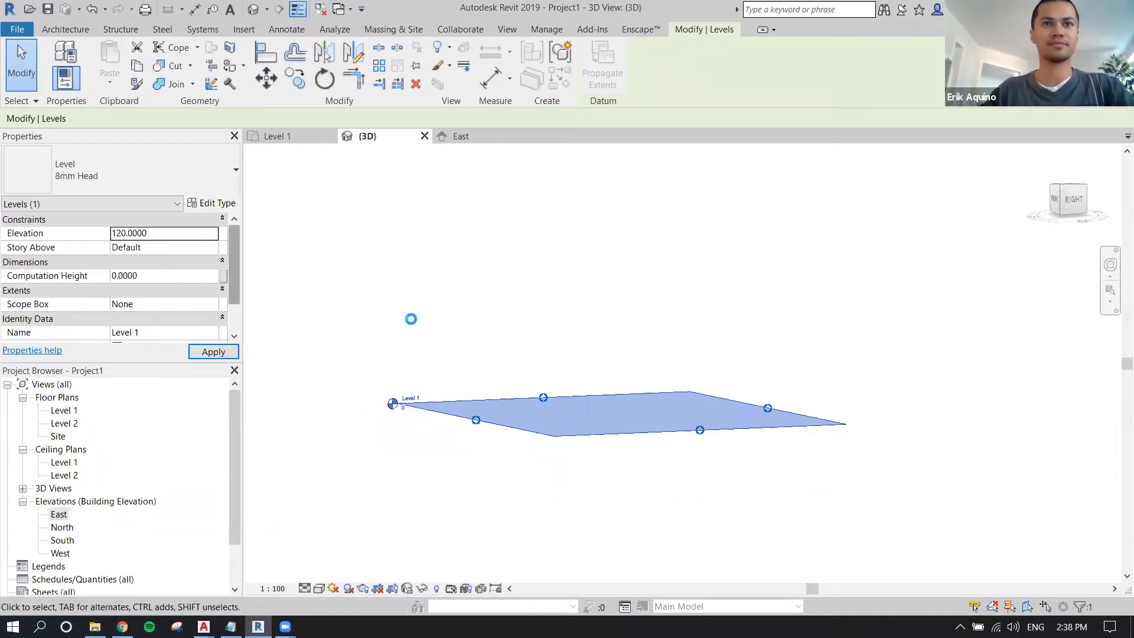
pyautogui.keyDown('shift'); pyautogui.moveTo(445, 337); pyautogui.dragTo(630, 195, button='middle'); pyautogui.keyUp('shift')
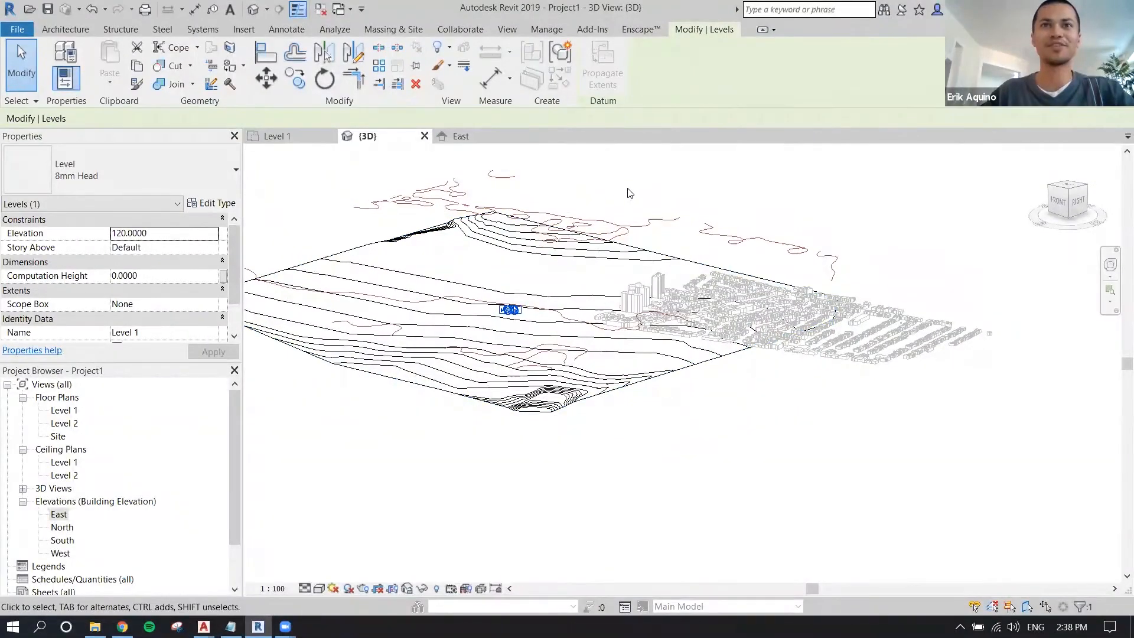
pyautogui.press('Escape')
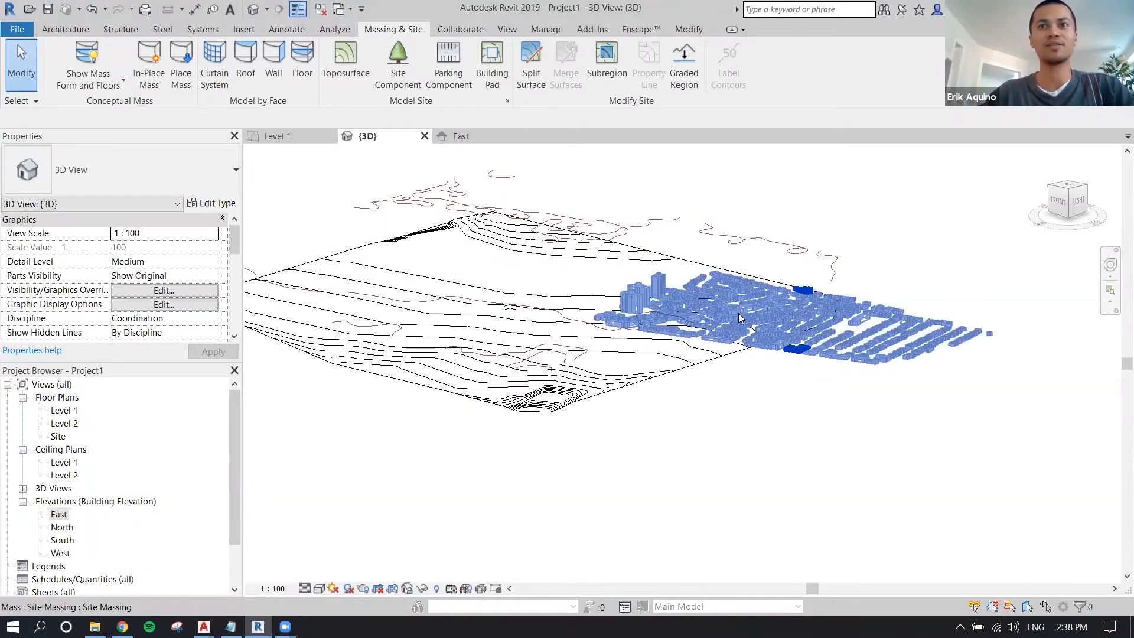
# - Switch to AutoCAD to view the full extent of Property Data_52j-12_Buildings Only.dwg, and return to Revit
pyautogui.moveTo(738, 318); pyautogui.dragTo(702, 357, button='middle')
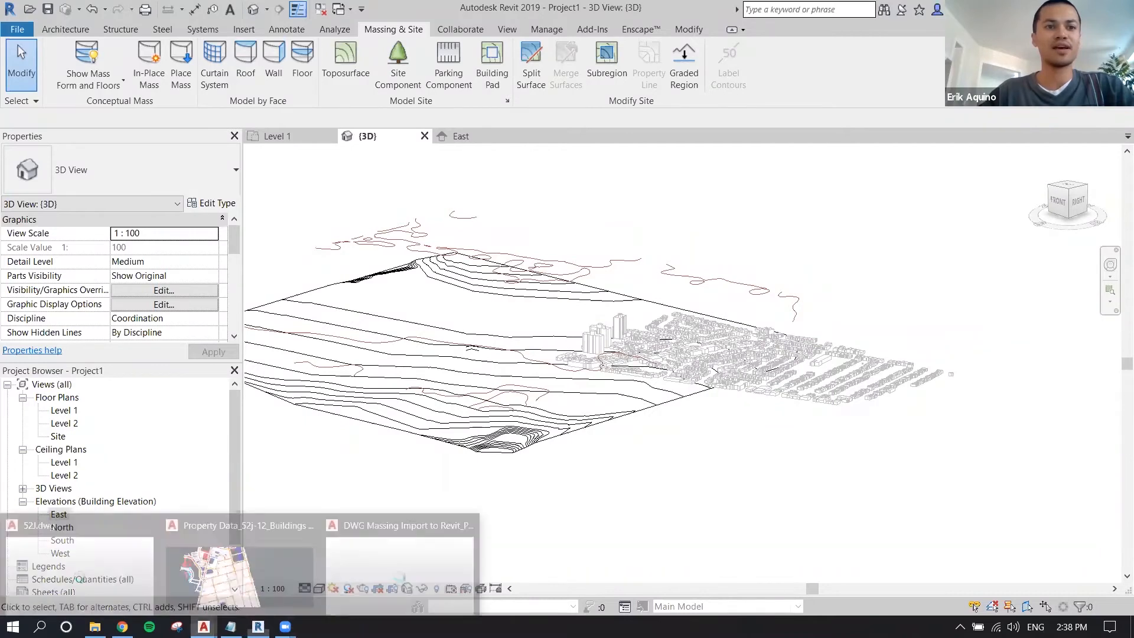
pyautogui.hotkey('alt', 'Tab')
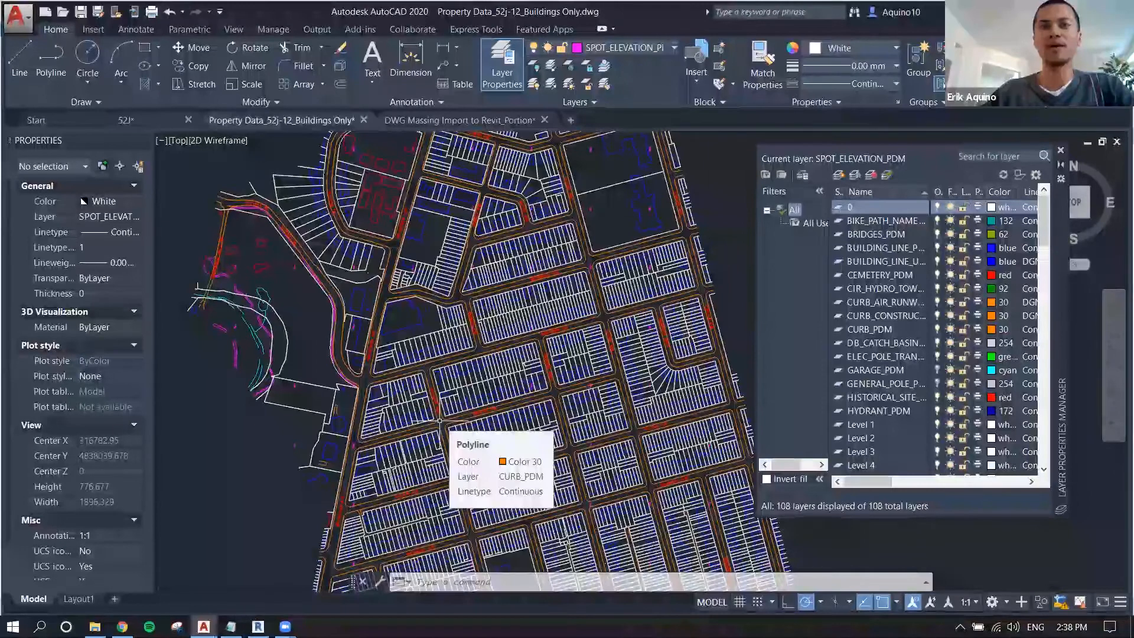
pyautogui.scroll(-2, 440, 420)
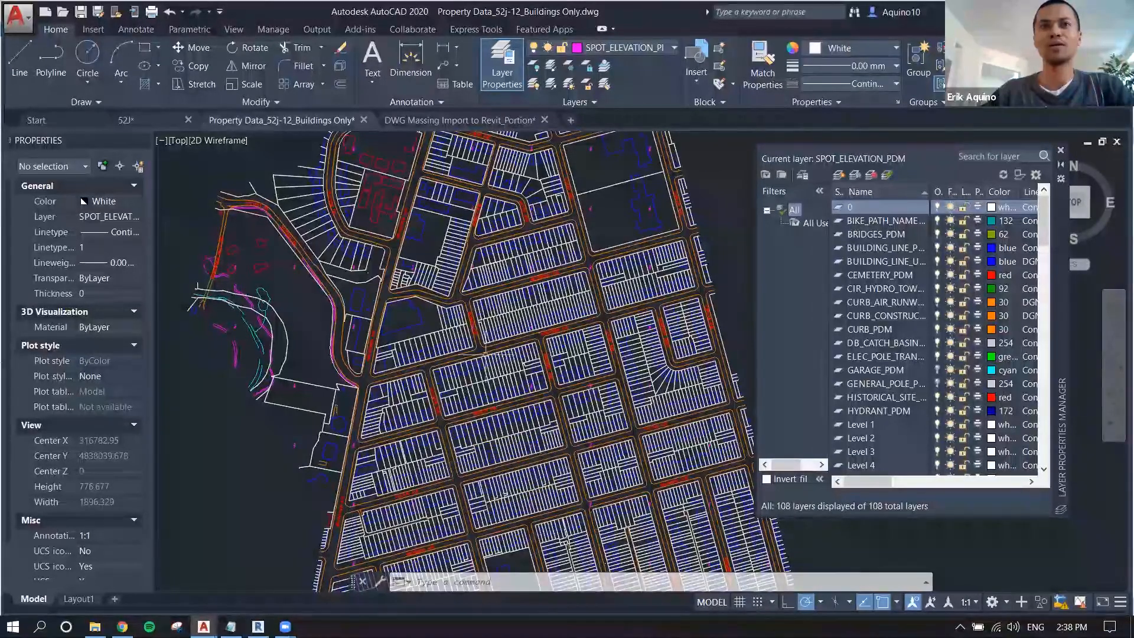
pyautogui.scroll(-3, 547, 201)
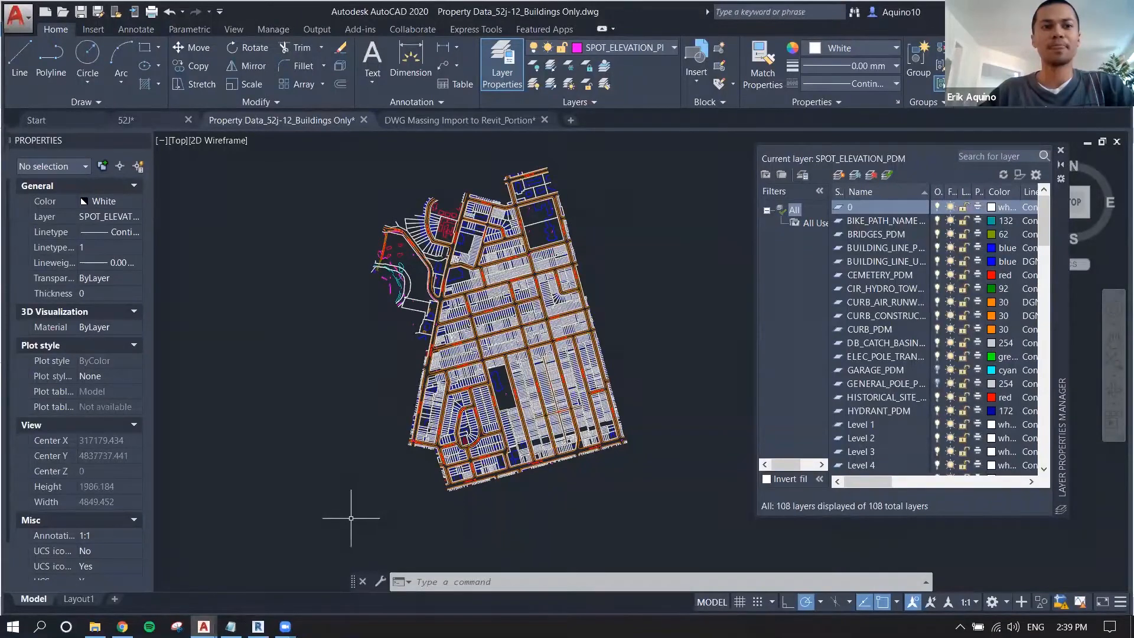
pyautogui.moveTo(258, 626)
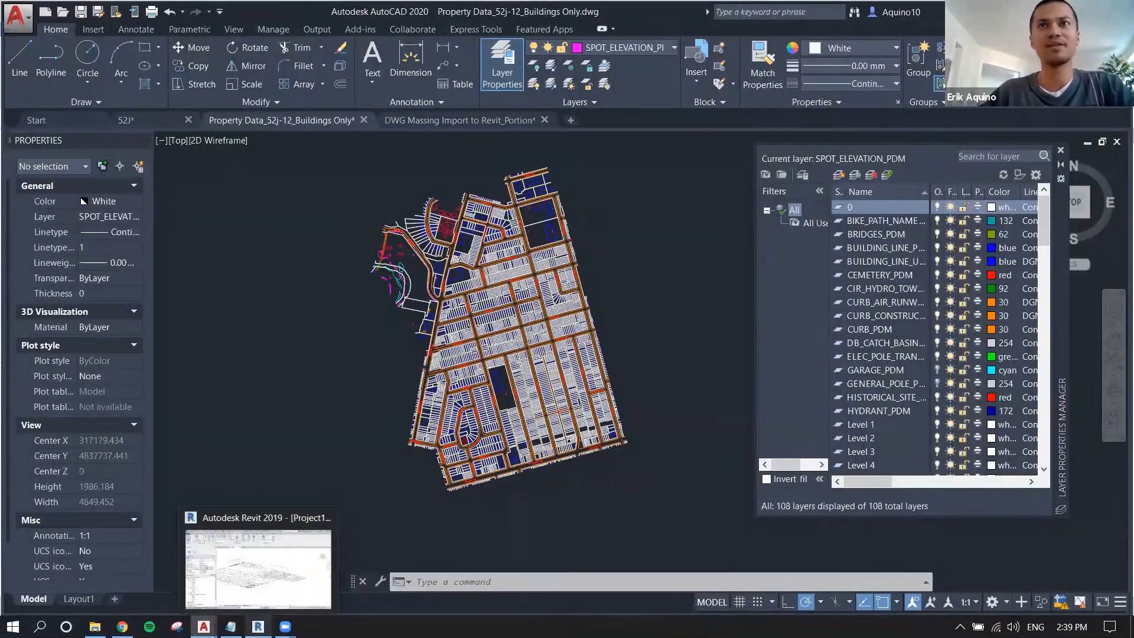
pyautogui.click(281, 586)
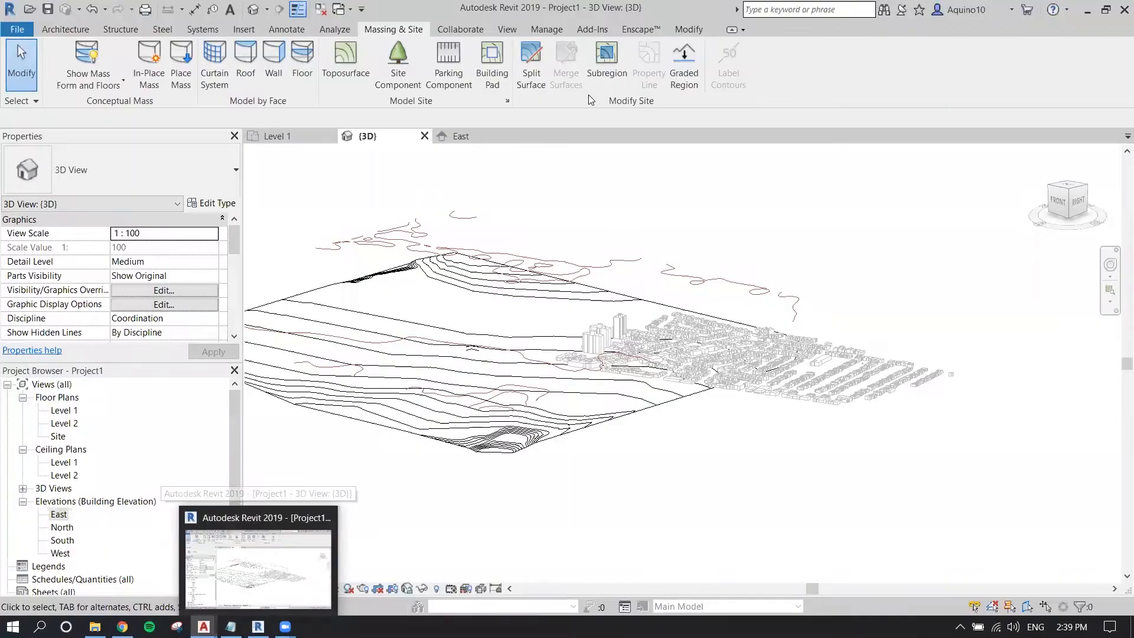
pyautogui.hotkey('alt', 'Tab')
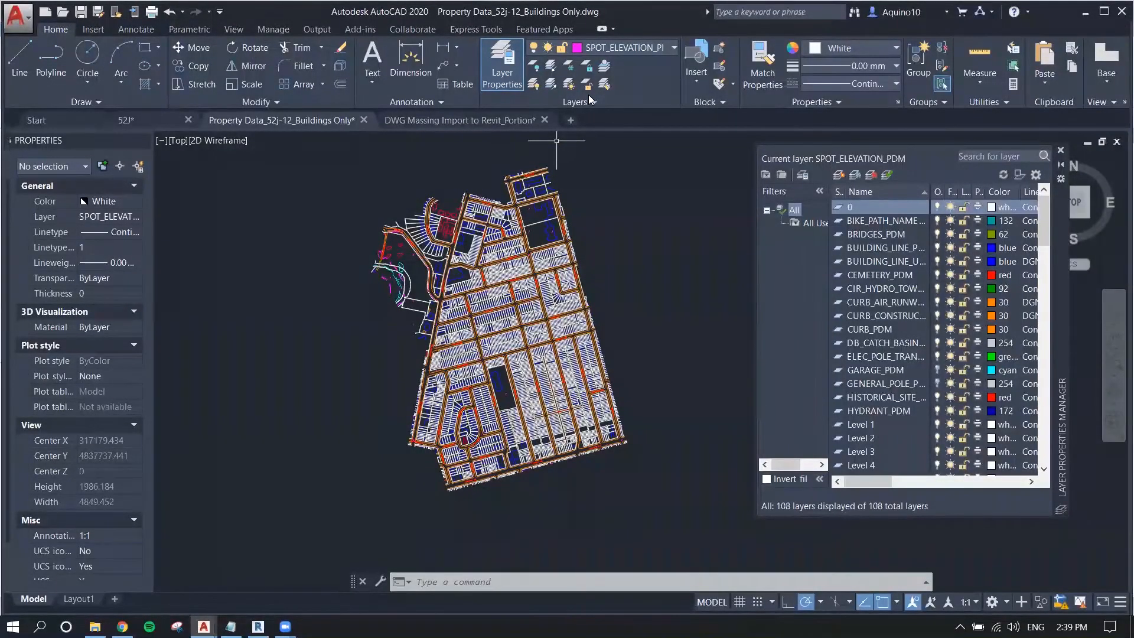
pyautogui.hotkey('alt', 'Tab')
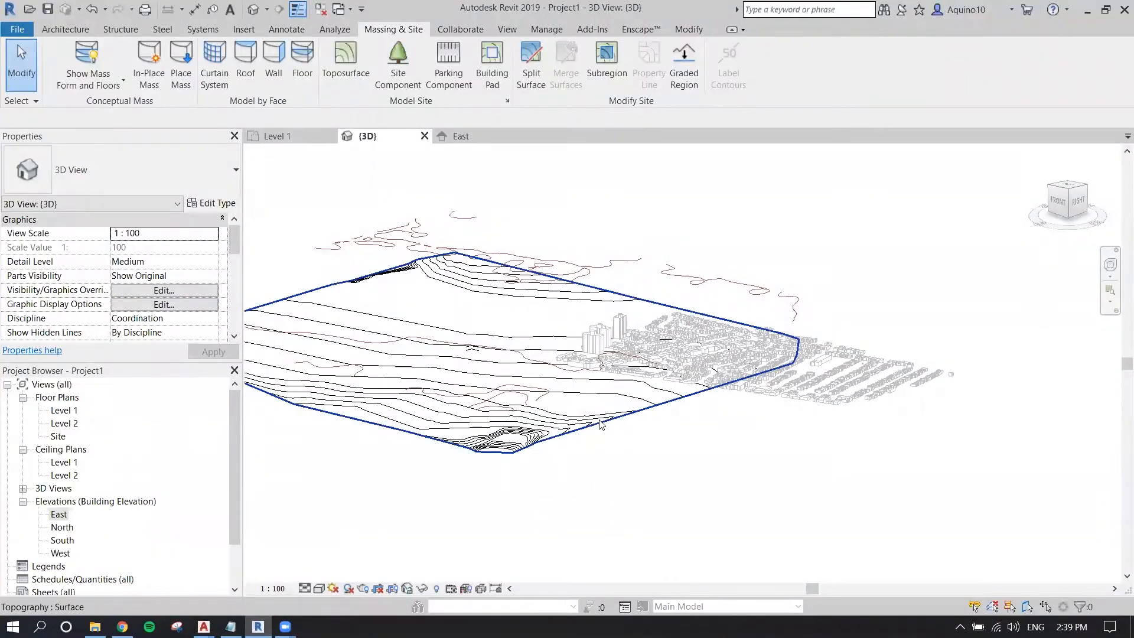
# - Select the Site Massing mass and inspect its position against the toposurface
pyautogui.scroll(2, 577, 404)
pyautogui.click(575, 401)
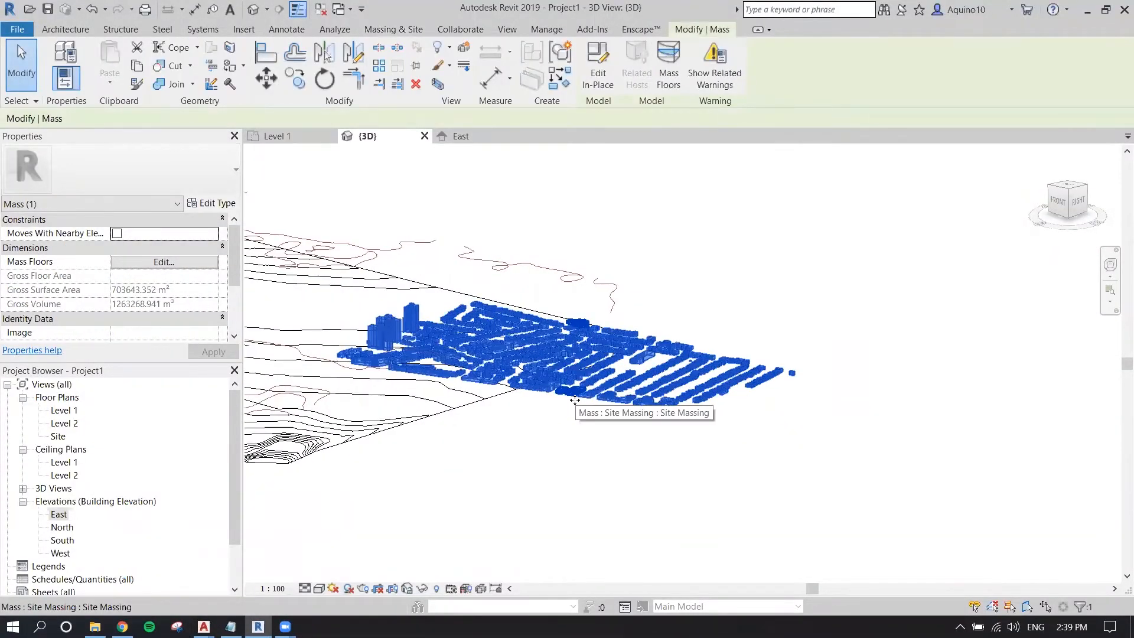
pyautogui.scroll(-2, 575, 400)
pyautogui.moveTo(479, 431); pyautogui.dragTo(576, 433, button='middle')
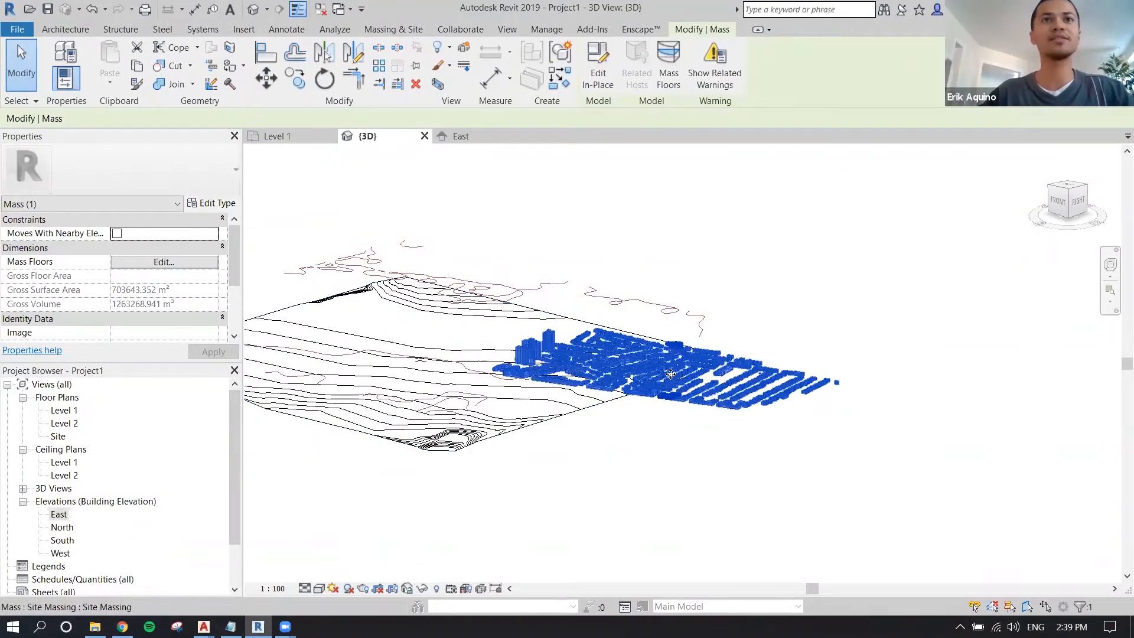
pyautogui.moveTo(642, 384); pyautogui.dragTo(597, 386, button='middle')
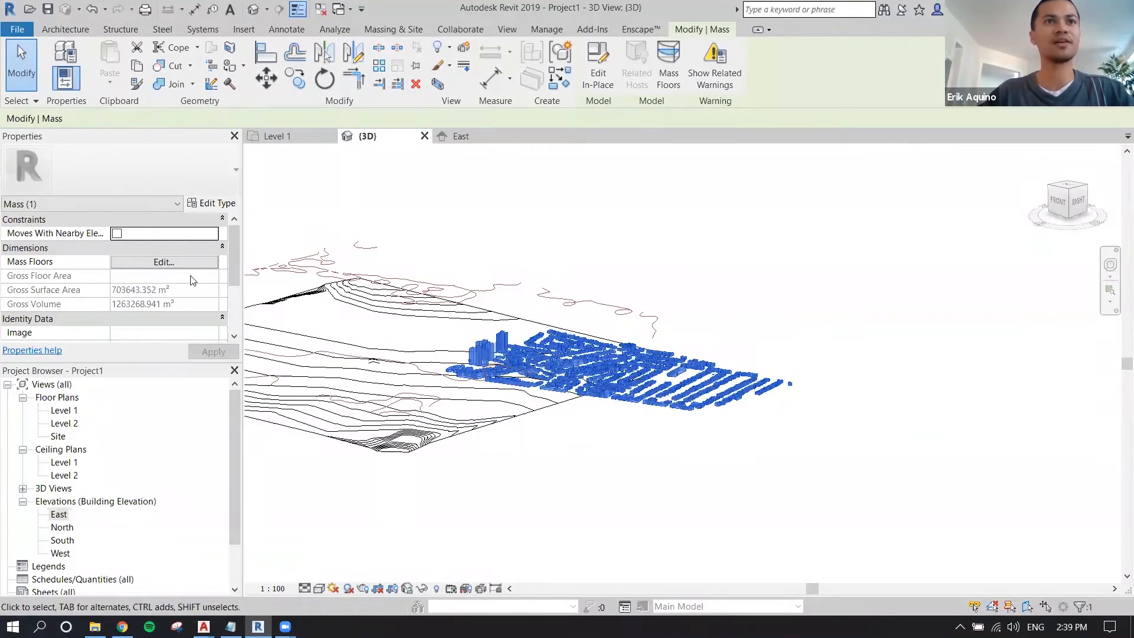
pyautogui.scroll(-3, 192, 280)
pyautogui.scroll(3, 192, 280)
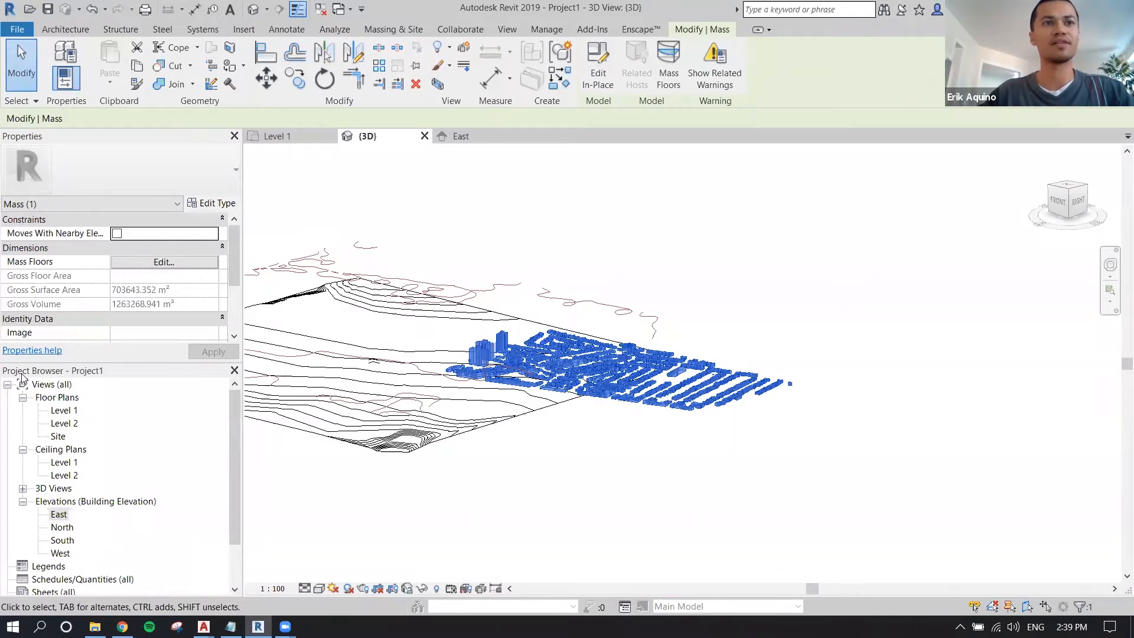
pyautogui.click(64, 410)
pyautogui.click(664, 403)
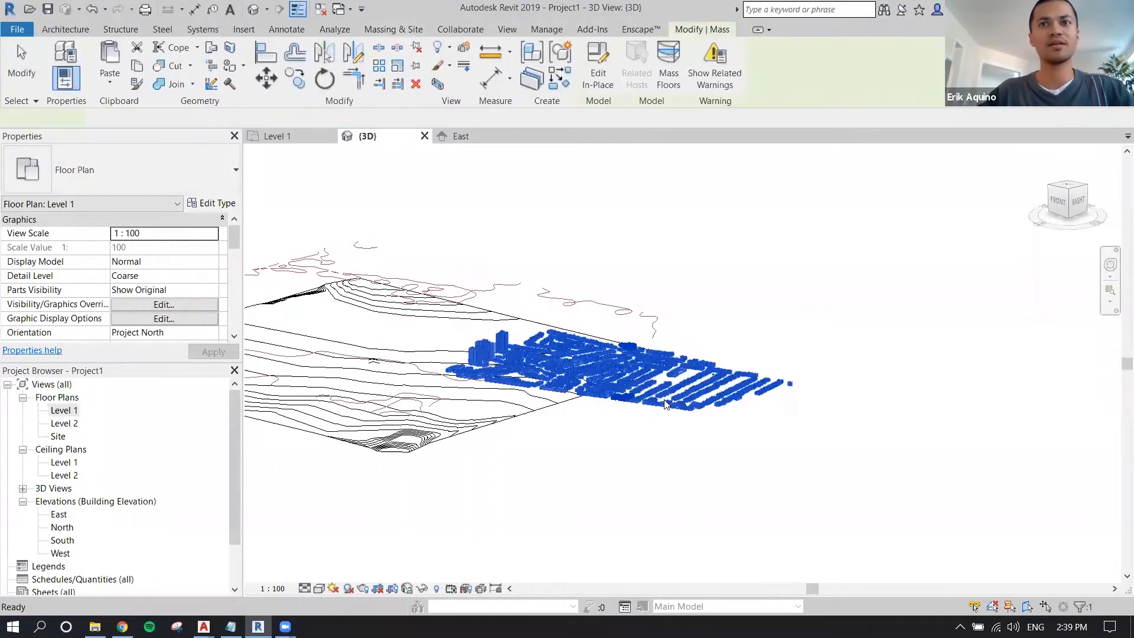
pyautogui.click(604, 75)
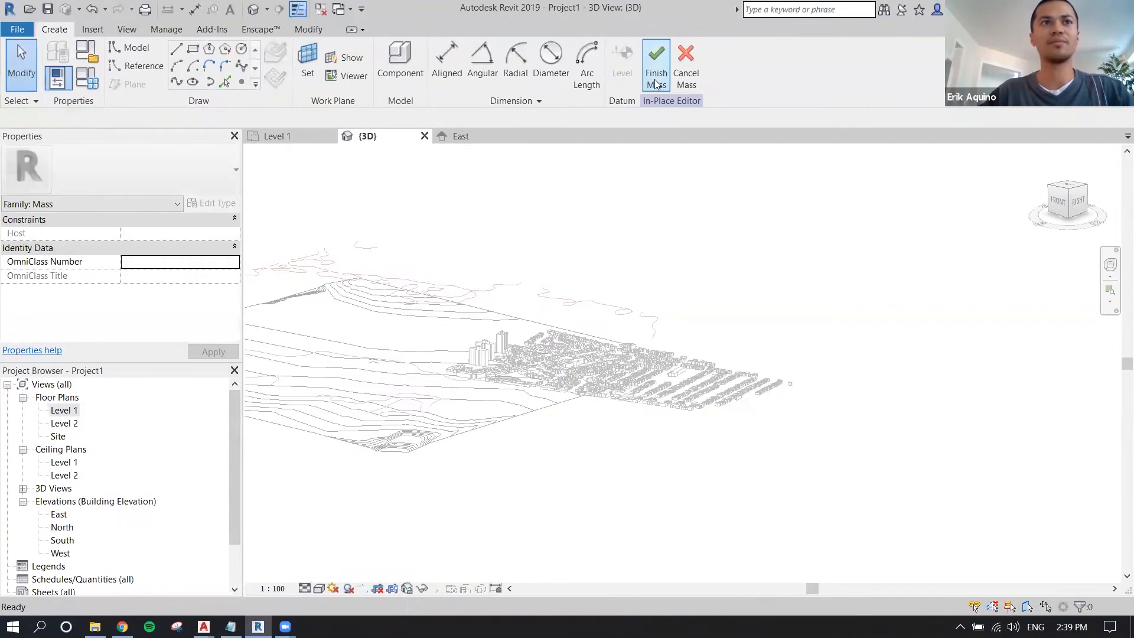
pyautogui.click(601, 379)
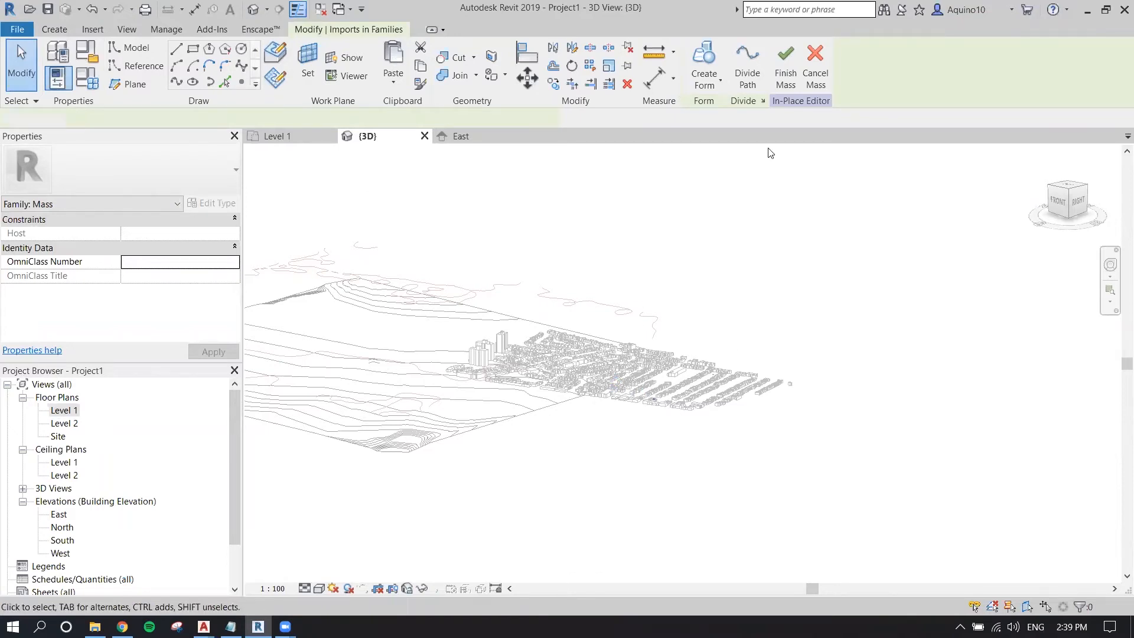
pyautogui.click(786, 65)
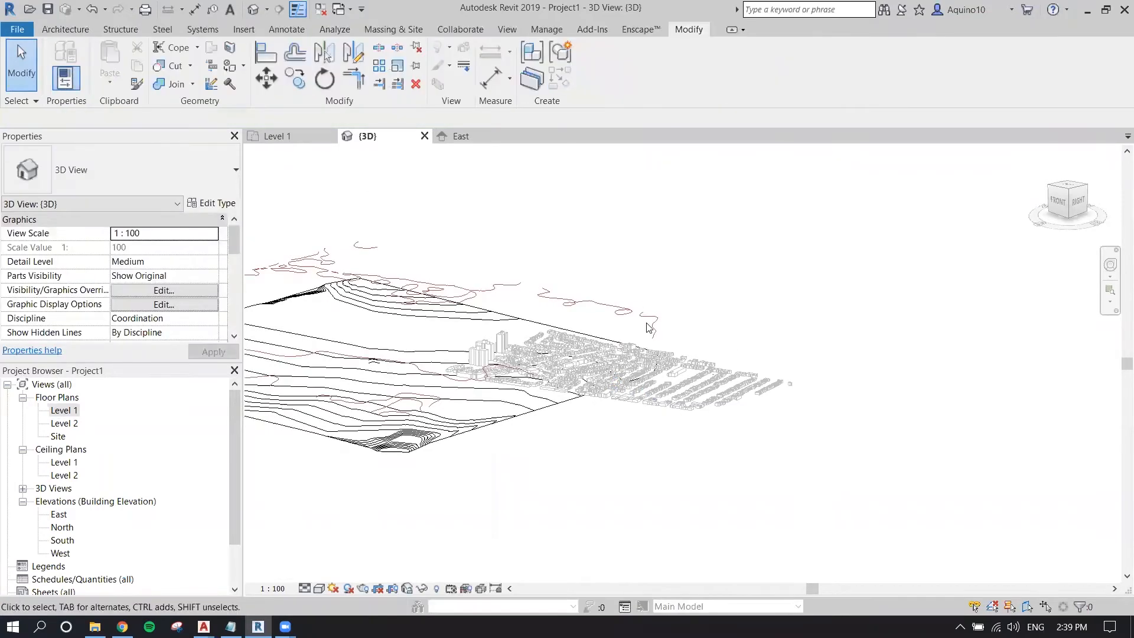
# - Edit the Site Massing mass in place, set the base level of the imported DWG massing to Level 2, and finish the mass
pyautogui.click(663, 371)
pyautogui.click(599, 65)
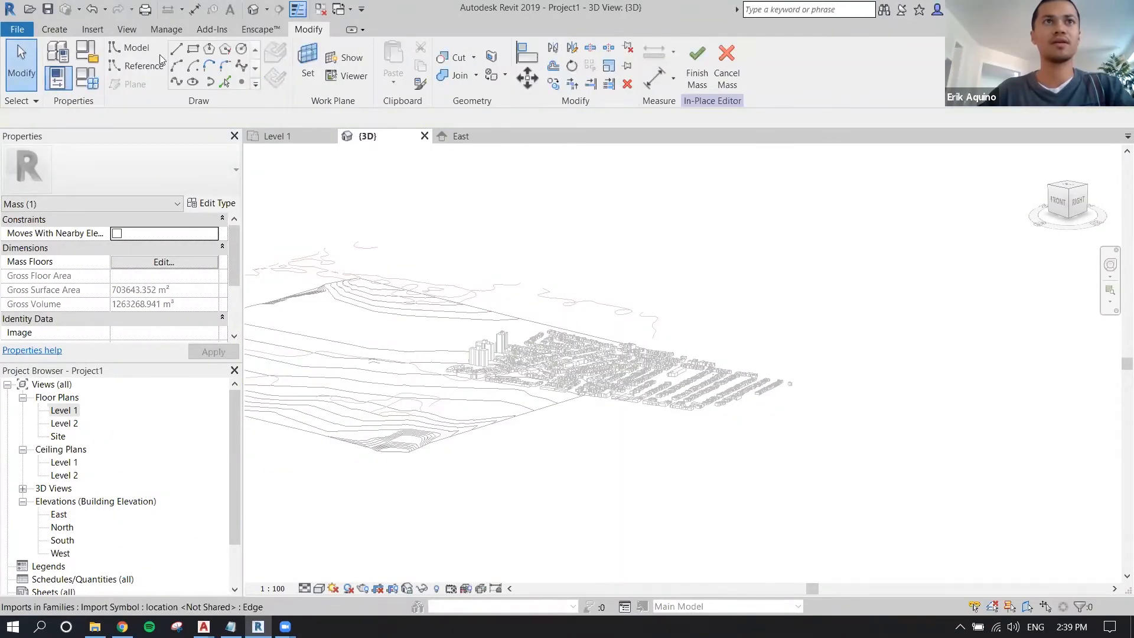
pyautogui.click(380, 271)
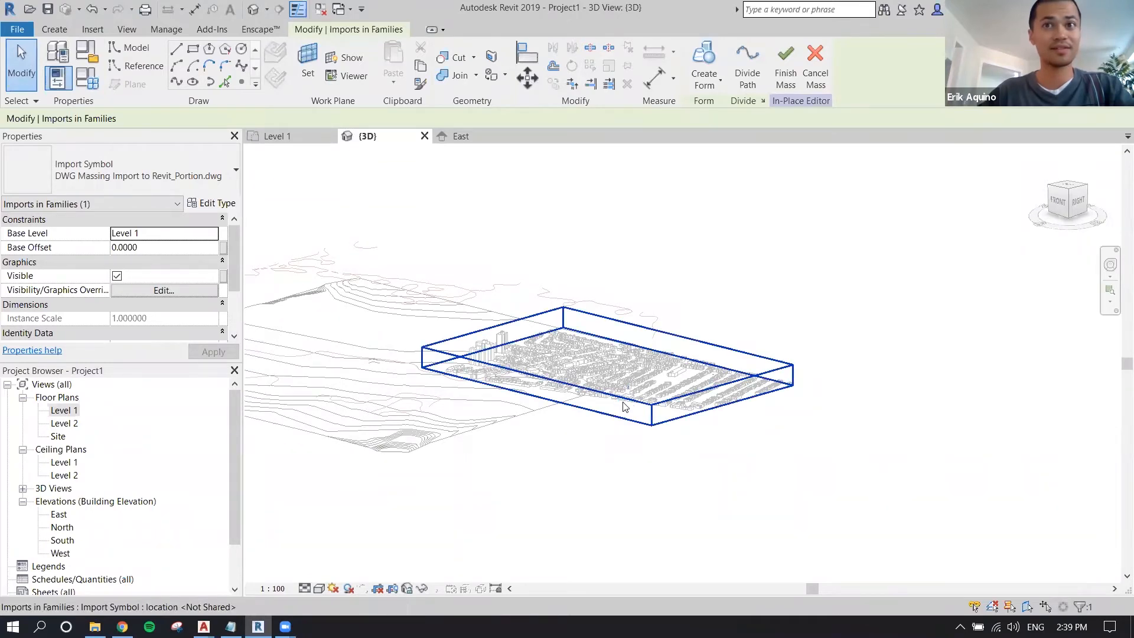
pyautogui.click(625, 407)
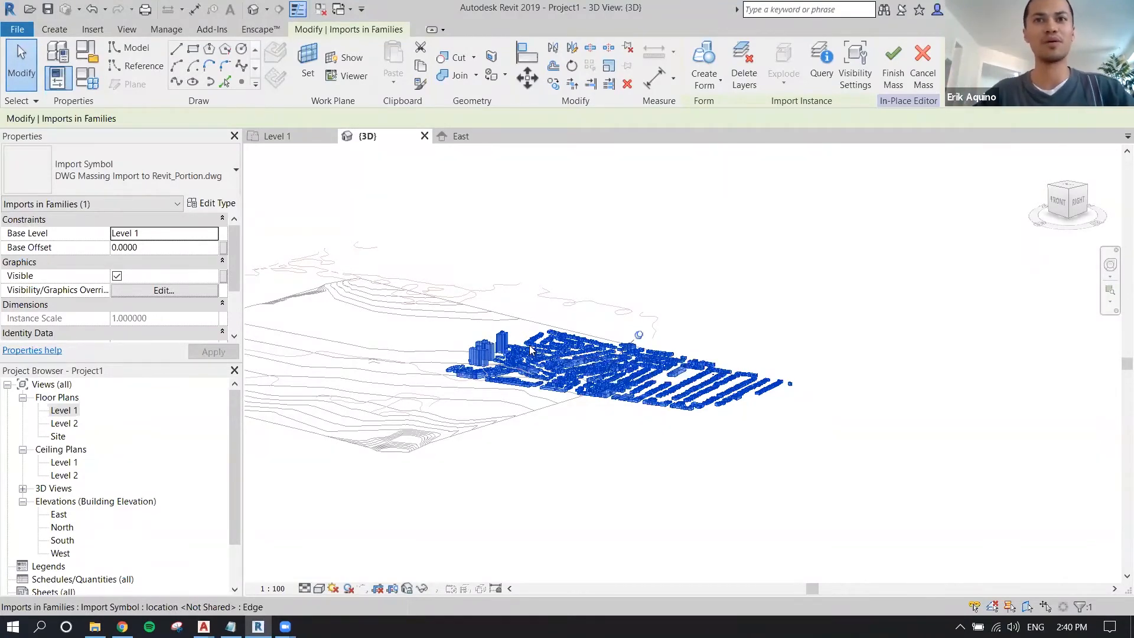
pyautogui.scroll(1, 639, 362)
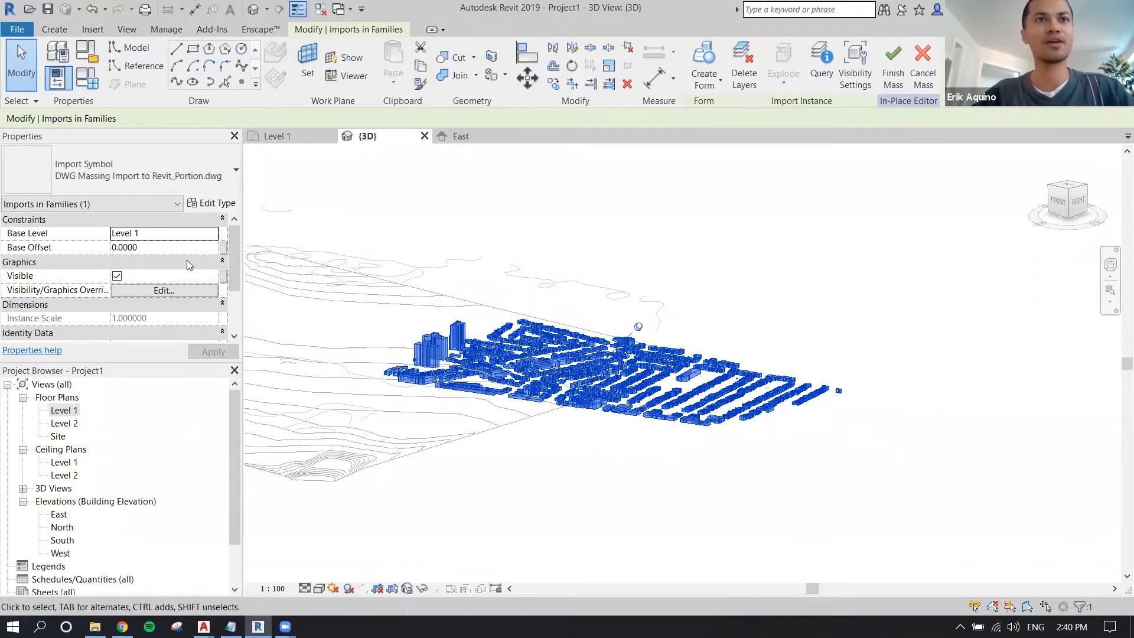
pyautogui.click(215, 237)
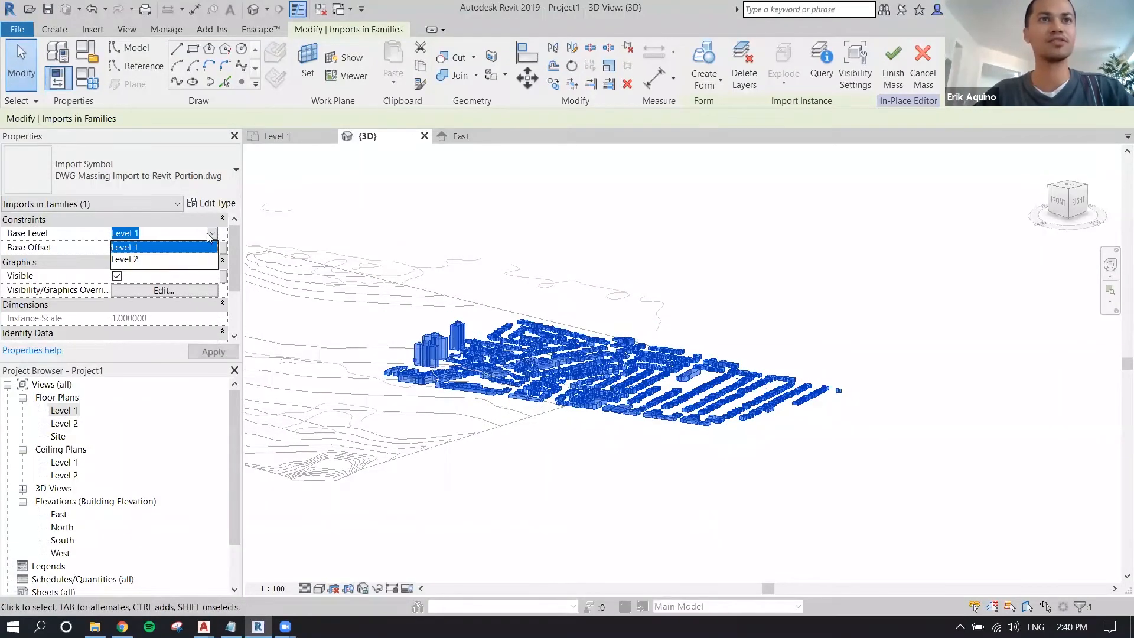
pyautogui.click(171, 256)
pyautogui.click(213, 353)
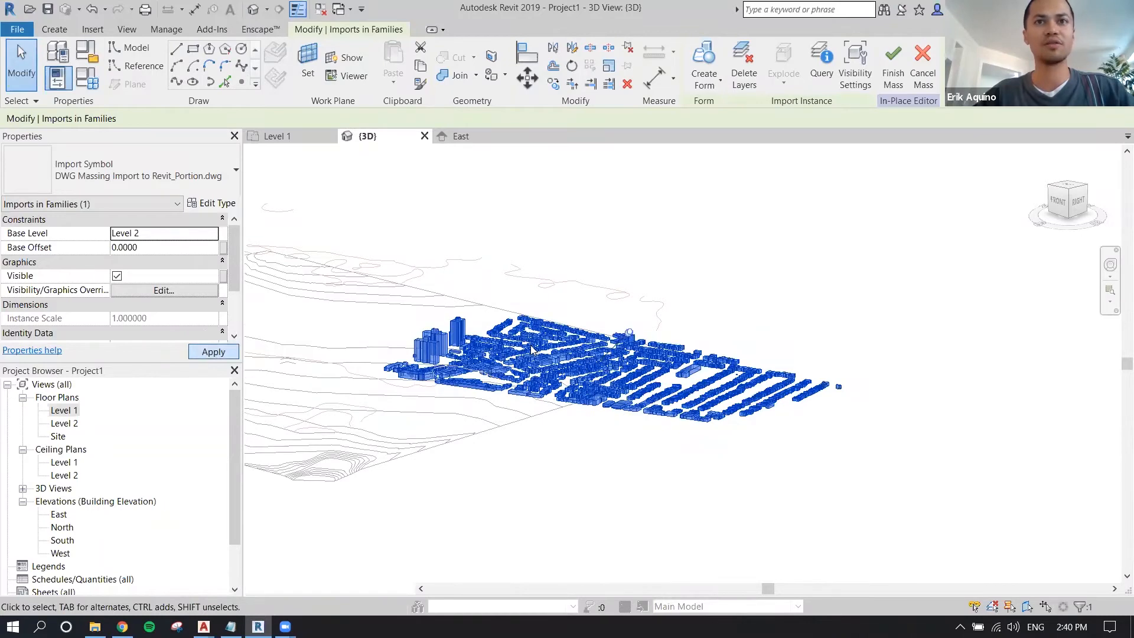
pyautogui.keyDown('shift'); pyautogui.moveTo(575, 318); pyautogui.dragTo(530, 315, button='middle'); pyautogui.keyUp('shift')
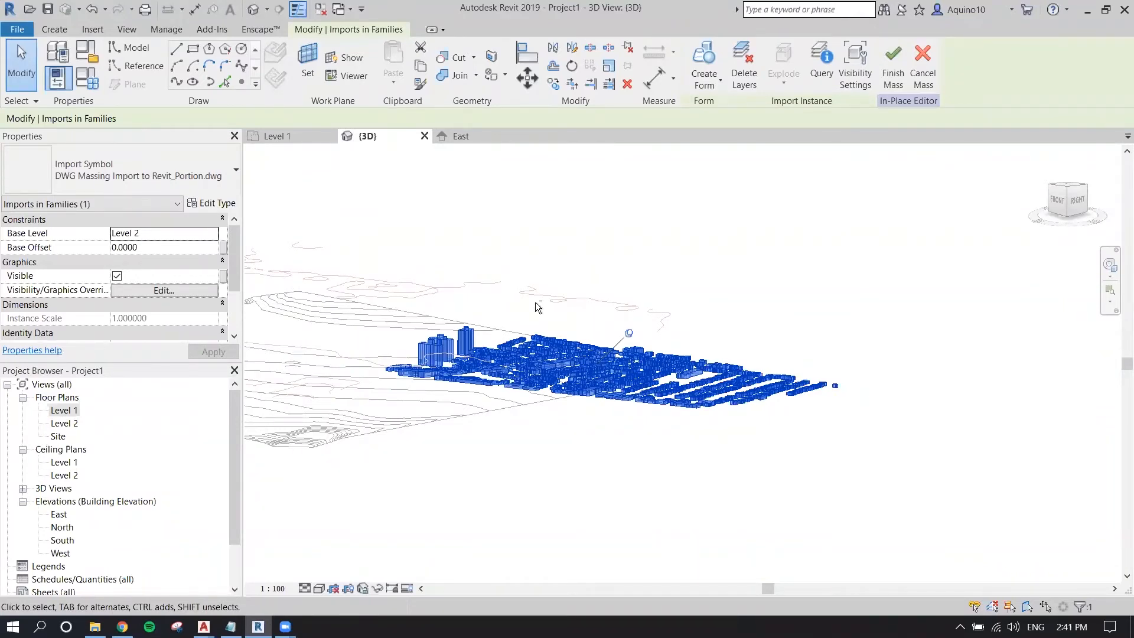
pyautogui.keyDown('shift'); pyautogui.moveTo(535, 303); pyautogui.dragTo(510, 326, button='middle'); pyautogui.keyUp('shift')
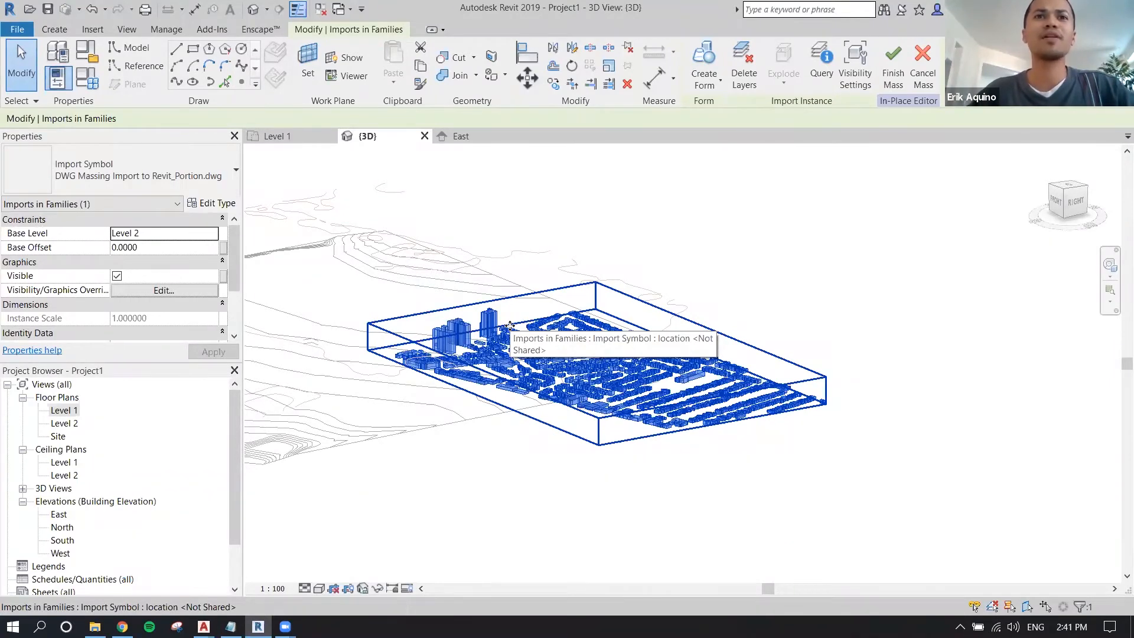
pyautogui.scroll(2, 505, 340)
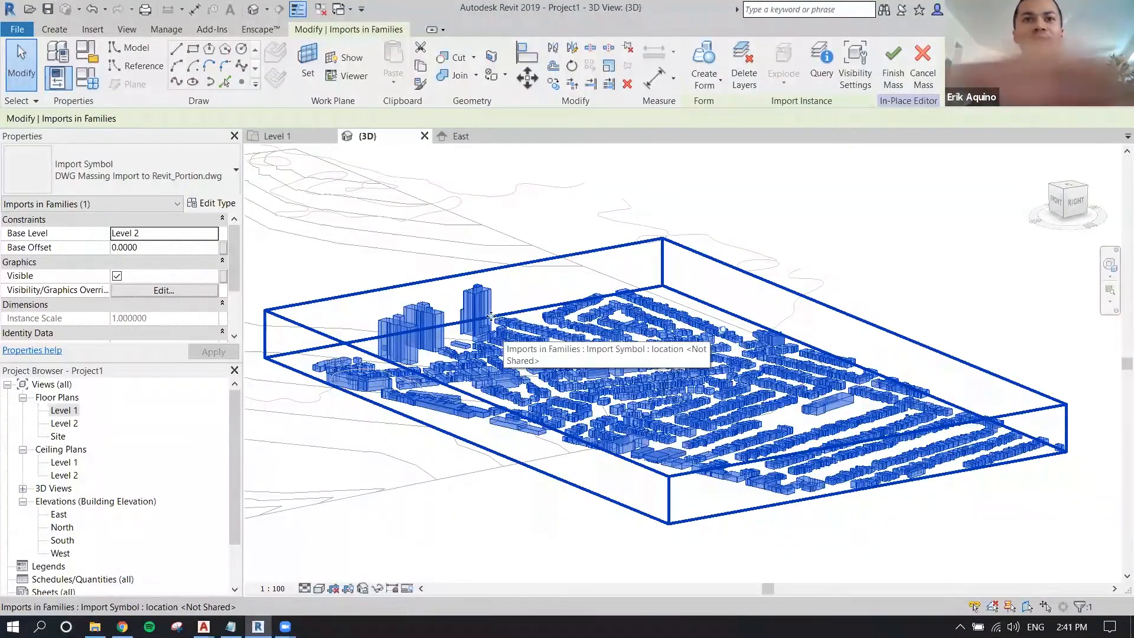
pyautogui.click(418, 253)
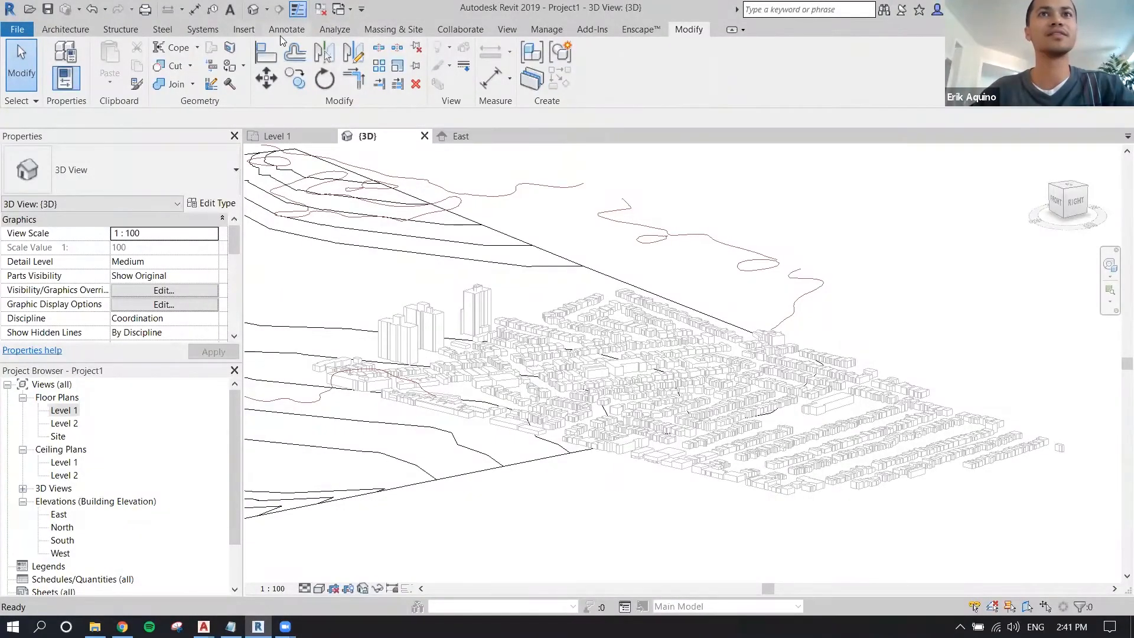
# - Place Generic - 200mm walls by face around the small L-shaped building in front of the towers, and end the Wall command
pyautogui.click(413, 29)
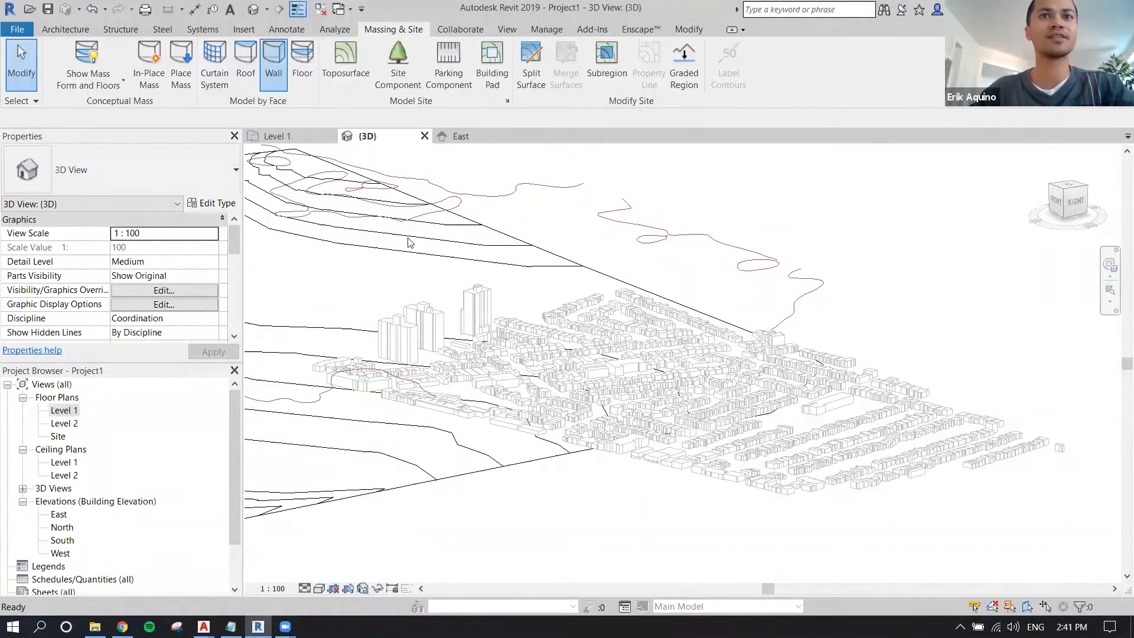
pyautogui.click(275, 59)
pyautogui.scroll(2, 414, 337)
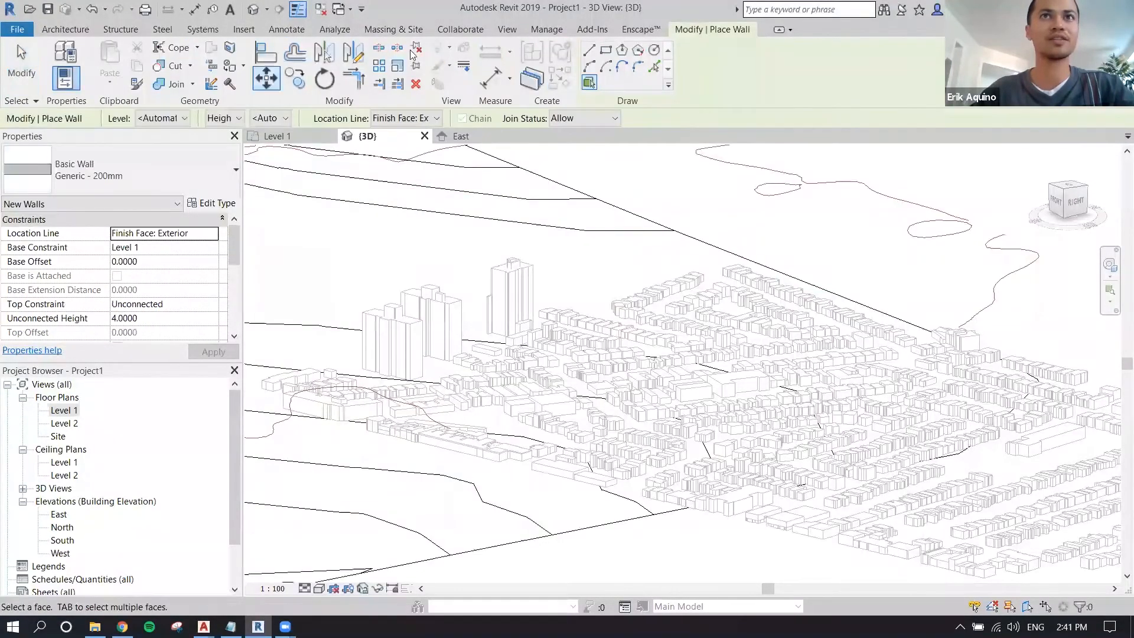
pyautogui.scroll(1, 430, 328)
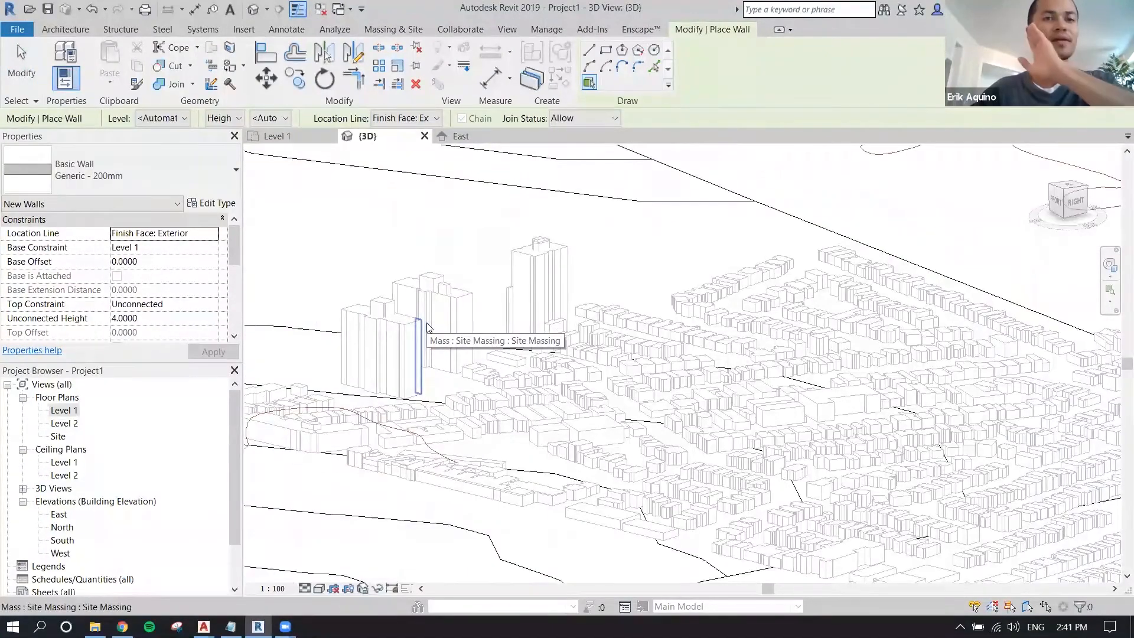
pyautogui.scroll(3, 392, 446)
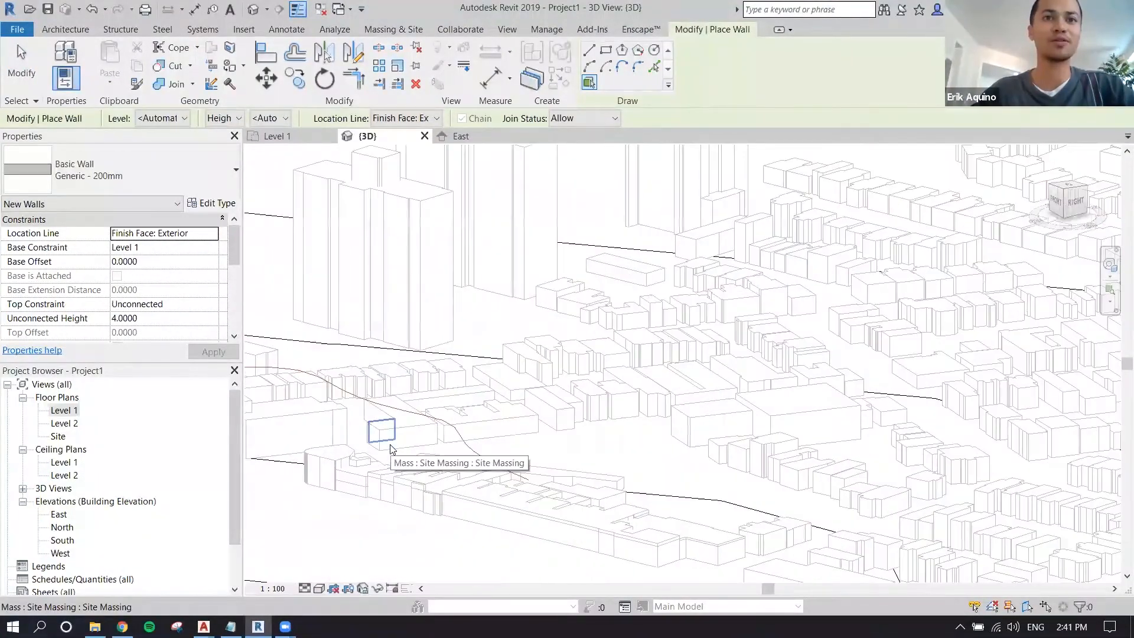
pyautogui.scroll(2, 387, 428)
pyautogui.scroll(2, 387, 428)
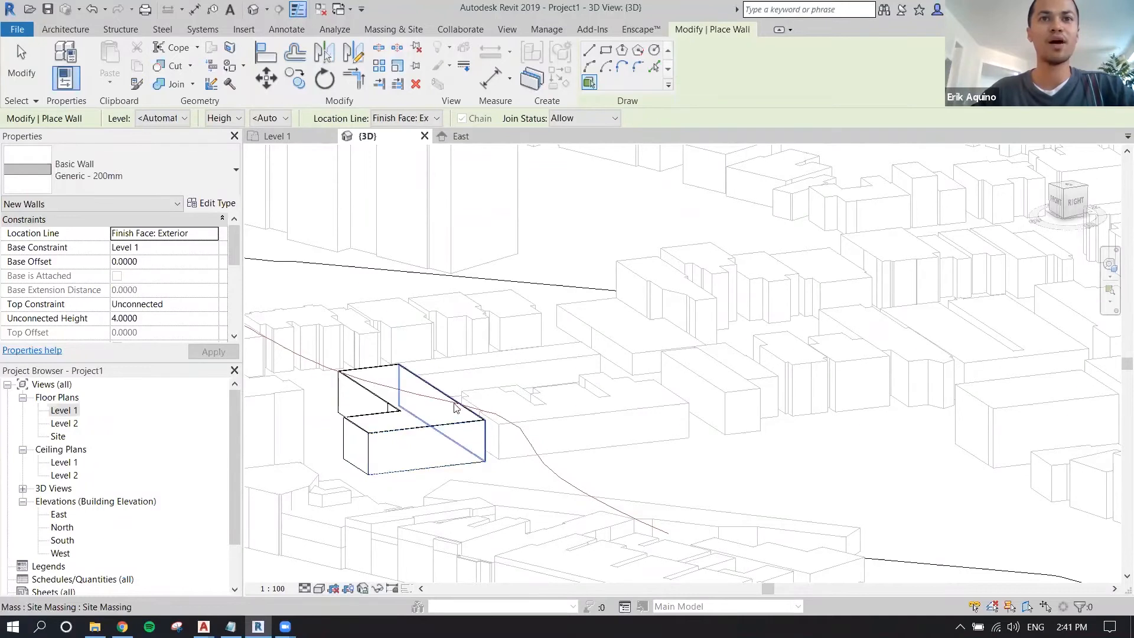
pyautogui.scroll(-2, 430, 389)
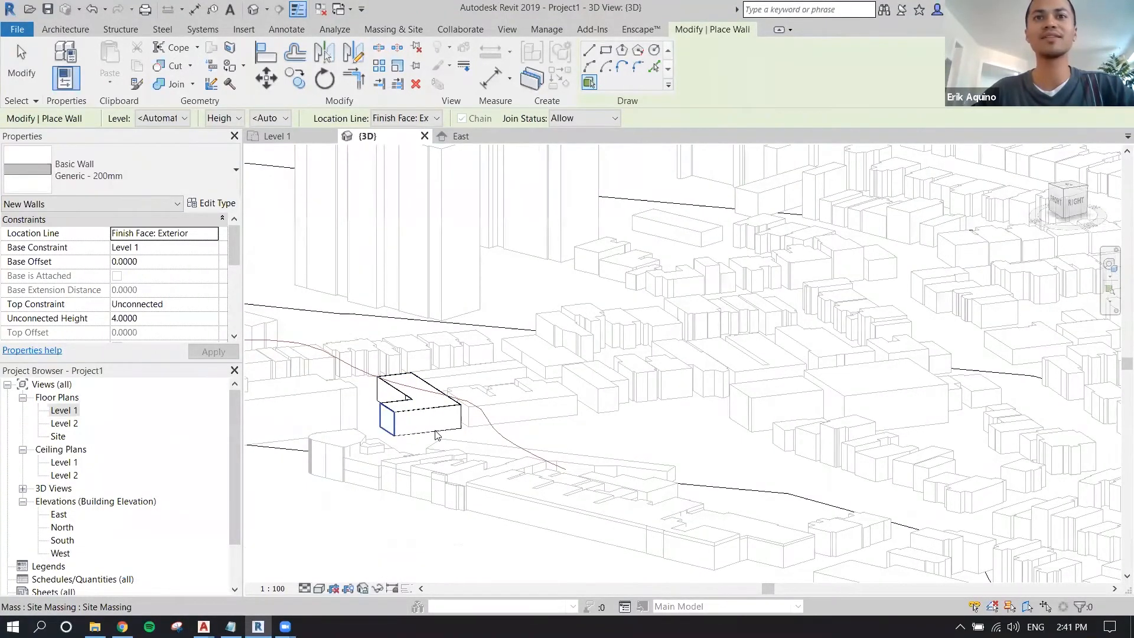
pyautogui.moveTo(443, 437); pyautogui.dragTo(374, 461, button='middle')
pyautogui.scroll(-3, 466, 425)
pyautogui.scroll(-2, 639, 433)
pyautogui.moveTo(639, 433)
pyautogui.mouseDown(button='middle')
pyautogui.moveTo(501, 417)
pyautogui.moveTo(642, 435)
pyautogui.mouseUp(button='middle')
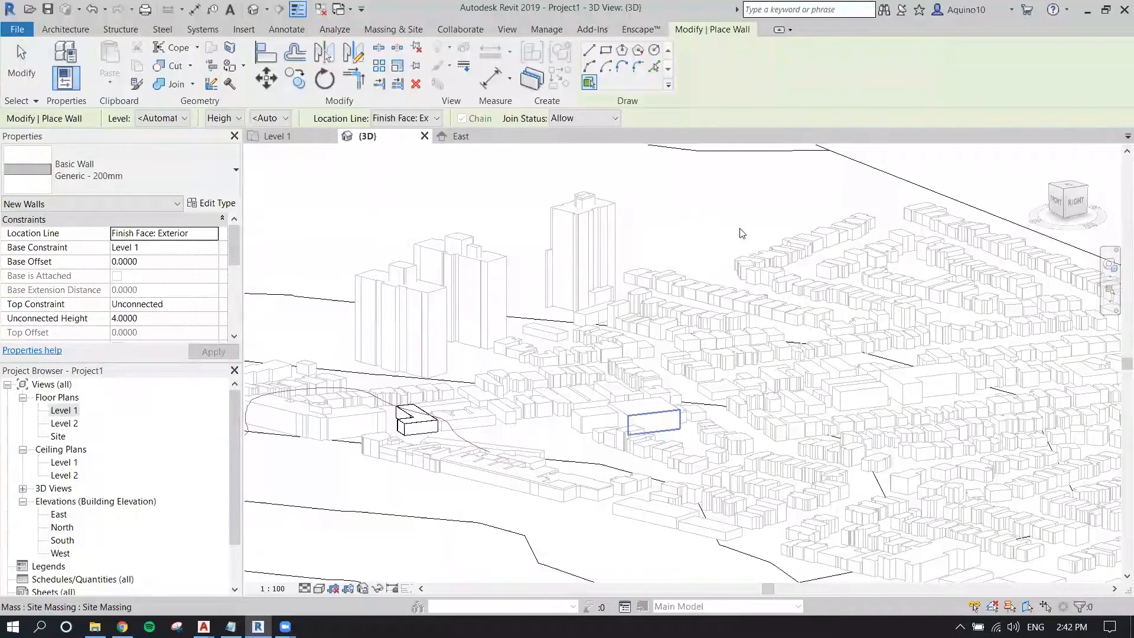
pyautogui.press('Escape')
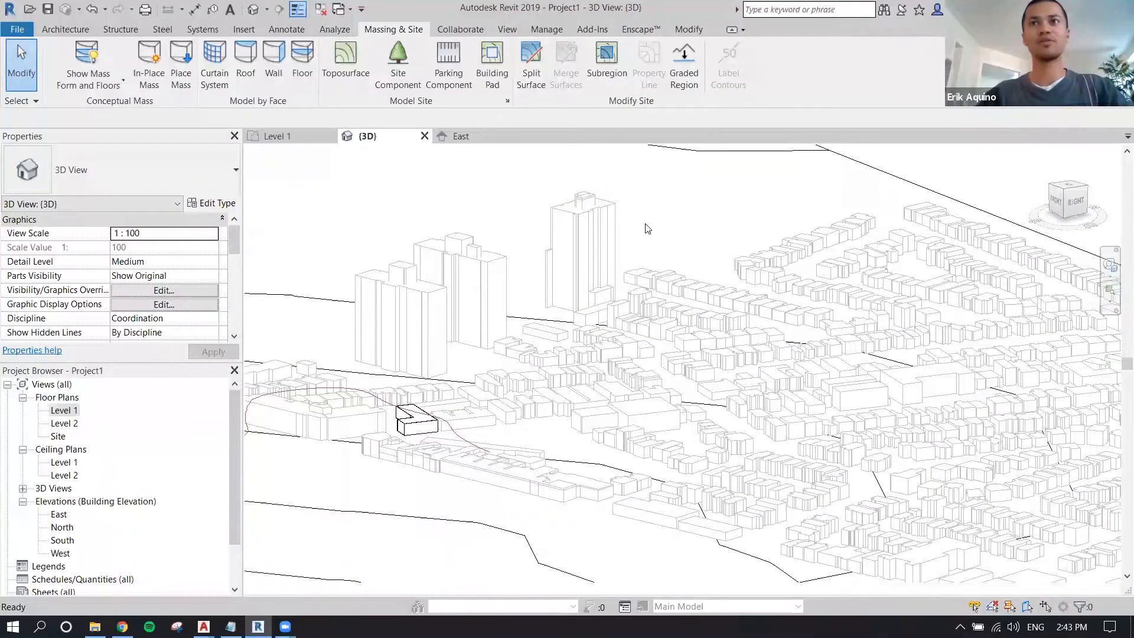
# - Delete the Site Massing mass, keeping the walls placed on the L-shaped building
pyautogui.click(556, 343)
pyautogui.click(559, 342)
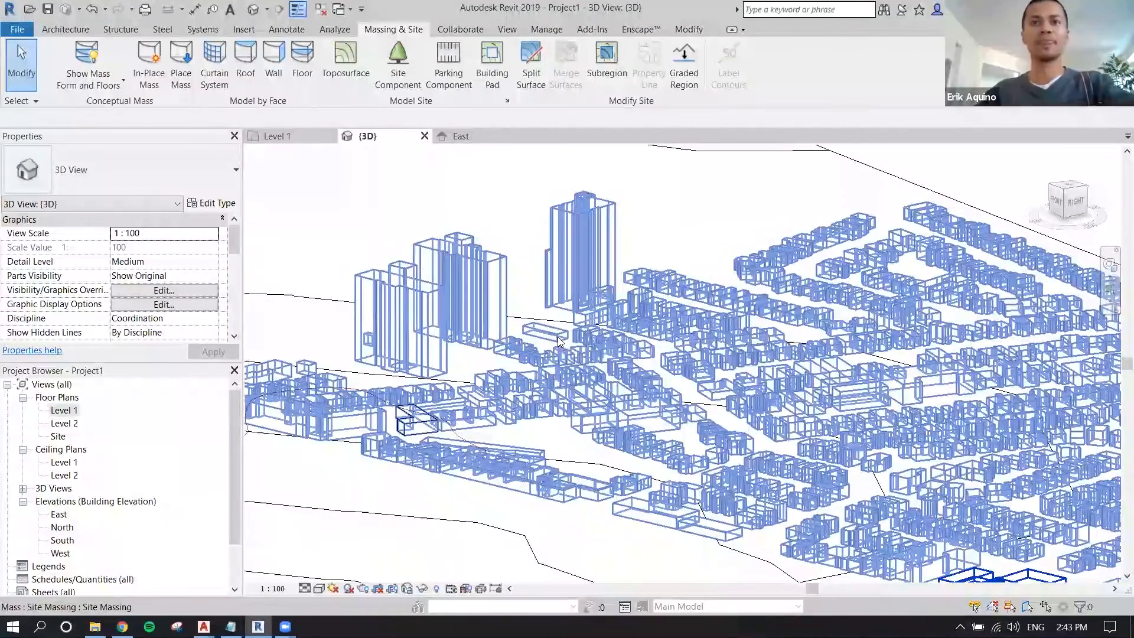
pyautogui.press('Delete')
pyautogui.moveTo(534, 292); pyautogui.dragTo(565, 397, button='middle')
pyautogui.scroll(-1, 566, 393)
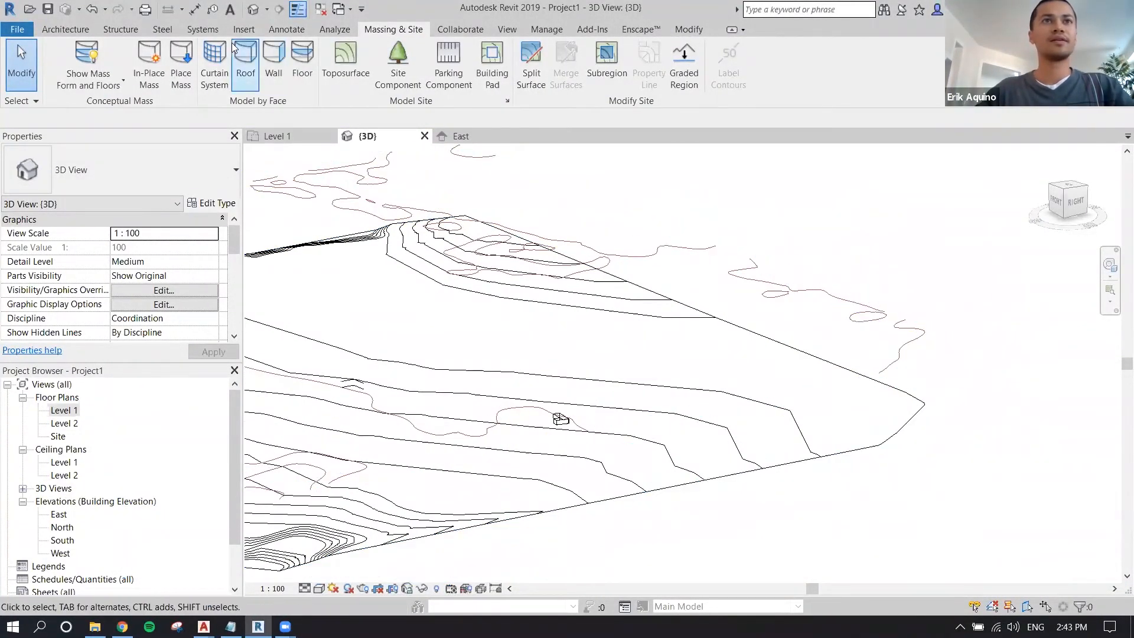
# - Start a new in-place mass named Site Massing 2
pyautogui.click(245, 29)
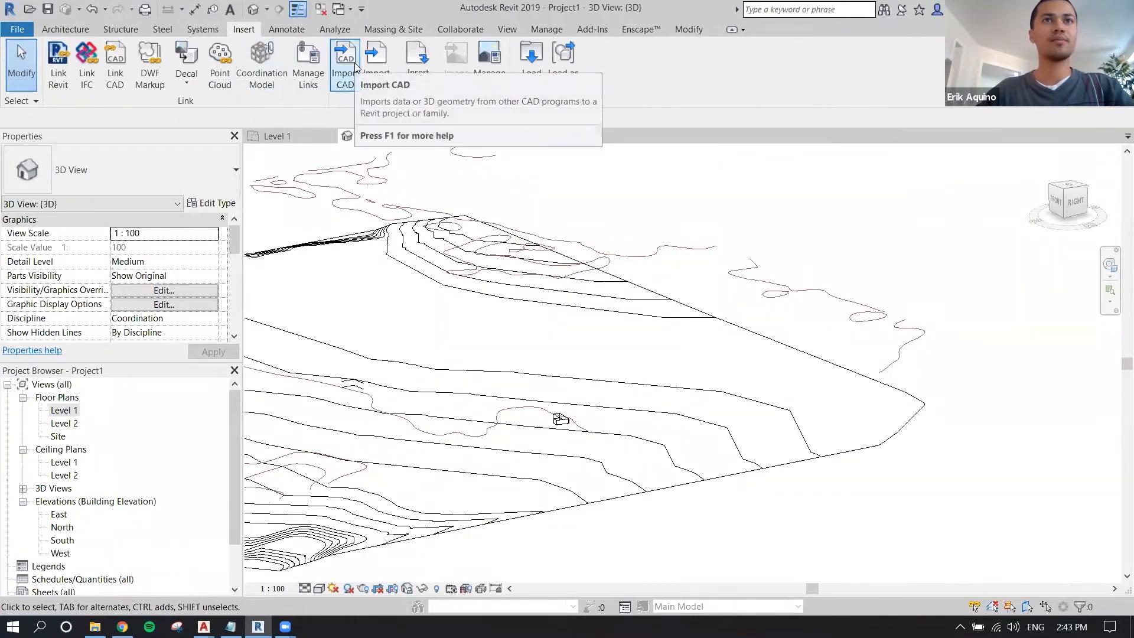
pyautogui.click(387, 29)
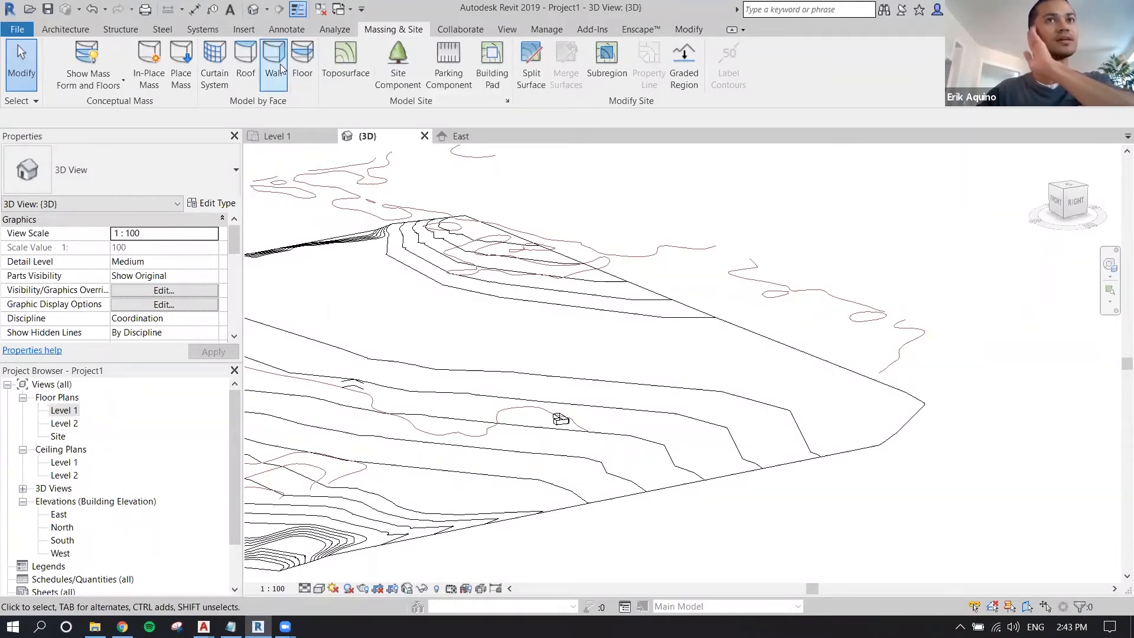
pyautogui.click(158, 69)
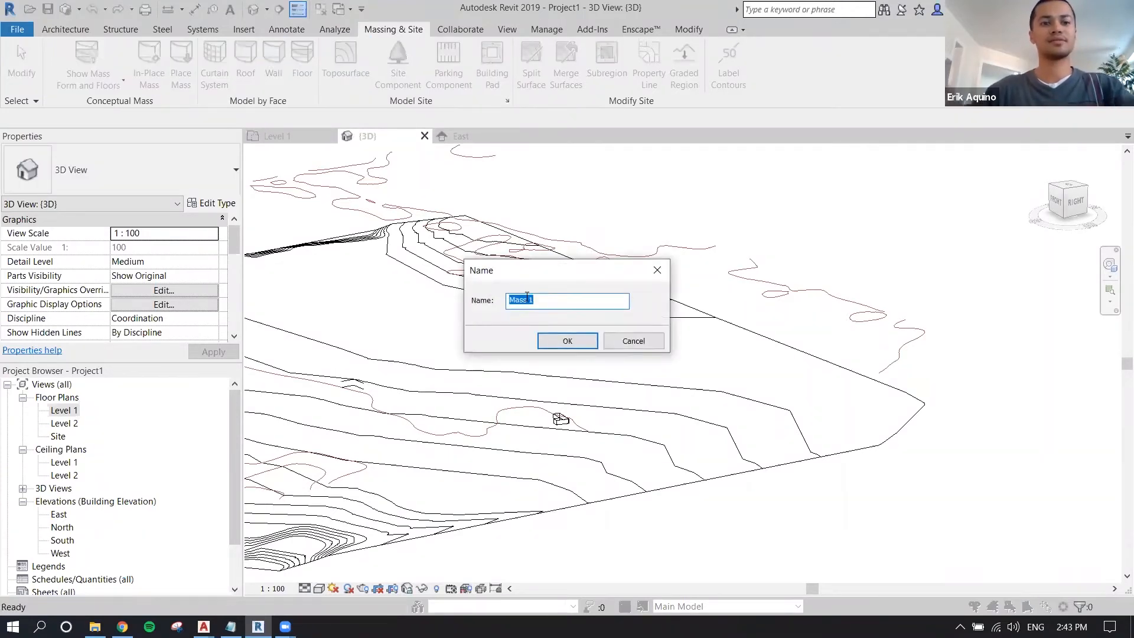
pyautogui.write('Site Massing 2')
pyautogui.press('Return')
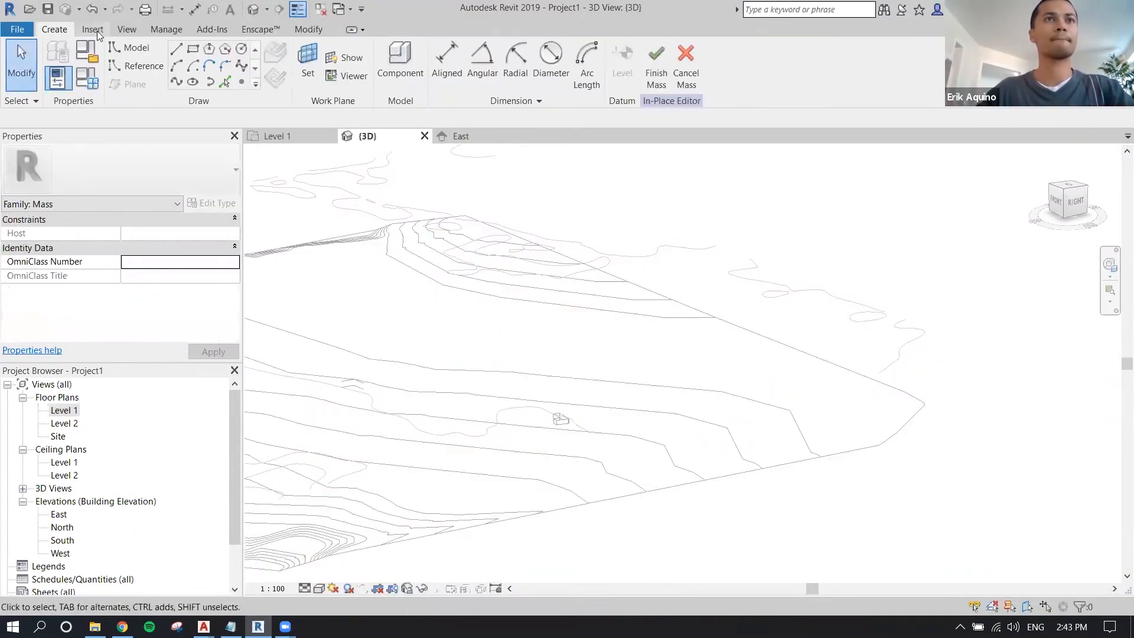
# - Import DWG Massing Import to Revit_Portion.dwg into the mass with visible layers, preserved colors and meter units, positioned Auto - Origin to Origin at Level 1
pyautogui.click(95, 30)
pyautogui.click(306, 65)
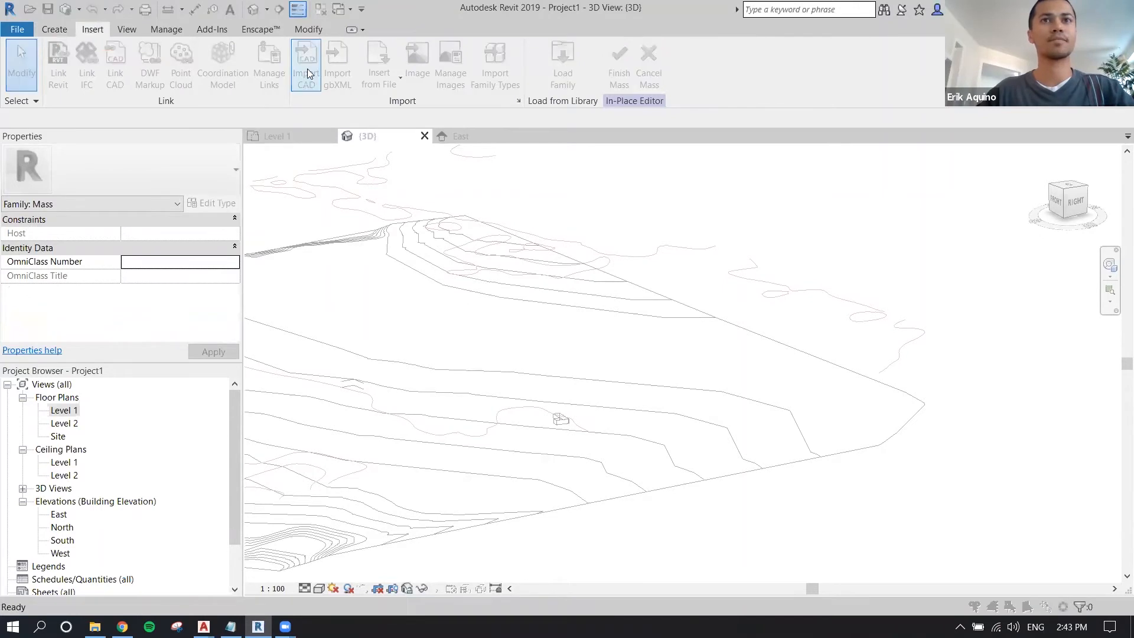
pyautogui.click(469, 140)
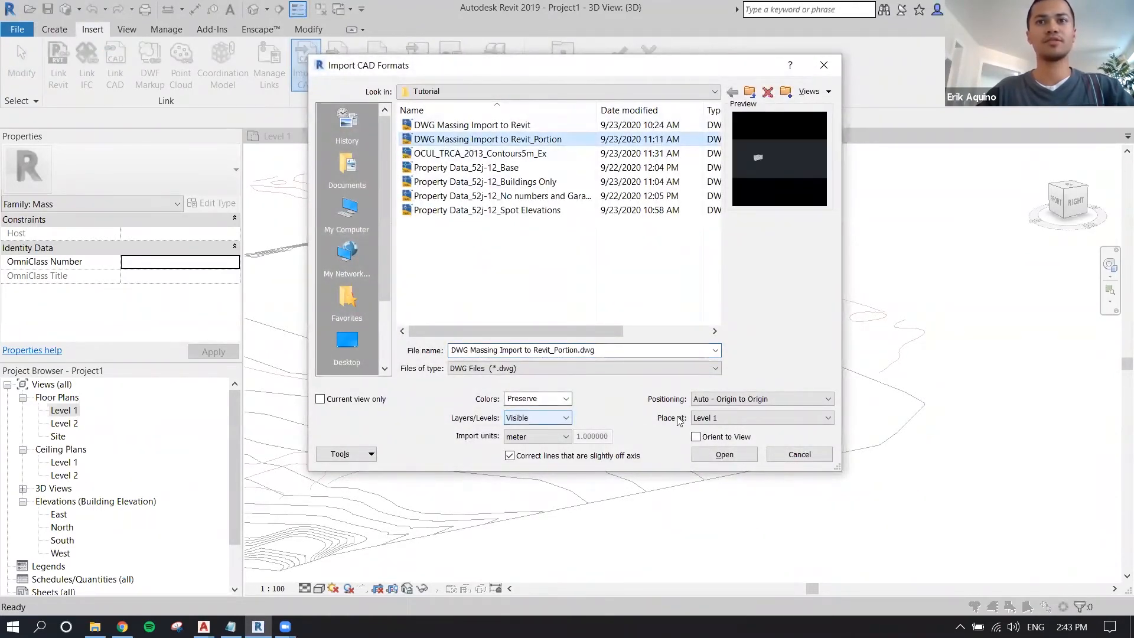
pyautogui.click(724, 455)
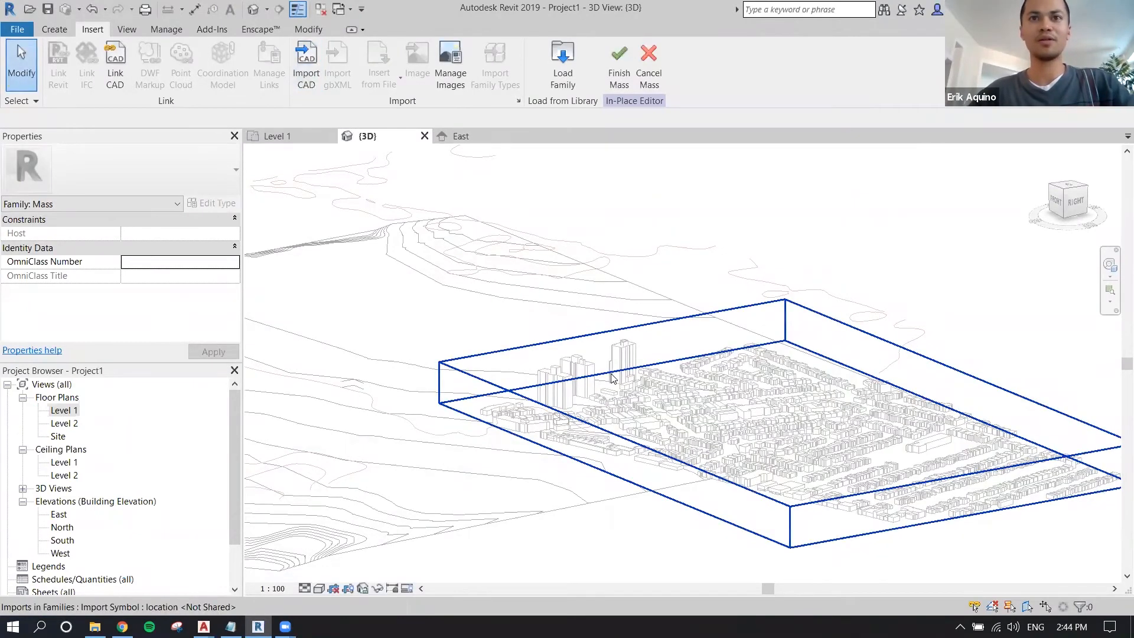
# - Unpin the imported DWG massing inside the in-place mass and explode it into separate free form elements
pyautogui.click(613, 378)
pyautogui.moveTo(612, 378); pyautogui.dragTo(449, 285, button='middle')
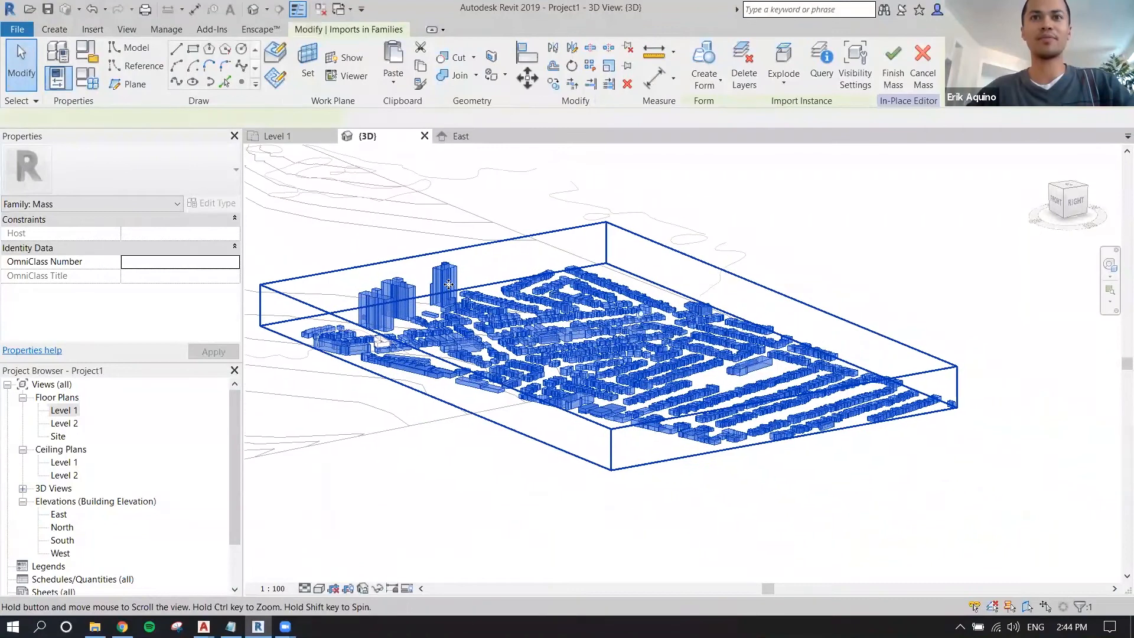
pyautogui.scroll(-2, 449, 284)
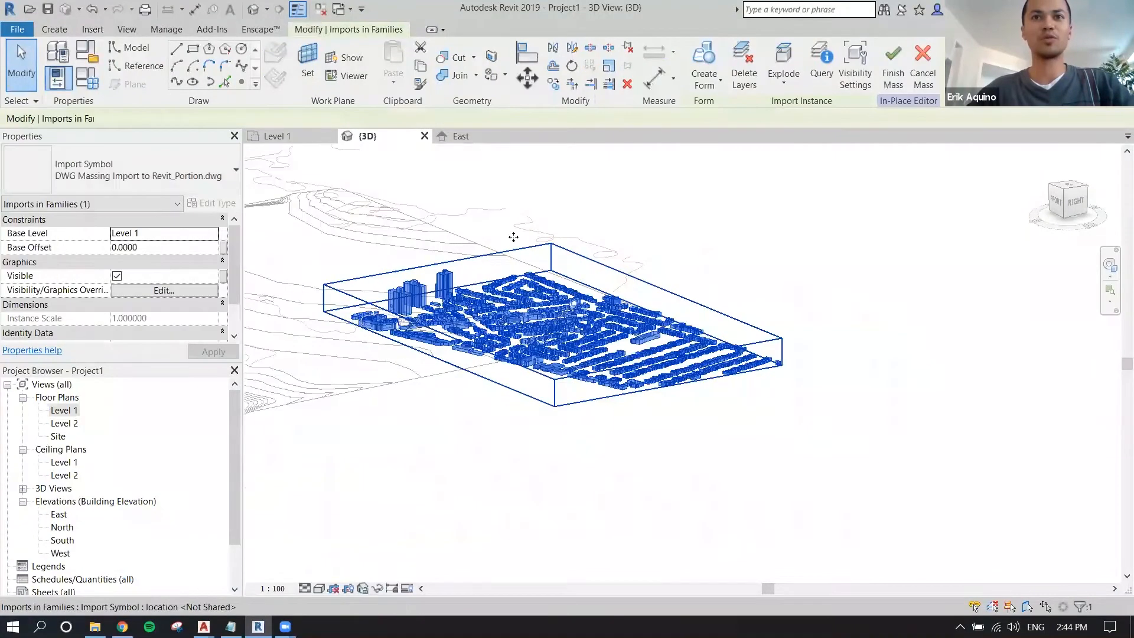
pyautogui.click(574, 306)
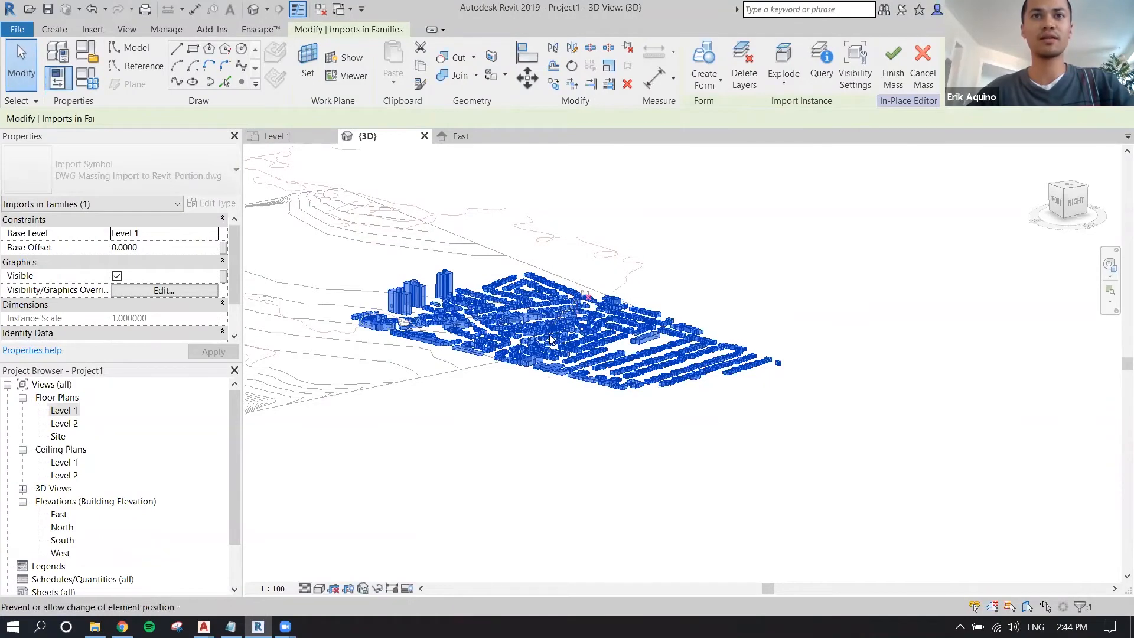
pyautogui.scroll(1, 548, 335)
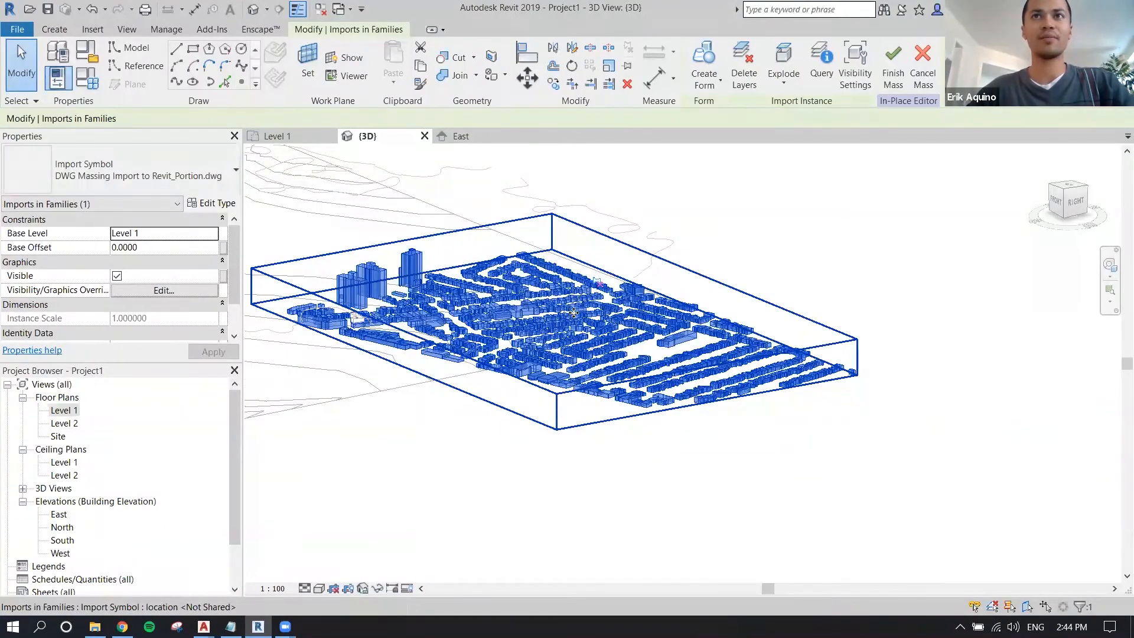
pyautogui.click(783, 63)
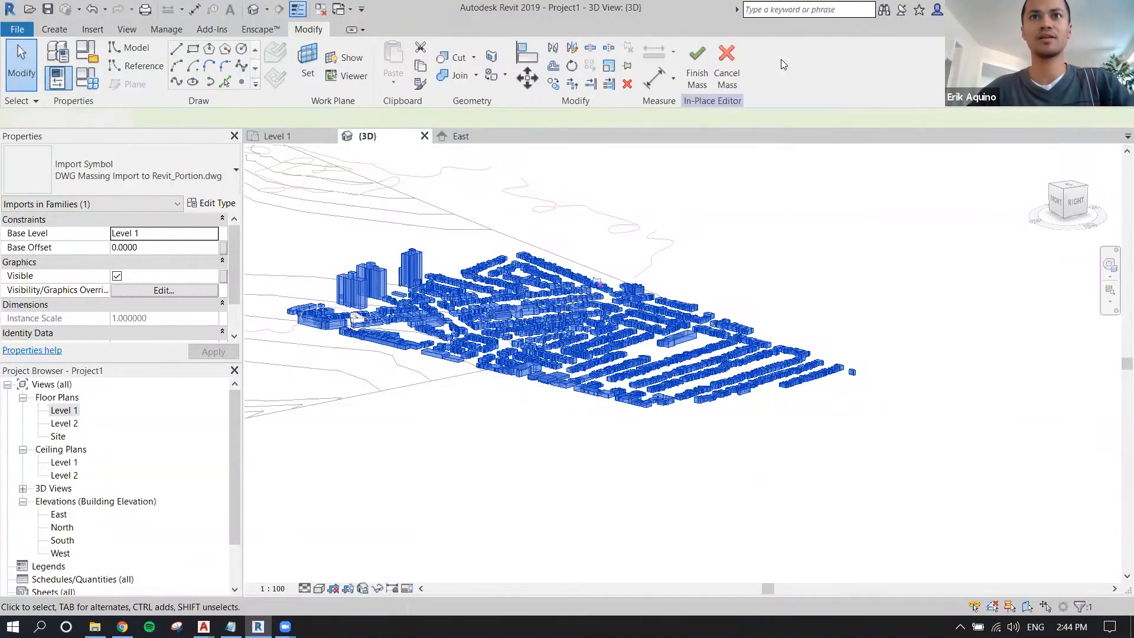
# - Select individual faces on the end building of a house row, and finish the in-place mass Site Massing 2
pyautogui.scroll(8, 625, 397)
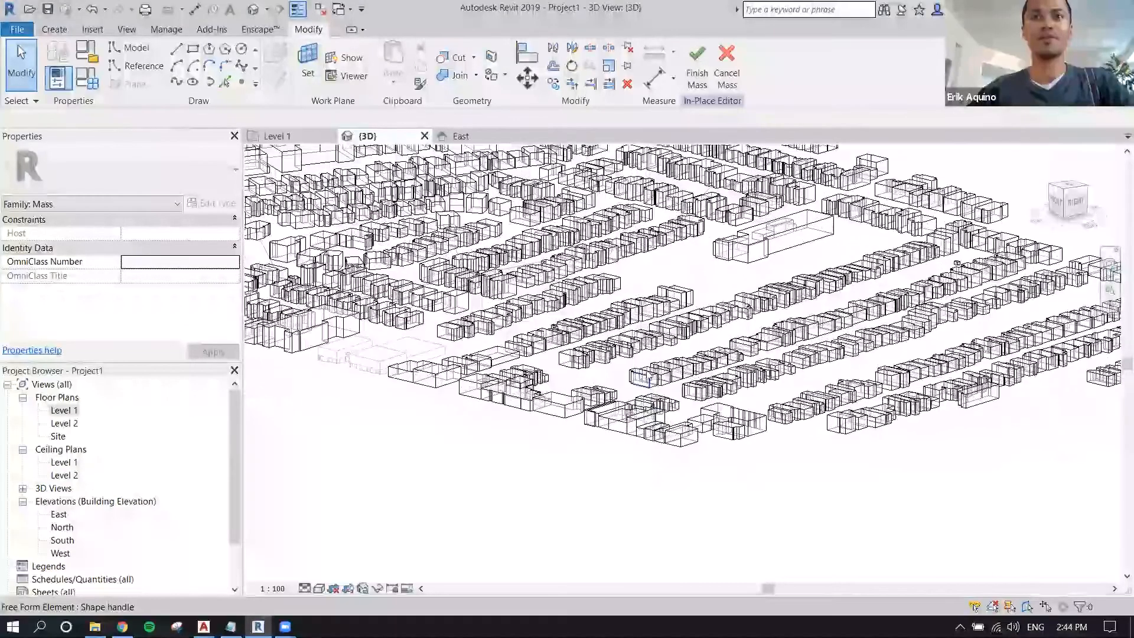
pyautogui.click(635, 374)
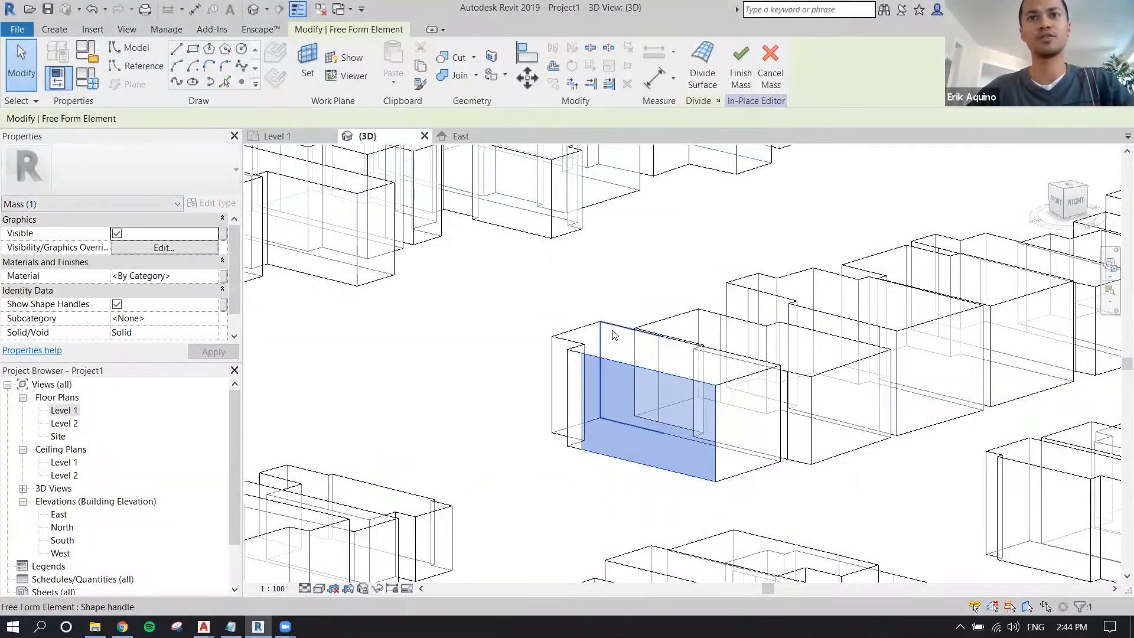
pyautogui.click(582, 331)
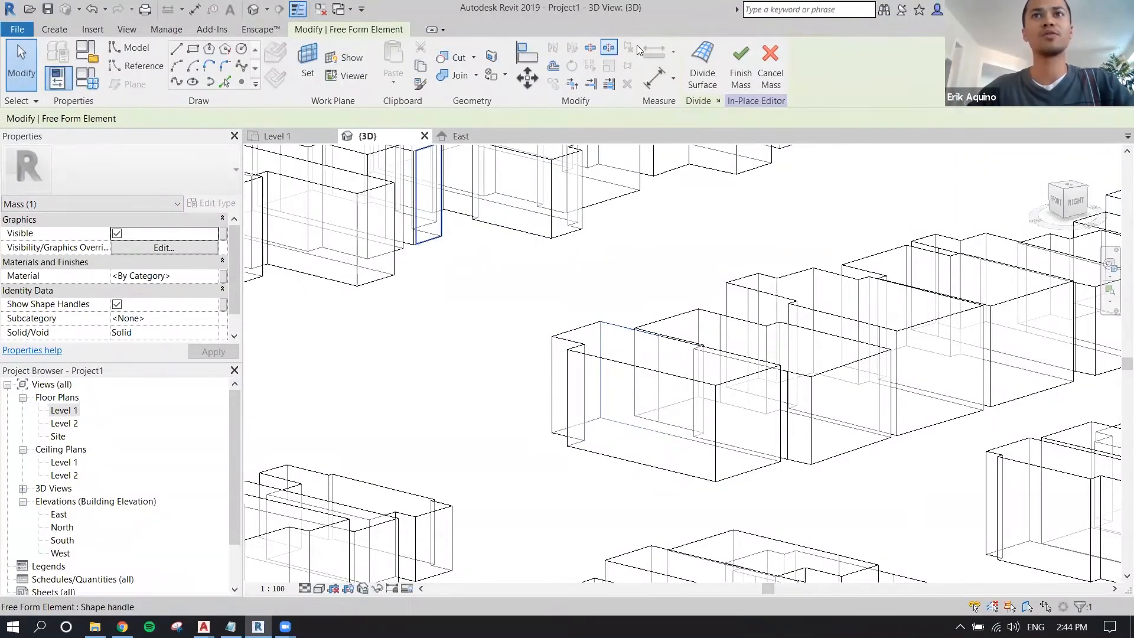
pyautogui.click(514, 321)
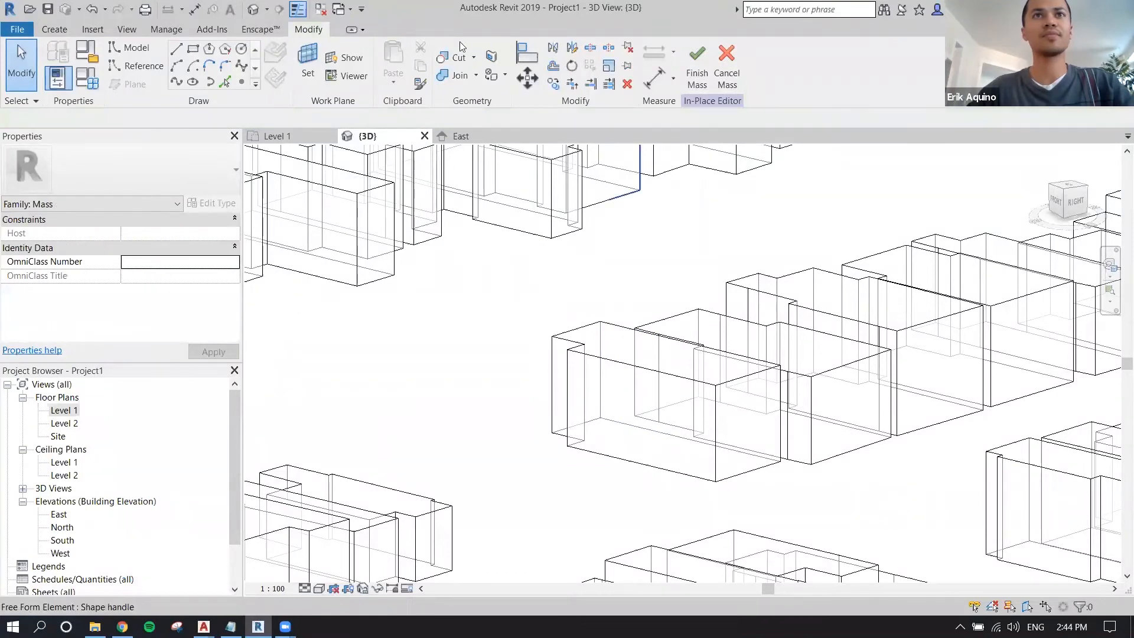
pyautogui.click(582, 333)
pyautogui.scroll(-5, 569, 344)
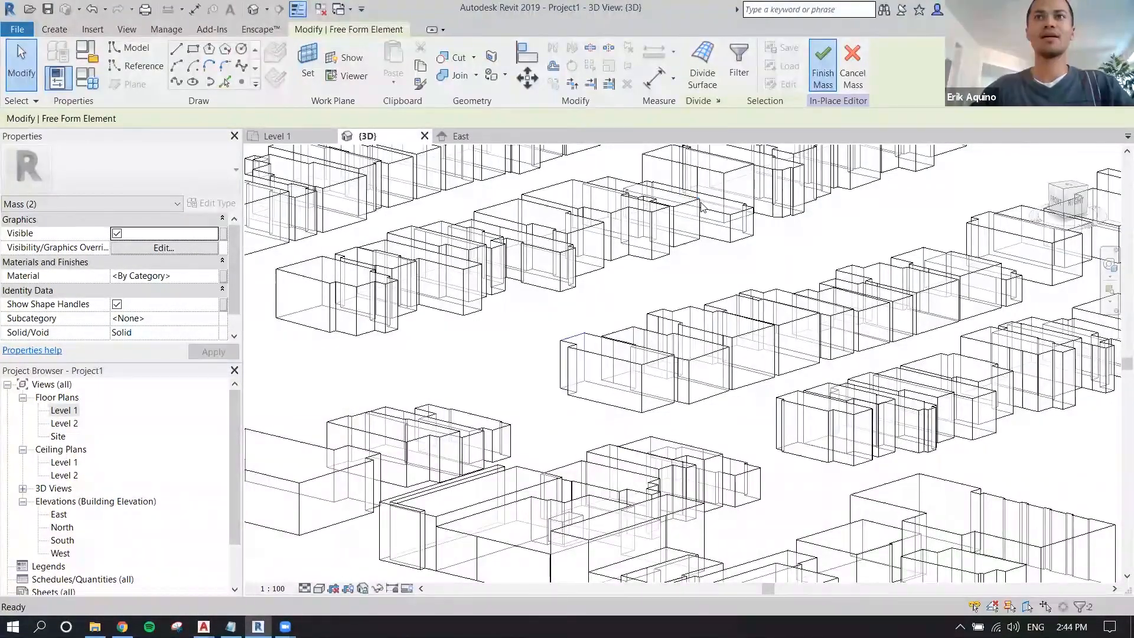
pyautogui.scroll(-2, 640, 246)
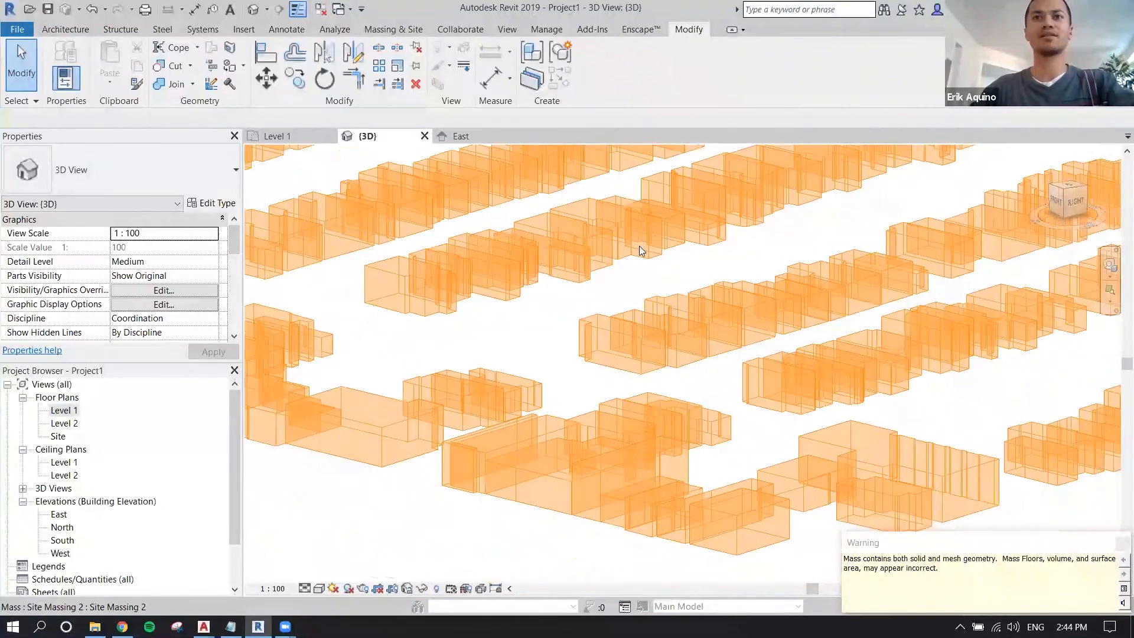
# - Examine how the finished Site Massing 2 mass selects across the building rows in the 3D view, and clear the selection
pyautogui.click(625, 231)
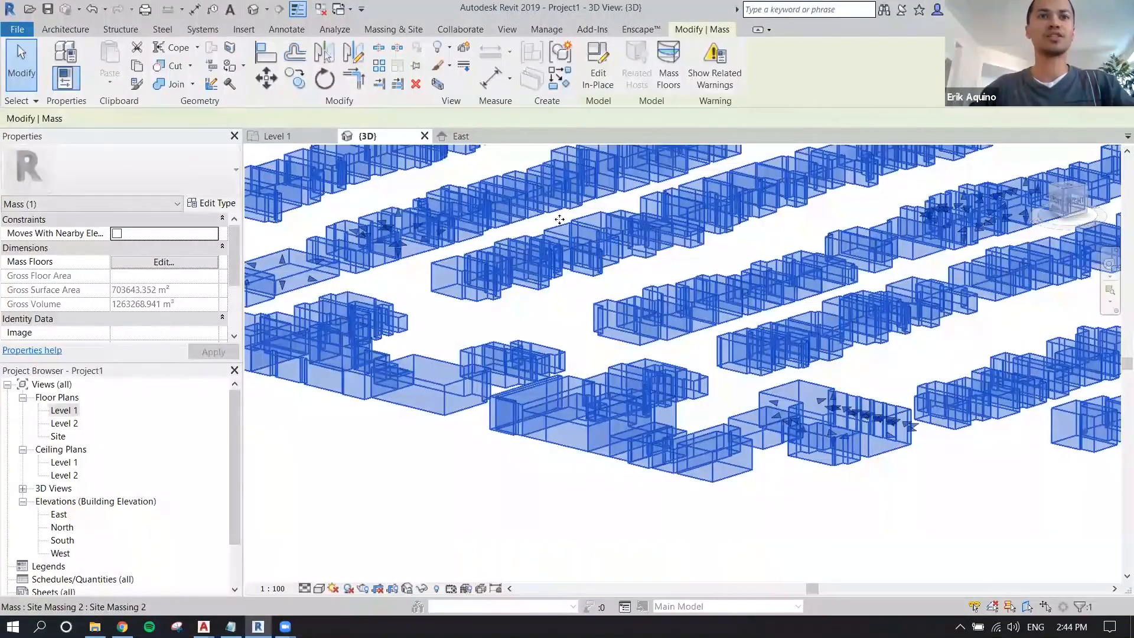
pyautogui.moveTo(530, 322); pyautogui.dragTo(761, 371, button='middle')
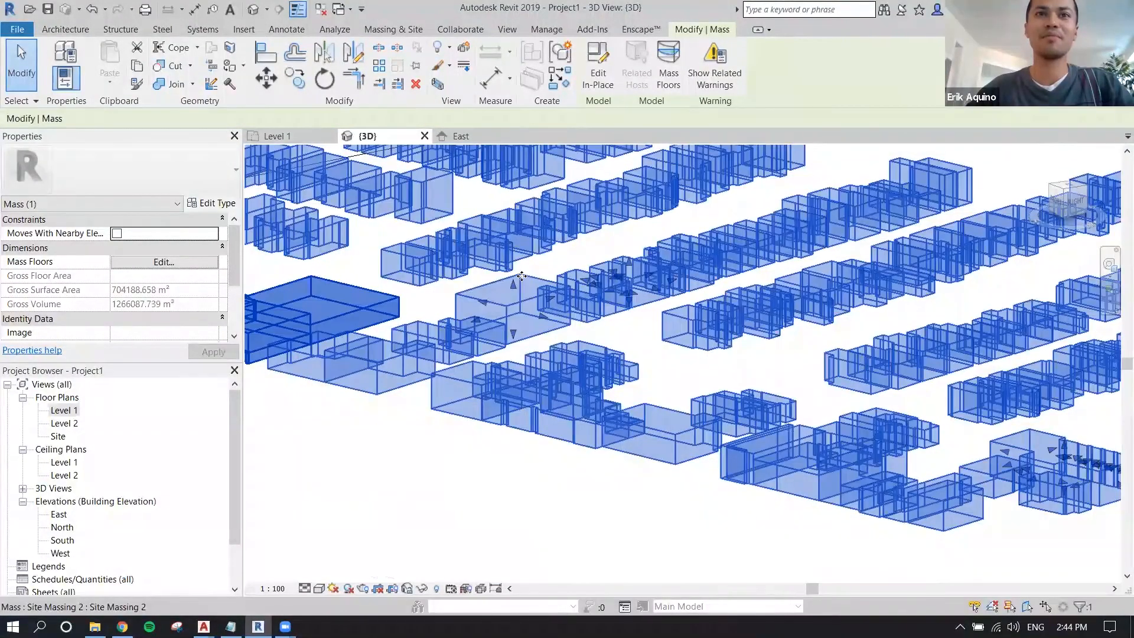
pyautogui.press('Escape')
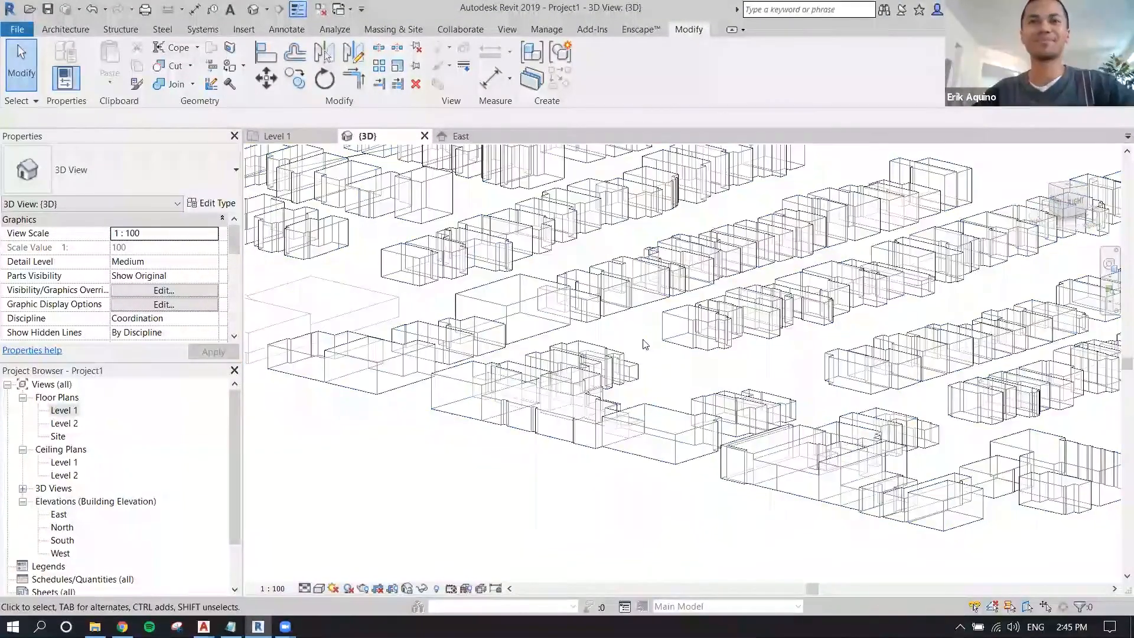
pyautogui.scroll(-2, 644, 345)
pyautogui.scroll(-6, 644, 345)
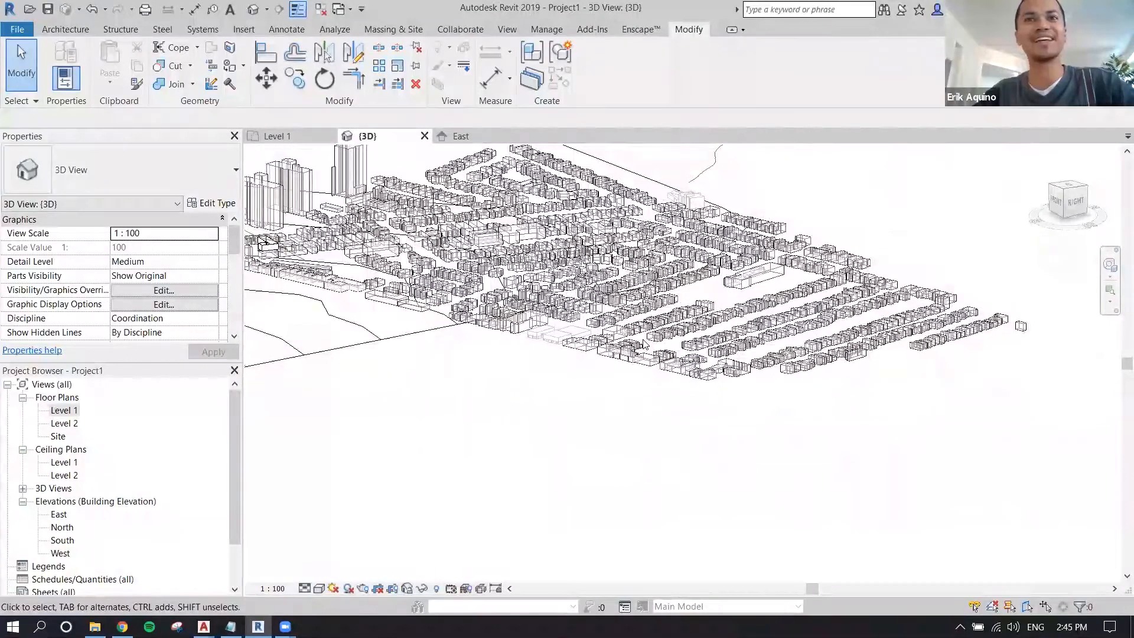
pyautogui.moveTo(647, 350); pyautogui.dragTo(640, 351, button='middle')
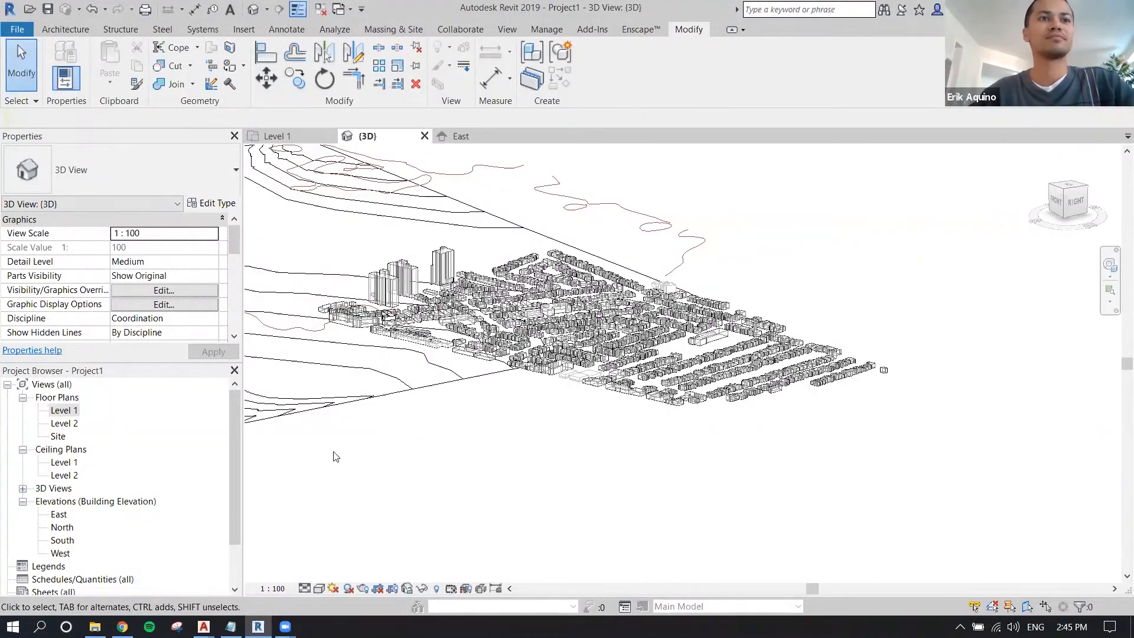
# - Inspect the Site Massing 2 mass in the Level 1 floor plan, and return to the 3D view
pyautogui.doubleClick(63, 411)
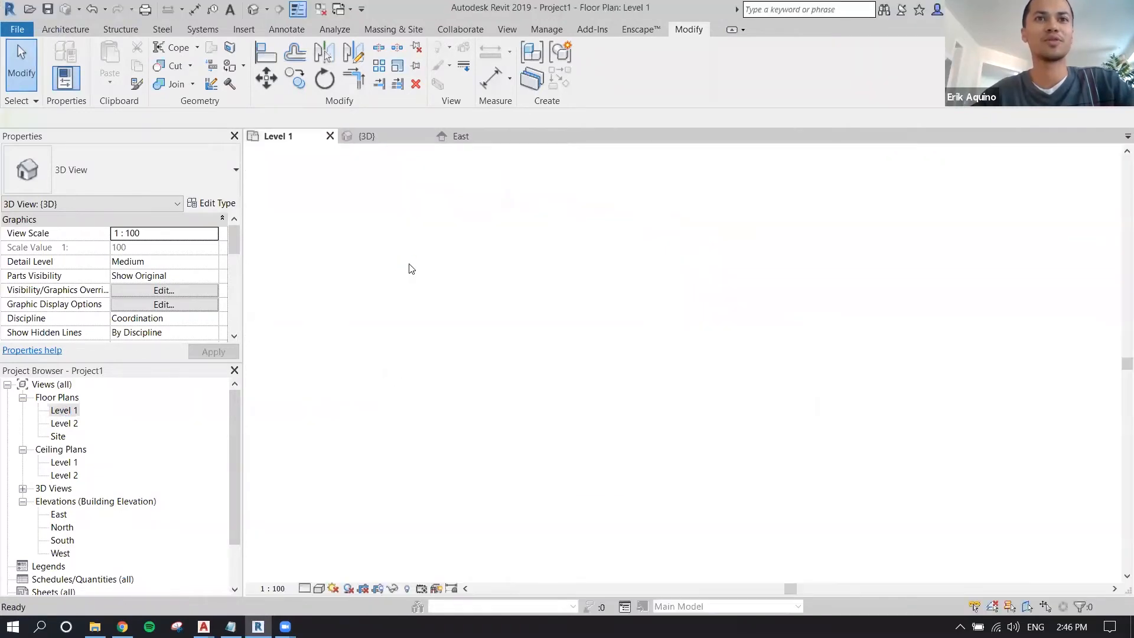
pyautogui.moveTo(495, 219); pyautogui.dragTo(362, 243, button='middle')
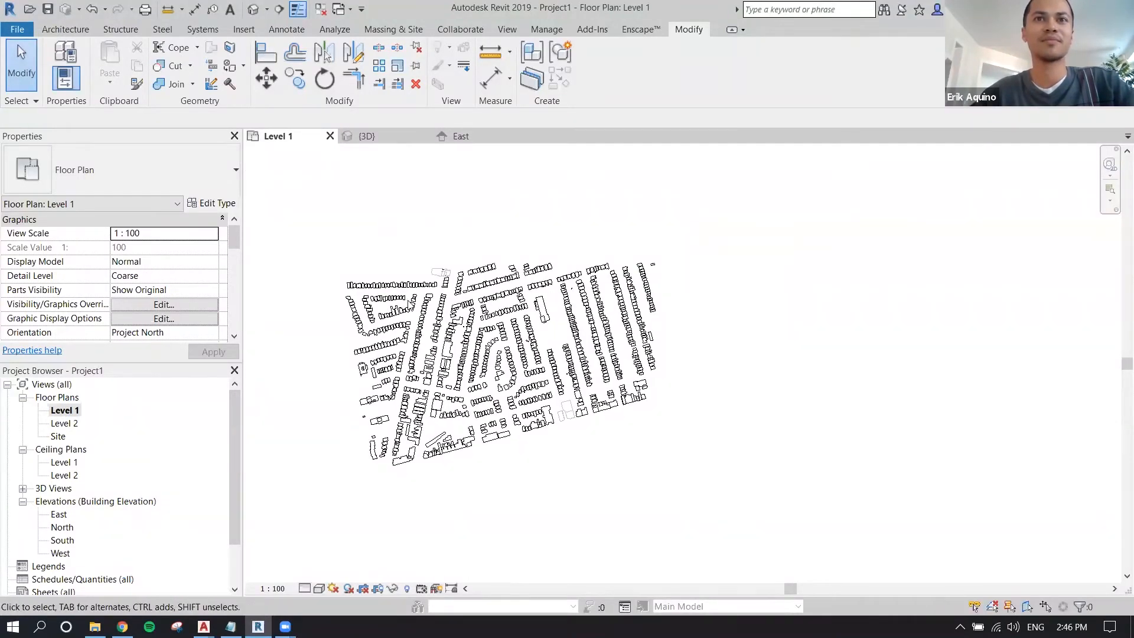
pyautogui.click(417, 276)
pyautogui.moveTo(417, 274); pyautogui.dragTo(452, 286, button='middle')
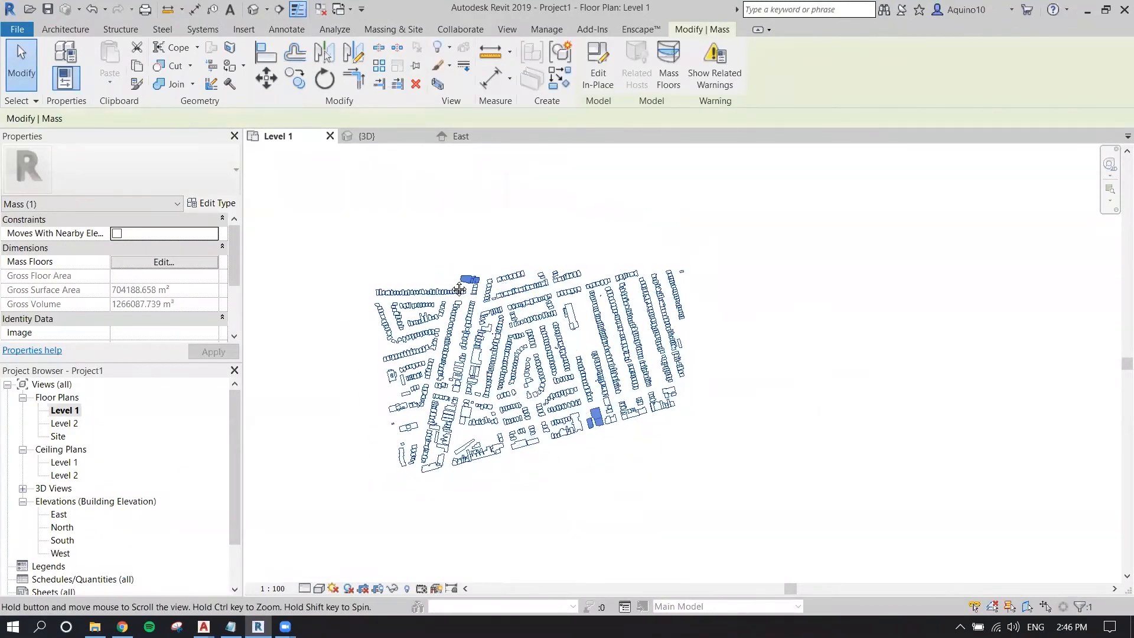
pyautogui.click(464, 246)
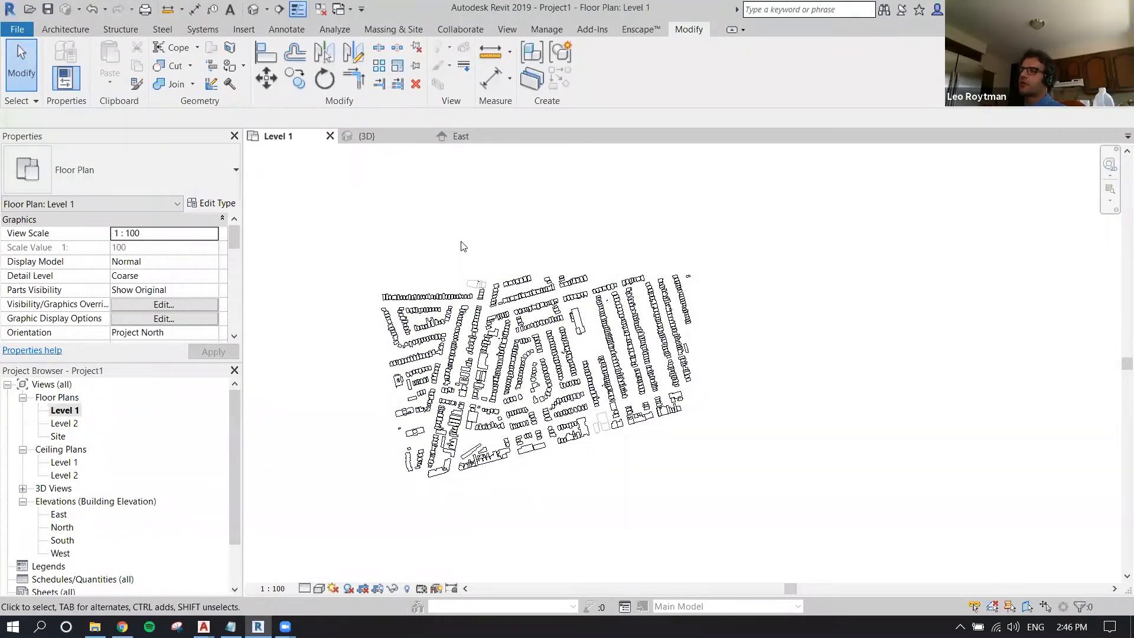
pyautogui.click(390, 136)
pyautogui.scroll(-3, 387, 394)
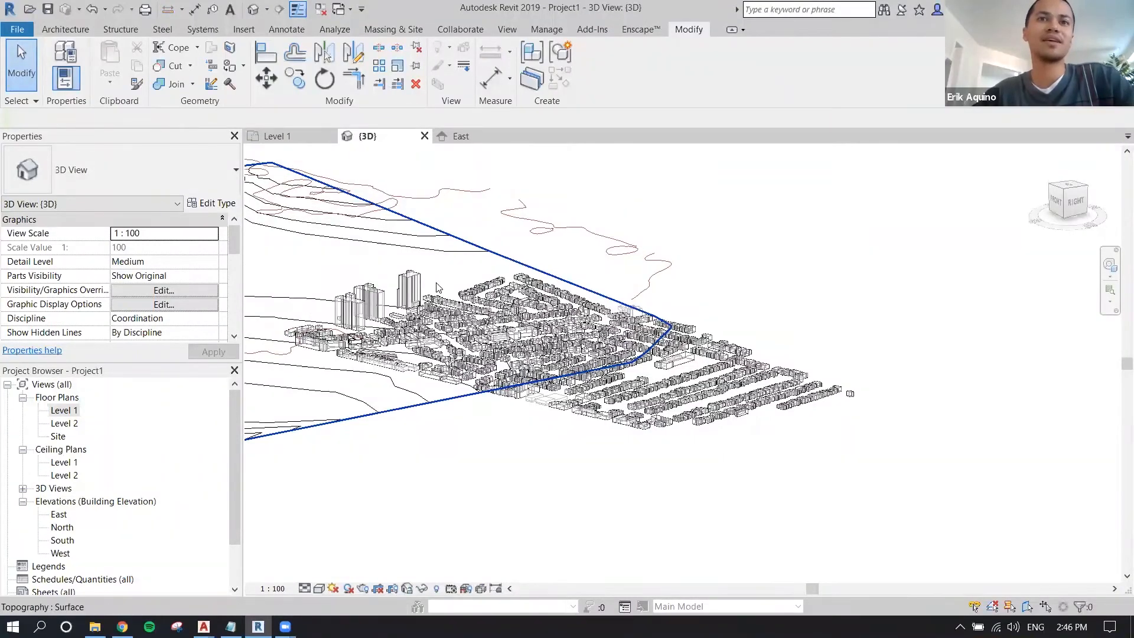
# - Review the CAD formats available for exporting the project without starting an export
pyautogui.click(17, 30)
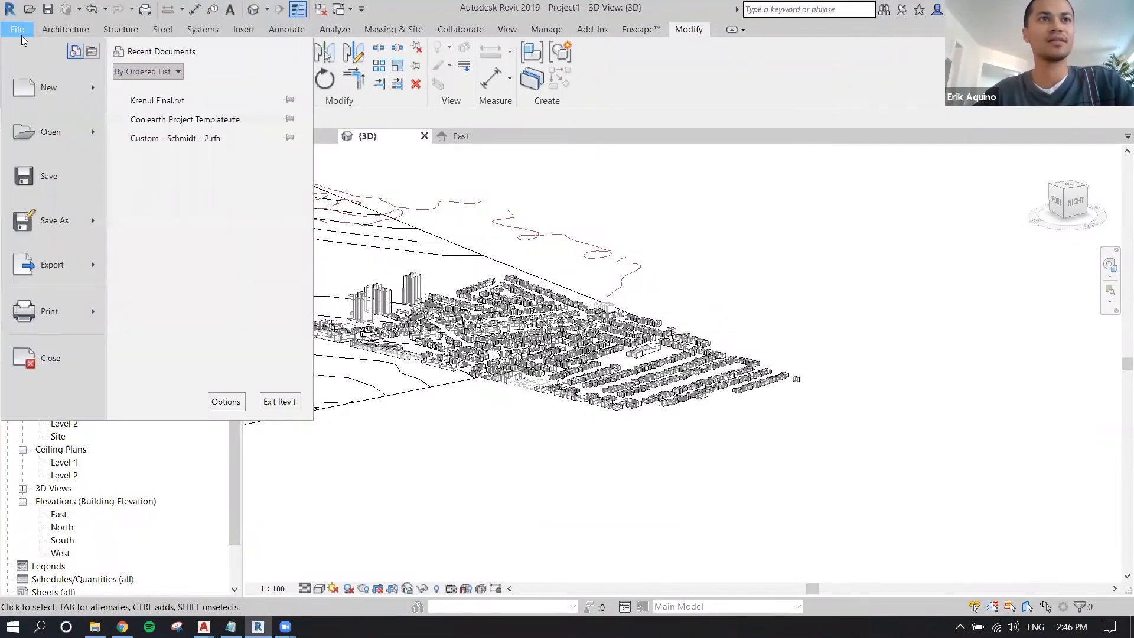
pyautogui.moveTo(52, 262)
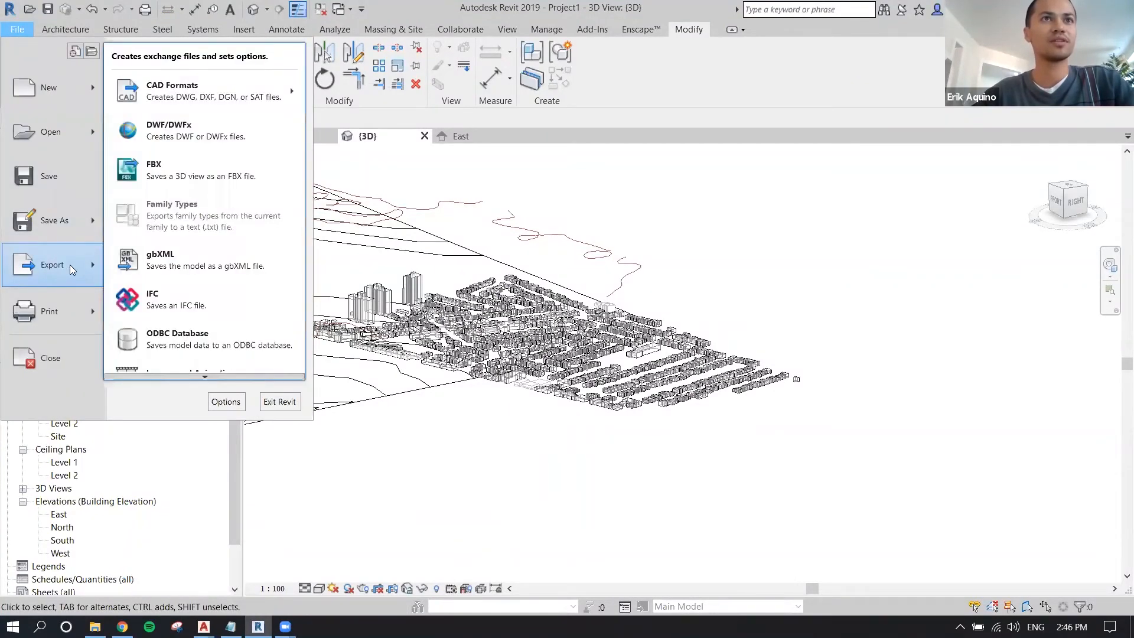
pyautogui.moveTo(300, 81)
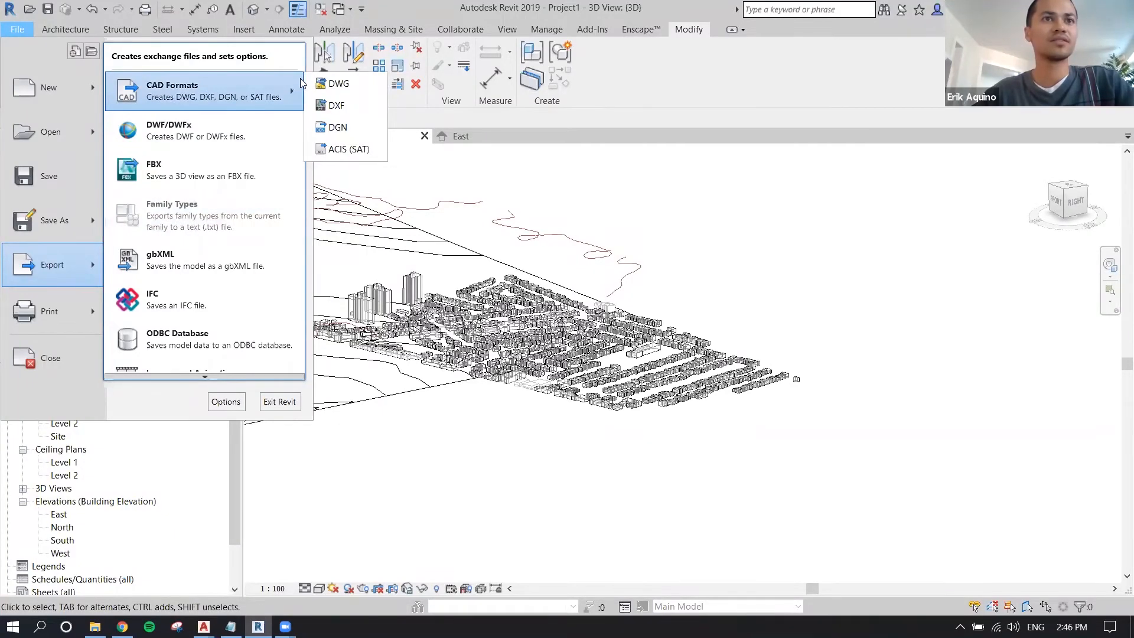
pyautogui.click(620, 221)
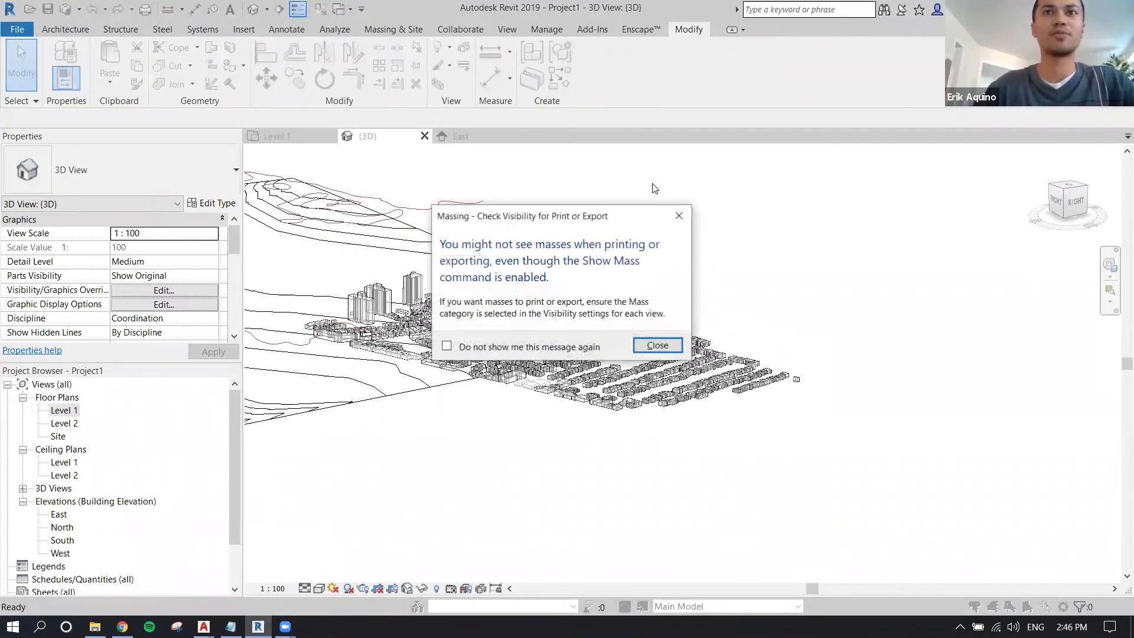
# - Dismiss the massing visibility notice and choose Adobe PDF as the printer for the 3D view
pyautogui.click(677, 341)
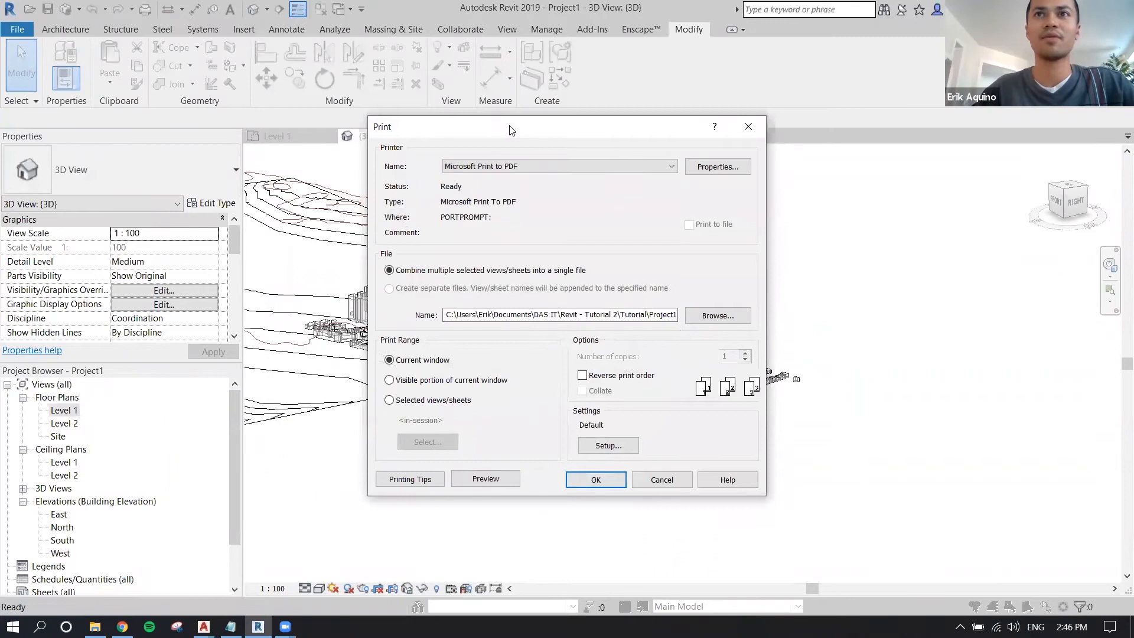
pyautogui.moveTo(512, 130); pyautogui.dragTo(103, 87)
pyautogui.click(100, 125)
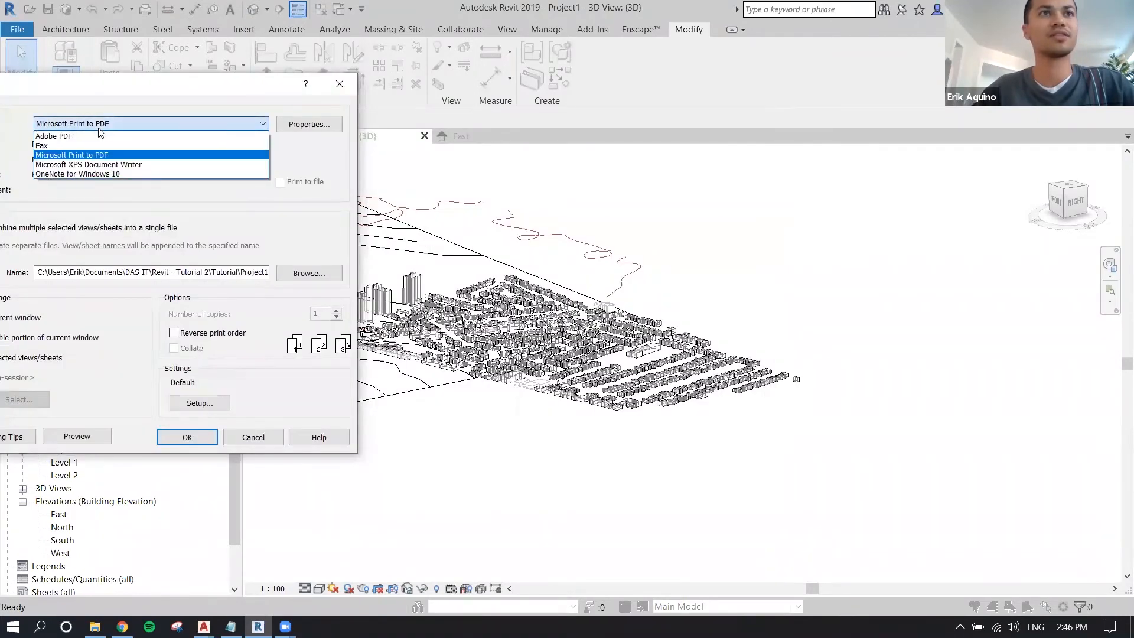
pyautogui.click(96, 136)
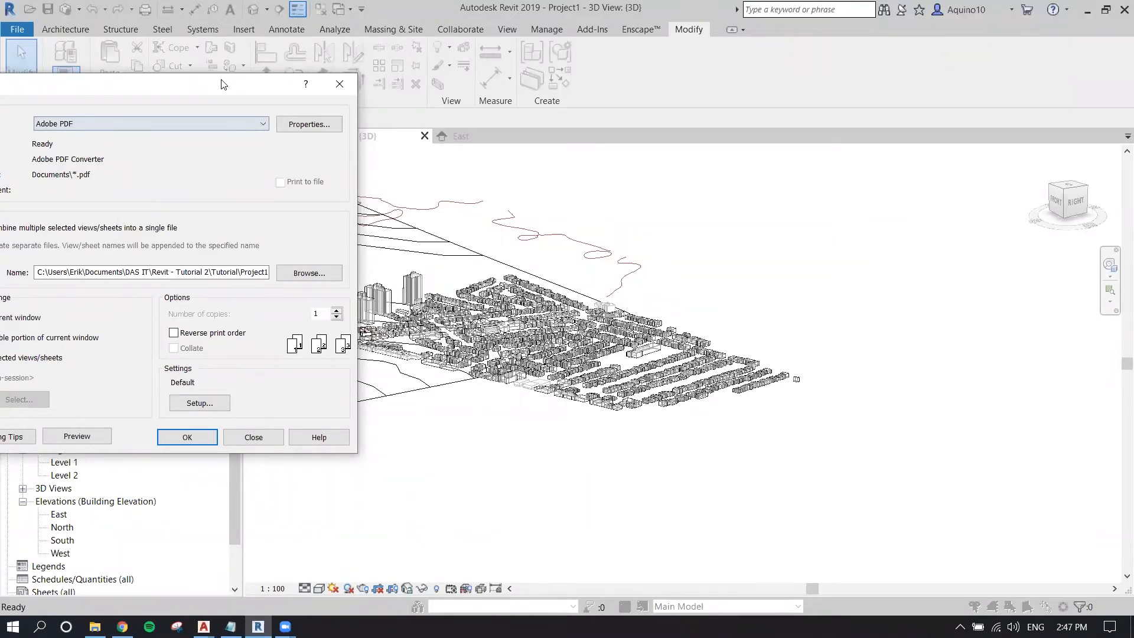
pyautogui.moveTo(223, 84); pyautogui.dragTo(219, 61)
# - Try raster processing for hidden line views in the print setup, restore Vector Processing and accept the setup
pyautogui.click(270, 378)
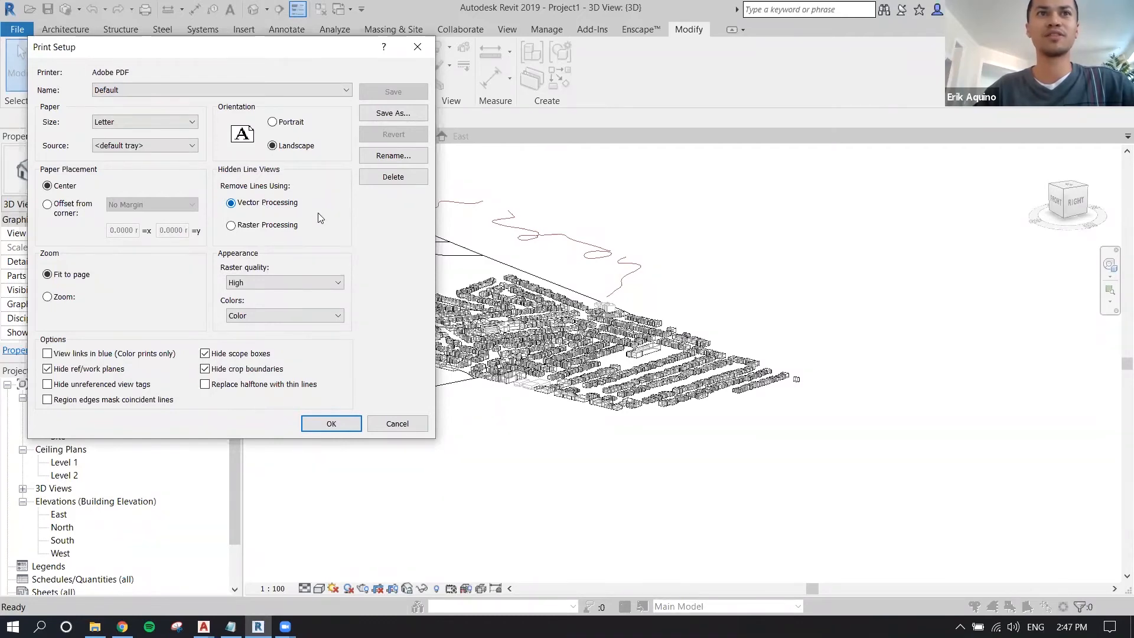
pyautogui.click(290, 225)
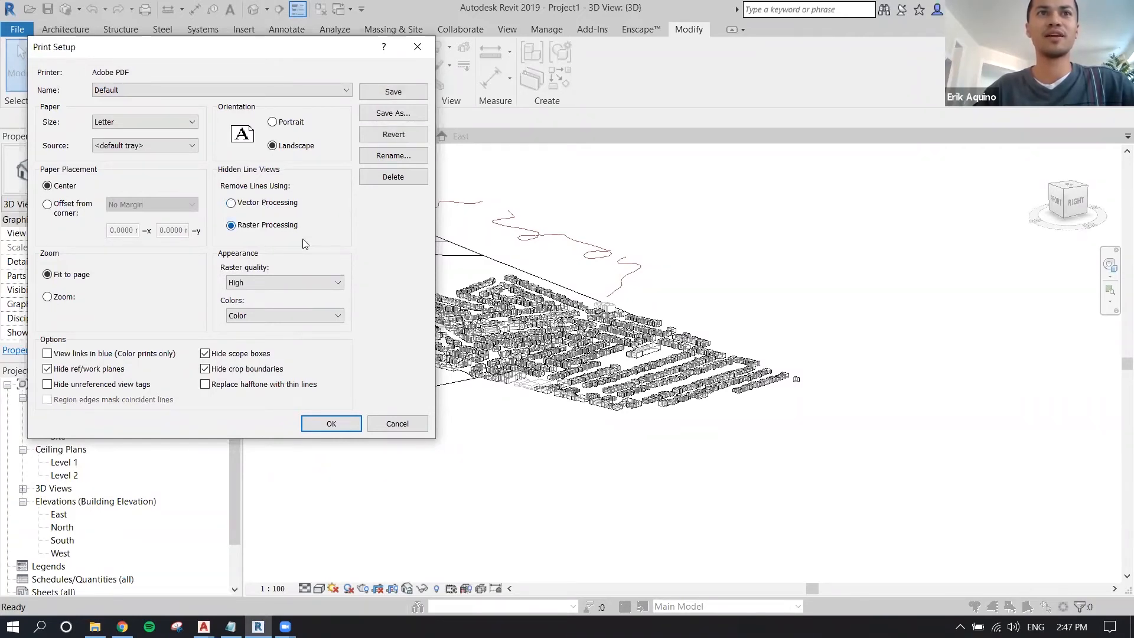
pyautogui.click(260, 202)
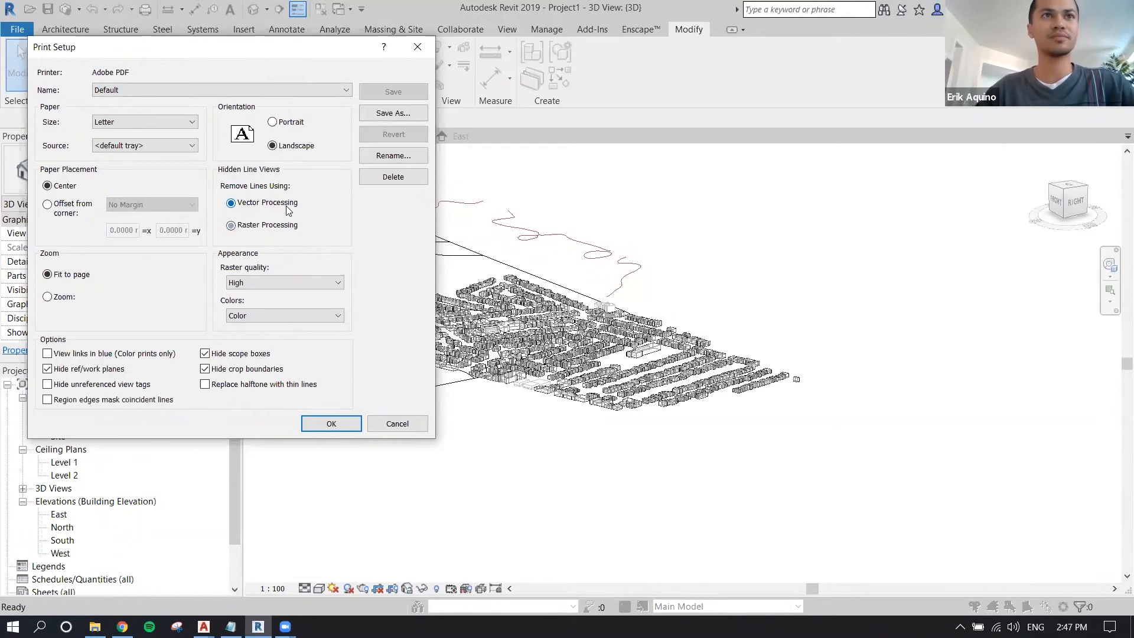
pyautogui.click(332, 424)
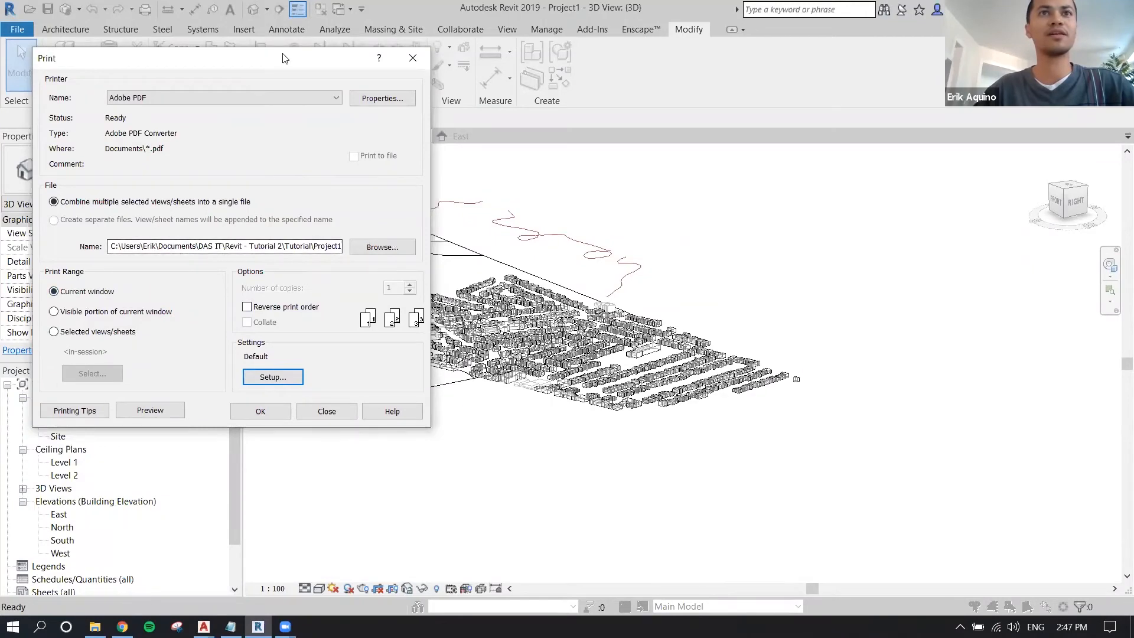
# - Set the print range to the visible portion of the current window, after trying selected views/sheets
pyautogui.moveTo(284, 59); pyautogui.dragTo(41, 54)
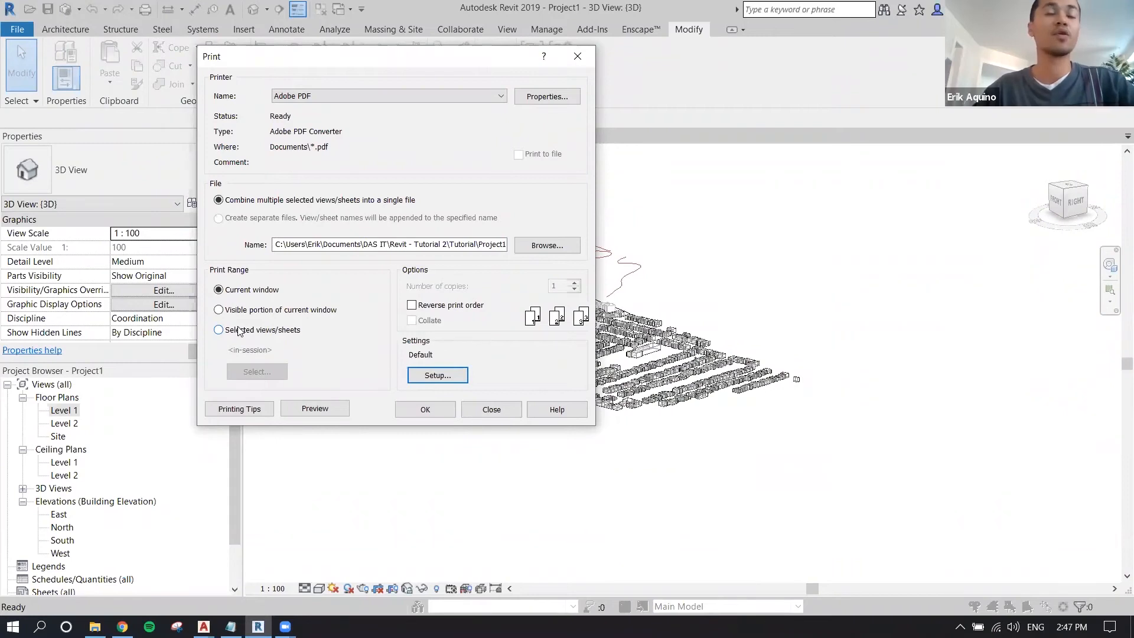
pyautogui.click(238, 330)
pyautogui.click(249, 311)
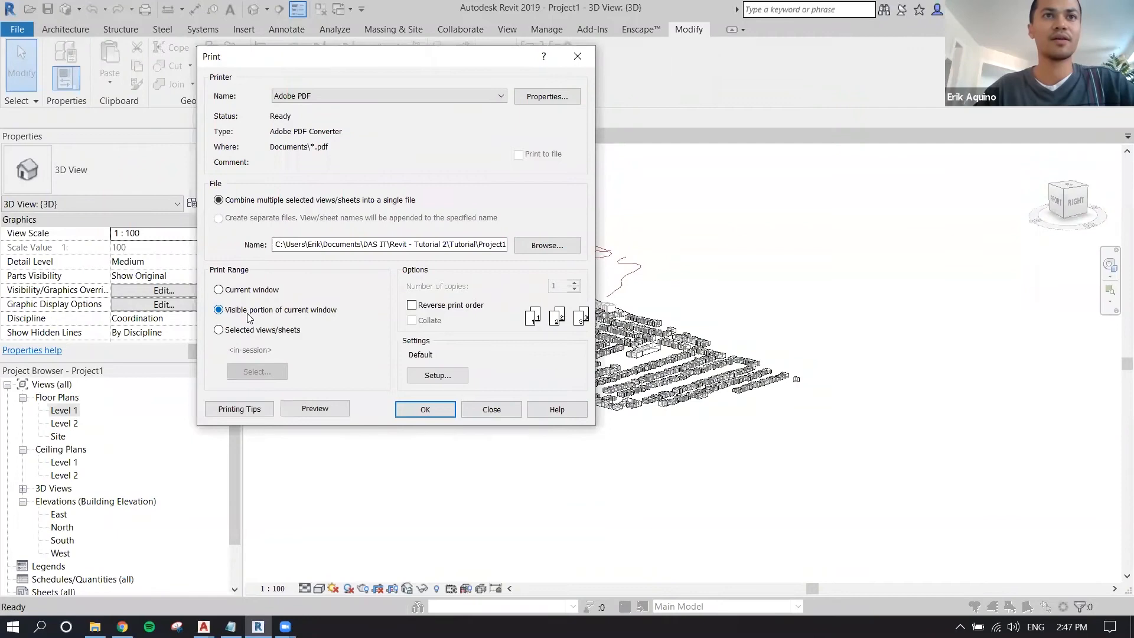
pyautogui.moveTo(413, 60); pyautogui.dragTo(236, 47)
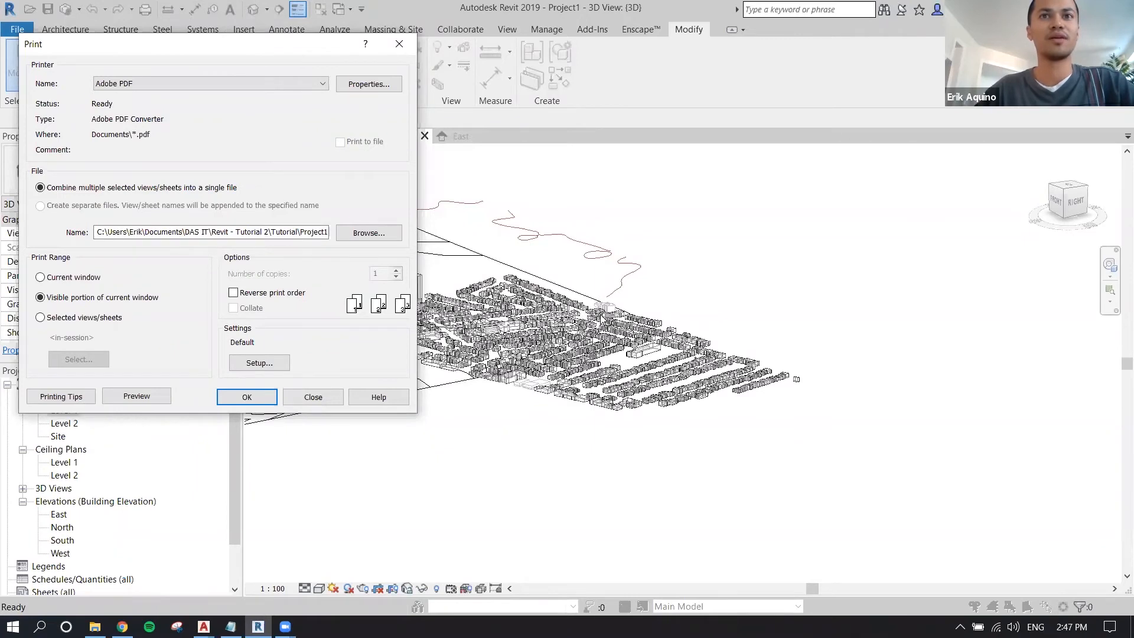
# - Close the print settings, reopen them through the application's print command, and close them again without printing
pyautogui.click(324, 395)
pyautogui.click(20, 36)
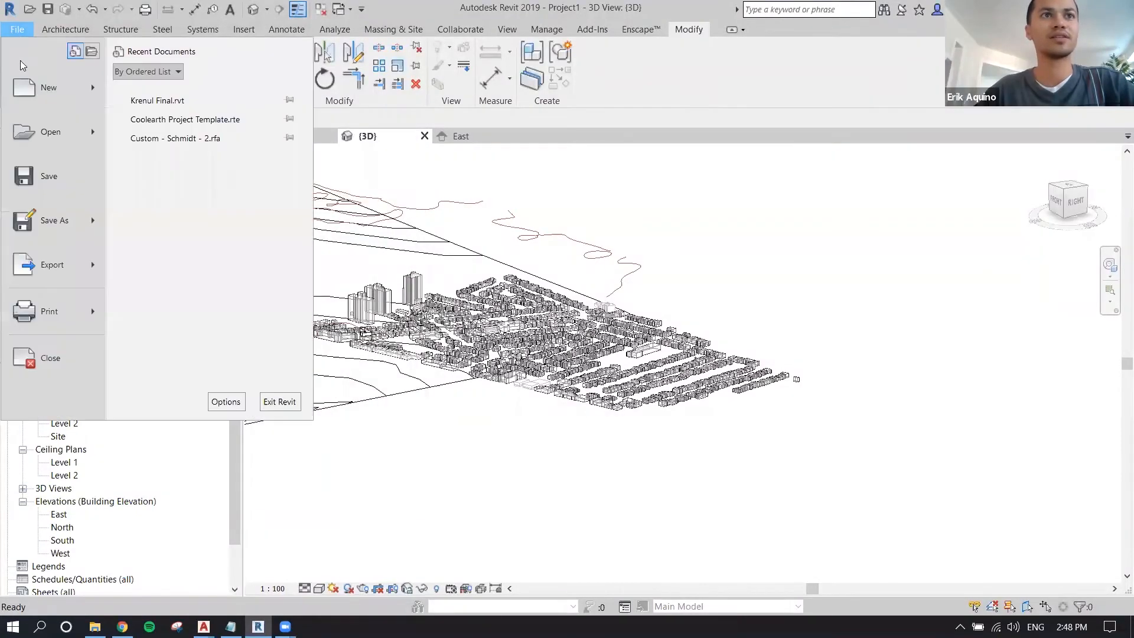
pyautogui.moveTo(67, 311)
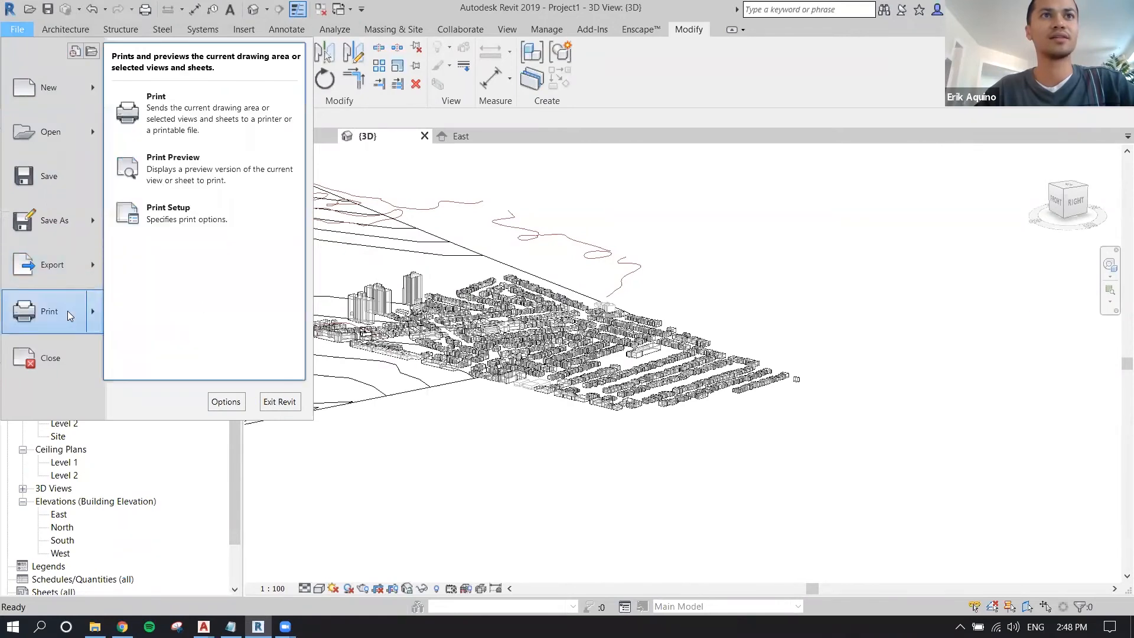
pyautogui.click(230, 103)
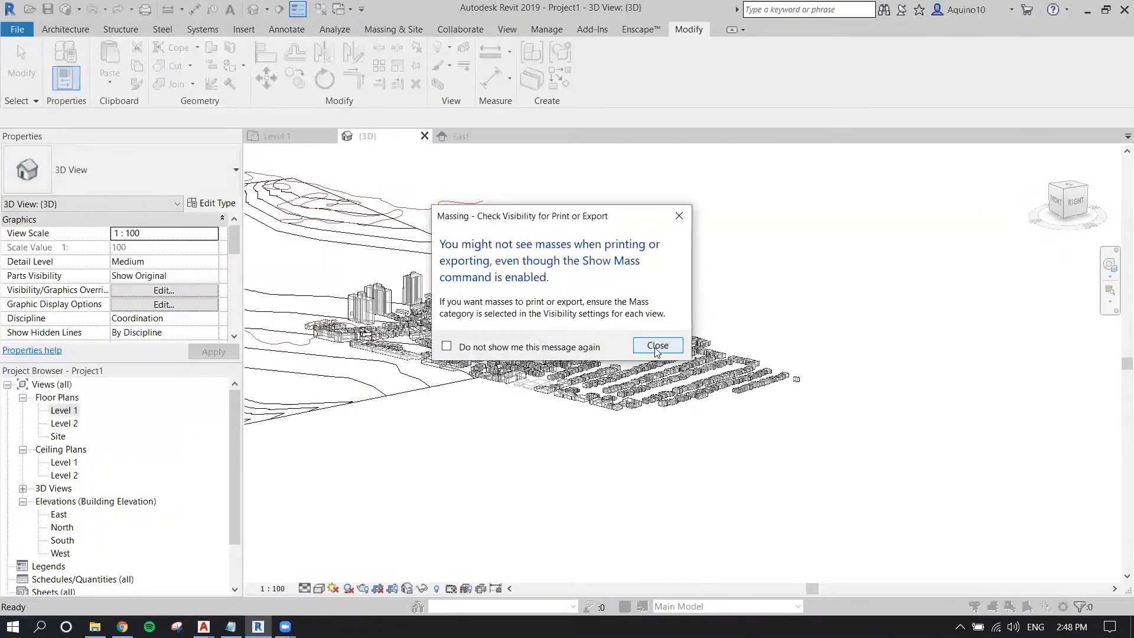
pyautogui.click(656, 347)
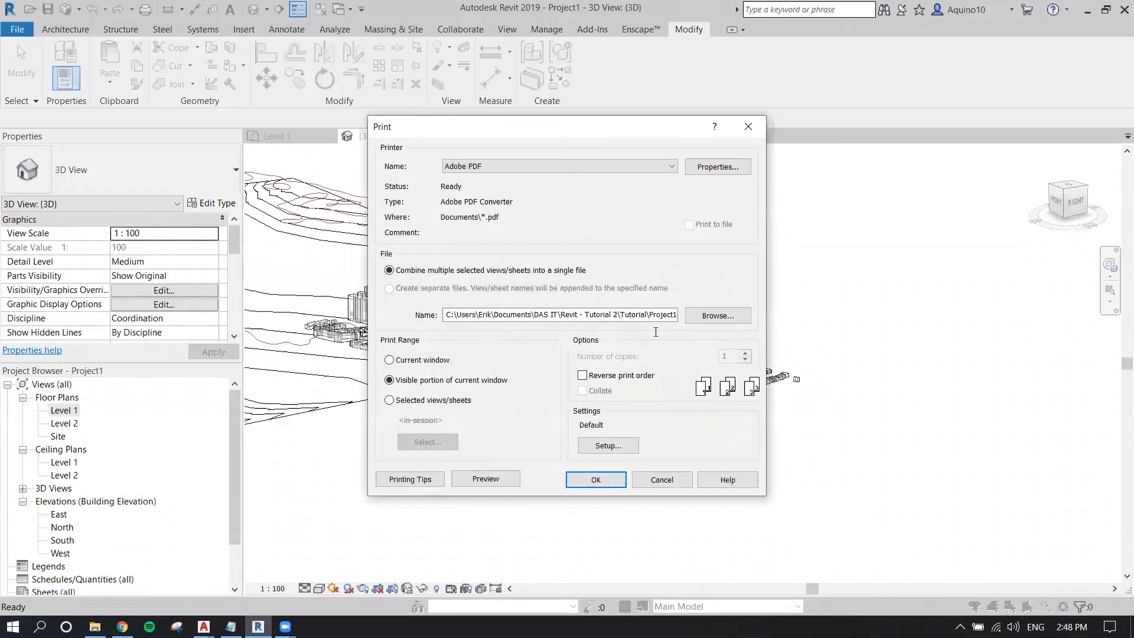
pyautogui.click(748, 127)
# - Set the 3D view's visual style to Shaded after trying Wireframe, declining the save reminder
pyautogui.click(503, 264)
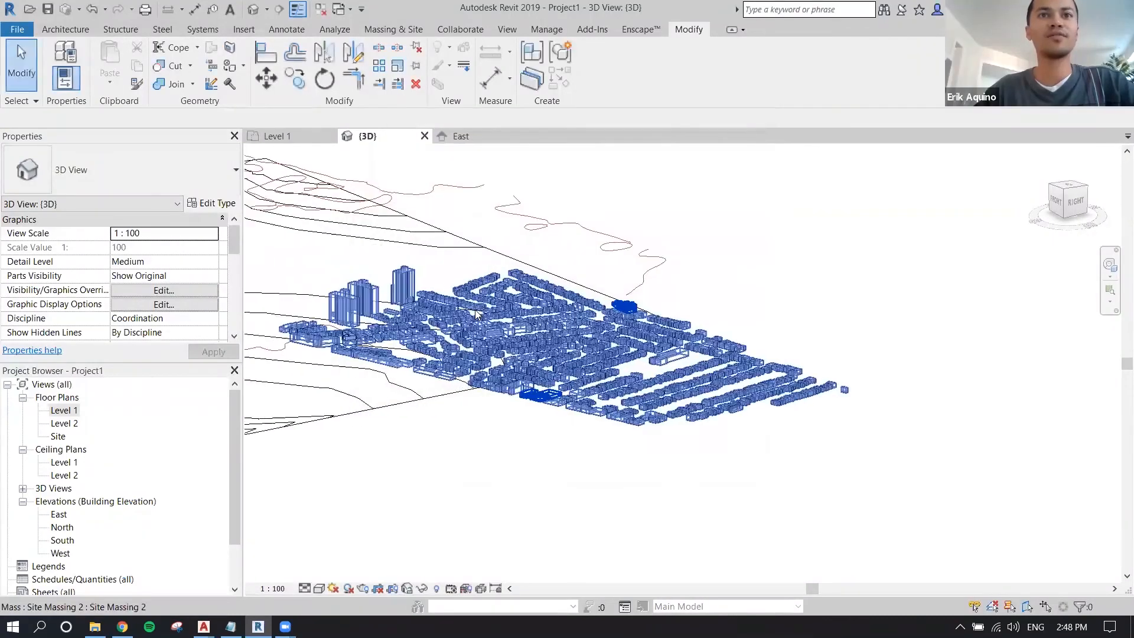
pyautogui.scroll(2, 591, 278)
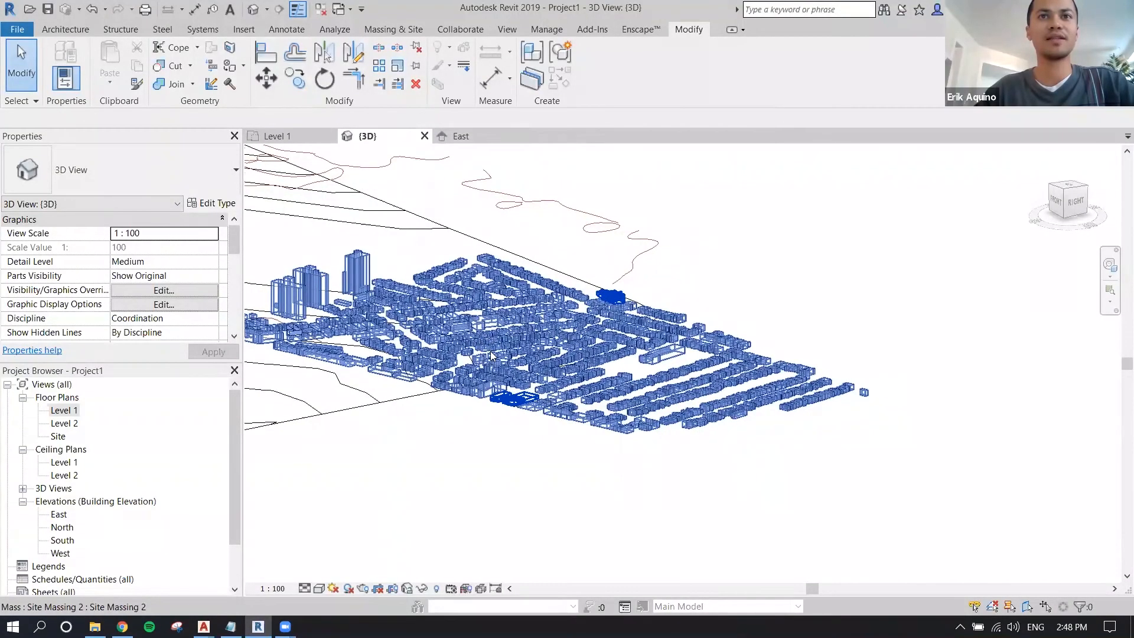
pyautogui.press('Escape')
pyautogui.click(322, 590)
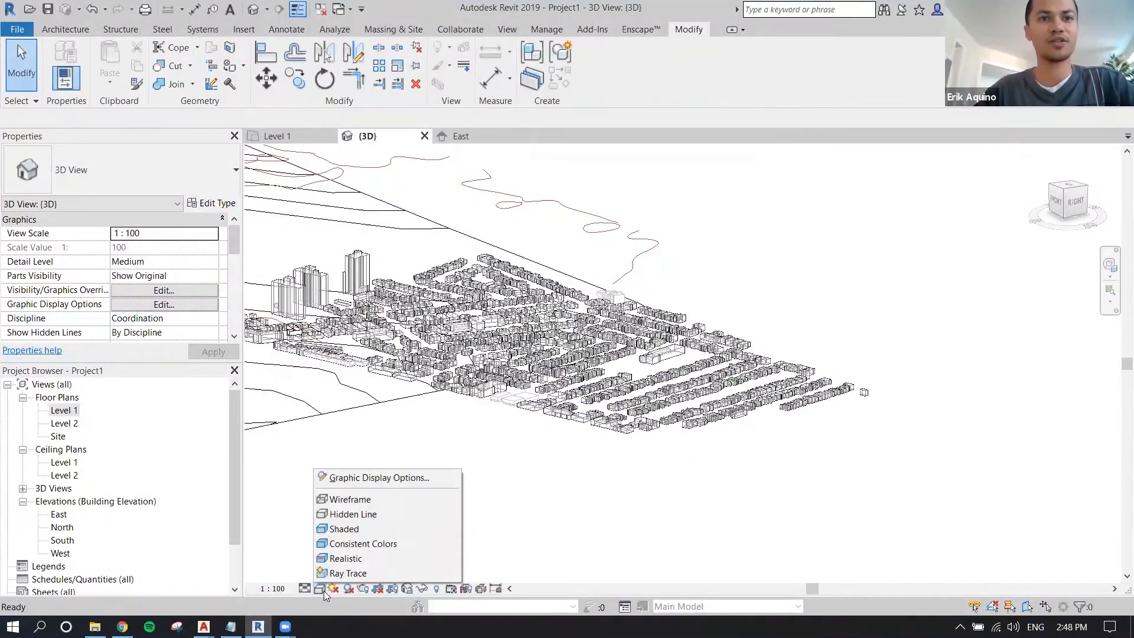
pyautogui.click(350, 500)
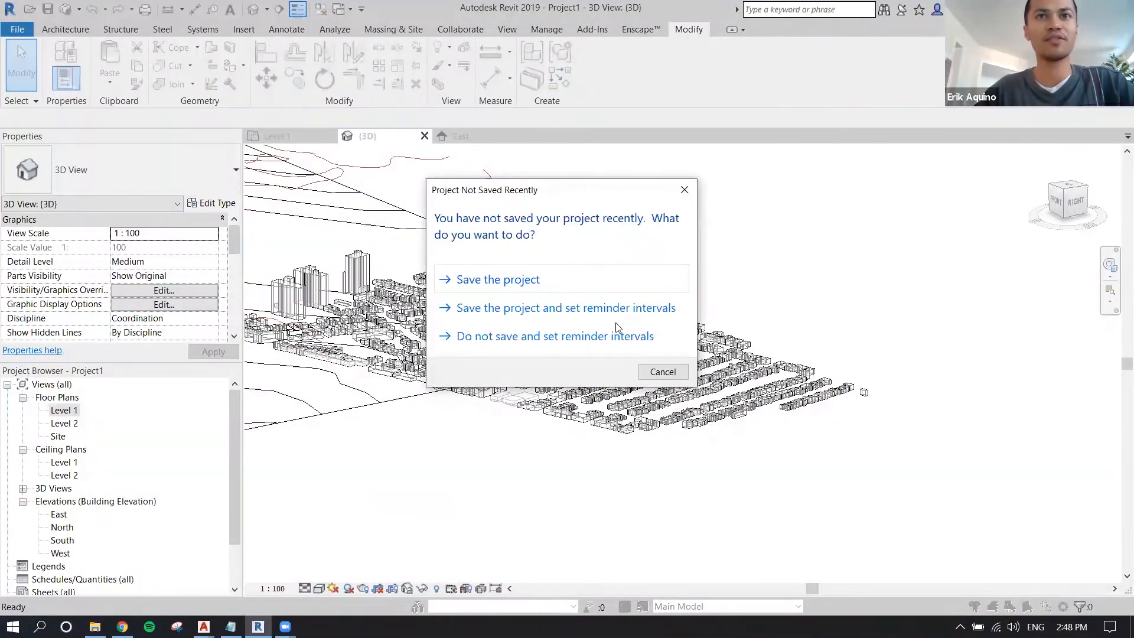
pyautogui.click(653, 373)
pyautogui.click(324, 589)
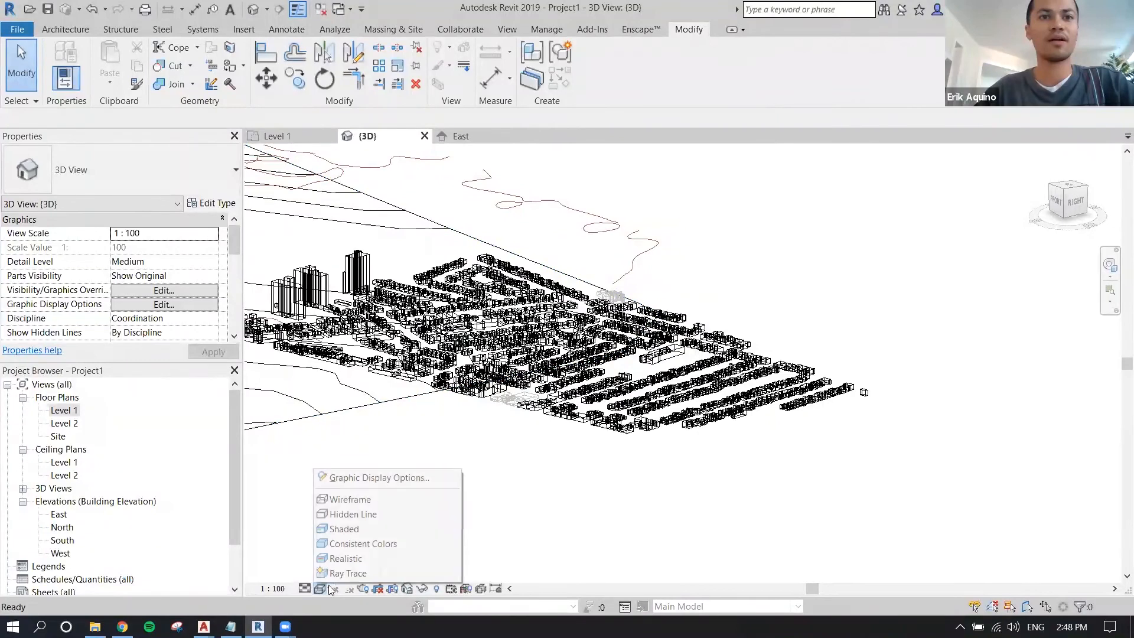
pyautogui.click(344, 529)
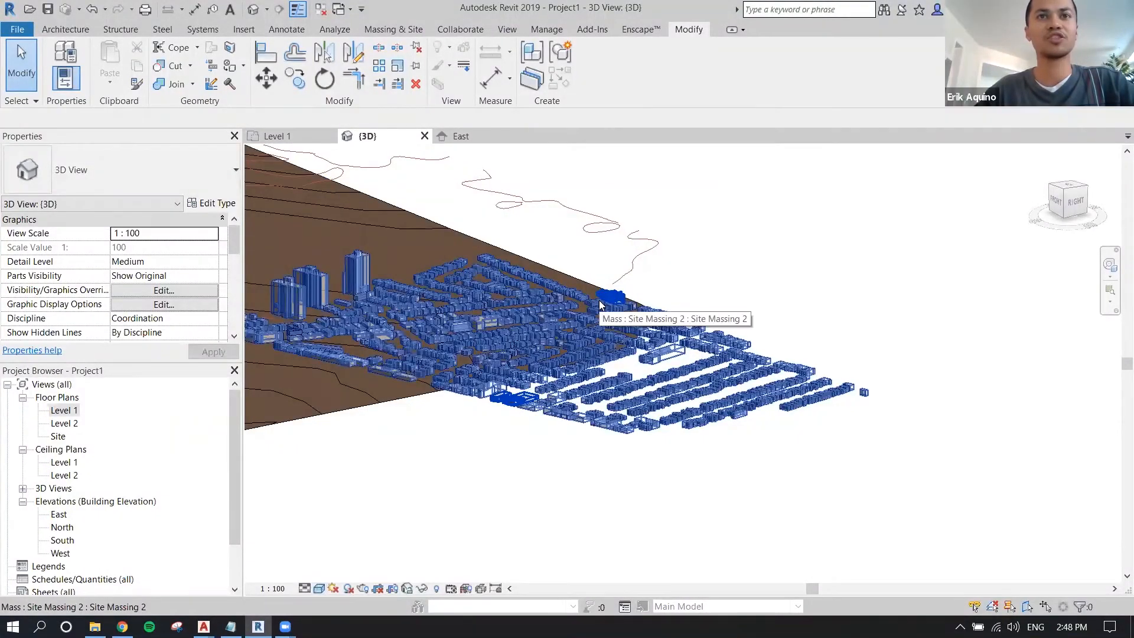
# - Review the Adobe PDF print settings for the shaded 3D view and cancel without printing
pyautogui.scroll(-2, 549, 320)
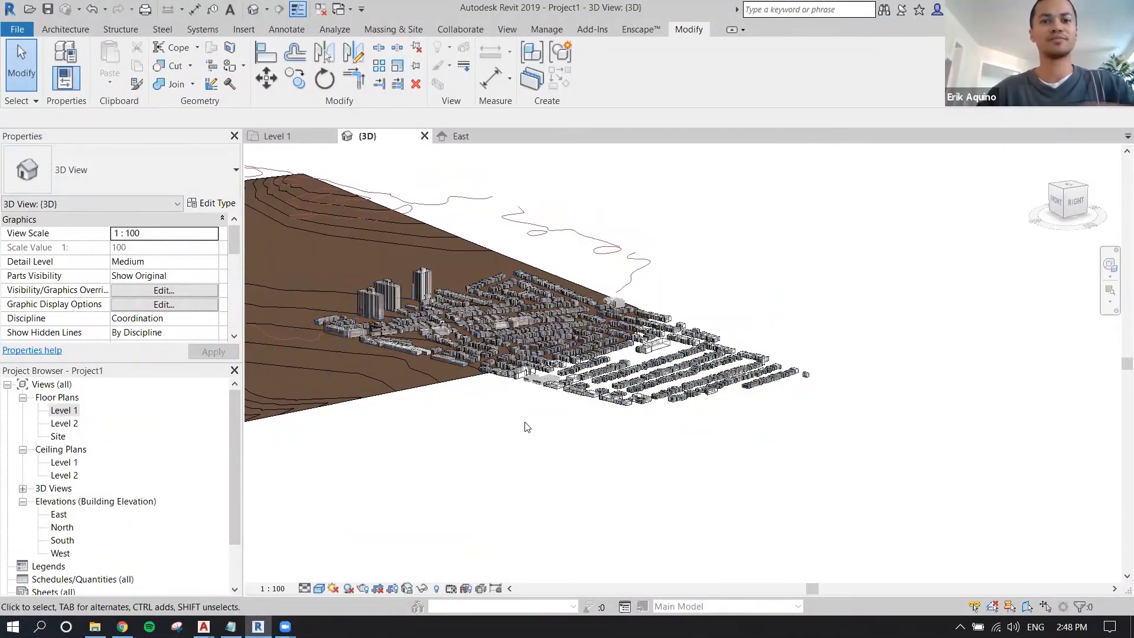
pyautogui.hotkey('ctrl', 'p')
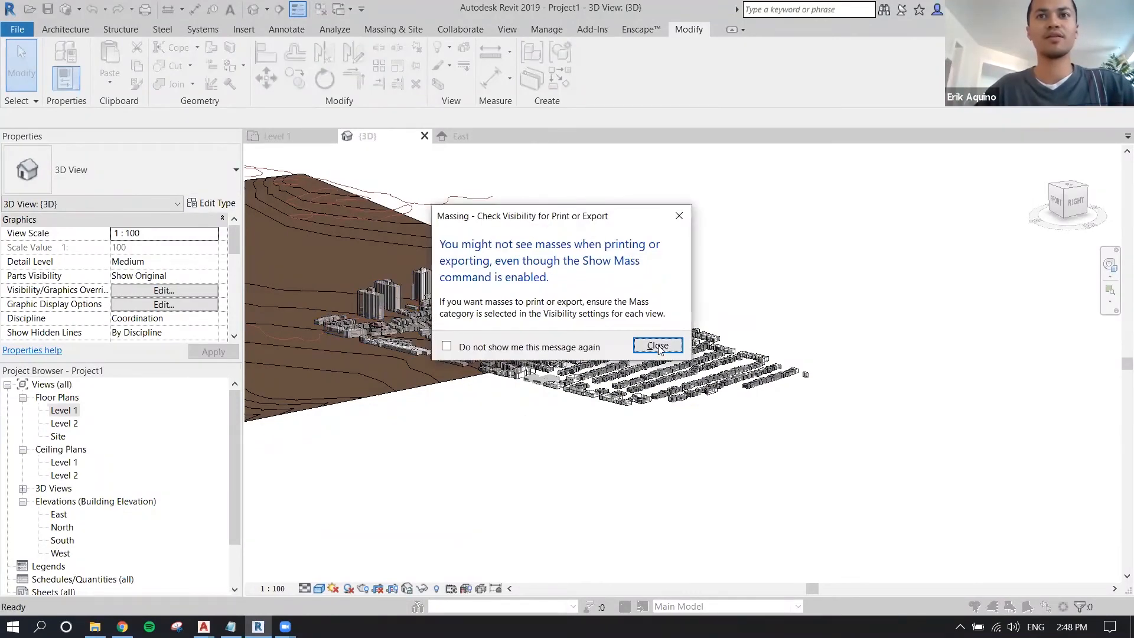
pyautogui.click(657, 346)
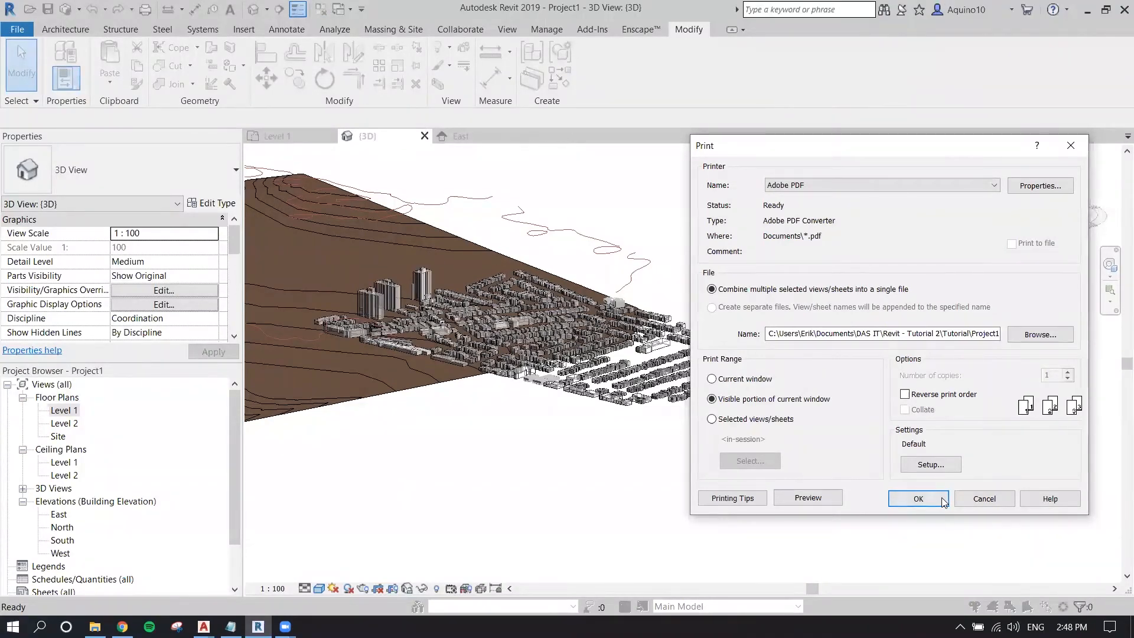
pyautogui.click(969, 500)
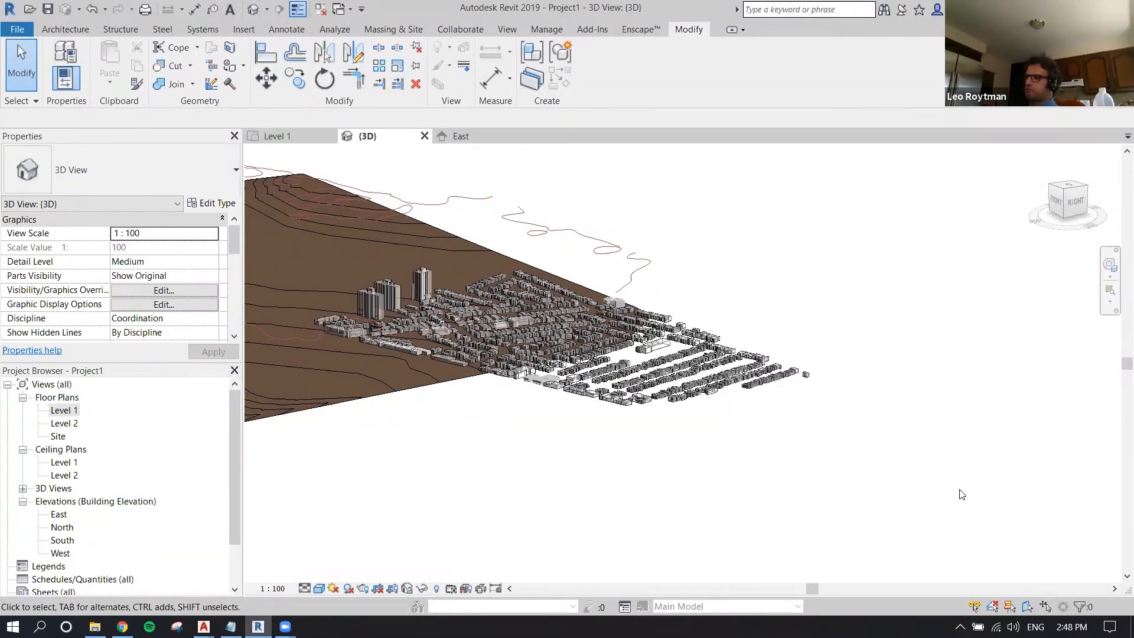
# - Create a new sheet using the A1 metric titleblock
pyautogui.moveTo(234, 409); pyautogui.dragTo(231, 455)
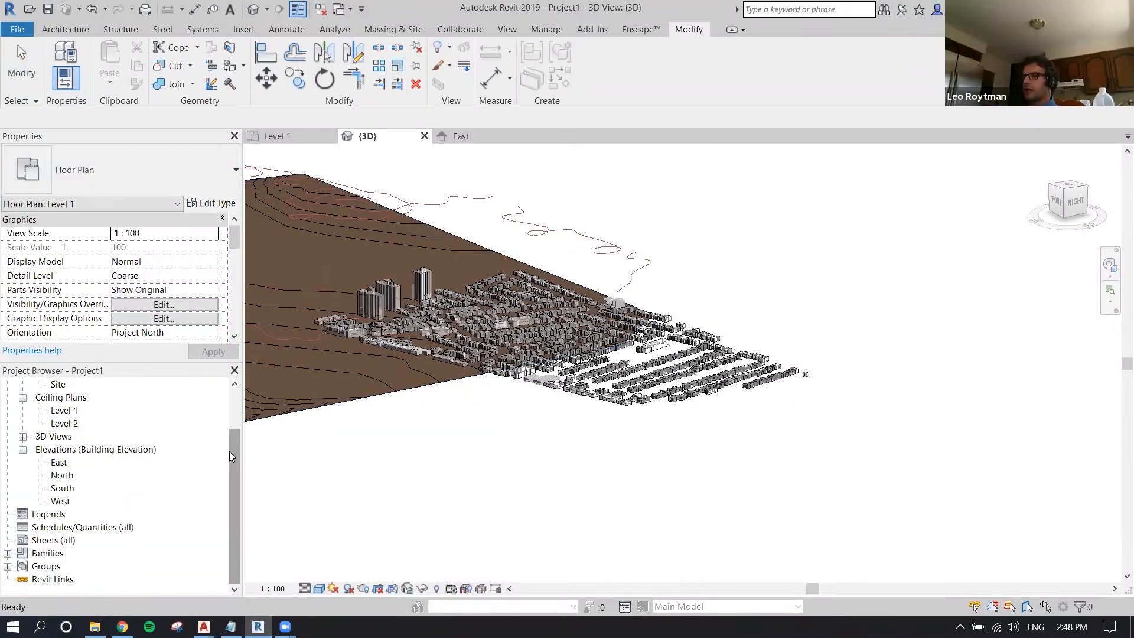
pyautogui.click(58, 542)
pyautogui.rightClick(59, 542)
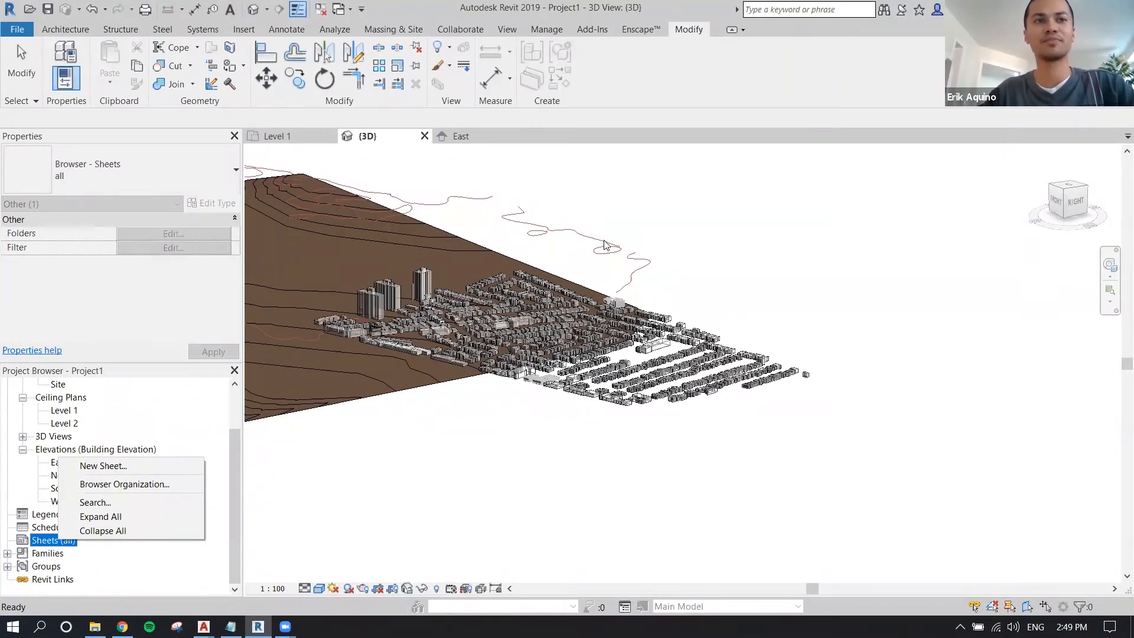
pyautogui.click(103, 466)
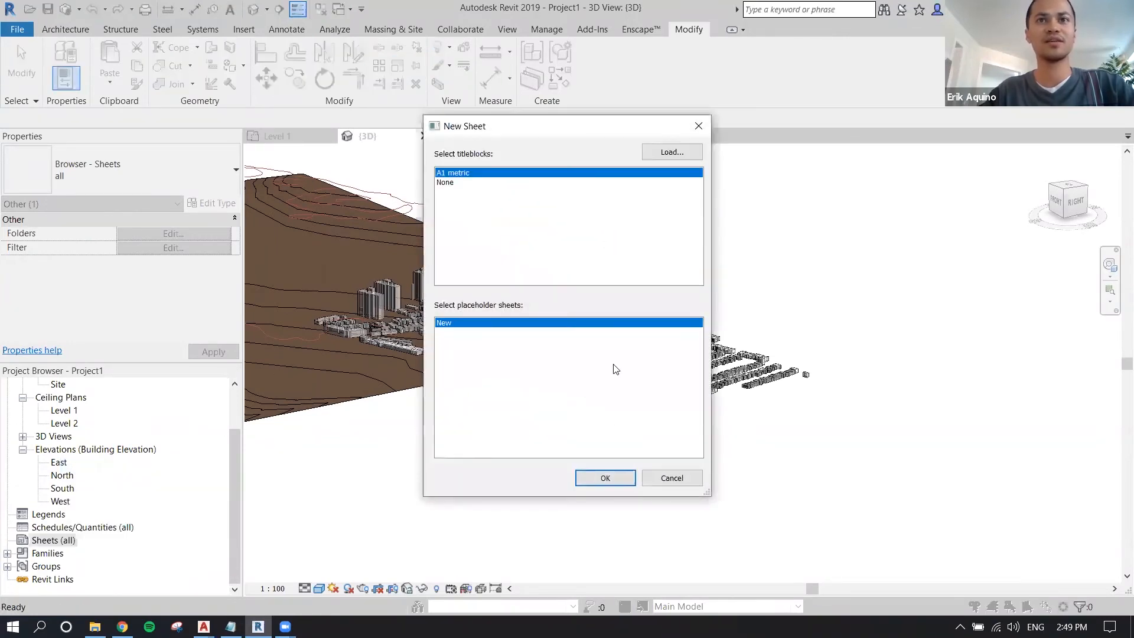
pyautogui.click(603, 476)
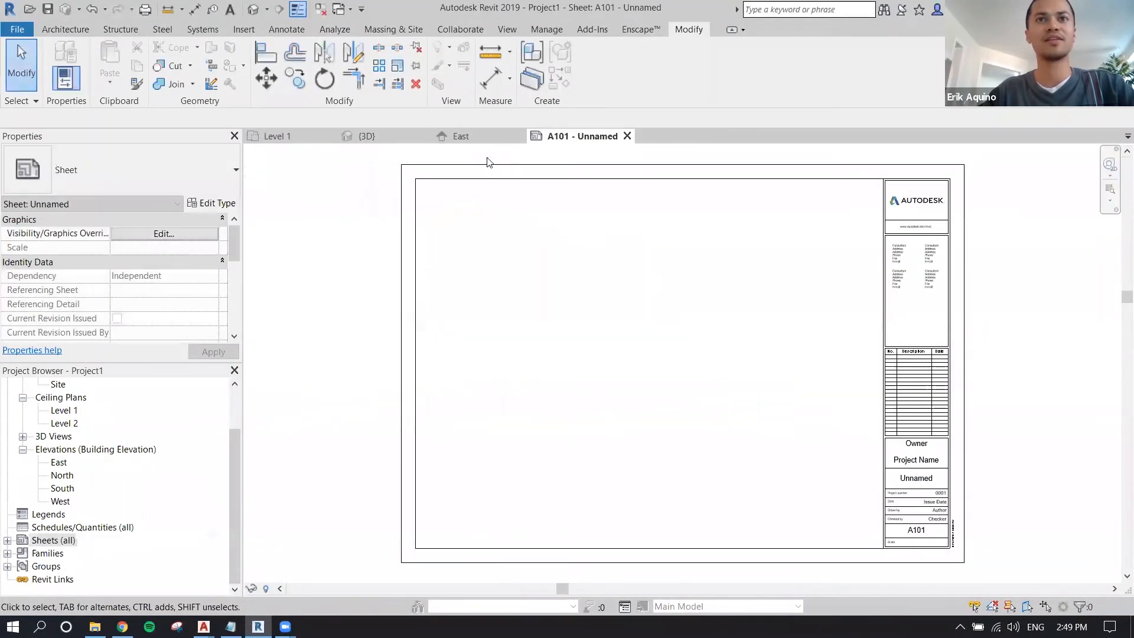
# - Place the {3D} view on the A101 sheet as a viewport
pyautogui.moveTo(232, 455); pyautogui.dragTo(236, 403)
pyautogui.click(23, 489)
pyautogui.moveTo(59, 501); pyautogui.dragTo(529, 388)
pyautogui.click(550, 383)
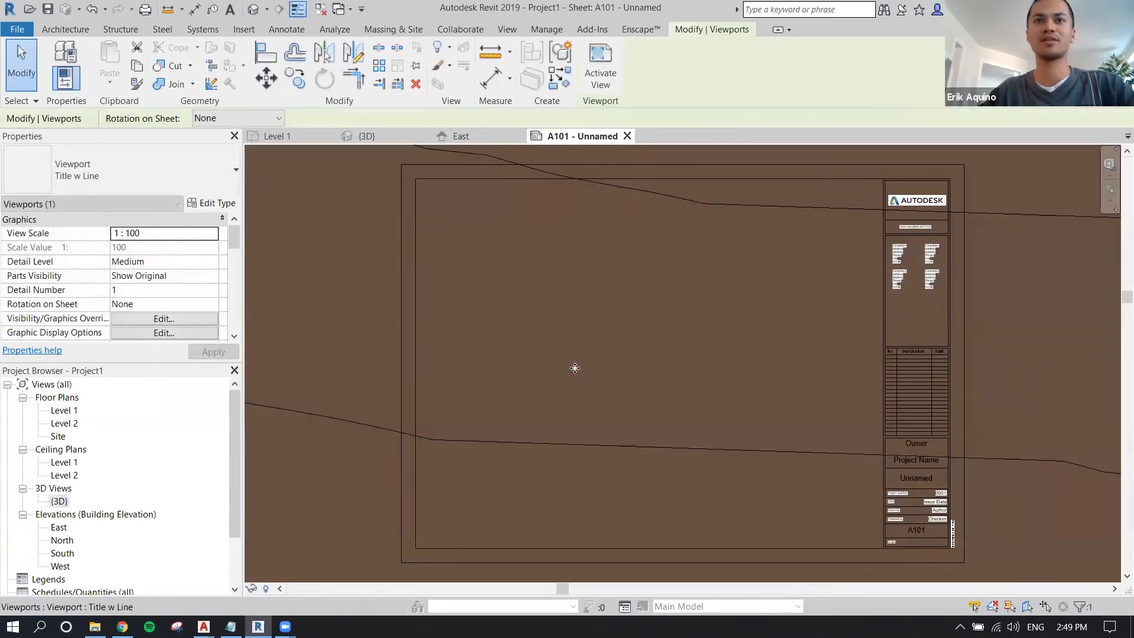
pyautogui.scroll(-4, 576, 372)
pyautogui.scroll(-5, 575, 368)
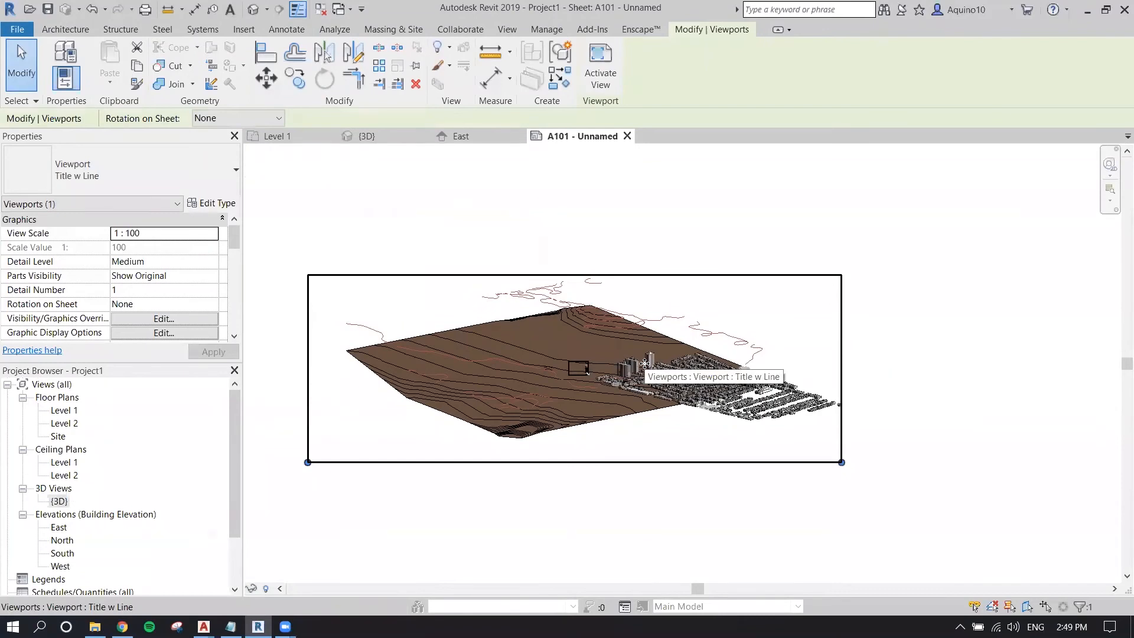
# - Activate the placed 3D viewport, set its view scale to 1 : 1000 and deactivate it
pyautogui.doubleClick(647, 363)
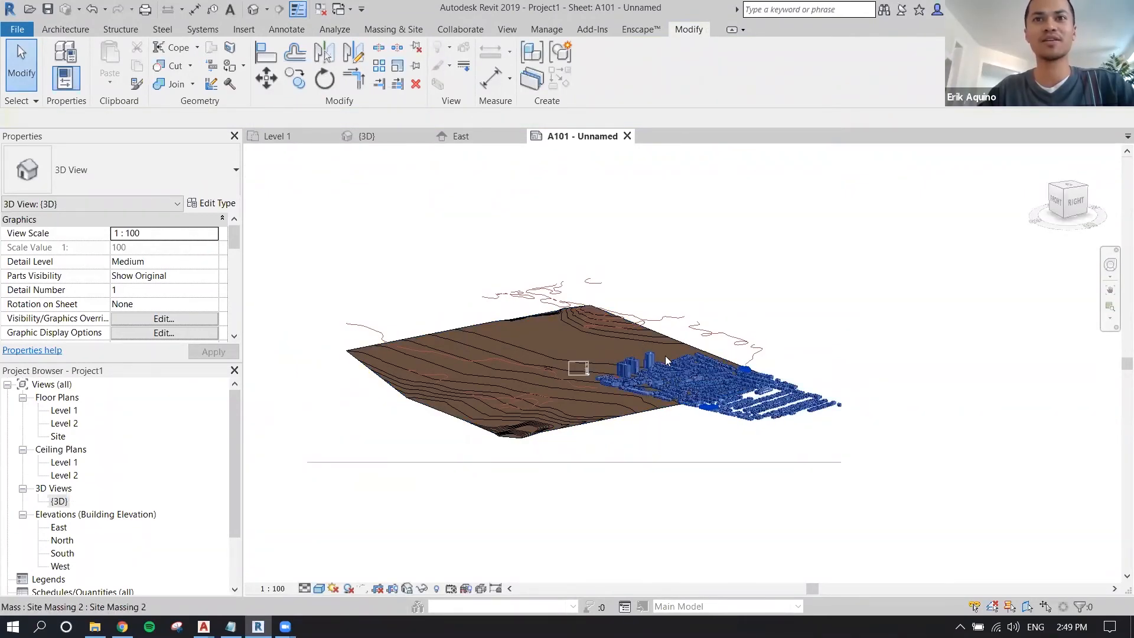
pyautogui.click(272, 589)
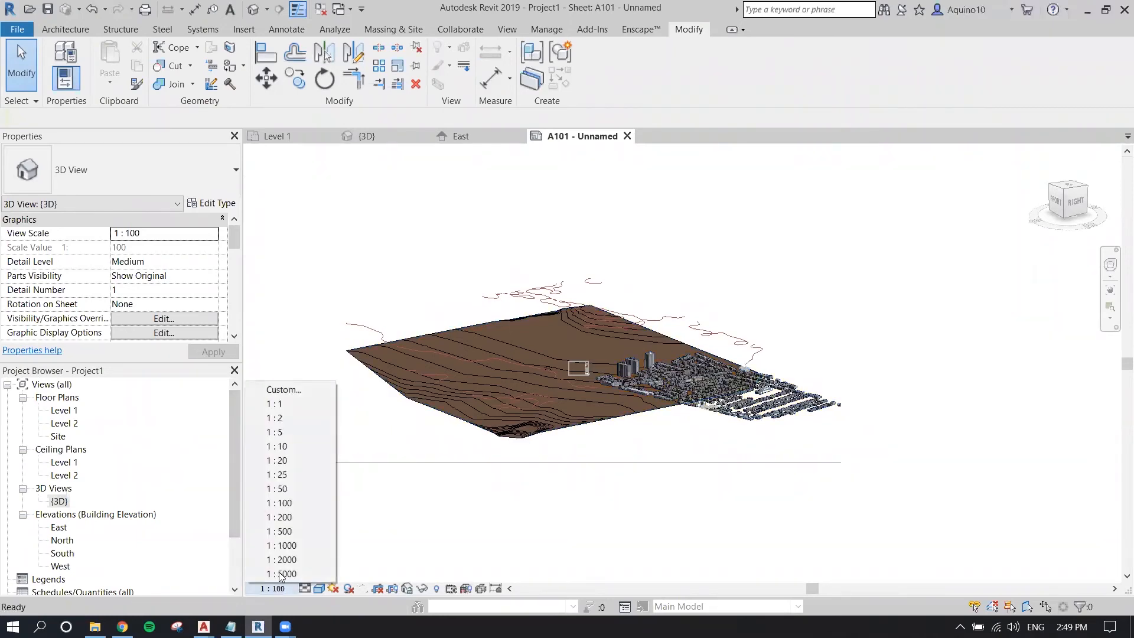
pyautogui.click(296, 543)
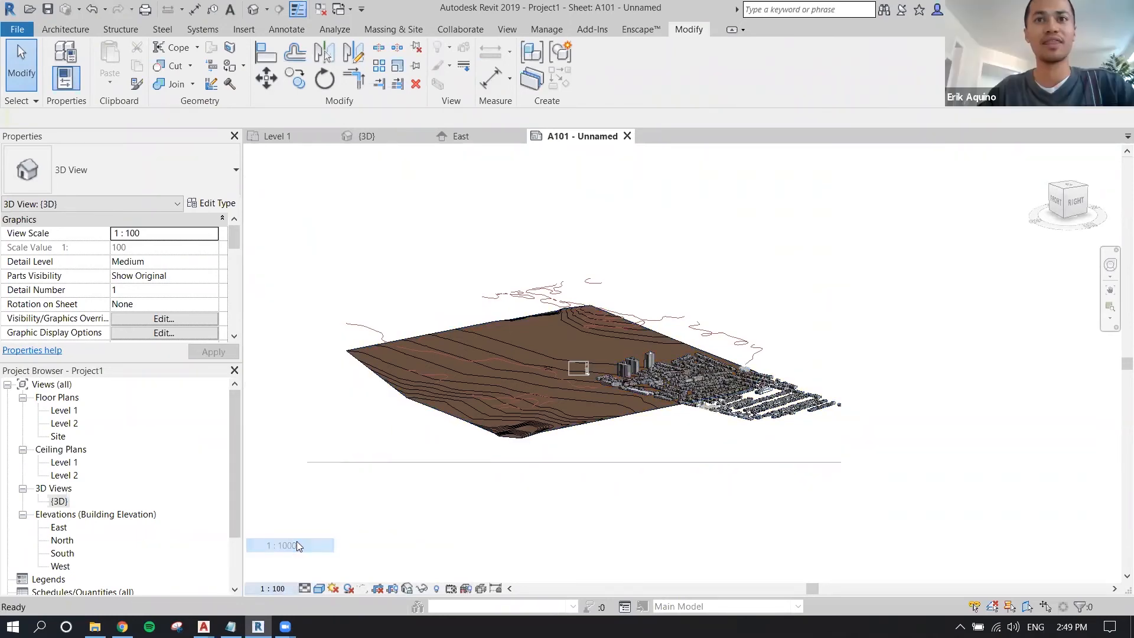
pyautogui.doubleClick(494, 197)
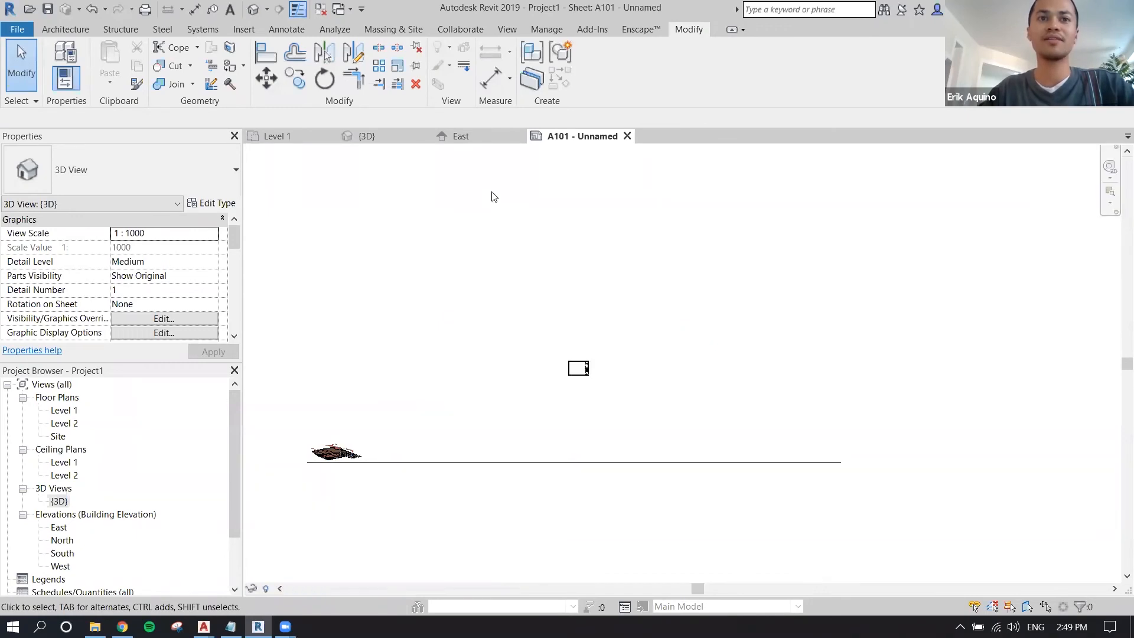
# - Move the 3D viewport so that the city building masses lie over the sheet's titleblock frame
pyautogui.moveTo(358, 445); pyautogui.dragTo(335, 424)
pyautogui.scroll(5, 578, 367)
pyautogui.scroll(6, 580, 365)
pyautogui.moveTo(576, 384); pyautogui.dragTo(530, 384)
# - Activate the 3D viewport on the sheet and show its crop region
pyautogui.doubleClick(531, 384)
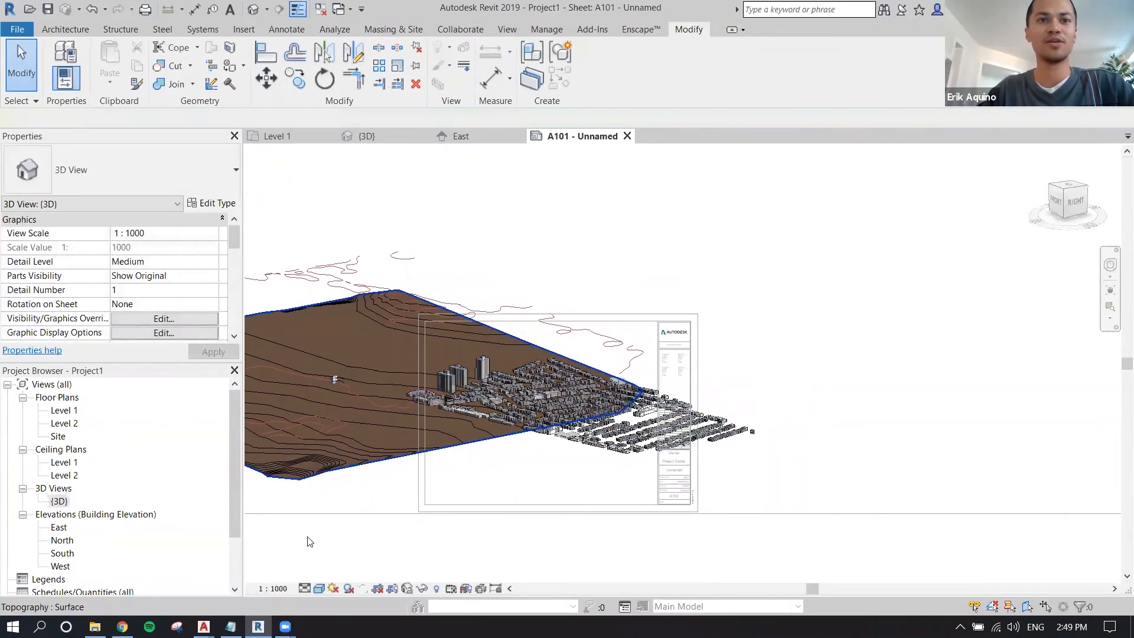
pyautogui.click(380, 588)
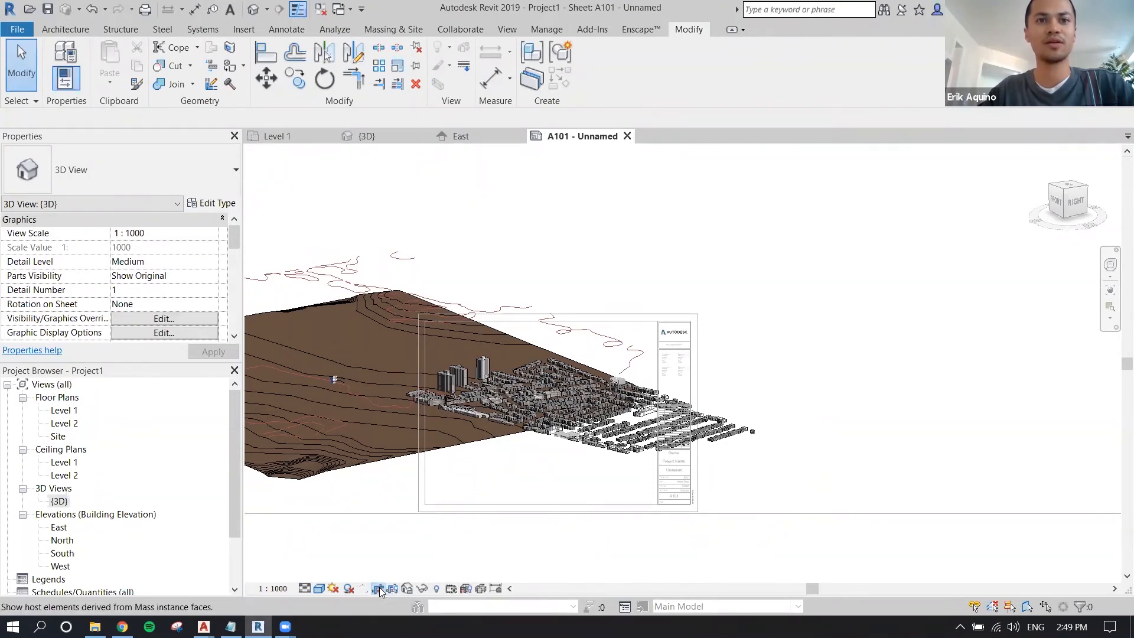
pyautogui.click(394, 589)
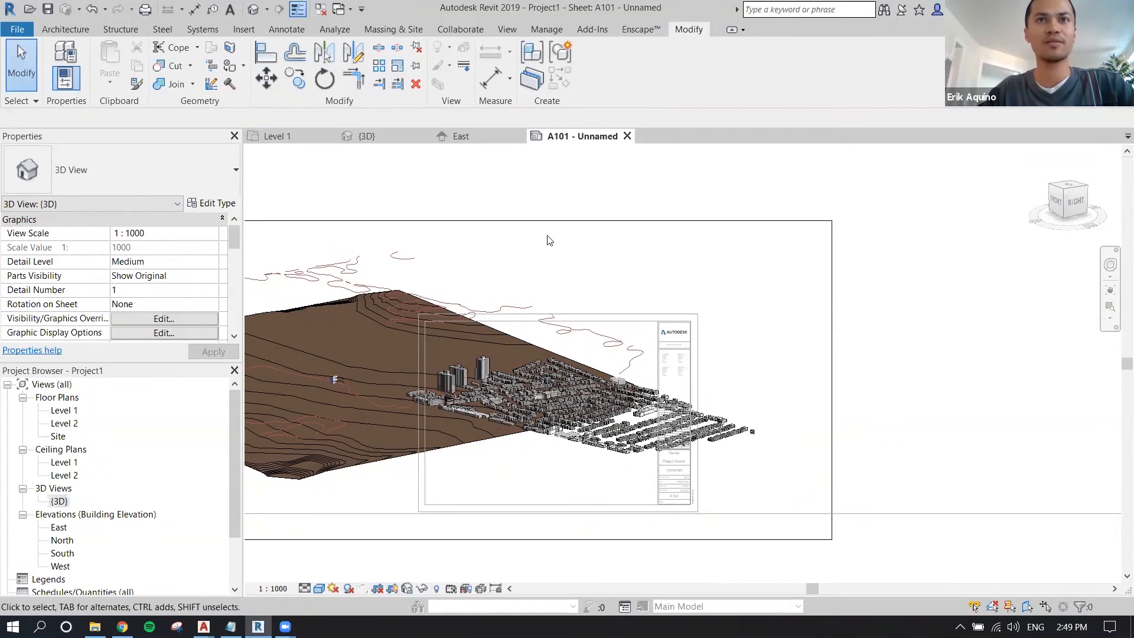
# - Shrink the crop region on all sides to frame the city building masses inside the titleblock
pyautogui.click(547, 220)
pyautogui.scroll(-4, 525, 324)
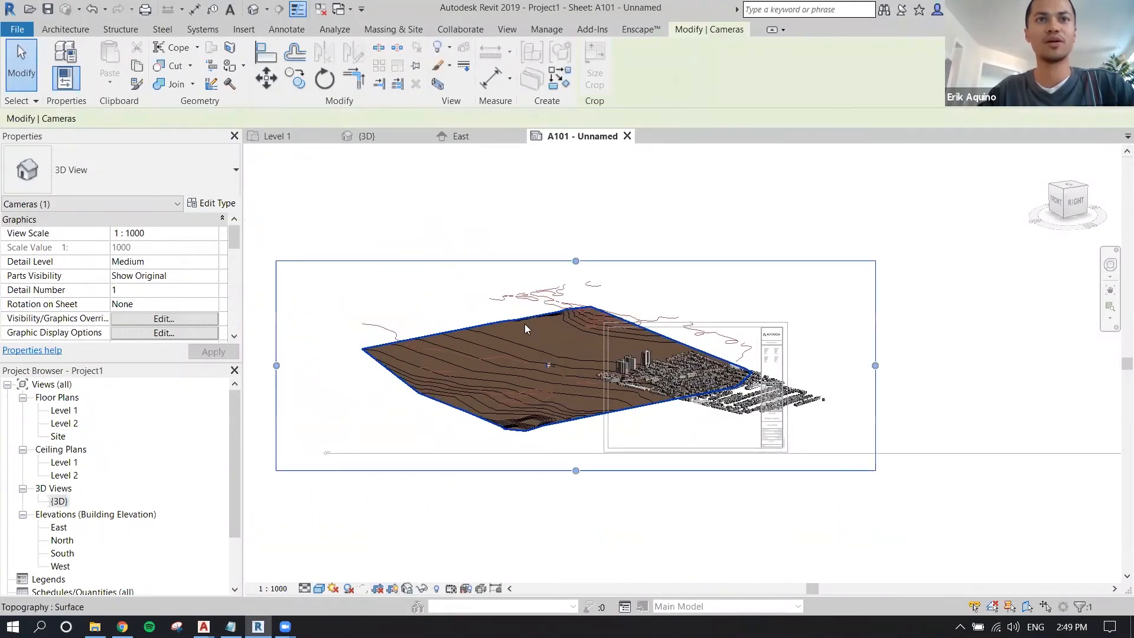
pyautogui.moveTo(338, 350); pyautogui.dragTo(543, 350)
pyautogui.moveTo(682, 351); pyautogui.dragTo(578, 334)
pyautogui.moveTo(574, 410); pyautogui.dragTo(574, 380)
pyautogui.scroll(5, 579, 366)
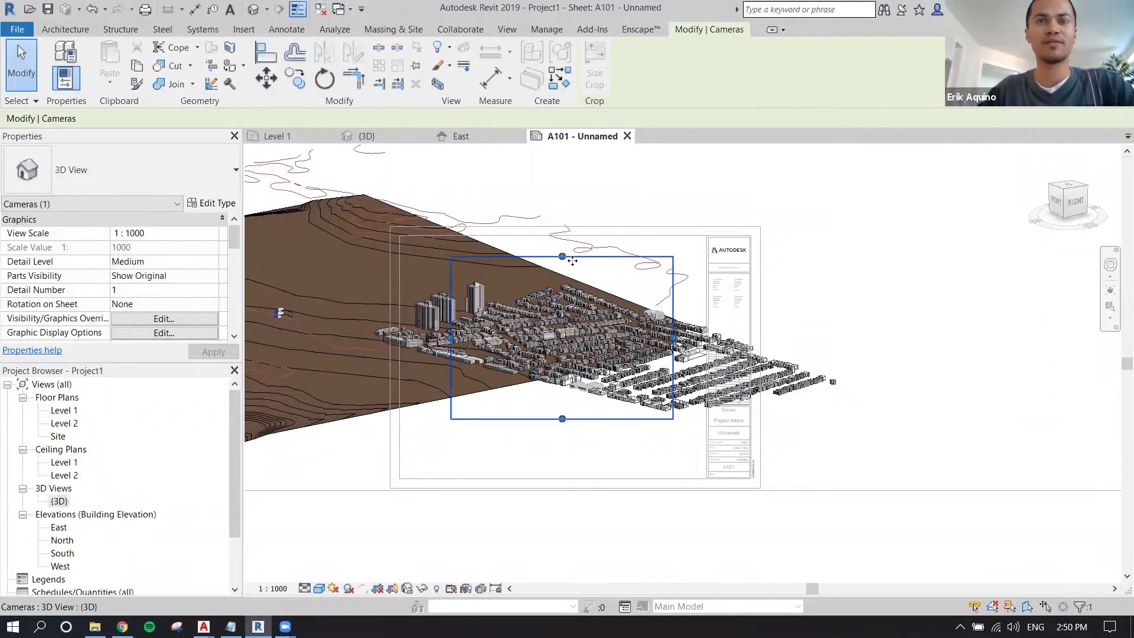
# - Crop the 3D view to the resized region and hide the crop boundary
pyautogui.click(380, 590)
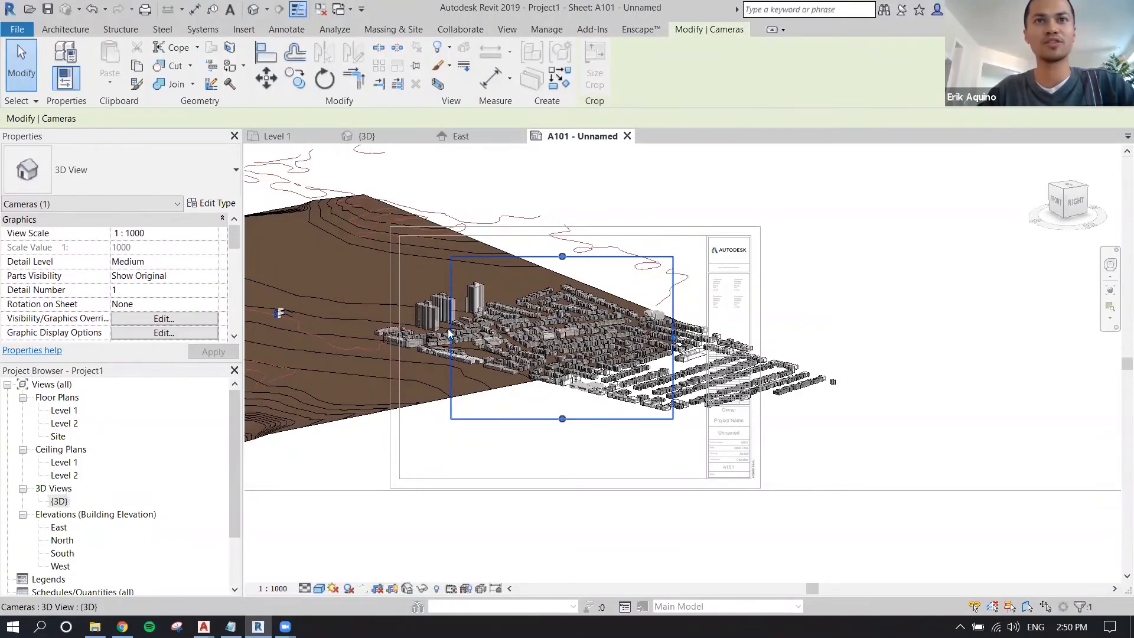
pyautogui.click(378, 589)
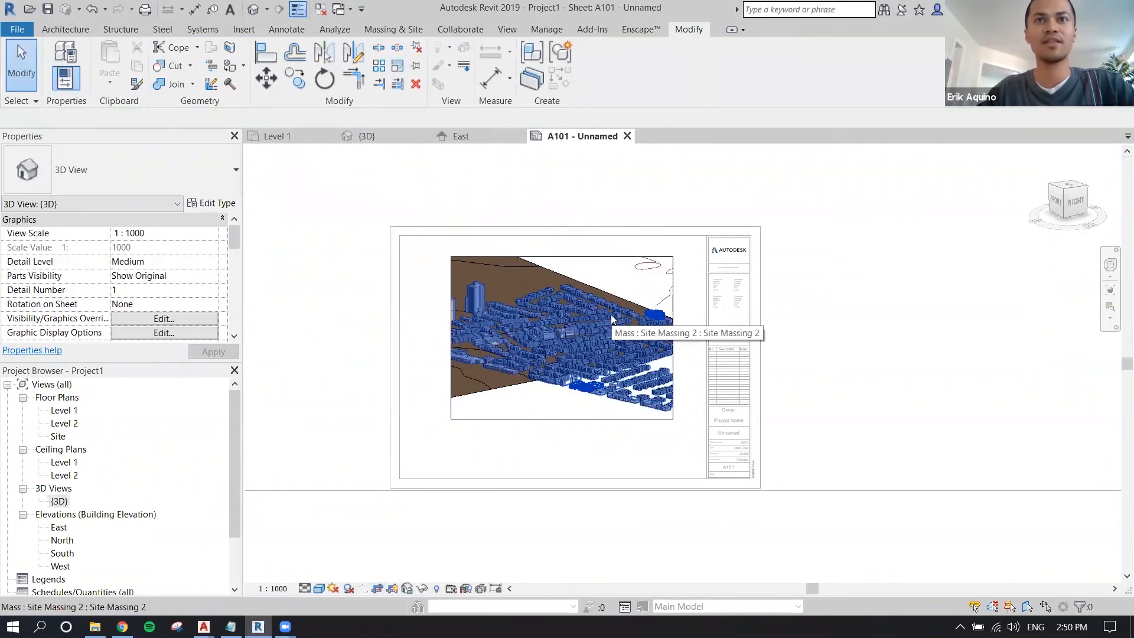
pyautogui.scroll(1, 611, 320)
pyautogui.scroll(-2, 552, 311)
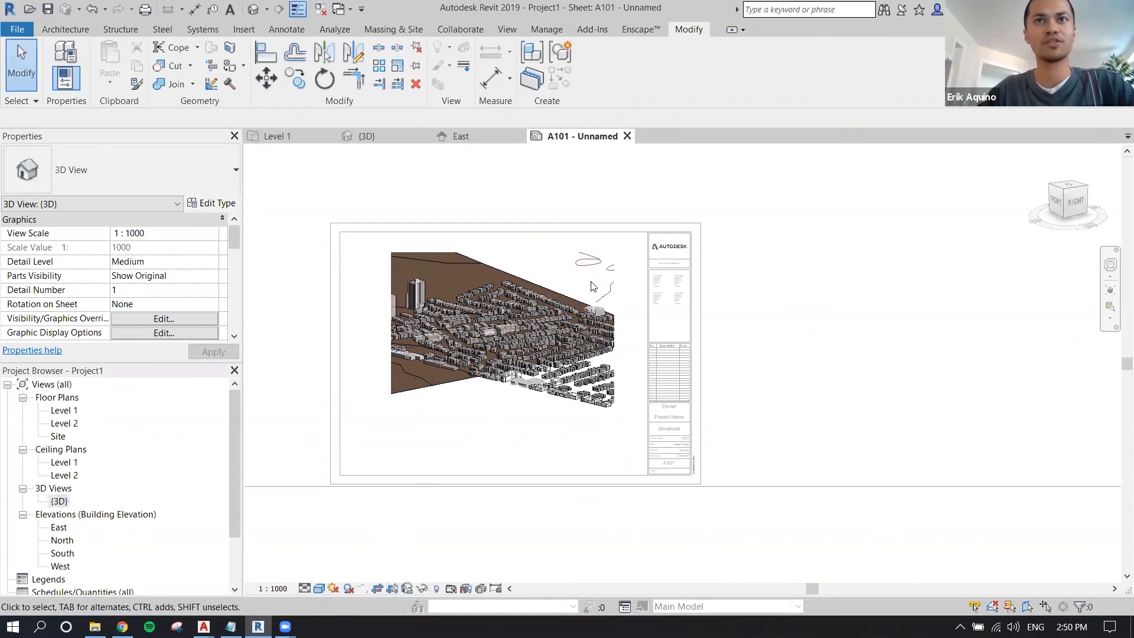
# - Deactivate the viewport and move the cropped 3D view slightly down and left within the sheet's drawing area
pyautogui.doubleClick(566, 165)
pyautogui.moveTo(499, 298); pyautogui.dragTo(478, 315)
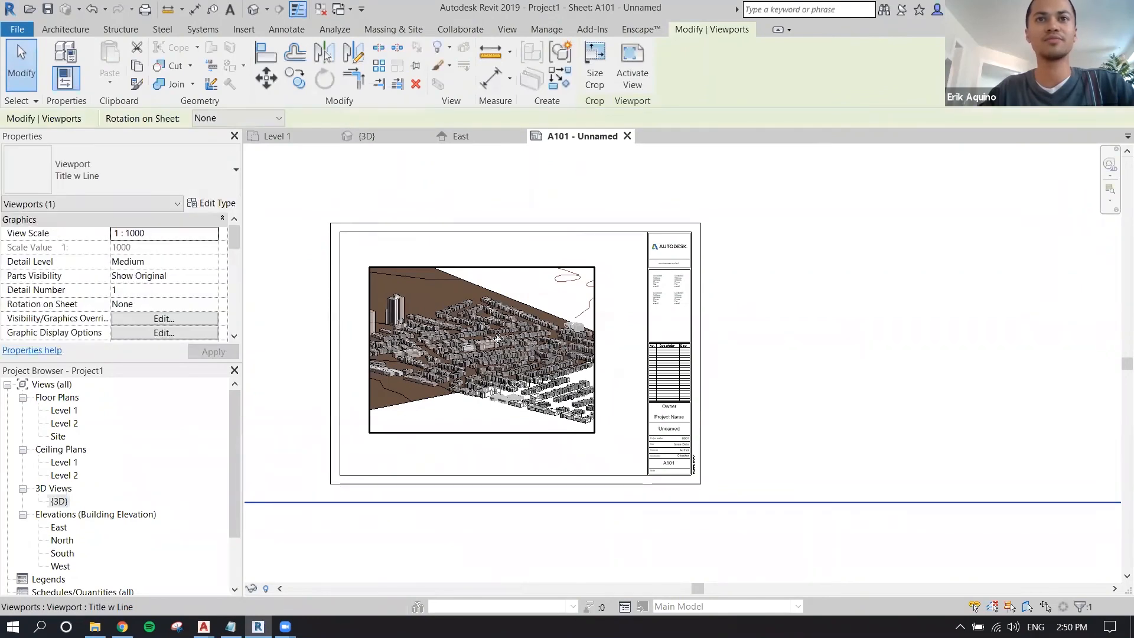
pyautogui.scroll(-2, 498, 337)
# - Open the print settings for sheet A101 and set the print range to selected views/sheets
pyautogui.click(534, 233)
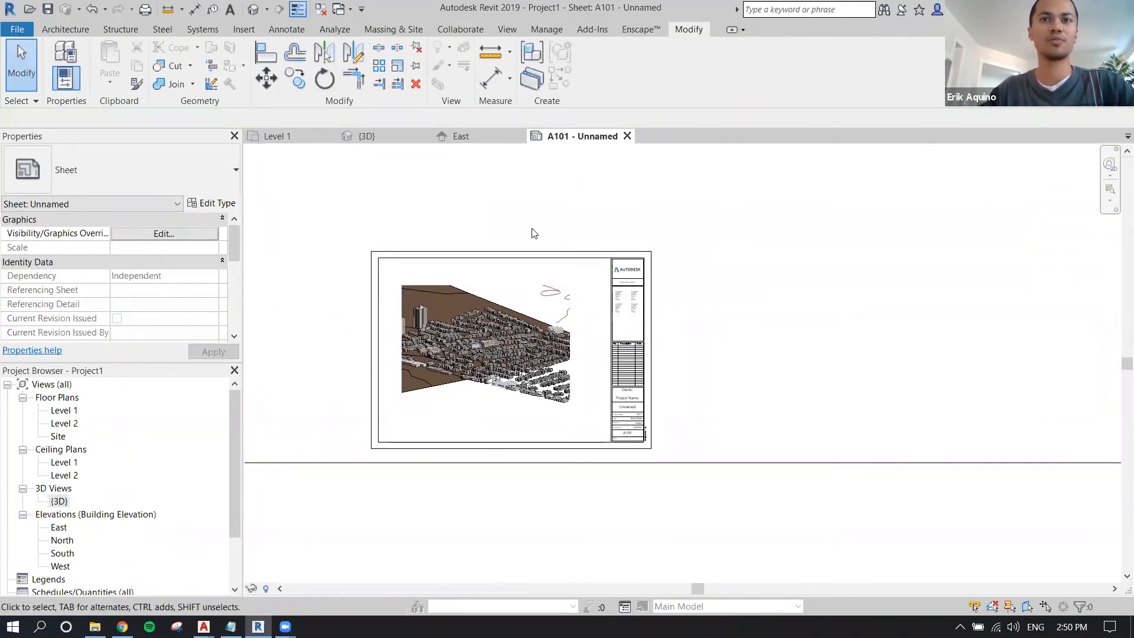
pyautogui.hotkey('ctrl', 'p')
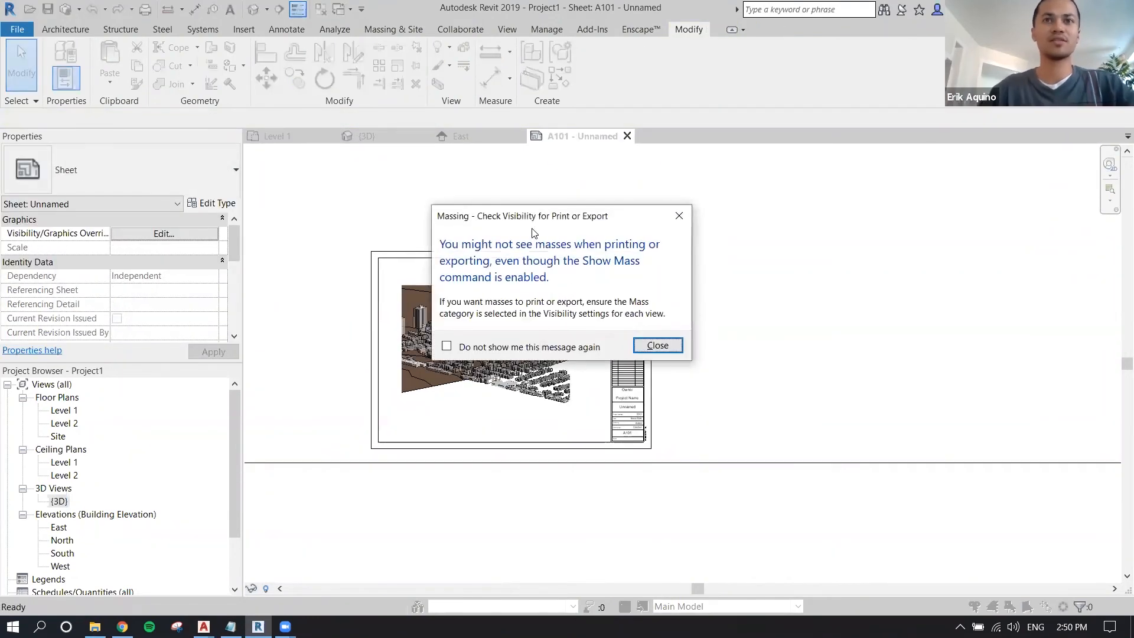
pyautogui.click(656, 346)
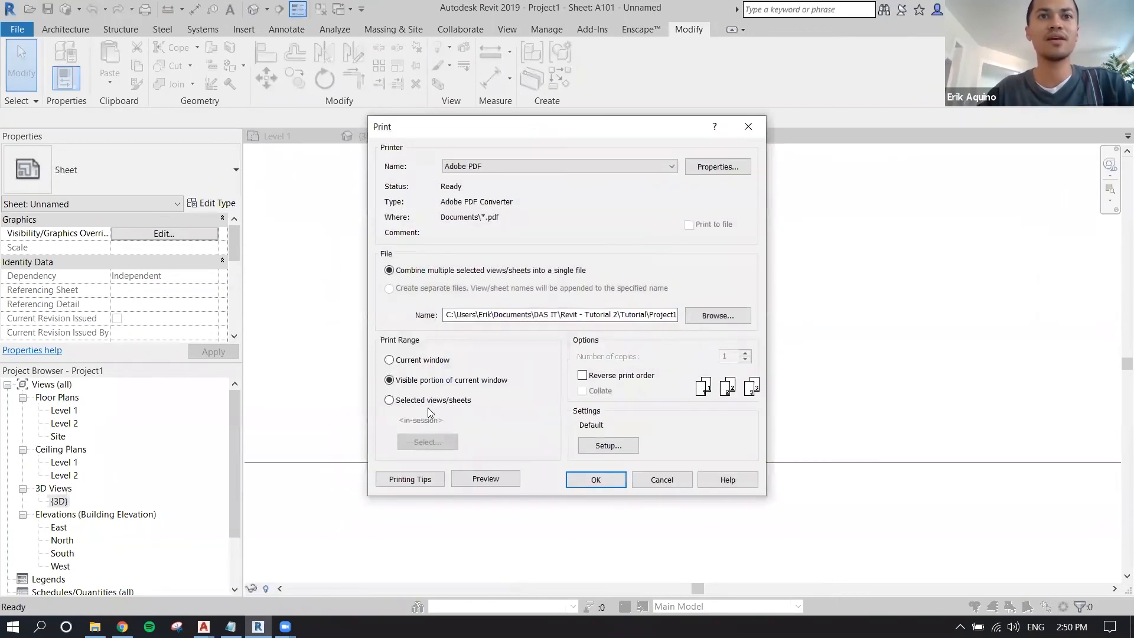
pyautogui.moveTo(486, 130); pyautogui.dragTo(176, 115)
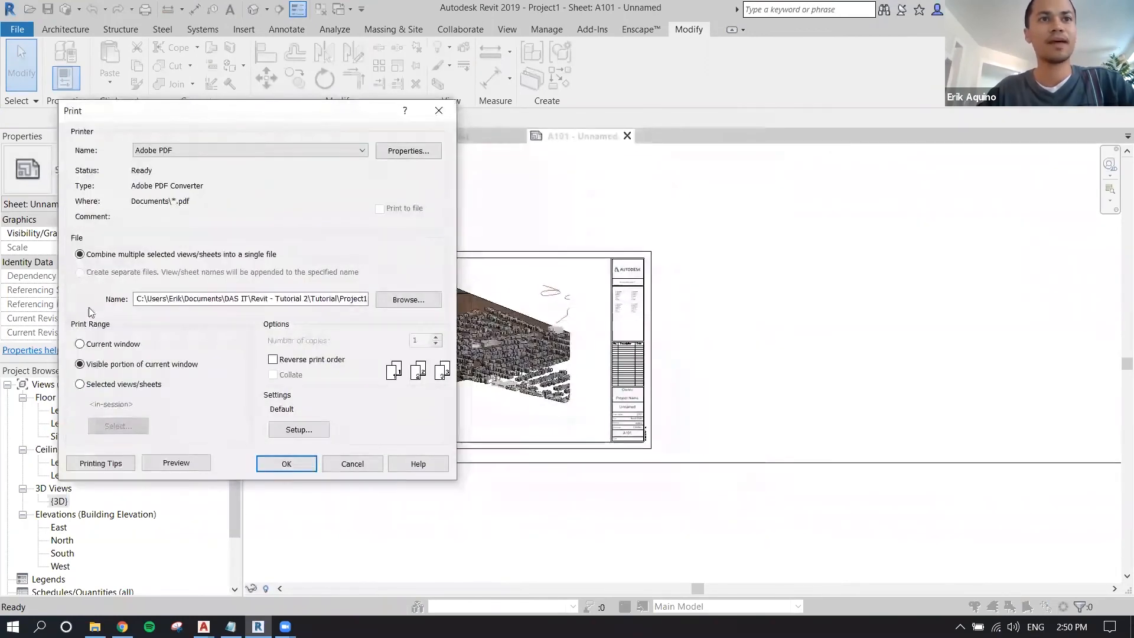
pyautogui.click(78, 384)
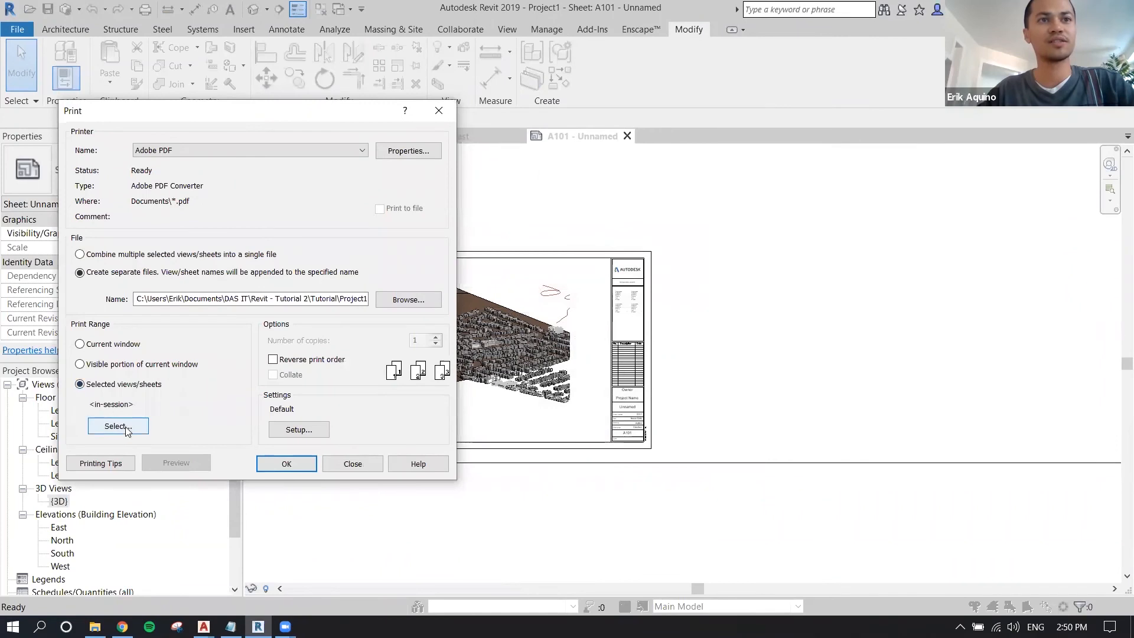
# - Include the {3D} view, the North and South elevations and sheet A101 in the set of views and sheets to print
pyautogui.click(124, 427)
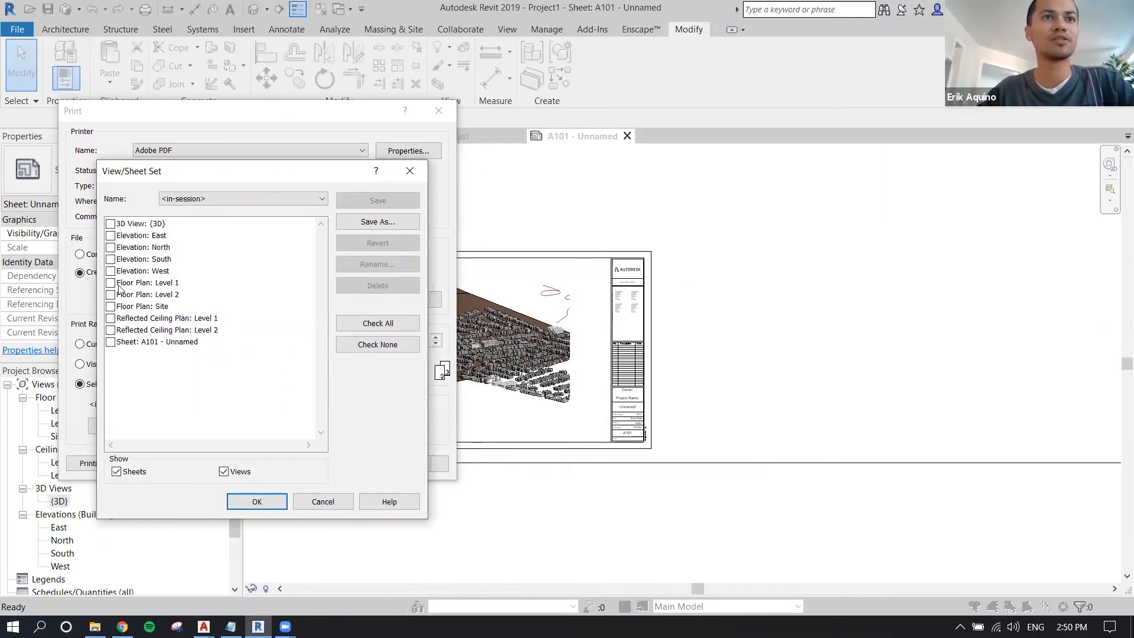
pyautogui.click(111, 343)
pyautogui.click(111, 224)
pyautogui.click(111, 248)
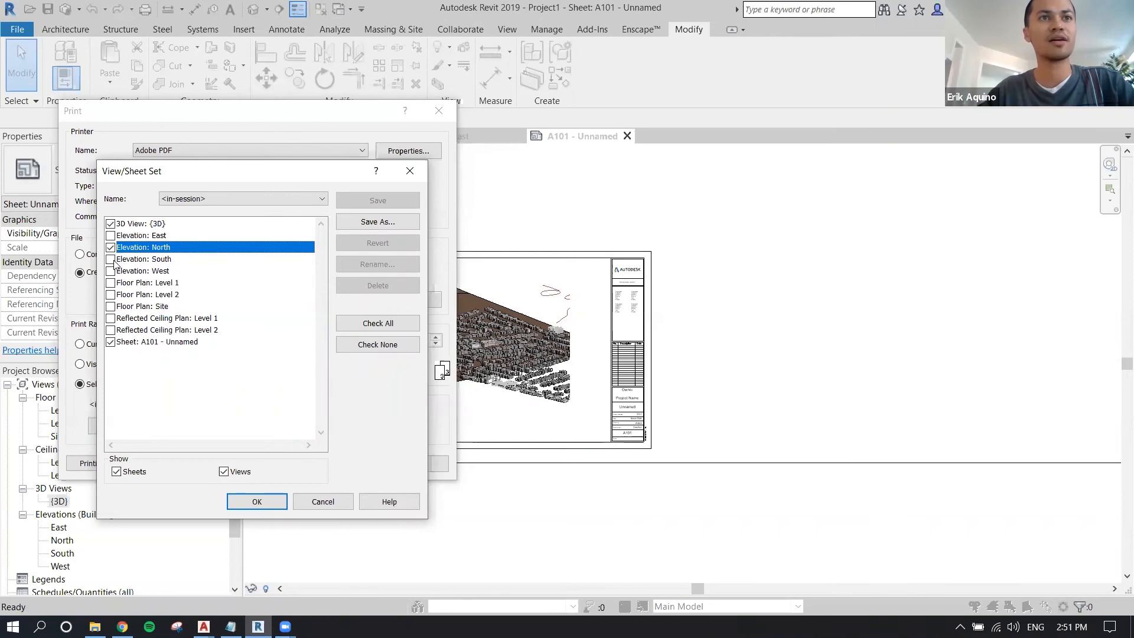
pyautogui.click(111, 260)
pyautogui.click(272, 501)
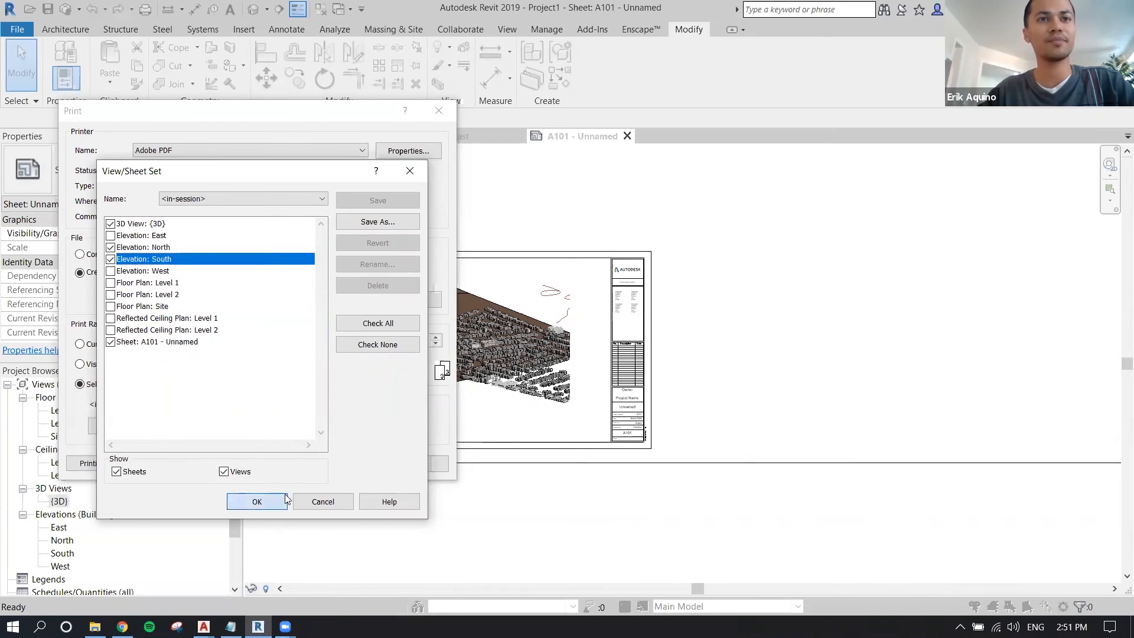
pyautogui.click(600, 326)
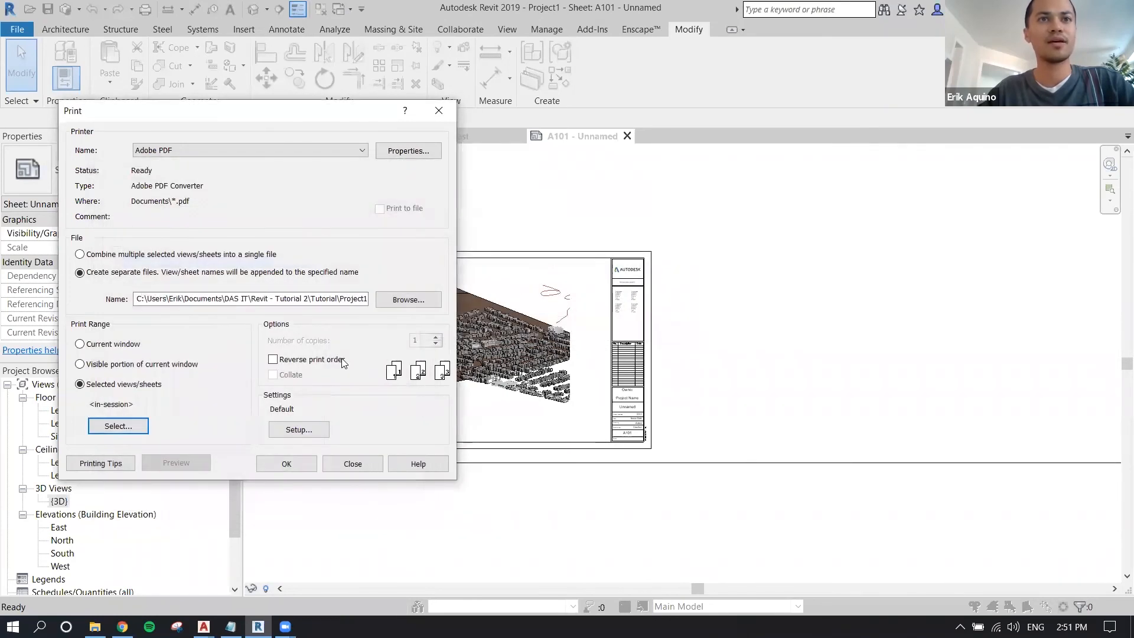
# - Review the paper, orientation, zoom and appearance options in the Adobe PDF print setup and close the print settings
pyautogui.click(308, 432)
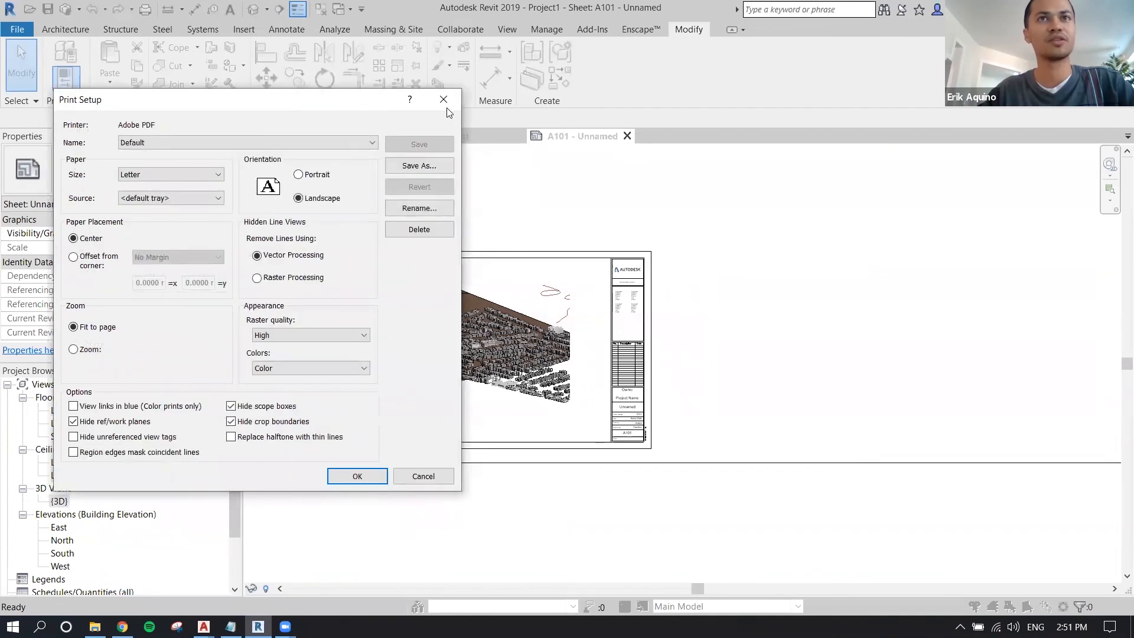
pyautogui.click(444, 100)
pyautogui.click(314, 430)
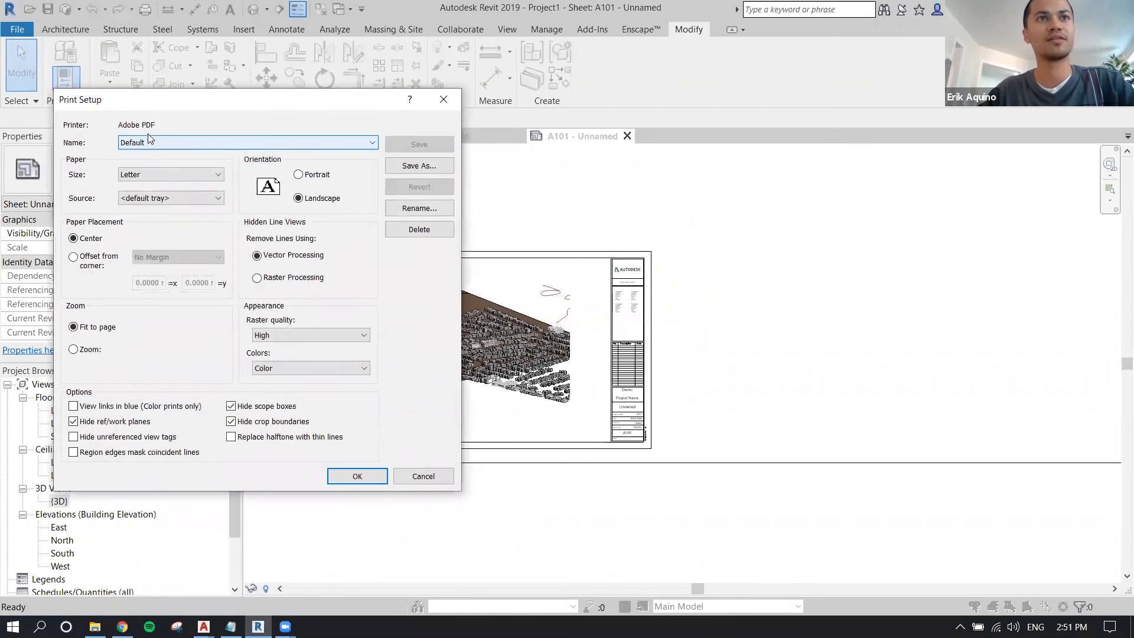
pyautogui.click(345, 475)
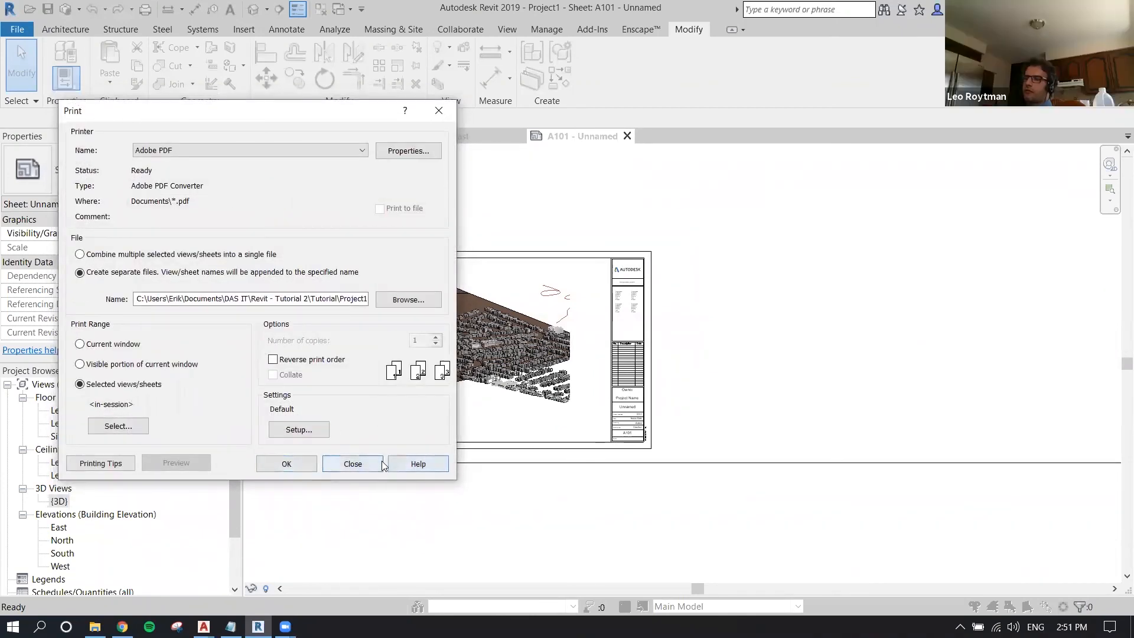
pyautogui.click(358, 464)
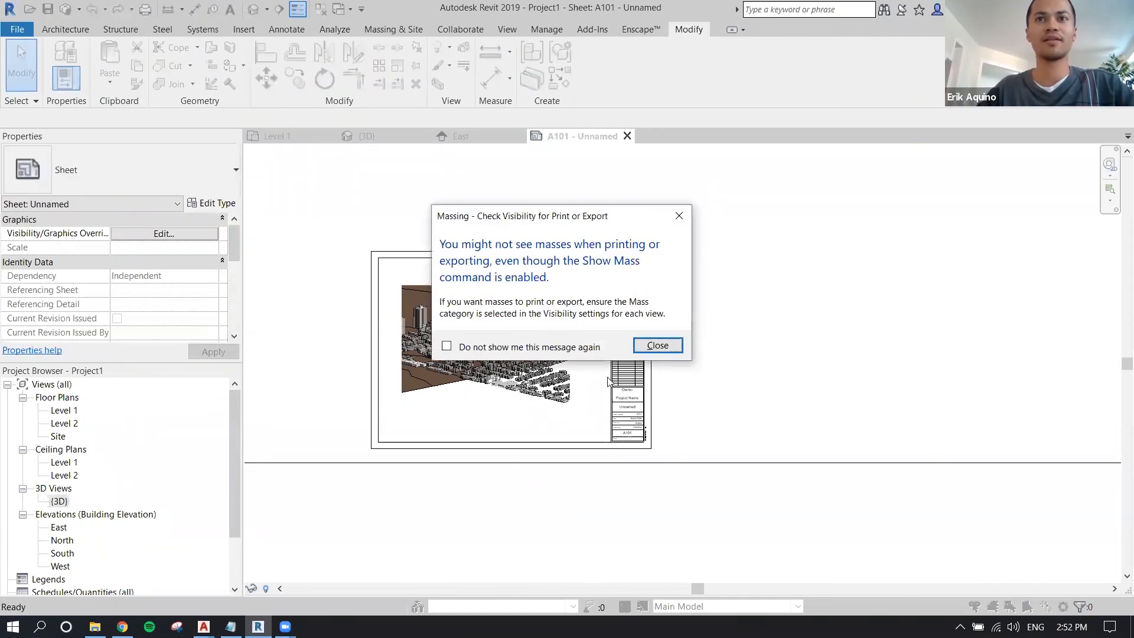
# - Reopen the print setup, examine the available color output options and cancel the setup
pyautogui.click(658, 346)
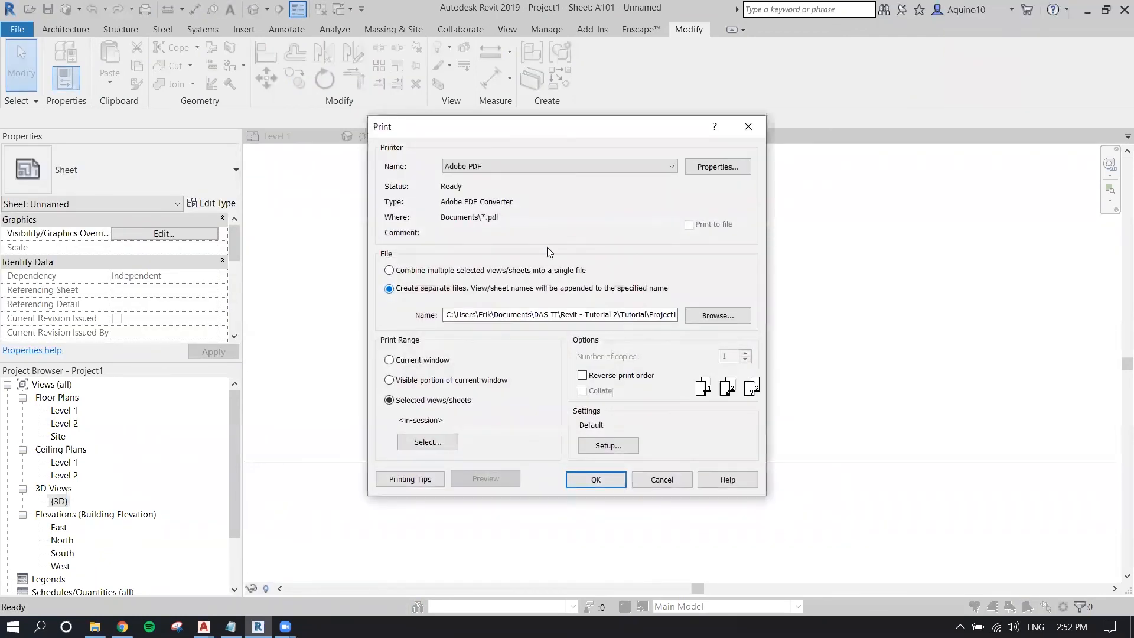
pyautogui.moveTo(521, 131); pyautogui.dragTo(349, 126)
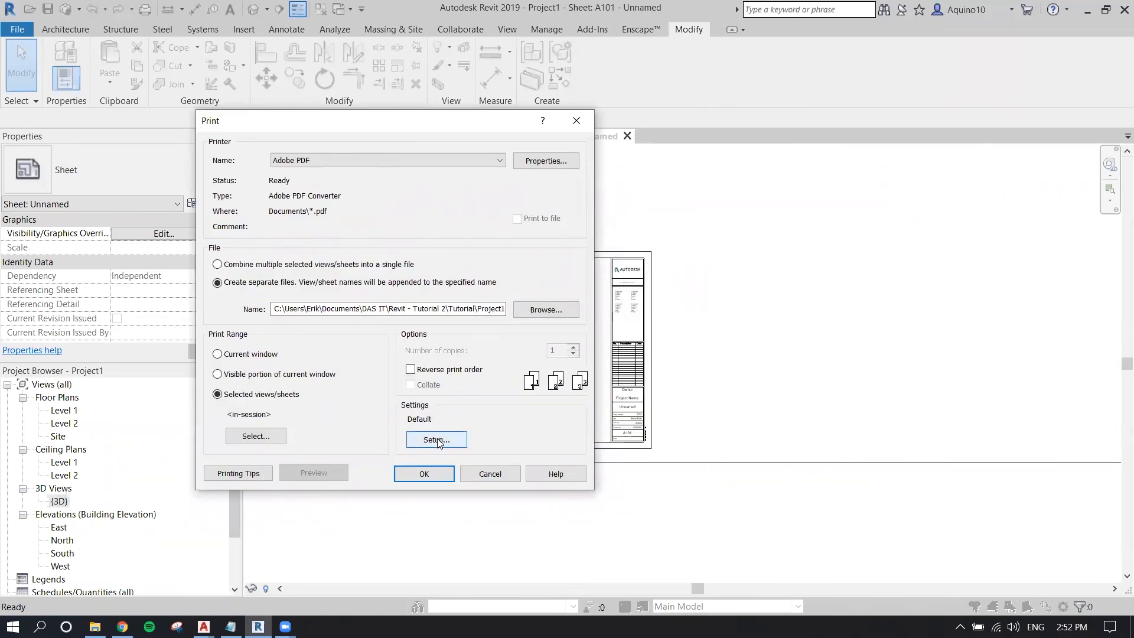
pyautogui.click(438, 444)
pyautogui.click(437, 440)
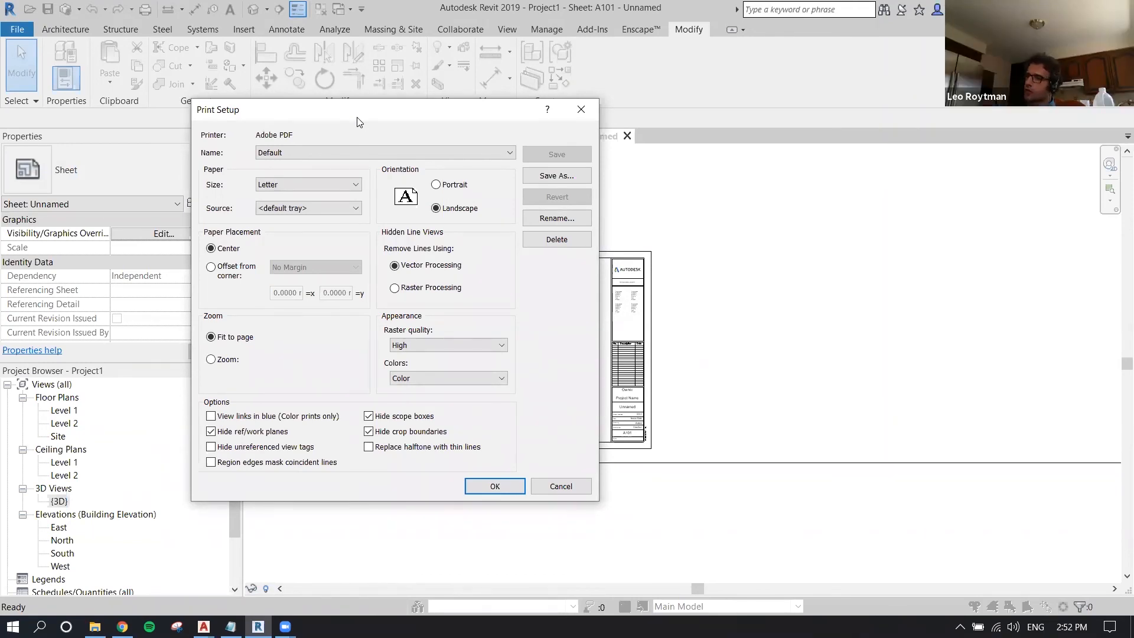
pyautogui.moveTo(358, 121); pyautogui.dragTo(301, 132)
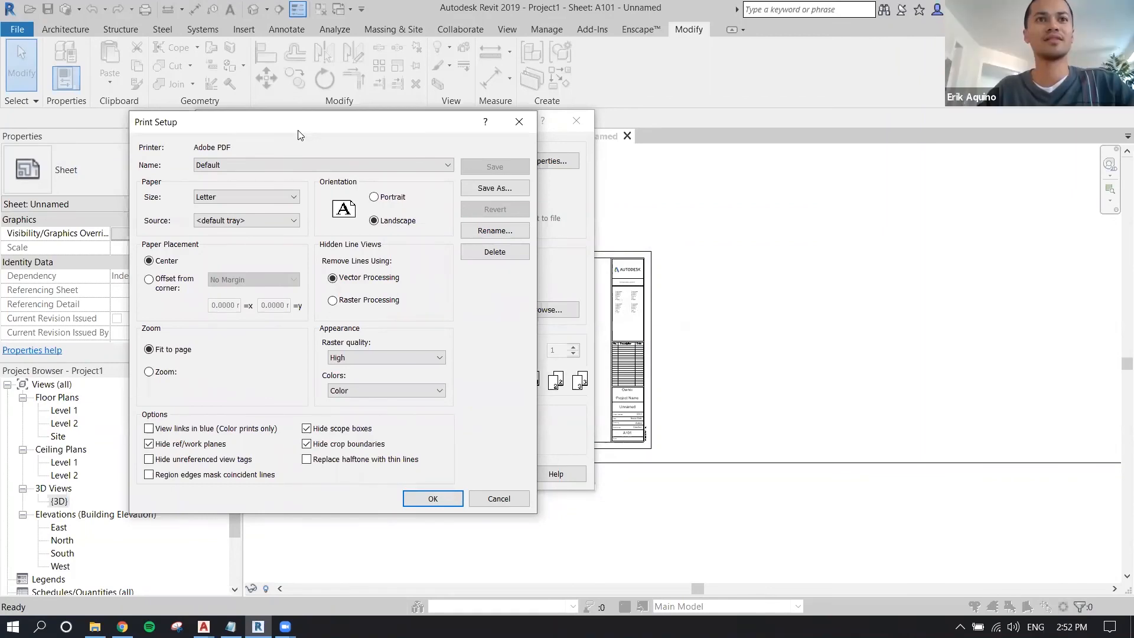
pyautogui.moveTo(298, 135); pyautogui.dragTo(281, 143)
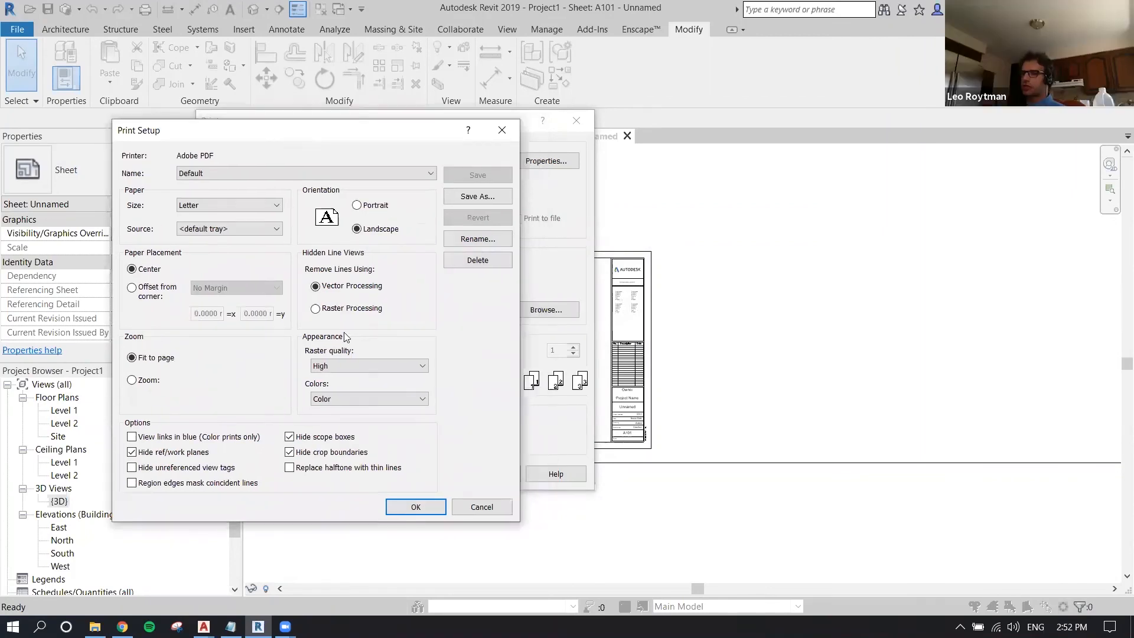
pyautogui.click(362, 400)
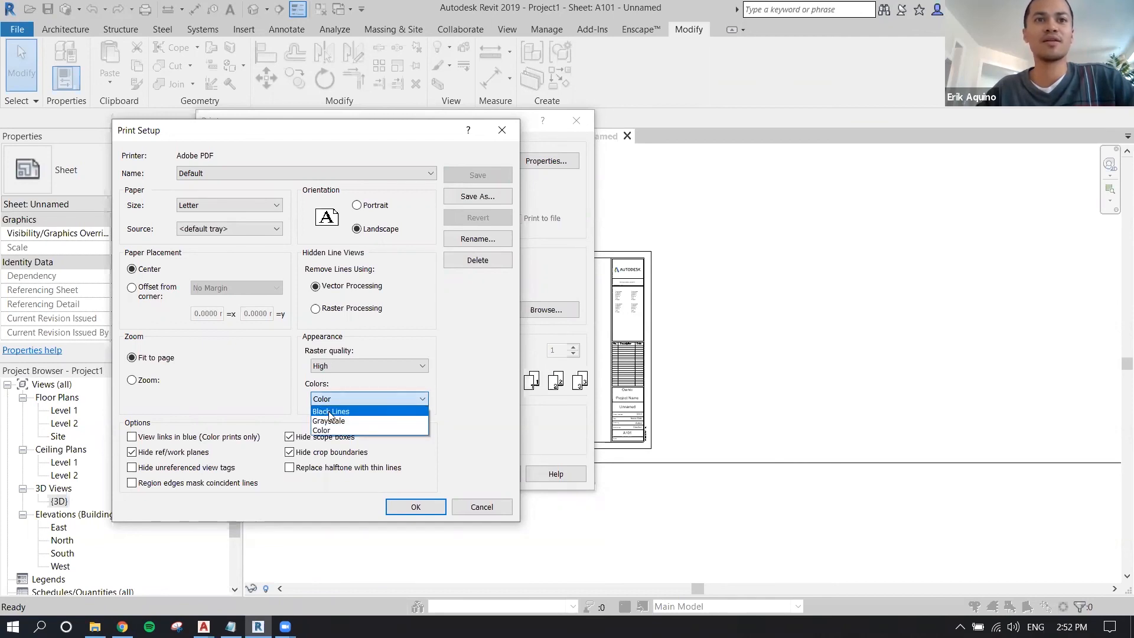
pyautogui.click(334, 398)
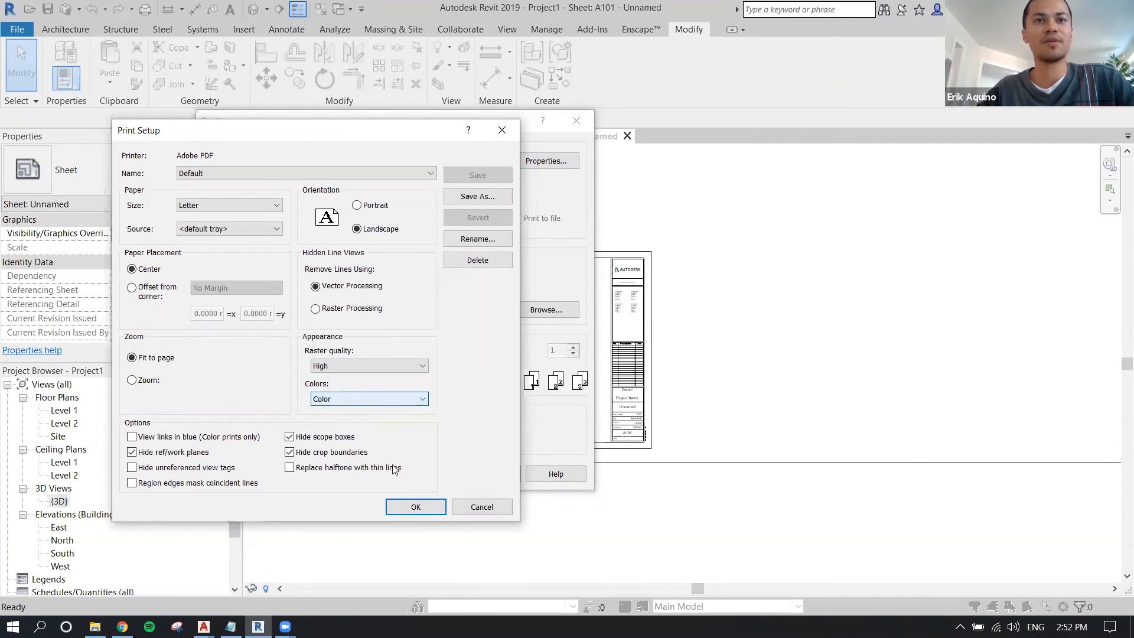
pyautogui.click(498, 508)
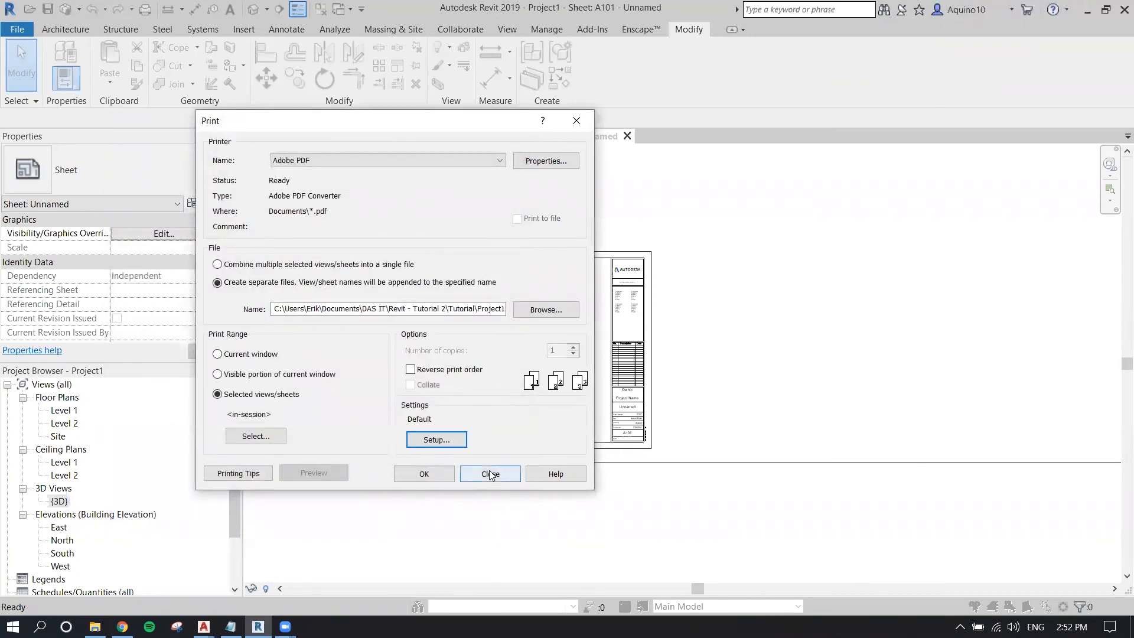